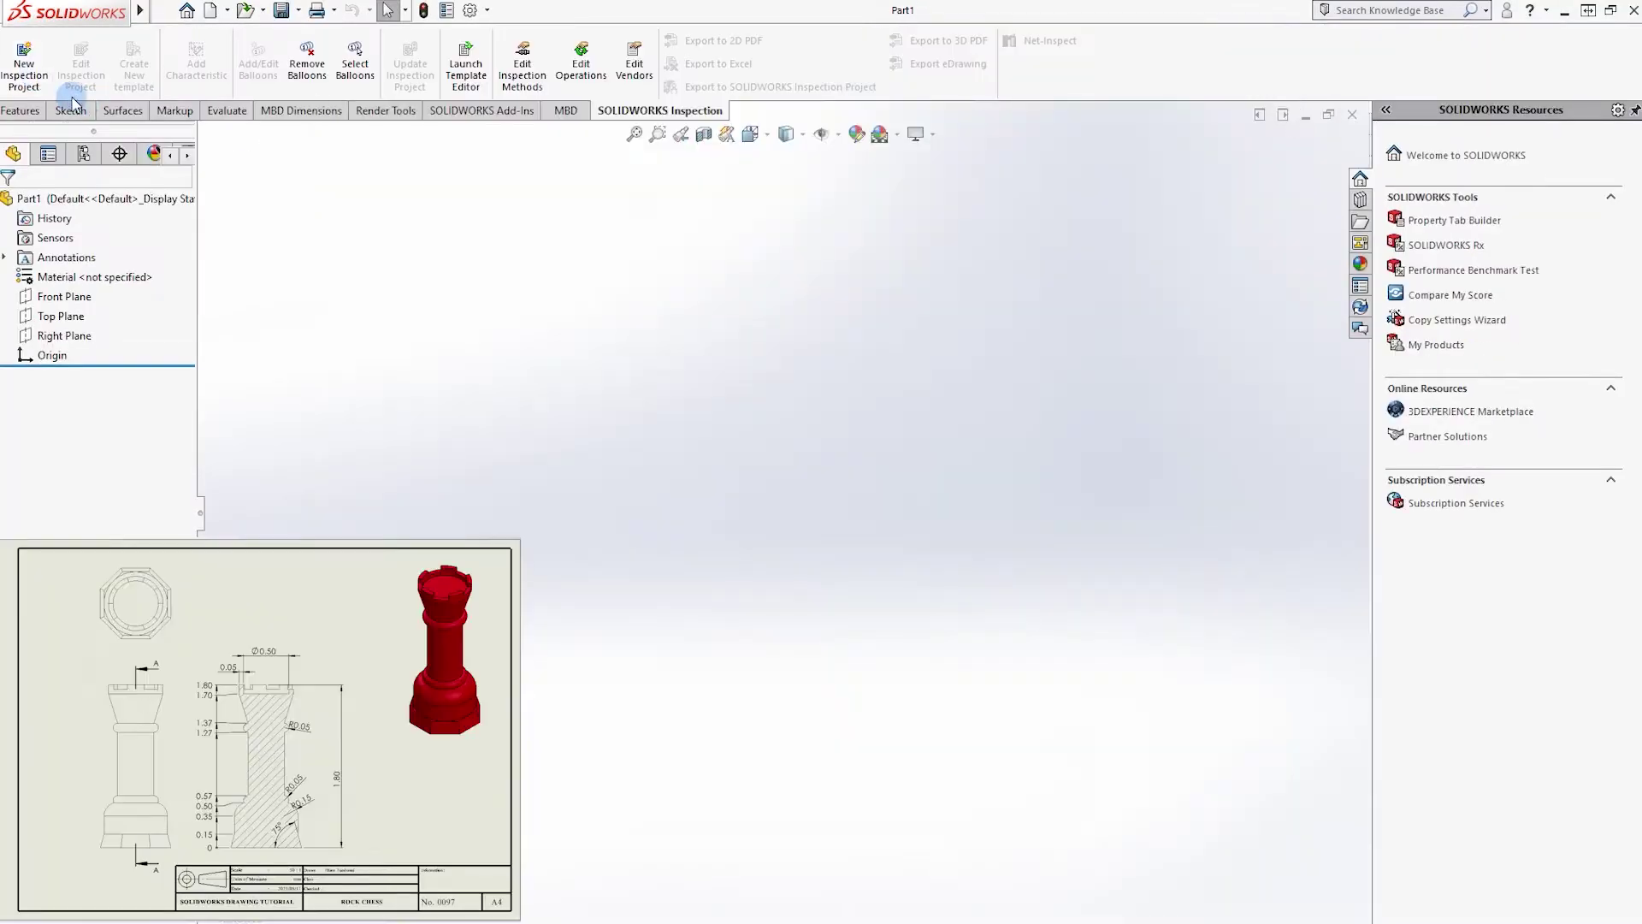
- Begin a new sketch from the Sketch tab of the blank part
left_click(71, 108)
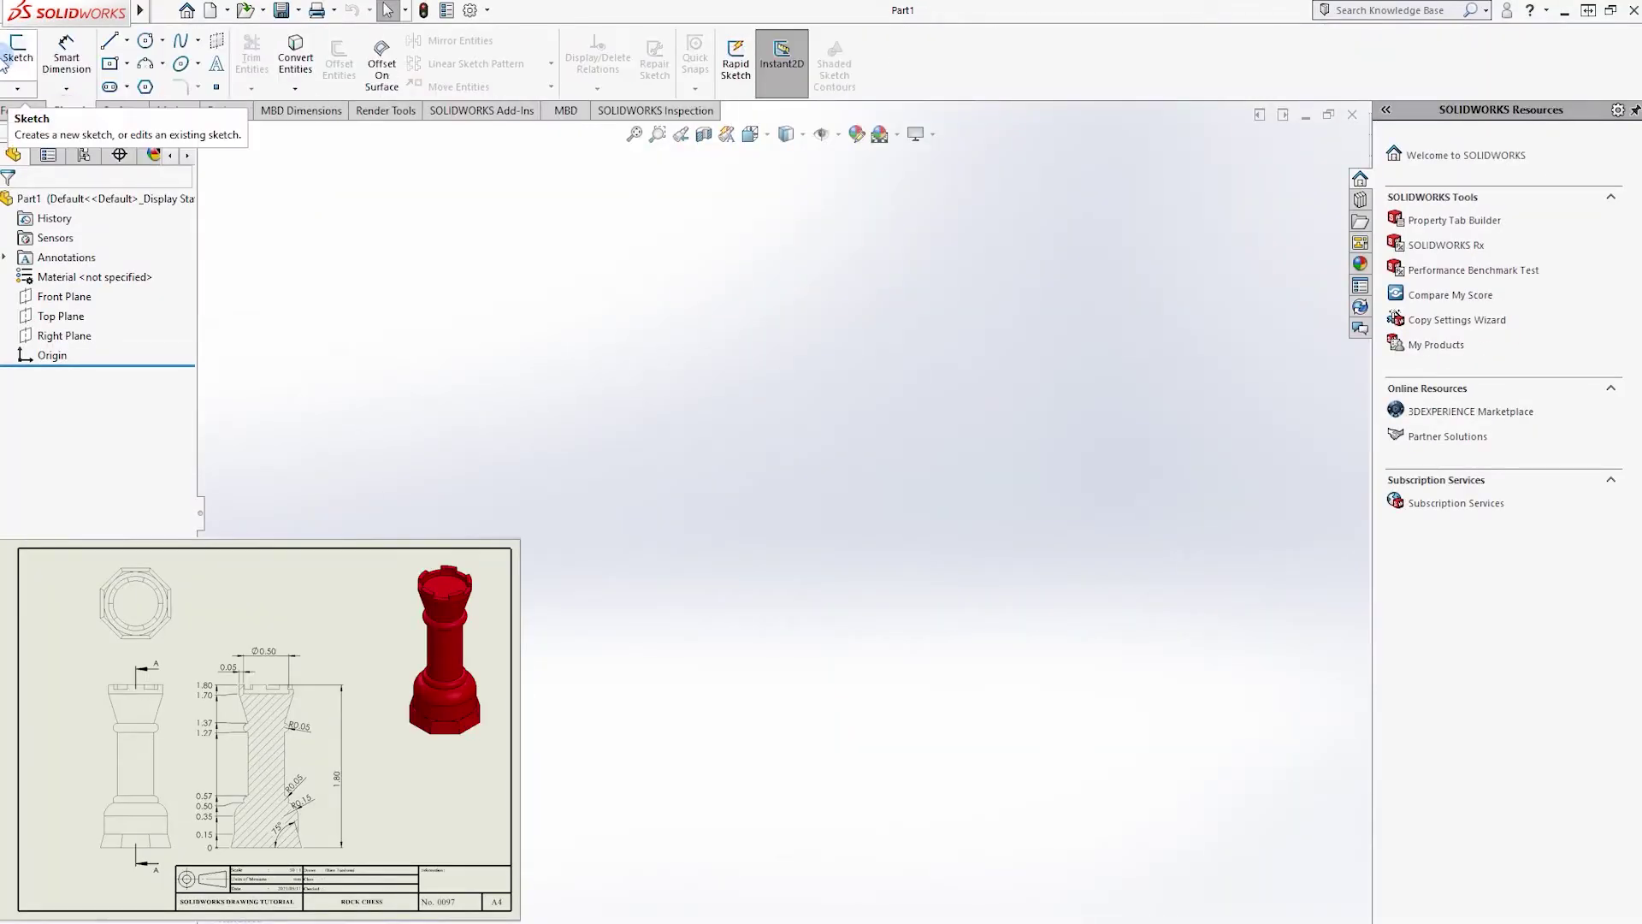
- Start the sketch on the Front Plane with the straight Line tool
left_click(18, 52)
left_click(546, 331)
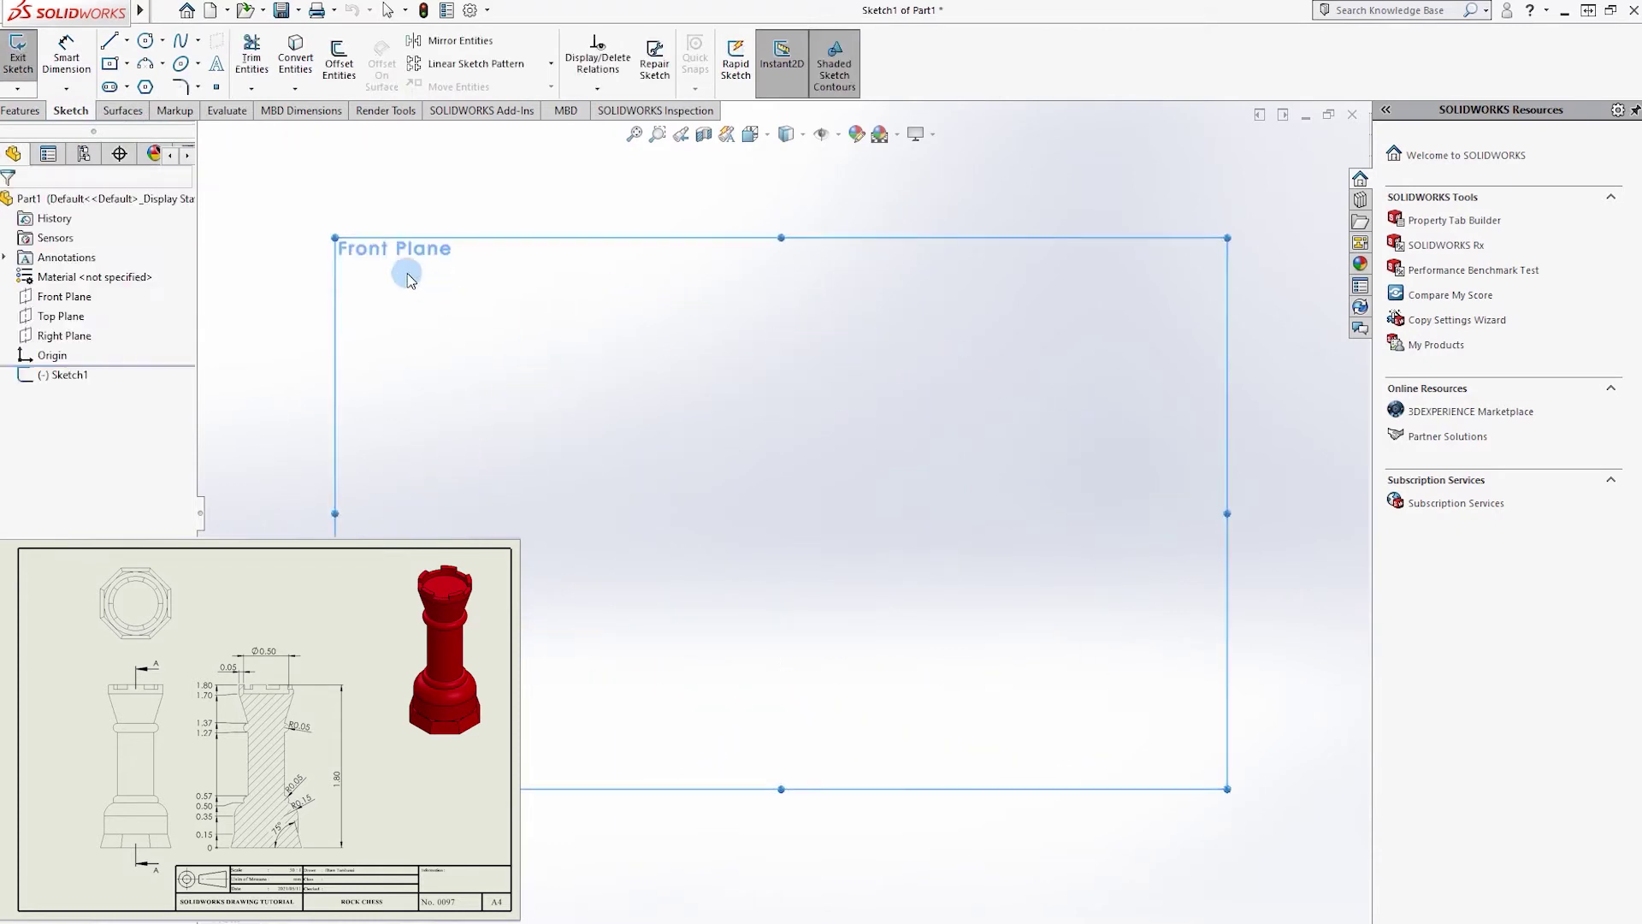
left_click(162, 41)
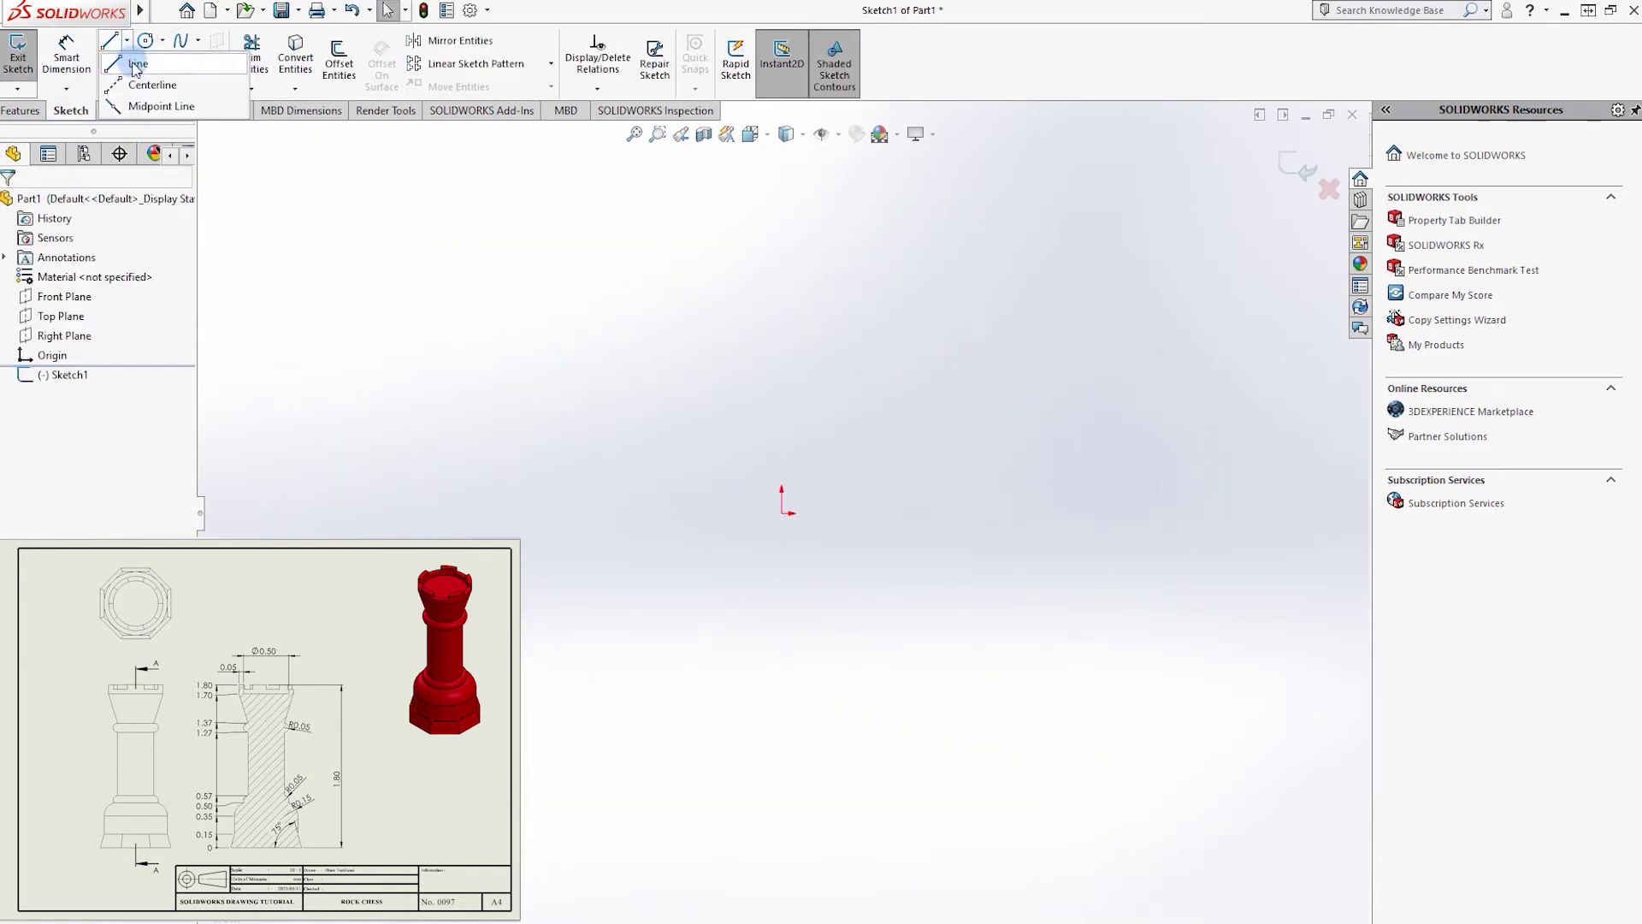
left_click(109, 40)
- Draw the base from the origin: bottom edge, short vertical edge and two tangent arcs
left_click(782, 513)
left_click(667, 513)
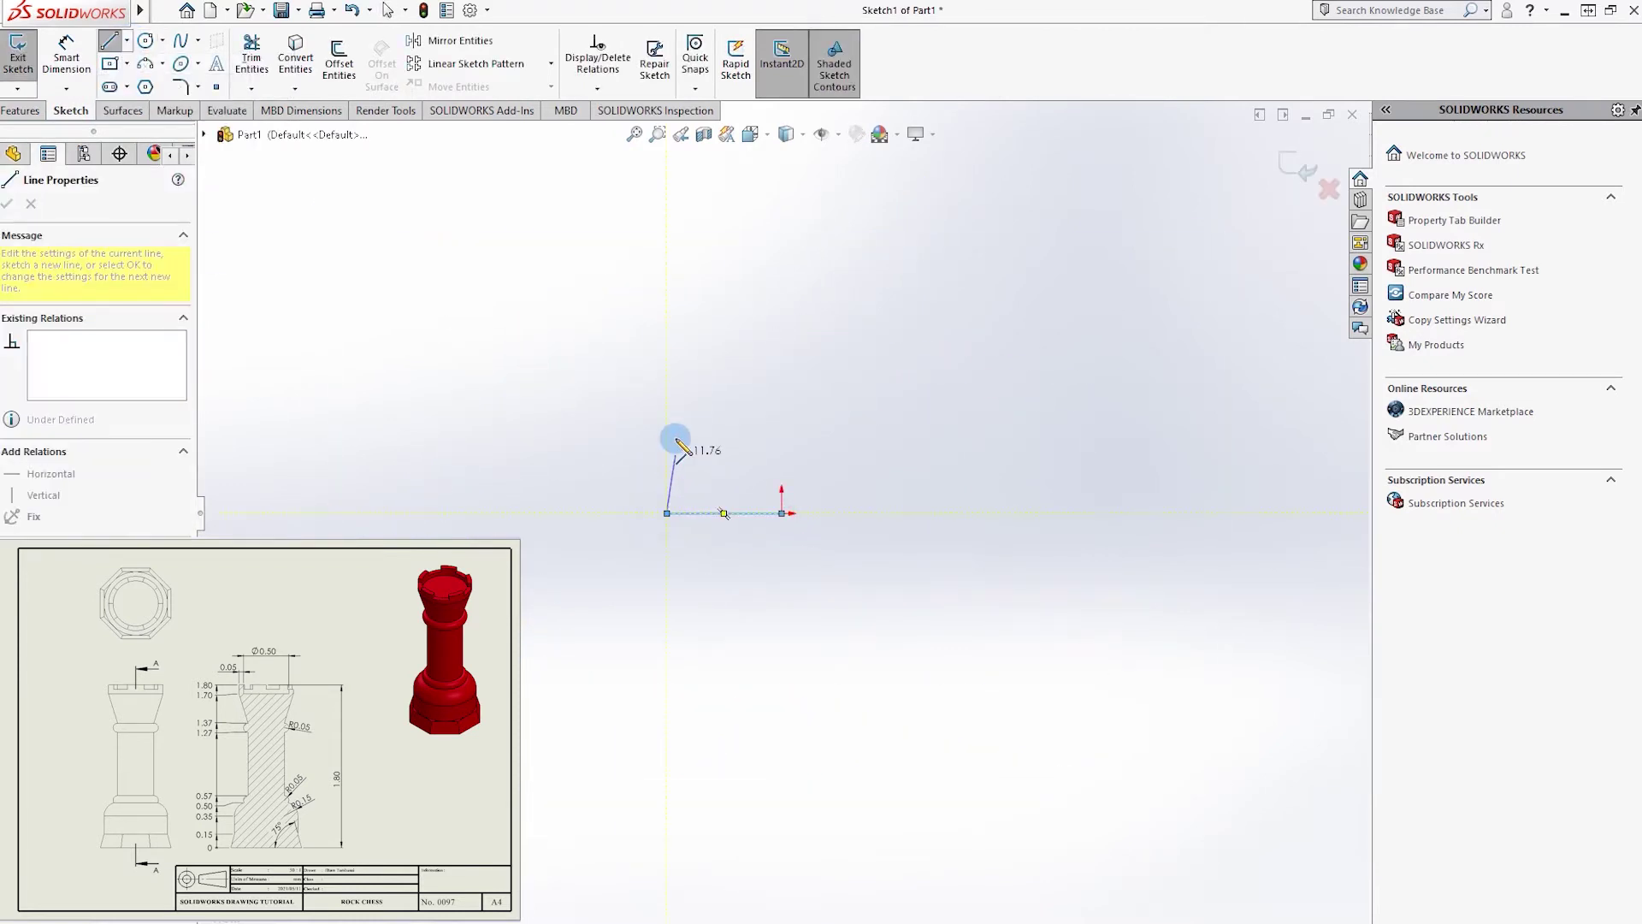
left_click(667, 424)
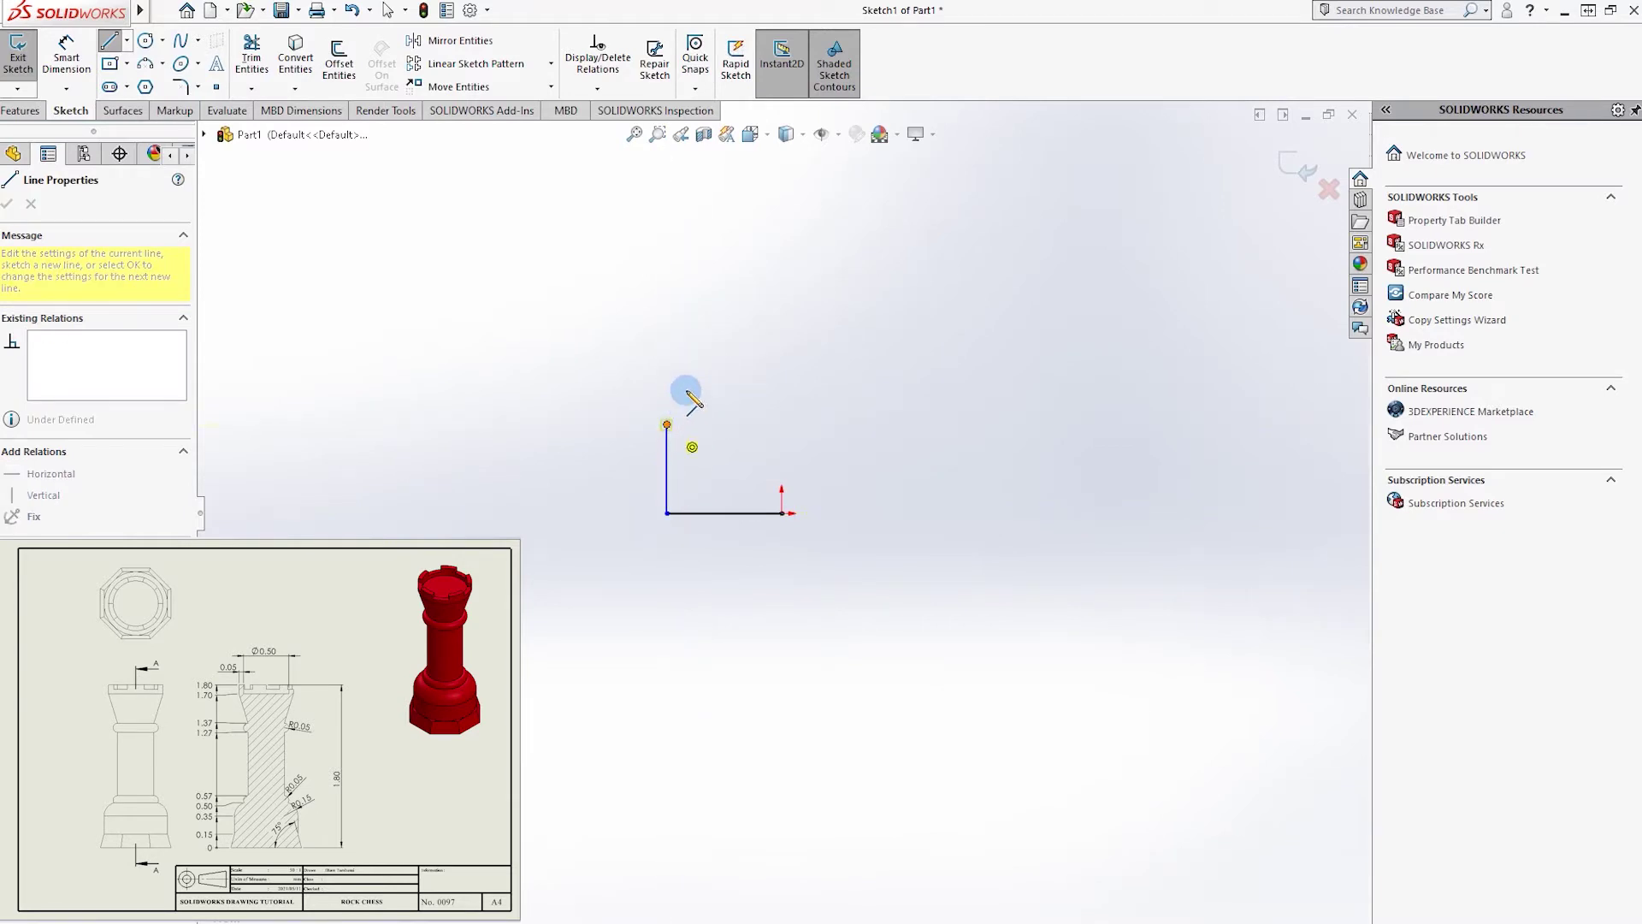
key("a")
left_click(703, 379)
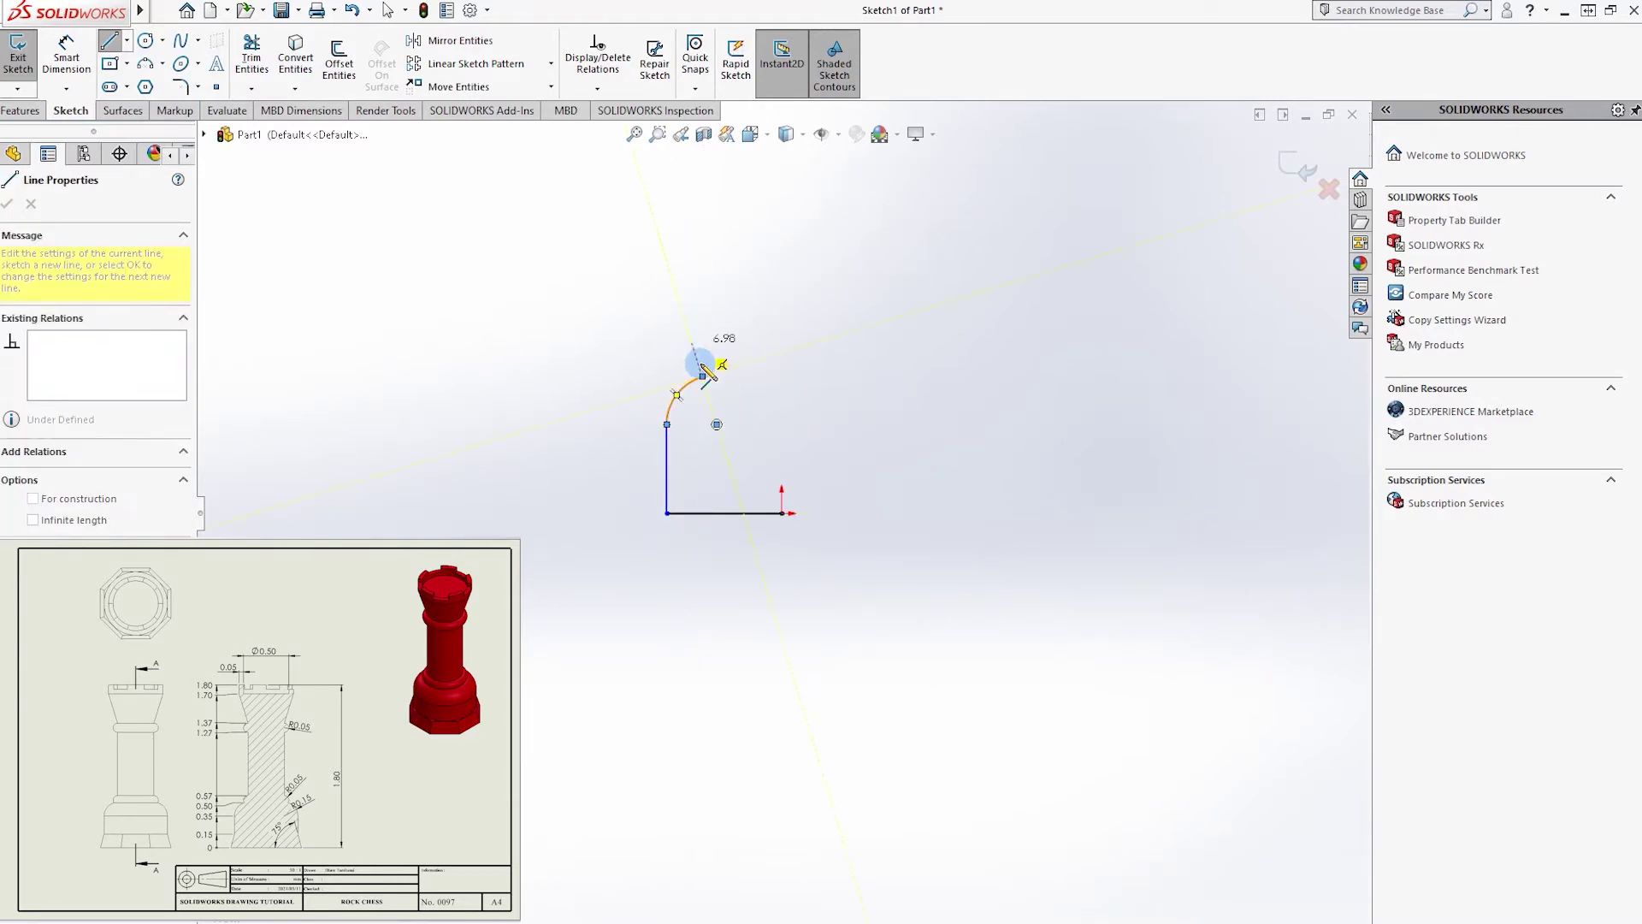
key("a")
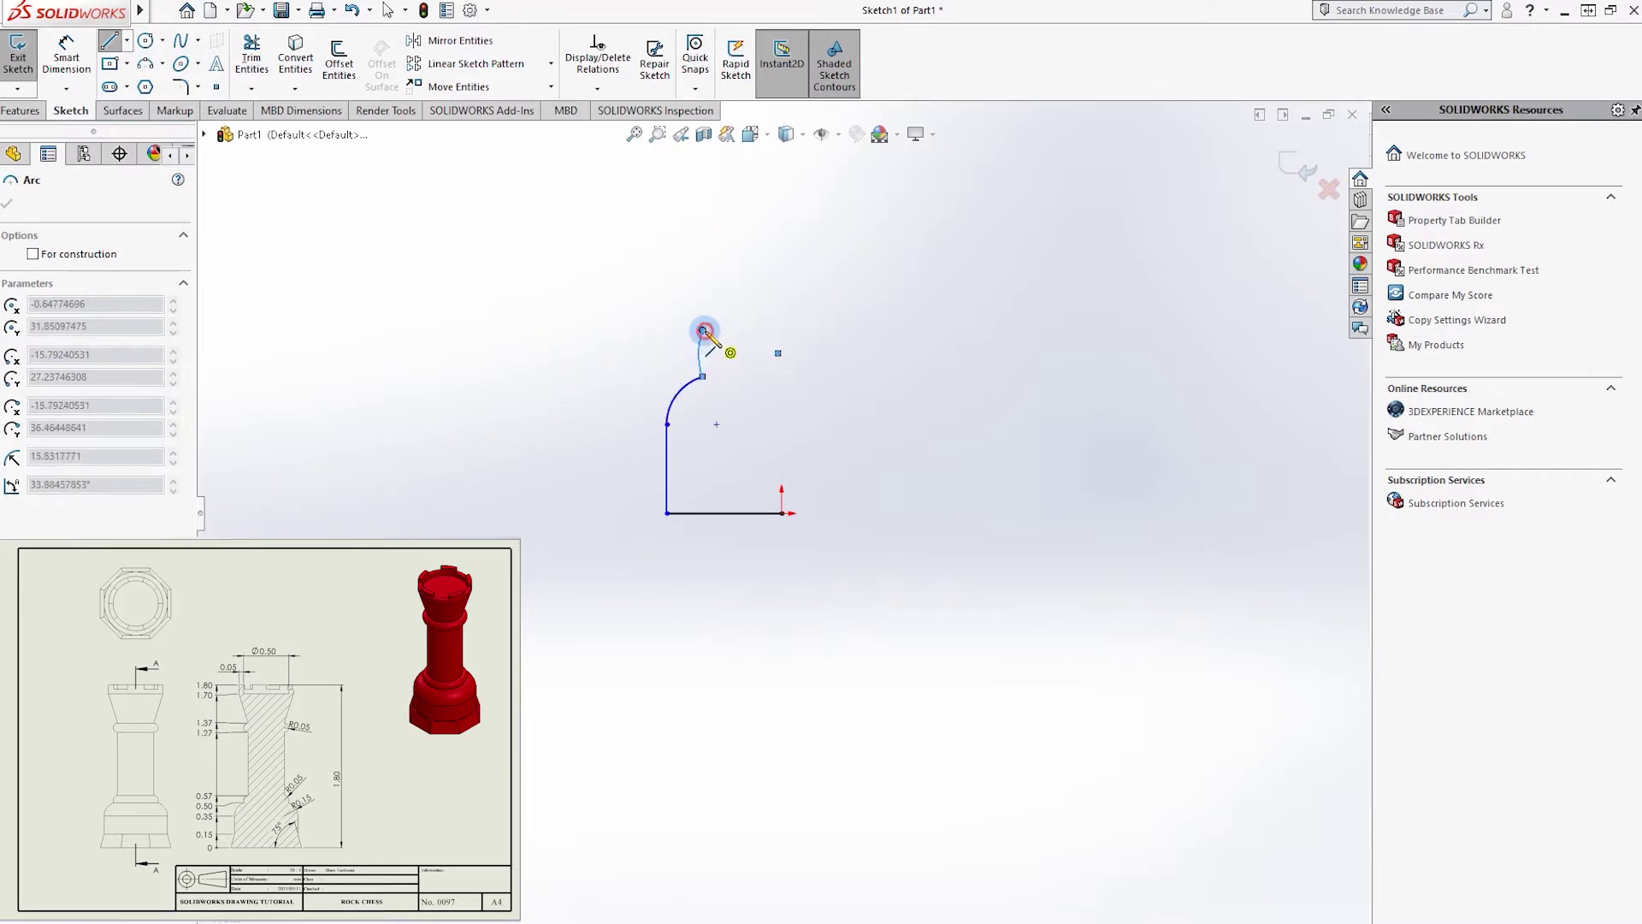
left_click(704, 331)
scroll(708, 274, "up", 2)
scroll(761, 330, "up", 2)
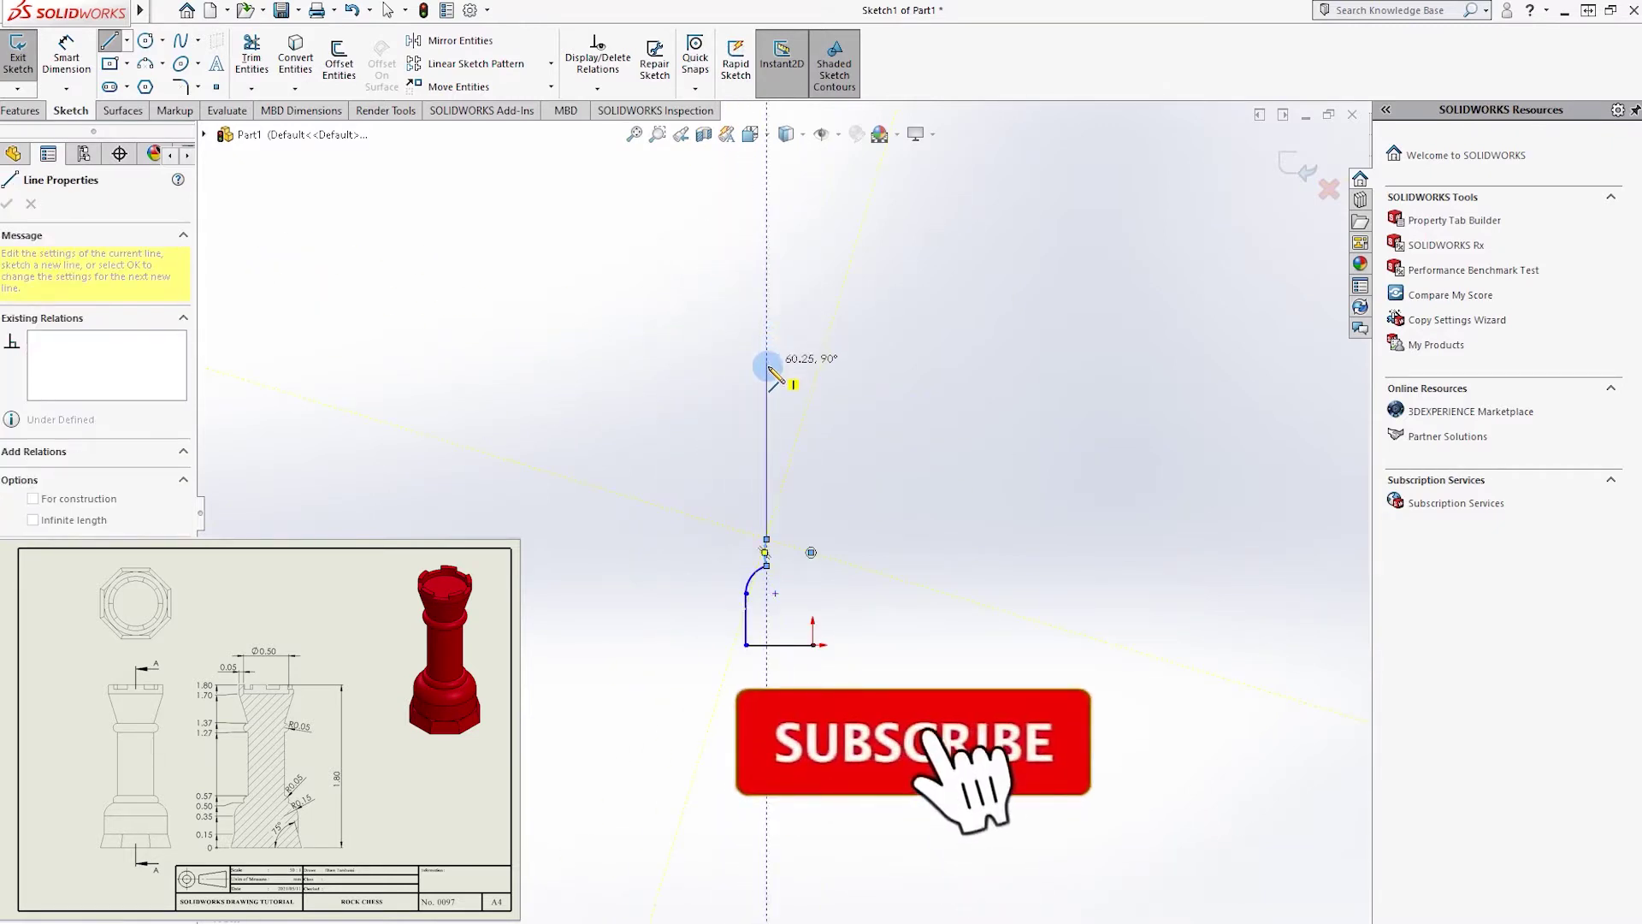
- Draw the long vertical neck line ending in a tangent arc
left_click(767, 334)
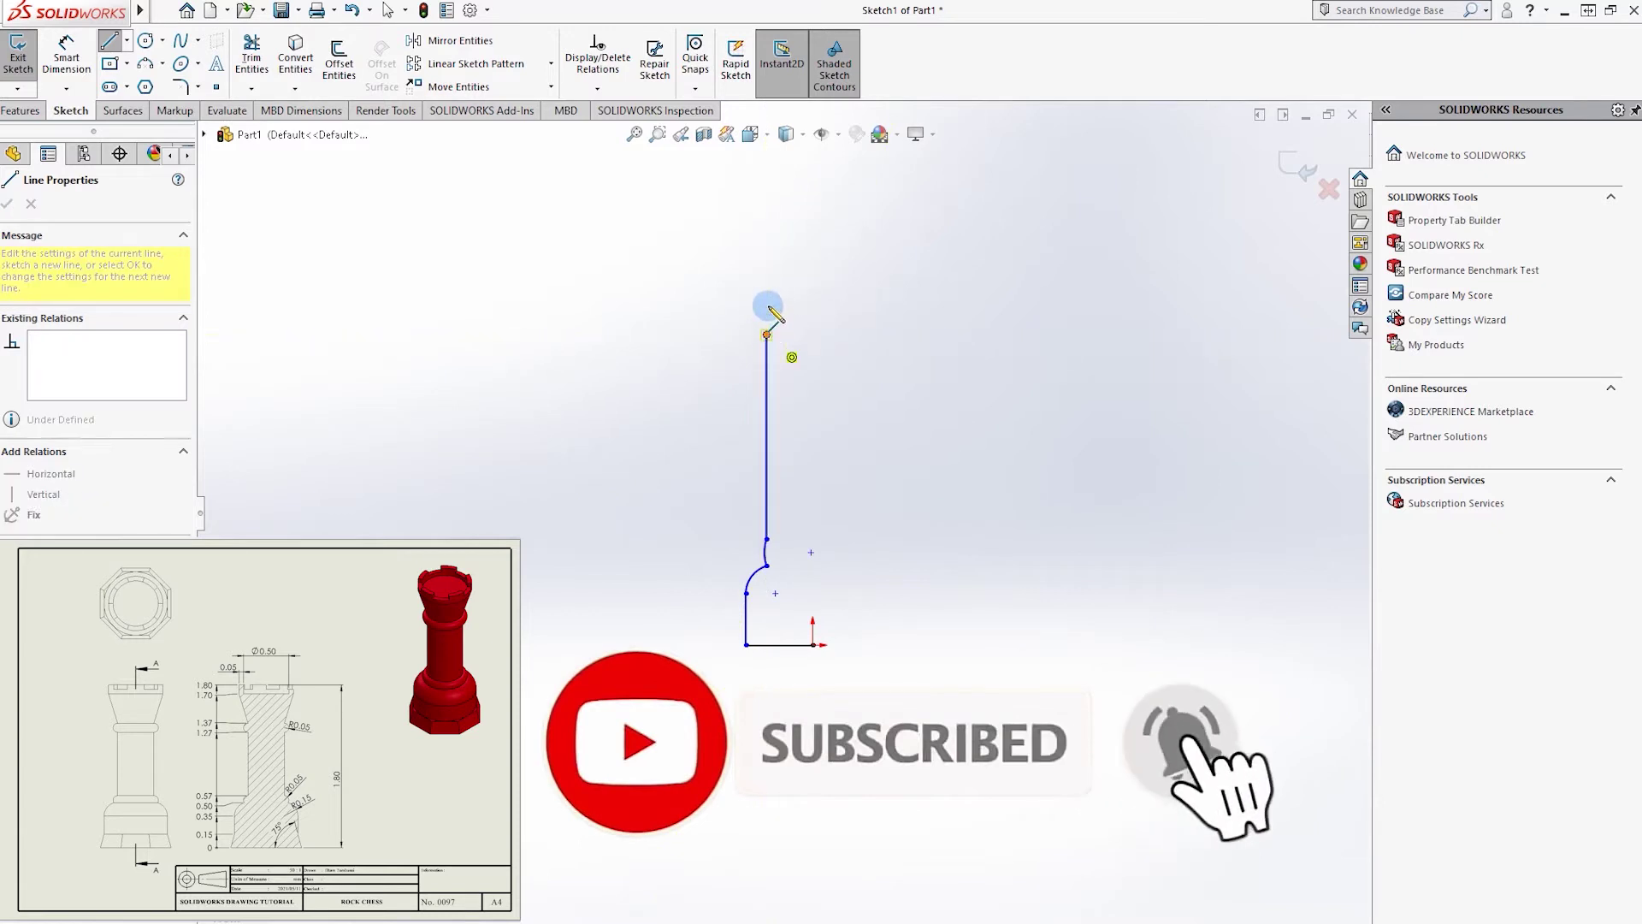
key("a")
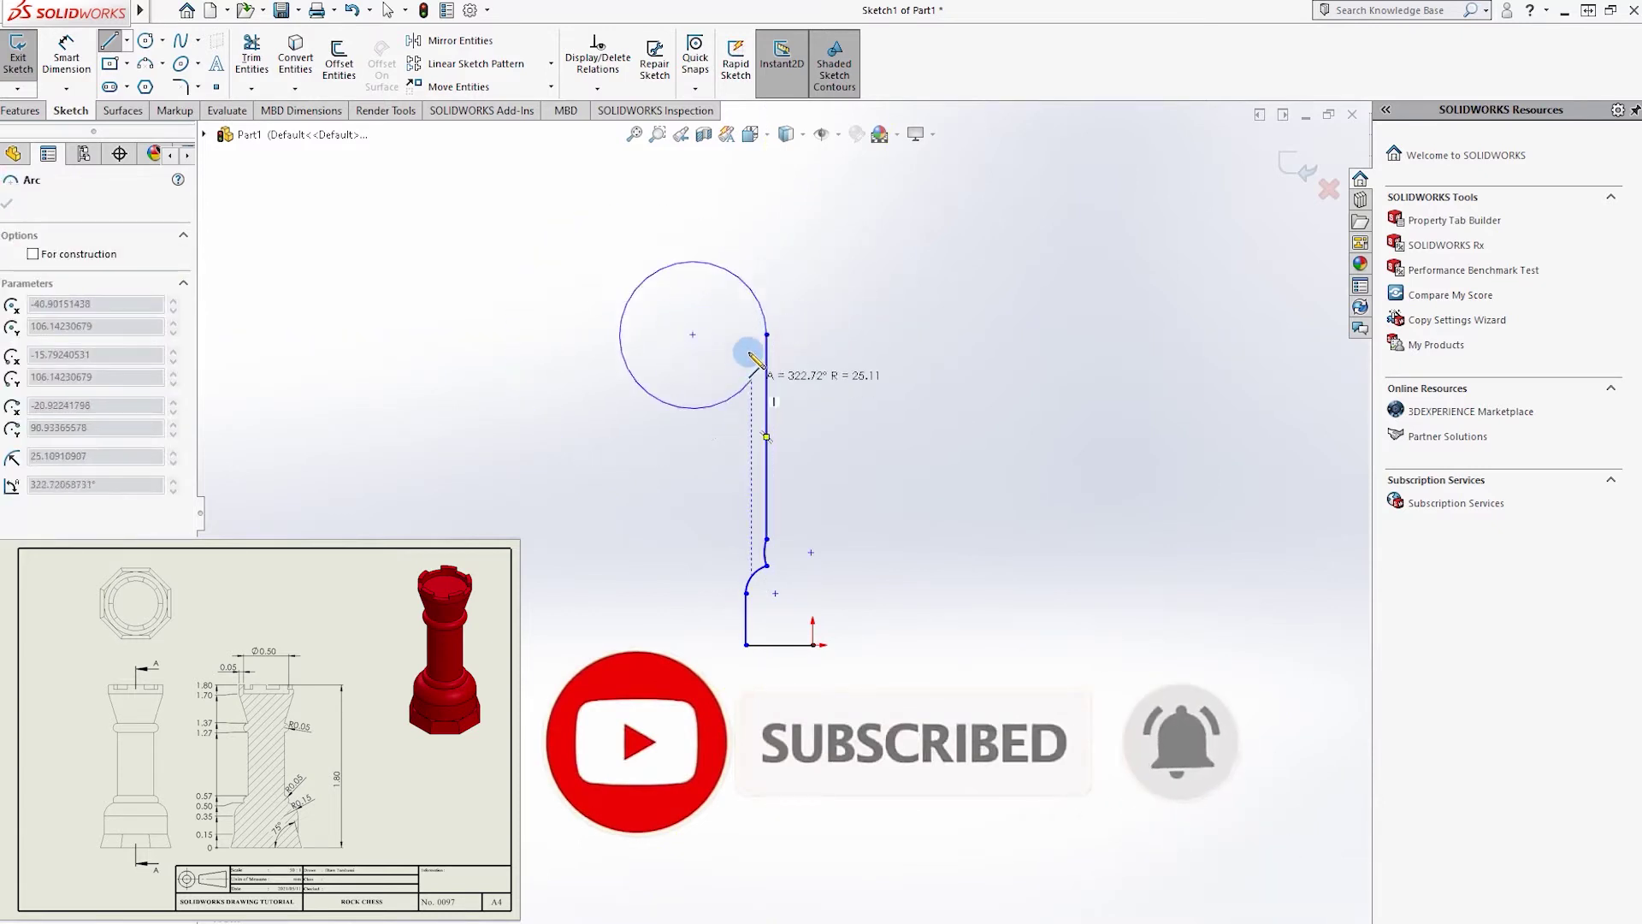
scroll(772, 332, "down", 3)
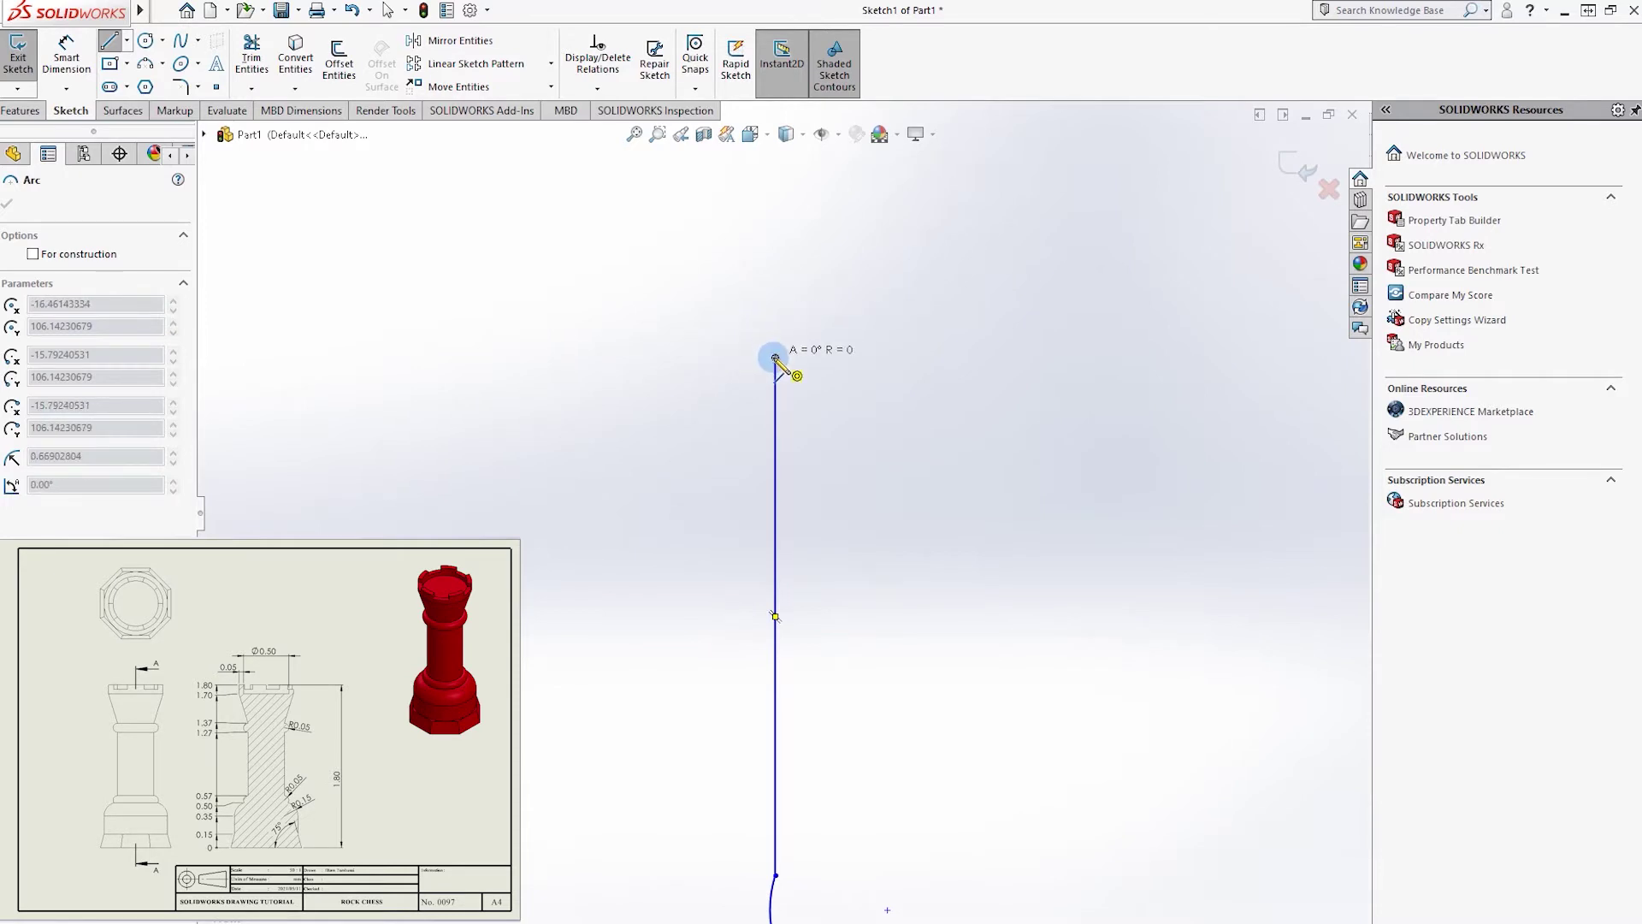
left_click(775, 316)
key("z")
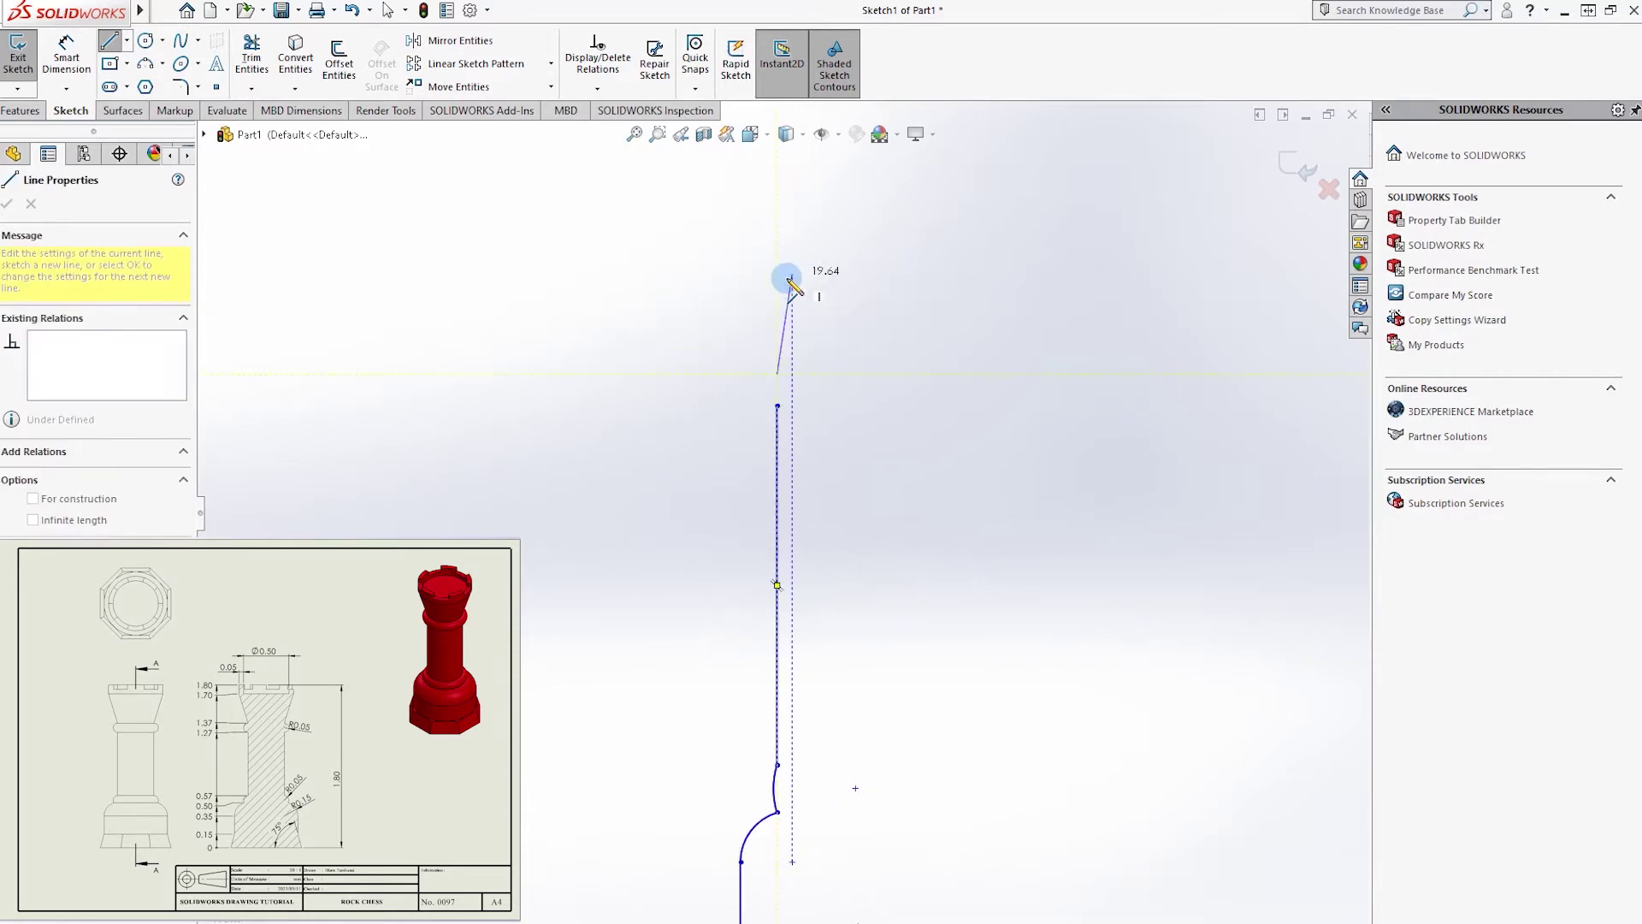
key("z")
- Draw the slanted top flare, the flat top step and the right edge down to the origin
left_click(746, 328)
left_click(747, 272)
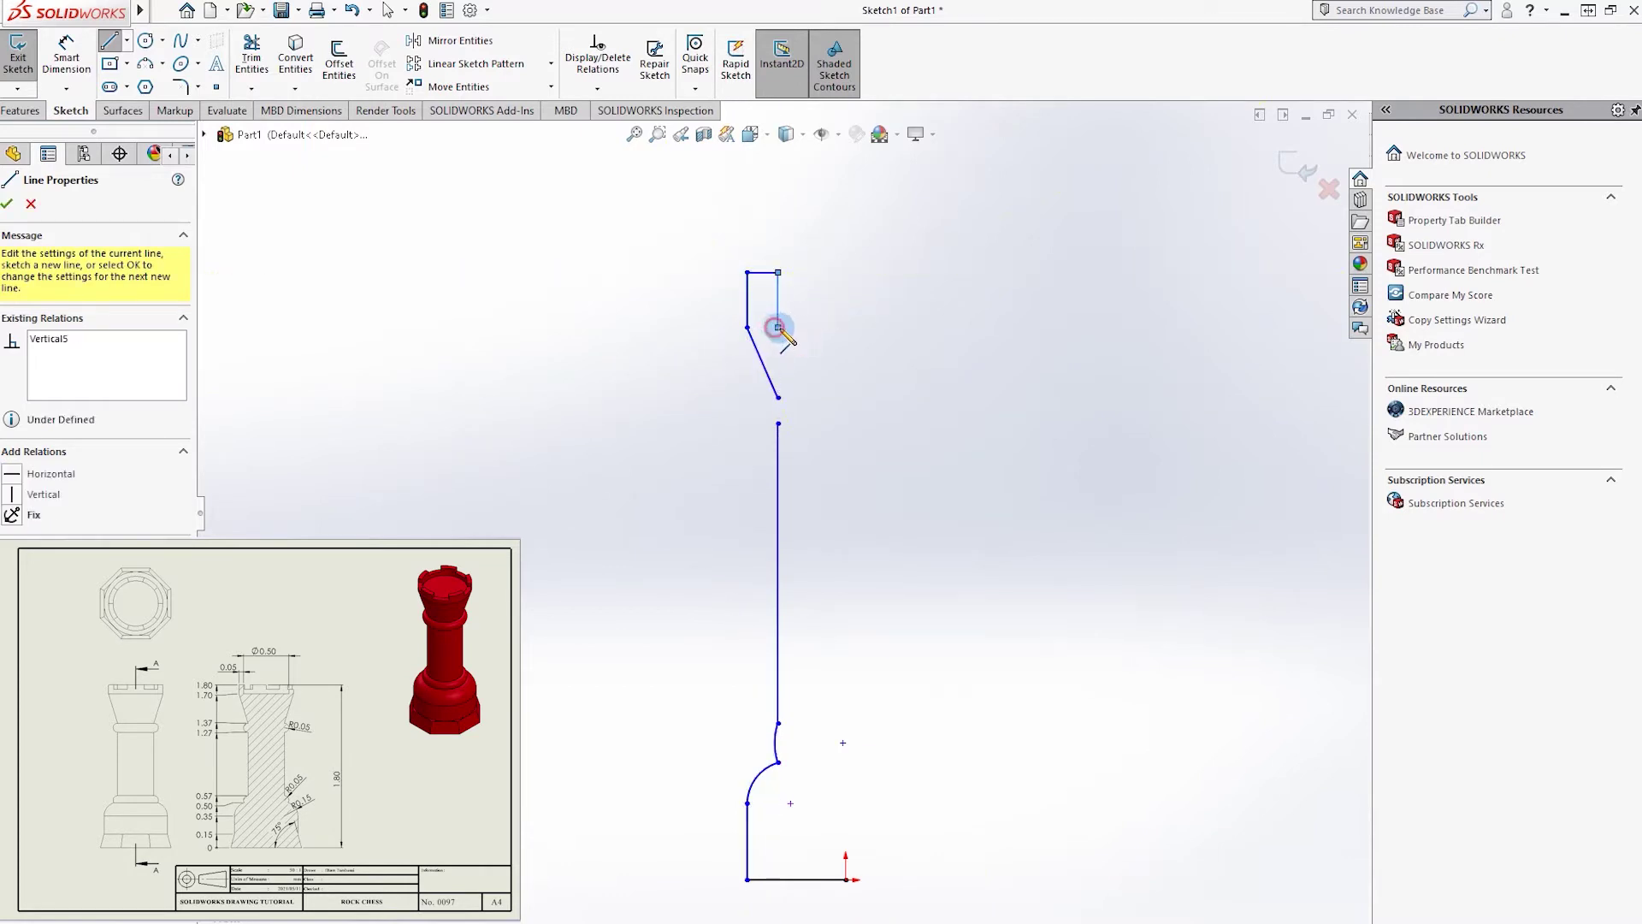
left_click(847, 329)
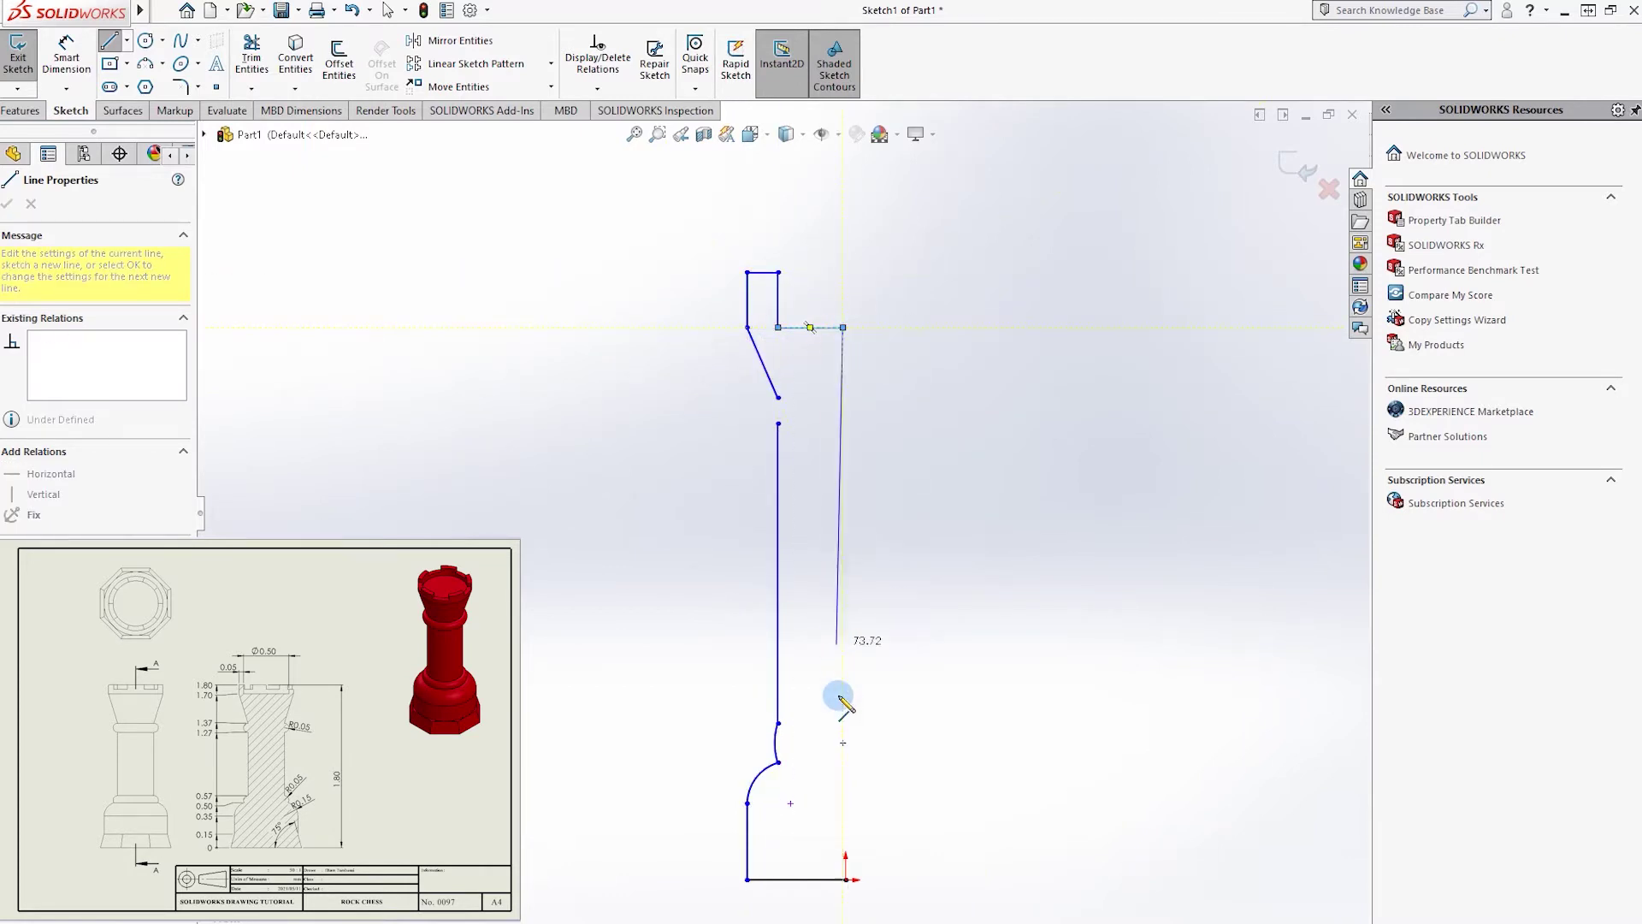
left_click(845, 879)
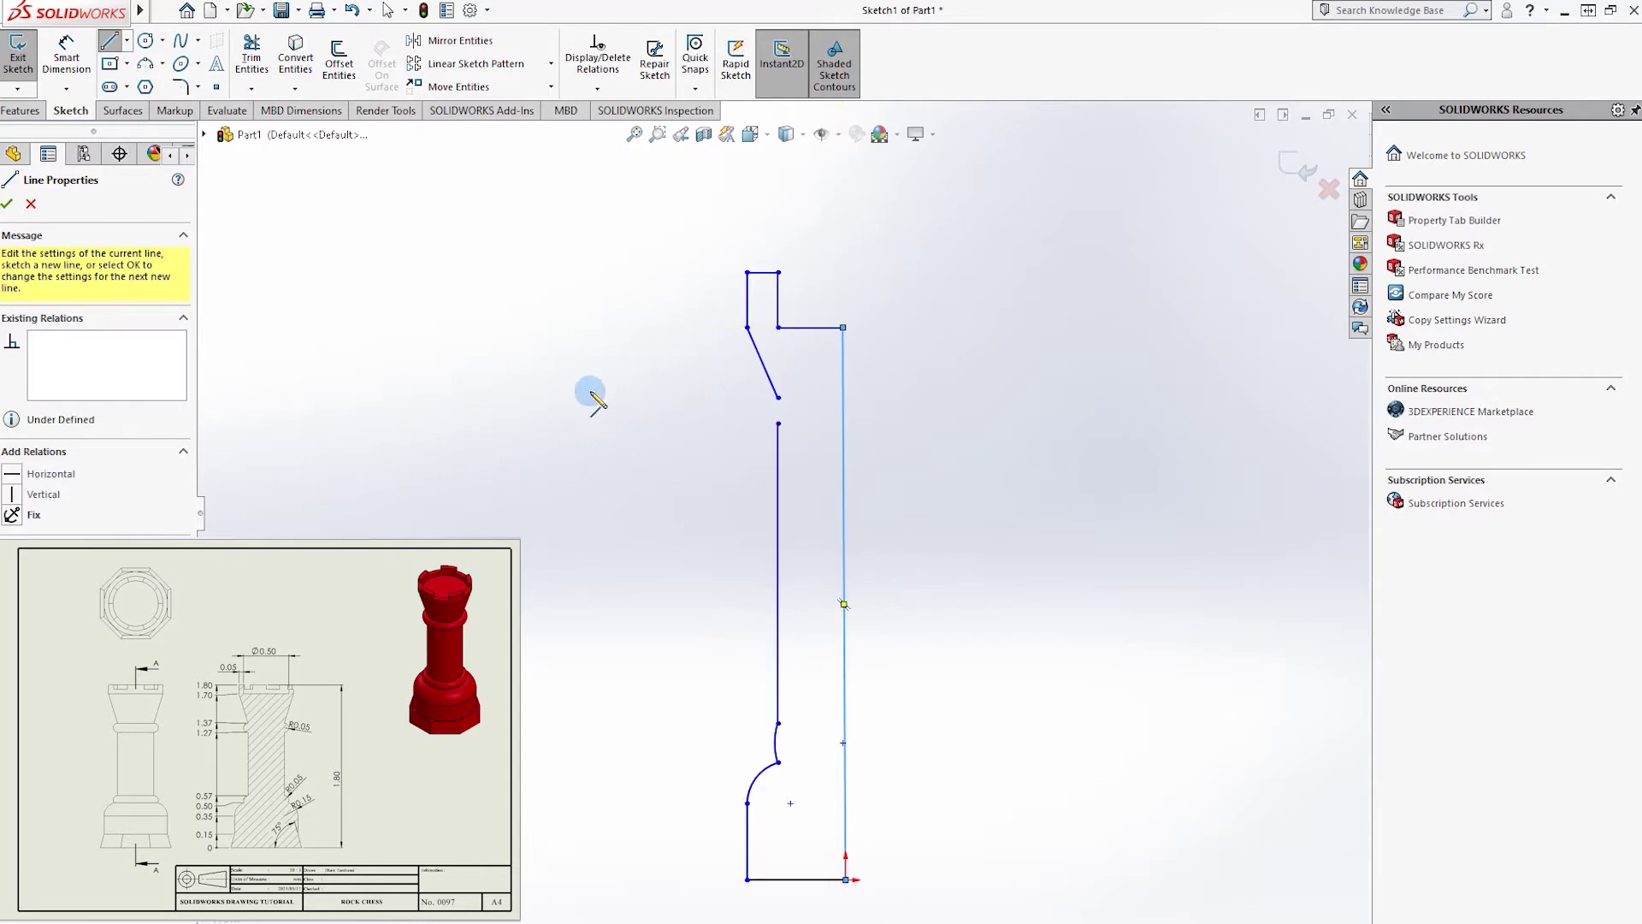
- Close the remaining gap with a small three-point arc to finish the outline
left_click(778, 423)
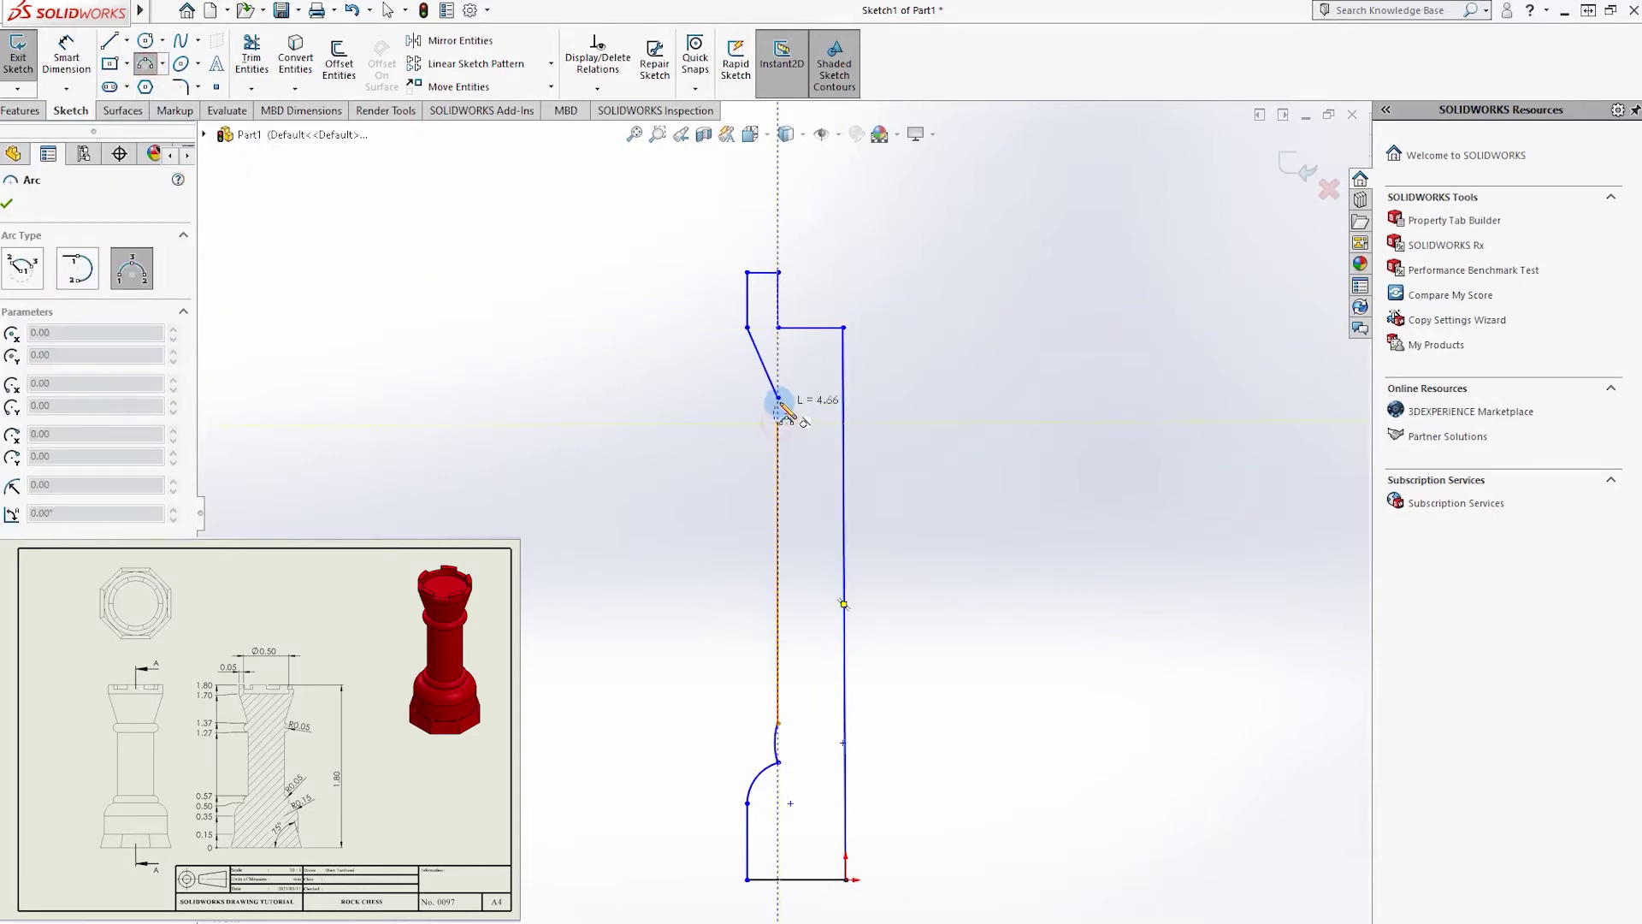
left_click(770, 415)
key("Escape")
scroll(791, 394, "down", 3)
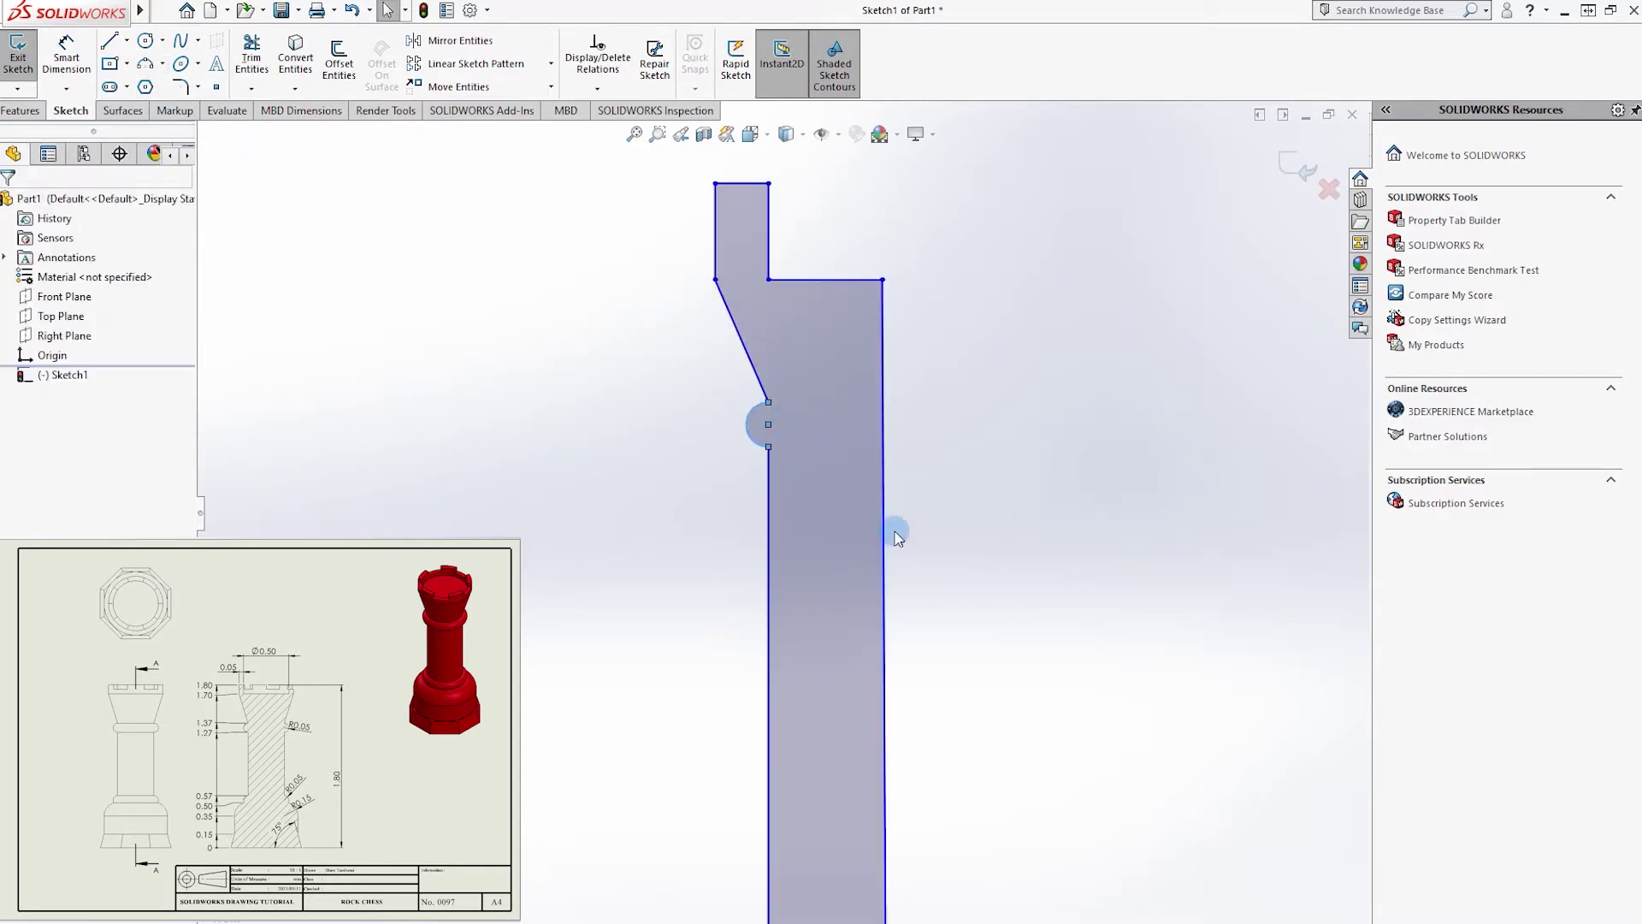
scroll(826, 629, "up", 3)
scroll(689, 754, "down", 3)
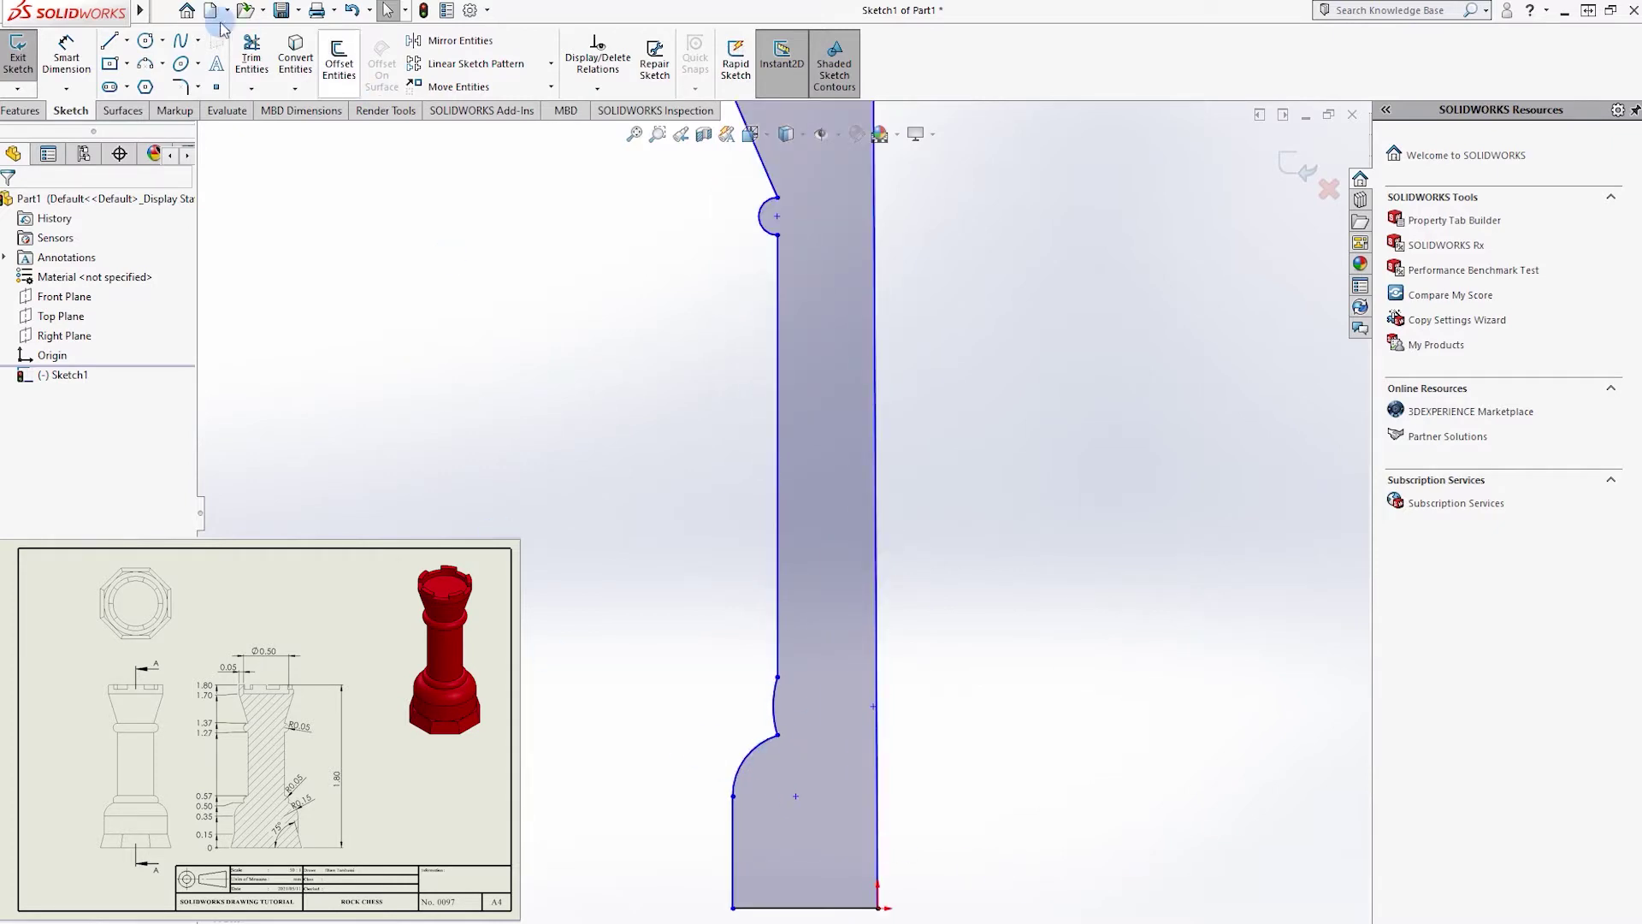
key("d")
left_click(804, 907)
scroll(804, 889, "up", 3)
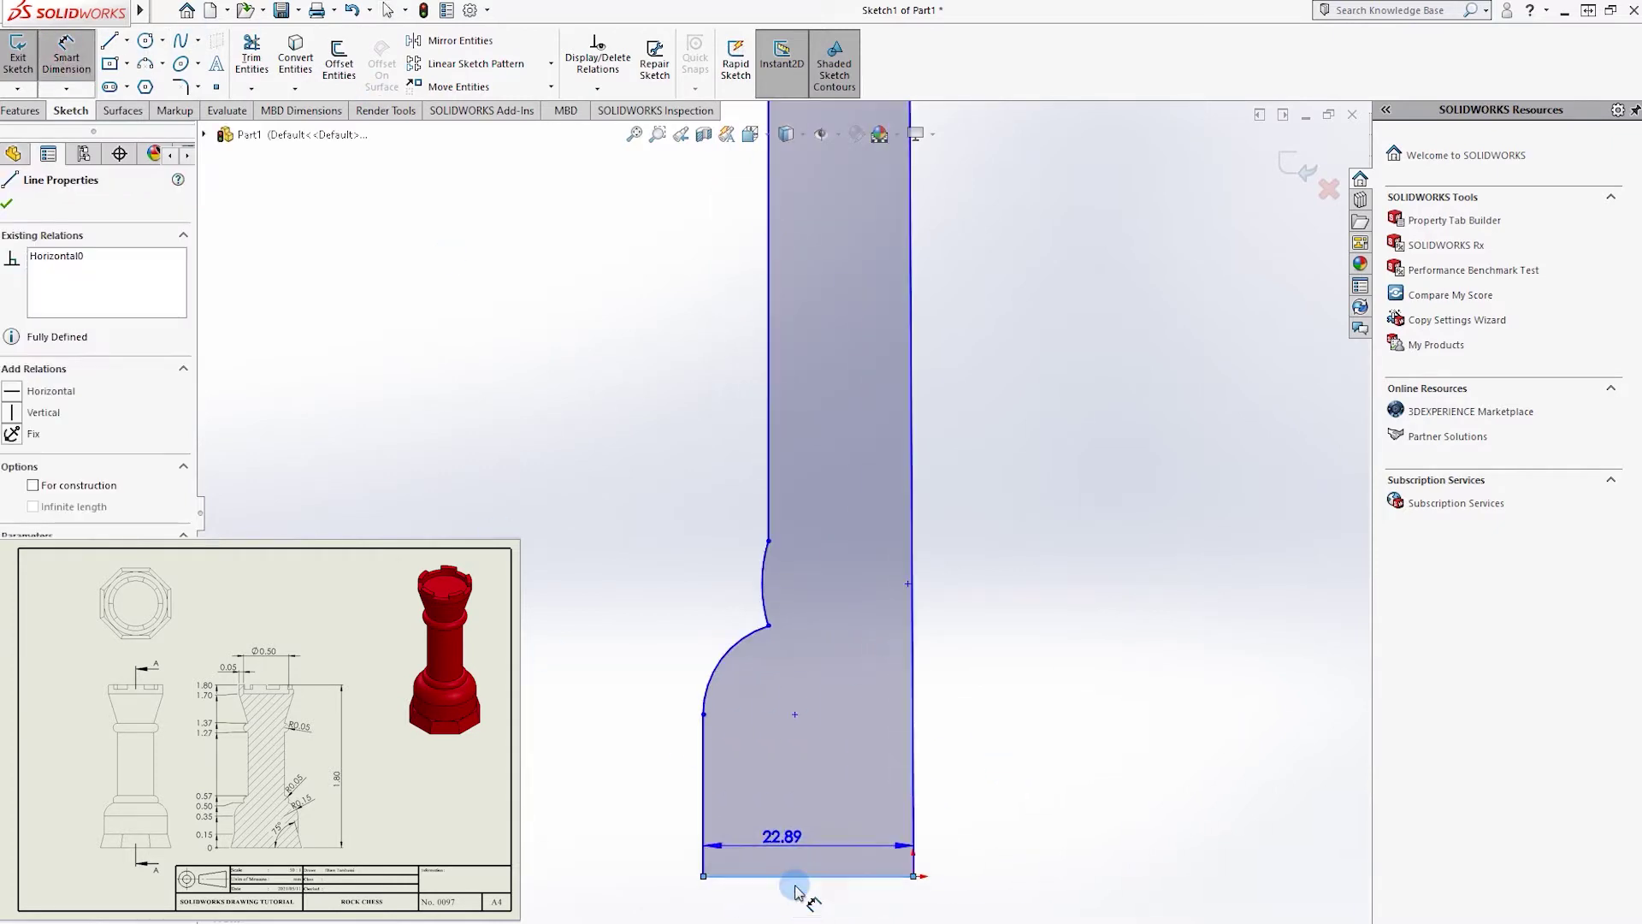
- Dimension the base with a 0.35 bottom width and a 0.20 left edge height
left_click(808, 783)
type("0.35")
key("Return")
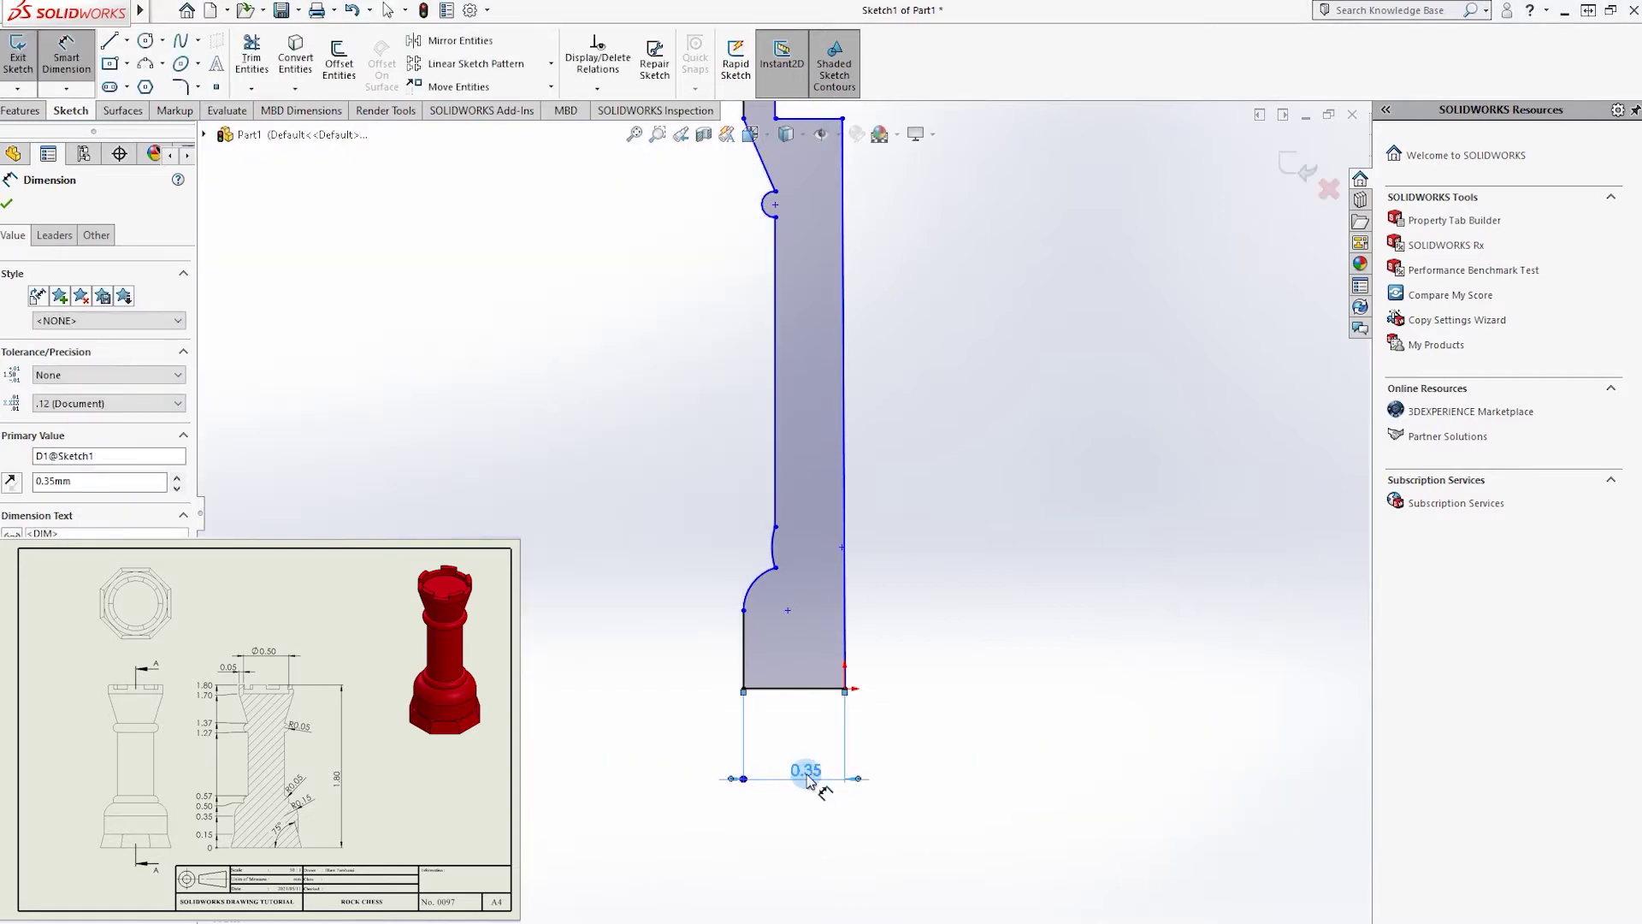
left_click(744, 658)
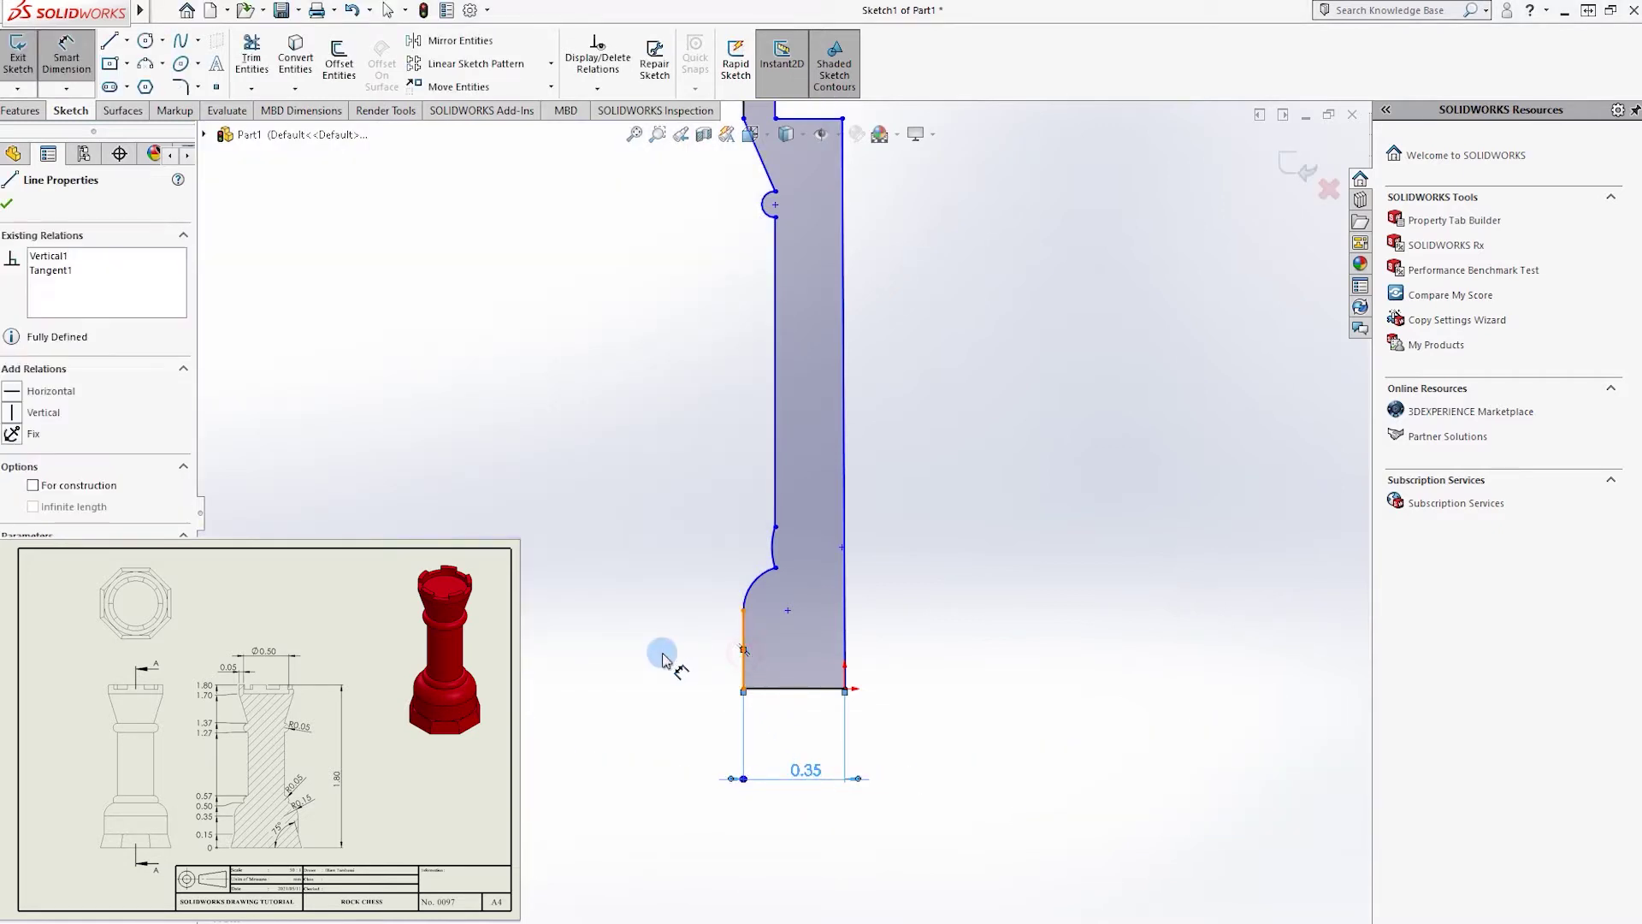
left_click(743, 649)
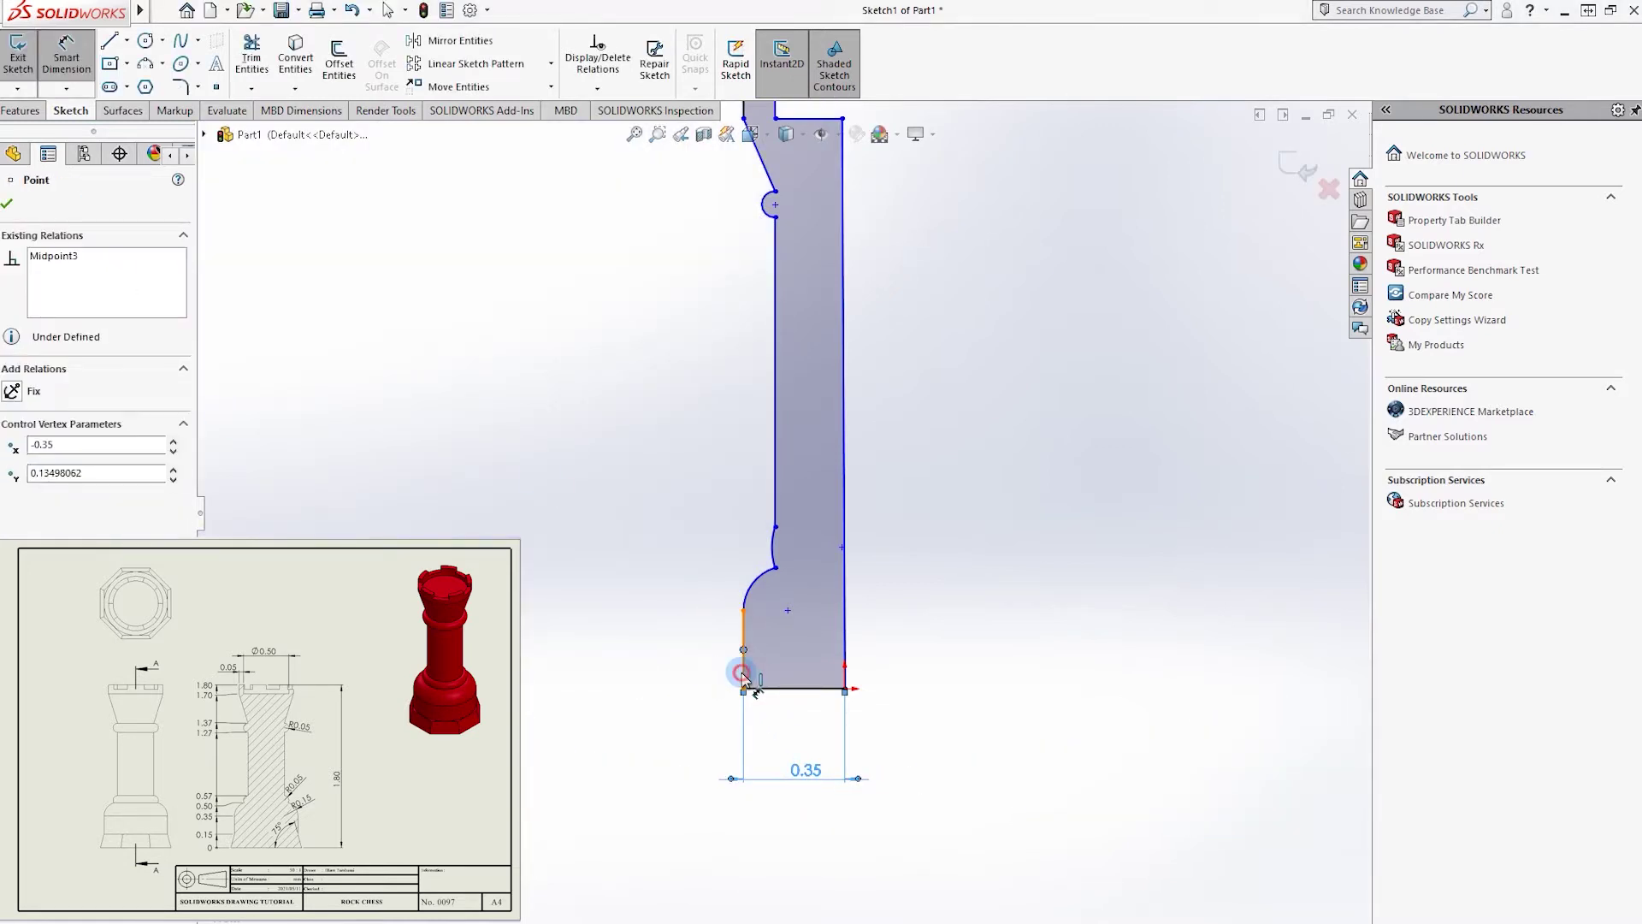
left_click(51, 57)
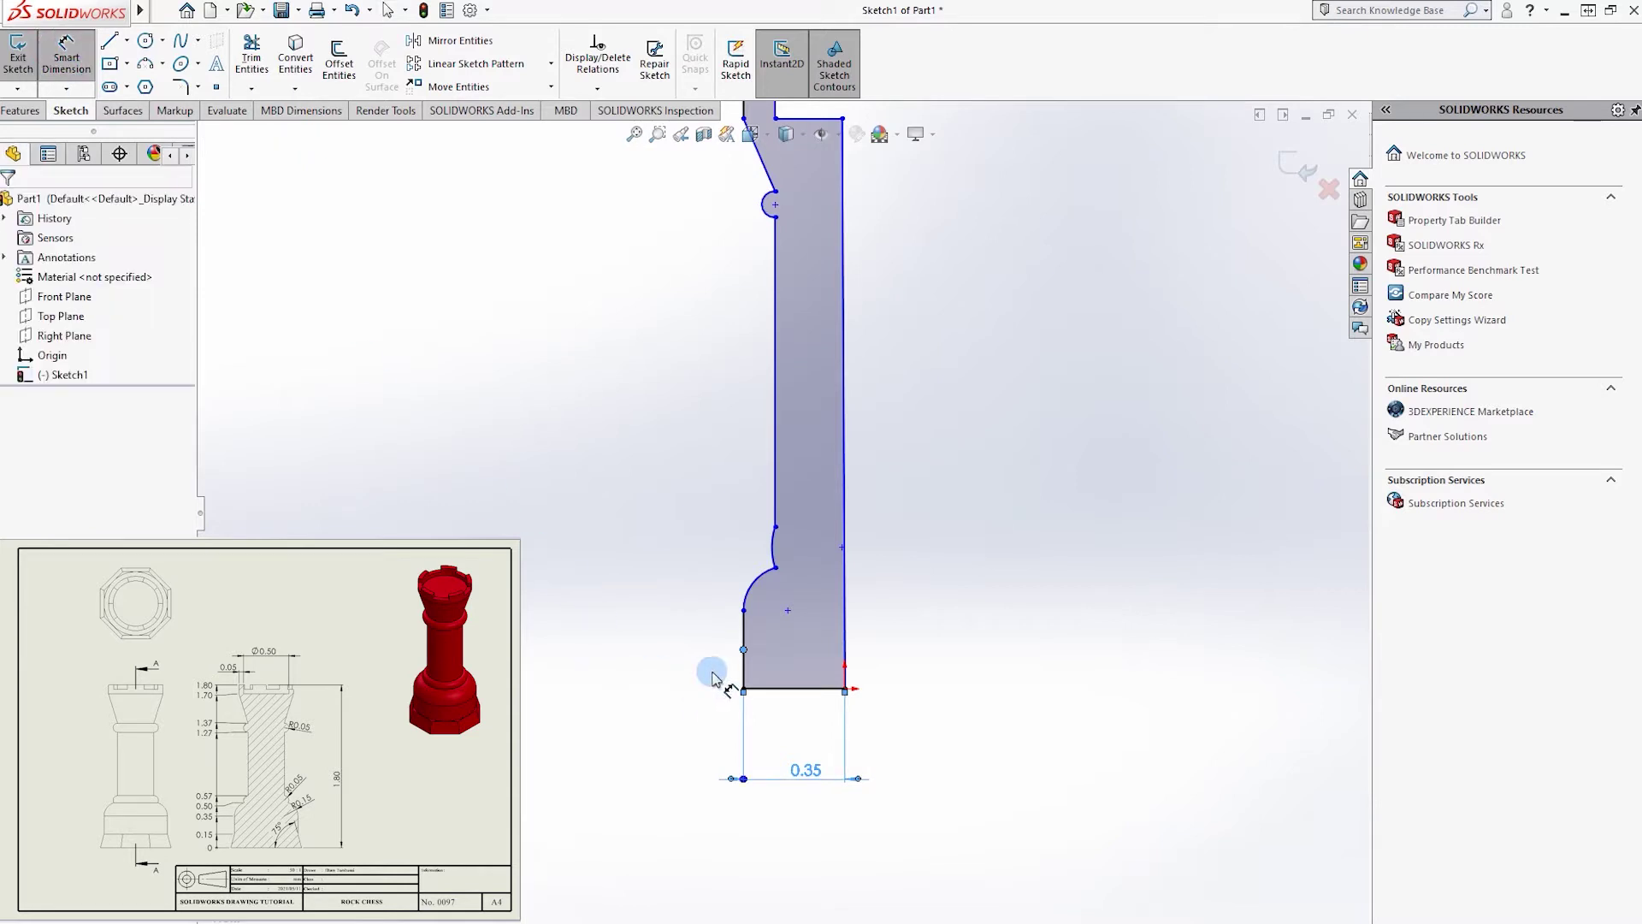
left_click(743, 676)
left_click(697, 723)
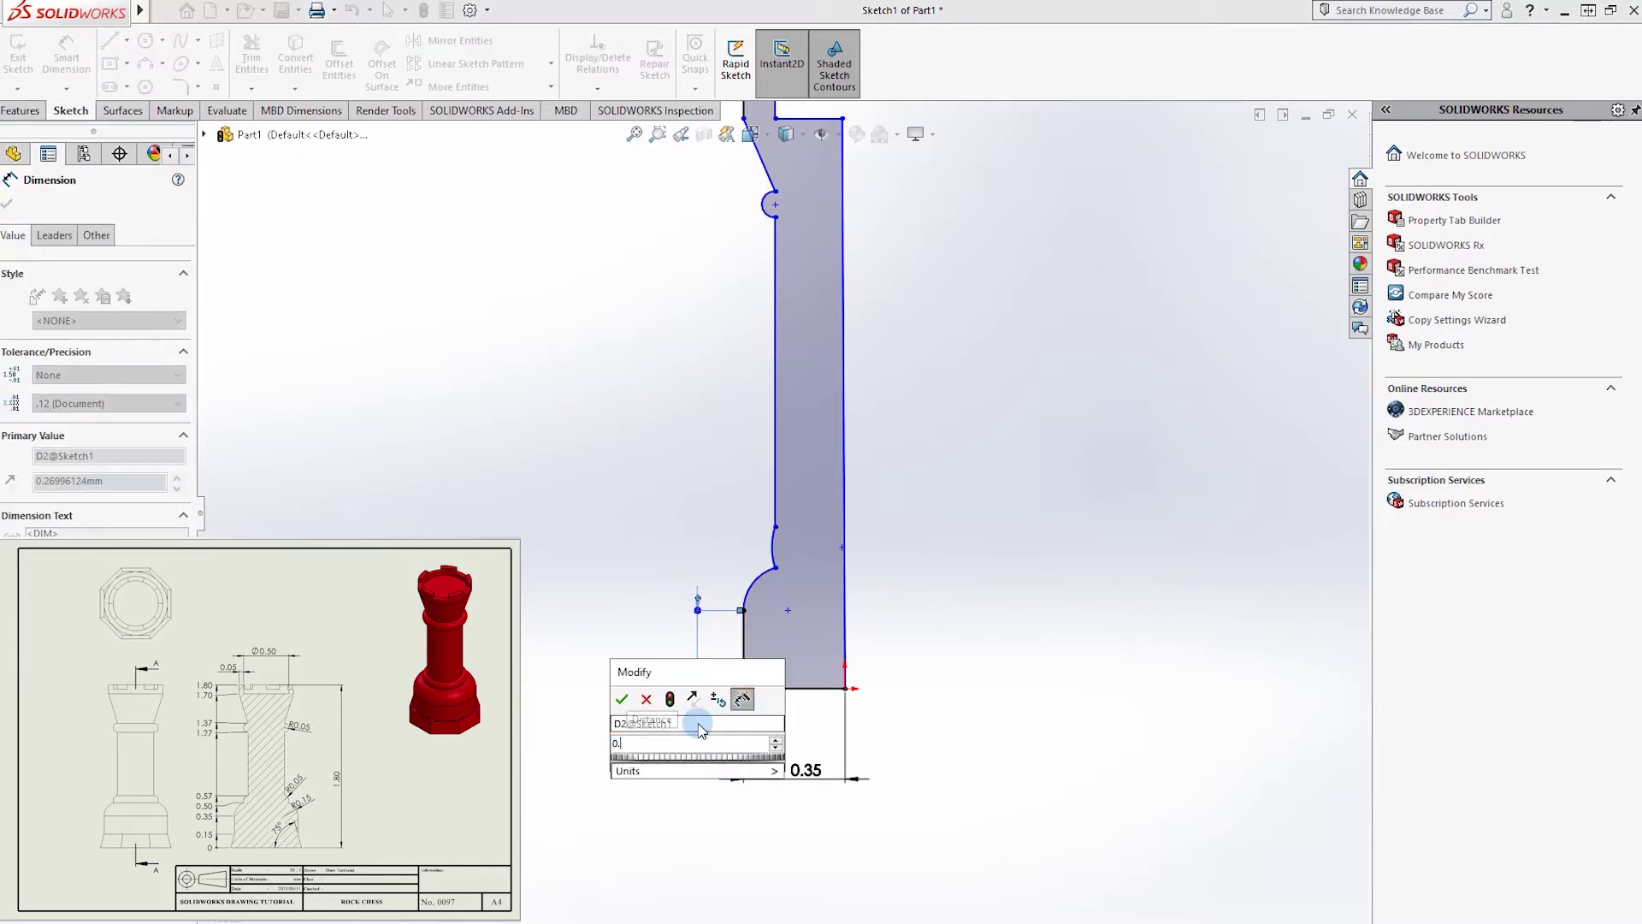
- Set the base curve radius to 0.15 and dimension the upper arc at R0.24
left_click(753, 590)
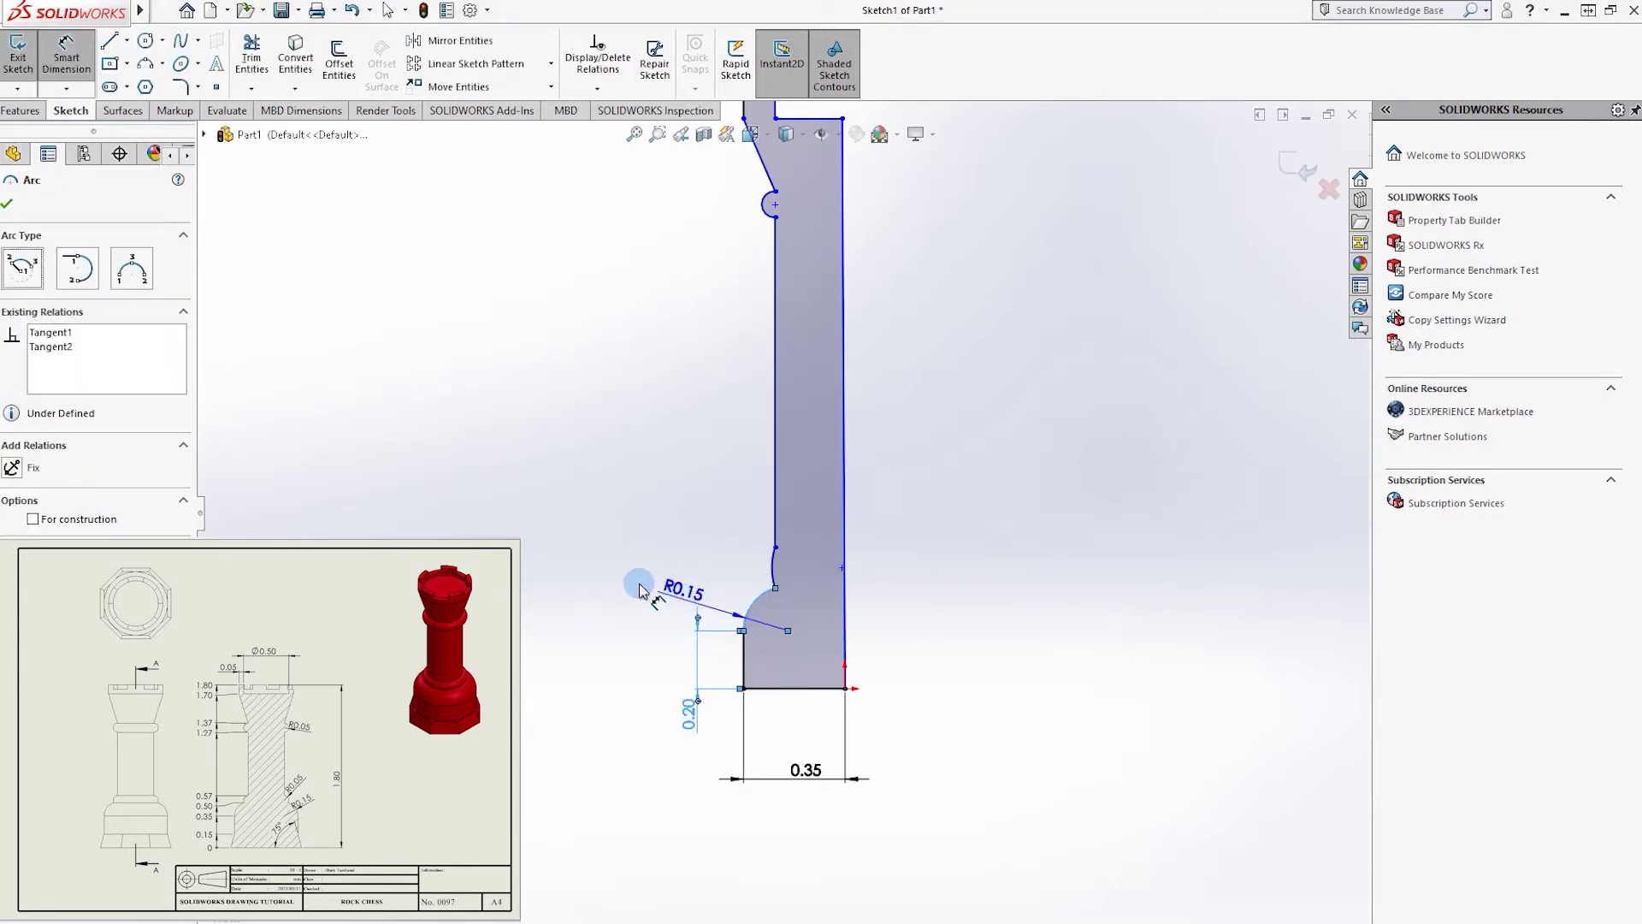
left_click(645, 575)
type("0.15315891mm")
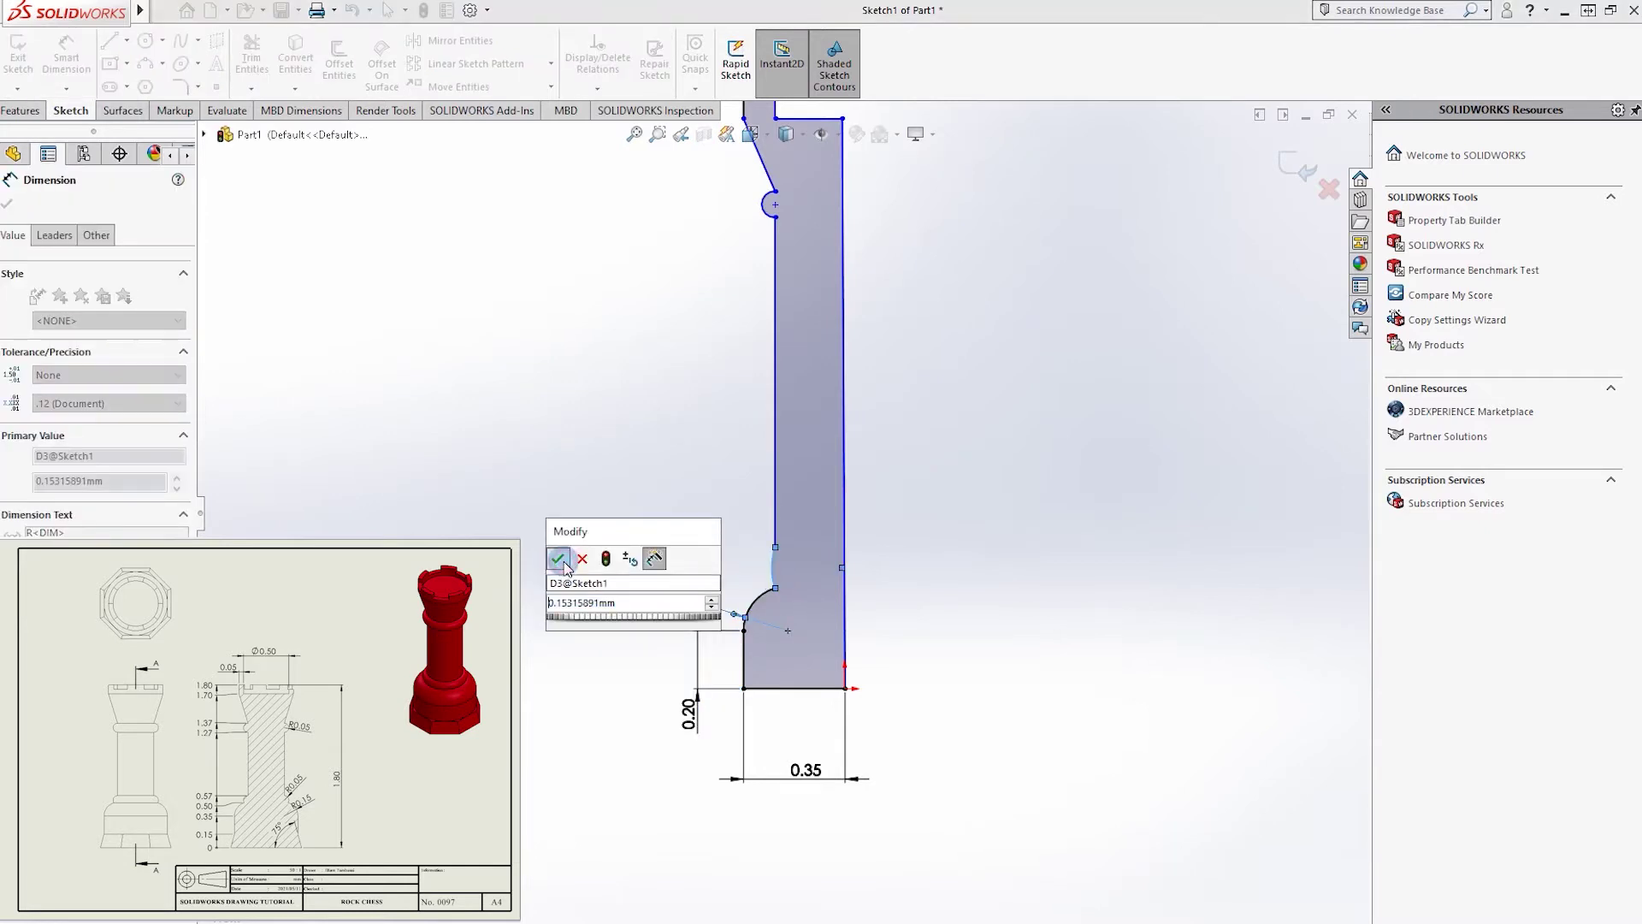
key("Return")
left_click(773, 566)
left_click(708, 578)
key("Return")
- Delete the unwanted upper arc and its dimension, replacing it with a small arc
key("Escape")
left_click(773, 566)
key("Delete")
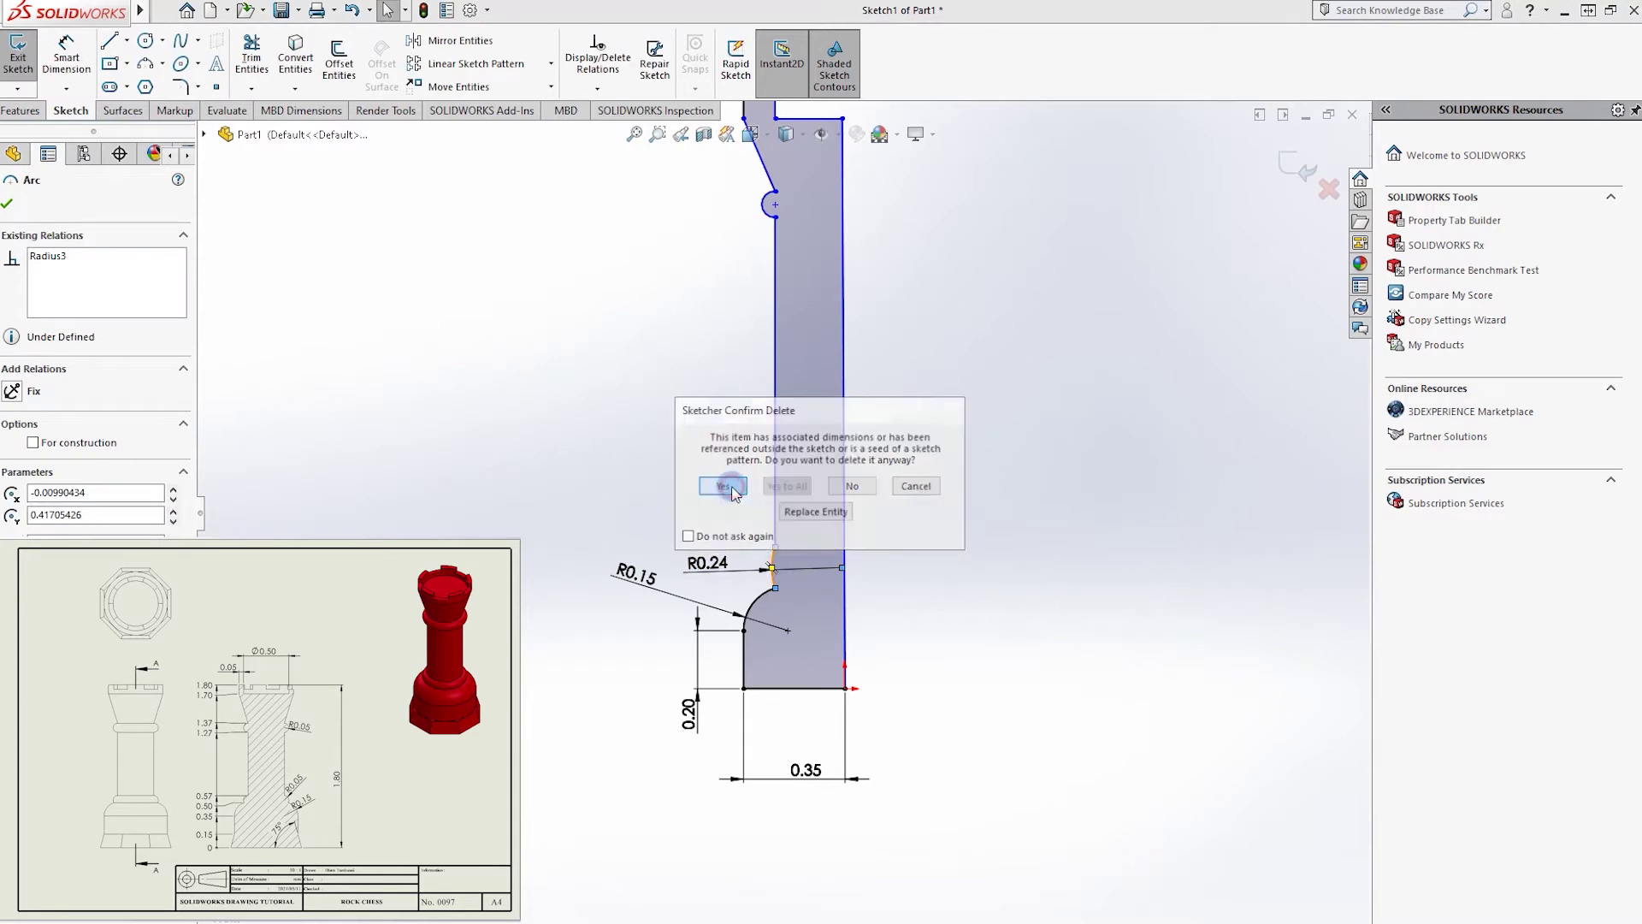
left_click(725, 485)
left_click(776, 587)
left_click(775, 547)
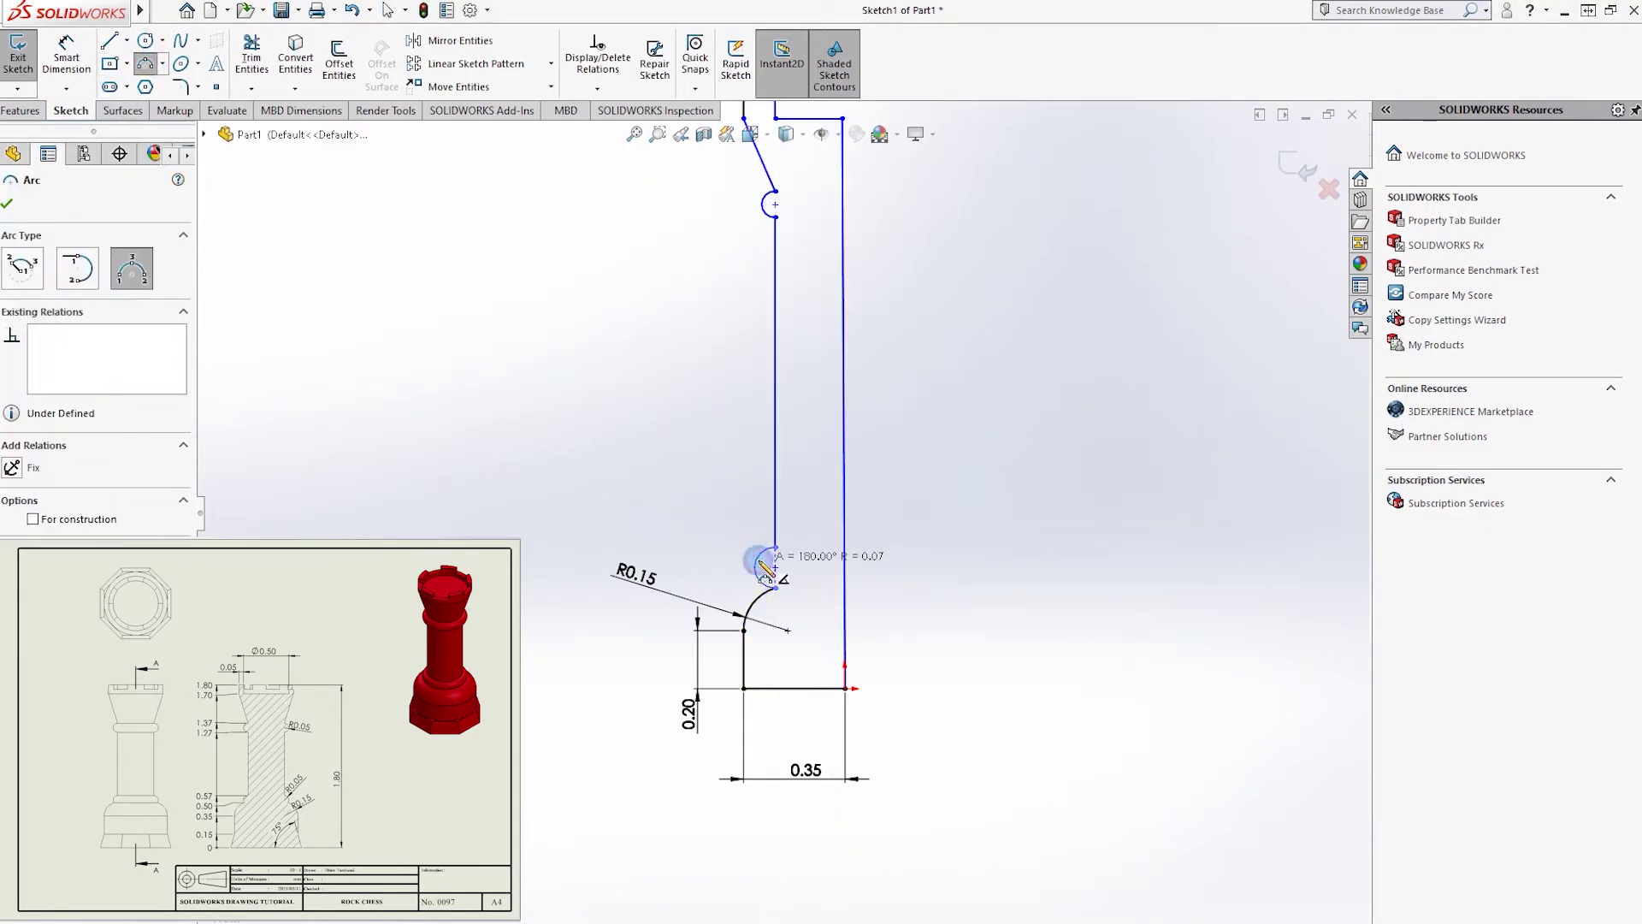
key("Escape")
- Give the small replacement arc a 0.05 radius
left_click(62, 53)
left_click(761, 569)
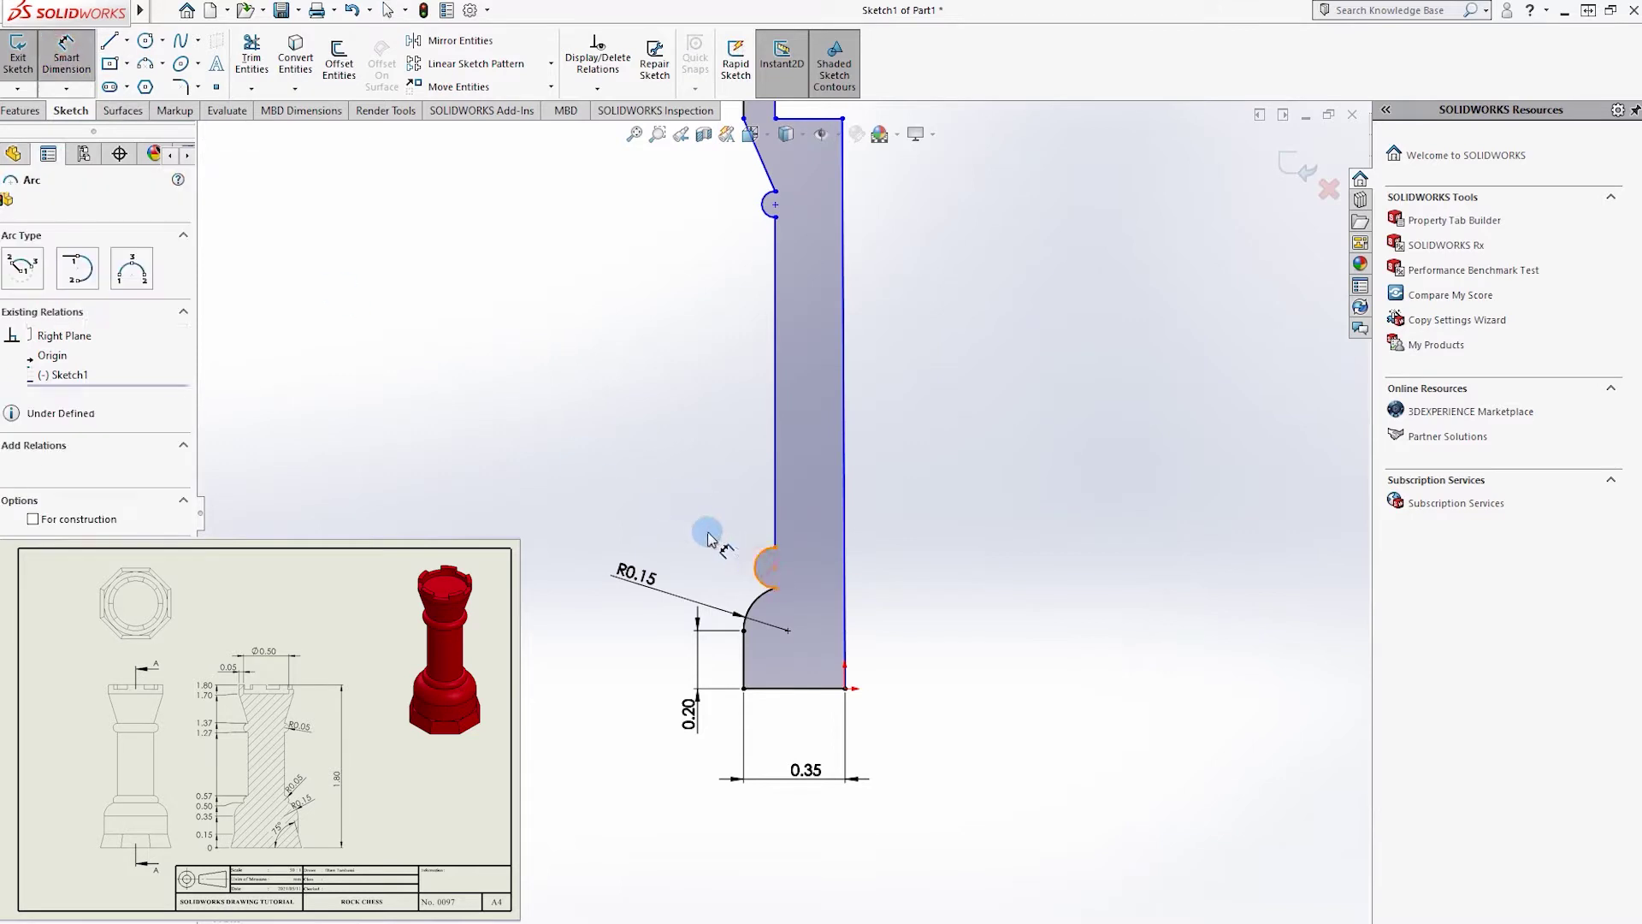
left_click(706, 532)
type("0.05")
key("Return")
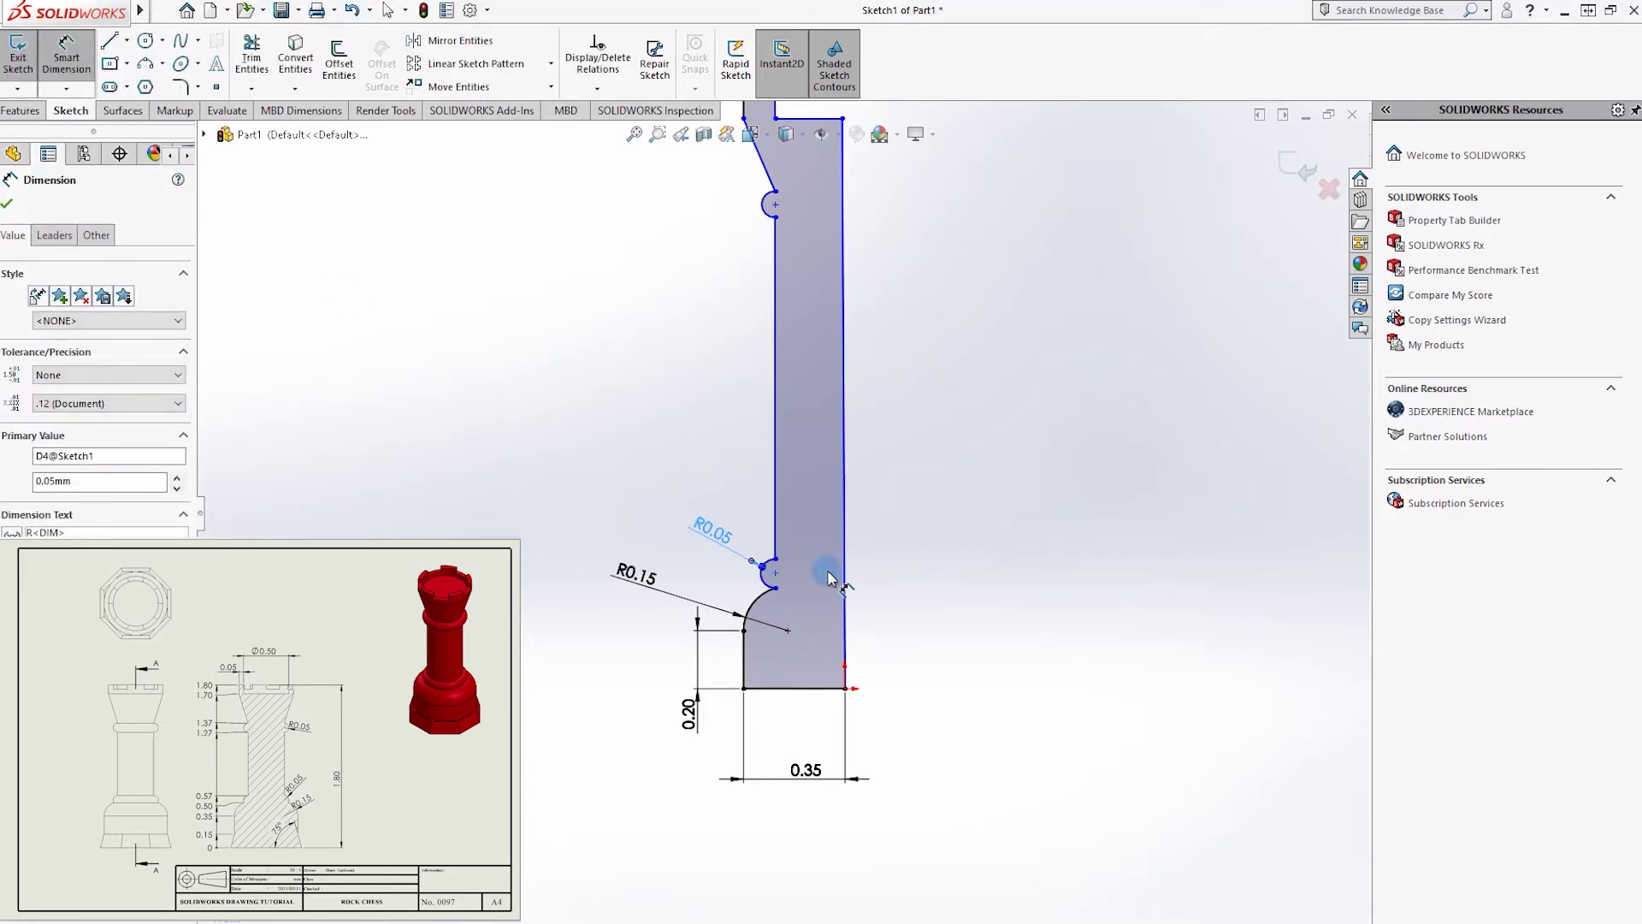
key("Escape")
scroll(786, 428, "up", 1)
scroll(786, 342, "down", 3)
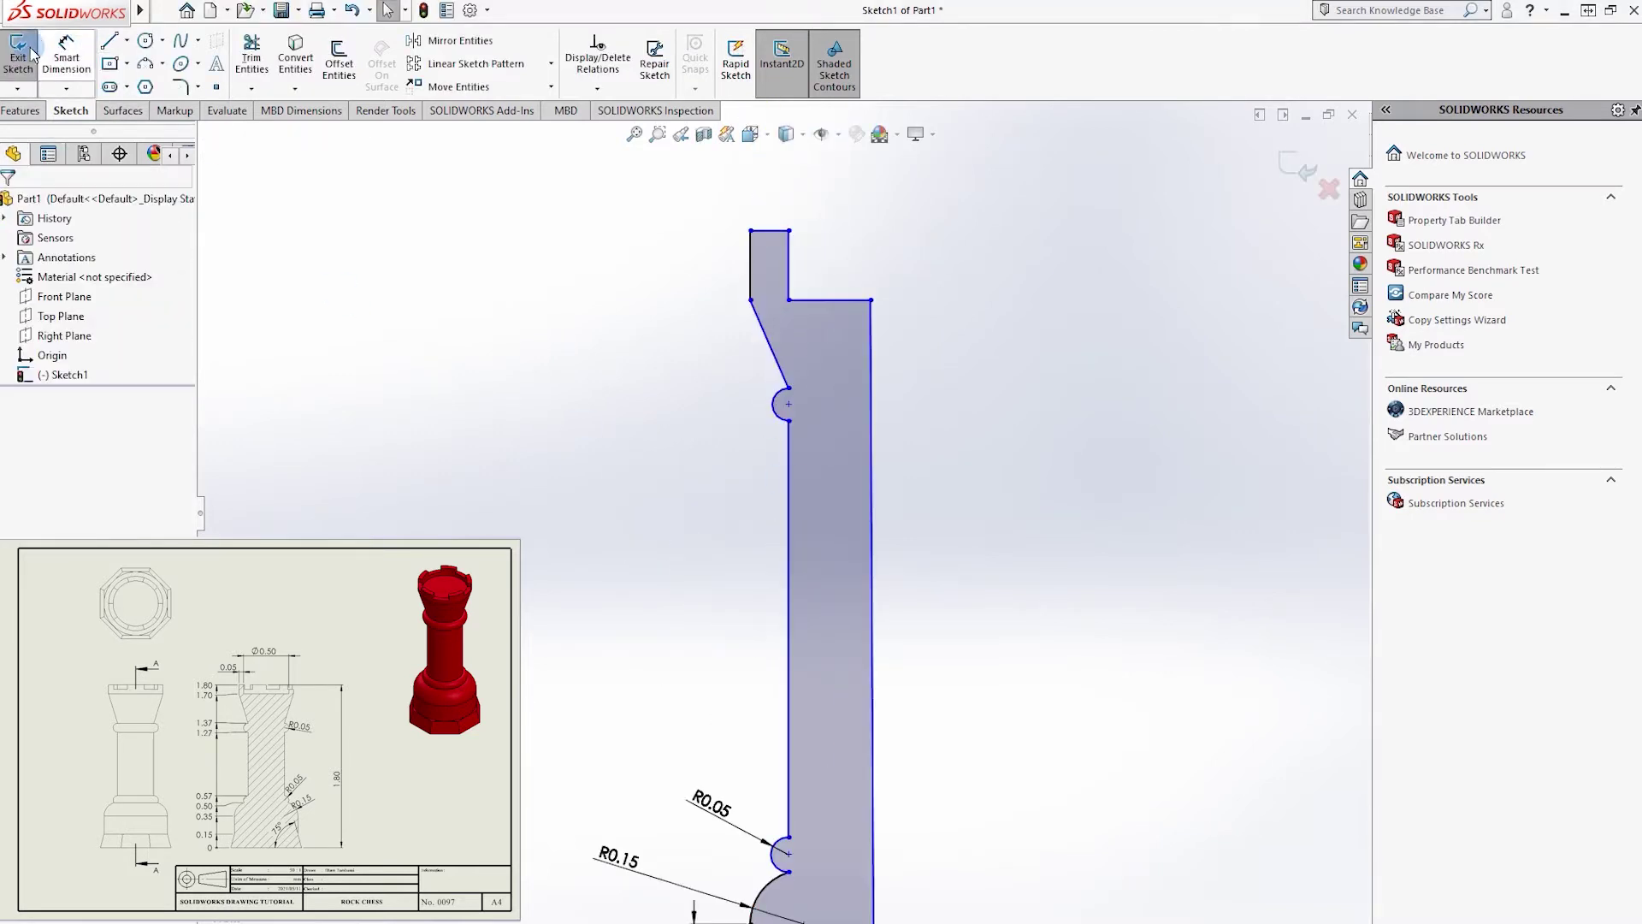
left_click(787, 534)
- Set the shaft length to 0.70 and the upper arc radius to 0.05
left_click(1030, 582)
type("0.7")
key("Return")
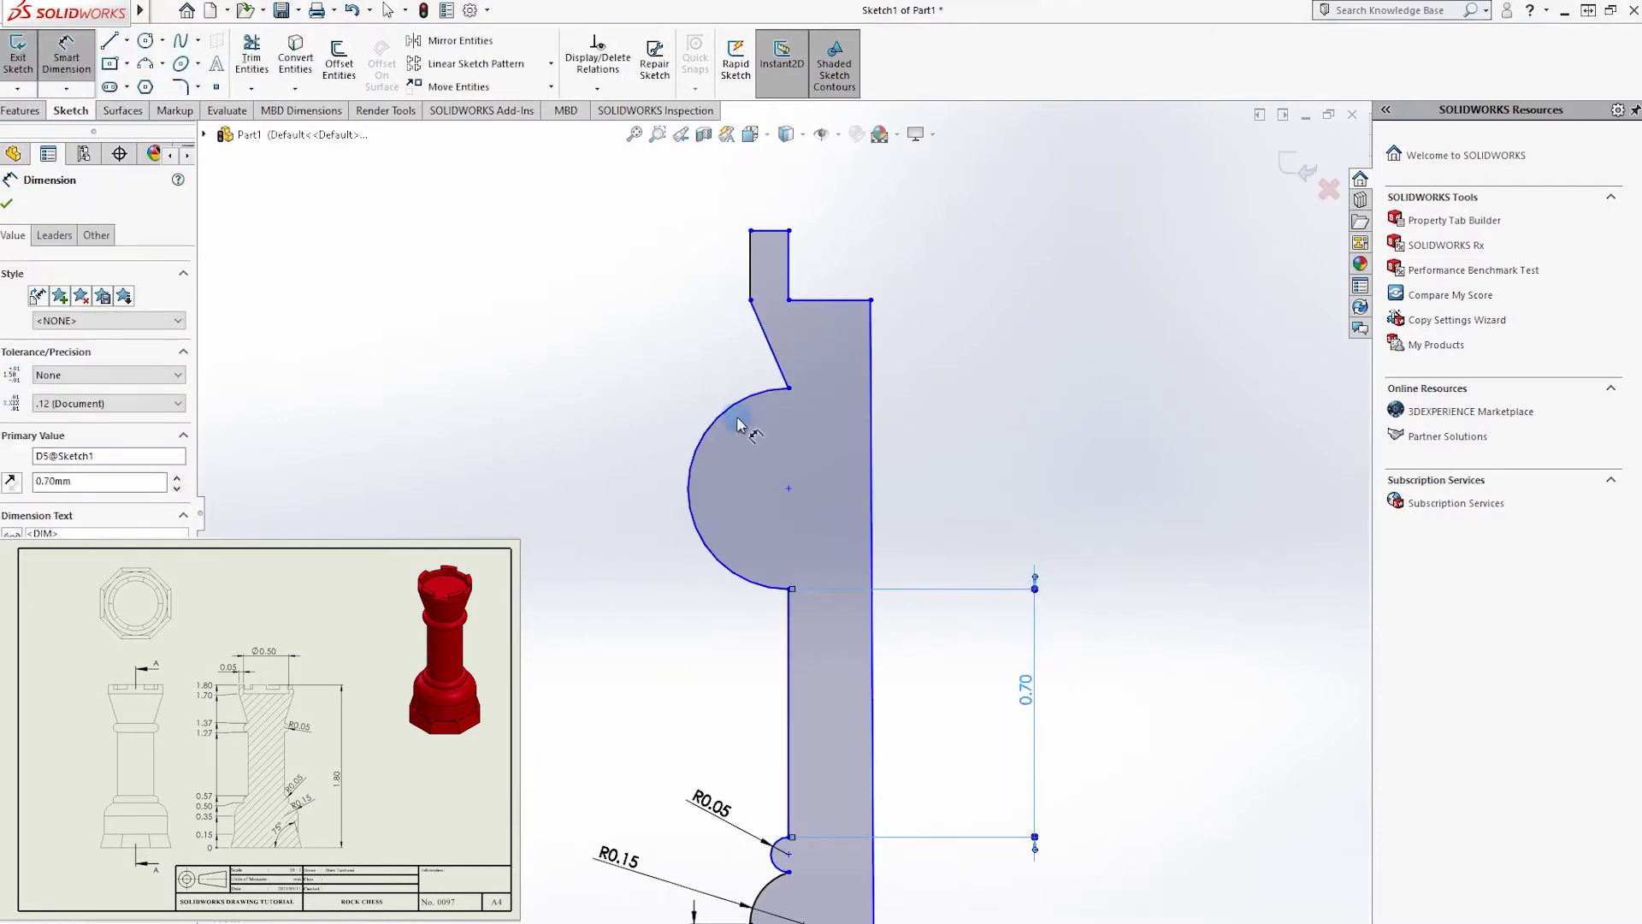
left_click(739, 425)
left_click(622, 445)
type("0.05")
key("Return")
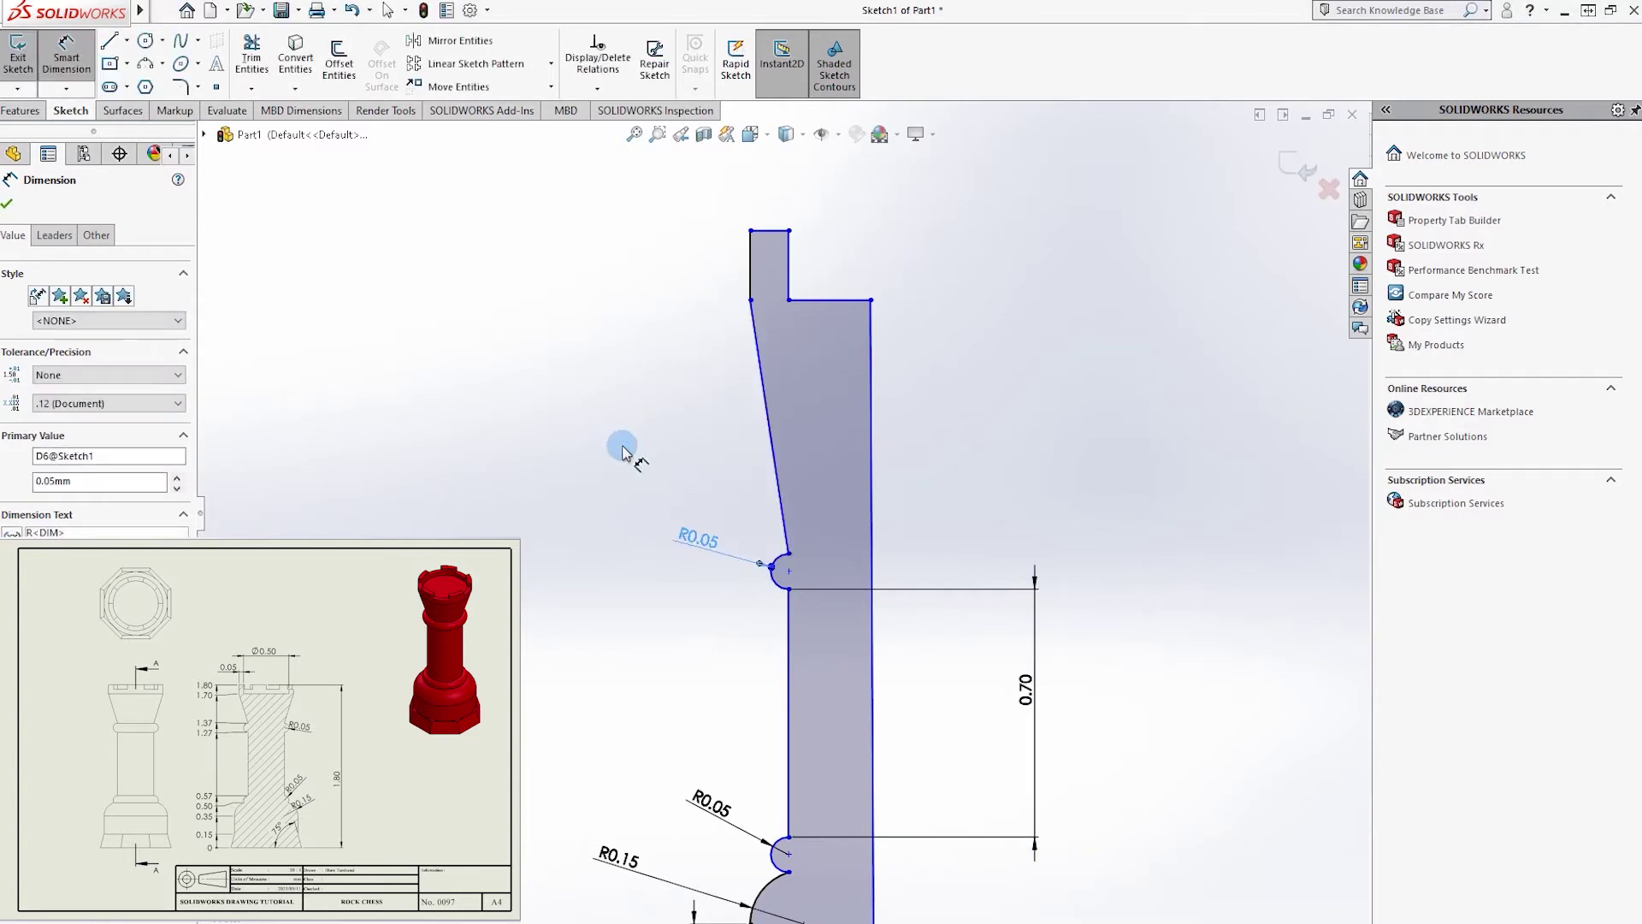
- Set the step height to 0.30 and a 0 offset so the side meets the step
left_click(817, 300)
left_click(774, 564)
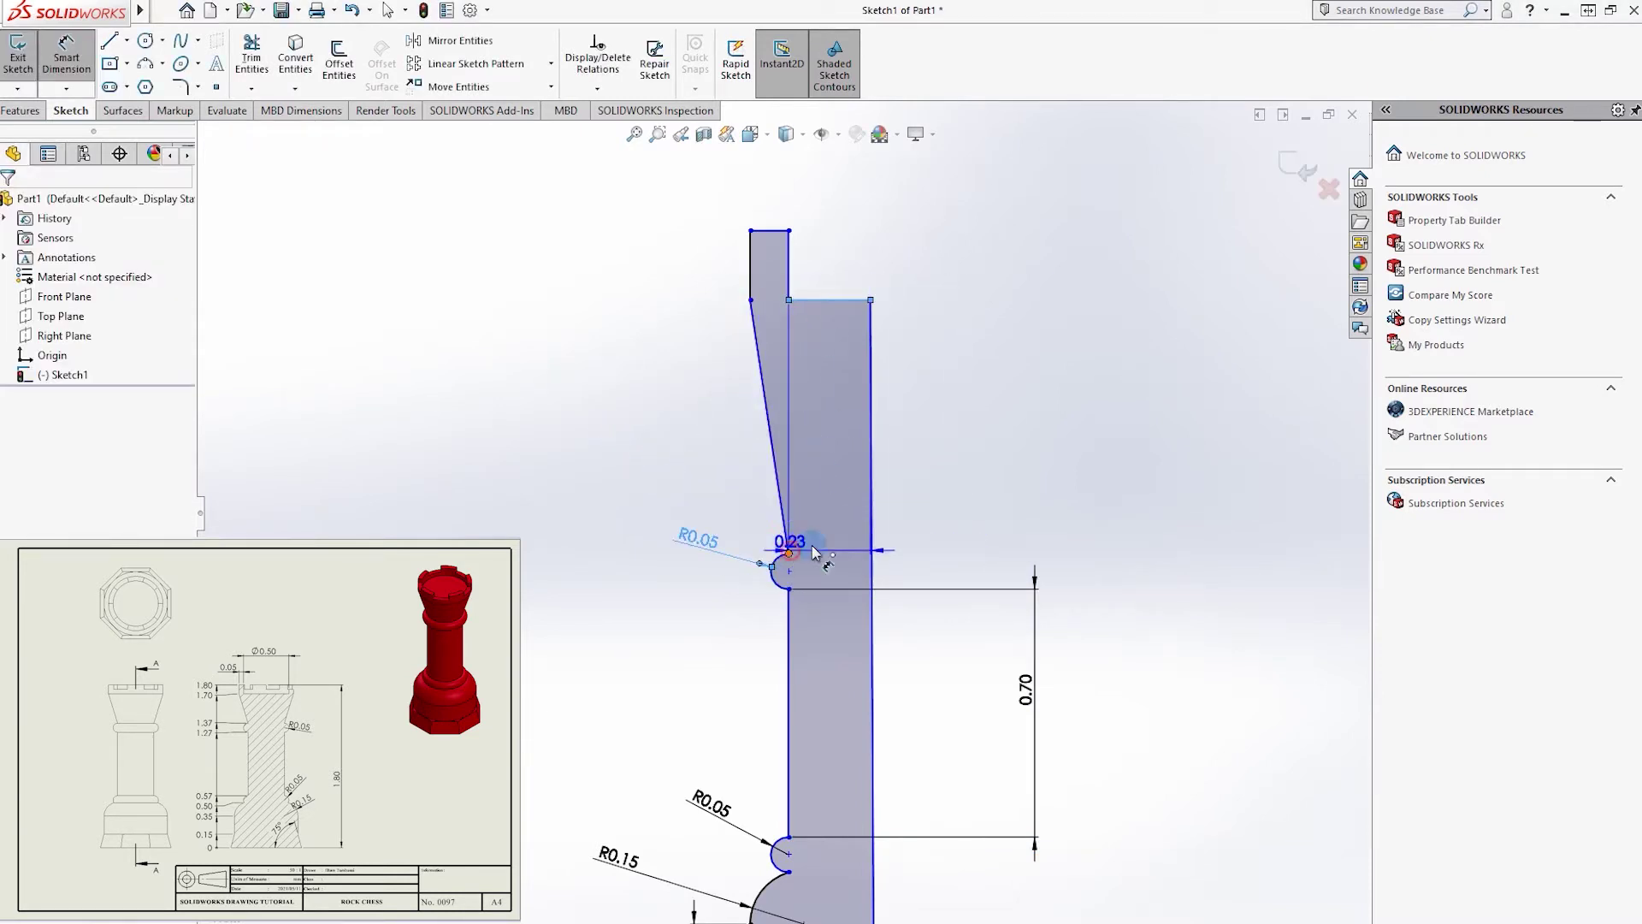
left_click(1037, 472)
key("Return")
left_click(749, 302)
left_click(825, 447)
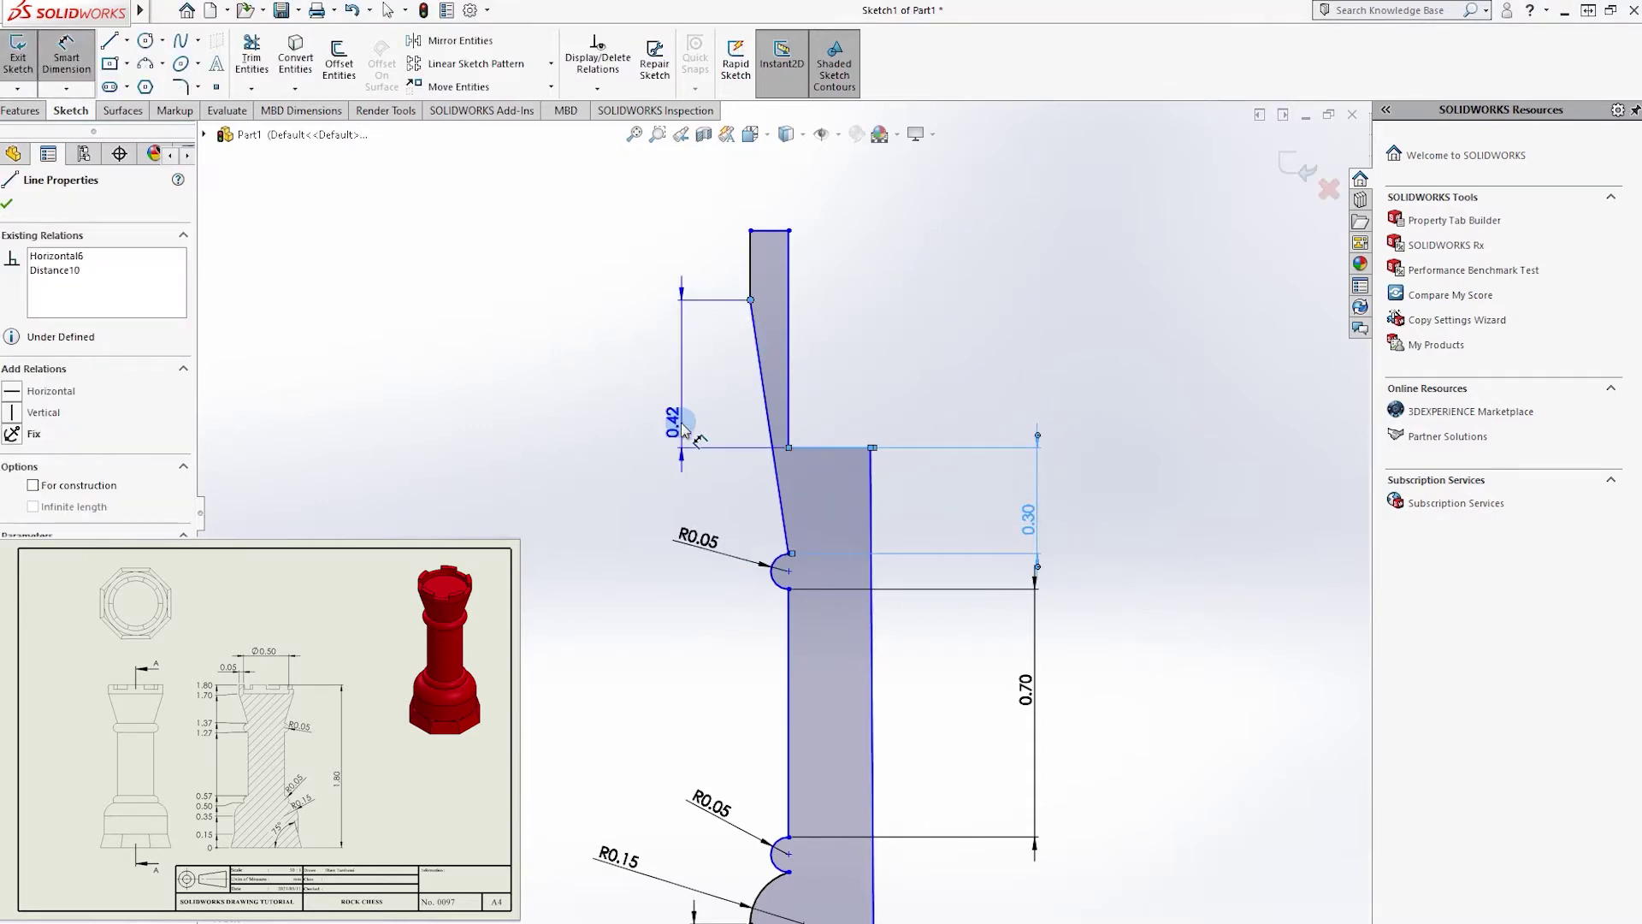
left_click(686, 423)
type("0.00mm")
key("Return")
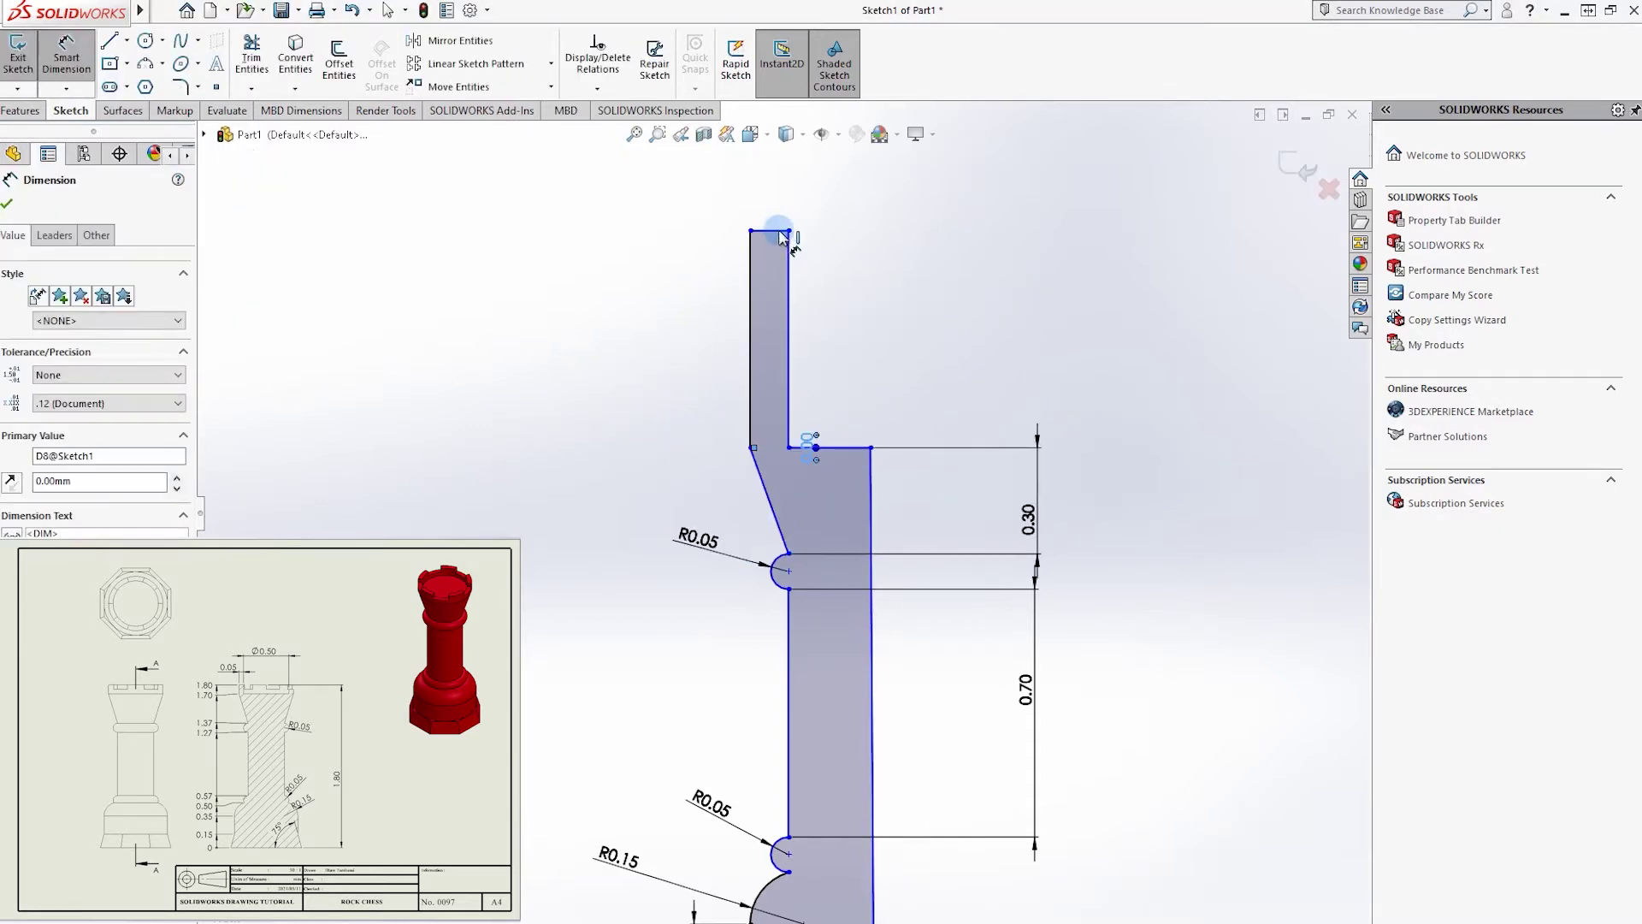
- Set the top rim height to 0.10 and rim width to 0.05
left_click(817, 447)
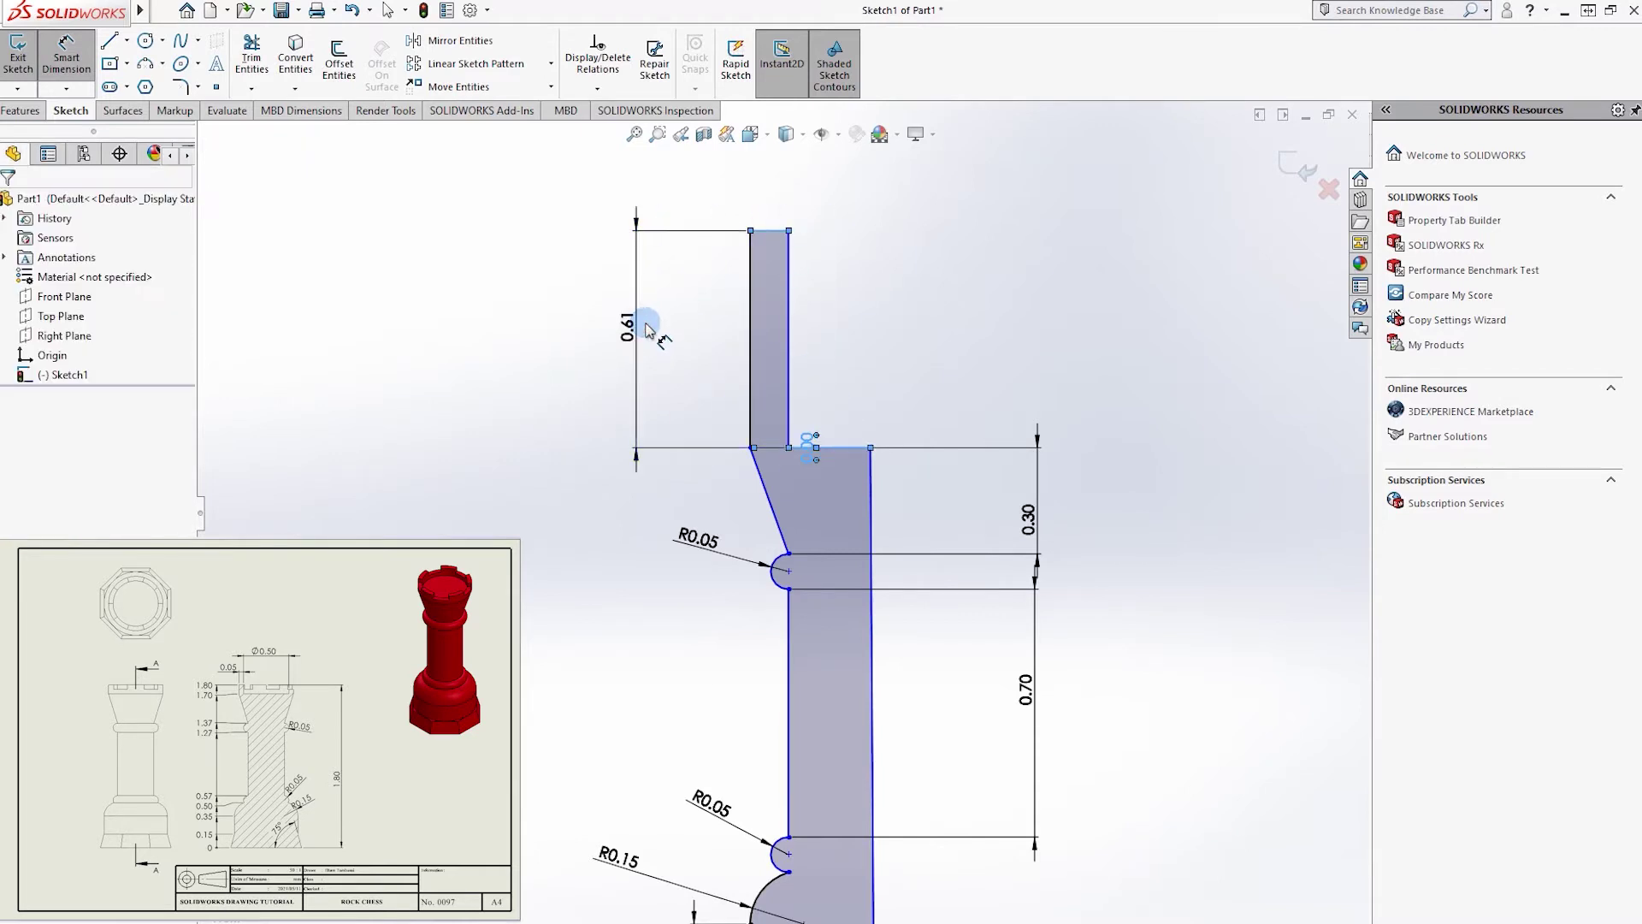
left_click(637, 335)
type("0.1")
key("Return")
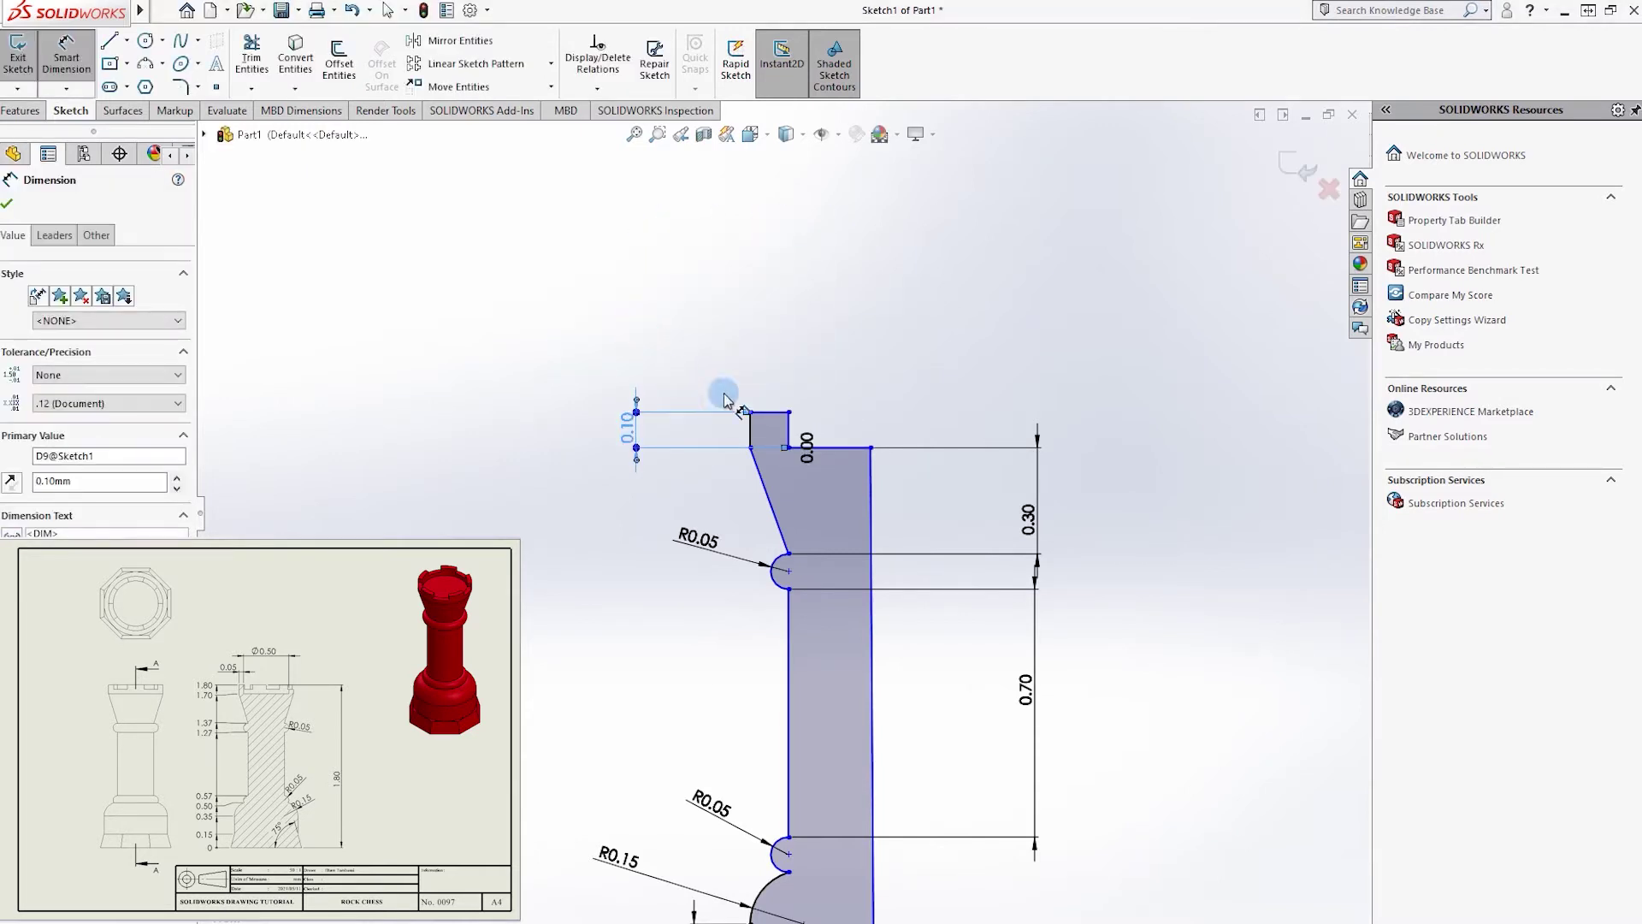
left_click(768, 412)
left_click(651, 327)
type("0.05")
key("Return")
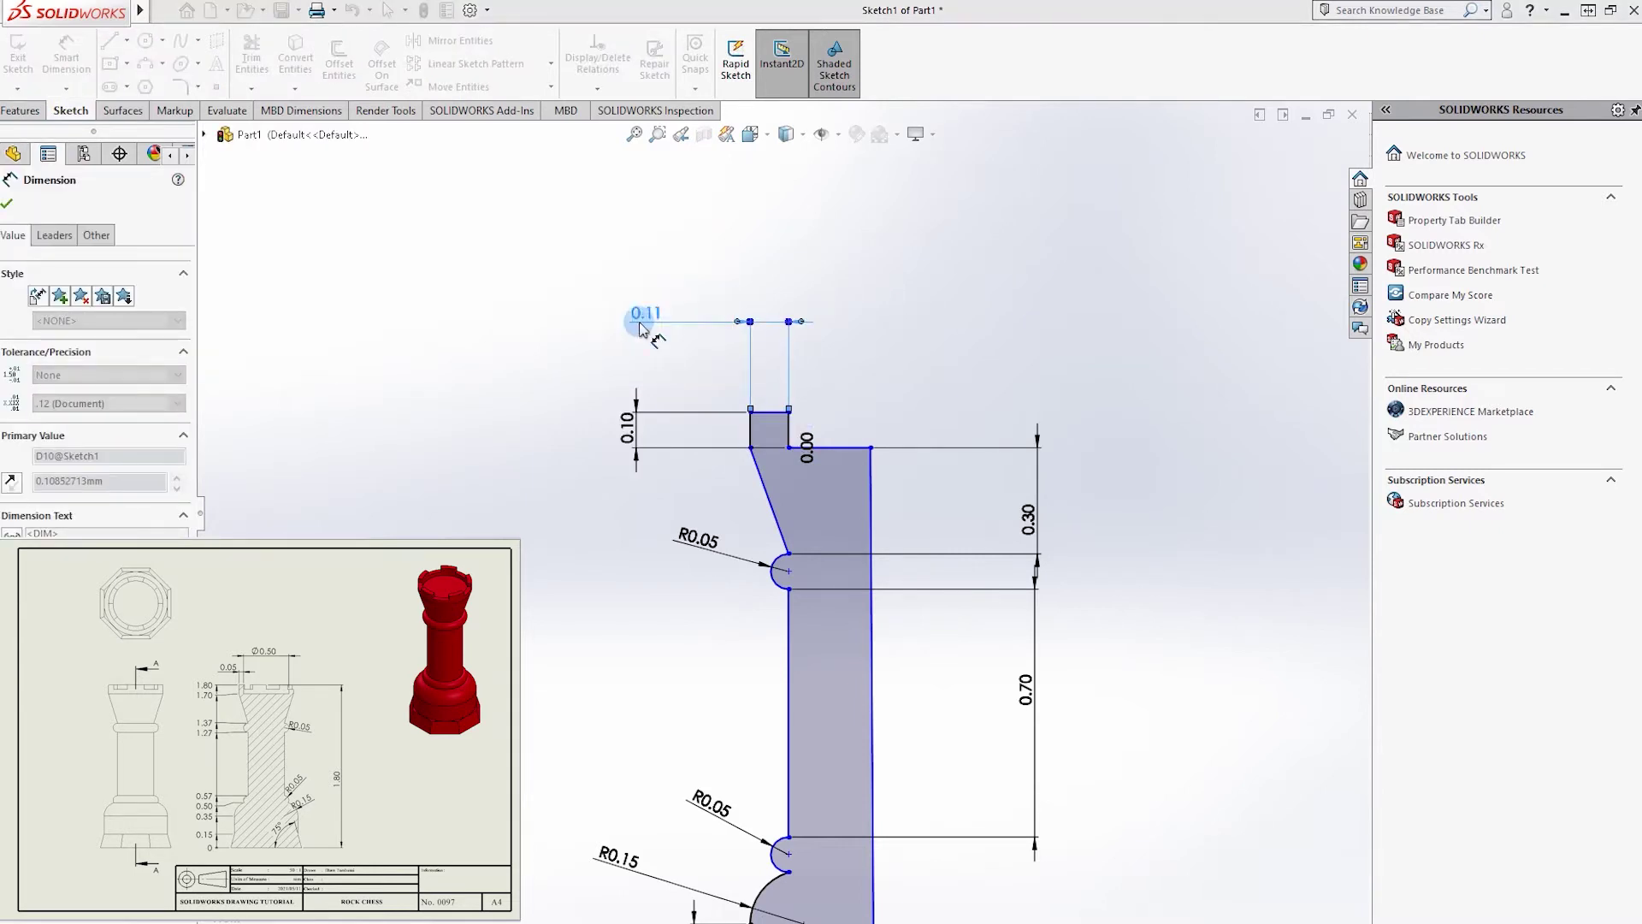
- Add a 0.37° angle dimension on the right edge and pick the top line for overall width
left_click(870, 475)
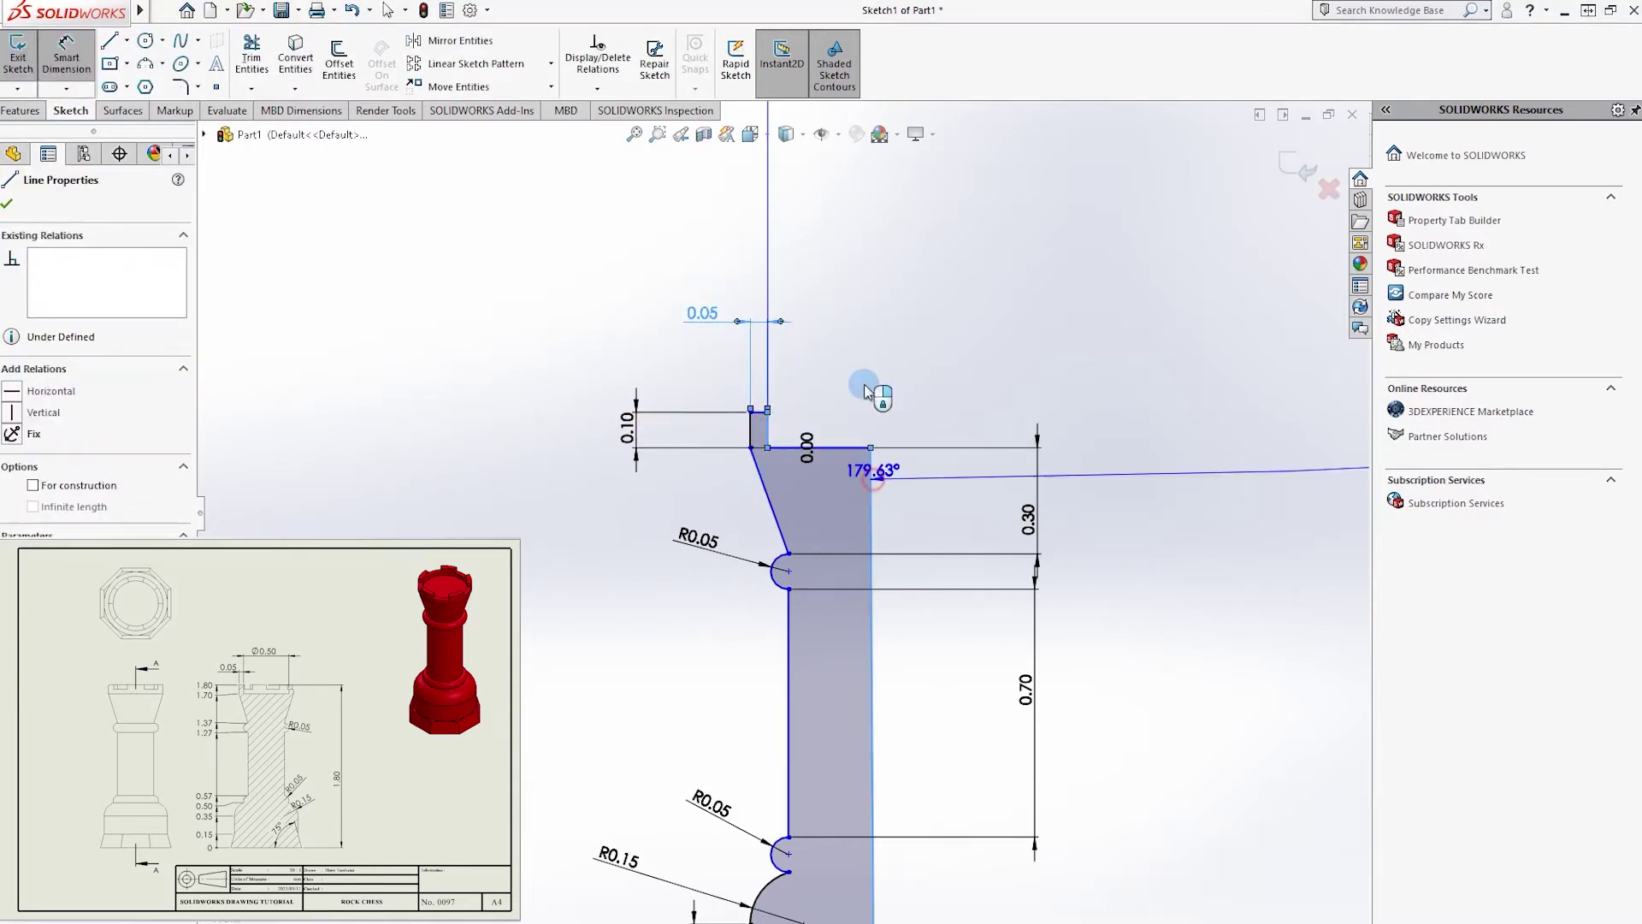
left_click(830, 240)
key("Escape")
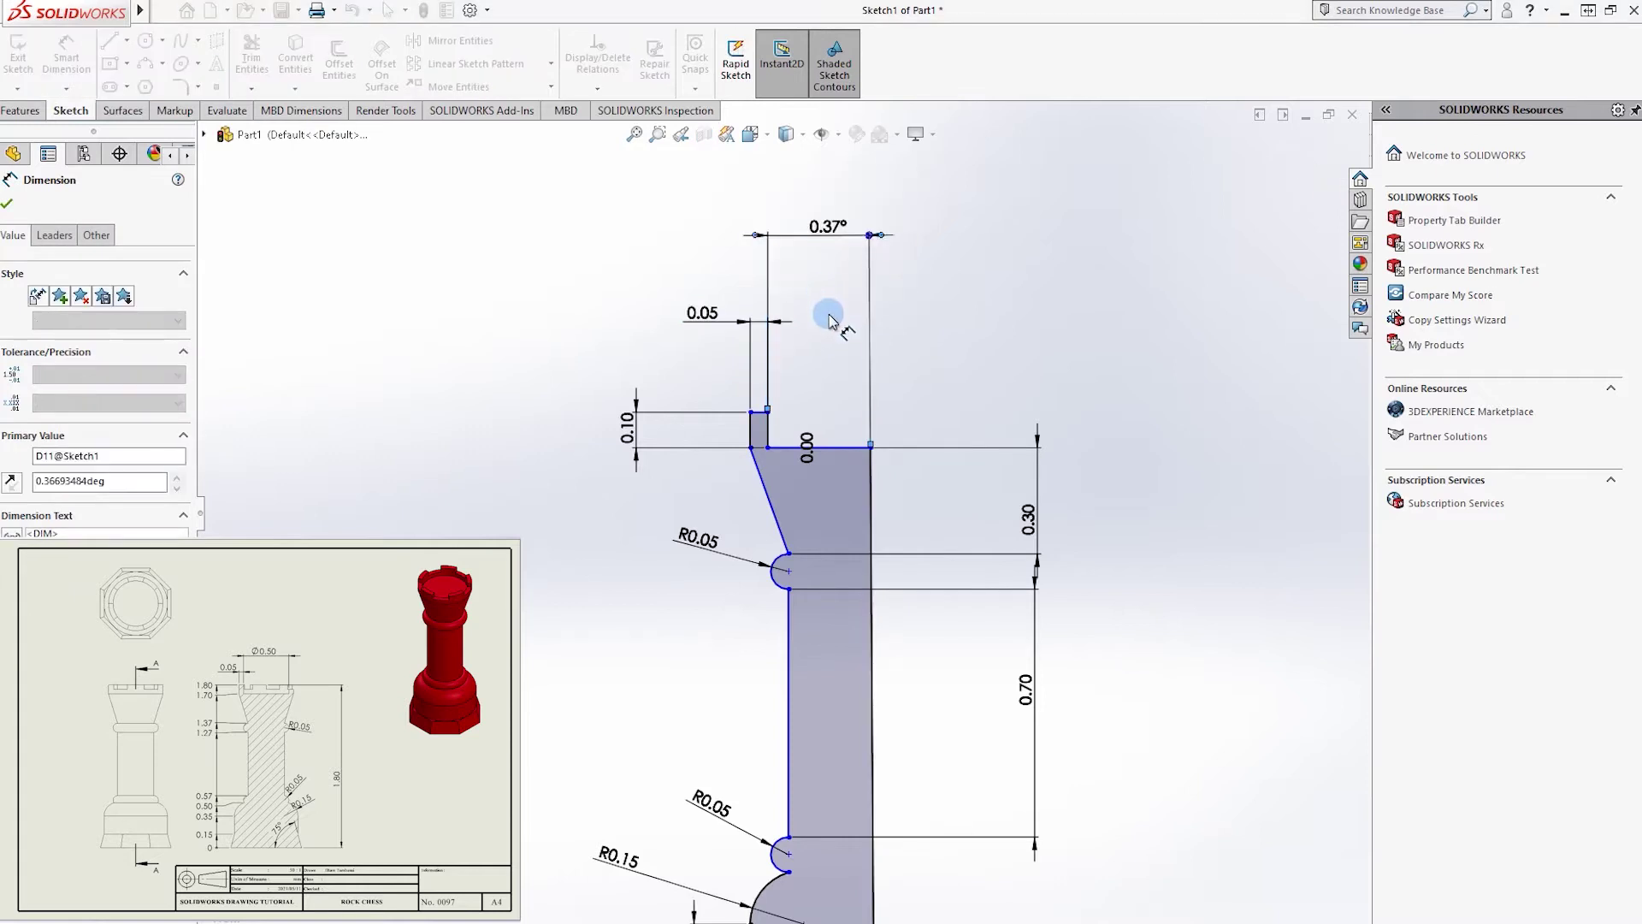
scroll(835, 427, "down", 2)
scroll(722, 527, "down", 2)
scroll(780, 413, "up", 2)
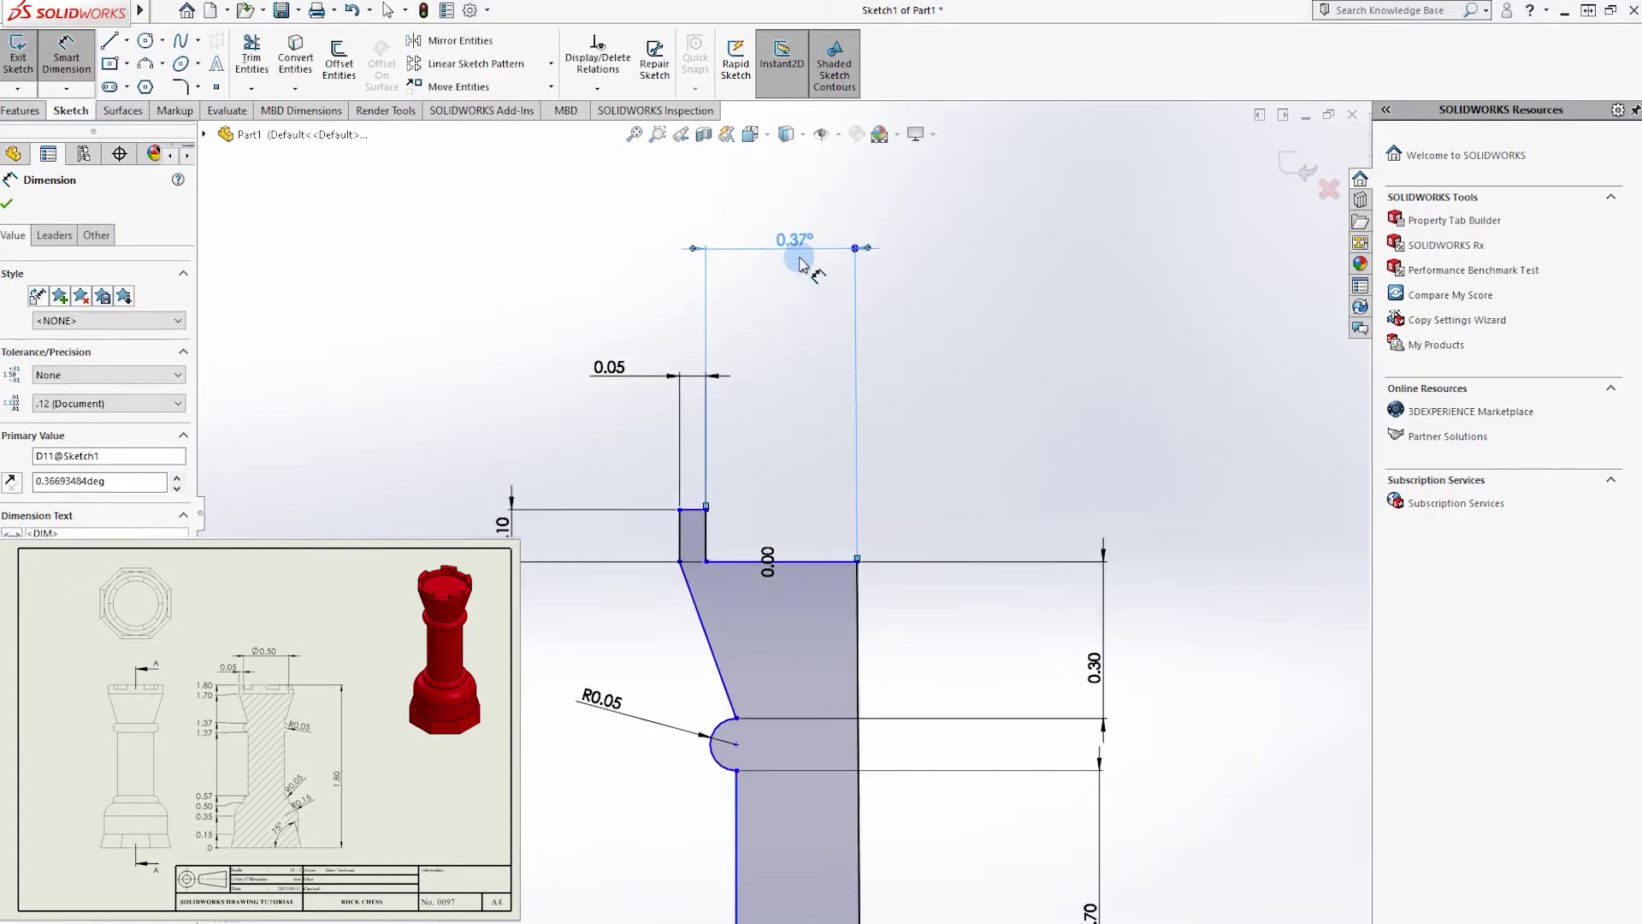
key("Escape")
scroll(794, 545, "down", 1)
scroll(780, 496, "up", 3)
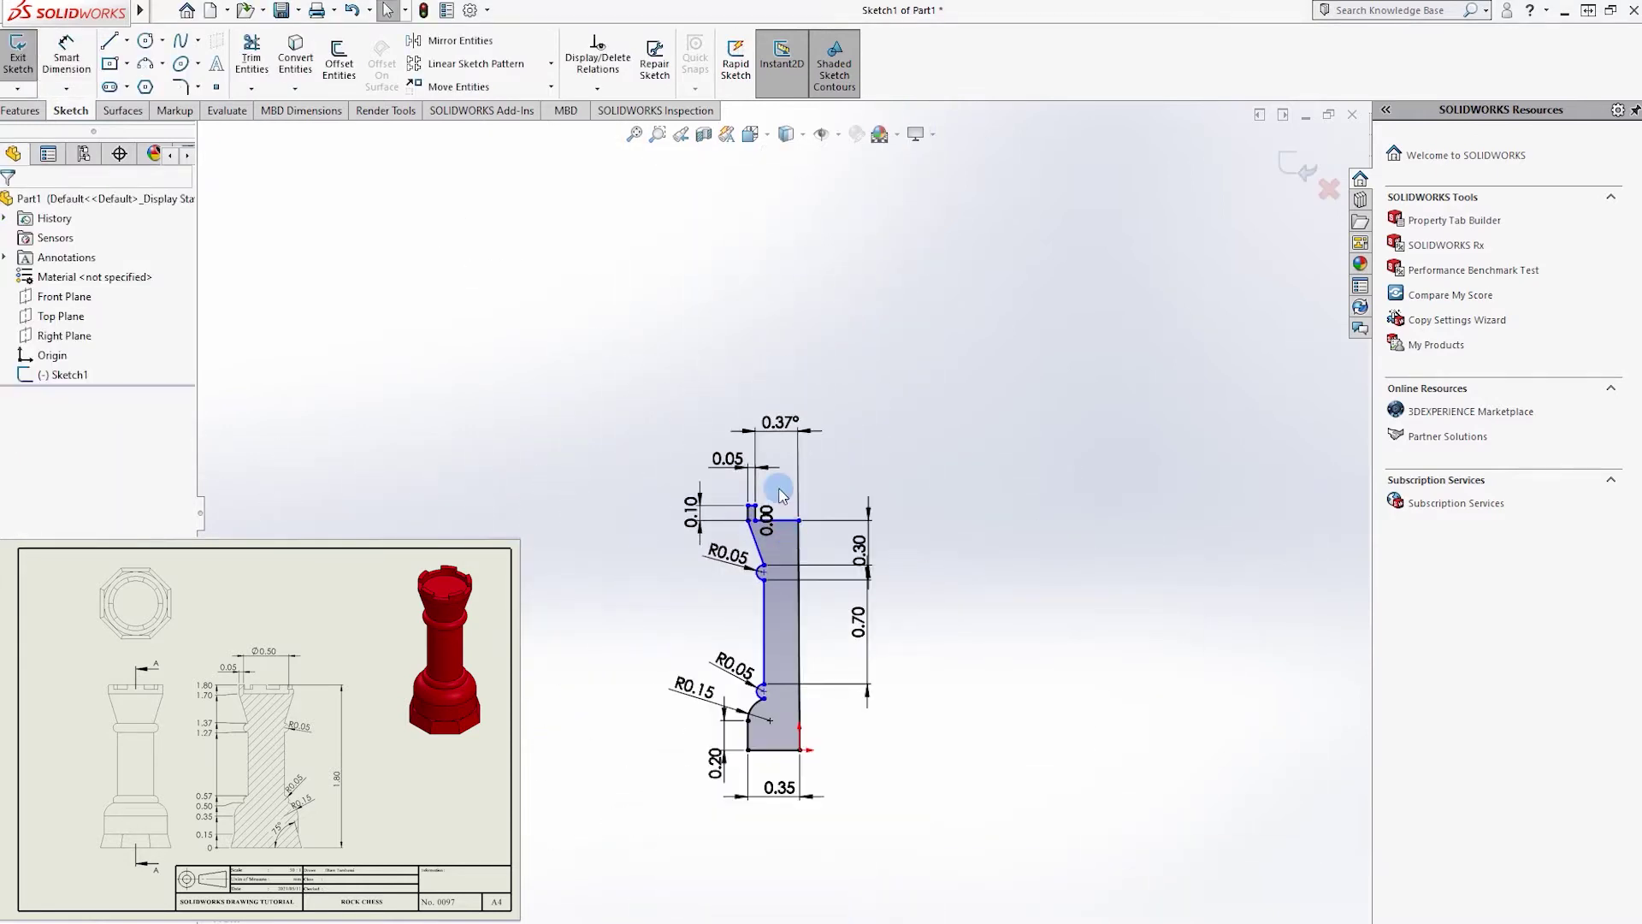
scroll(780, 496, "down", 2)
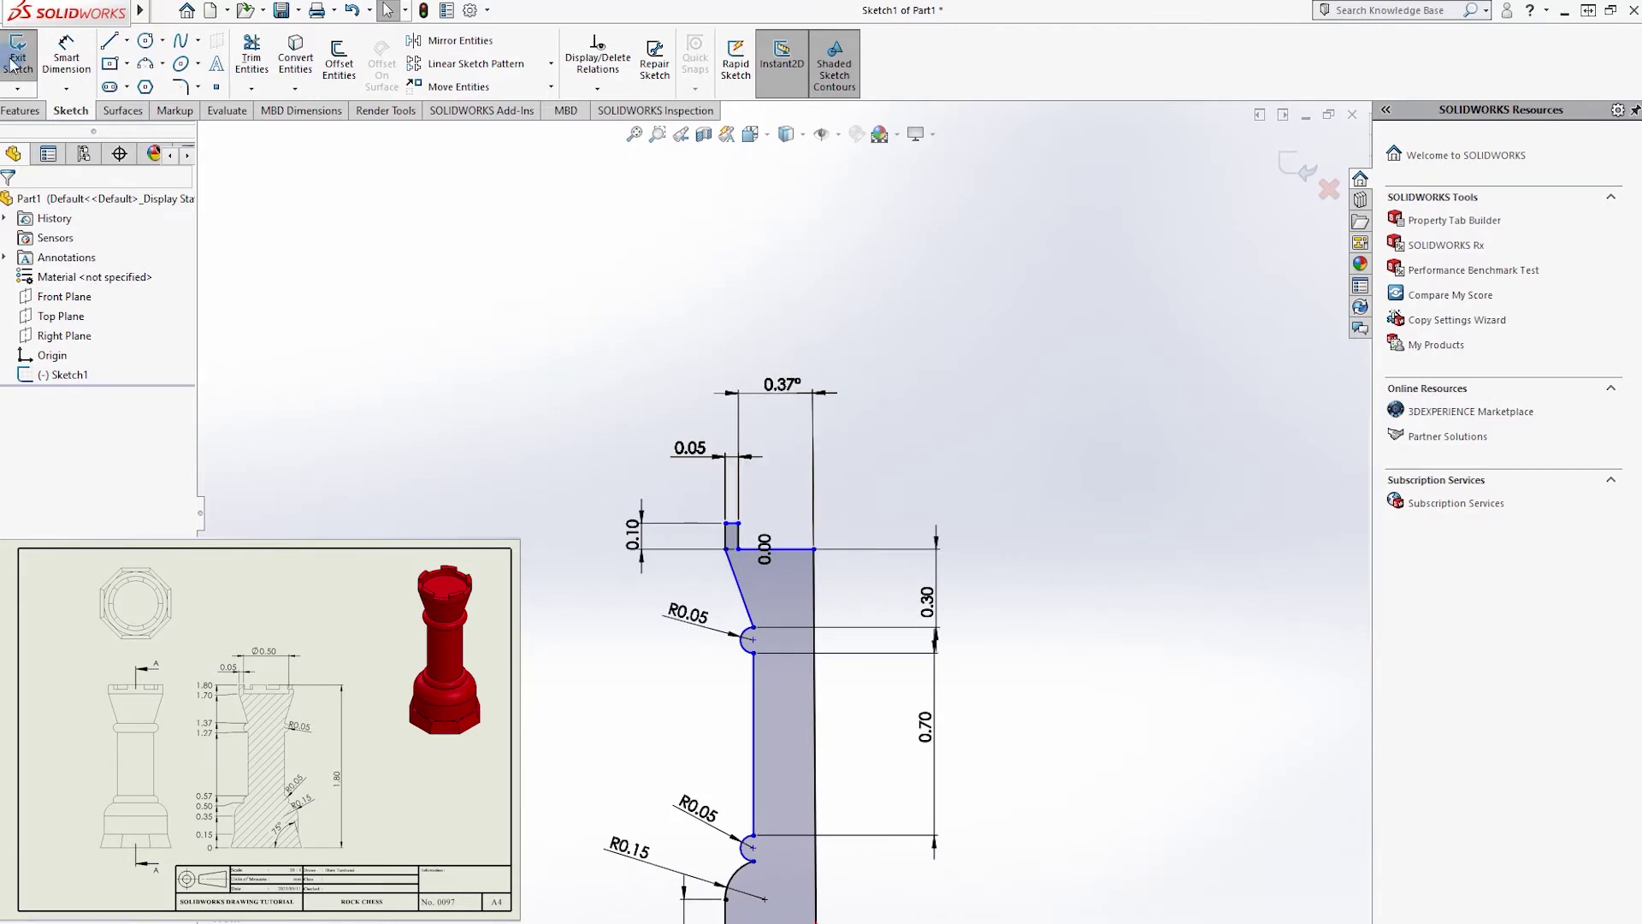
left_click(66, 58)
left_click(726, 551)
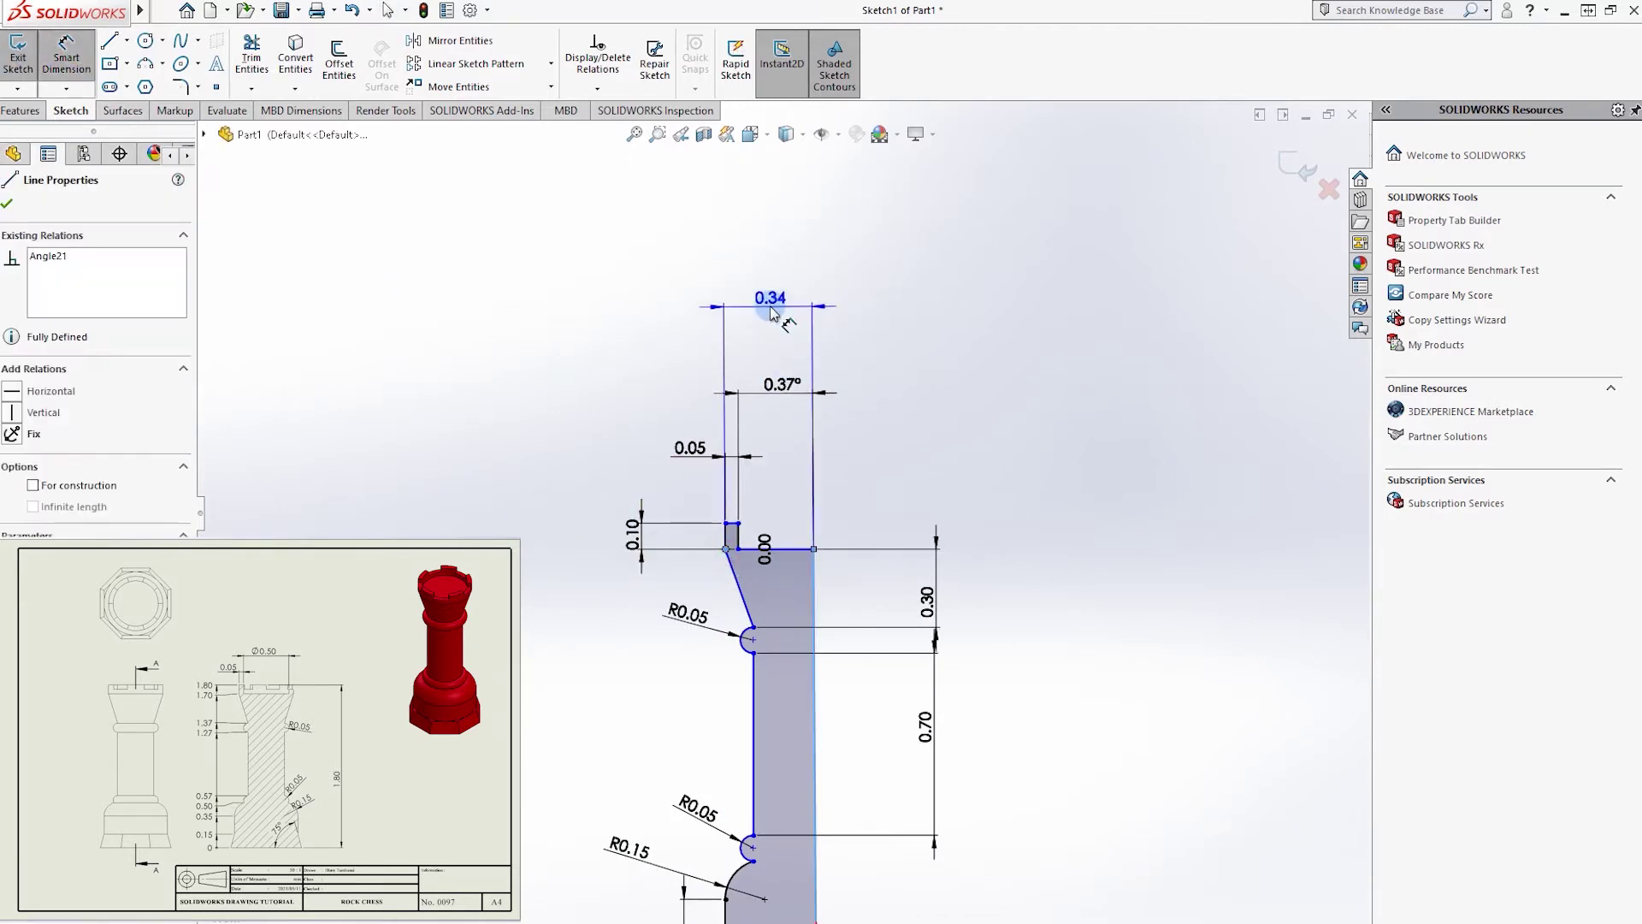
scroll(770, 308, "up", 2)
scroll(766, 323, "down", 4)
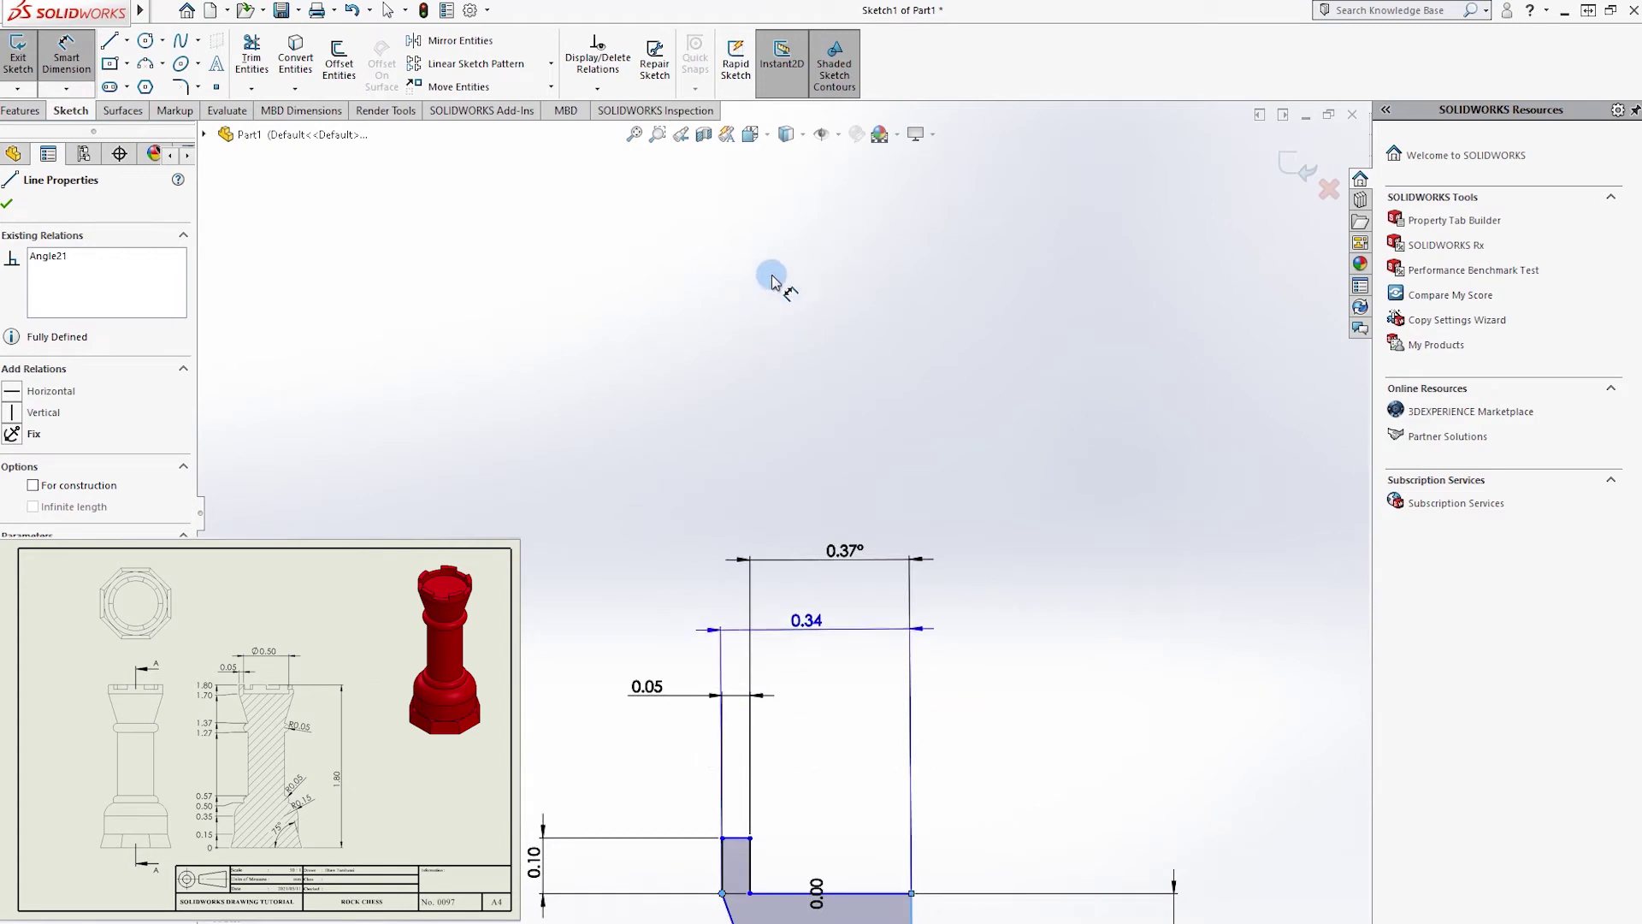
scroll(806, 205, "down", 3)
key("Escape")
scroll(837, 635, "up", 3)
scroll(816, 547, "down", 4)
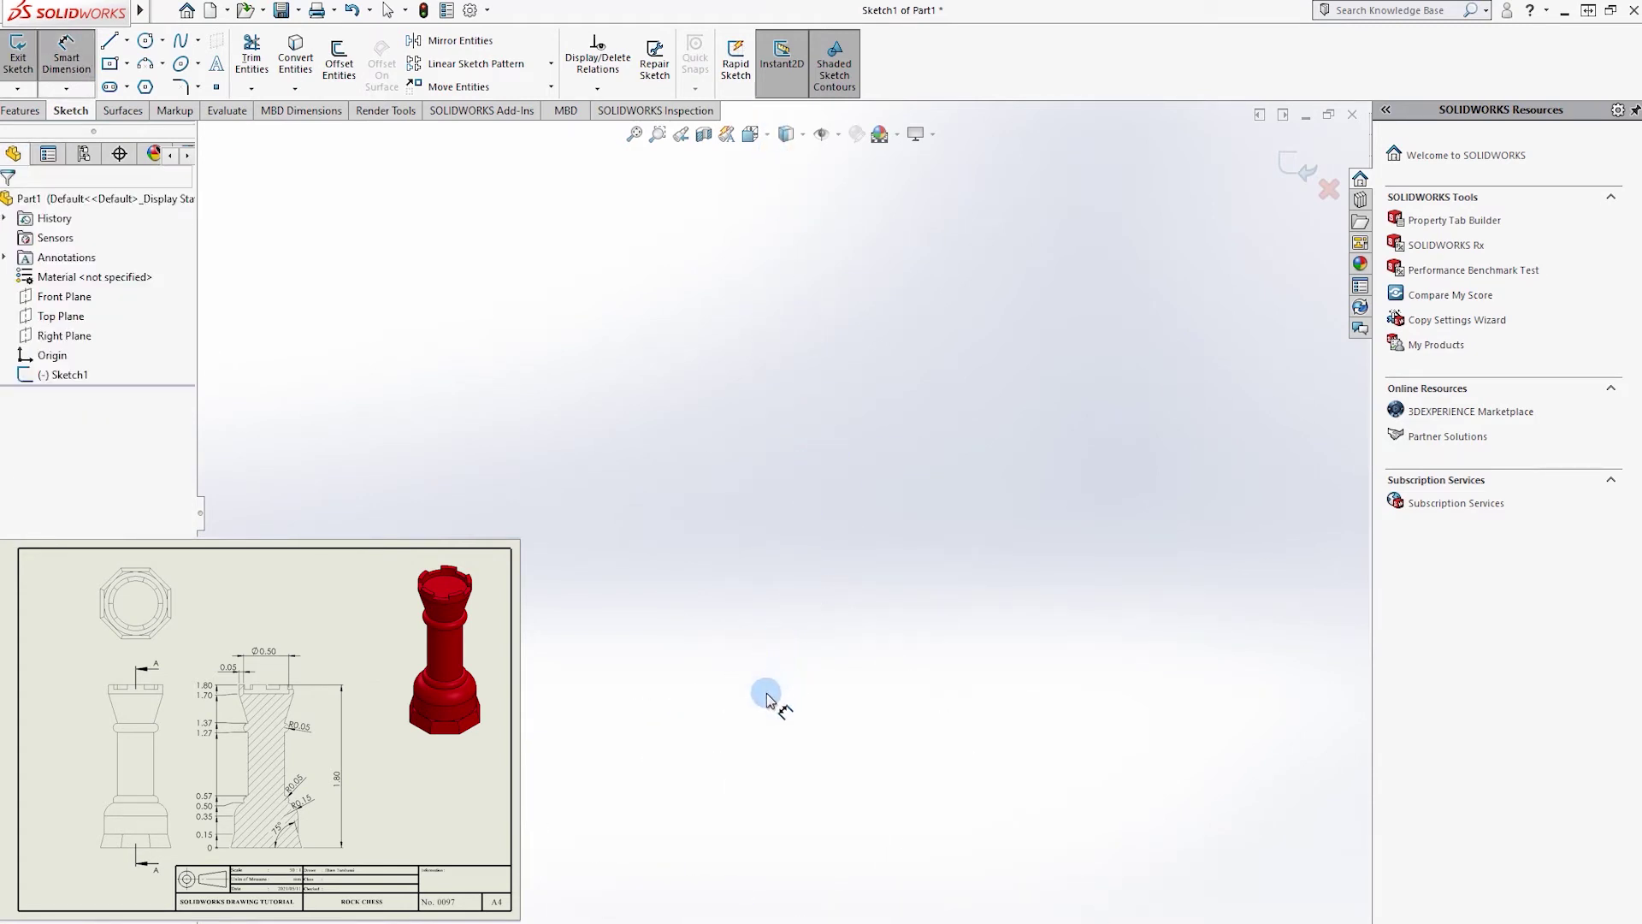
left_click(68, 65)
left_click(402, 340)
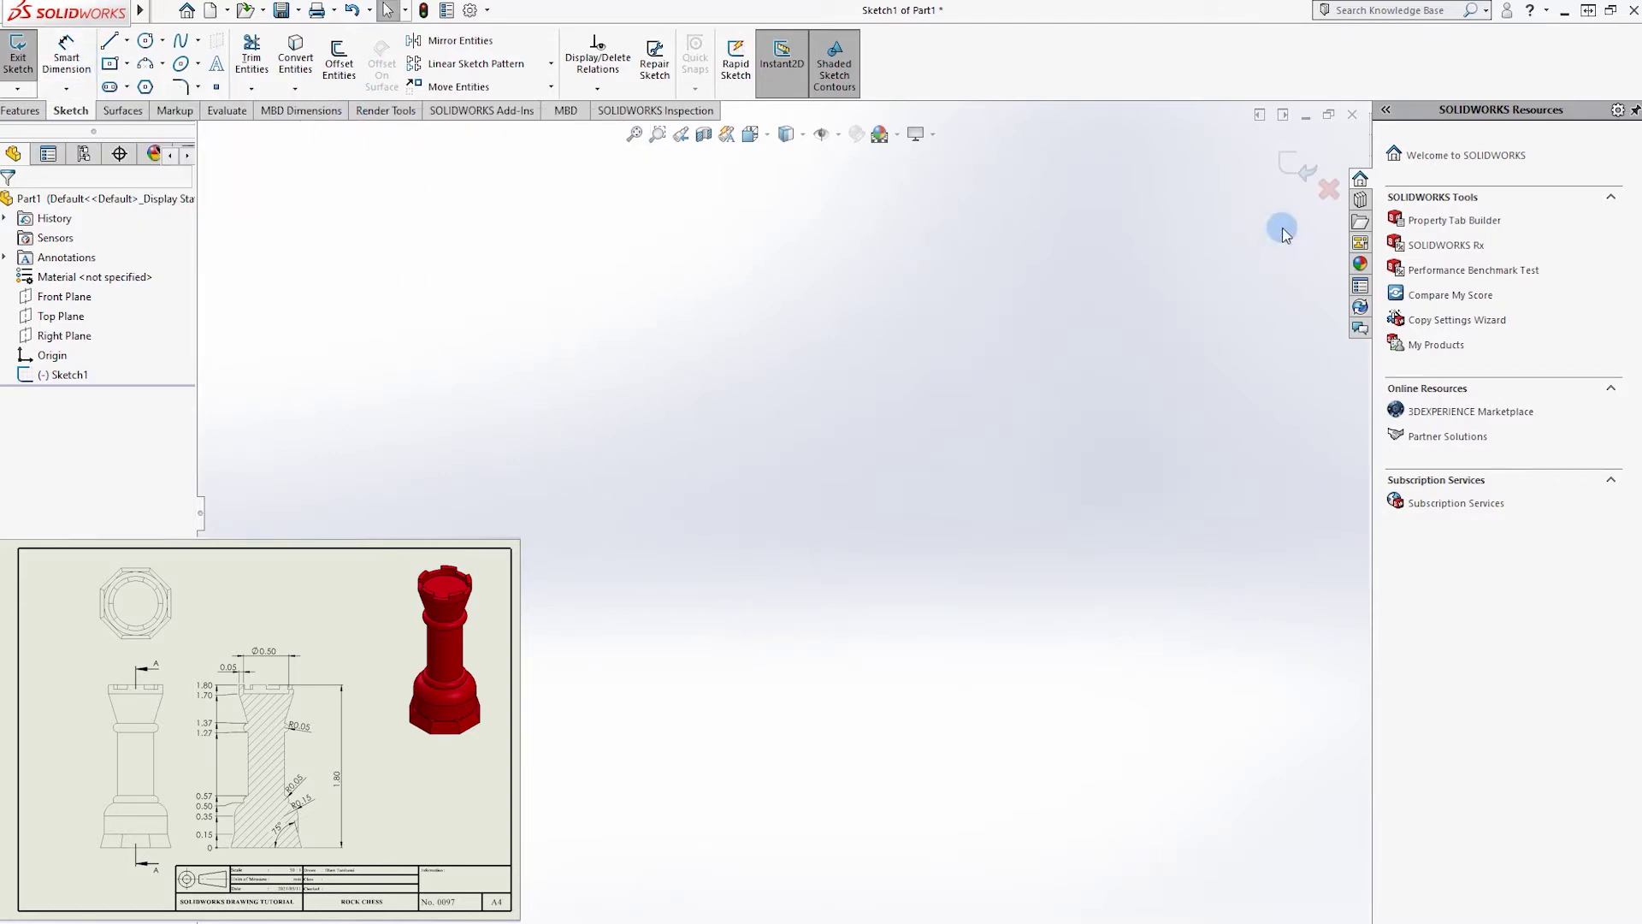
left_click(1330, 196)
left_click(915, 494)
right_click(481, 295)
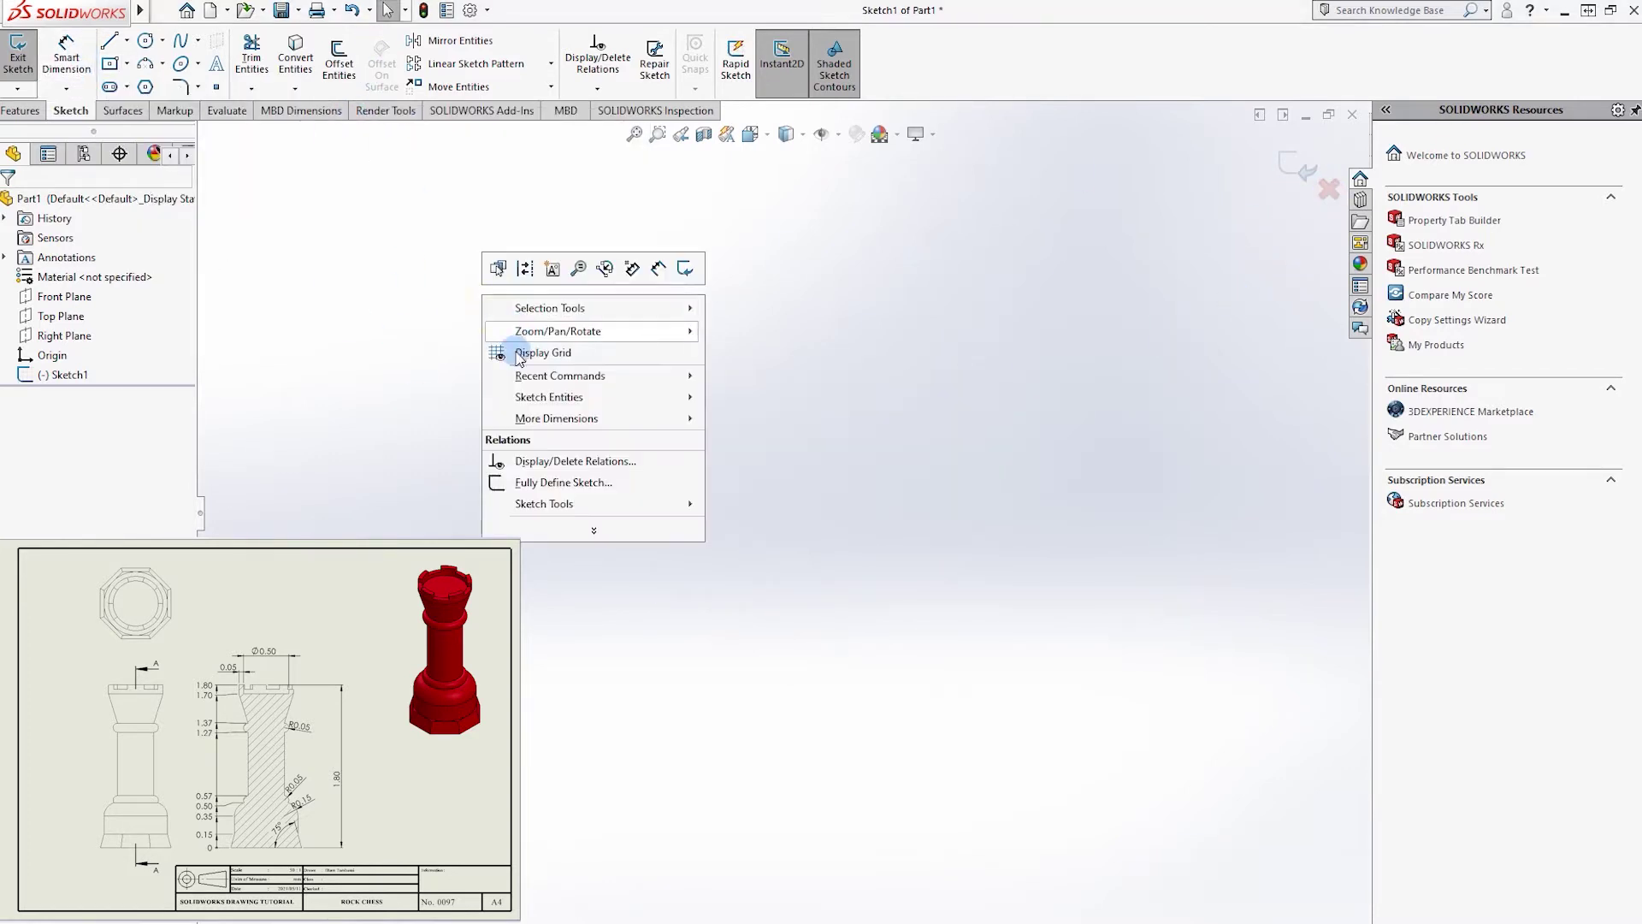
left_click(381, 496)
left_click(762, 142)
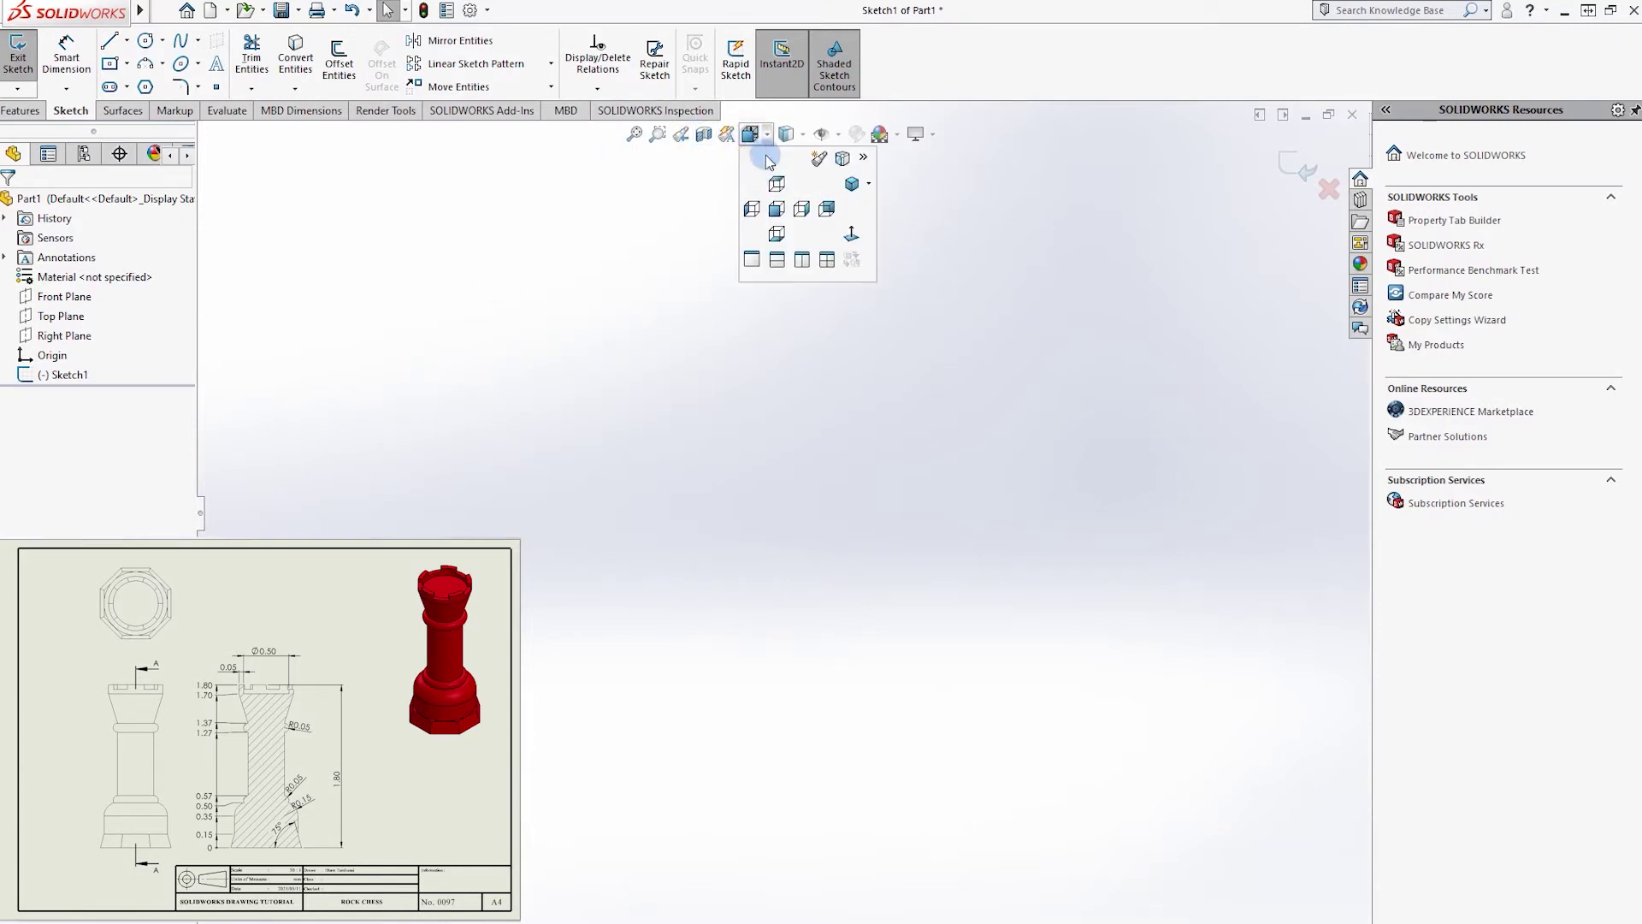
left_click(852, 195)
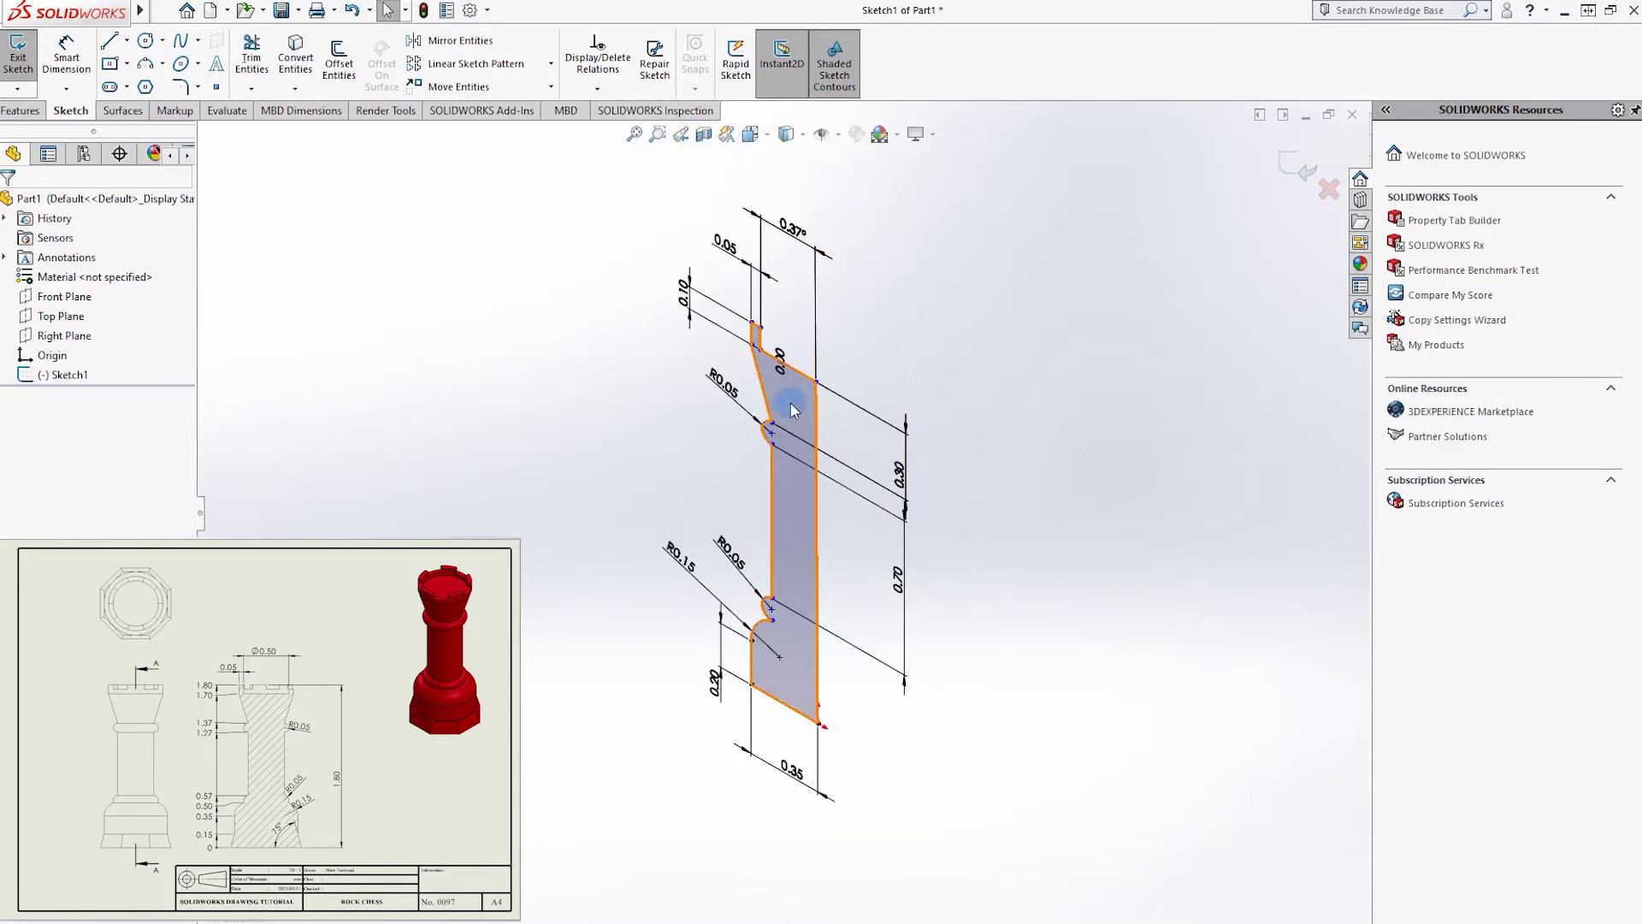
key("ctrl+b")
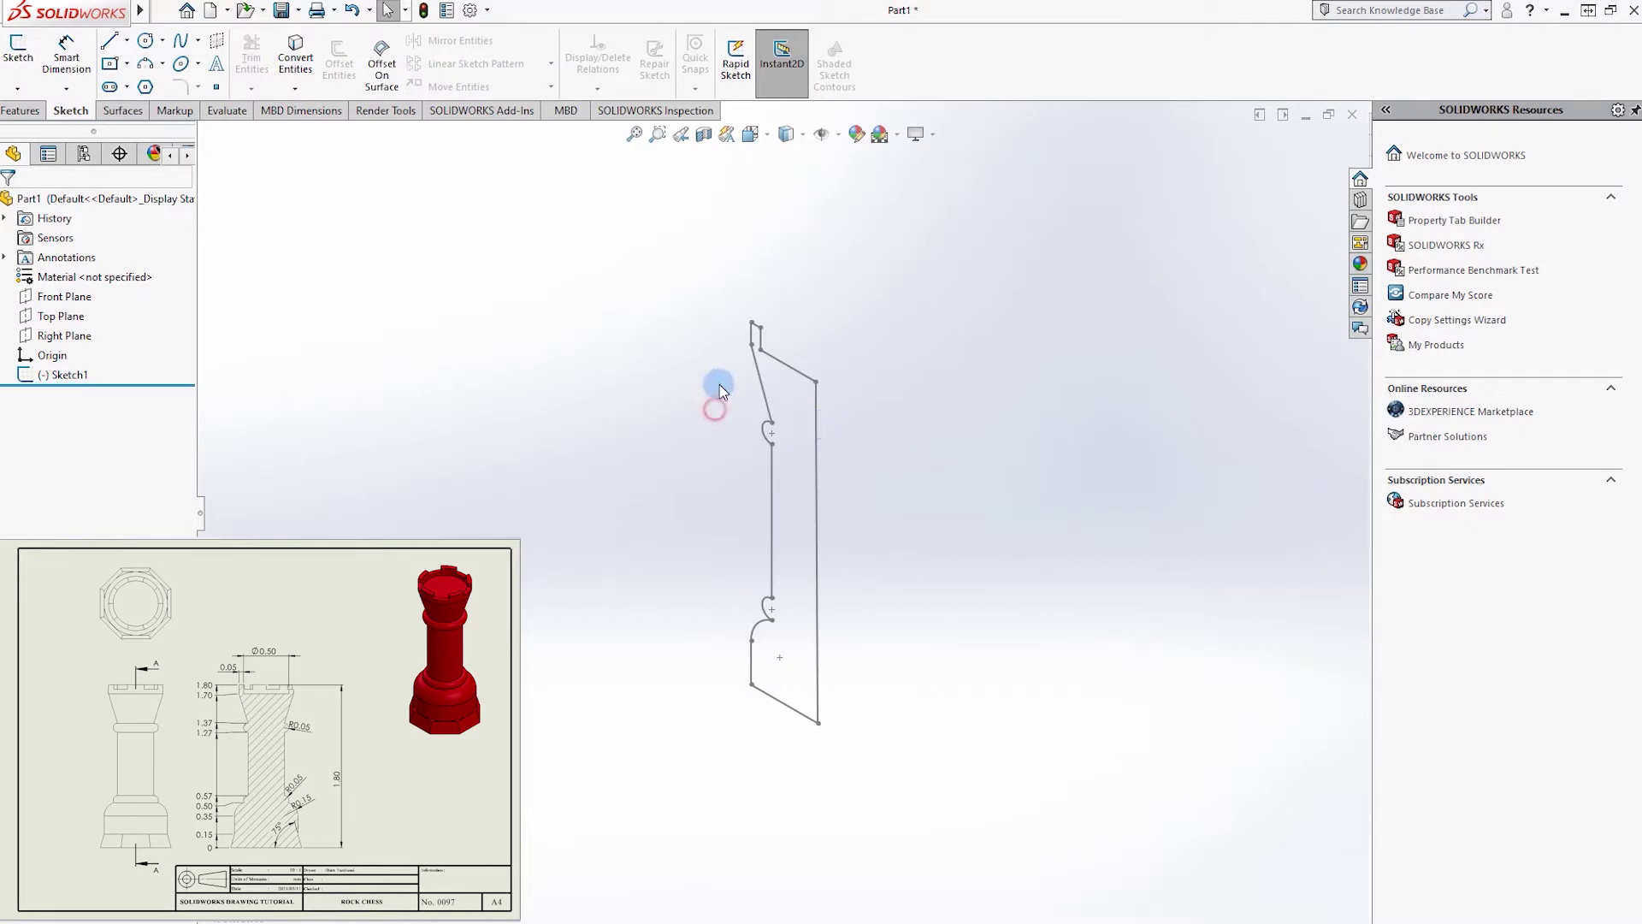
left_click(763, 142)
left_click(789, 214)
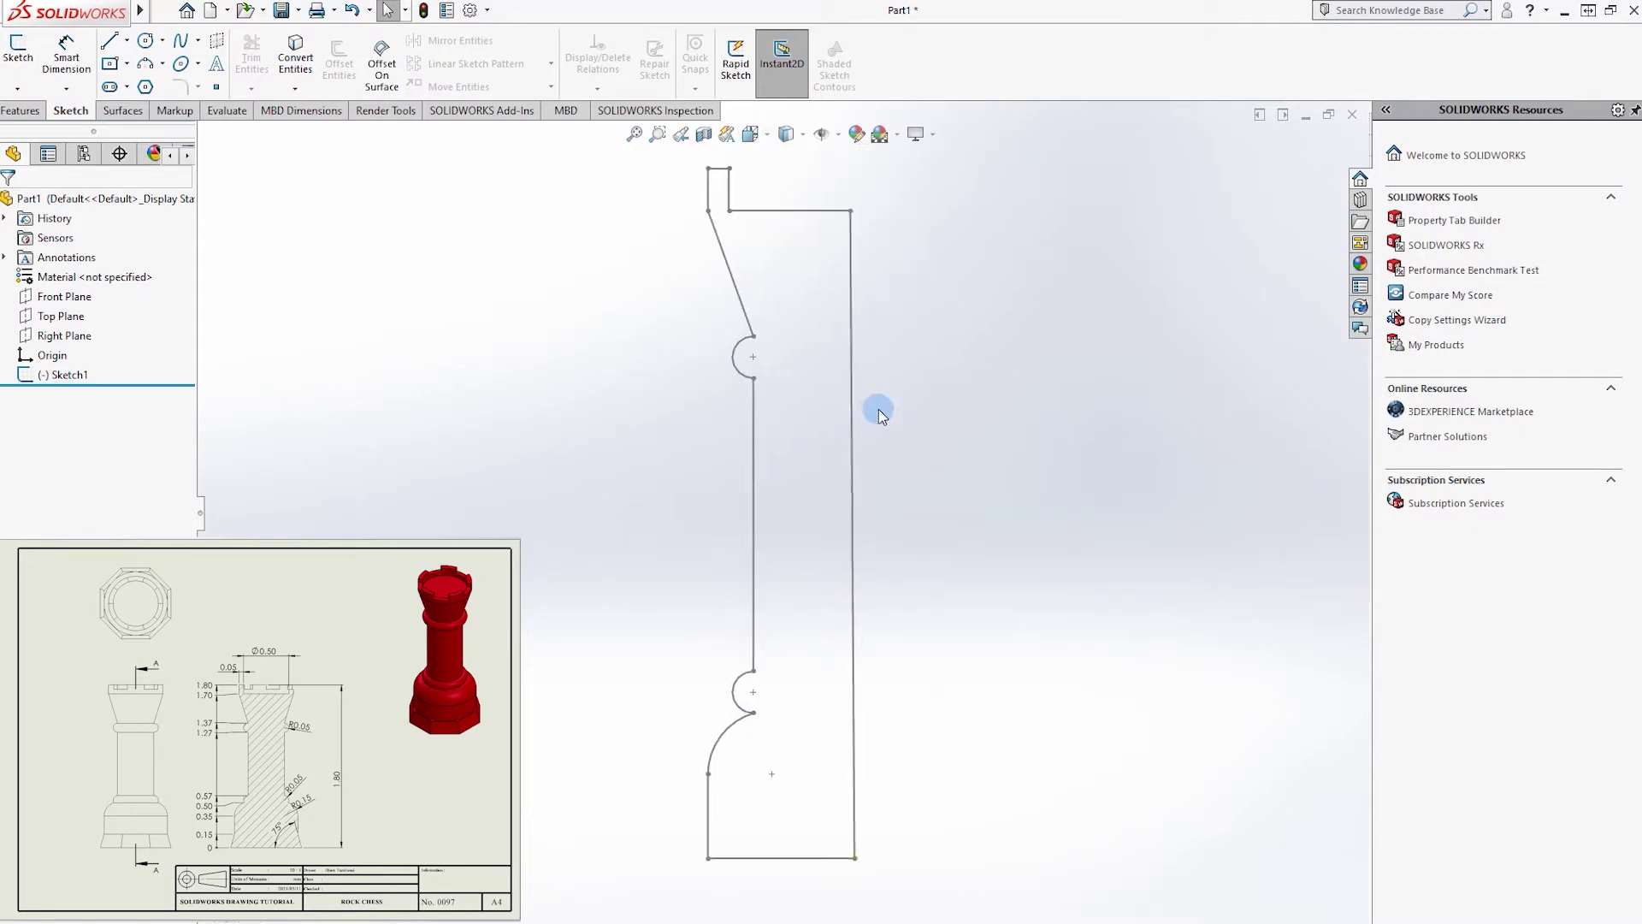
right_click(60, 376)
left_click(55, 327)
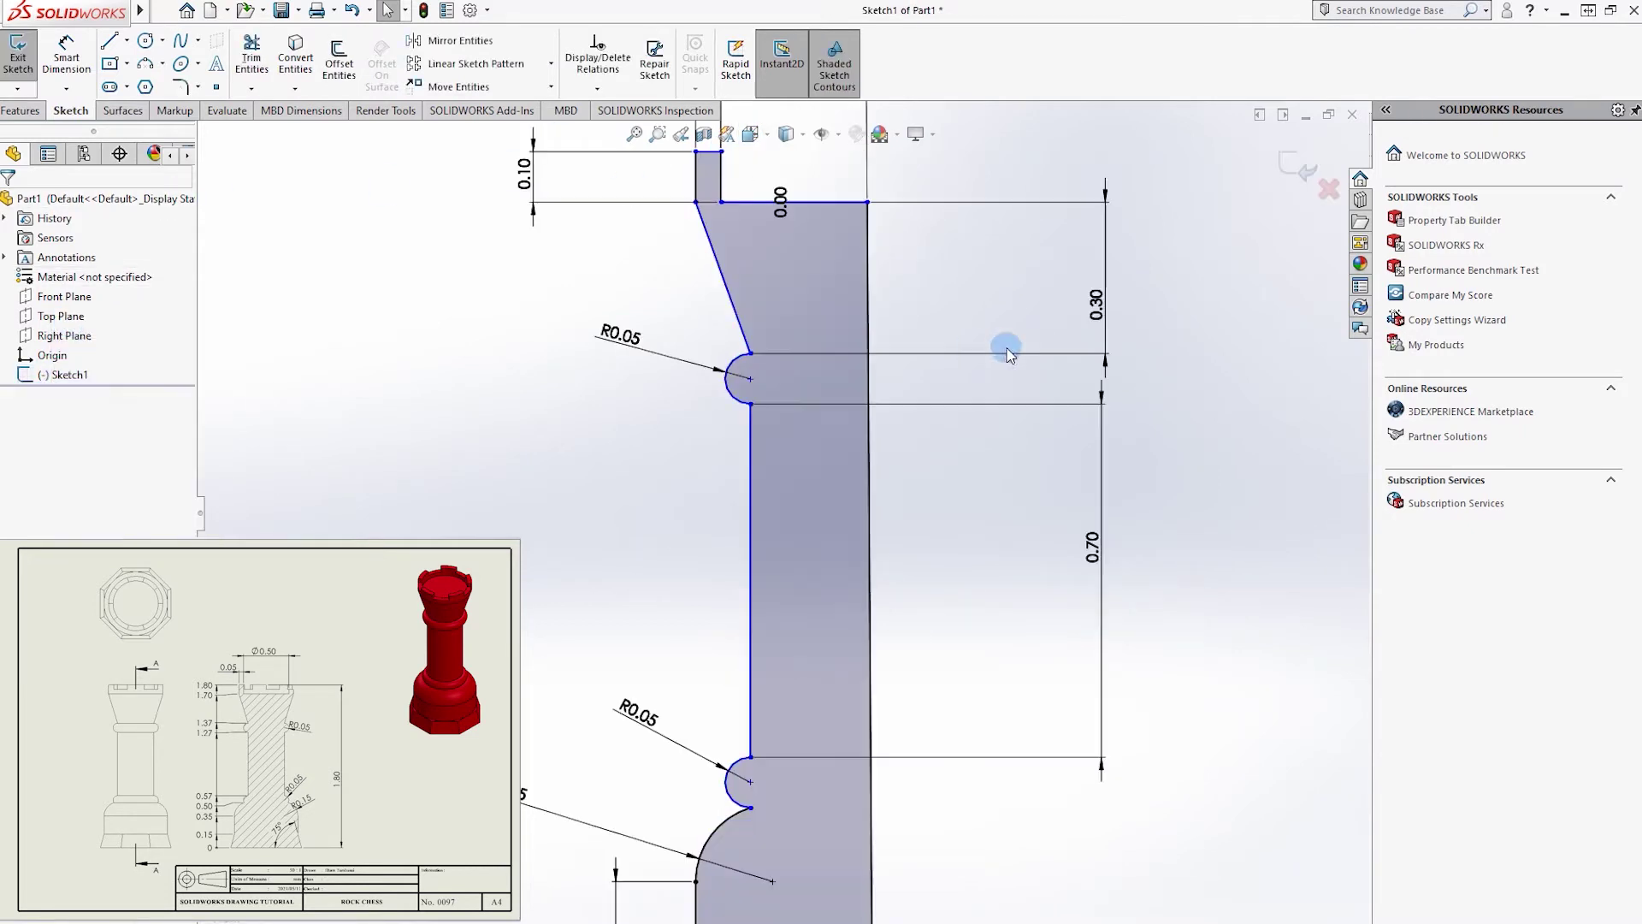
- Try dimensioning the right vertical line, cancelling the 1.55 preview
scroll(879, 301, "up", 1)
scroll(761, 338, "down", 2)
scroll(740, 388, "down", 2)
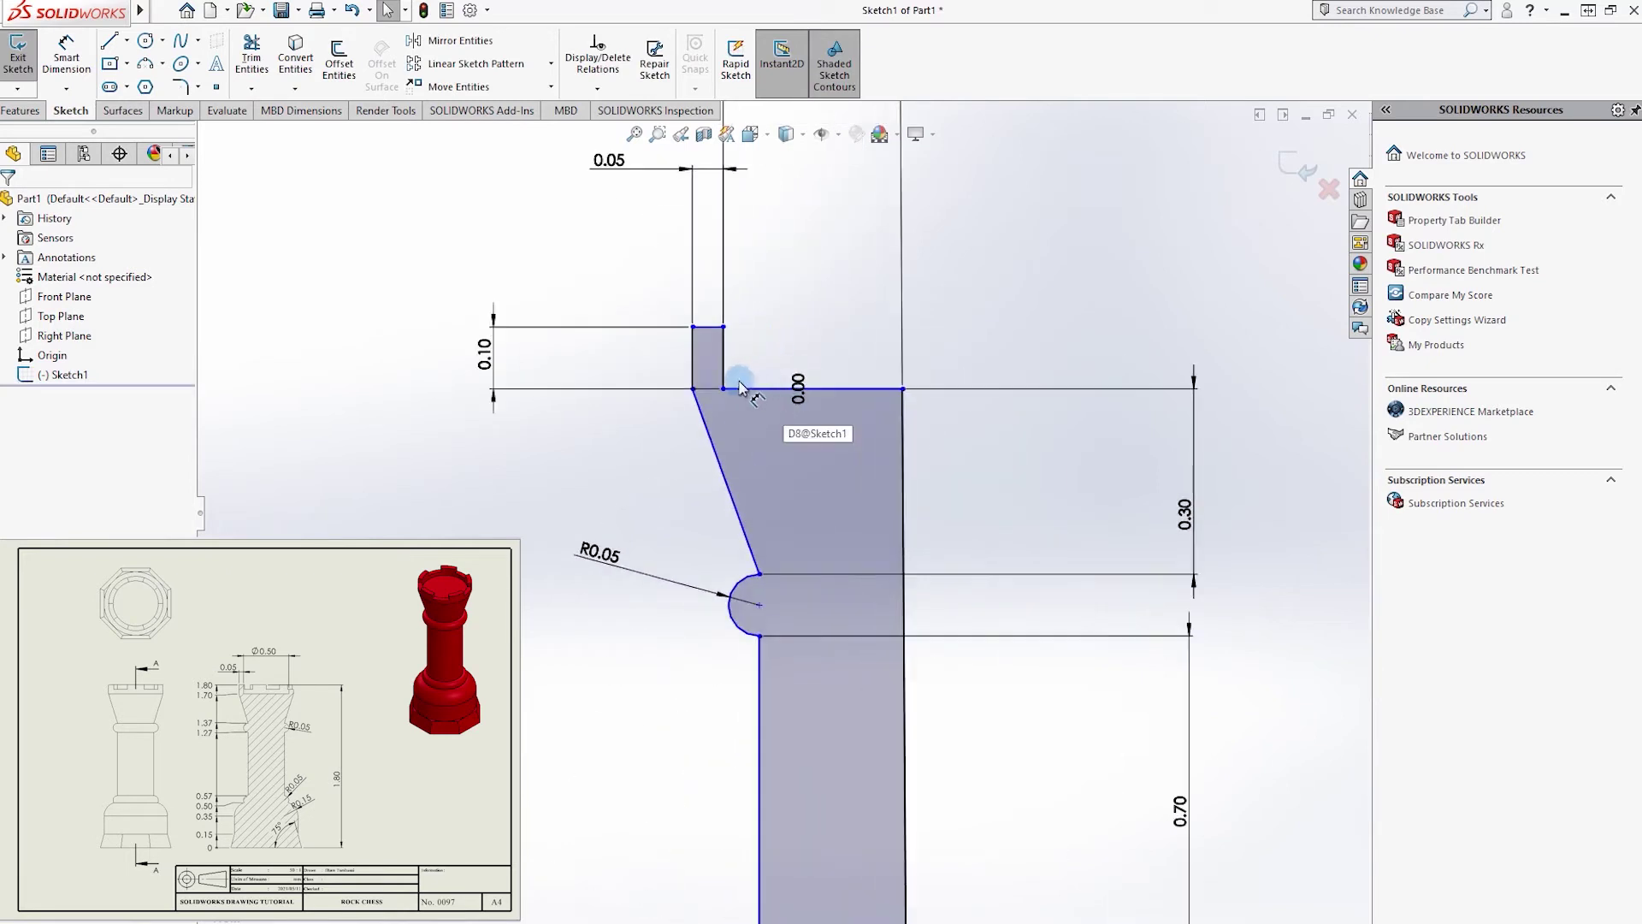
left_click(693, 359)
left_click(66, 56)
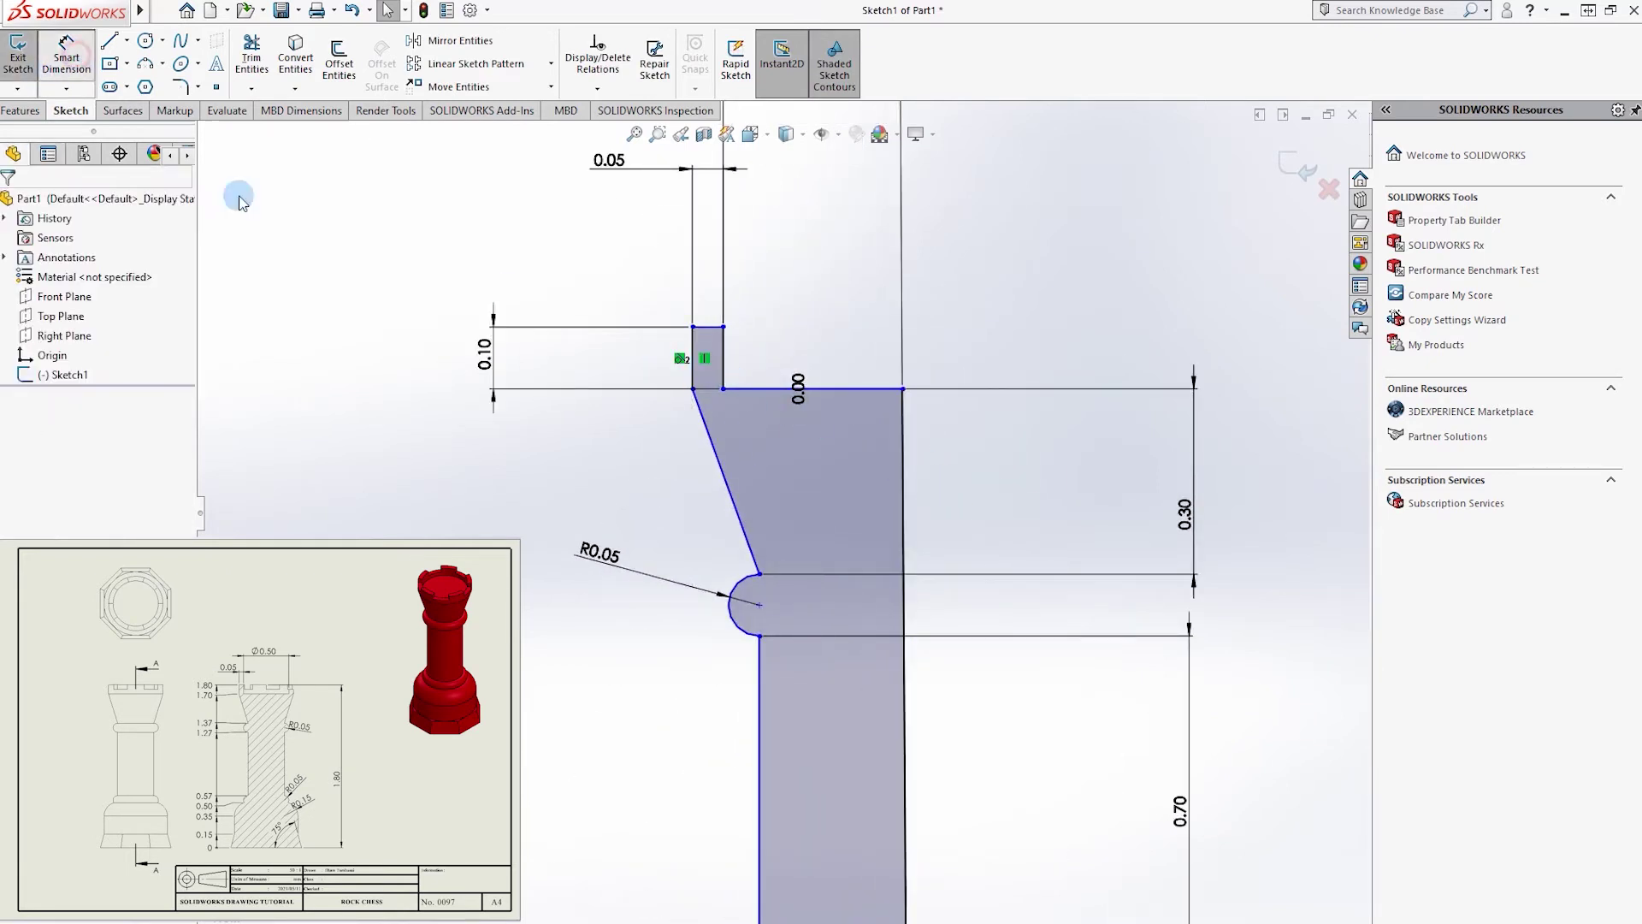
left_click(899, 447)
key("Escape")
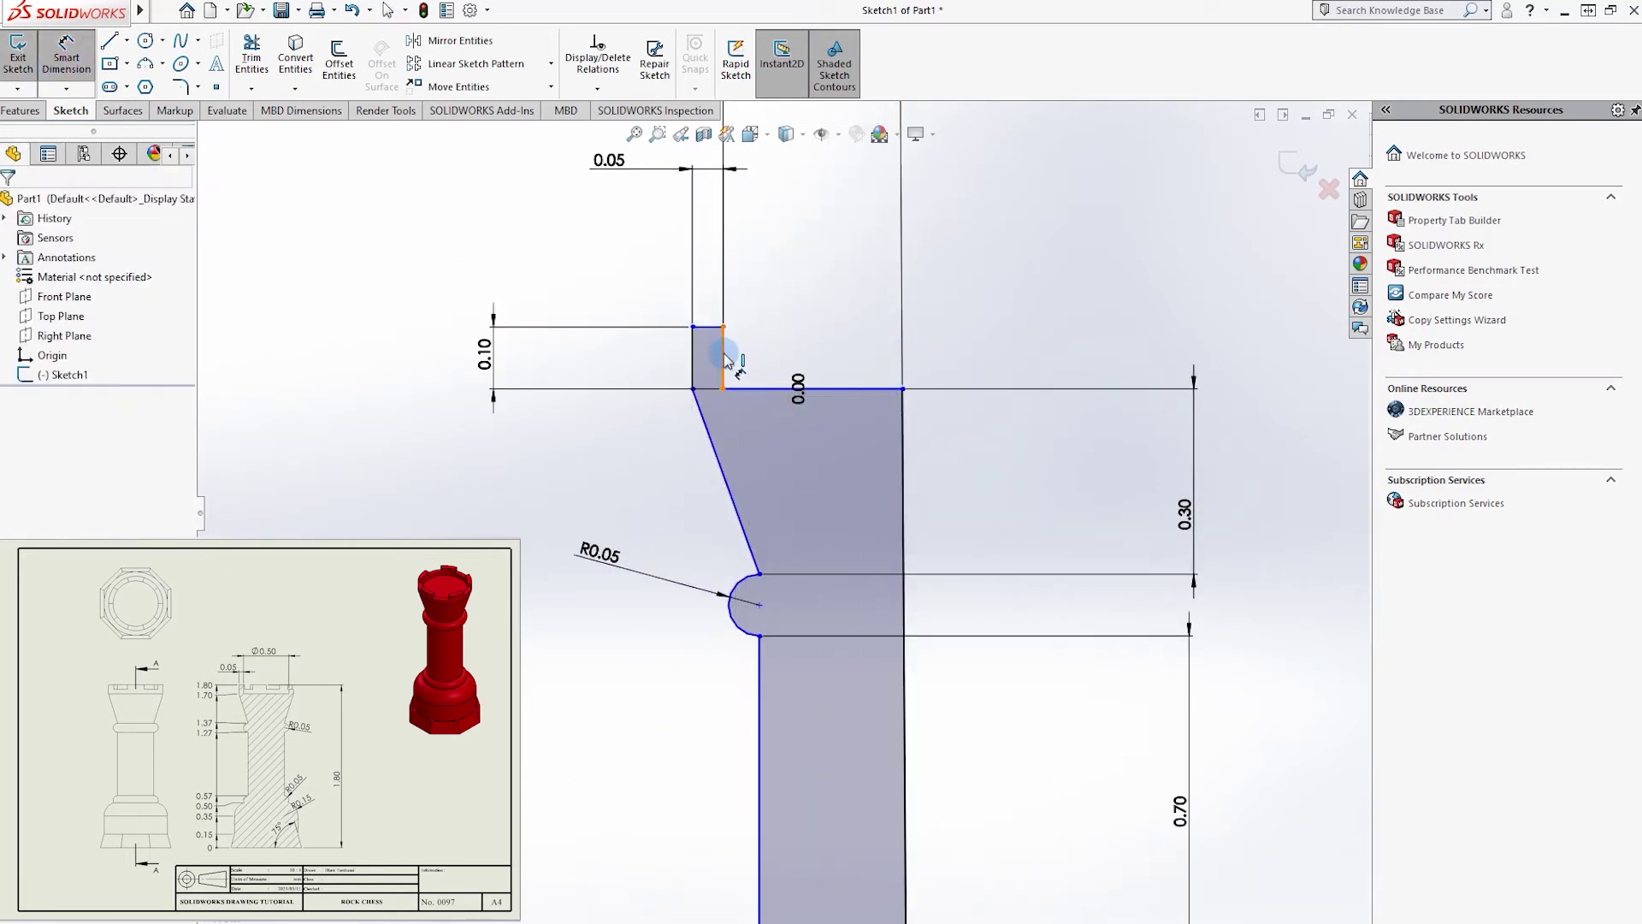
- Dimension the angle between the short rim line and the right vertical line
left_click(726, 359)
left_click(900, 432)
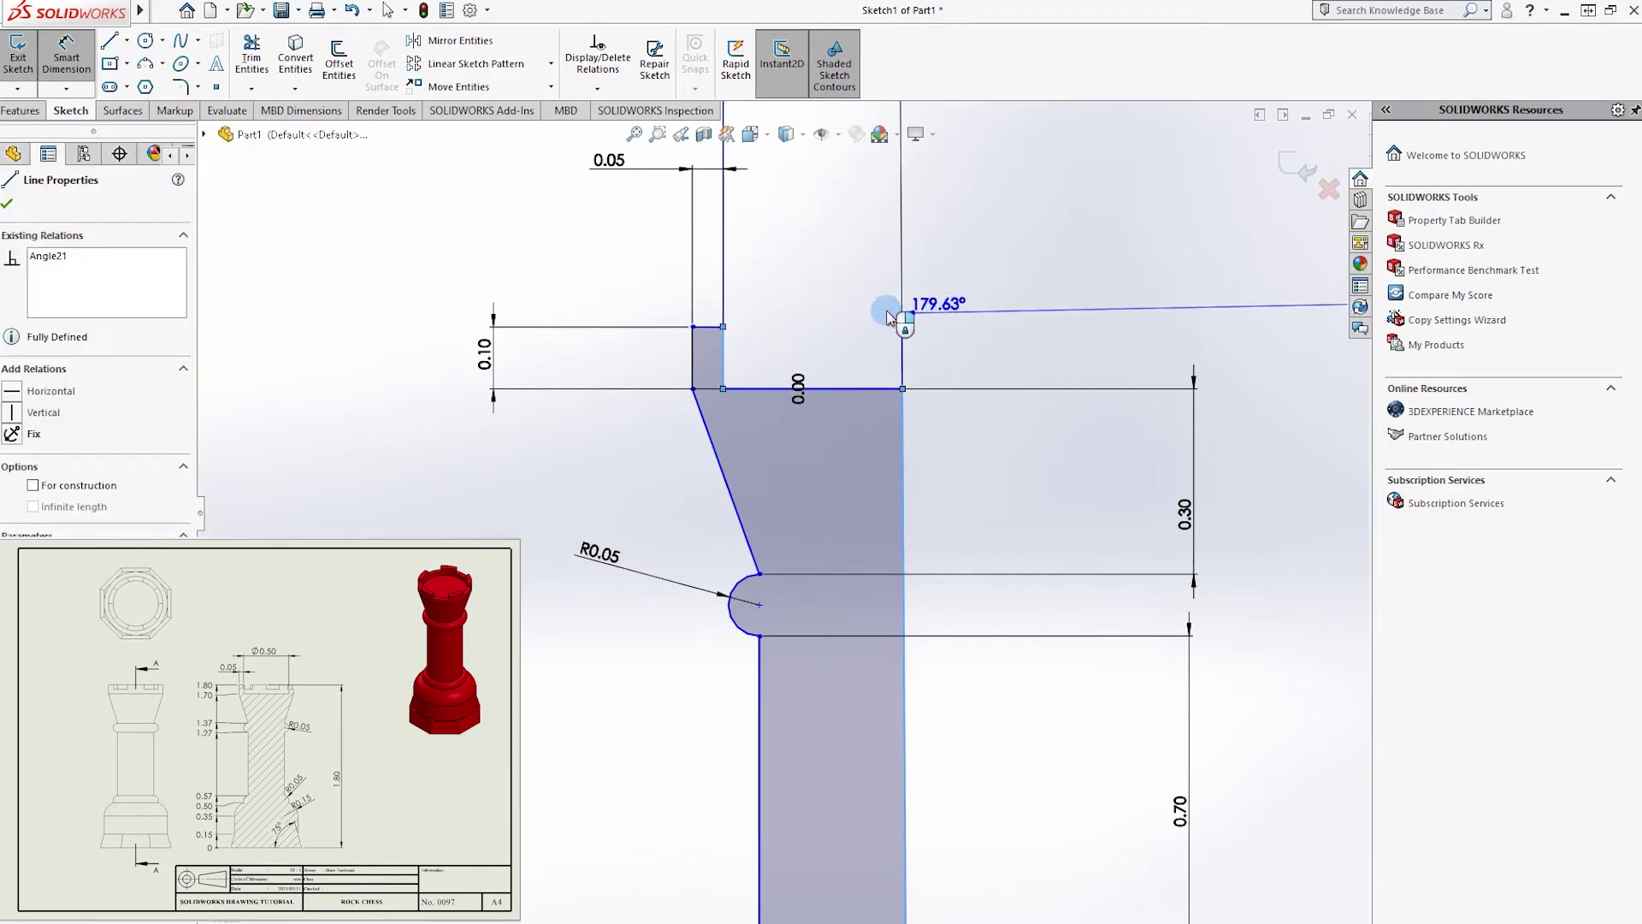
scroll(776, 246, "up", 2)
scroll(750, 359, "up", 3)
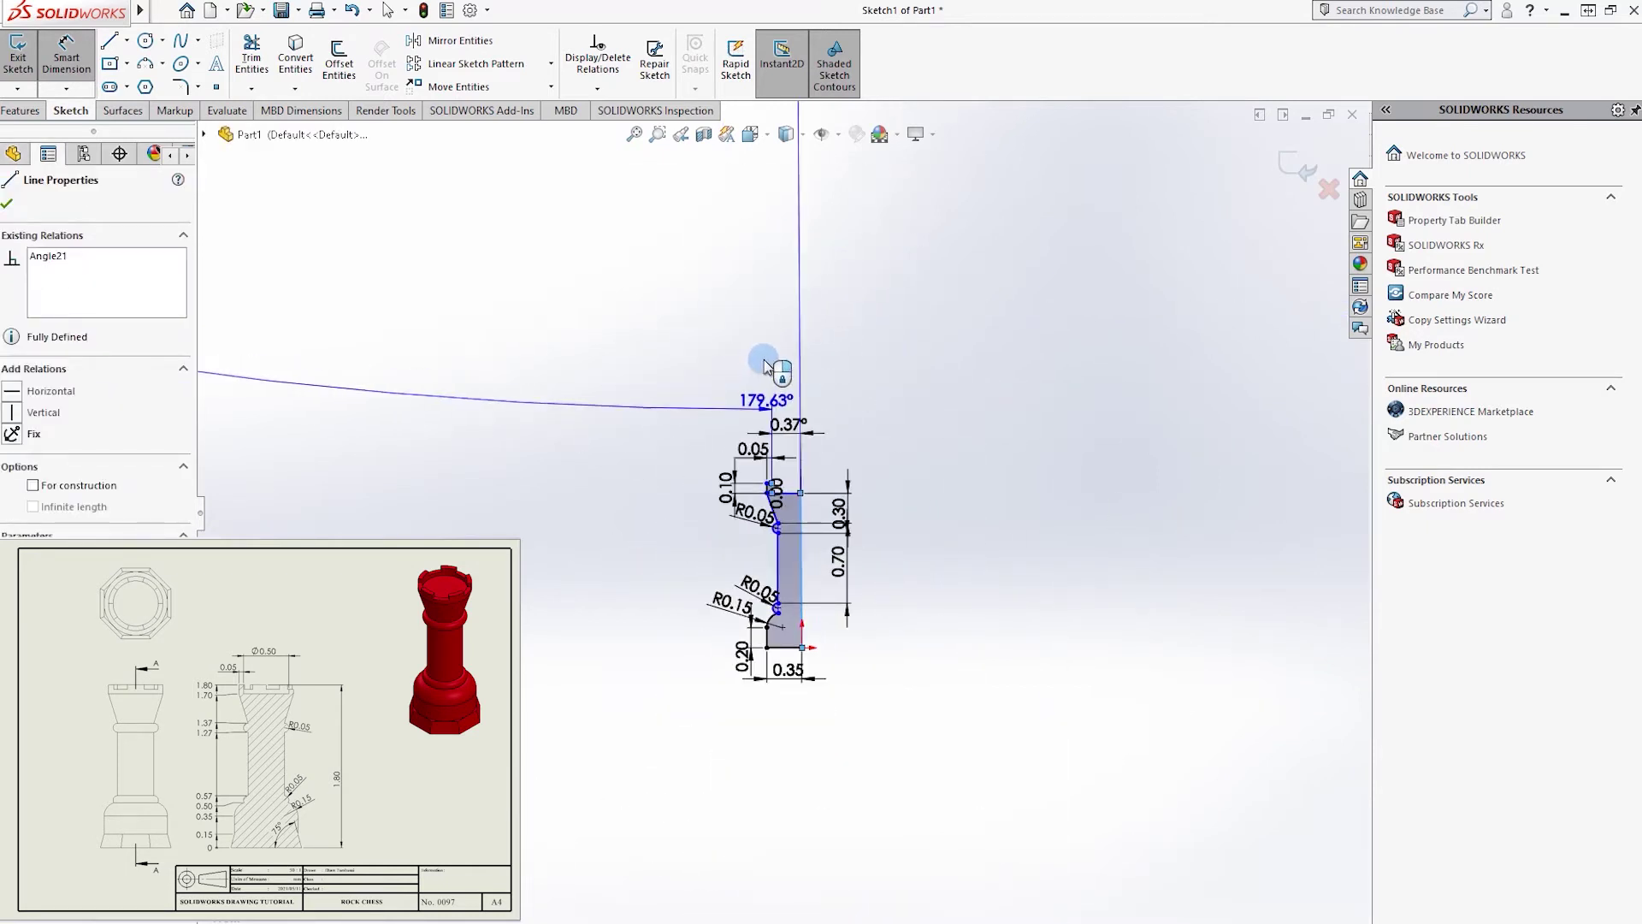
left_click(814, 598)
scroll(774, 701, "up", 5)
key("Escape")
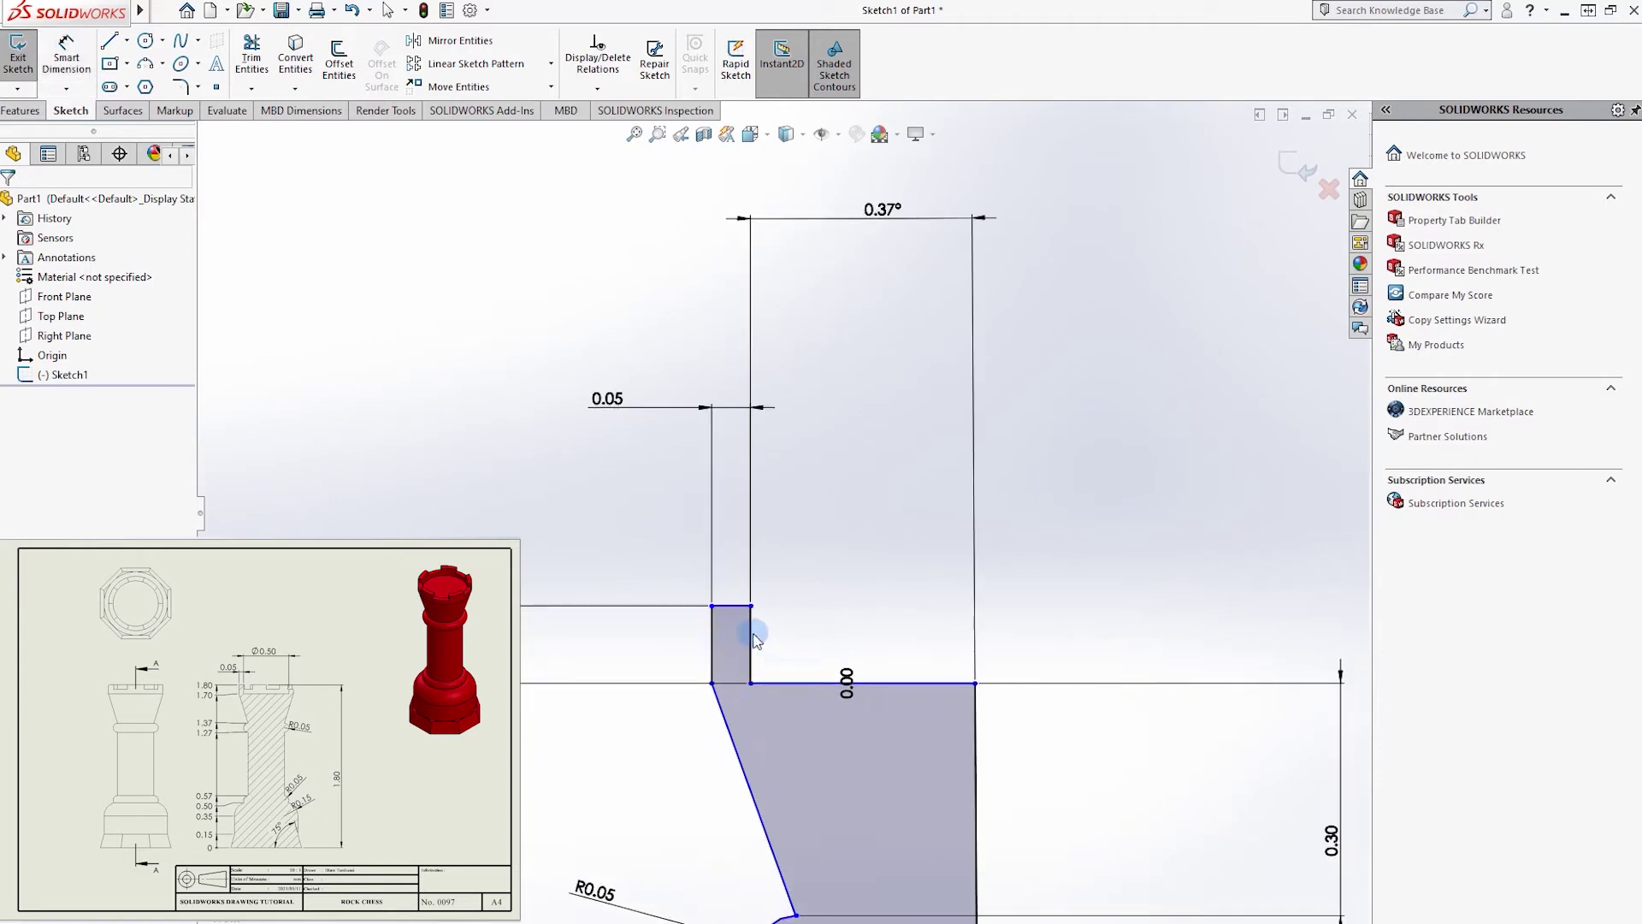
- Delete the short vertical rim line and draw a new vertical line from the top-right end
left_click(751, 630)
key("Delete")
left_click(734, 485)
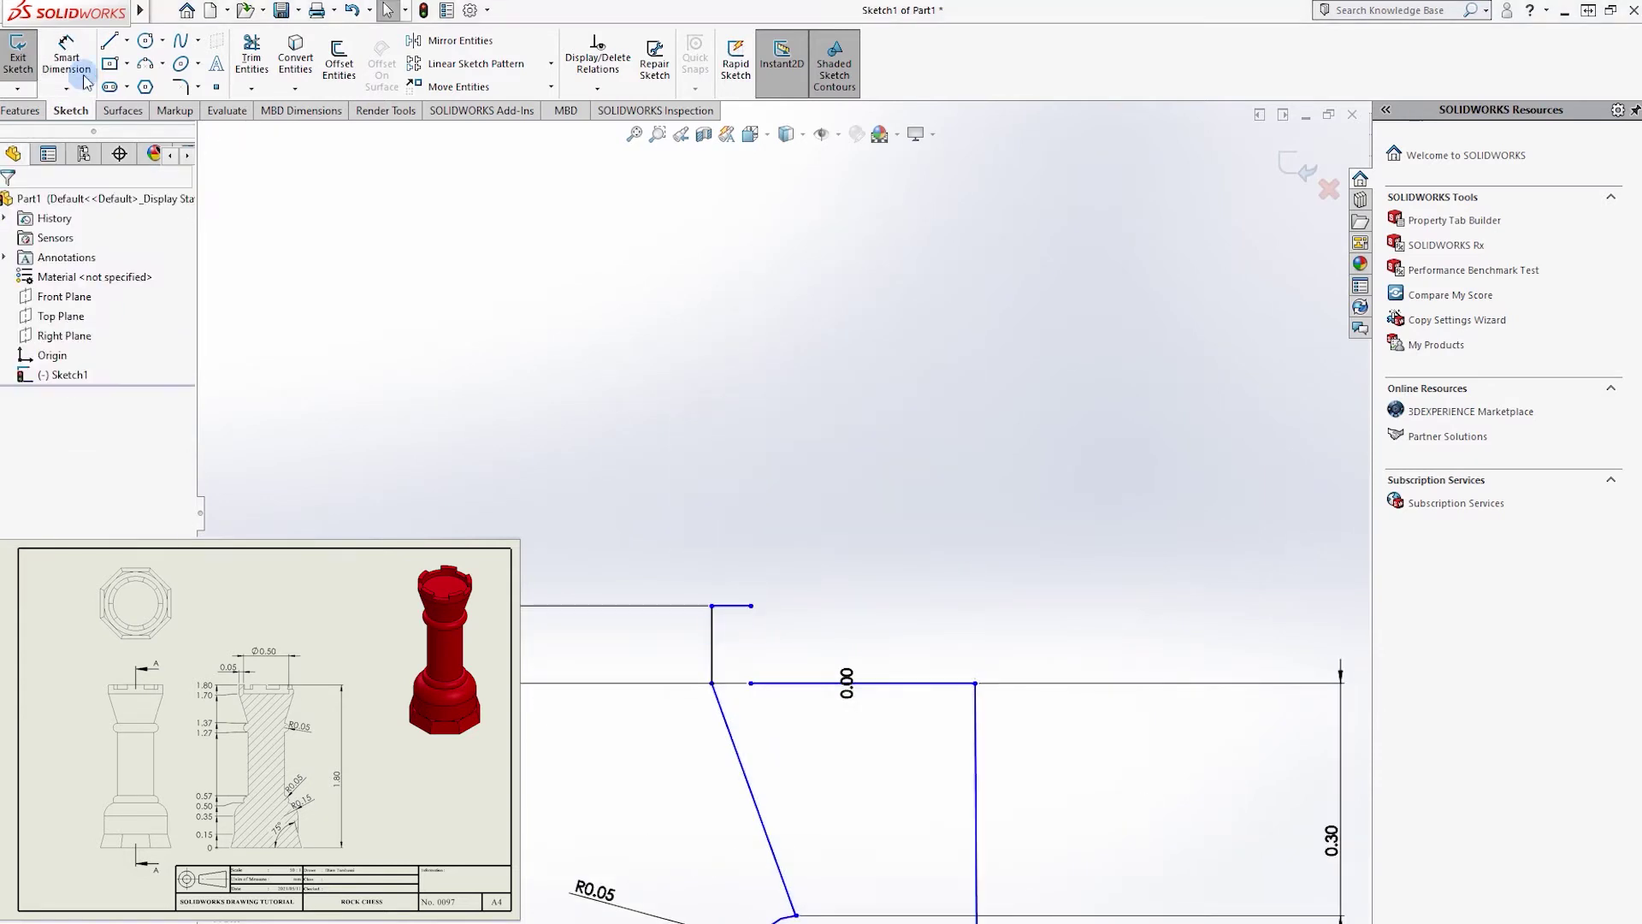
left_click(754, 606)
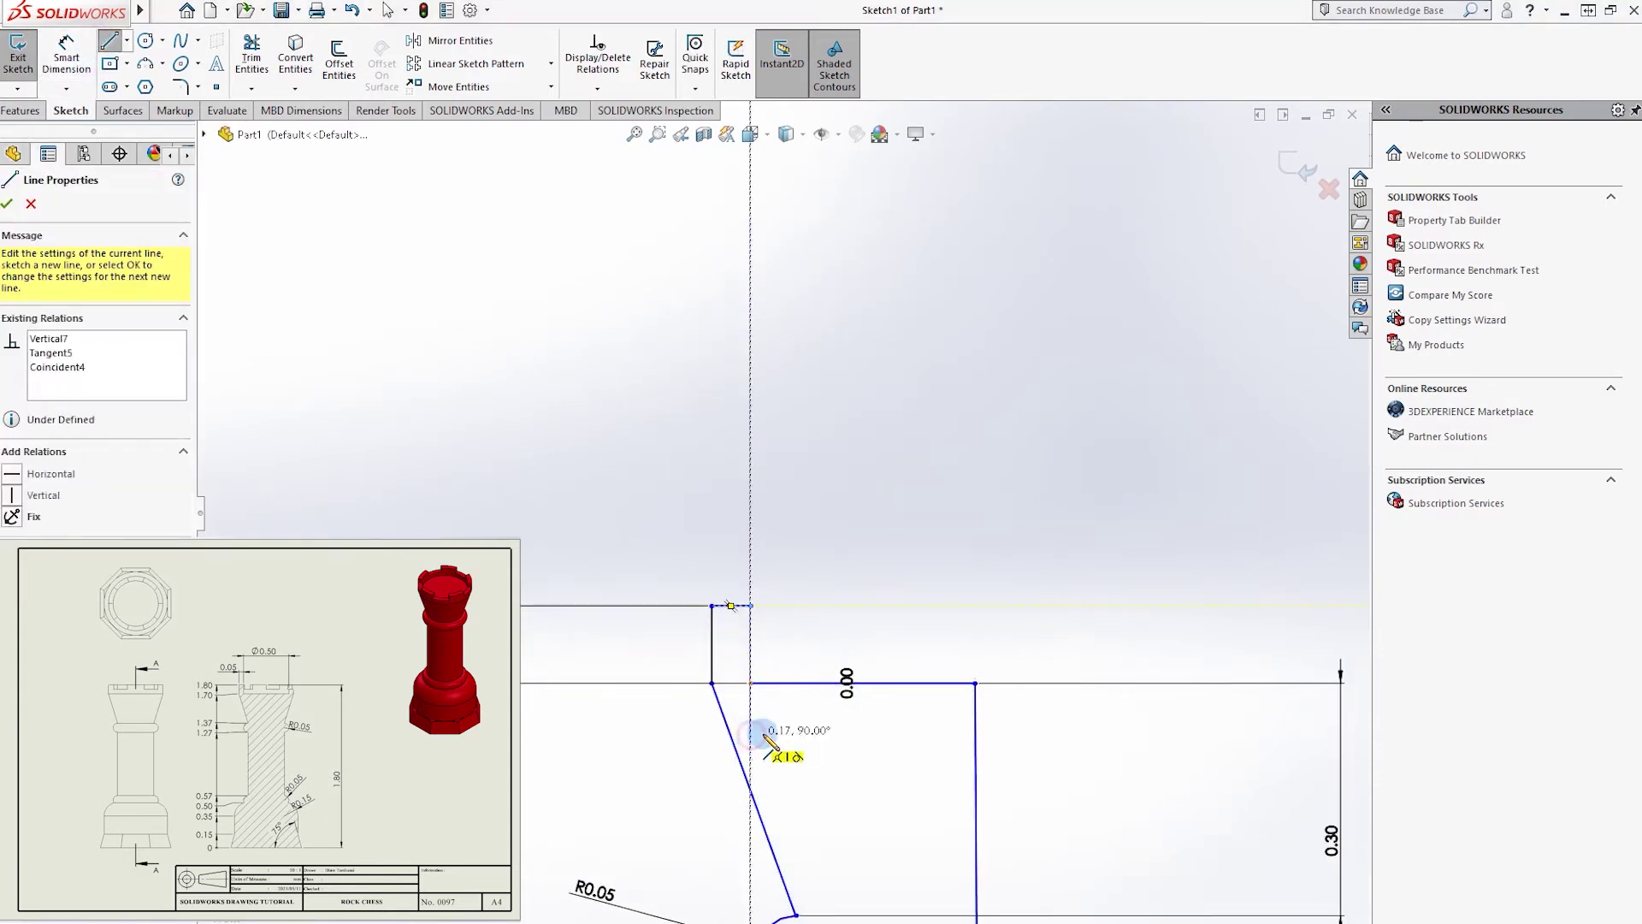
left_click(757, 733)
key("Escape")
- Power-trim the dangling vertical segment and dimension the width above the profile
scroll(765, 722, "up", 2)
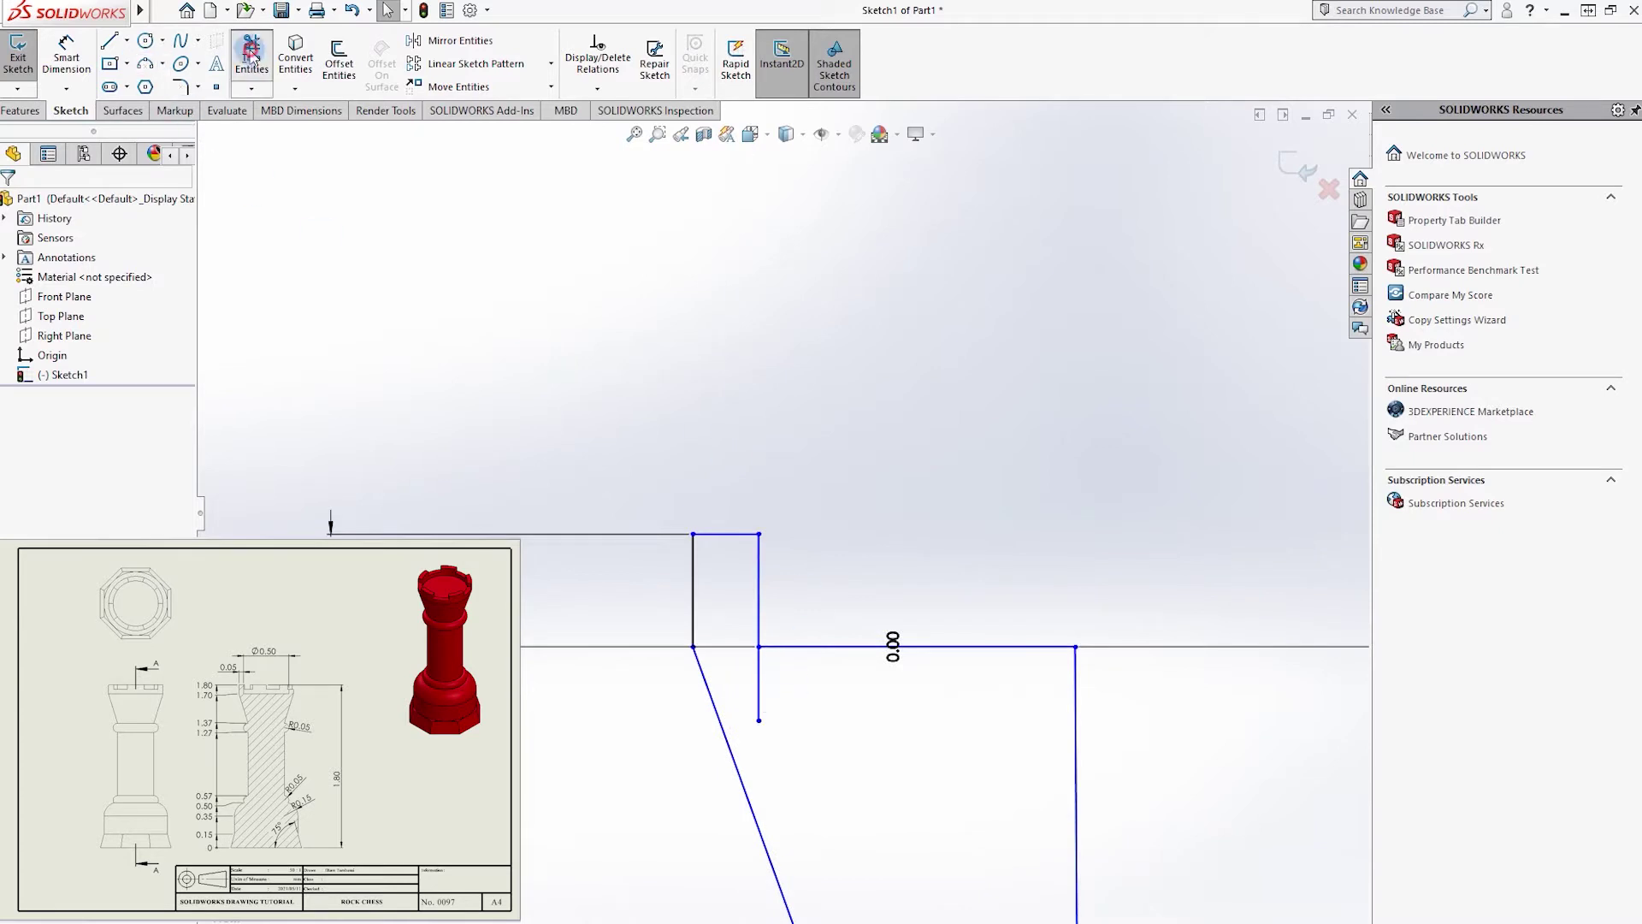
left_click(253, 55)
left_click_drag(746, 669, 772, 659)
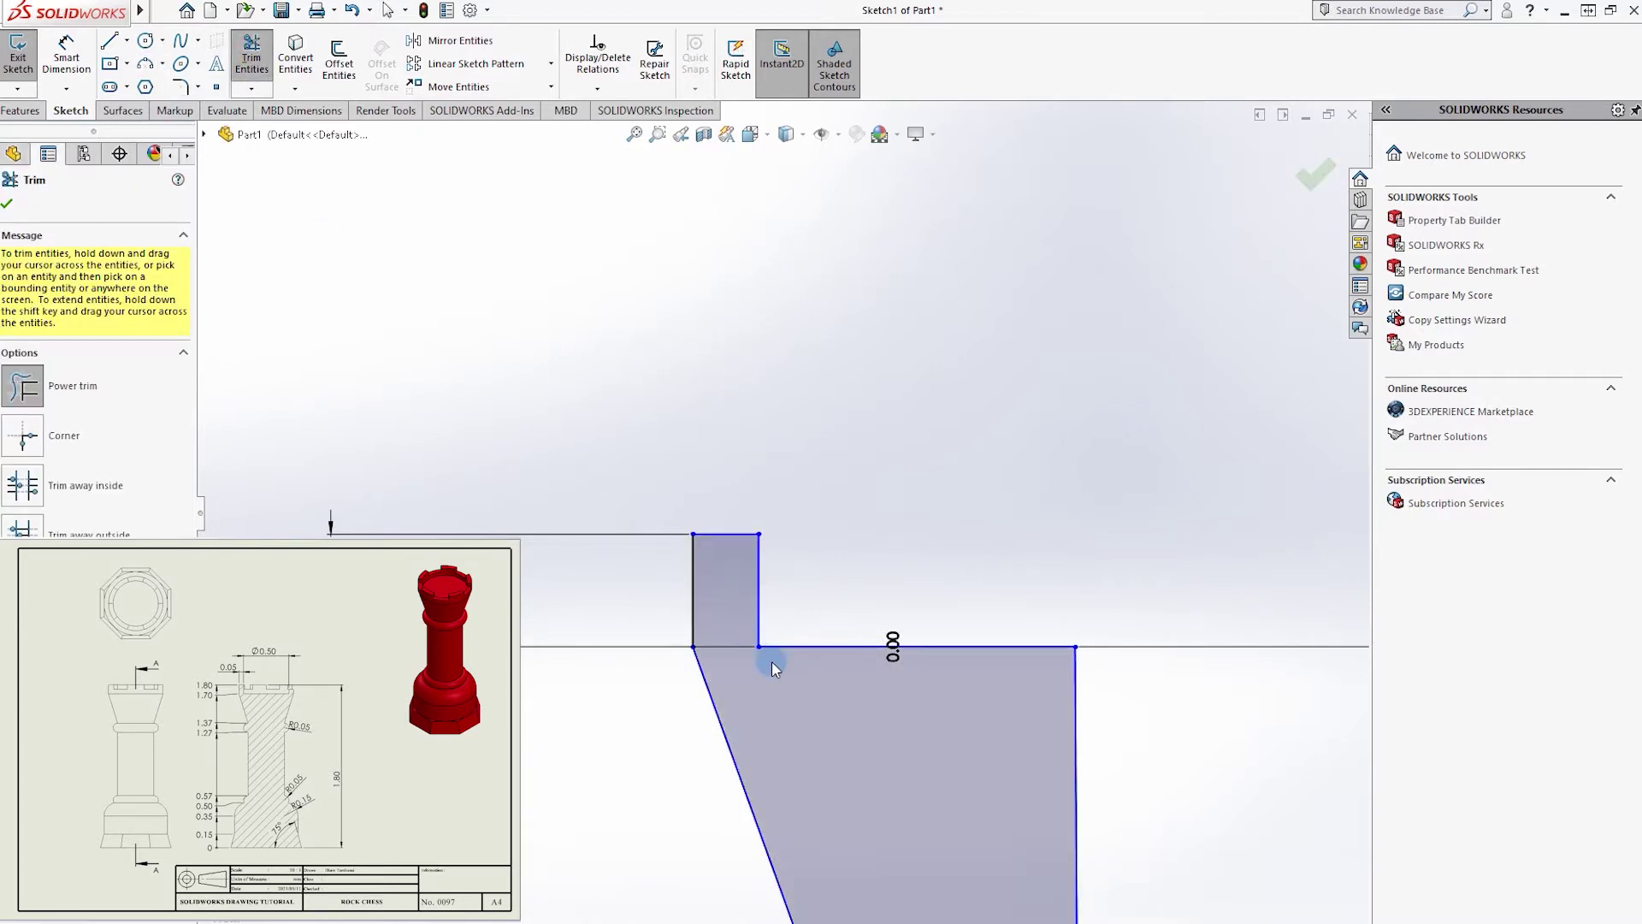
right_click_drag(772, 658, 752, 616)
left_click(1074, 630)
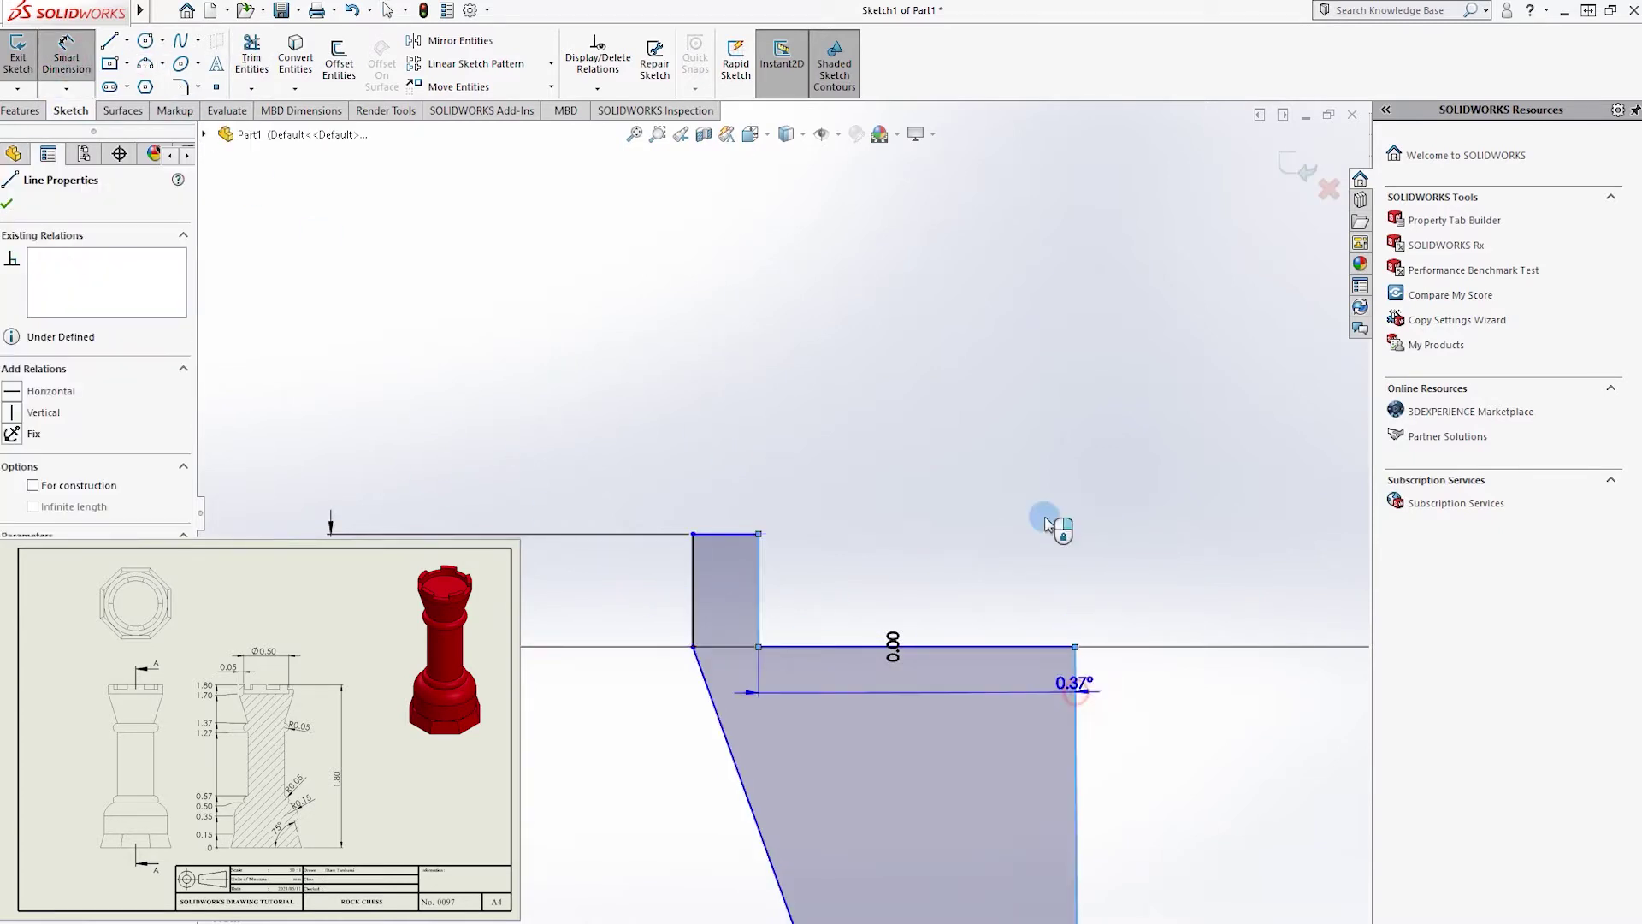
left_click(913, 429)
scroll(1006, 715, "up", 4)
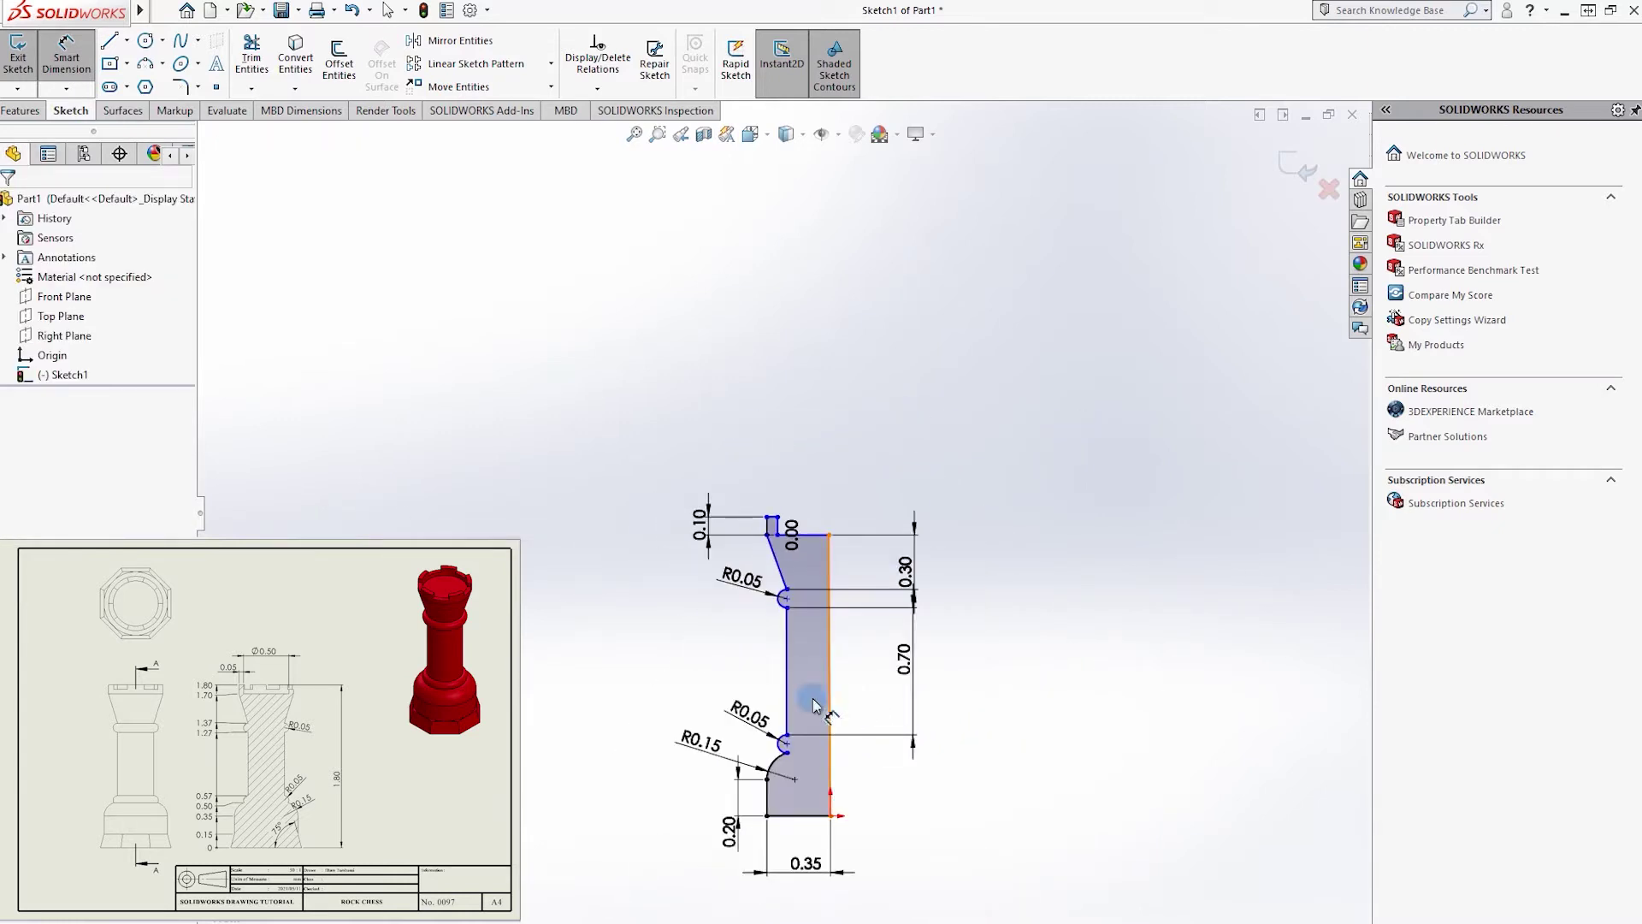
- Draw a tall vertical line up from the profile's bottom-right corner and delete the old right edge
left_click(109, 40)
left_click(830, 814)
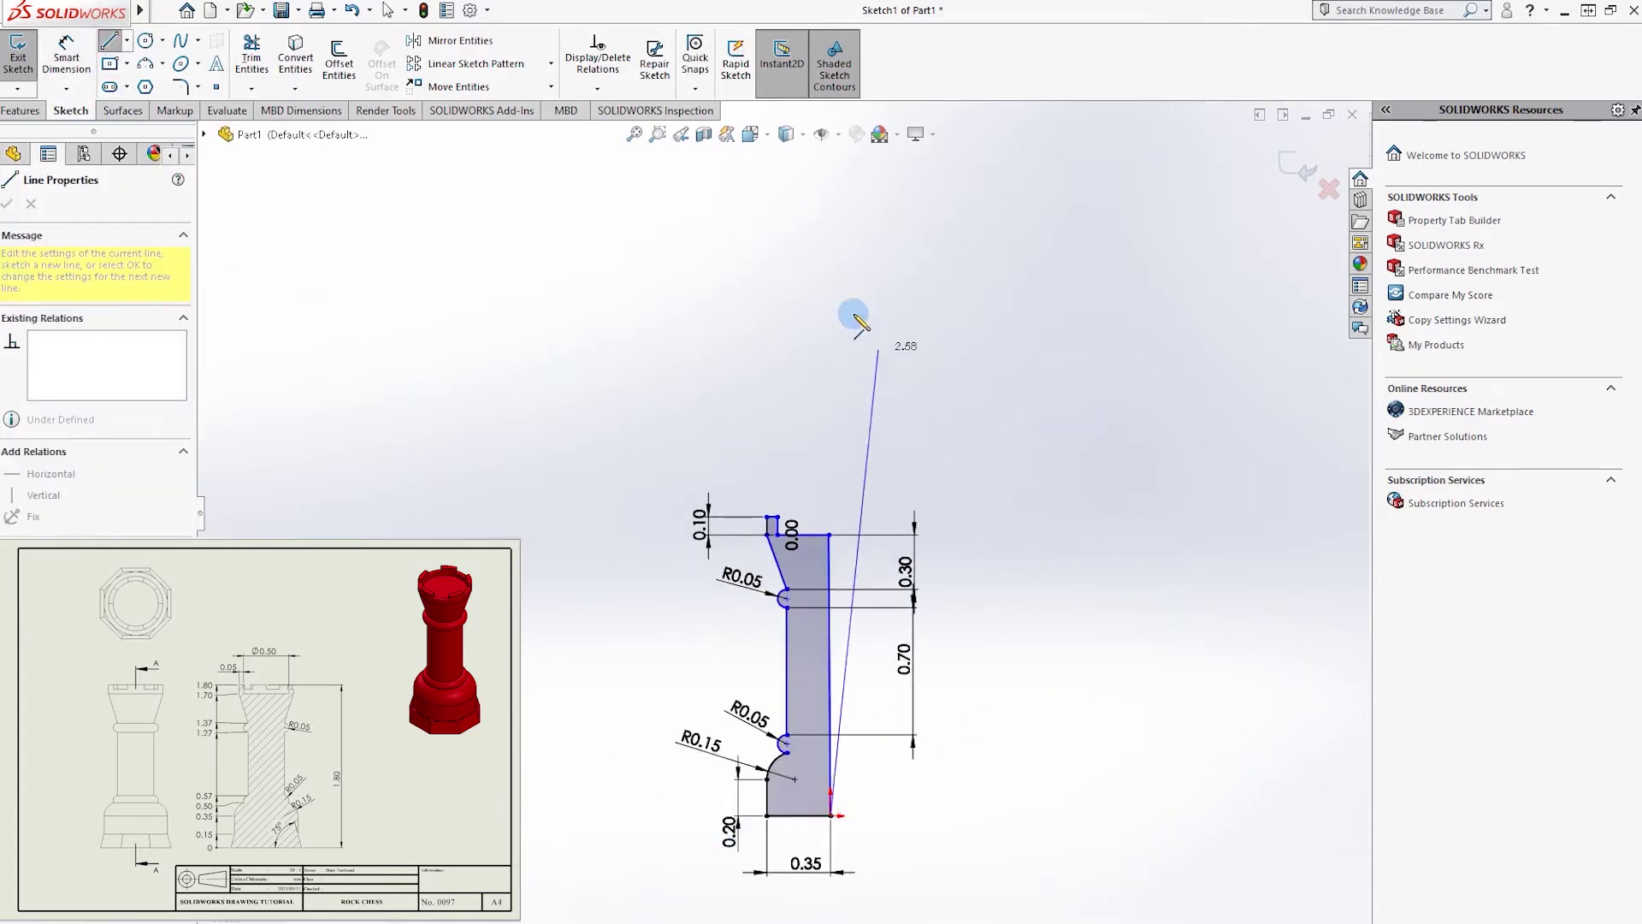
left_click(829, 231)
key("Escape")
scroll(834, 584, "down", 2)
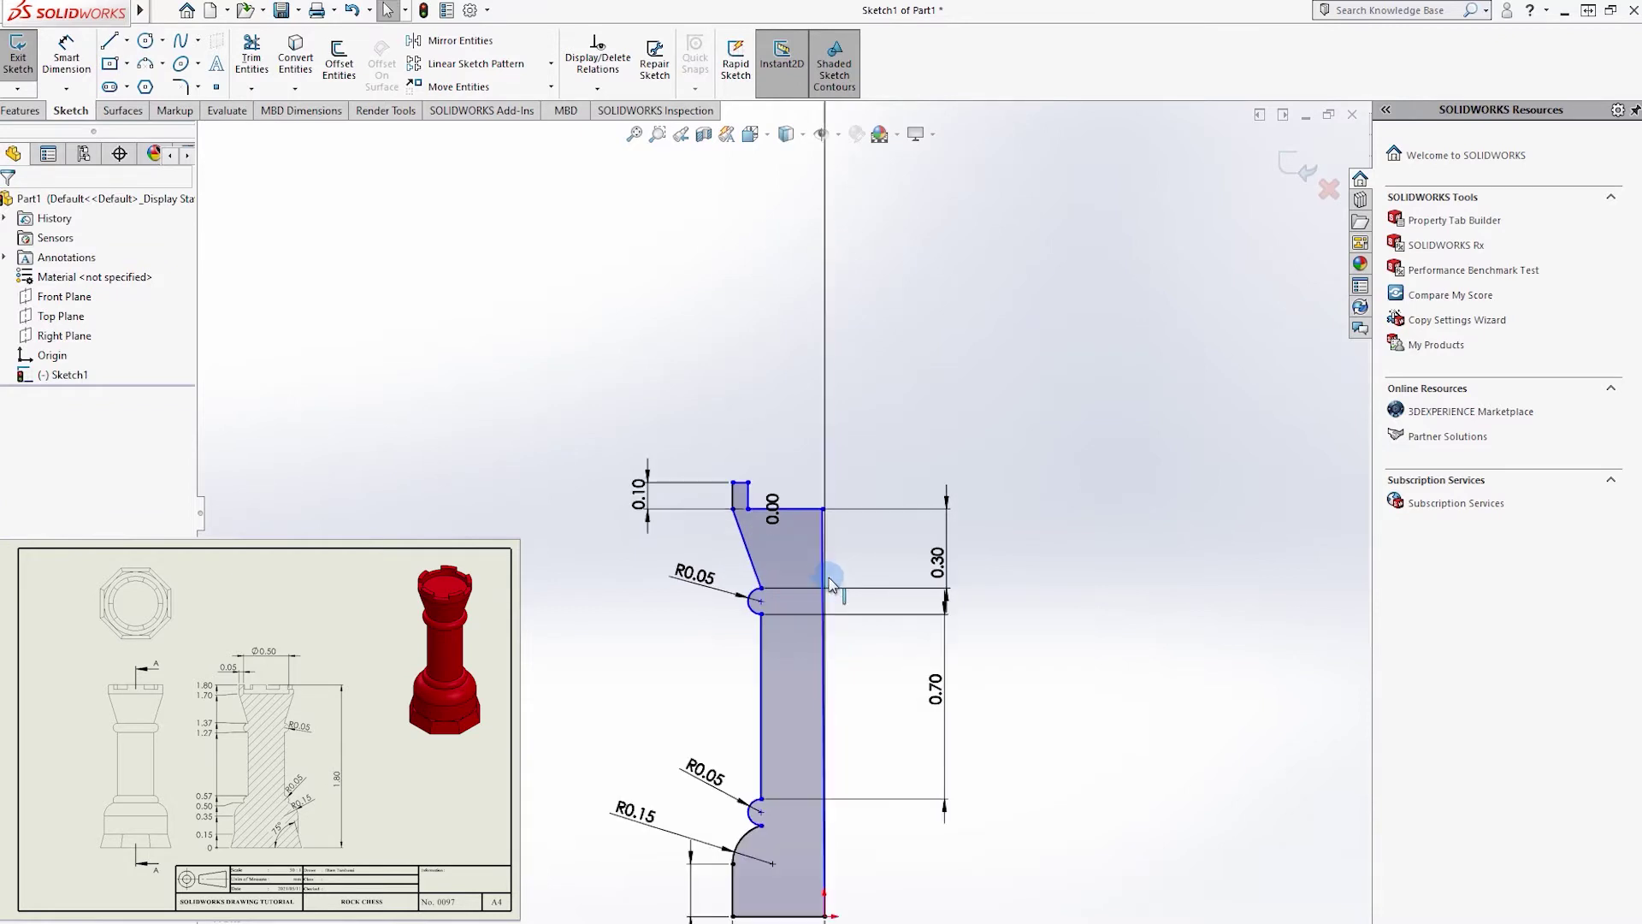
left_click(820, 570)
key("Delete")
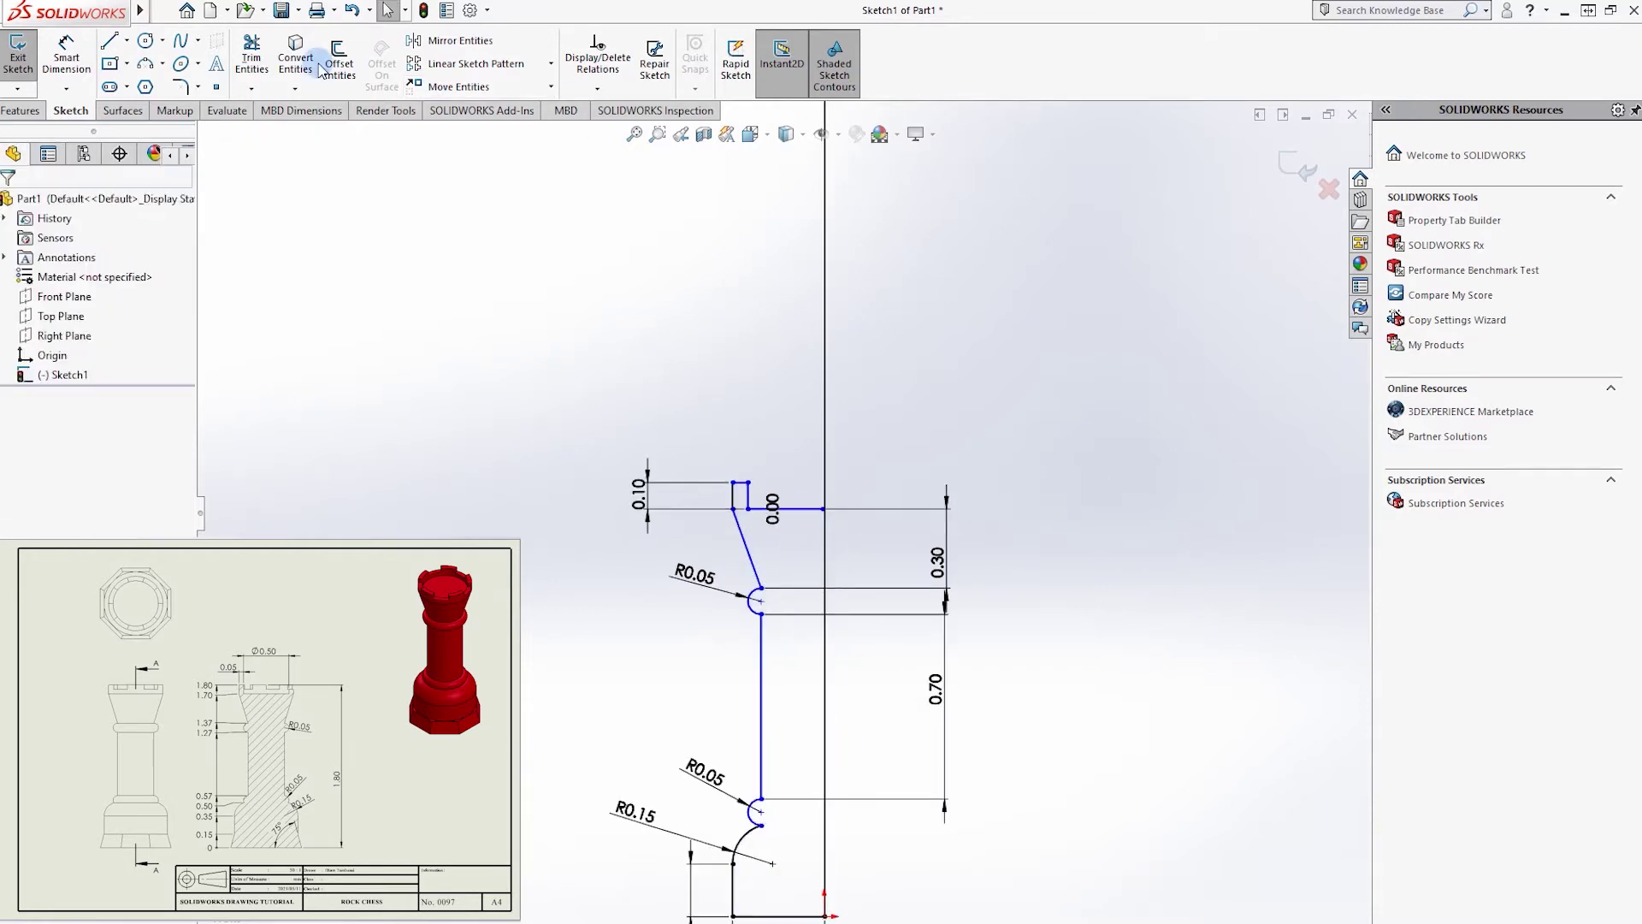
- Delete the short 0.00 horizontal line along with its dimensions
left_click(804, 513)
key("Delete")
left_click(721, 480)
scroll(689, 494, "down", 2)
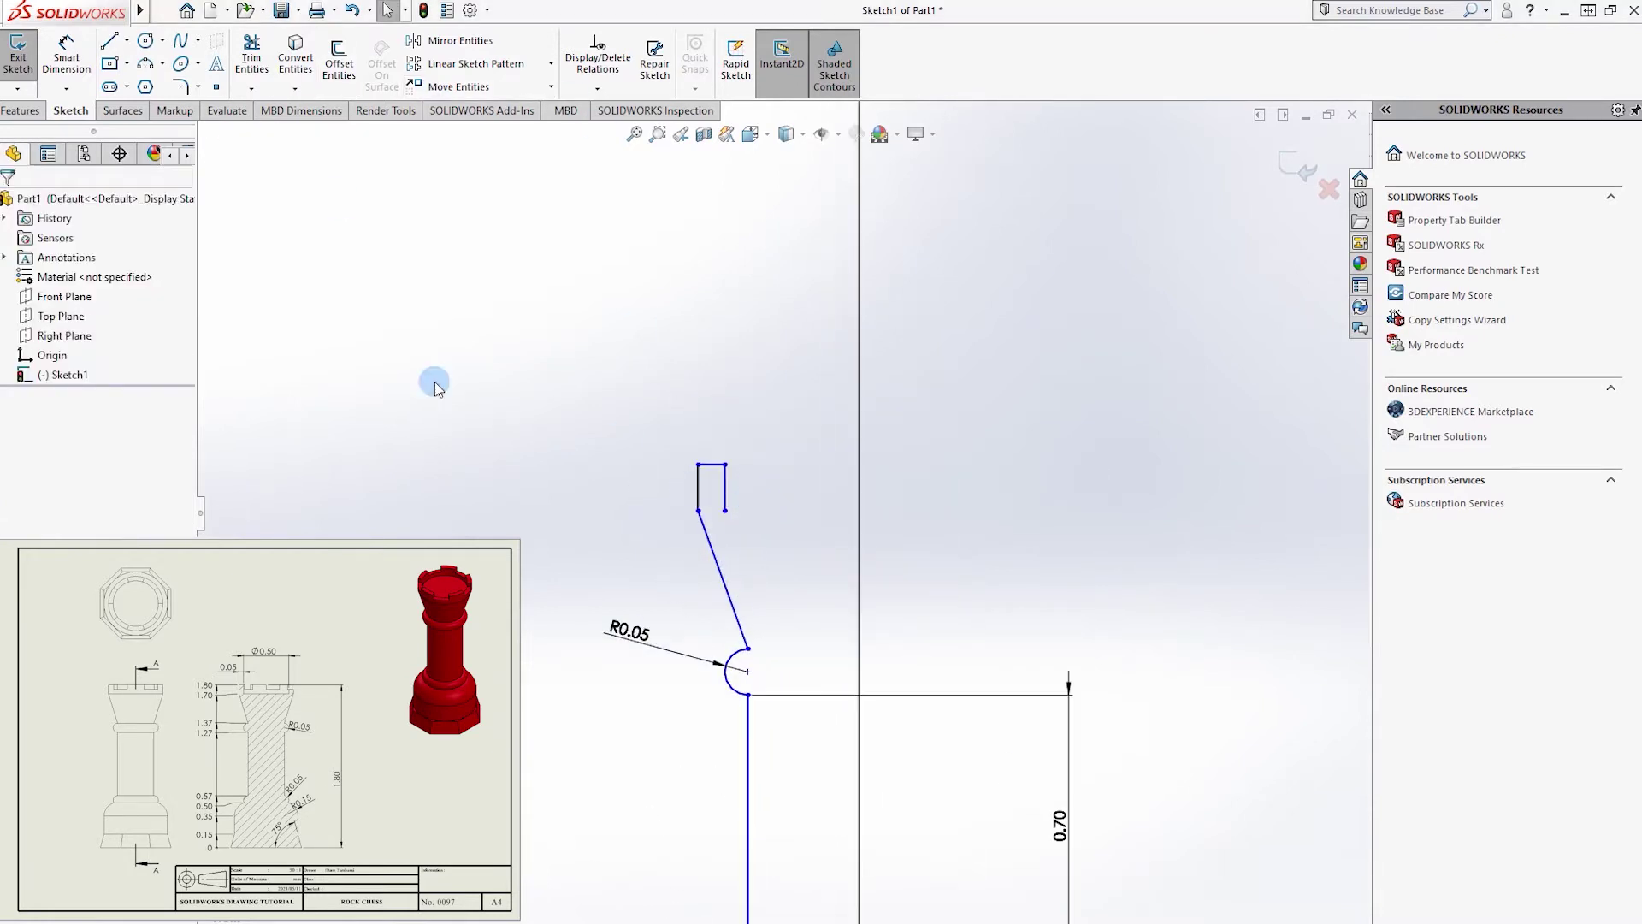
- Draw a new top edge from the step's corner to the vertical line and trim its overhang
left_click(111, 42)
left_click(723, 513)
left_click(941, 510)
key("Escape")
left_click(251, 53)
left_click_drag(804, 402, 906, 539)
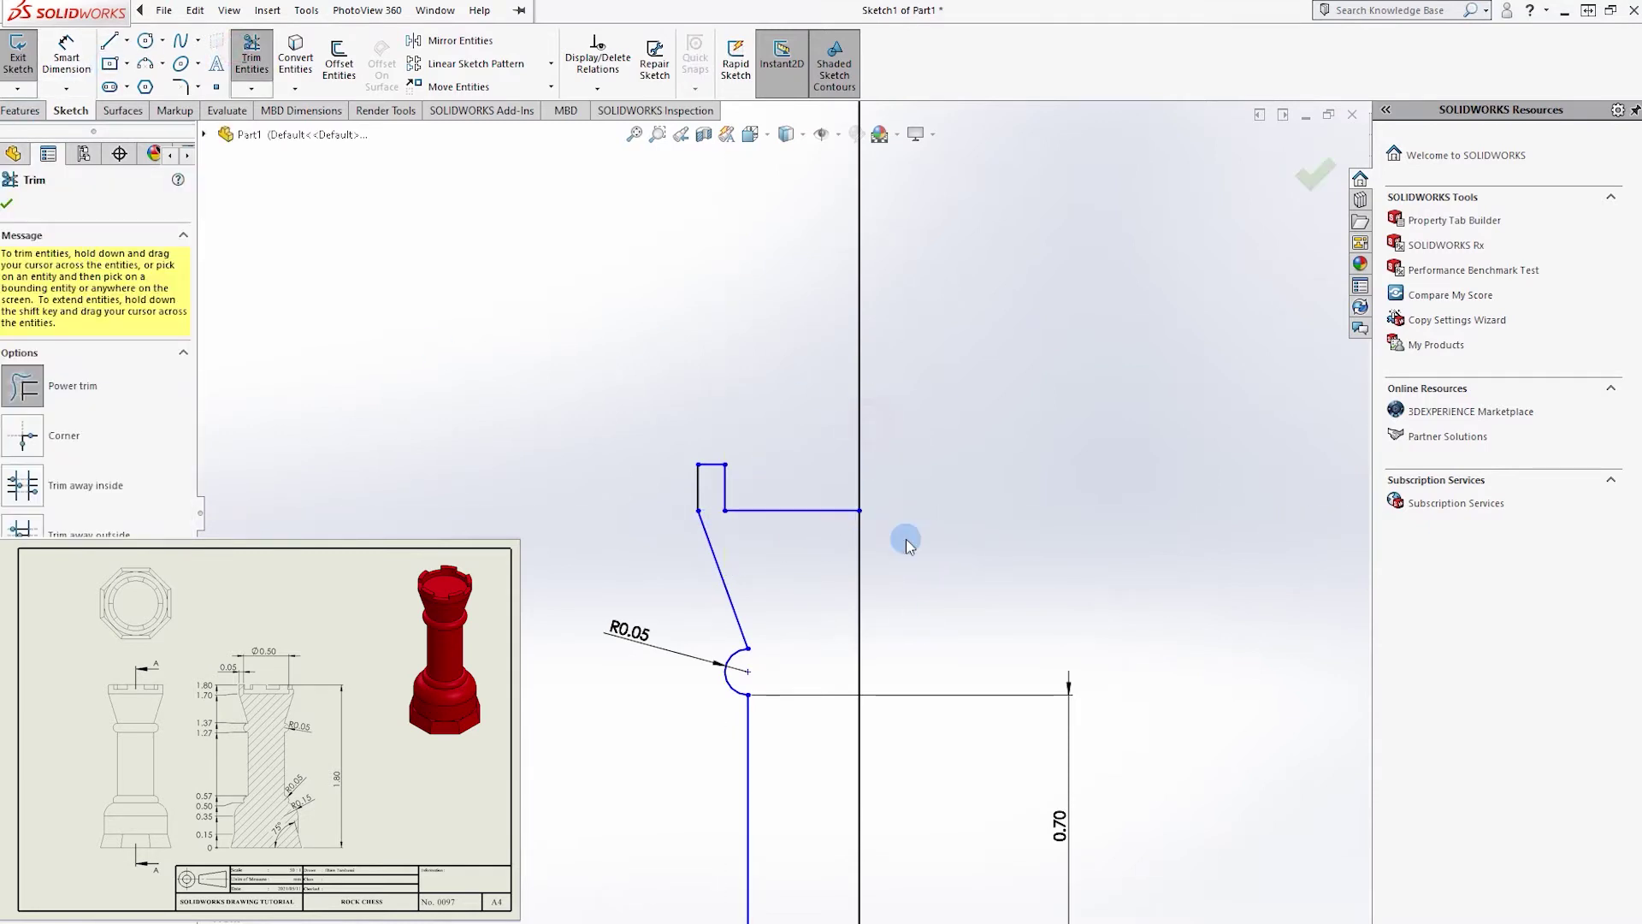
key("Escape")
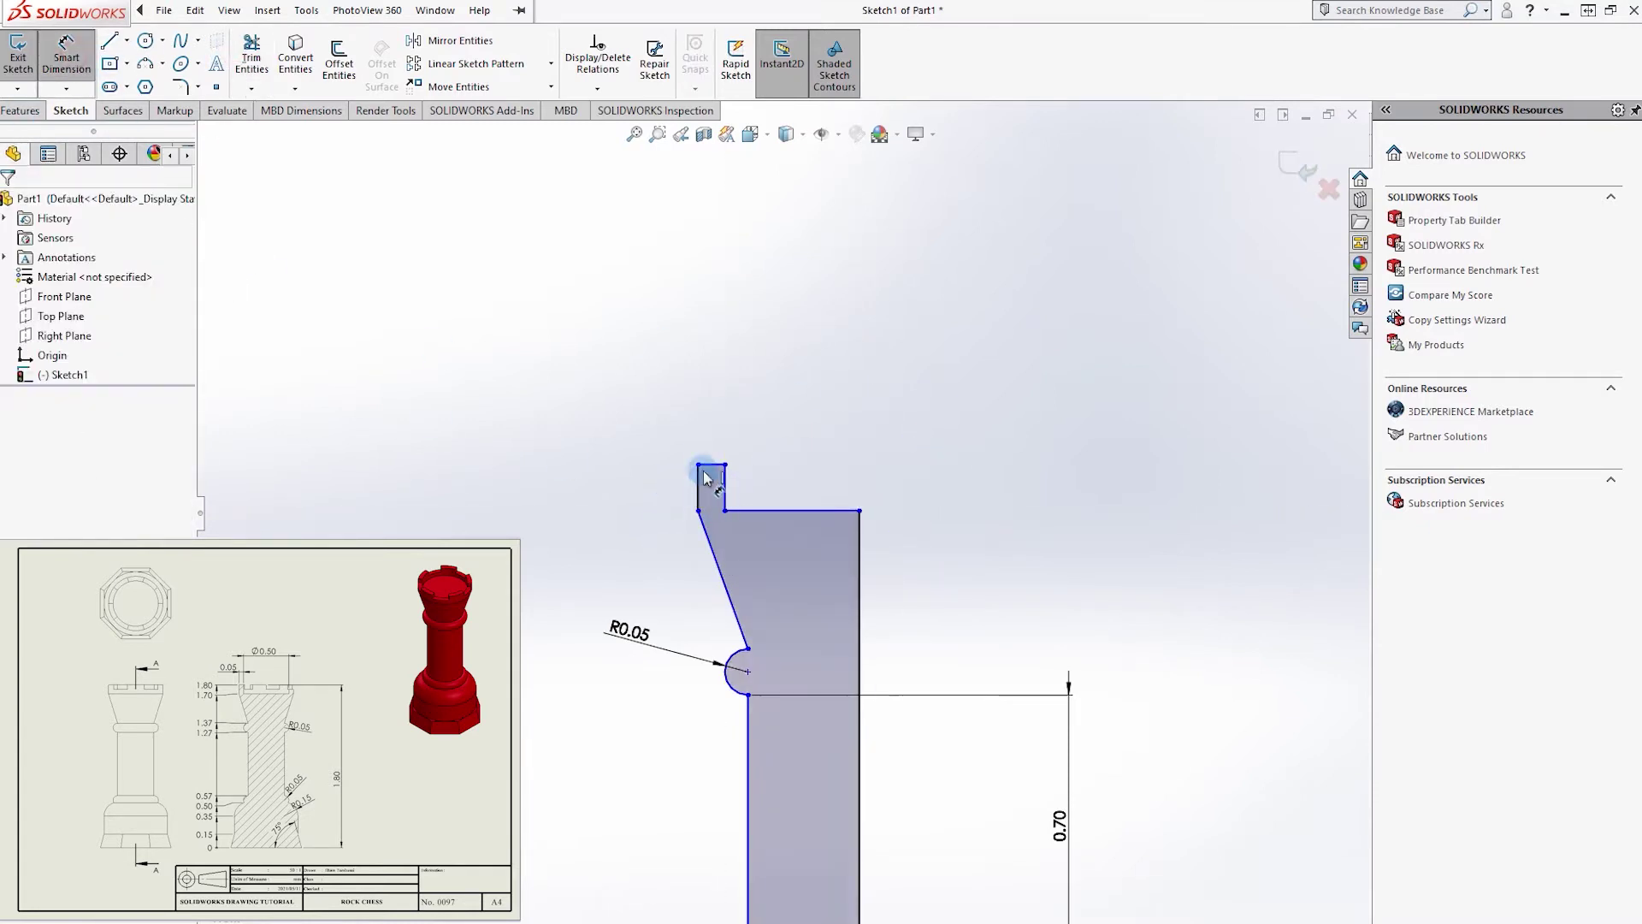
- Dimension the notch height as 0.10 and its top-edge width as 0.05
left_click(699, 488)
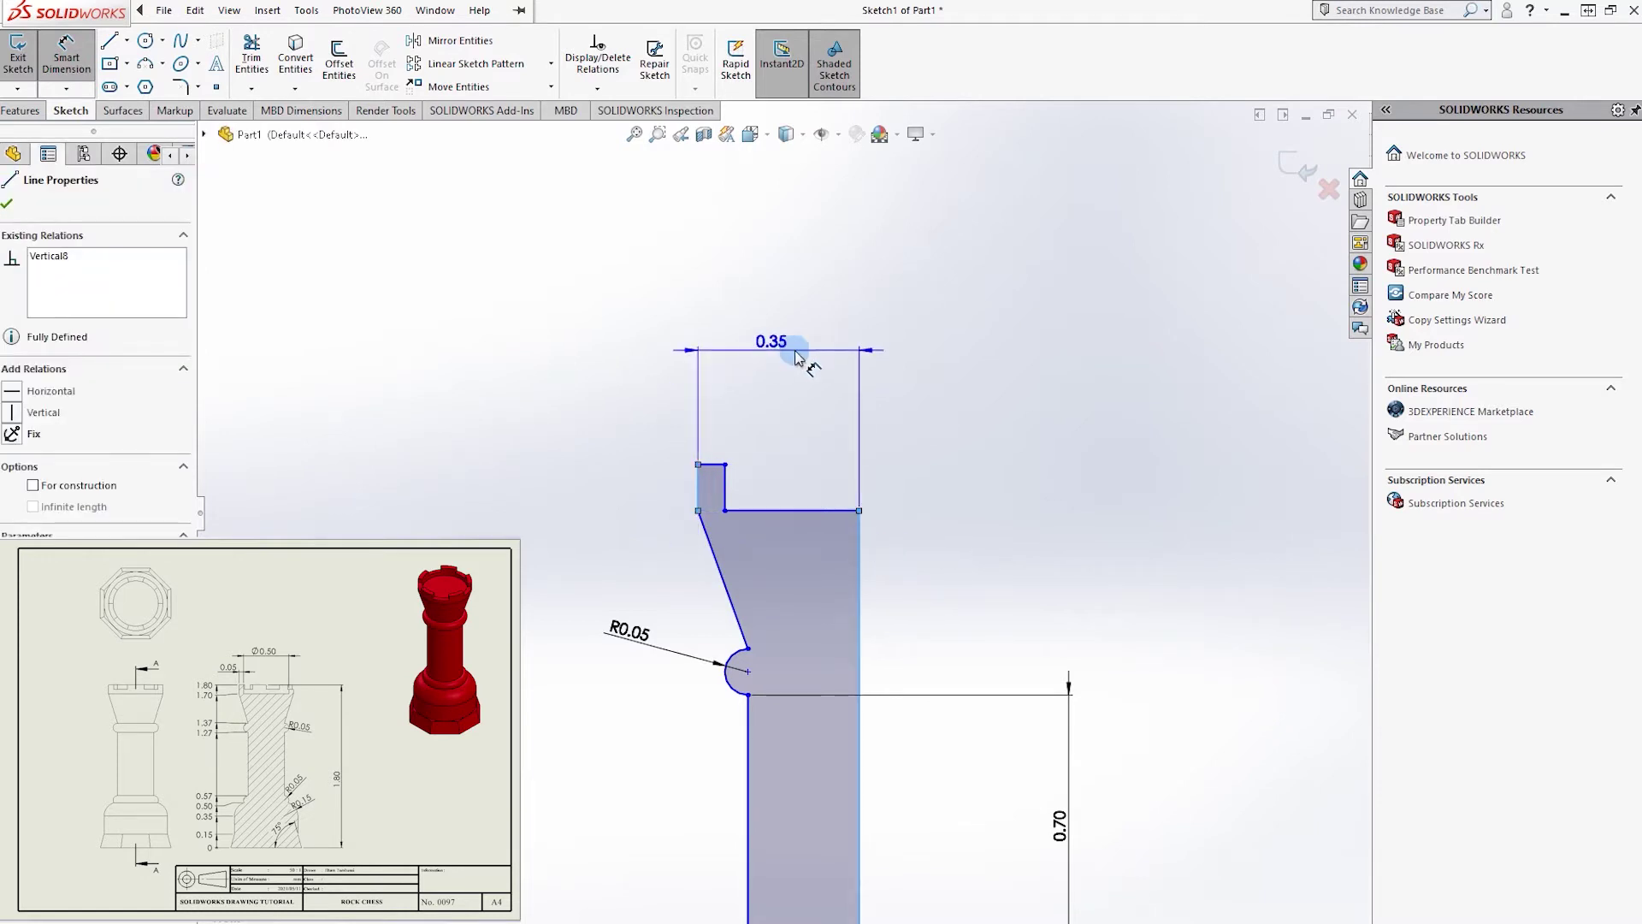
left_click(721, 476)
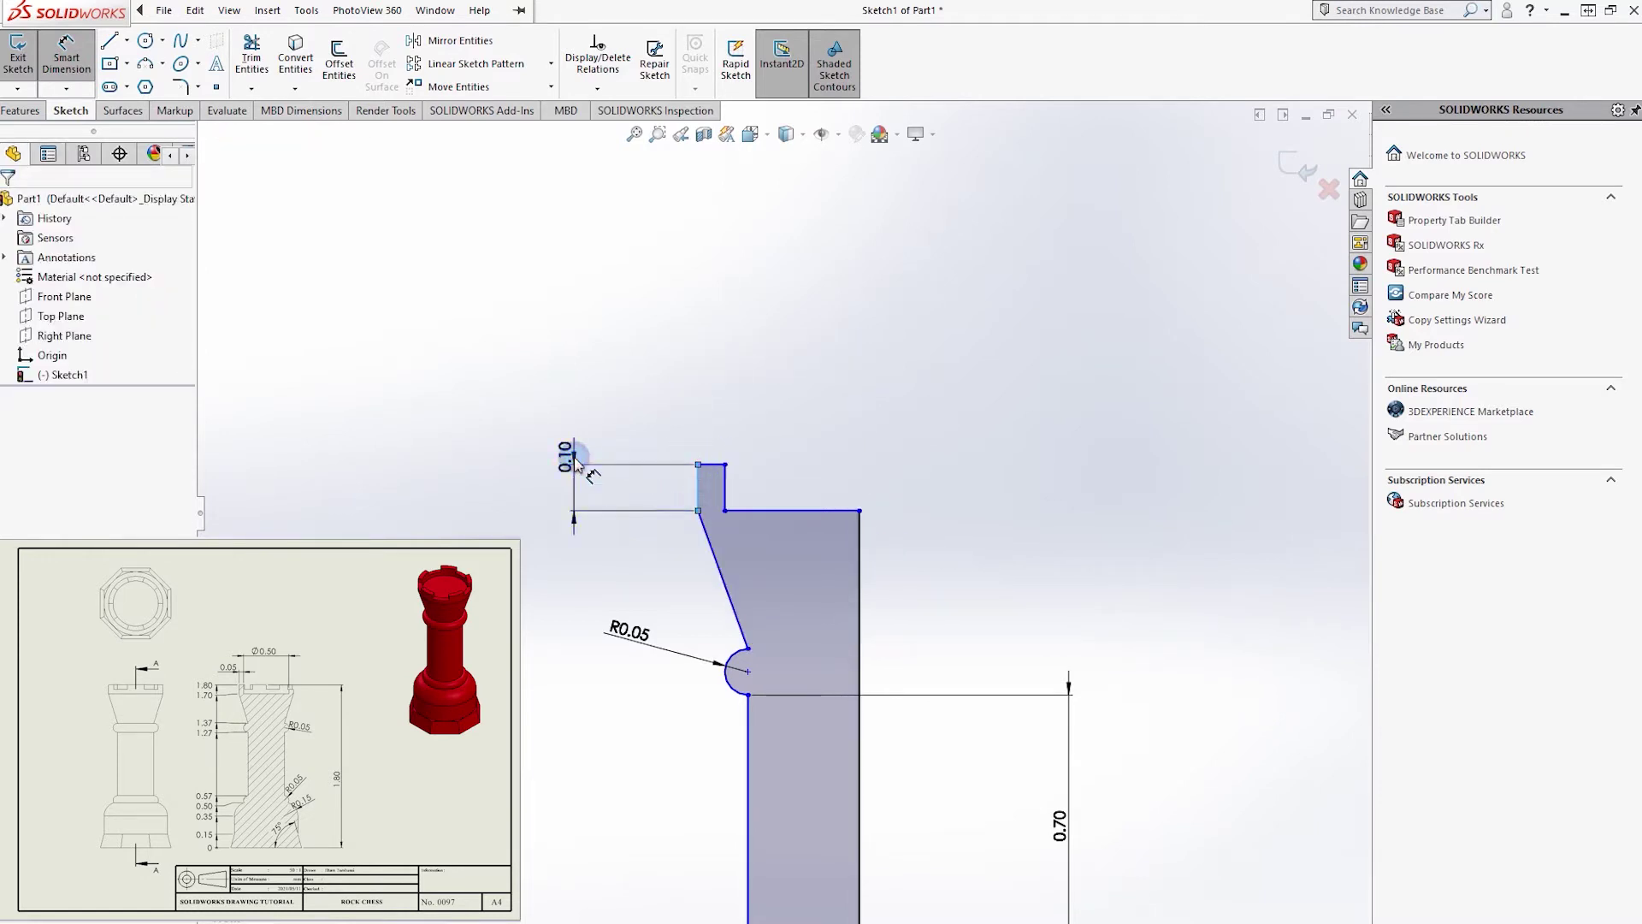
left_click(574, 462)
key("Return")
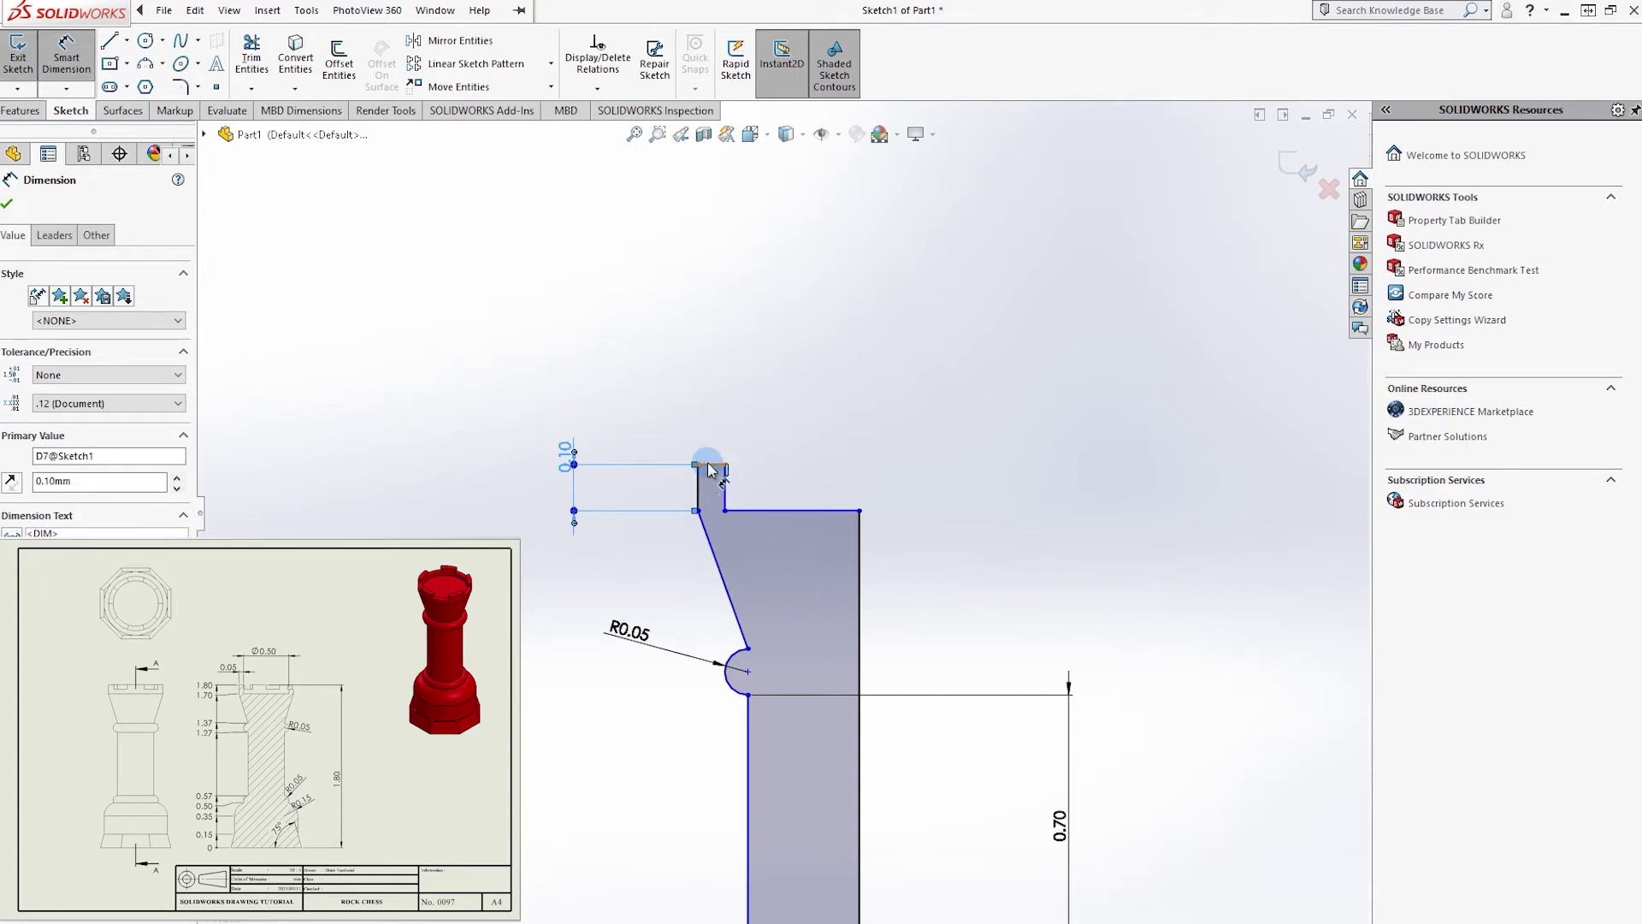
left_click(708, 467)
left_click(668, 379)
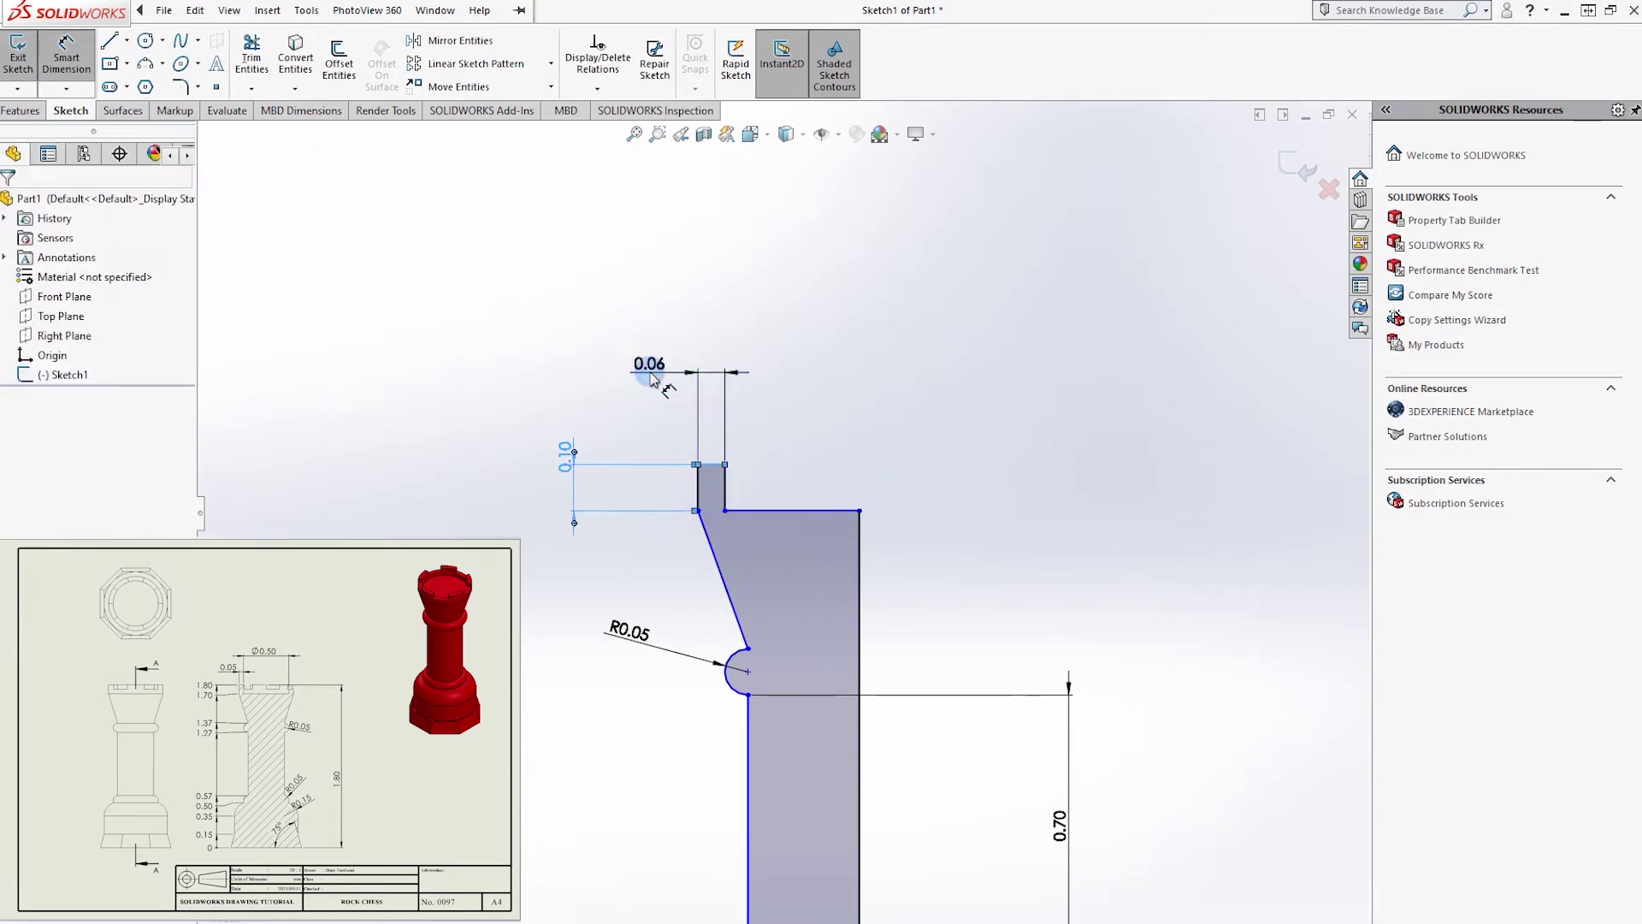
type("0.0")
key("Return")
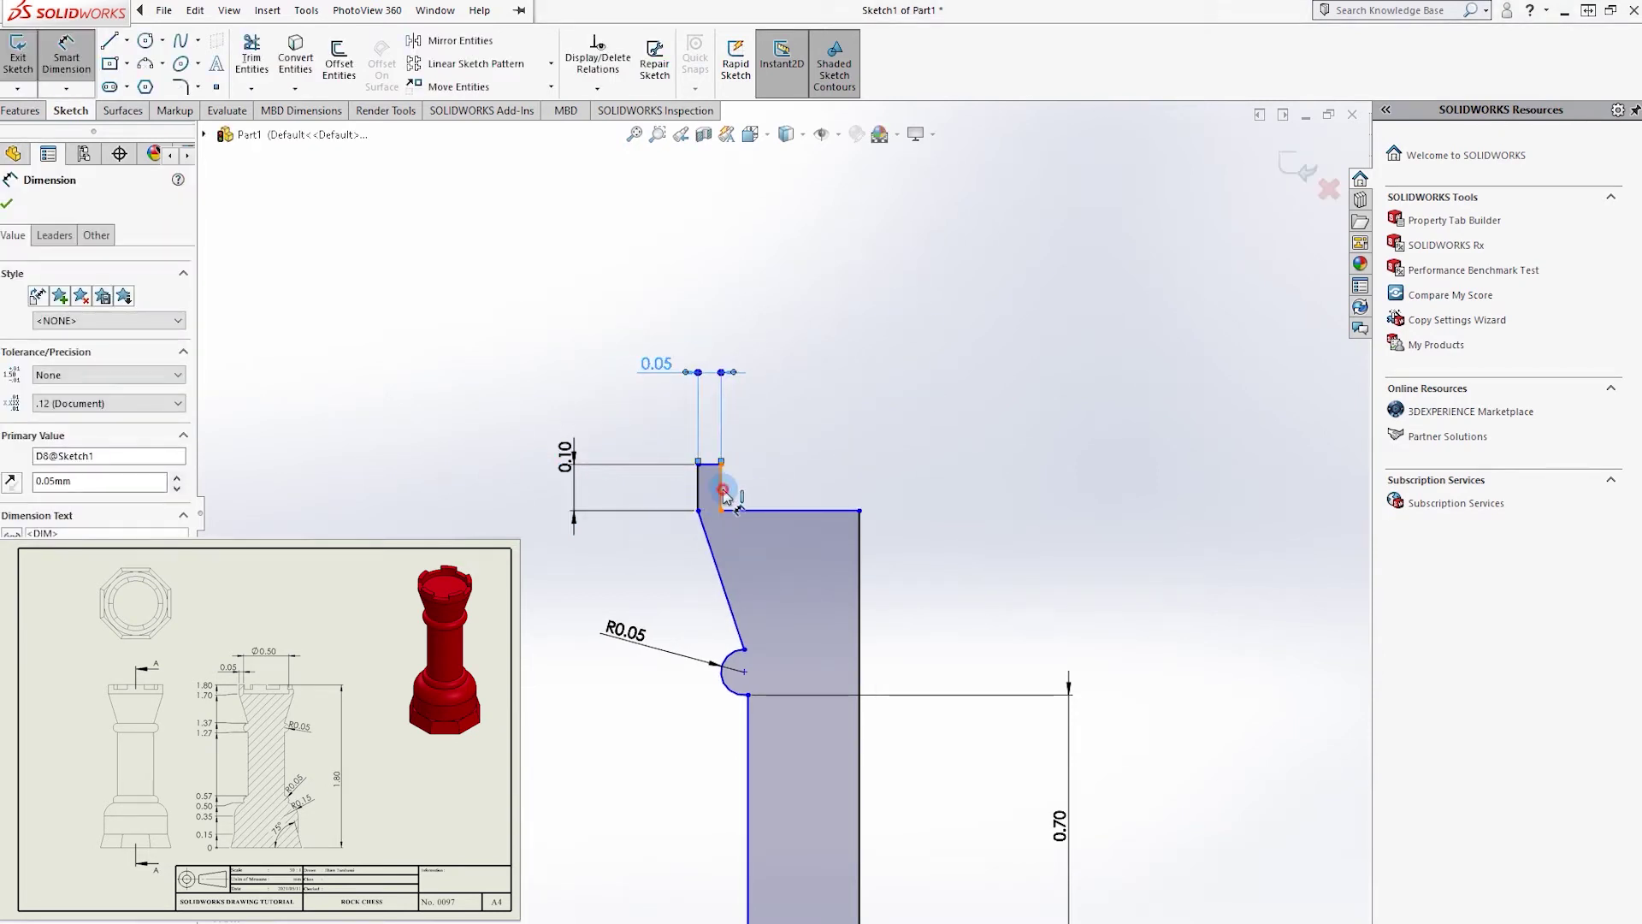
- Cancel a redundant dimension on the step line and select the top edge and slanted-edge corner
left_click(722, 492)
left_click(786, 282)
key("Escape")
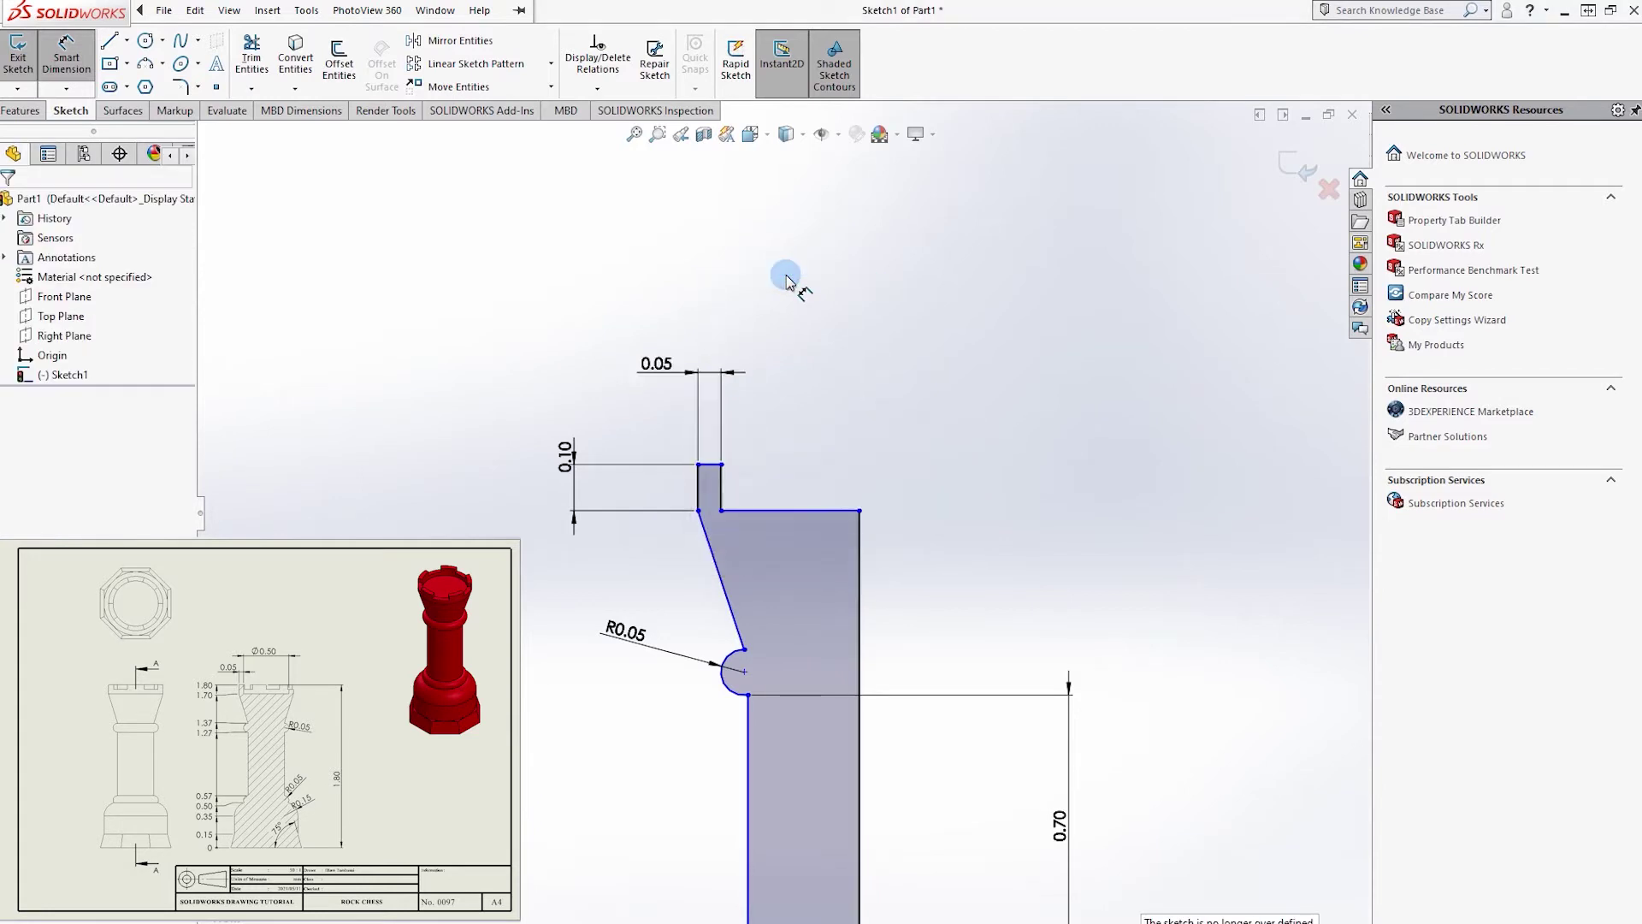
left_click(762, 512)
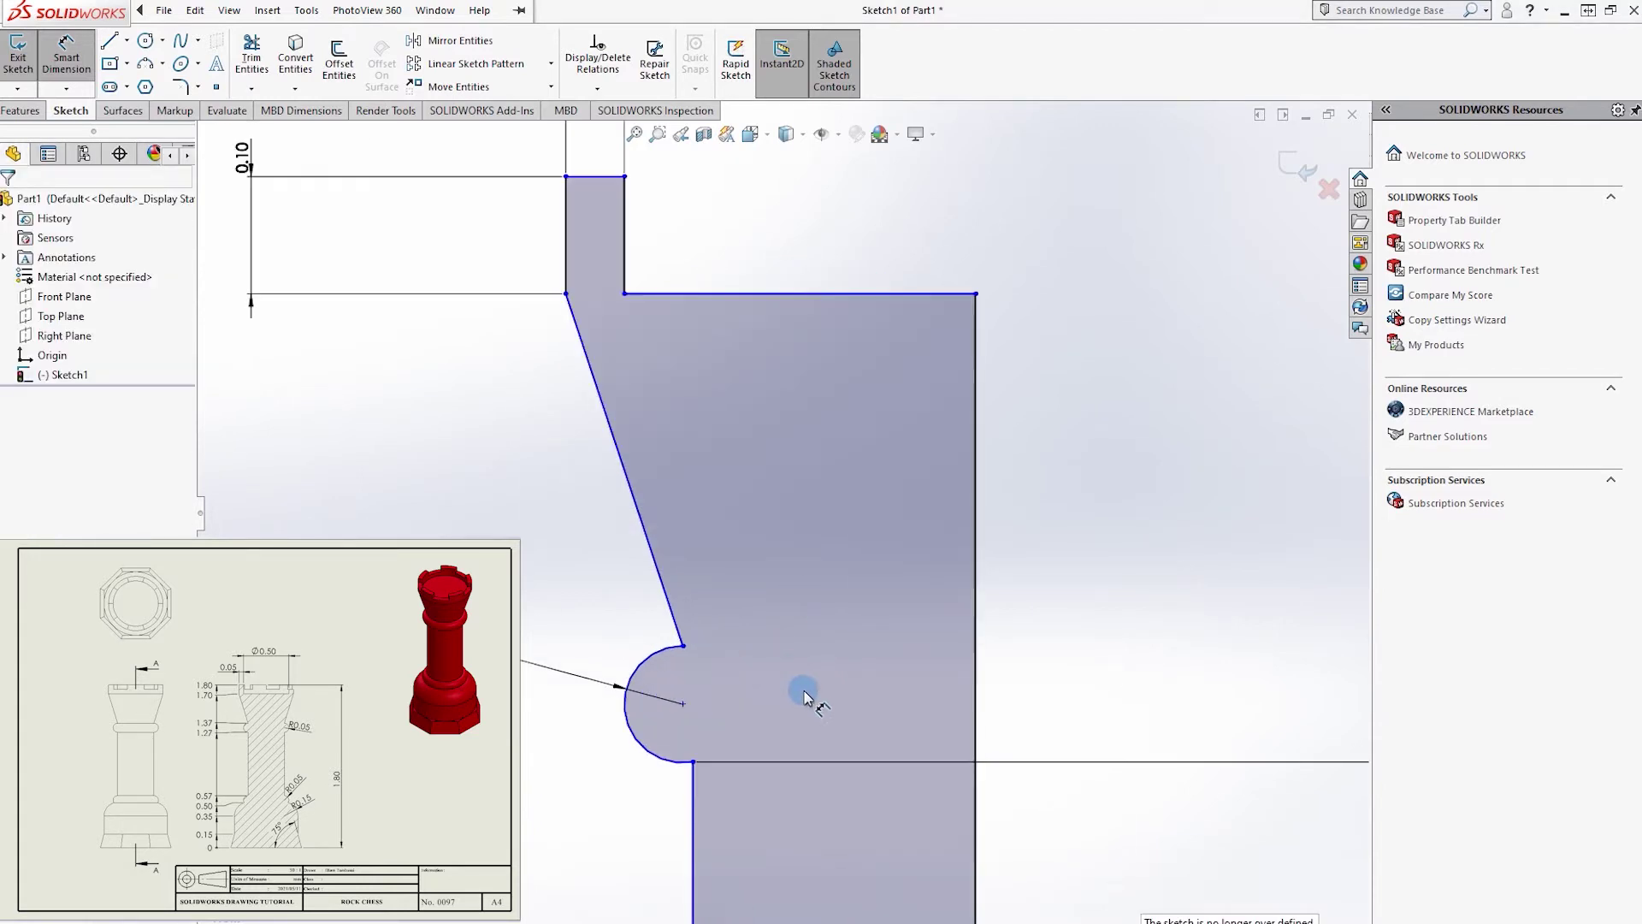
scroll(760, 537, "down", 2)
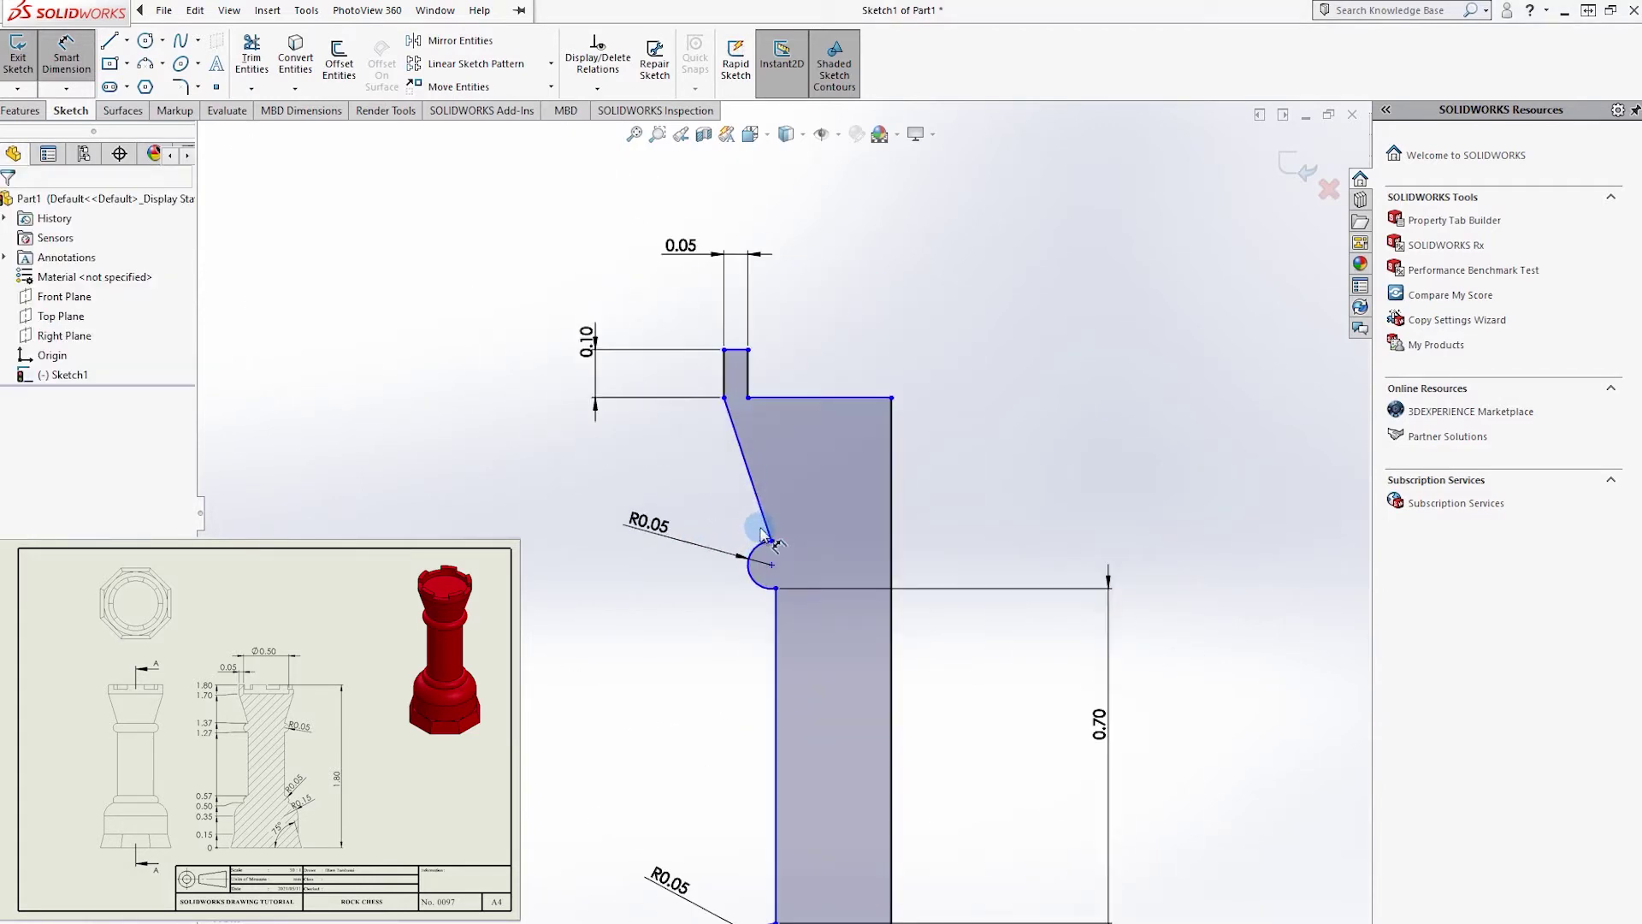
left_click(724, 398)
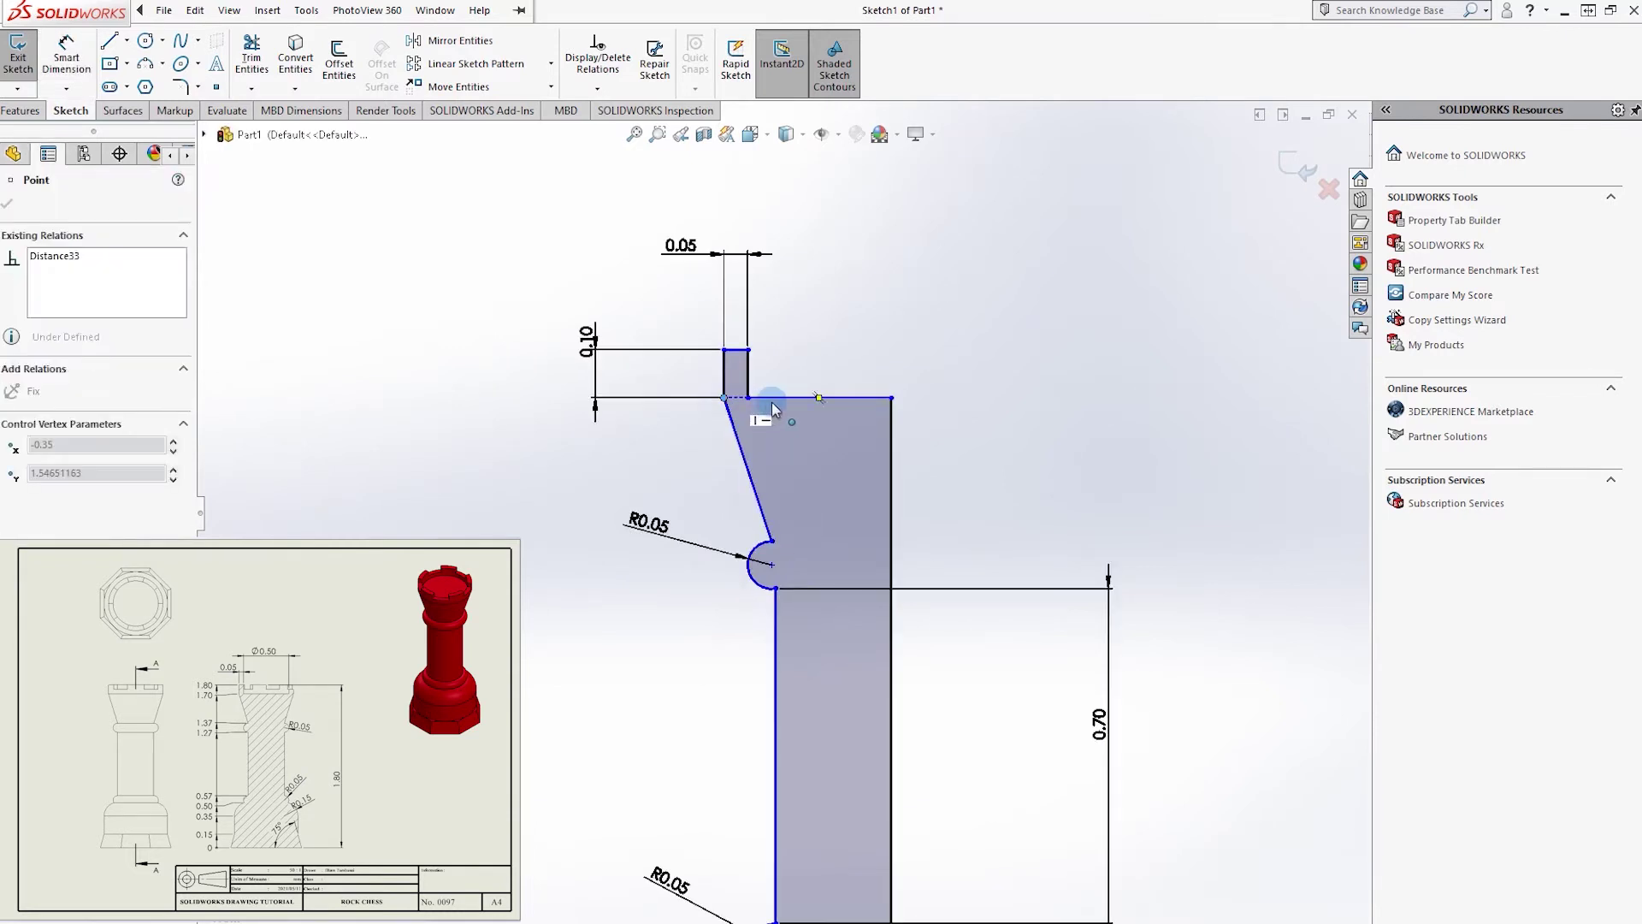
- Delete the top horizontal edge, then undo an invalid zero-distance dimension
left_click(809, 360)
left_click(793, 398)
key("Delete")
key("d")
left_click(748, 398)
left_click(891, 397)
left_click(855, 265)
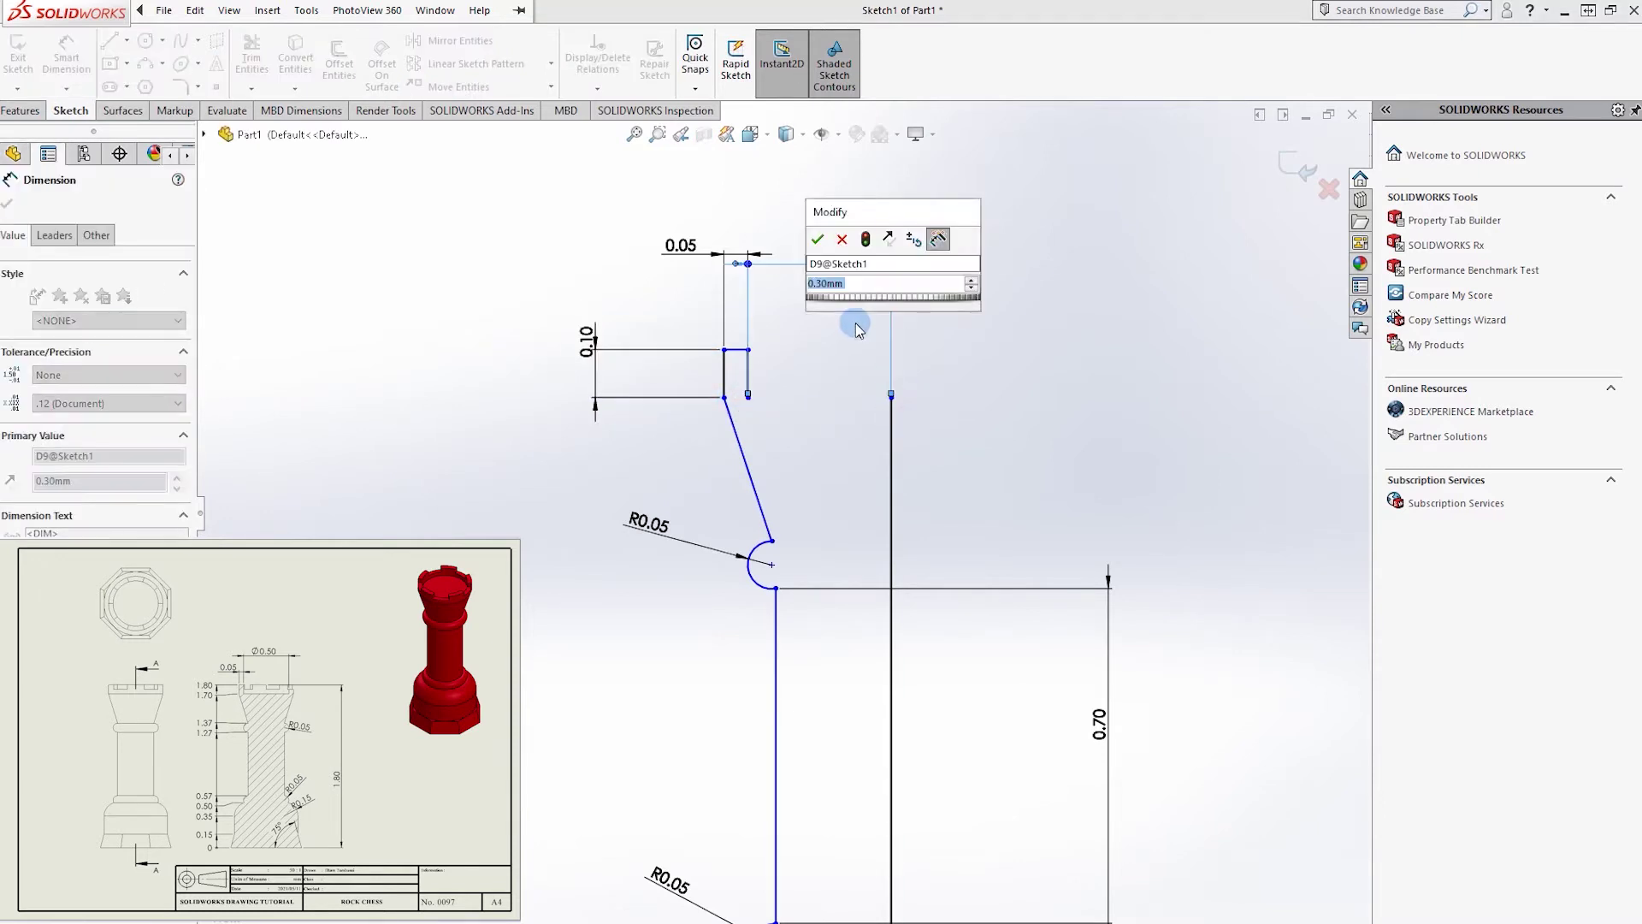
key("Return")
key("Return")
key("ctrl+z")
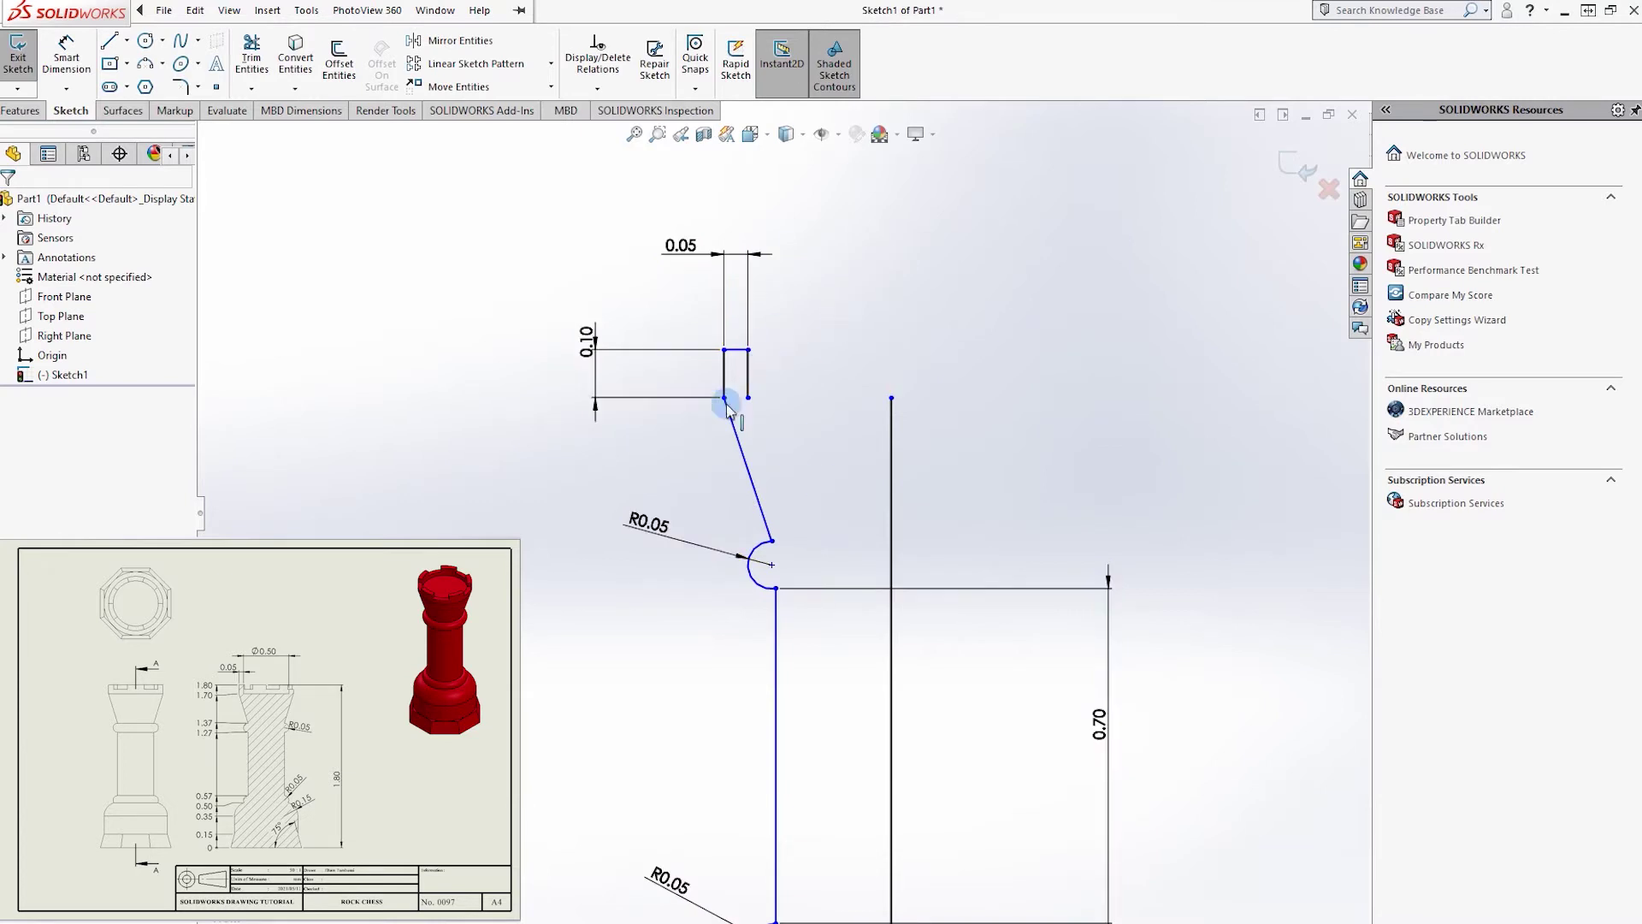
- Draw a new top edge from the vertical line to the step and dimension it 0.25
left_click(109, 49)
left_click(891, 397)
left_click(772, 398)
key("Escape")
left_click(66, 55)
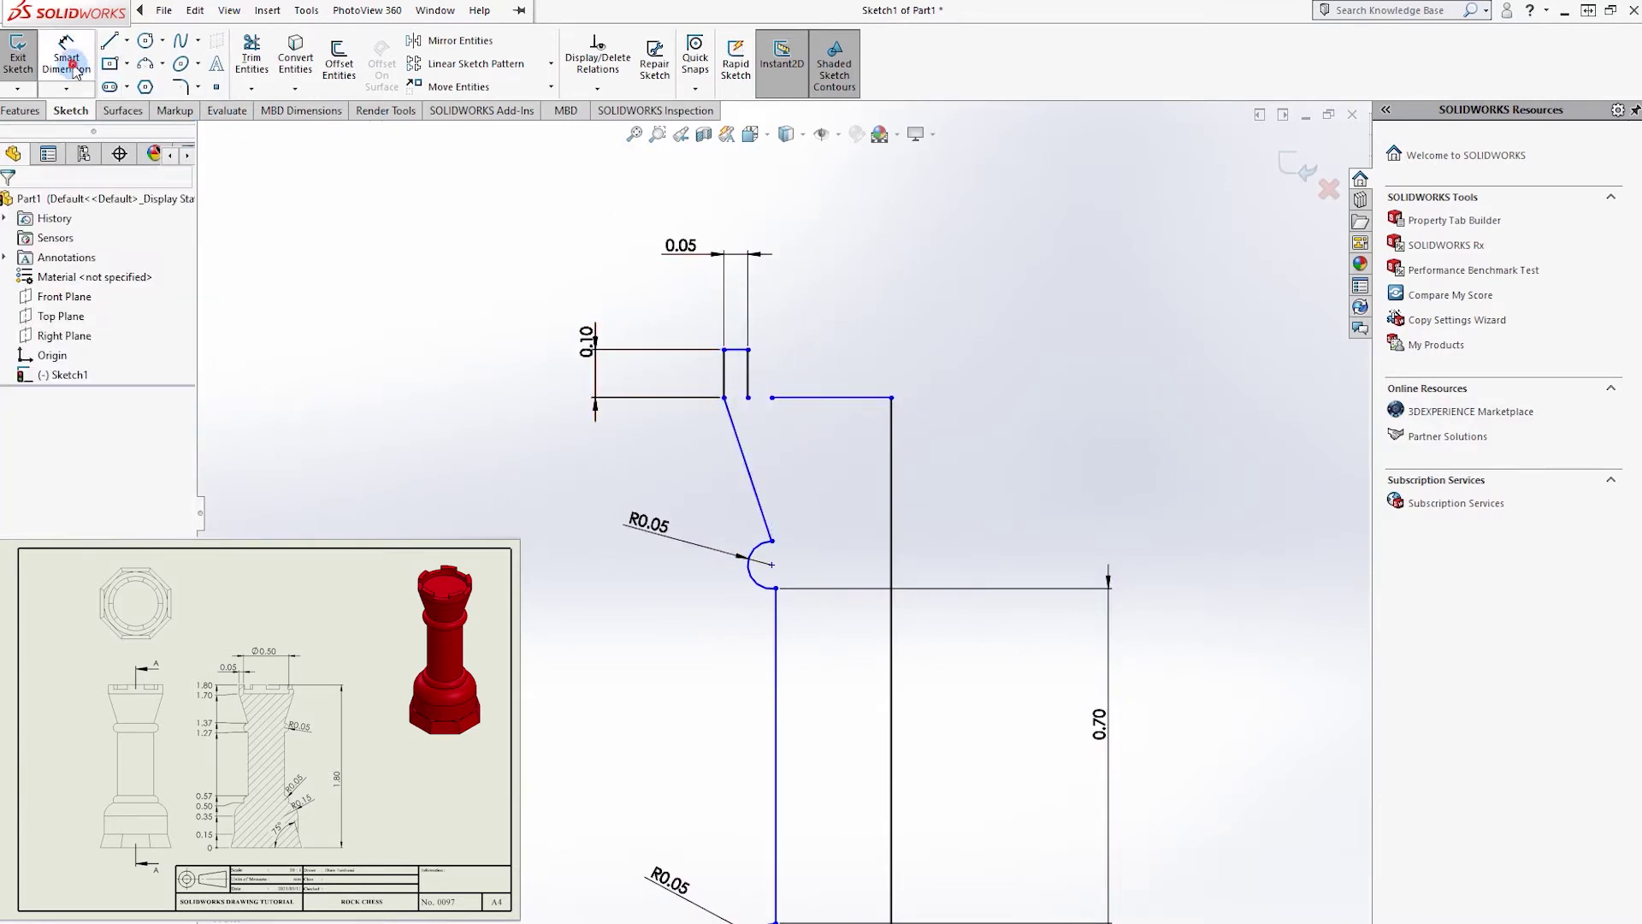
left_click(830, 398)
left_click(1035, 389)
type("0.2")
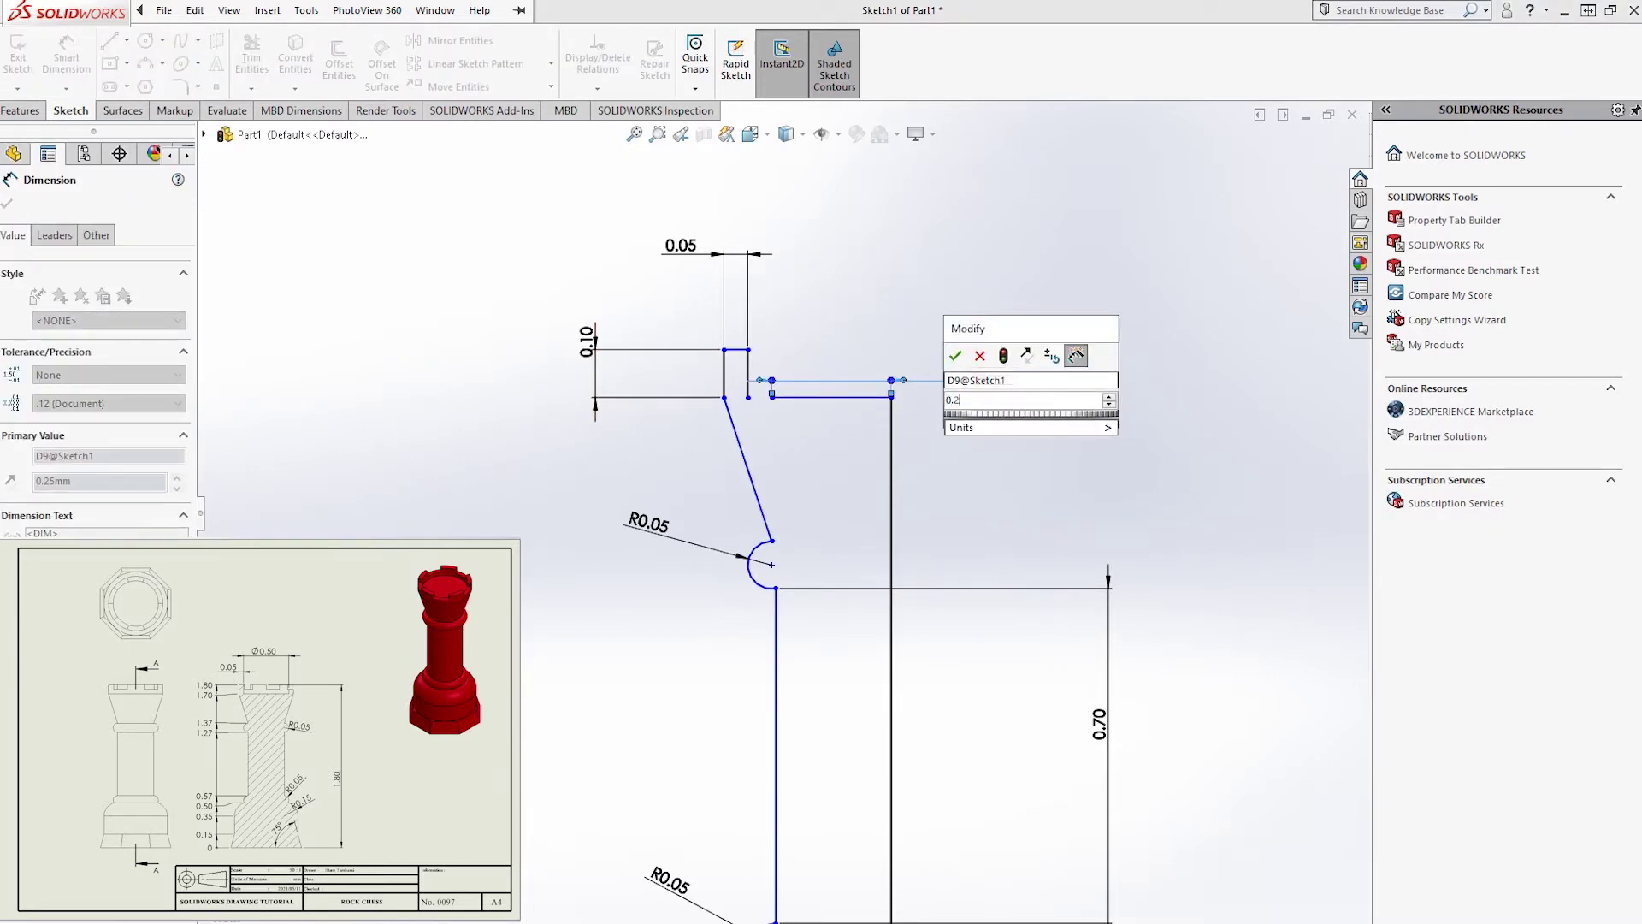
left_click(970, 377)
key("Escape")
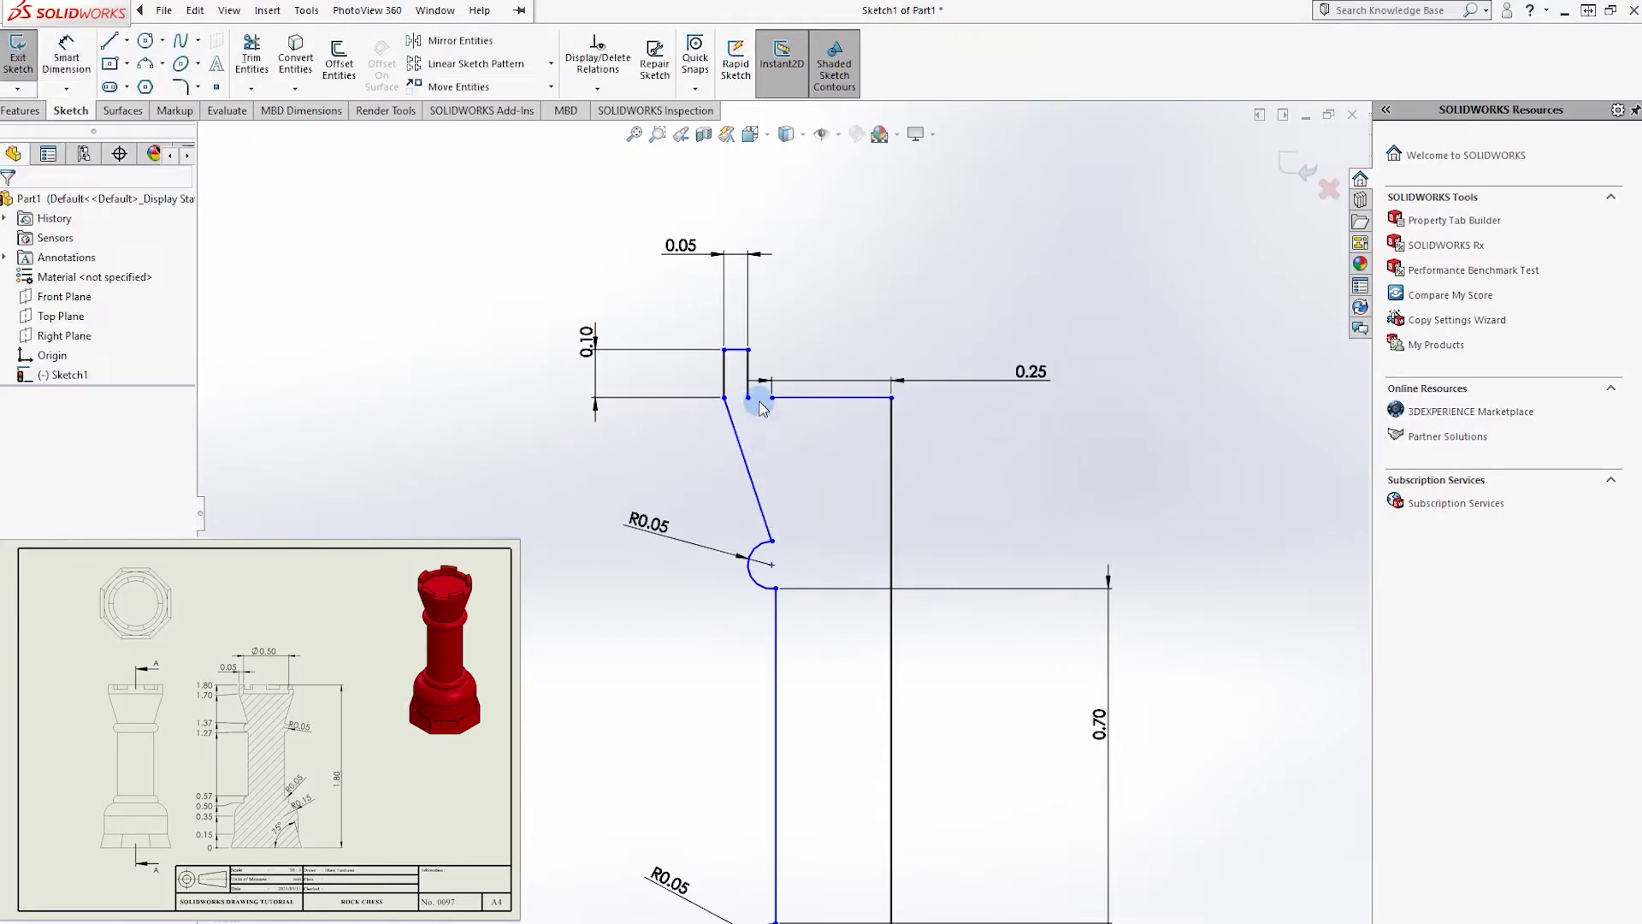
scroll(776, 431, "down", 2)
key("Return")
- Delete the slanted line and dimension the notch gap as 0.05
left_click(716, 510)
key("Delete")
key("d")
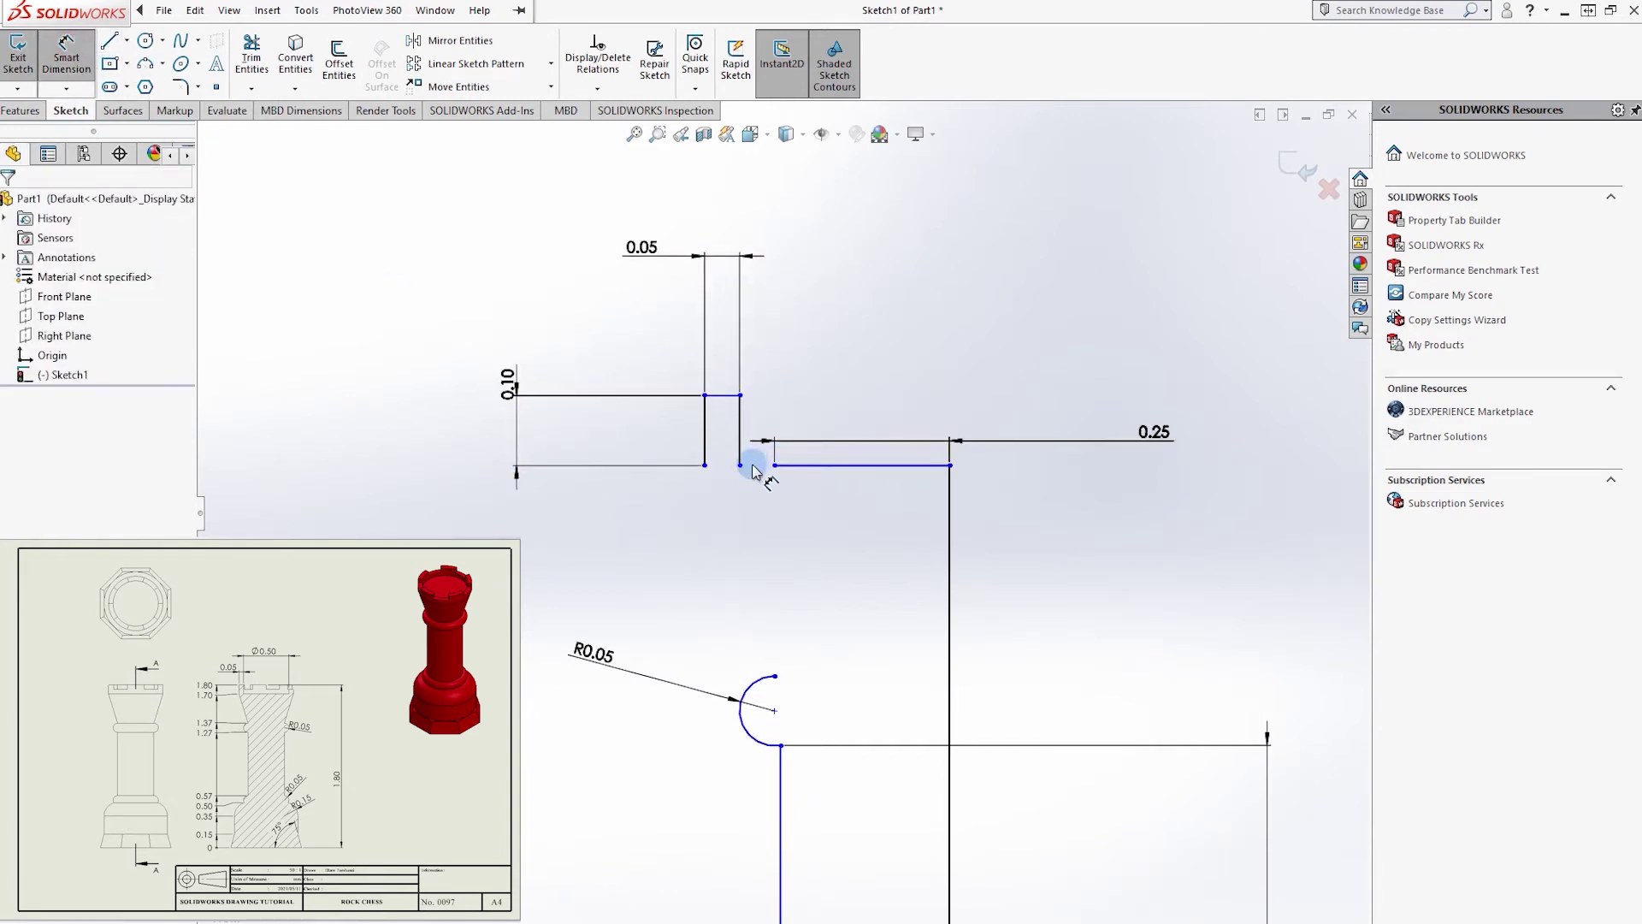
left_click(753, 471)
left_click(718, 295)
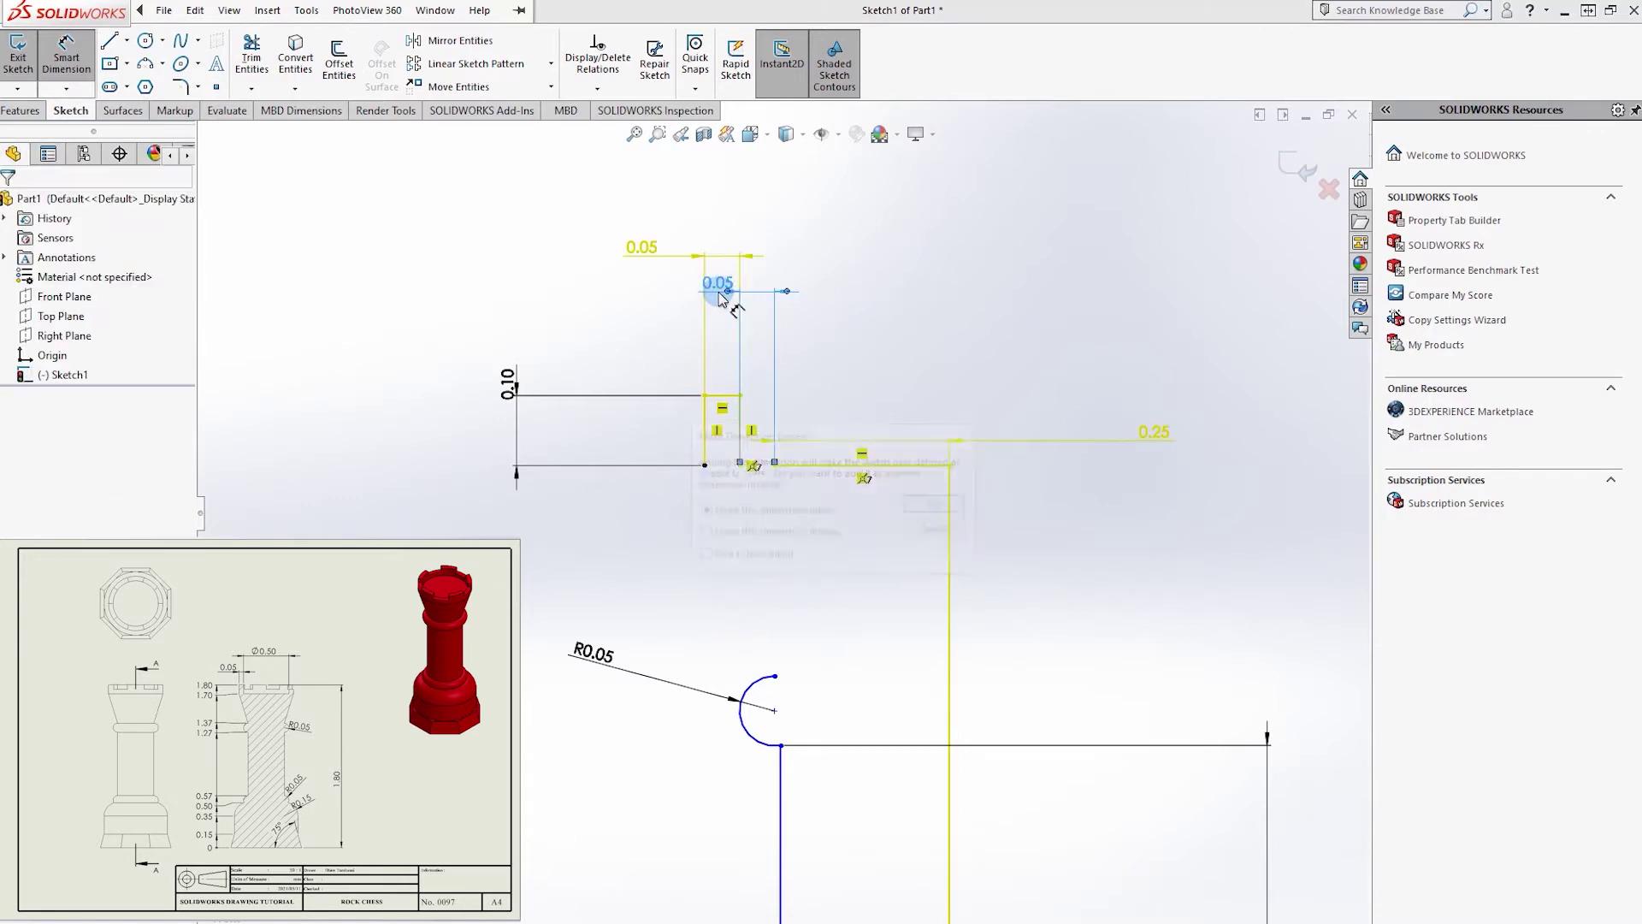
left_click(643, 248)
key("Return")
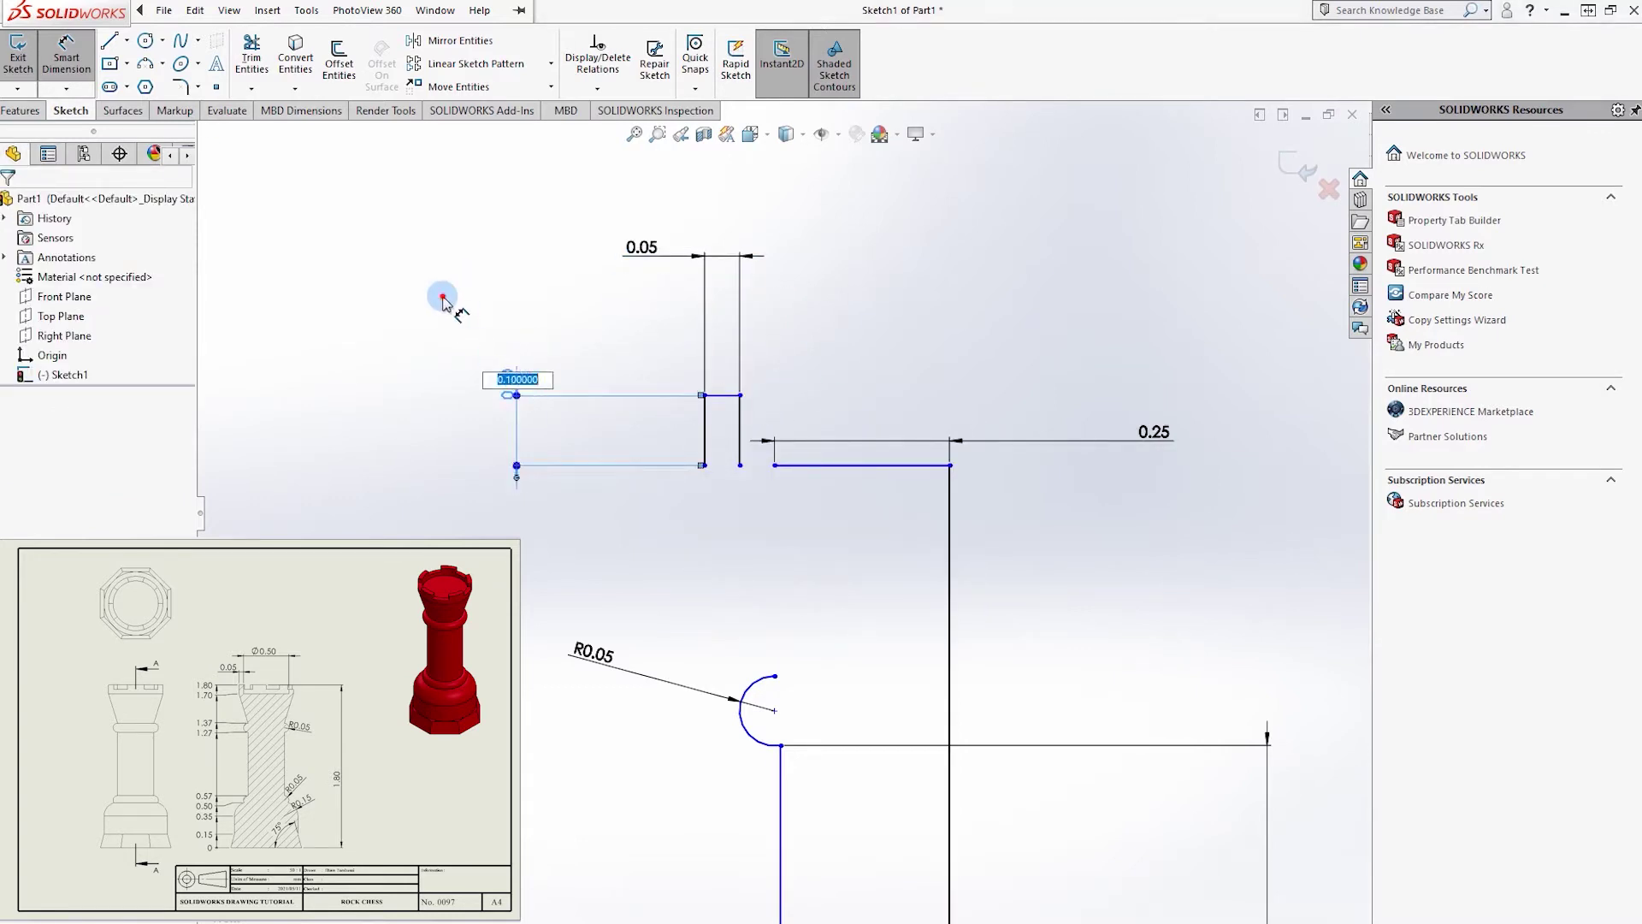
- Delete the vertical notch line together with its dimensions
left_click(705, 427)
key("Delete")
left_click(721, 485)
left_click(740, 402)
key("Delete")
left_click(721, 486)
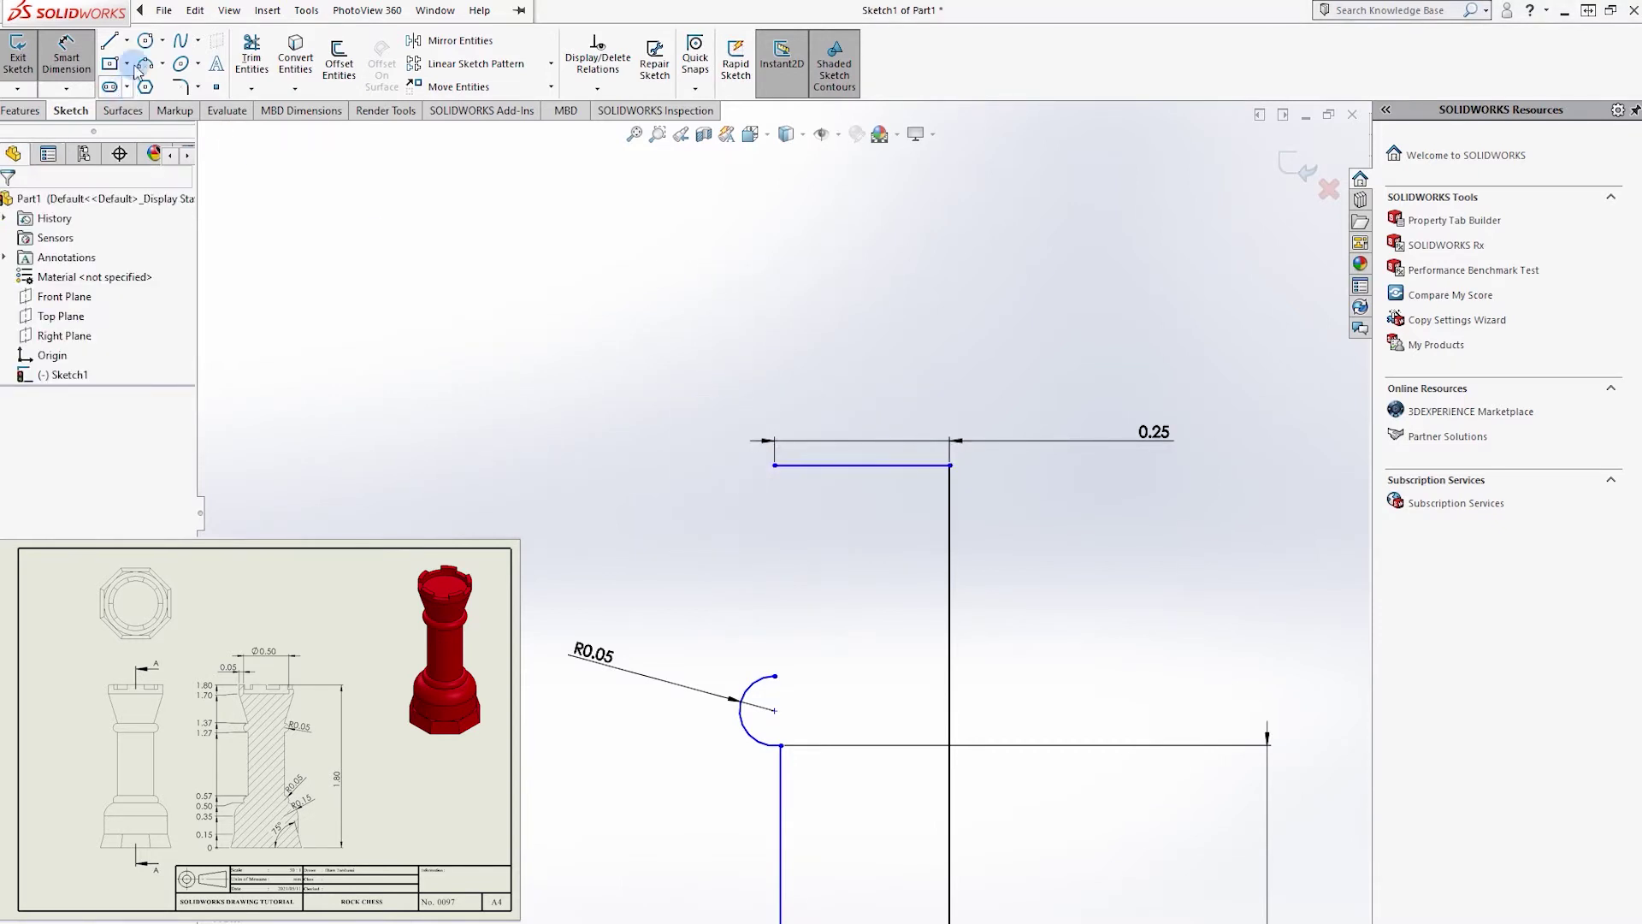
- Redraw the notch's top and left edges and the slanted line down to the arc
left_click(775, 395)
left_click(704, 395)
left_click(704, 504)
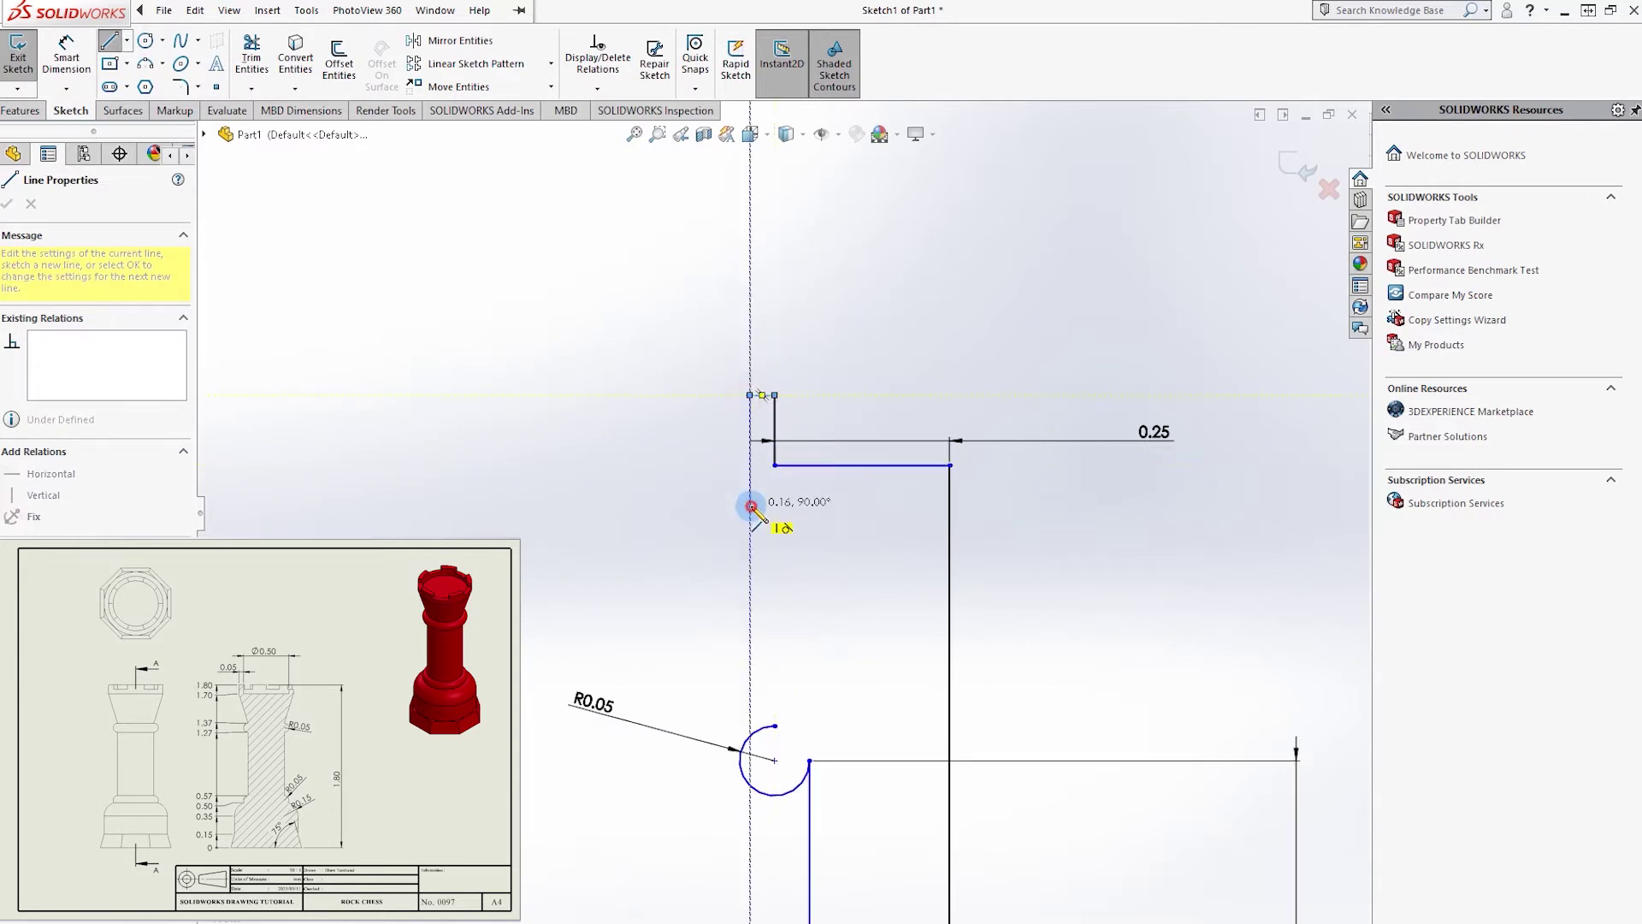
double_click(809, 707)
- Replace the old arc with a new three-point arc that closes the contour
left_click(746, 737)
key("Delete")
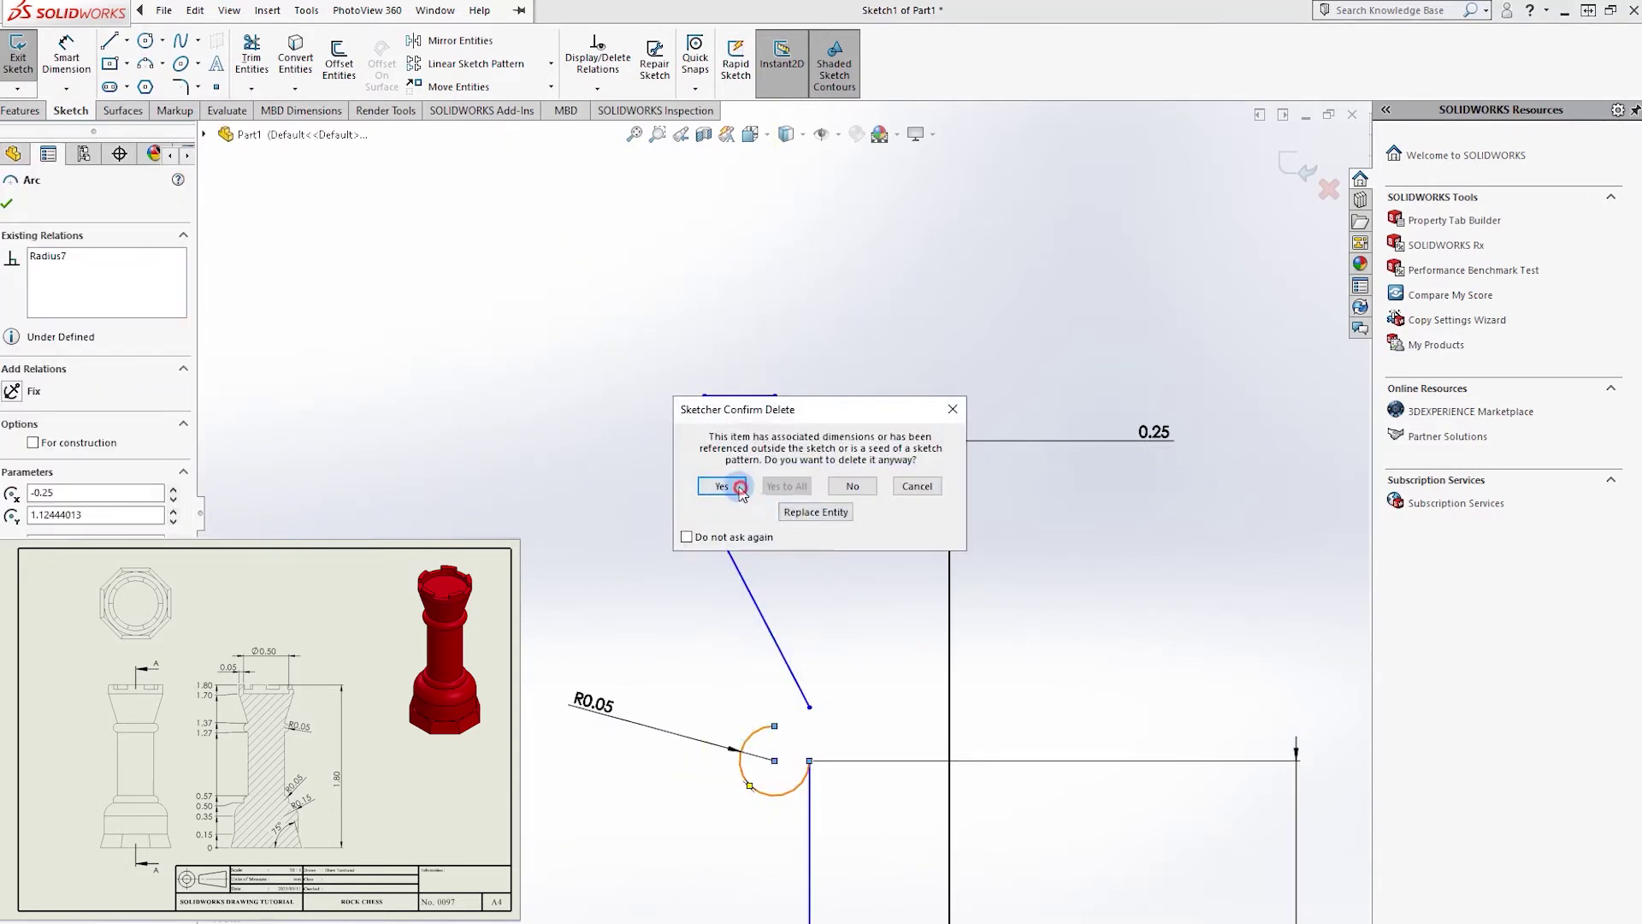
left_click(722, 481)
left_click(147, 88)
left_click(810, 759)
left_click(786, 737)
- Dimension the new arc's radius as 0.05
left_click(69, 54)
left_click(781, 741)
left_click(694, 752)
type("0.05")
key("Return")
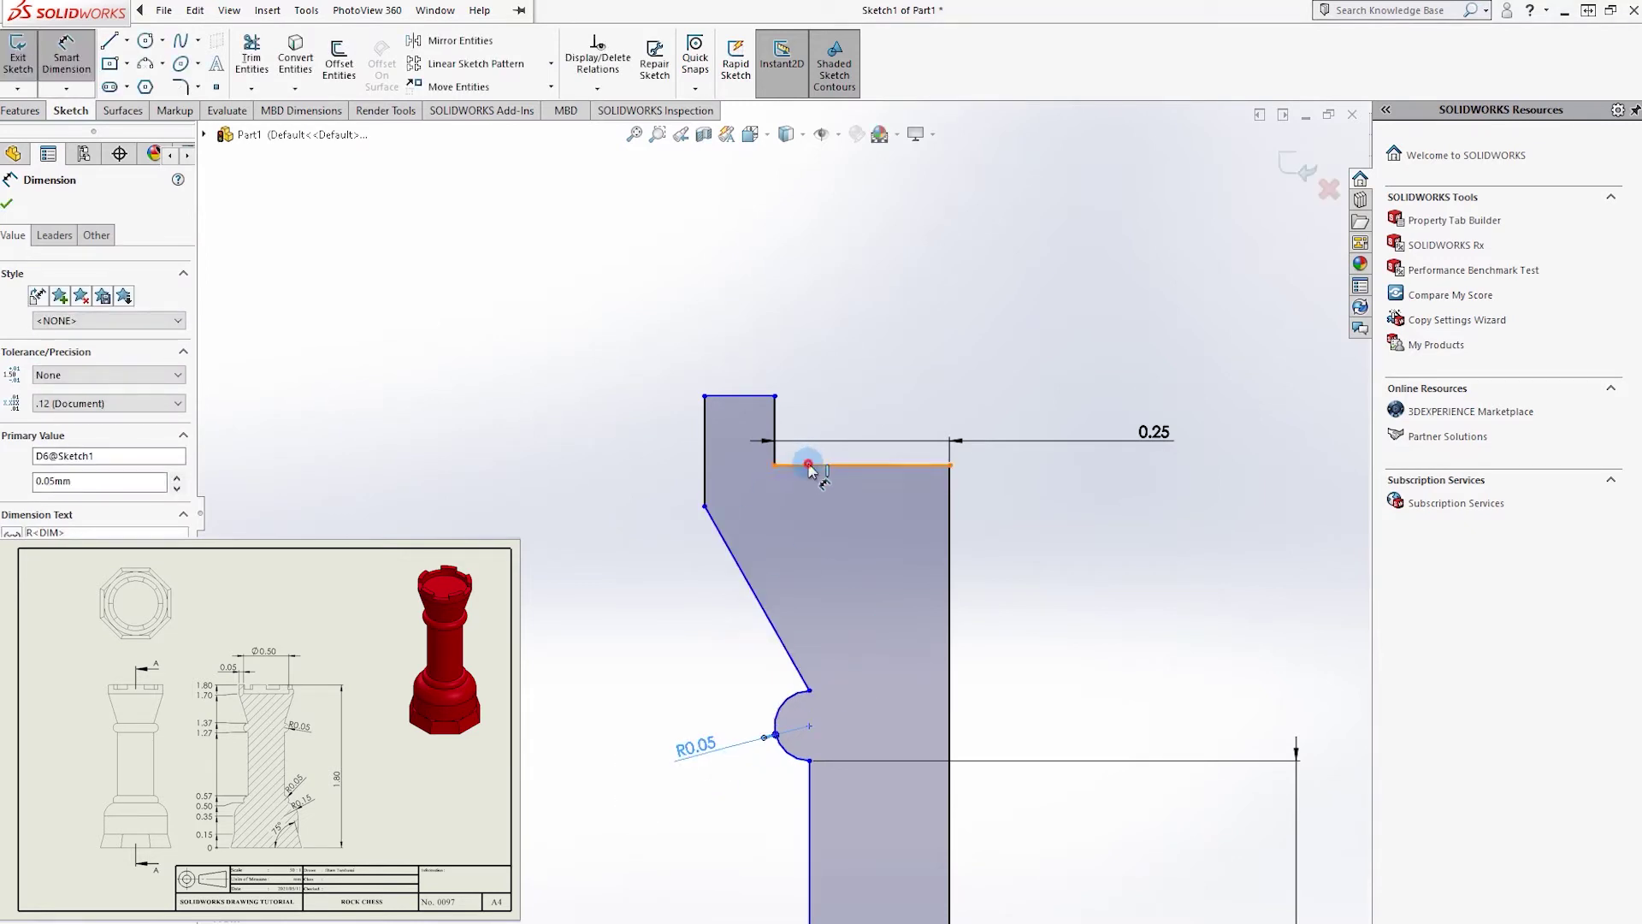
- Dimension the step 0.10 high and set a 0 offset between the step corners
left_click(808, 469)
key("Escape")
left_click(715, 412)
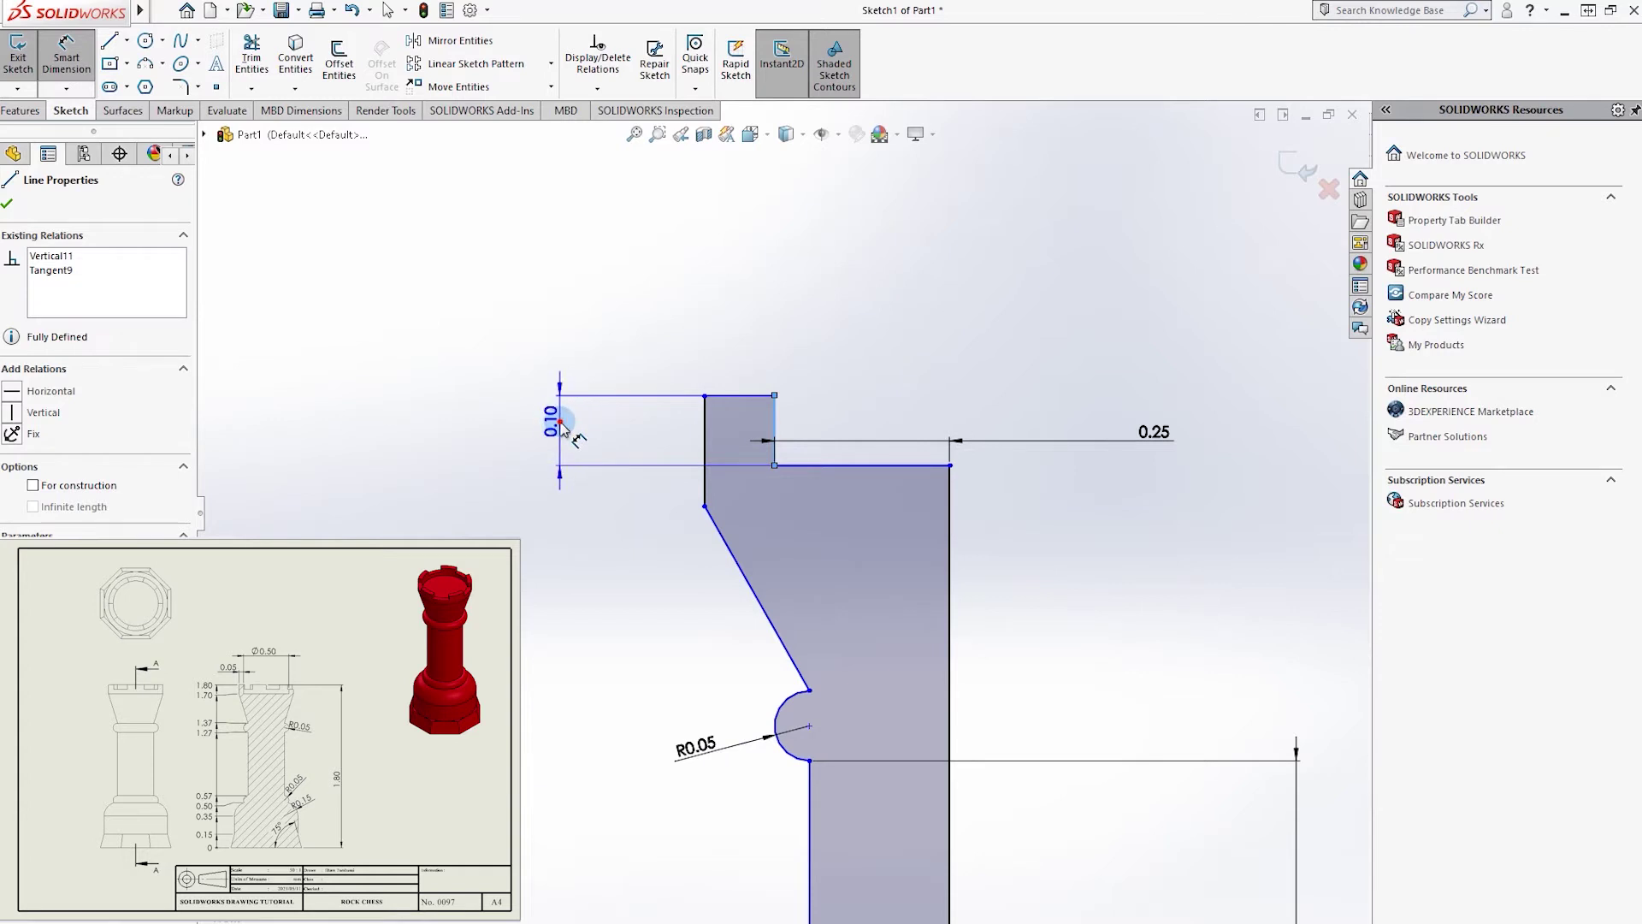
left_click(561, 425)
key("Return")
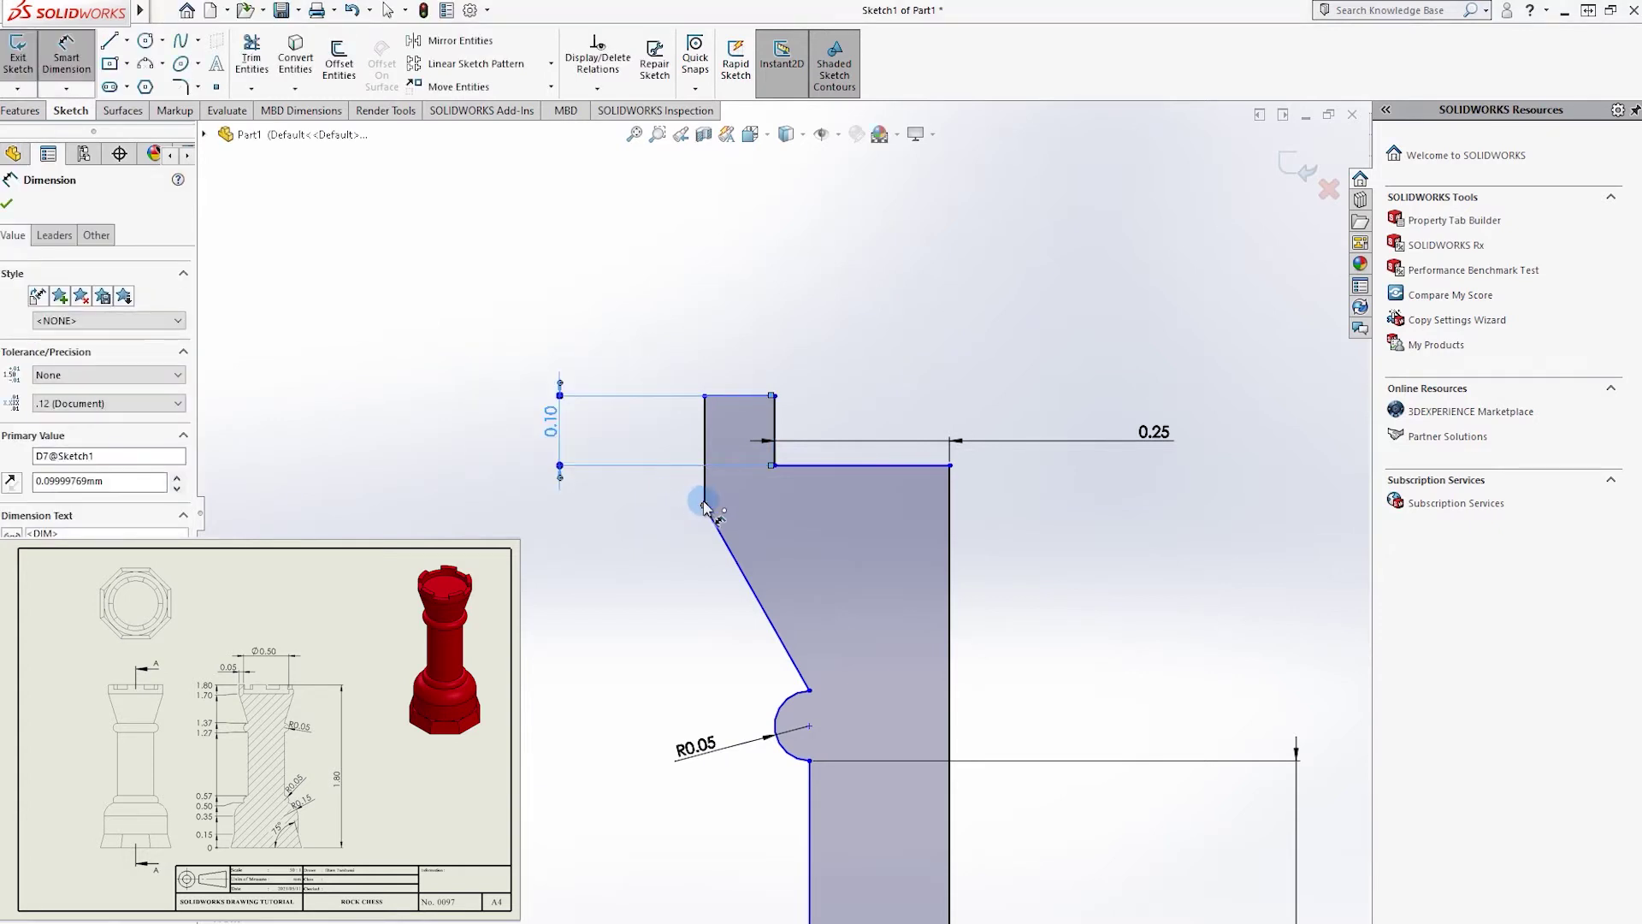
left_click(773, 464)
left_click(605, 469)
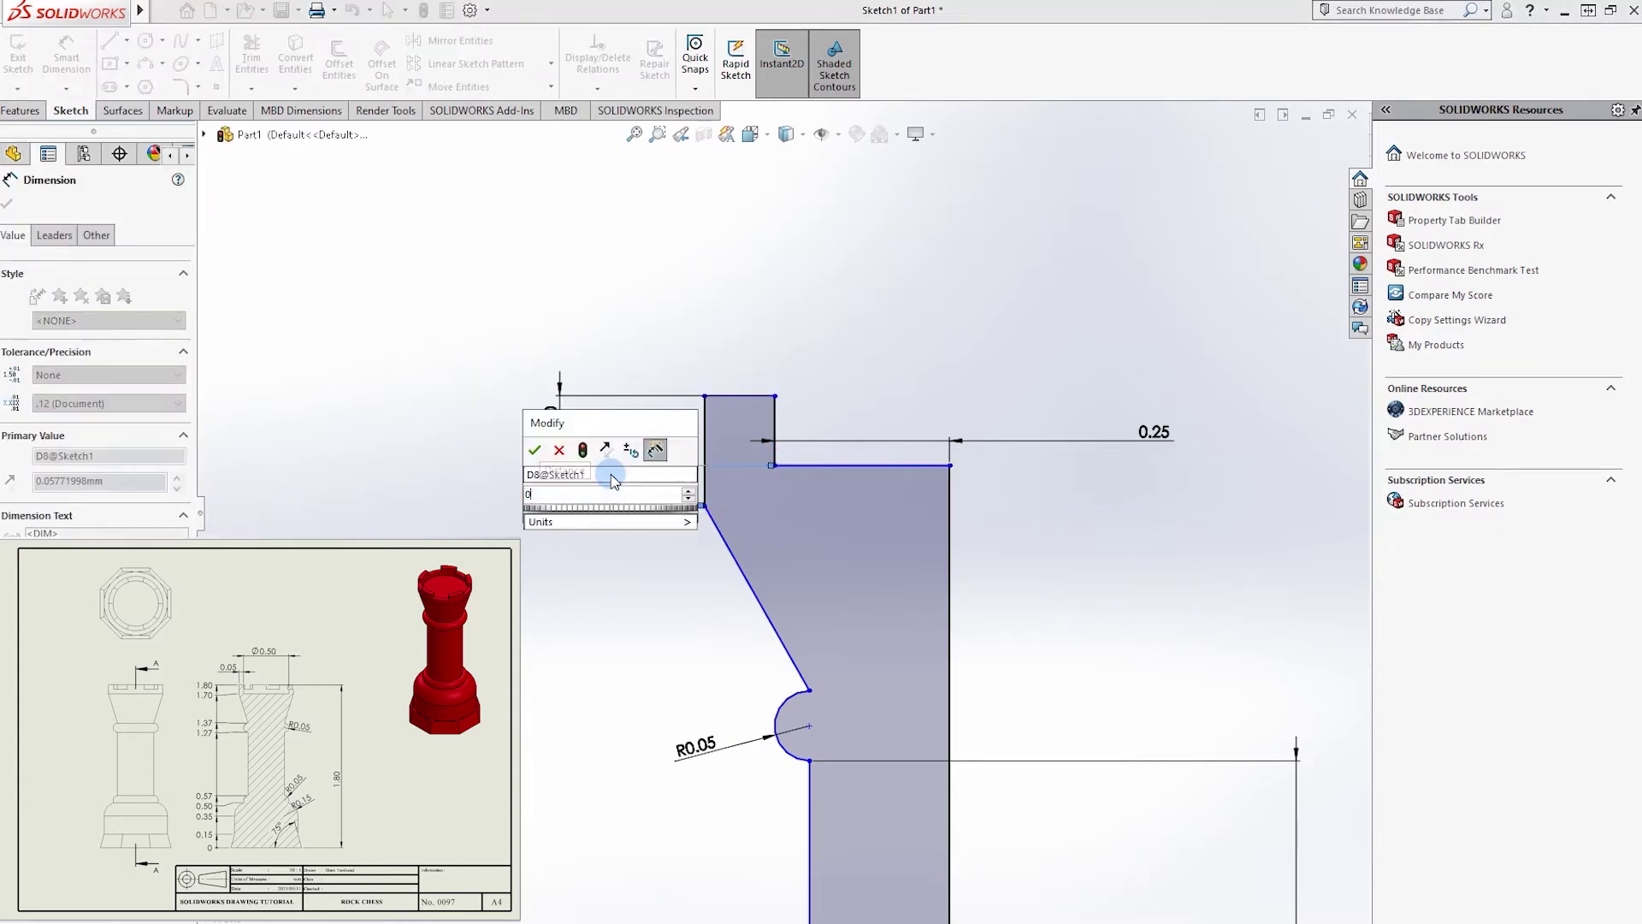
type("0")
key("Return")
- Add a width dimension across the step, then delete the resulting driven 0.10 value
left_click(706, 425)
left_click(774, 427)
left_click(752, 330)
key("Return")
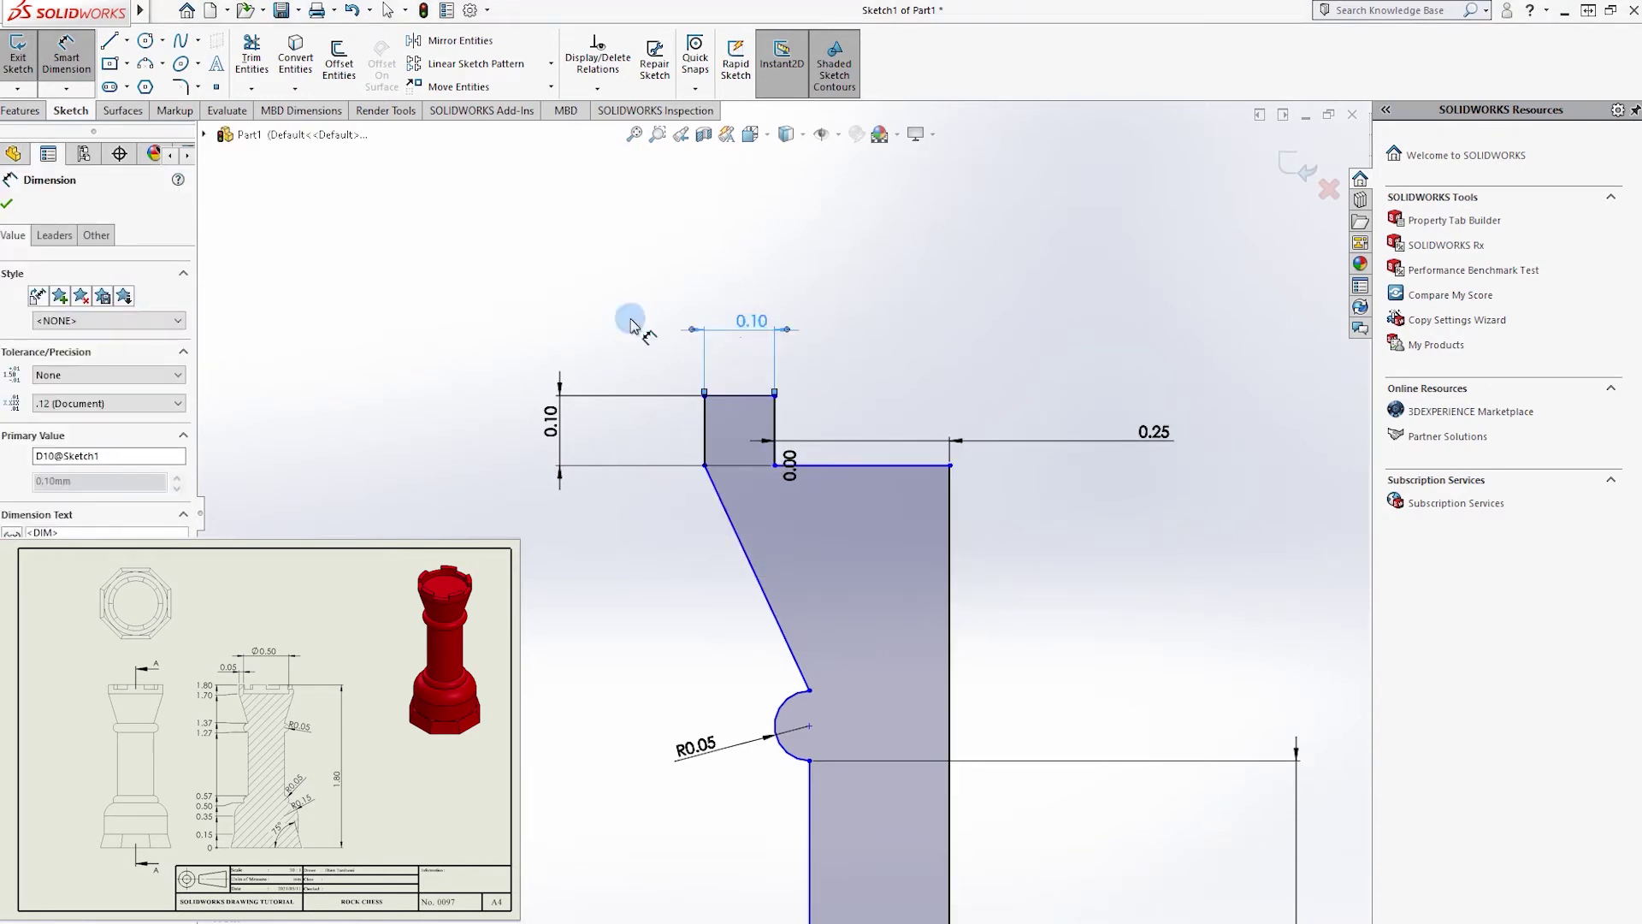
double_click(751, 325)
left_click(927, 485)
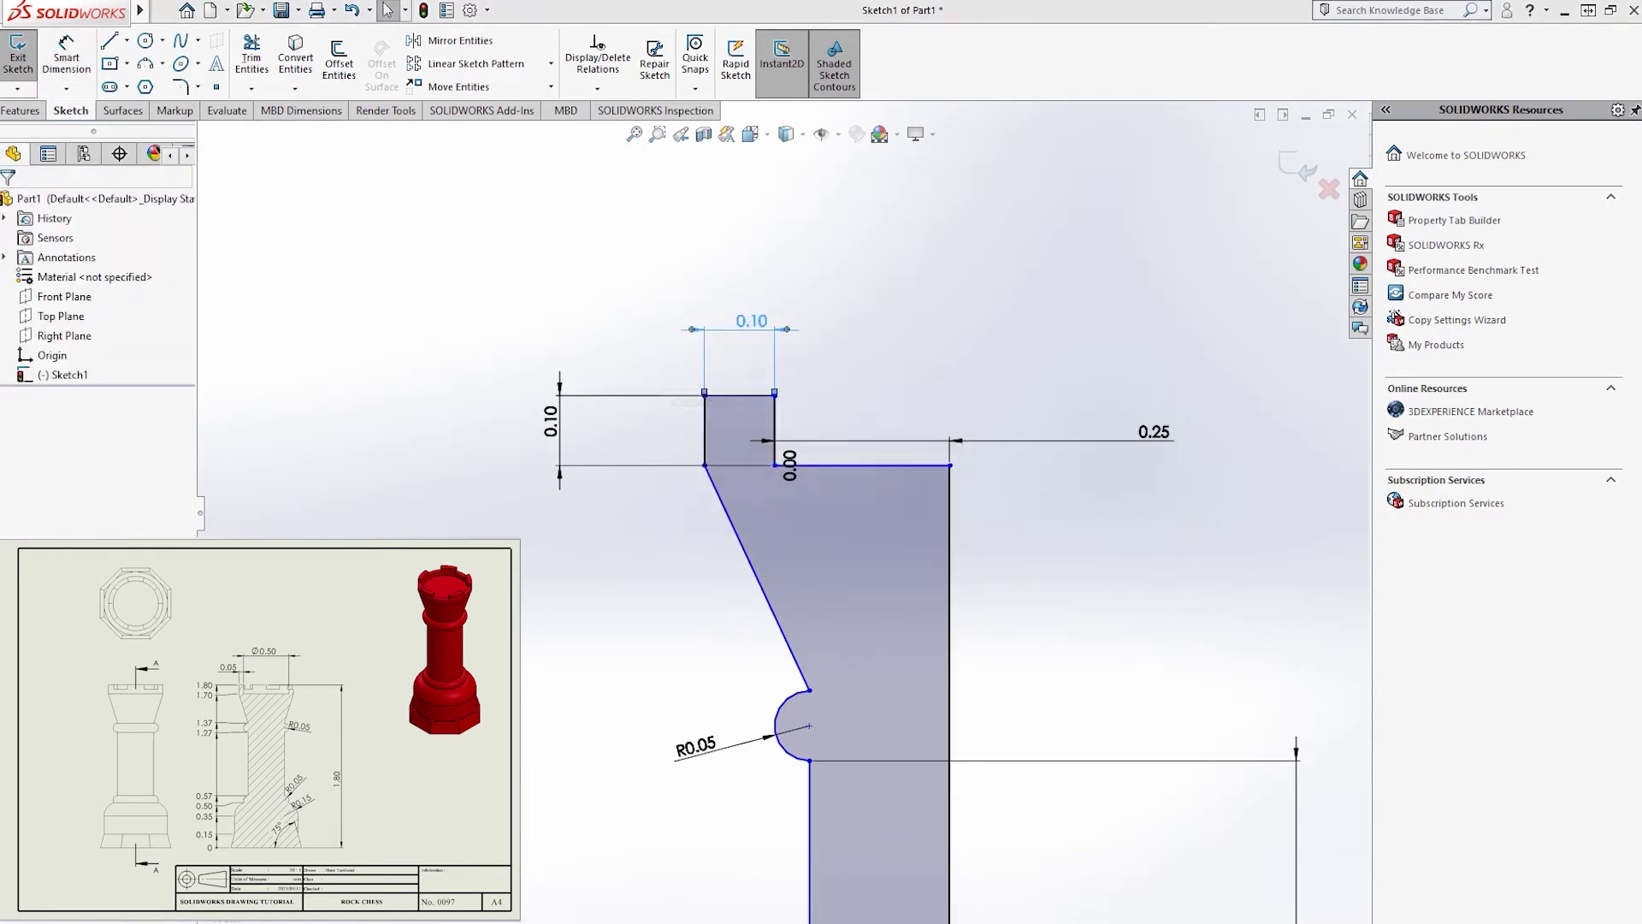
key("Delete")
- Dimension the step's width from its vertical line as 0.05
left_click(706, 425)
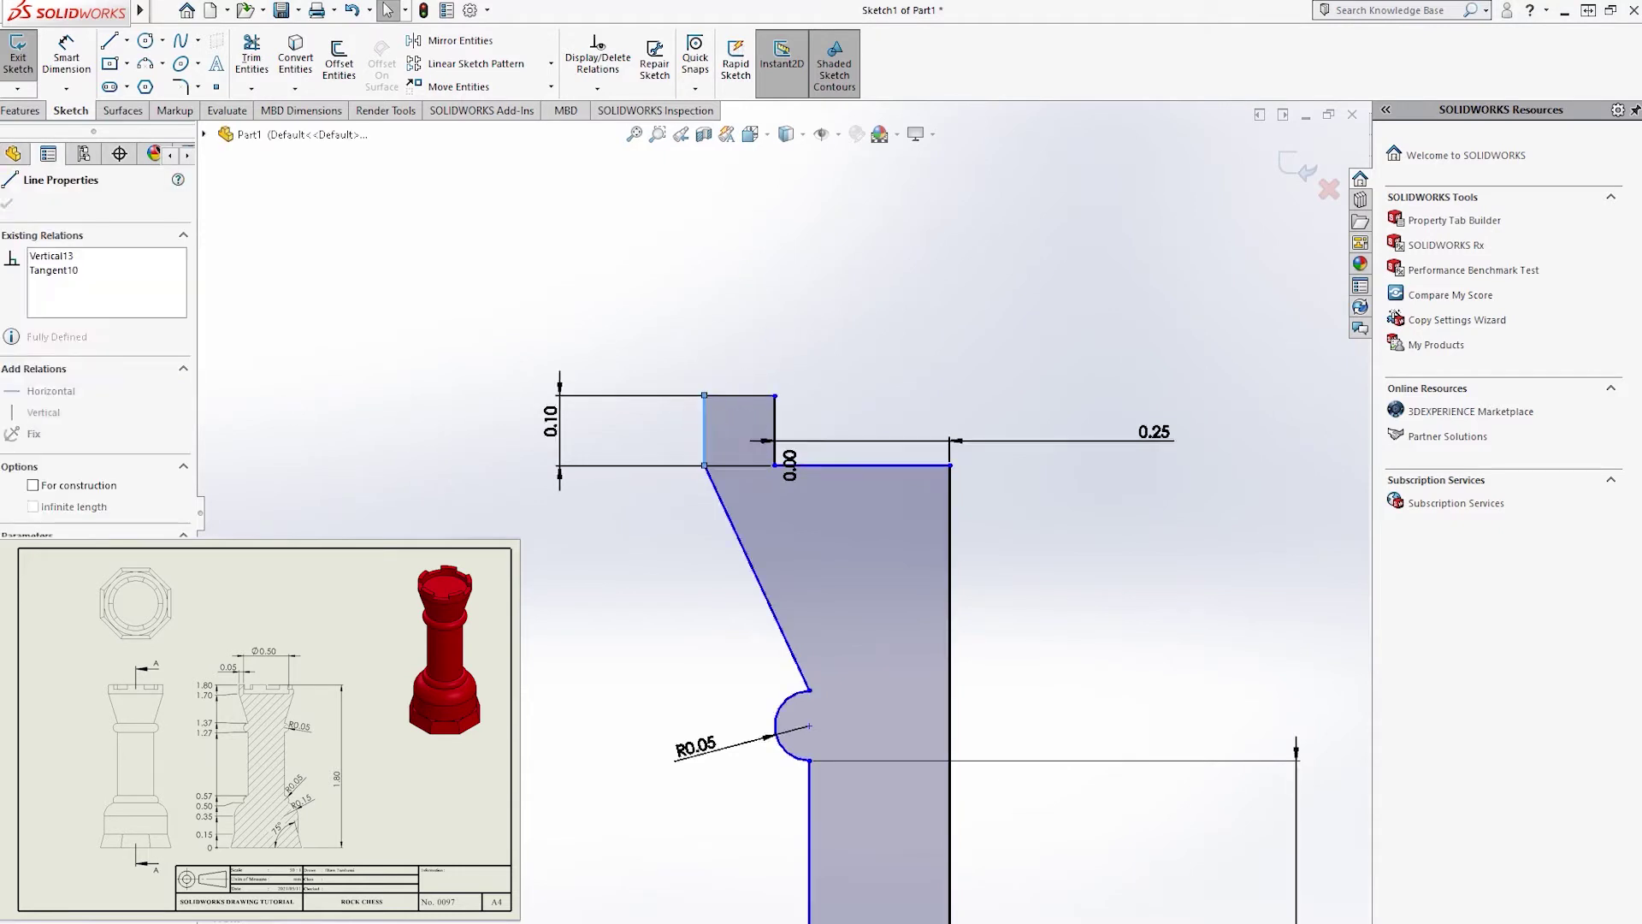
scroll(778, 510, "down", 5)
scroll(752, 491, "down", 3)
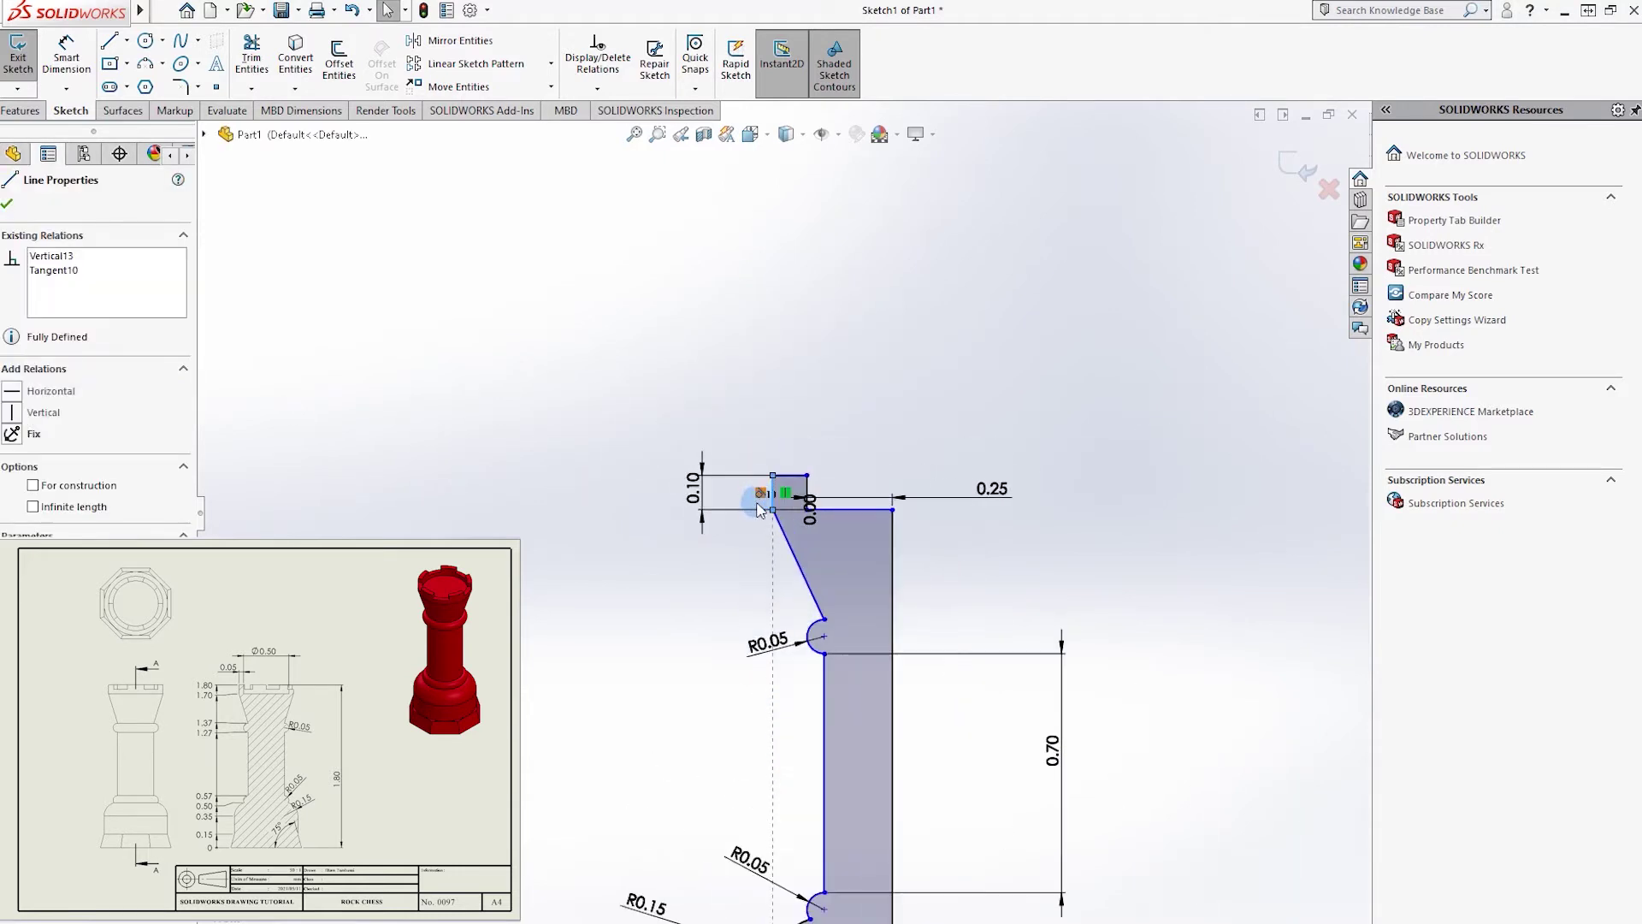
key("Escape")
left_click(790, 493)
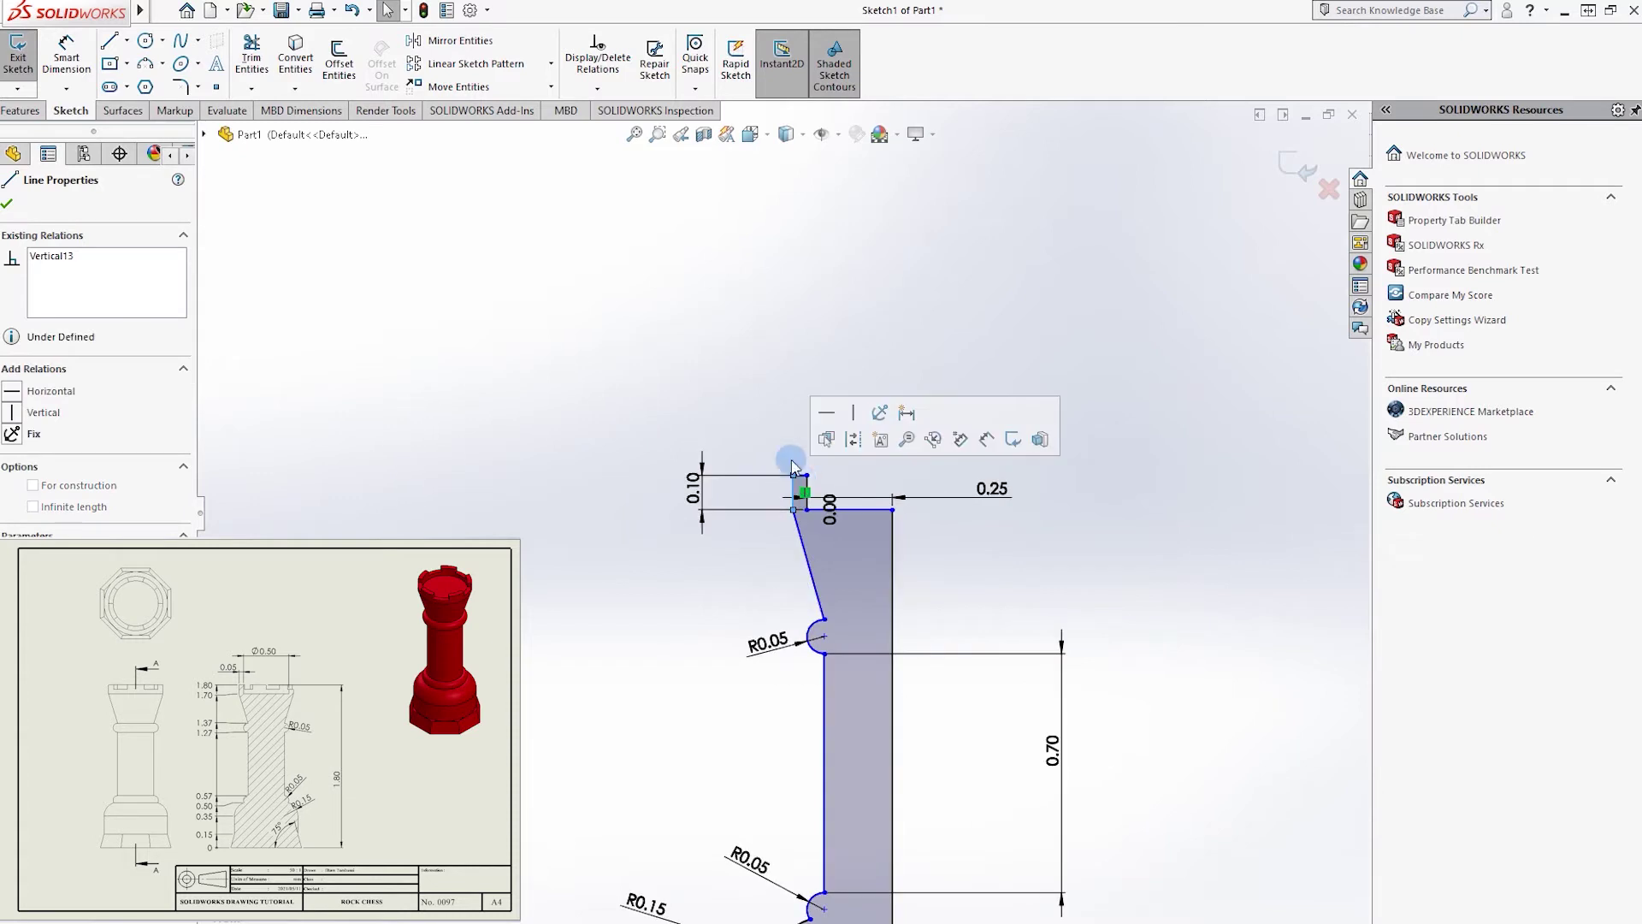
left_click(66, 57)
scroll(940, 551, "down", 3)
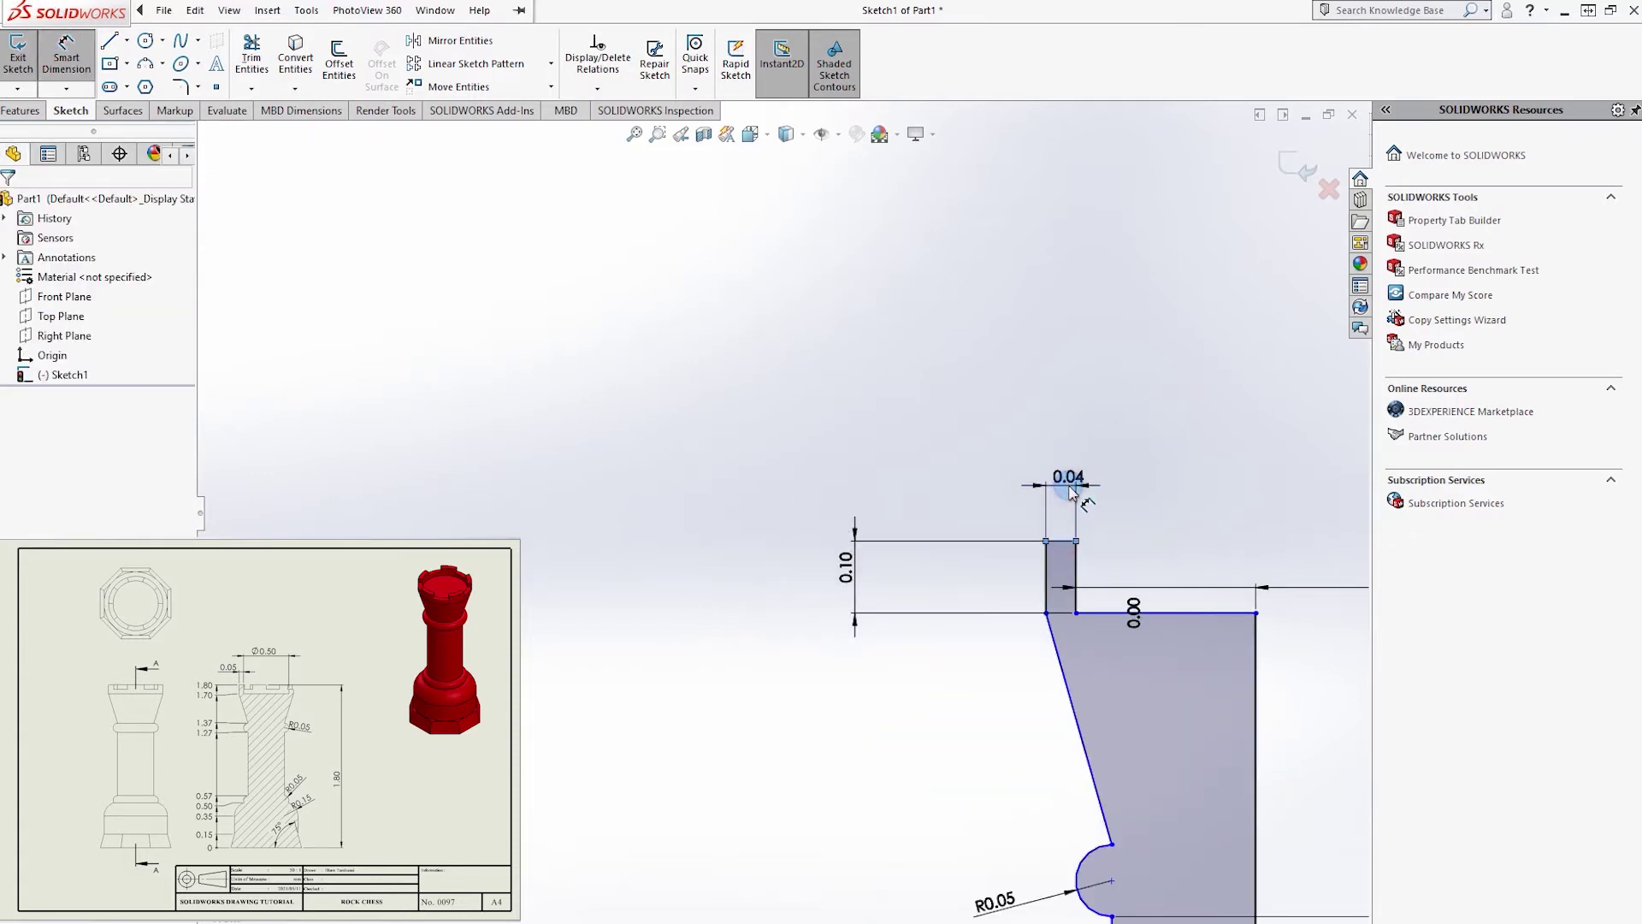
left_click(1067, 480)
type("0.05")
key("Return")
scroll(1163, 637, "up", 3)
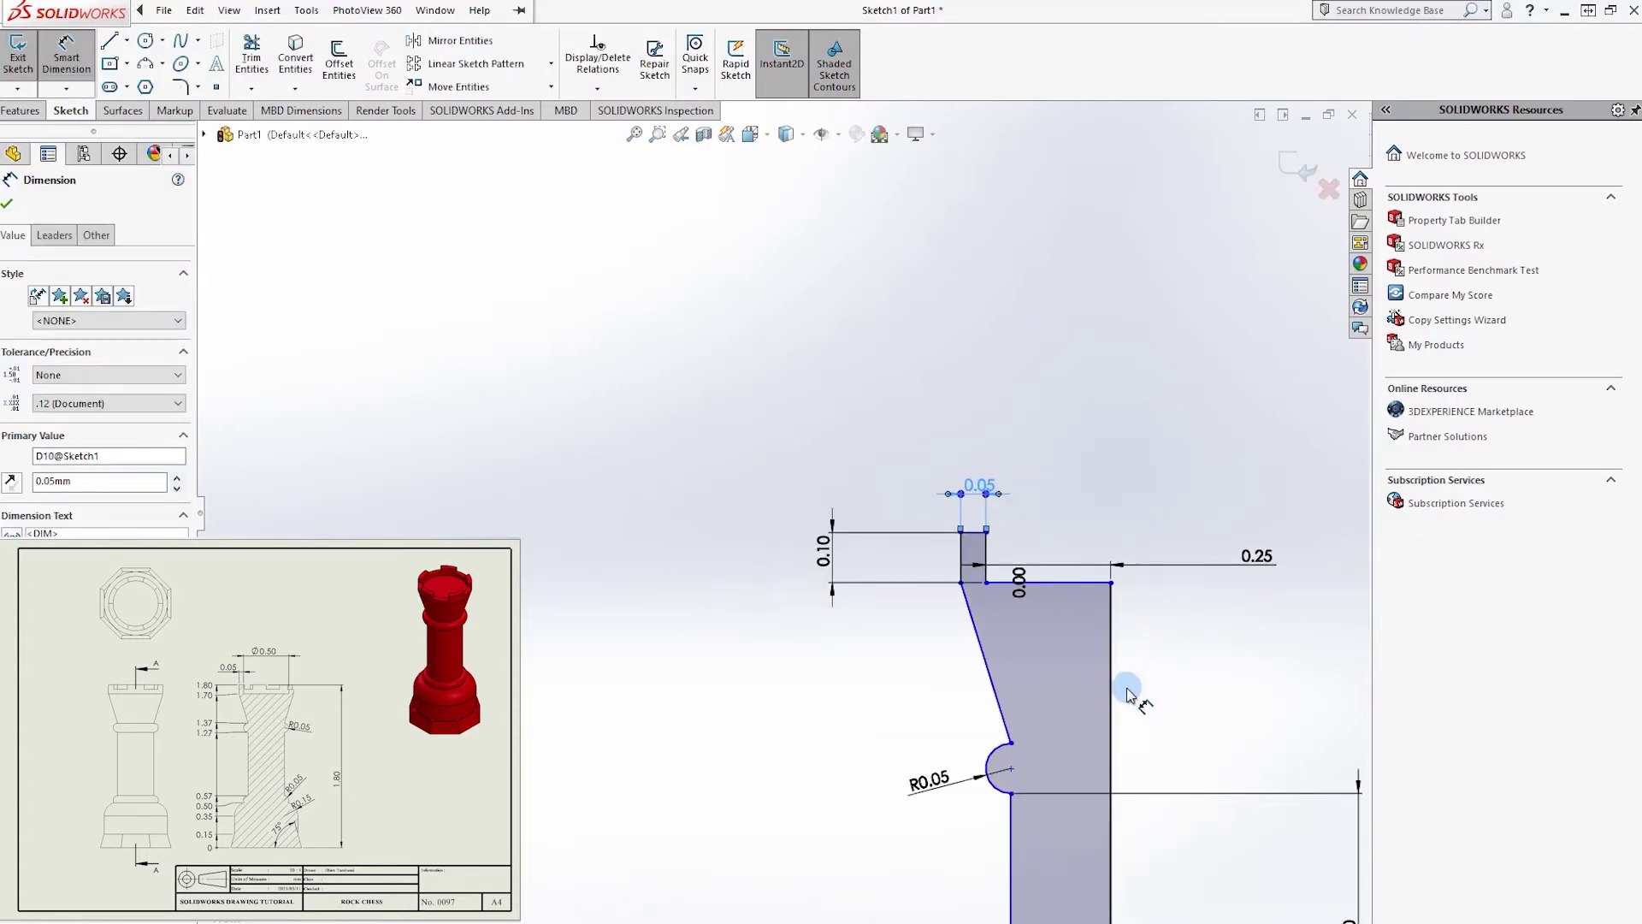
scroll(1136, 689, "up", 3)
left_click(1041, 669)
left_click(21, 110)
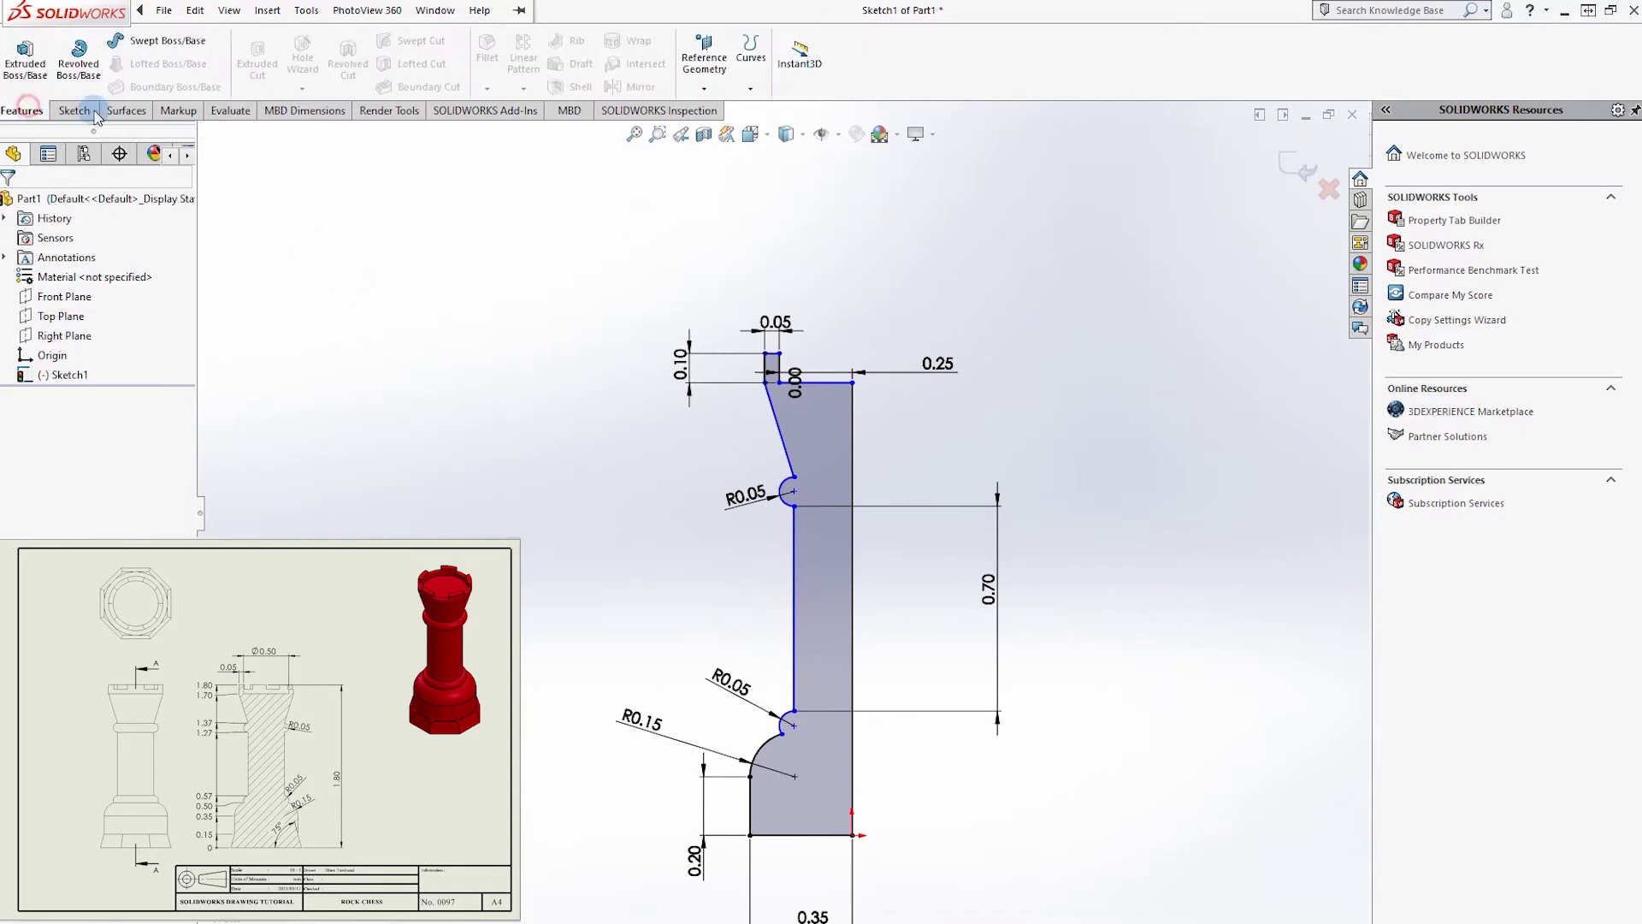
- Revolve the closed profile 360° about its centreline edge with Revolved Boss/Base
left_click(78, 58)
left_click(801, 363)
left_click(120, 359)
right_click(60, 268)
left_click(102, 295)
left_click(818, 381)
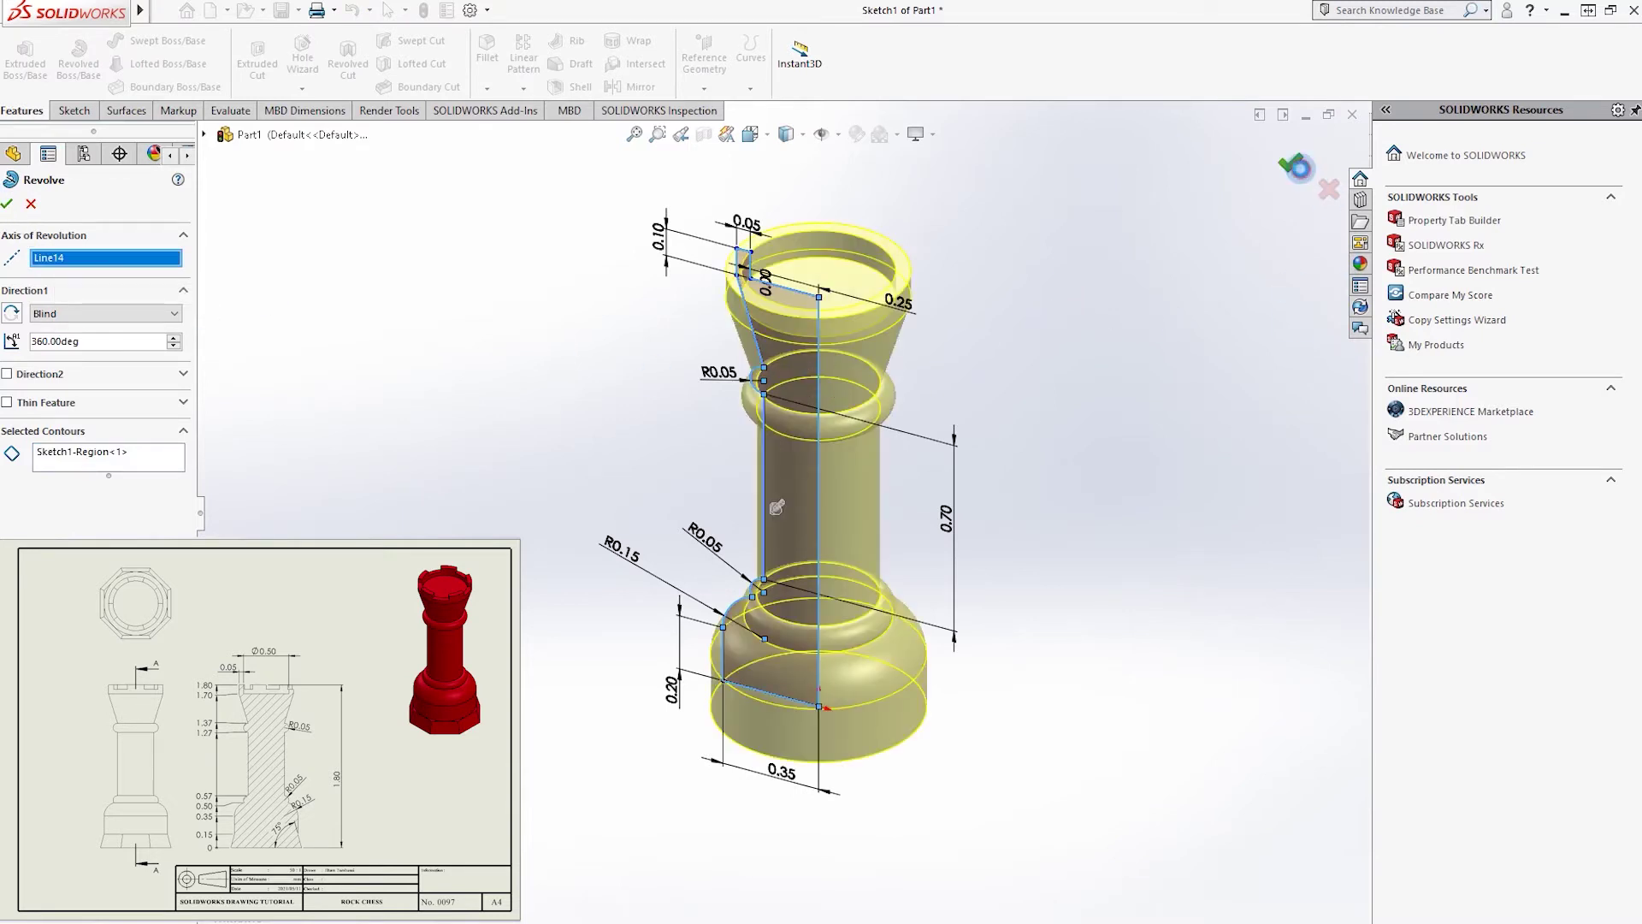
left_click(1297, 168)
- Orbit the rook body upright and start a new sketch on its top face
mouse_move(906, 513)
middle_mouse_down()
mouse_move(1225, 547)
mouse_move(1024, 614)
mouse_move(883, 736)
mouse_move(889, 637)
middle_mouse_up()
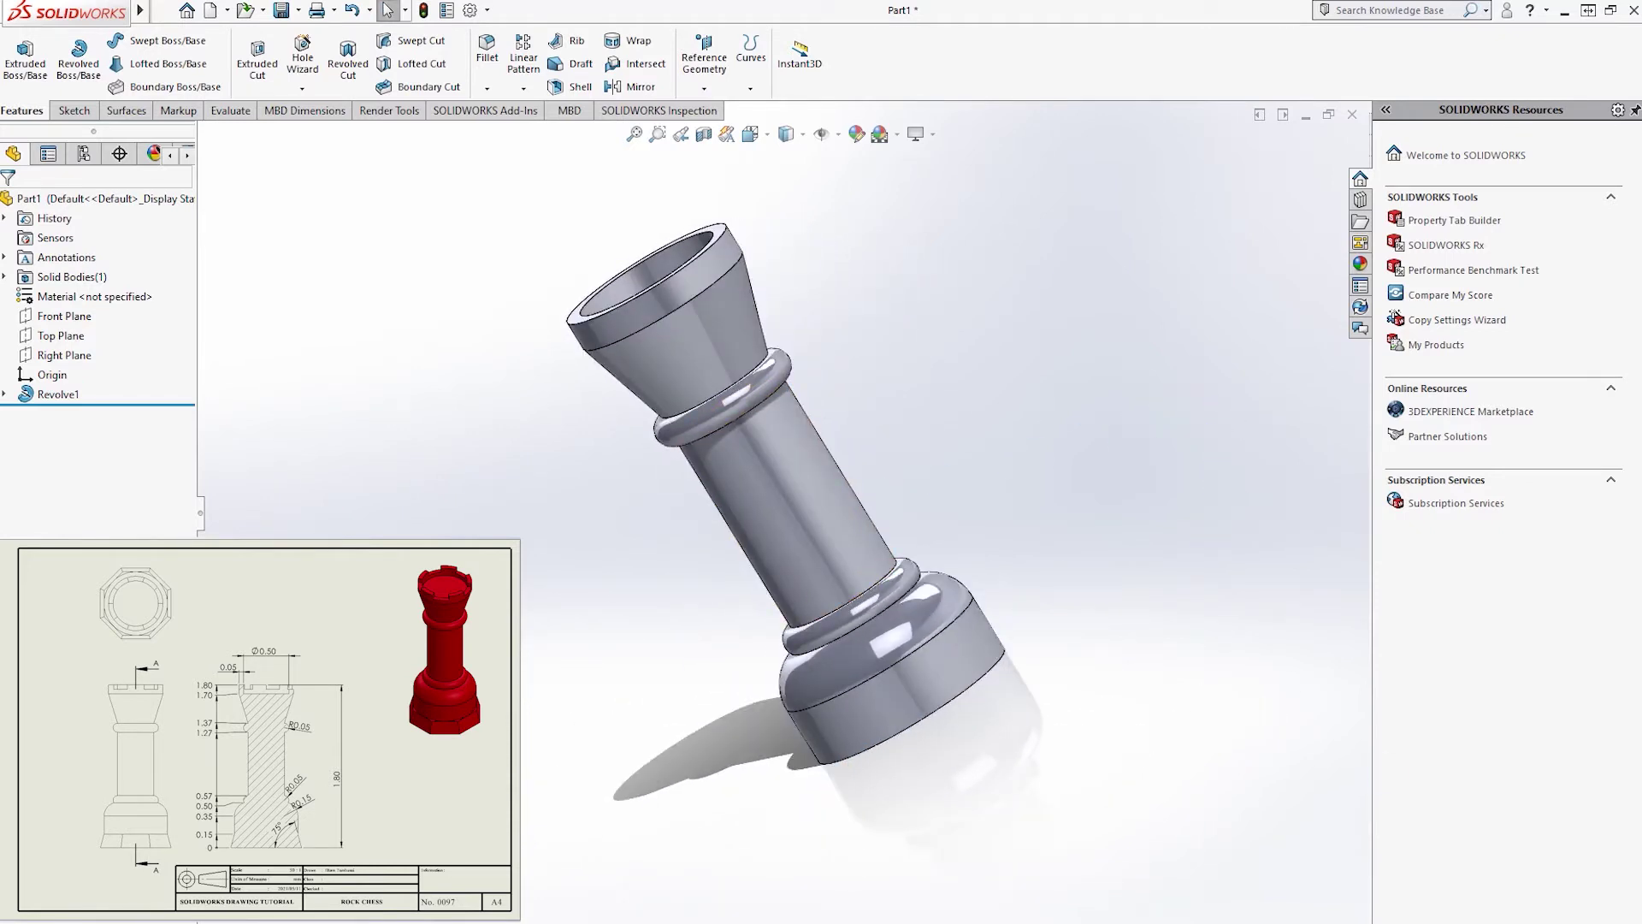
middle_click_drag(995, 340, 732, 325)
scroll(733, 325, "down", 3)
right_click(690, 283)
left_click(720, 247)
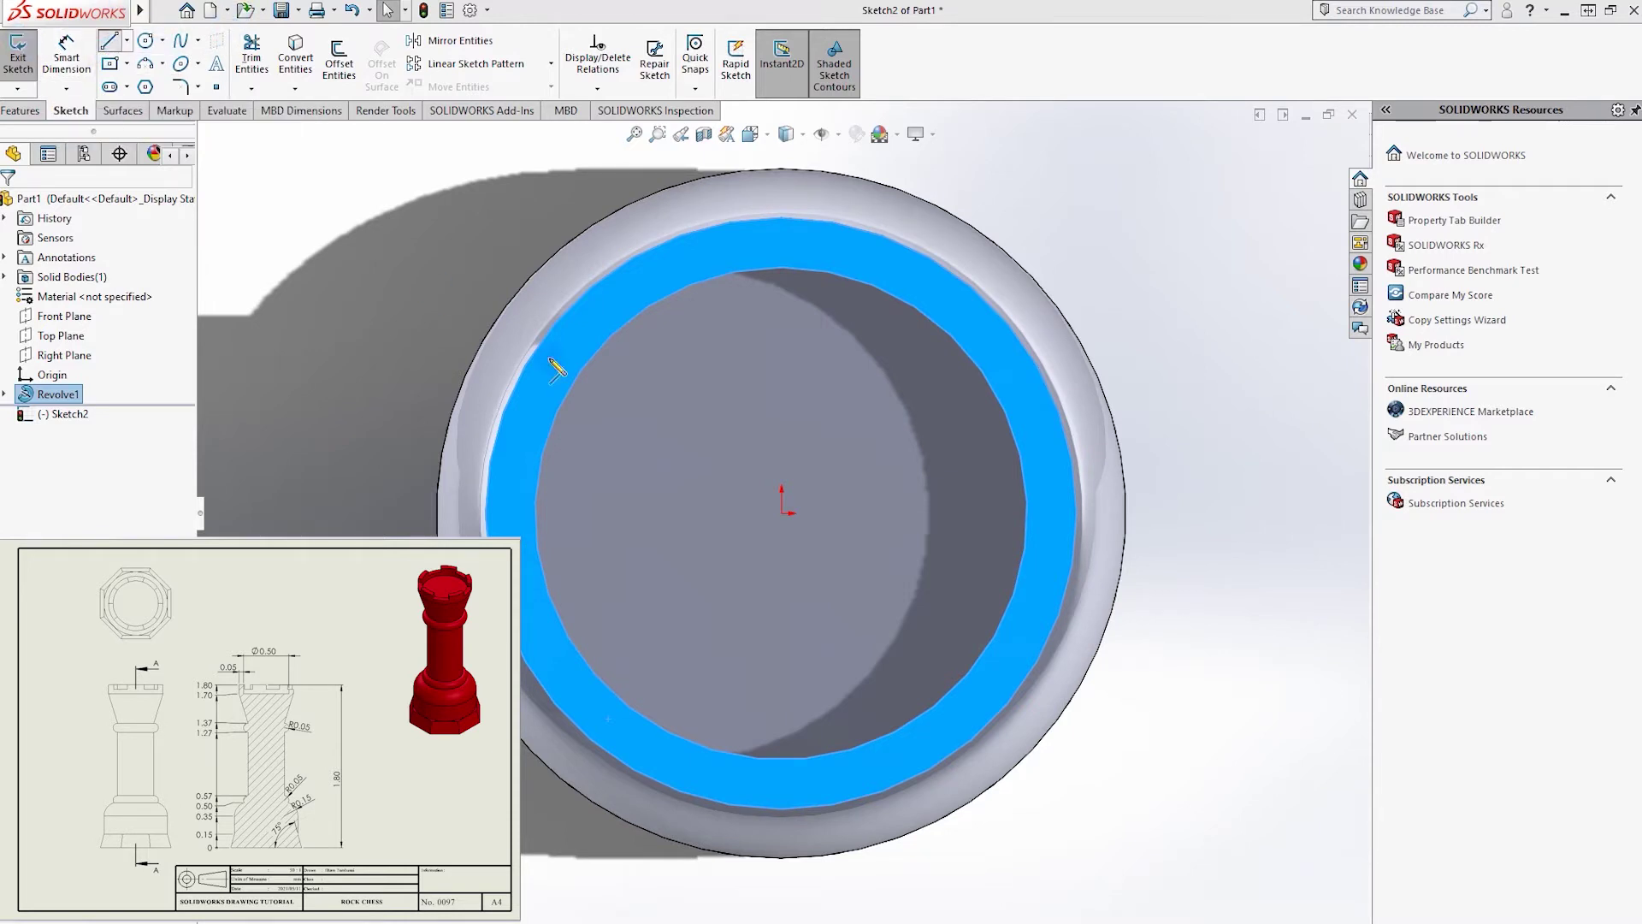
- Draw two radial lines from the top face's centre out to the rim
left_click(782, 512)
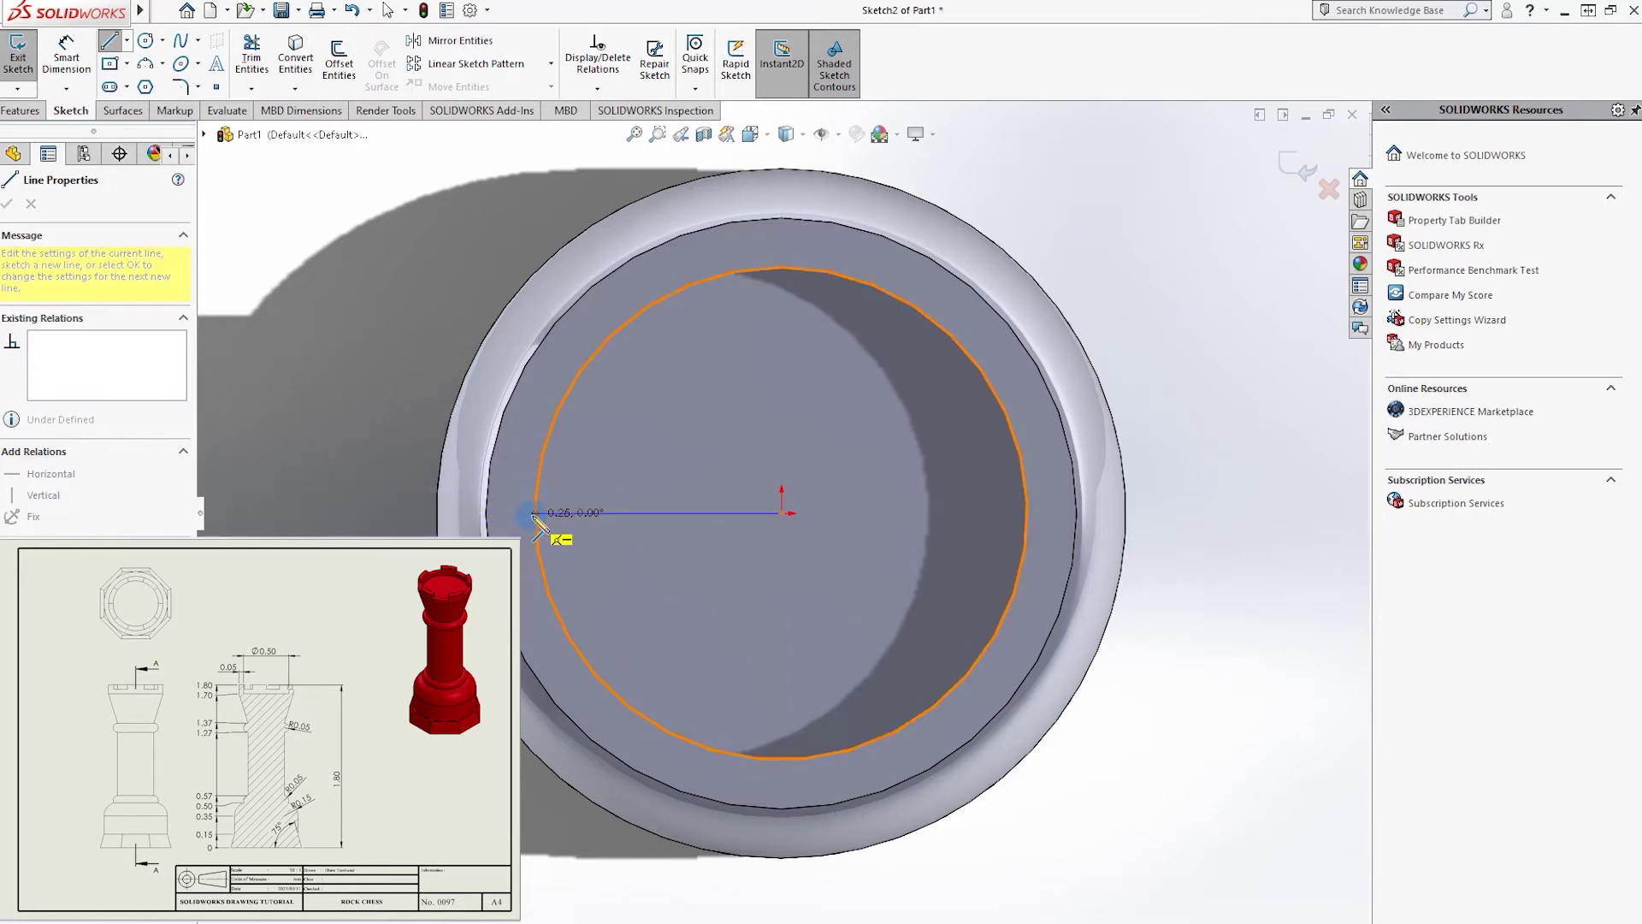
left_click(486, 513)
key("Escape")
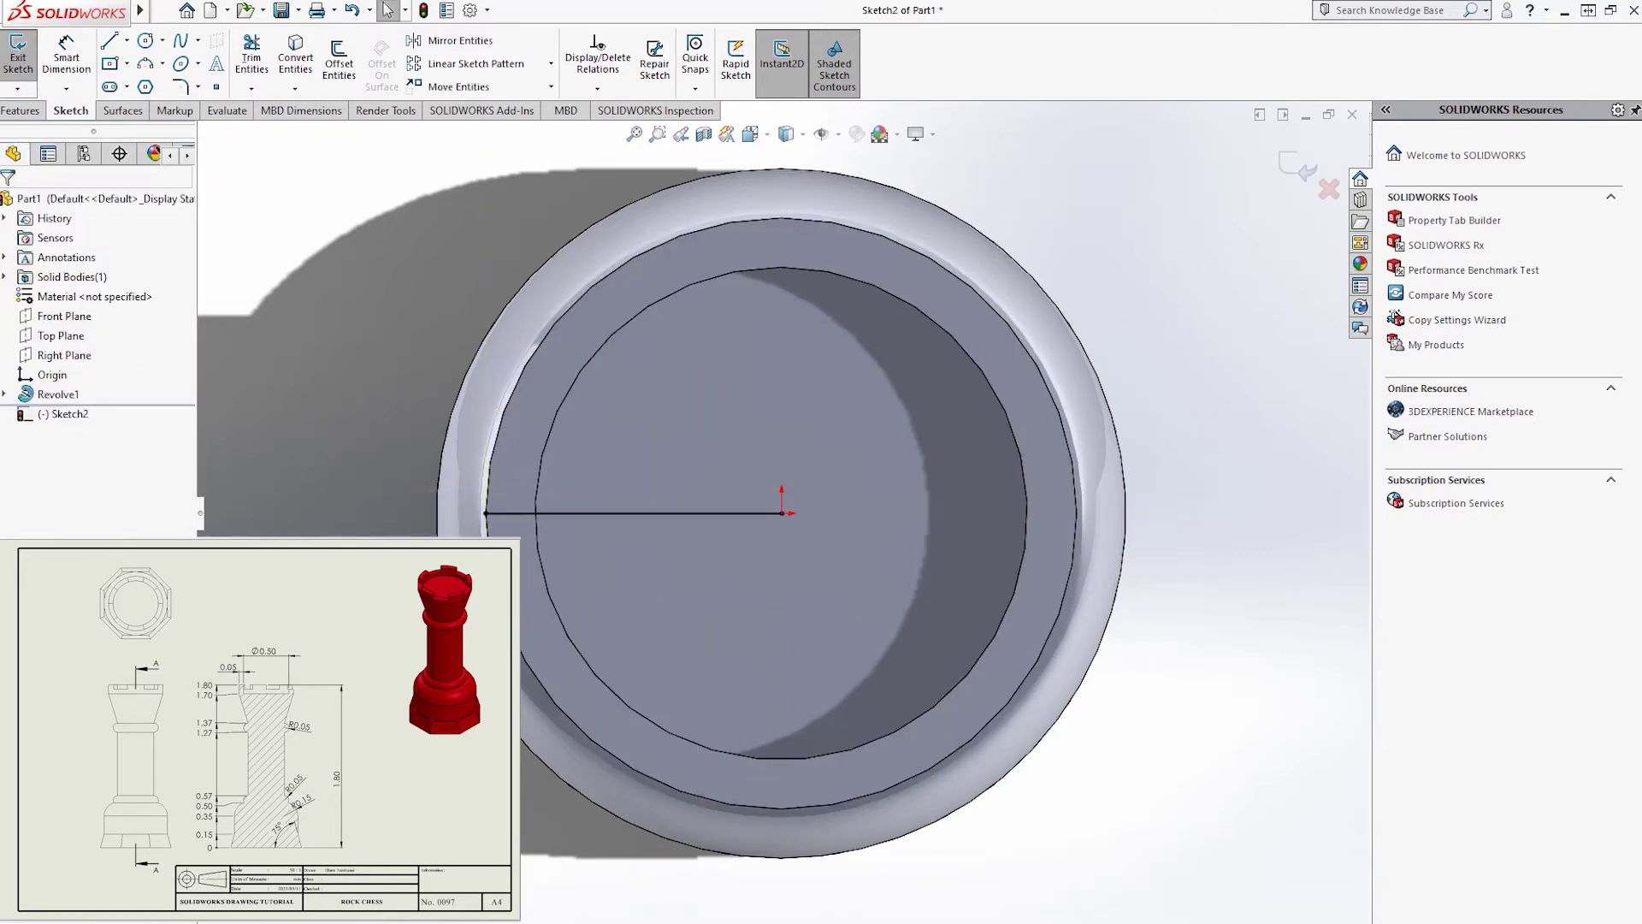
left_click(109, 40)
left_click(780, 514)
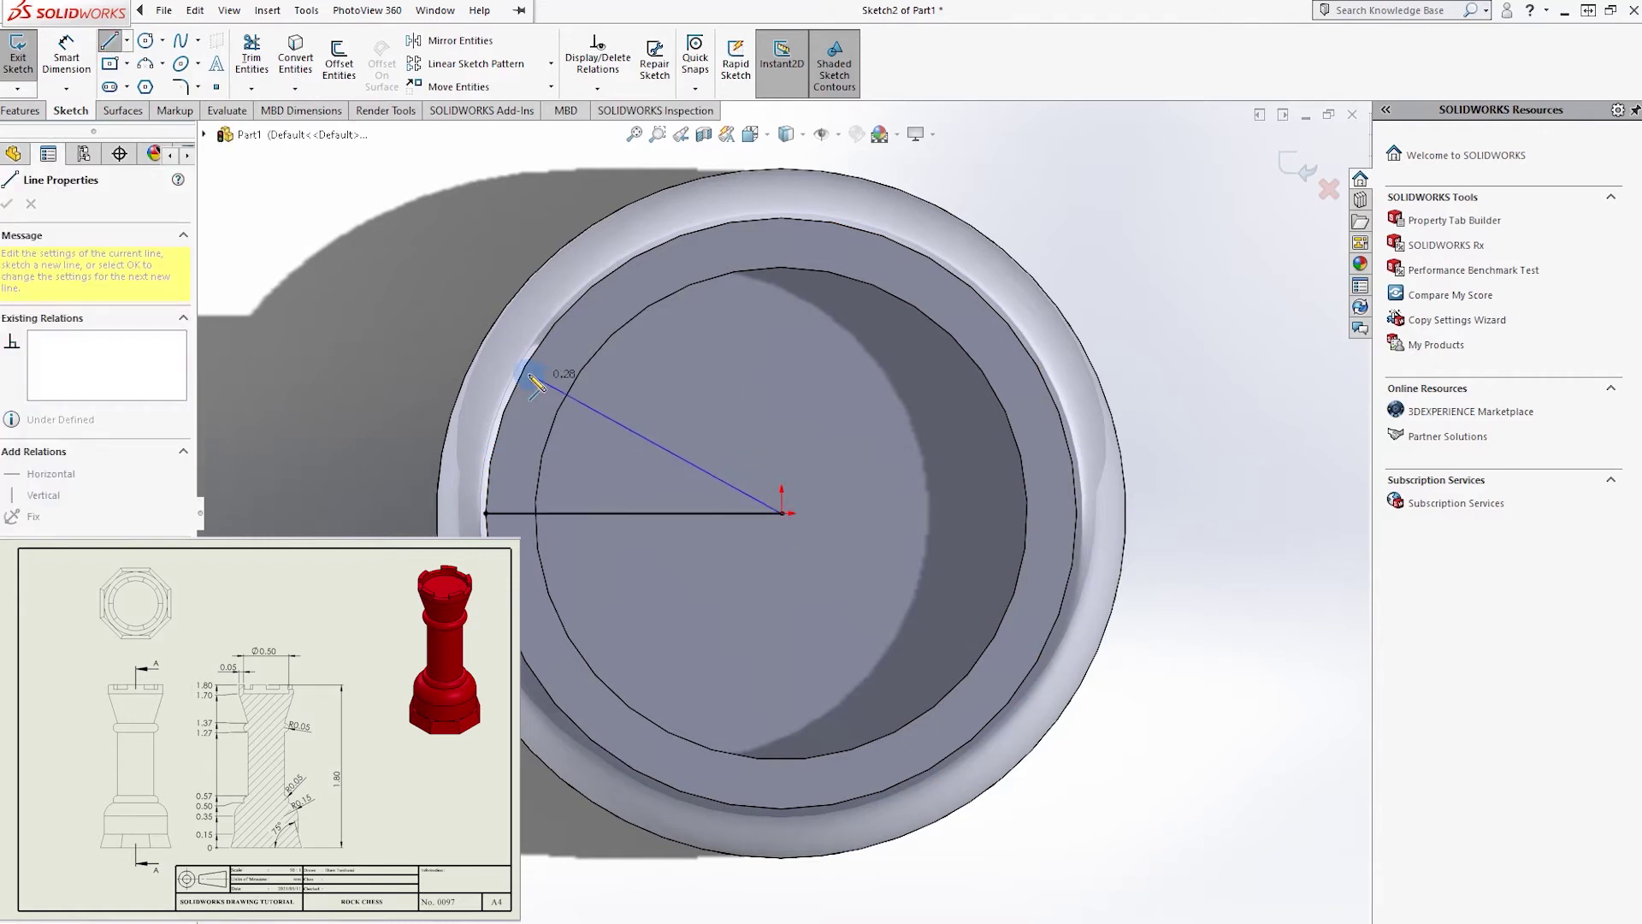
left_click(524, 370)
key("Escape")
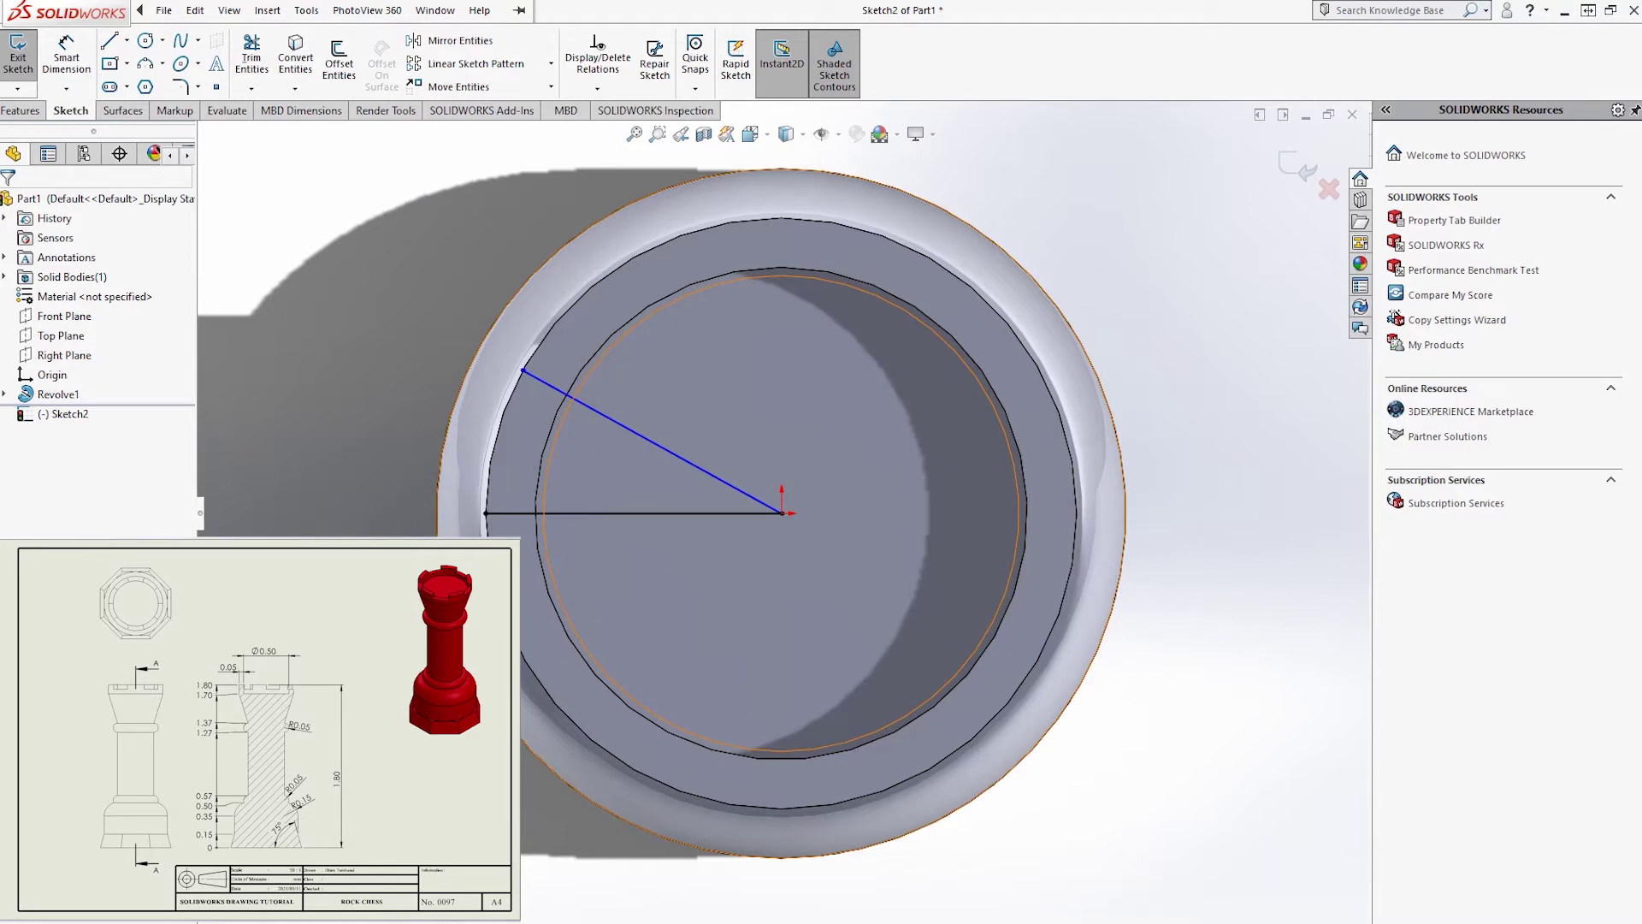
- Dimension the angle between the radial lines as 36° and start an Extruded Cut
right_click_drag(628, 431, 629, 404)
left_click(694, 515)
left_click(707, 470)
left_click(586, 487)
type("36")
key("Return")
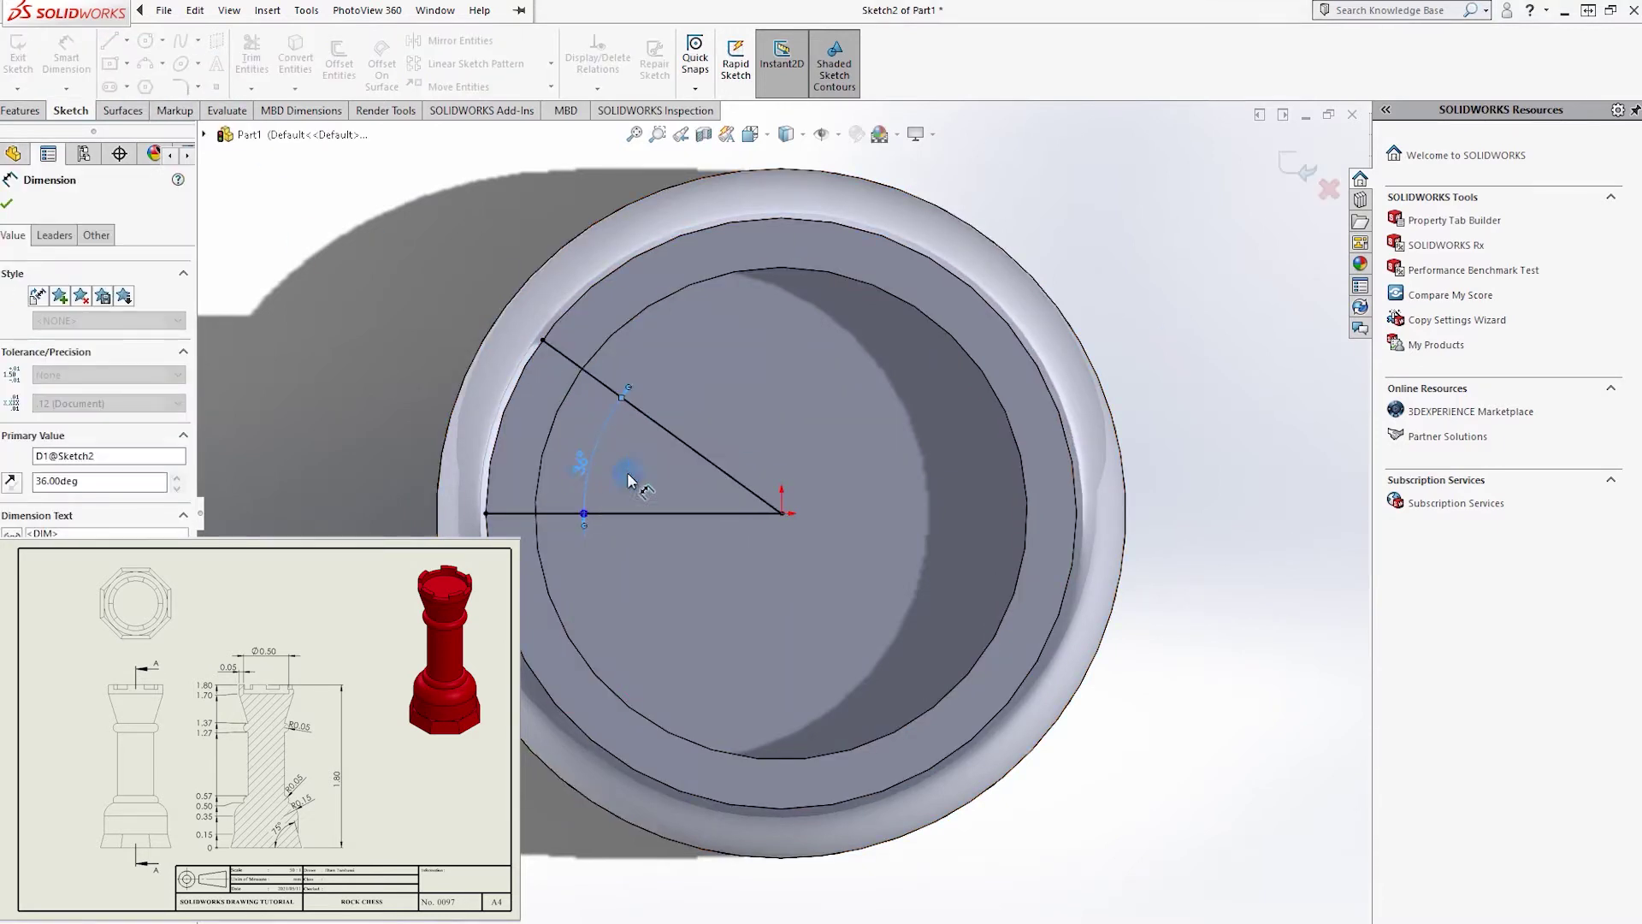
key("Escape")
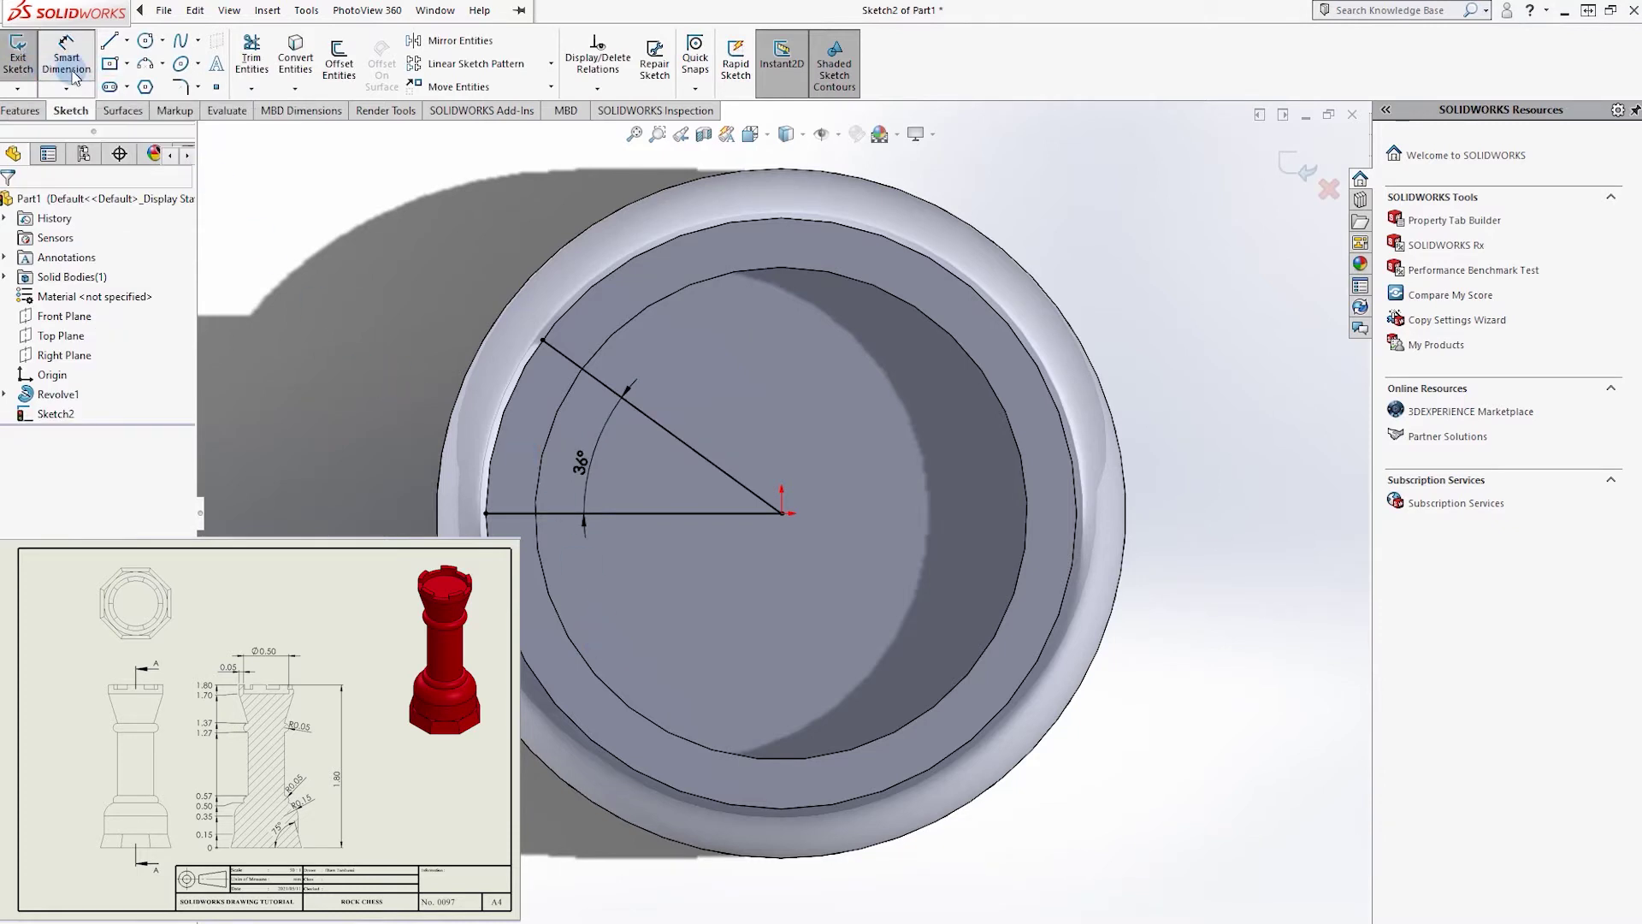
left_click(20, 110)
left_click(257, 60)
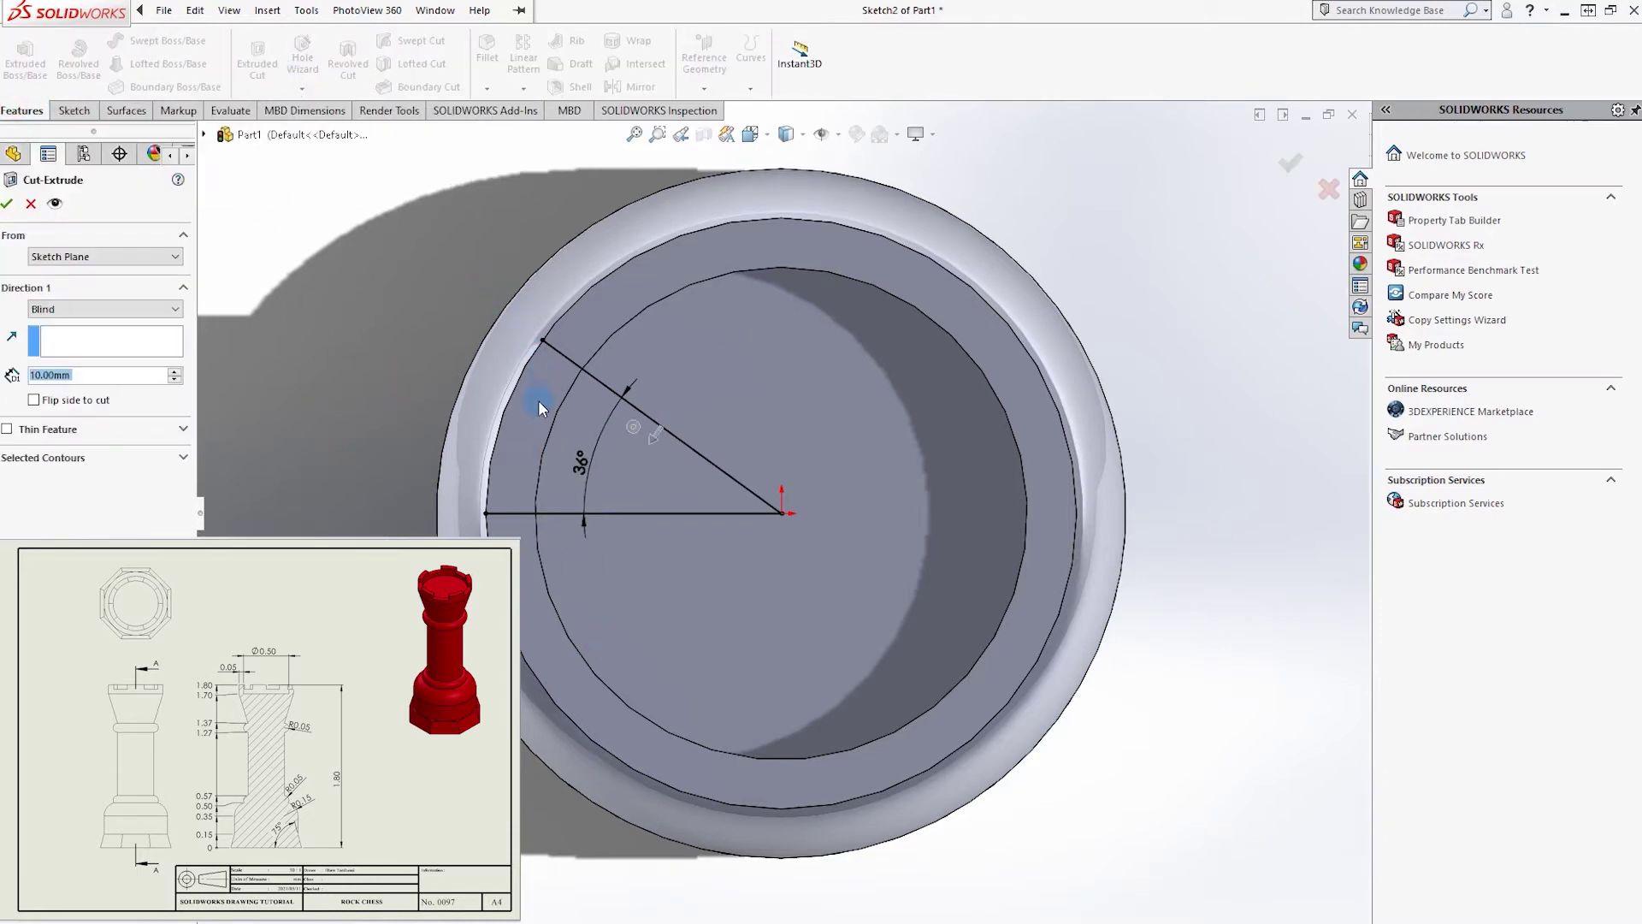
- Sketch a circle, project the inner rim edge, and trim the lines to a 36° rim sector
key("Escape")
left_click(89, 110)
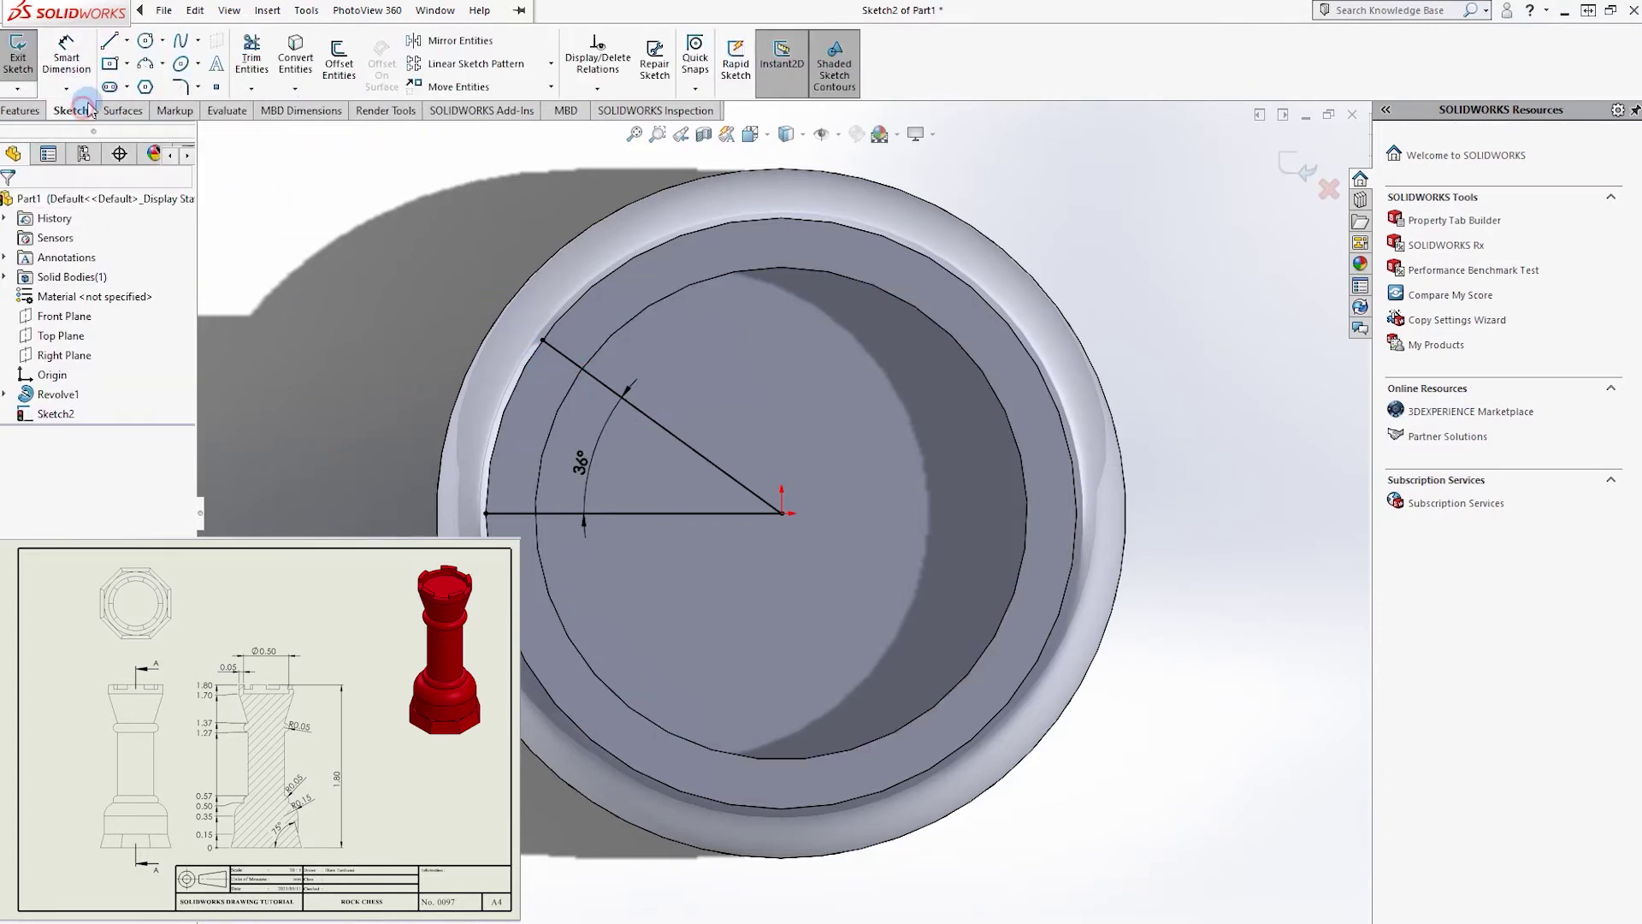
left_click(146, 40)
left_click(782, 513)
left_click(695, 241)
key("Escape")
left_click(308, 192)
left_click(554, 416)
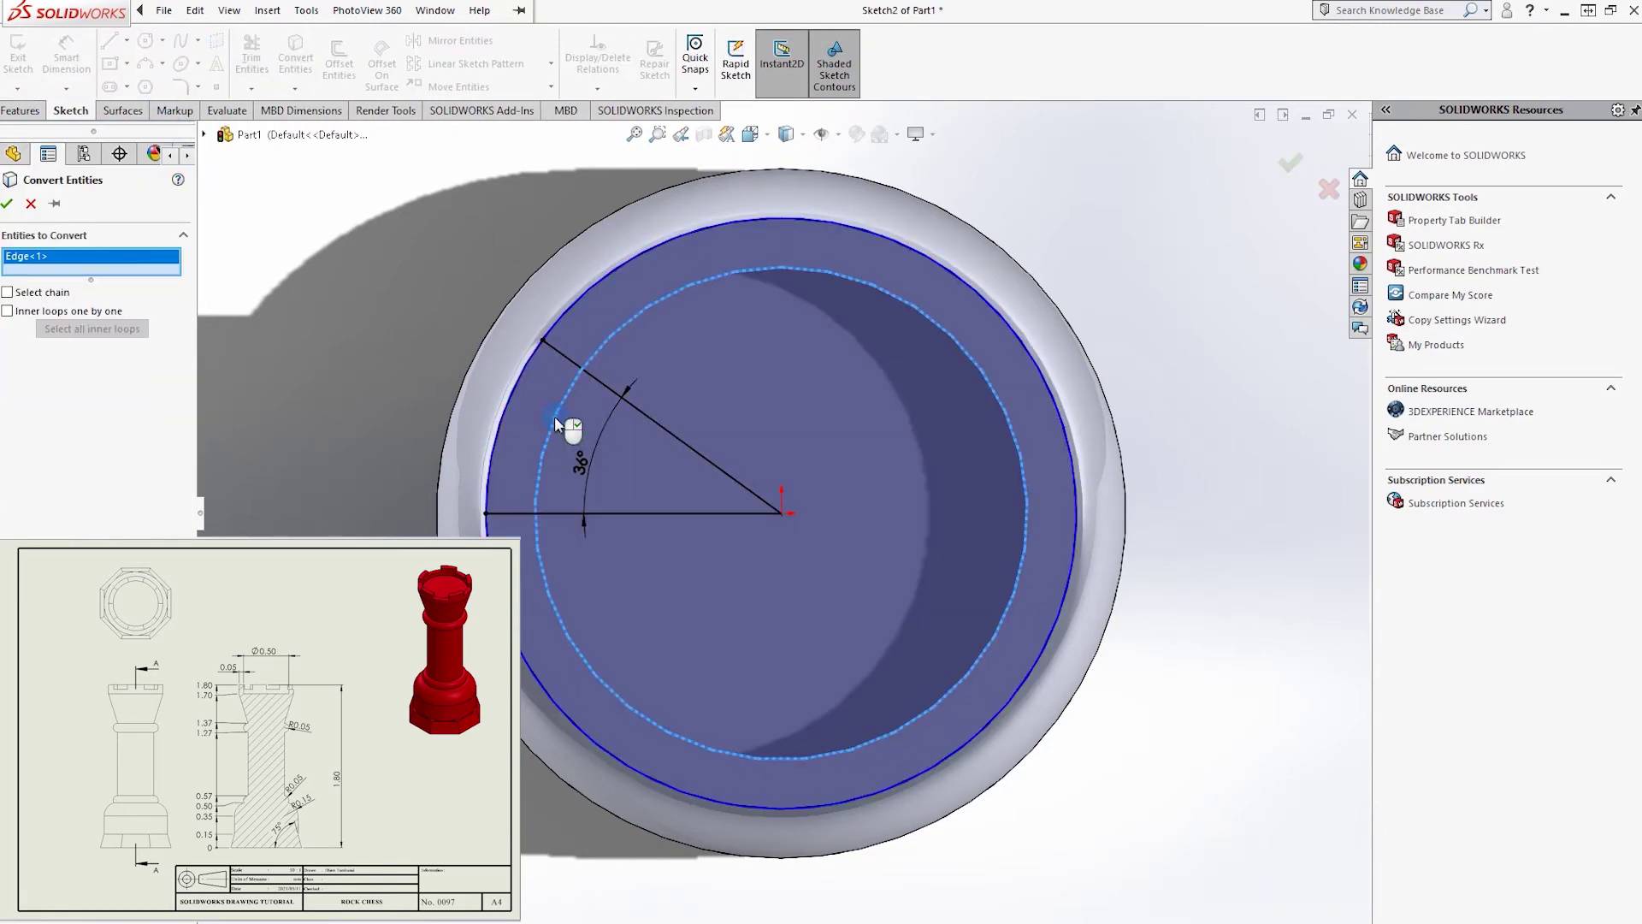
left_click(8, 204)
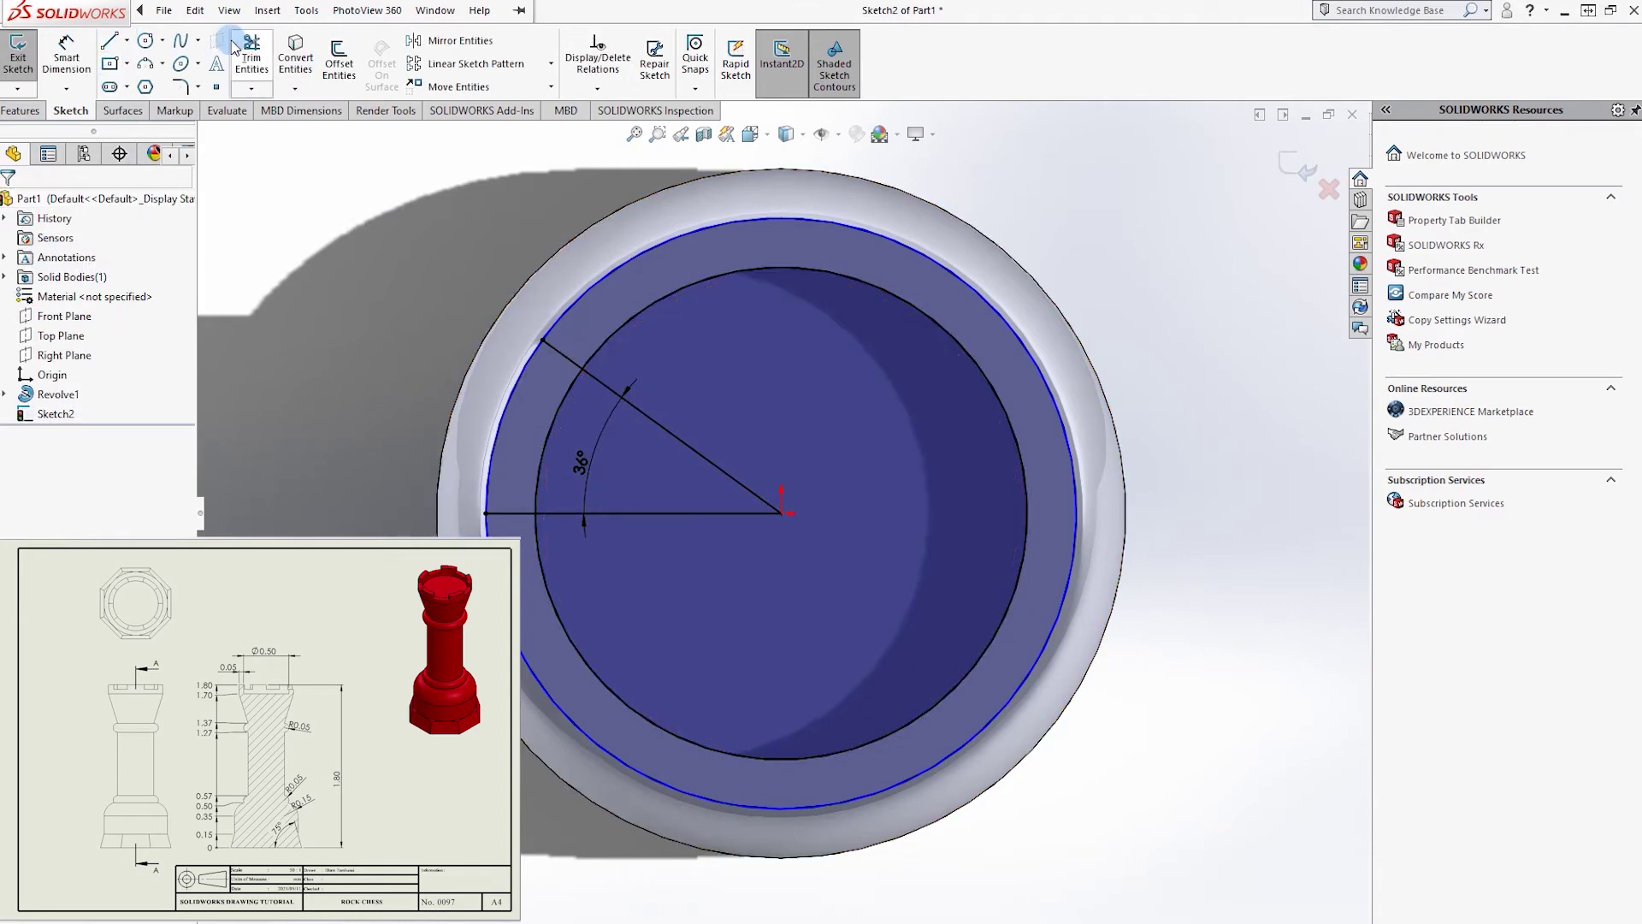
left_click(233, 47)
left_click(694, 418)
left_click_drag(475, 359, 599, 556)
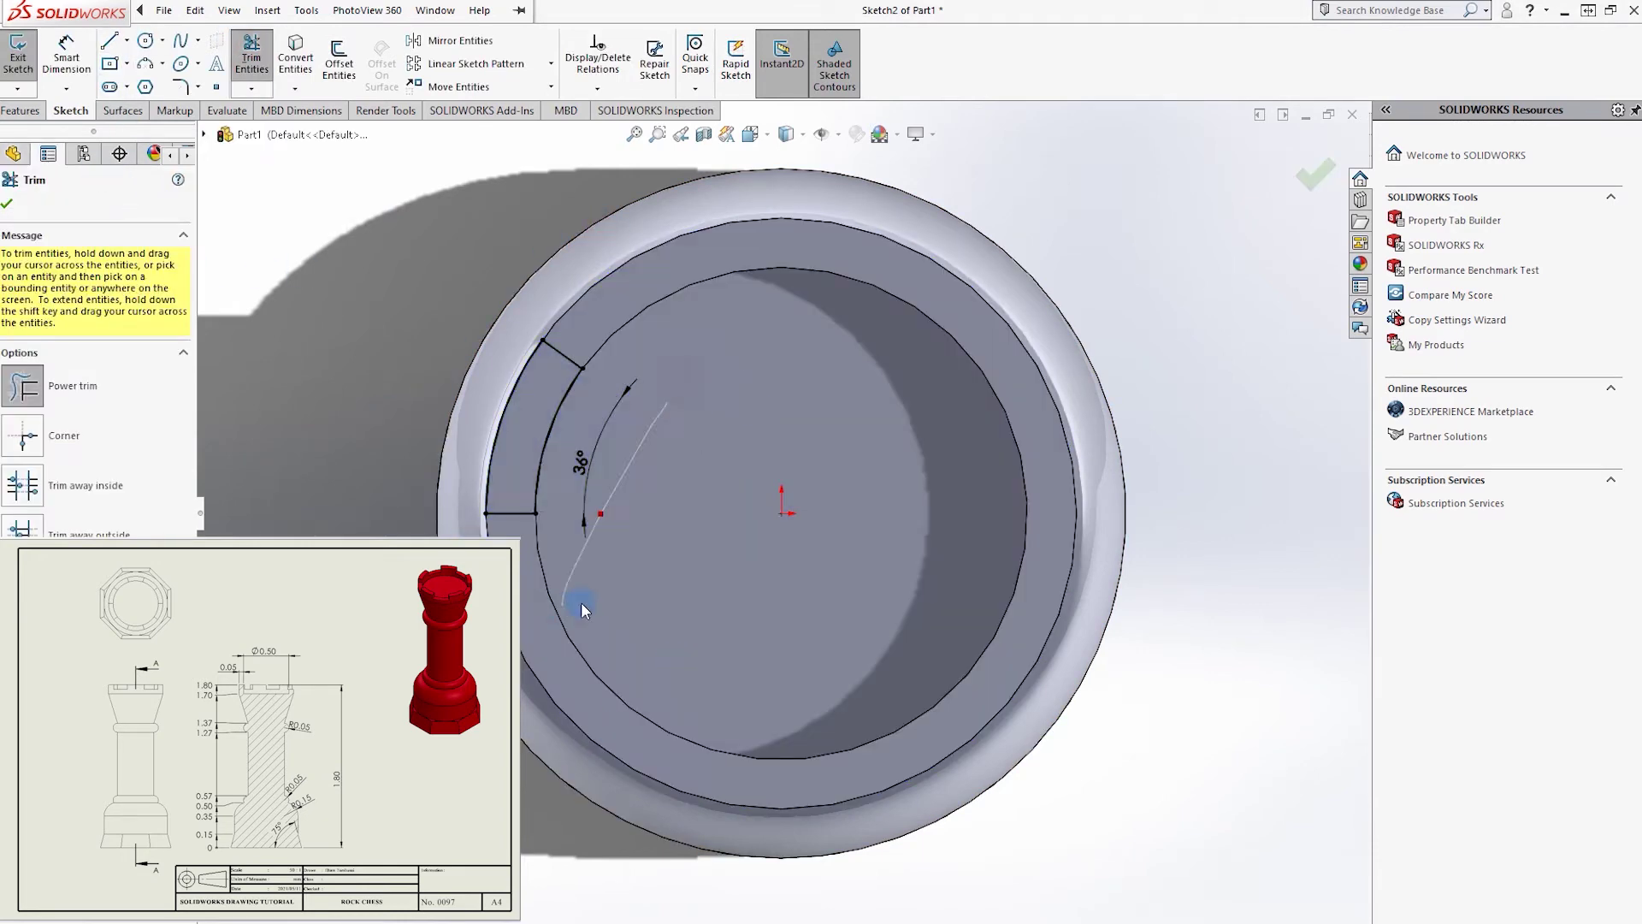
- Extruded-cut the sector 0.05 mm deep into the rook's top rim
left_click(21, 110)
left_click(25, 55)
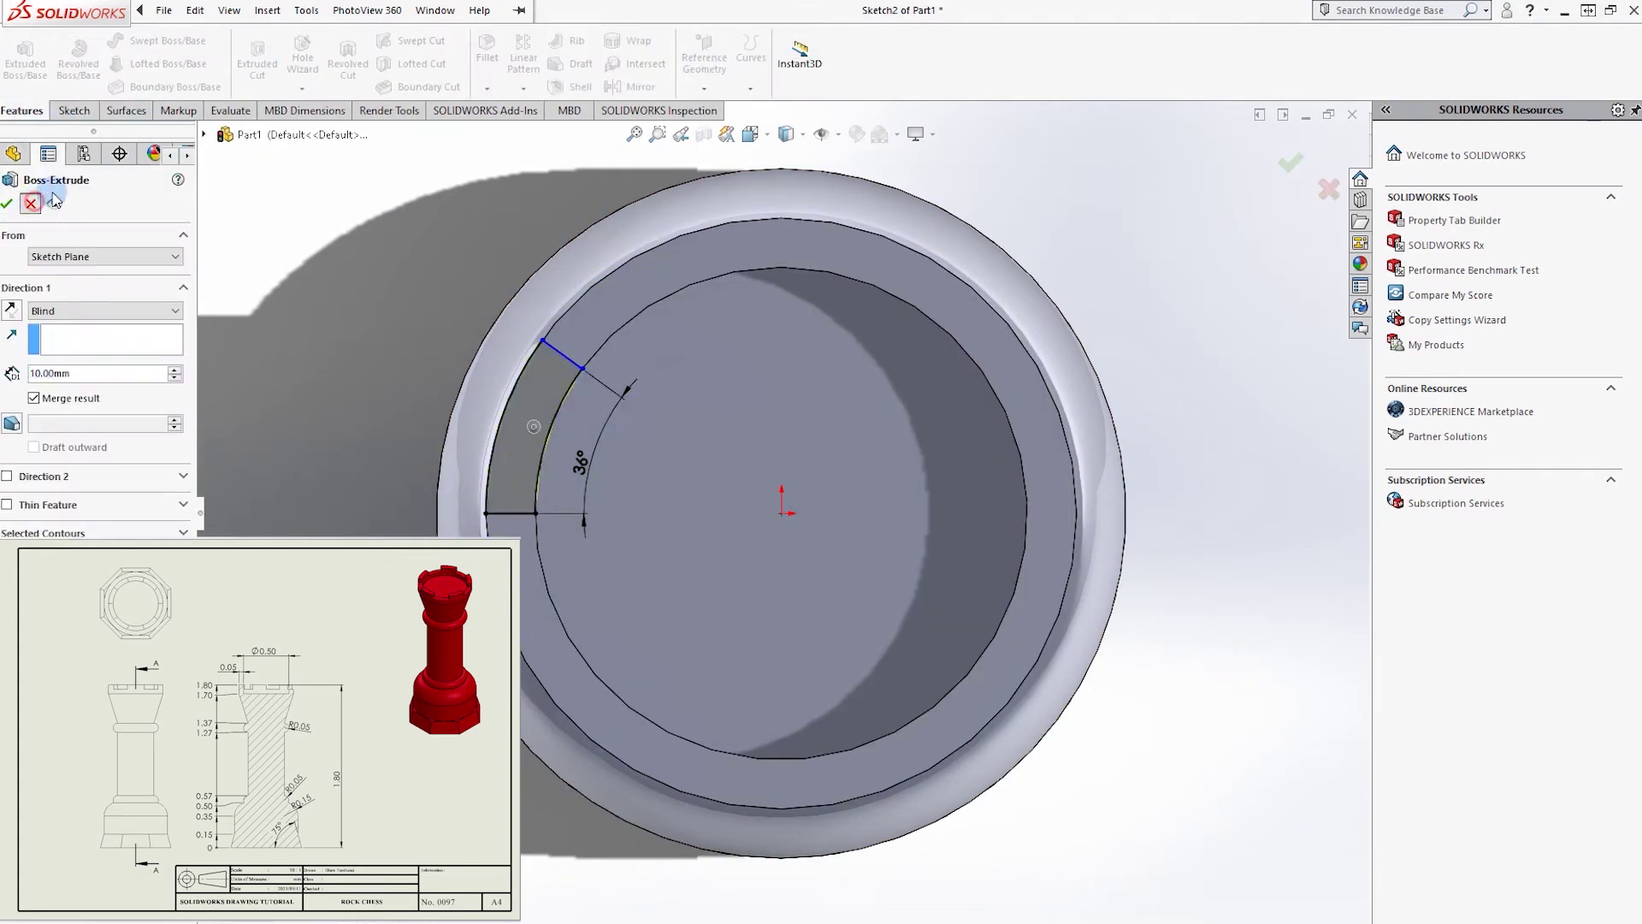
left_click(34, 205)
left_click(256, 60)
mouse_move(532, 411)
middle_mouse_down()
mouse_move(678, 439)
mouse_move(649, 500)
middle_mouse_up()
left_click(101, 373)
type("0.05")
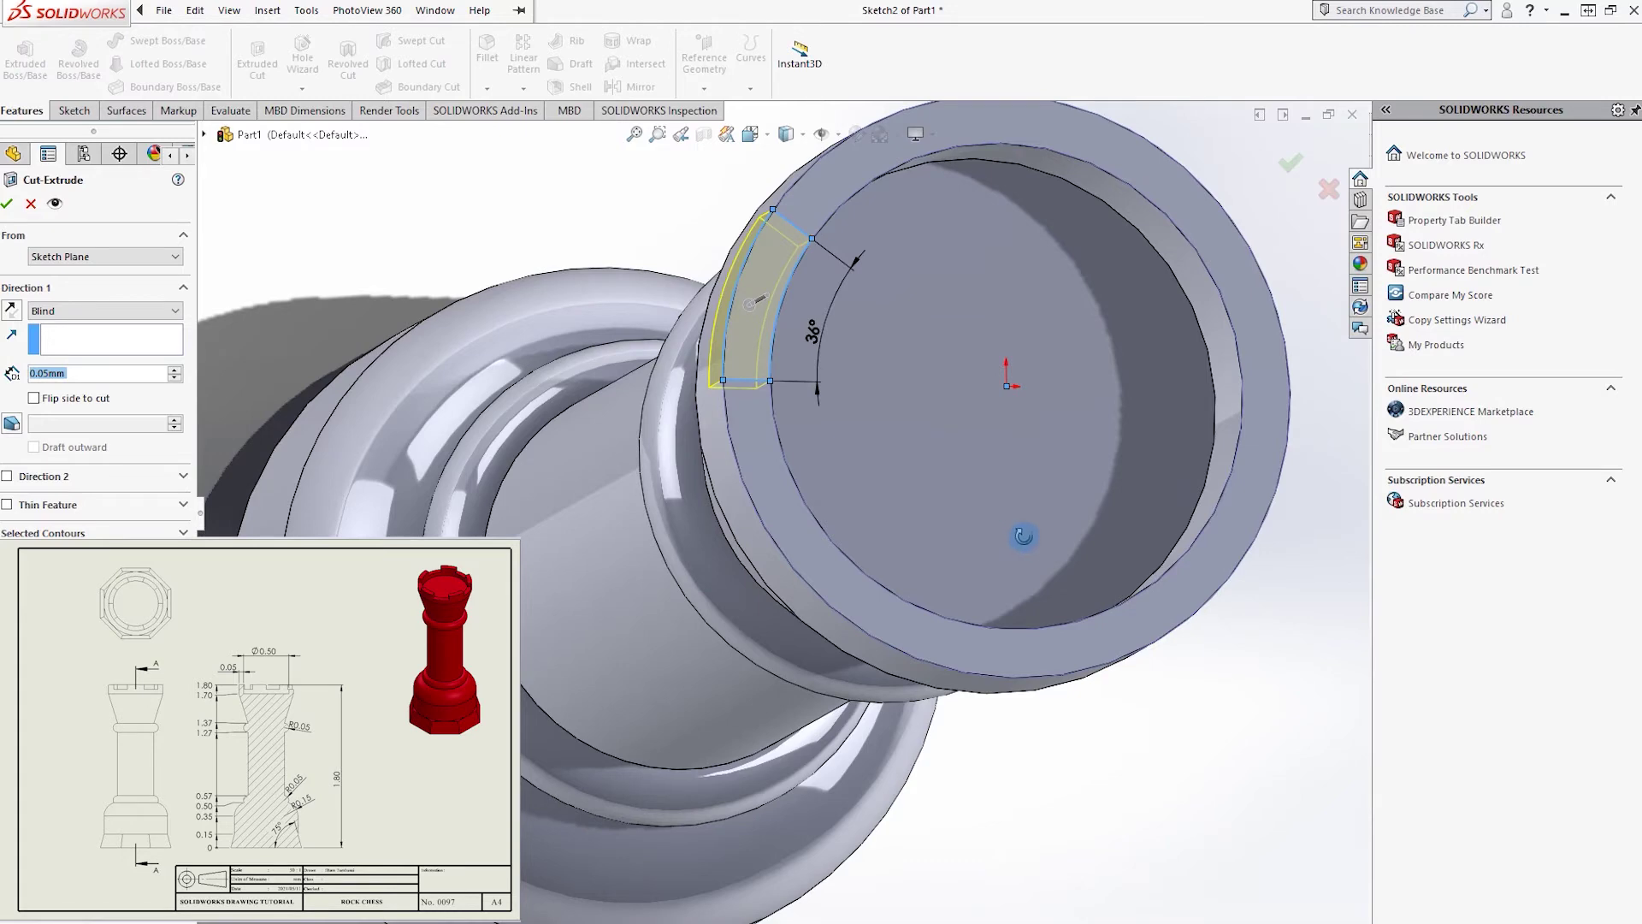
middle_click_drag(1027, 539, 1075, 566)
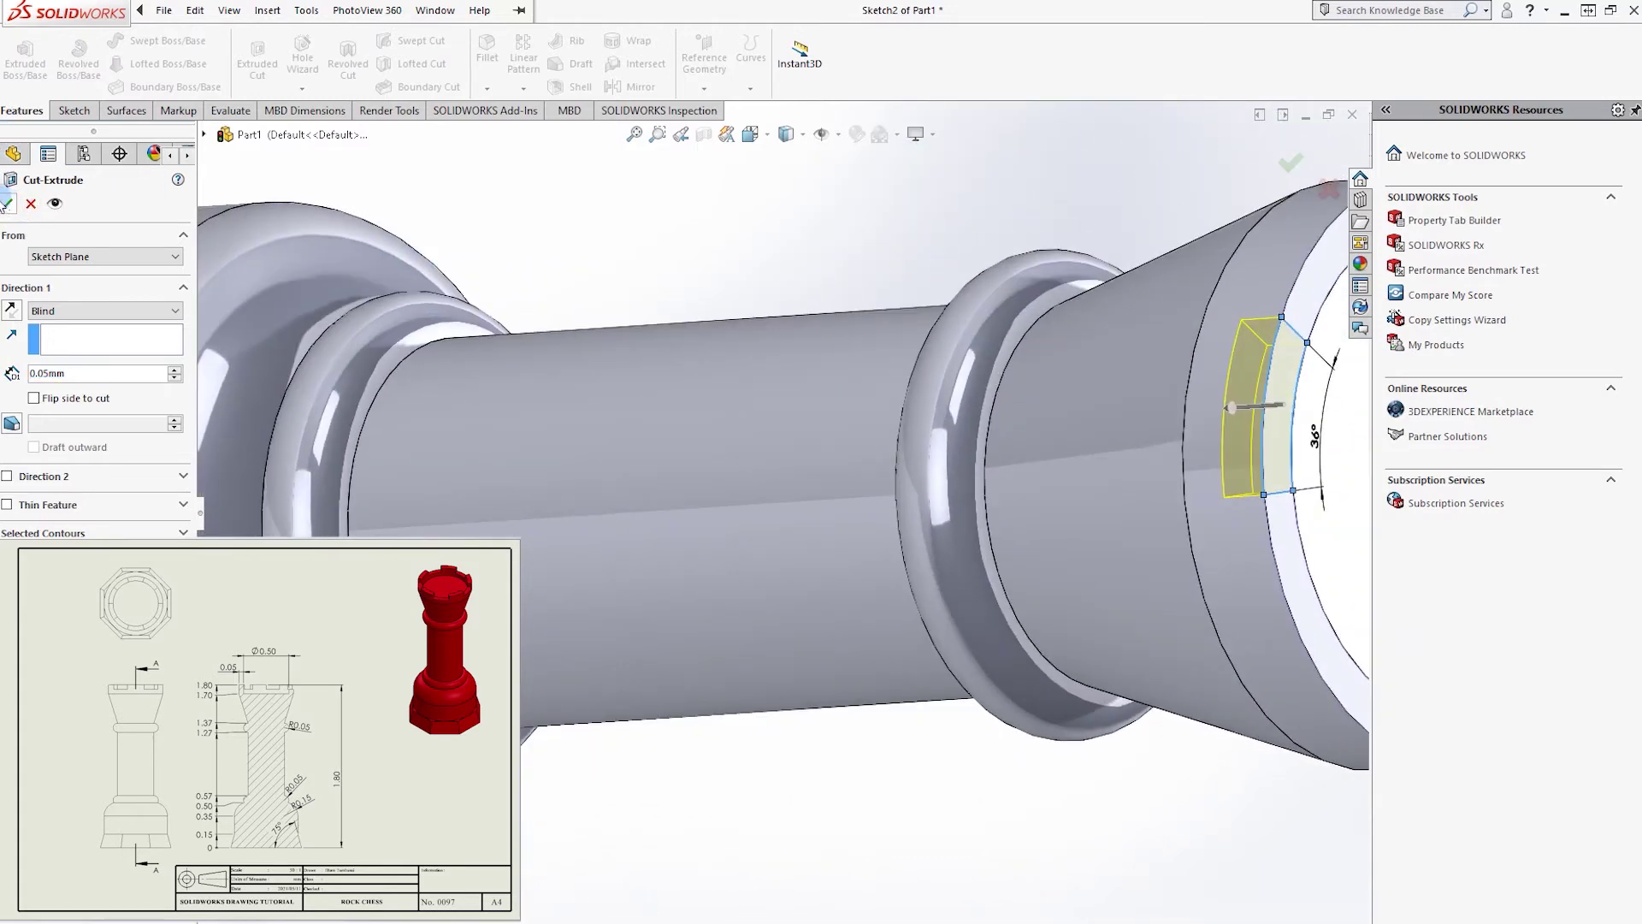
left_click(7, 203)
mouse_move(1023, 531)
middle_mouse_down()
mouse_move(891, 394)
mouse_move(821, 359)
middle_mouse_up()
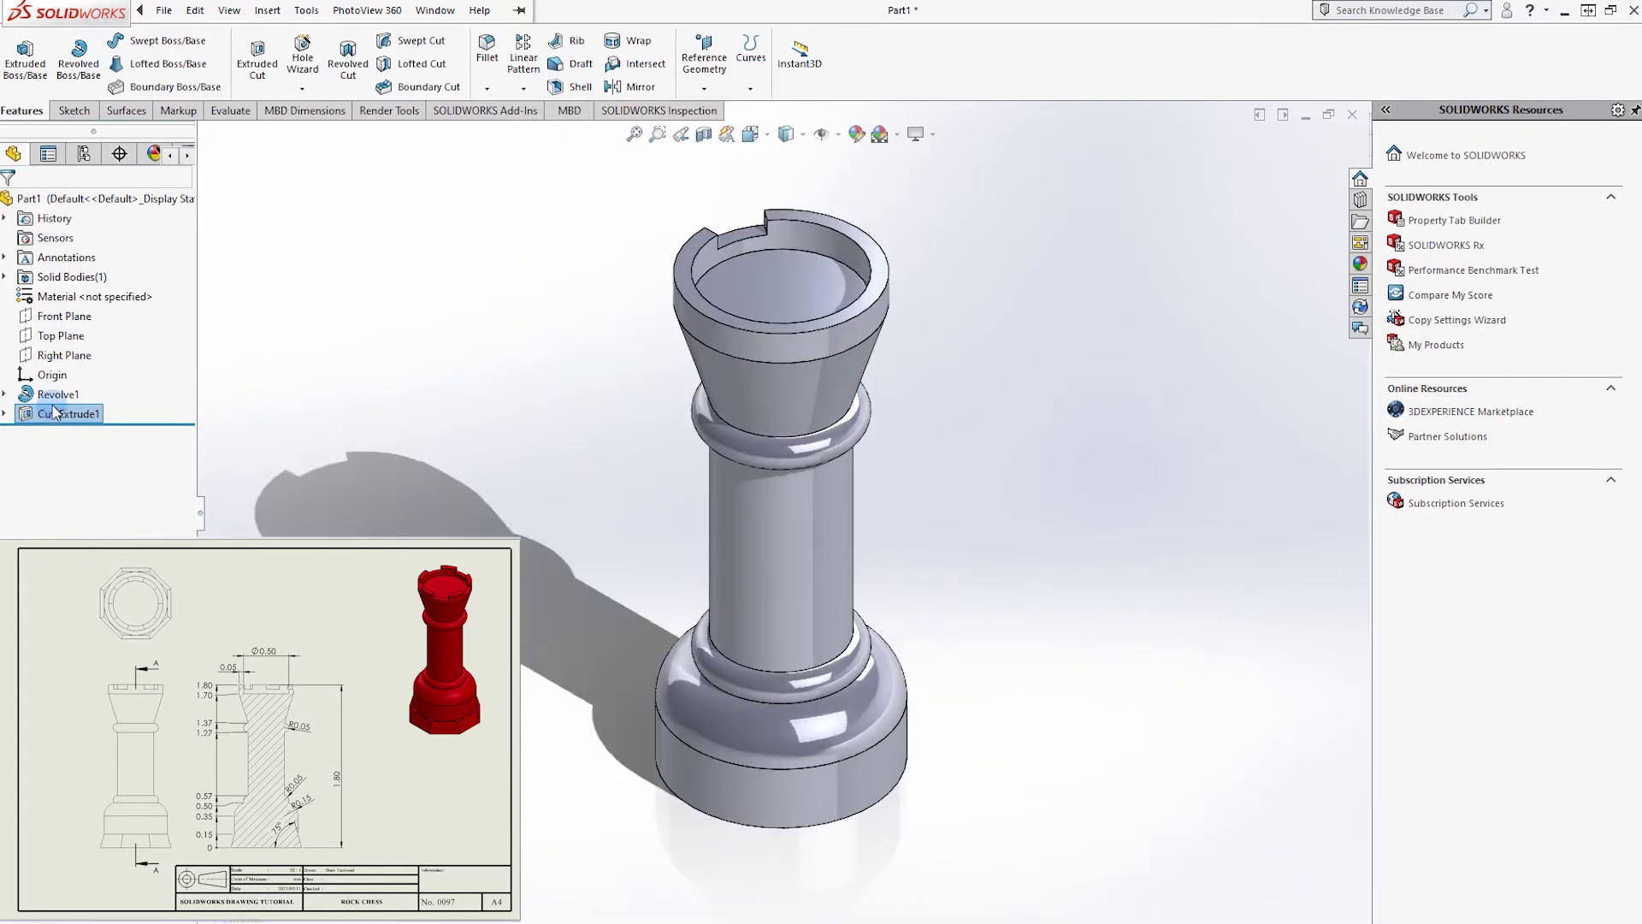
- Pattern the notch circularly around the rim edge to ring the crown with crenellations
left_click(523, 88)
left_click(560, 130)
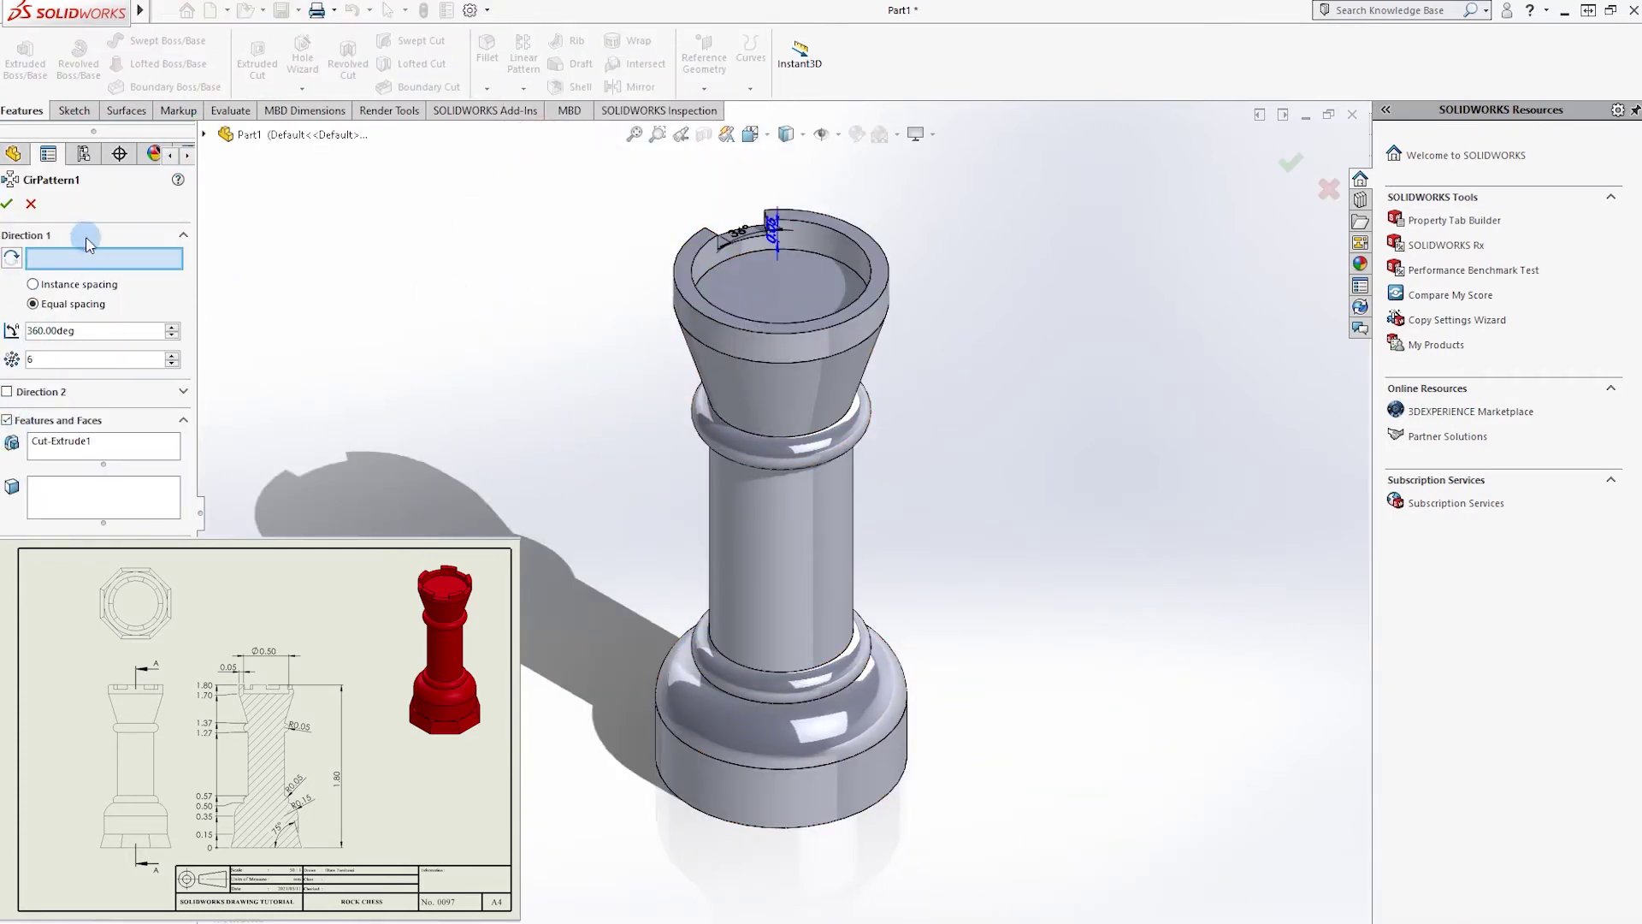
left_click(786, 337)
mouse_move(786, 336)
middle_mouse_down()
mouse_move(1073, 316)
mouse_move(1052, 122)
middle_mouse_up()
left_click(1290, 161)
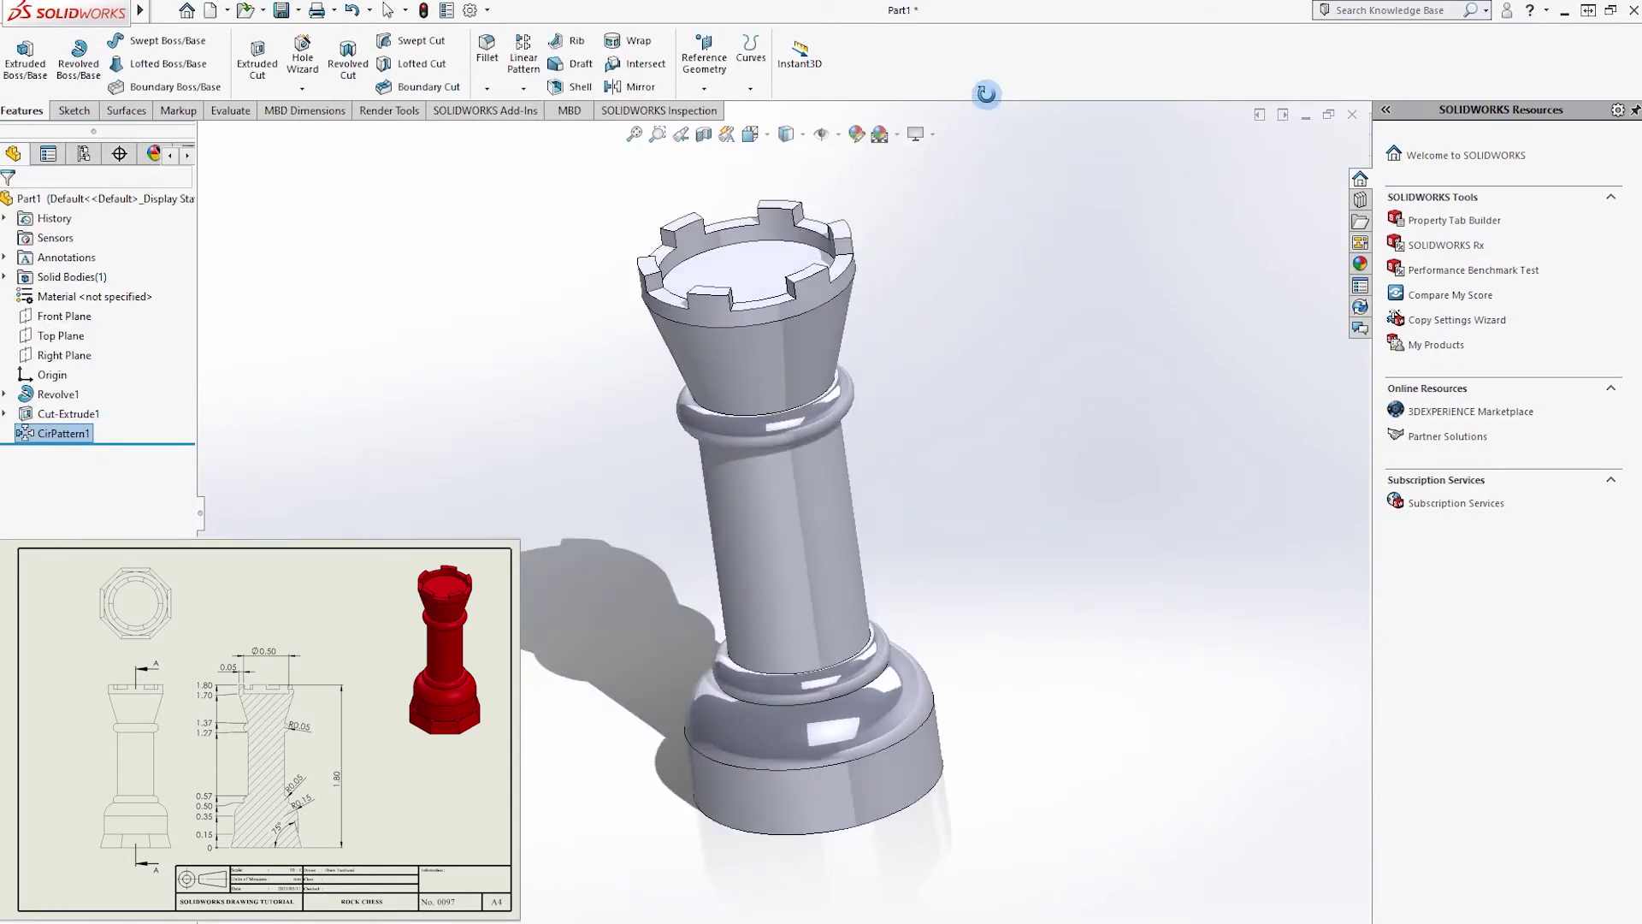
left_click(389, 10)
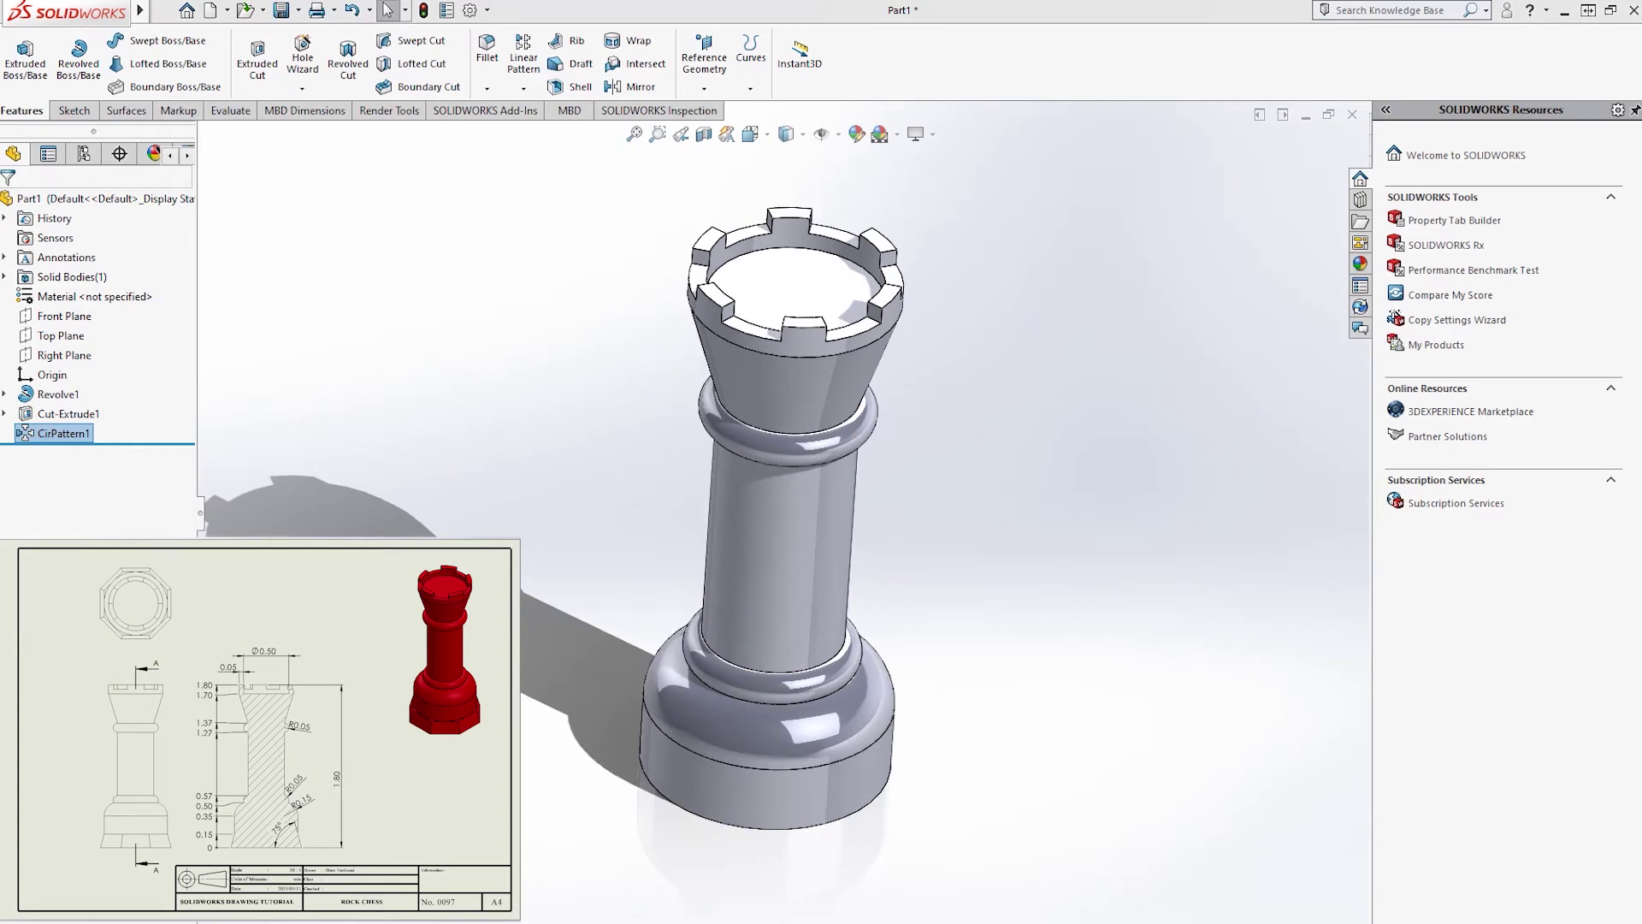
- Inspect Revolve1's profile sketch, then pick the rook's bottom face for a new sketch
mouse_move(670, 469)
middle_mouse_down()
mouse_move(866, 436)
mouse_move(821, 414)
middle_mouse_up()
left_click(389, 10)
left_click(4, 394)
right_click(86, 413)
left_click(38, 359)
middle_click_drag(899, 473, 825, 488)
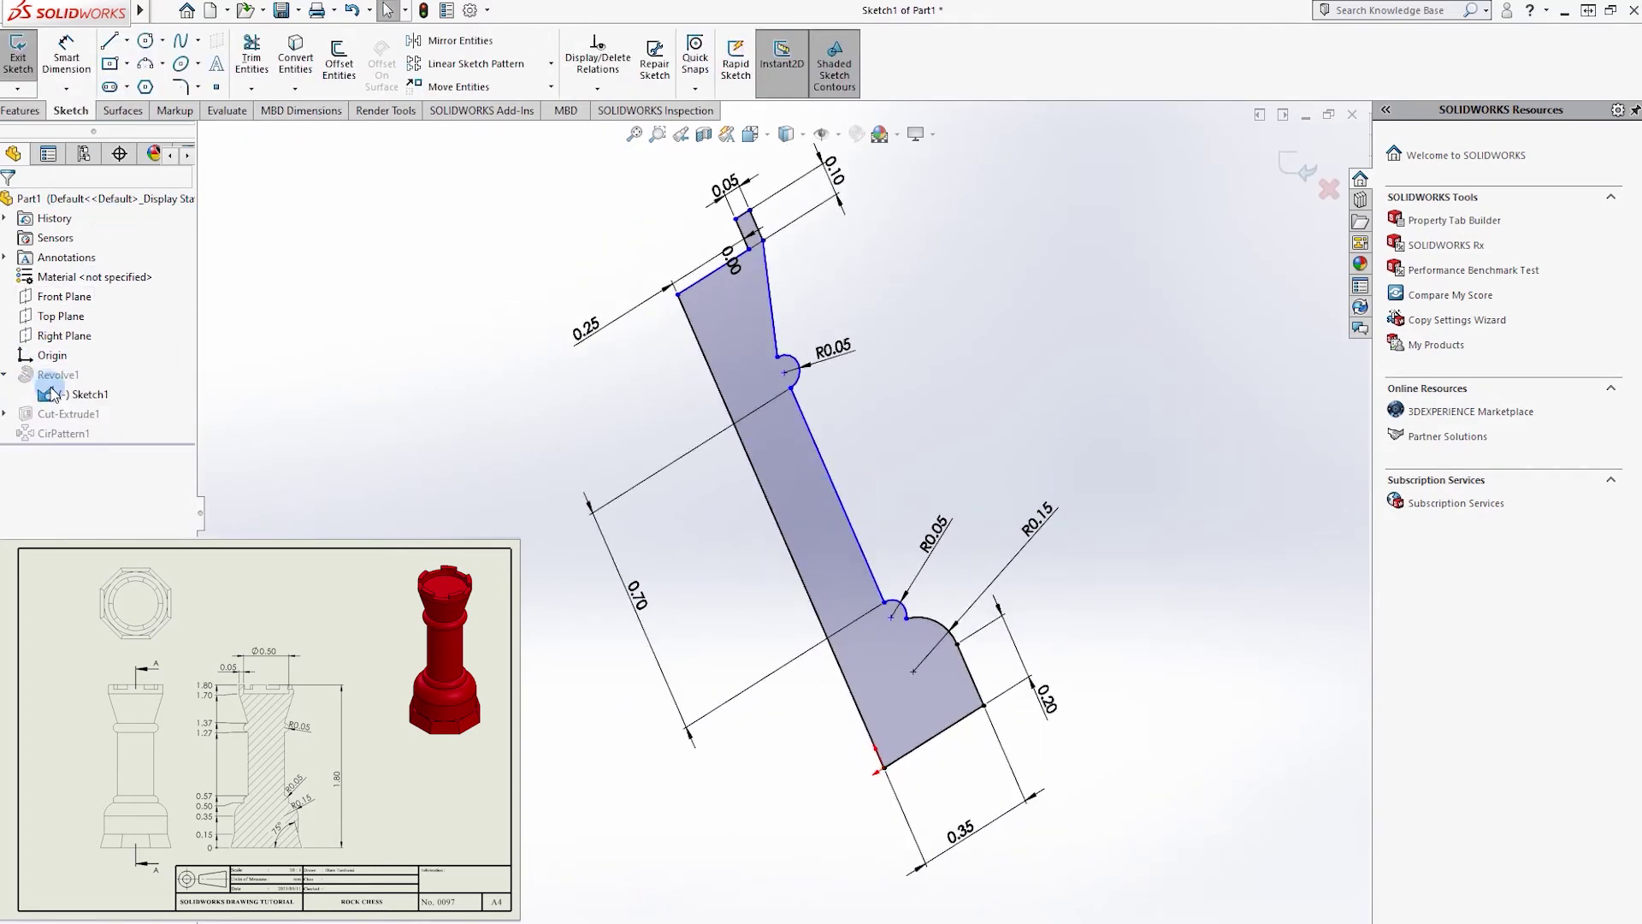
left_click(1295, 166)
middle_click_drag(1100, 326, 1099, 399)
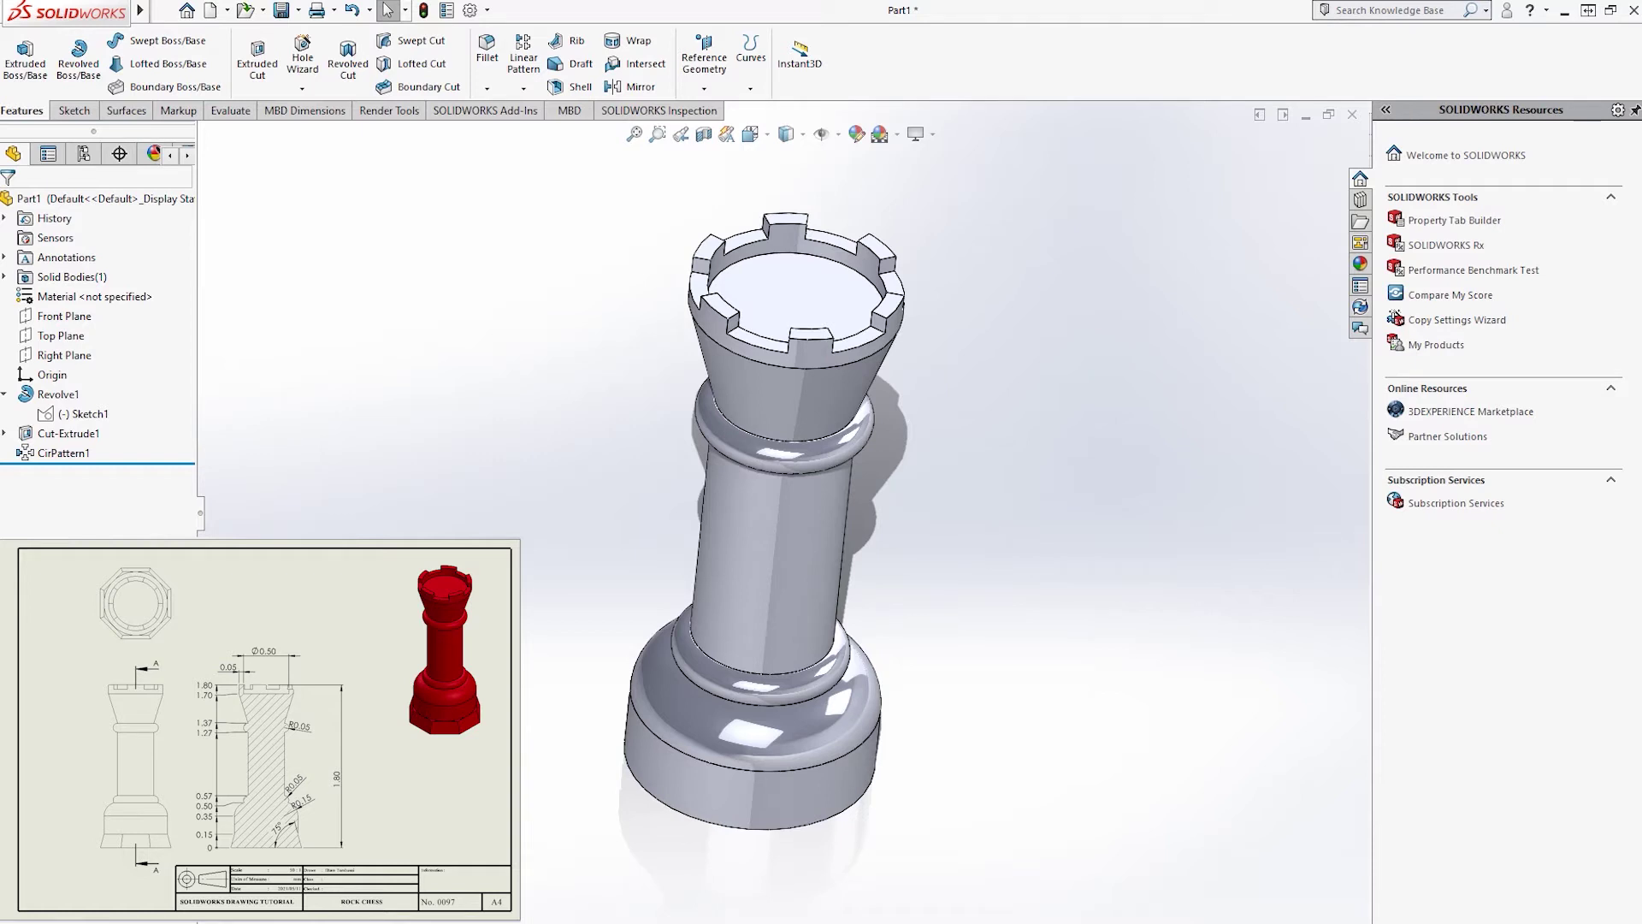
mouse_move(752, 678)
middle_mouse_down()
mouse_move(735, 746)
mouse_move(839, 634)
middle_mouse_up()
left_click(837, 684)
right_click(834, 699)
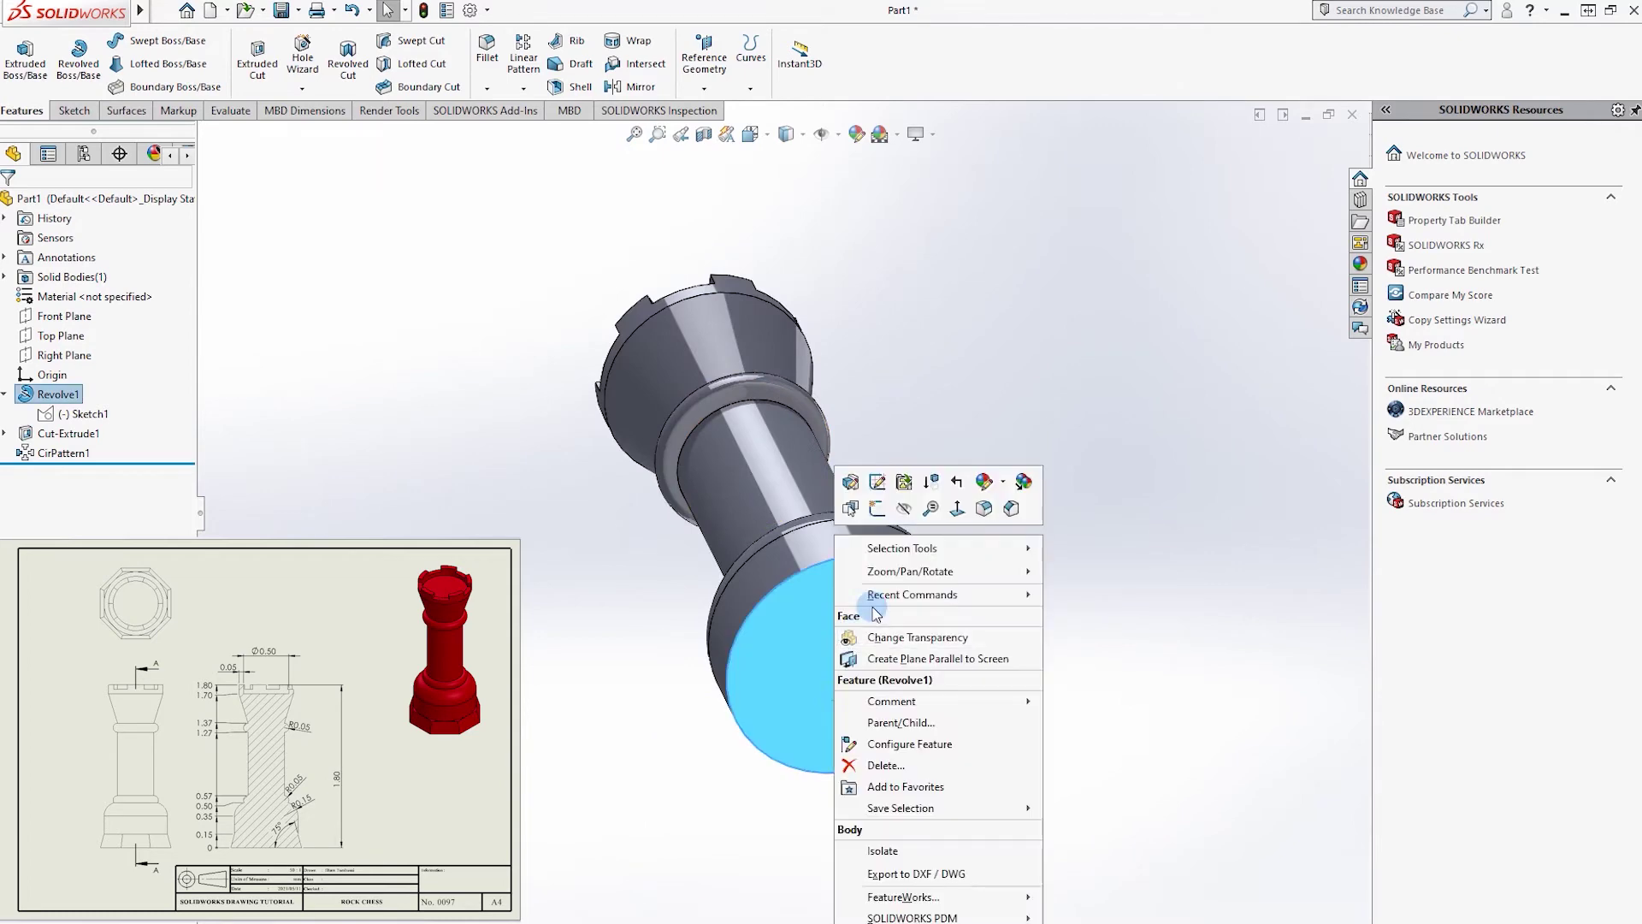
- Start a sketch on the bottom face, draw a hexagon around the base, then delete it
left_click(886, 518)
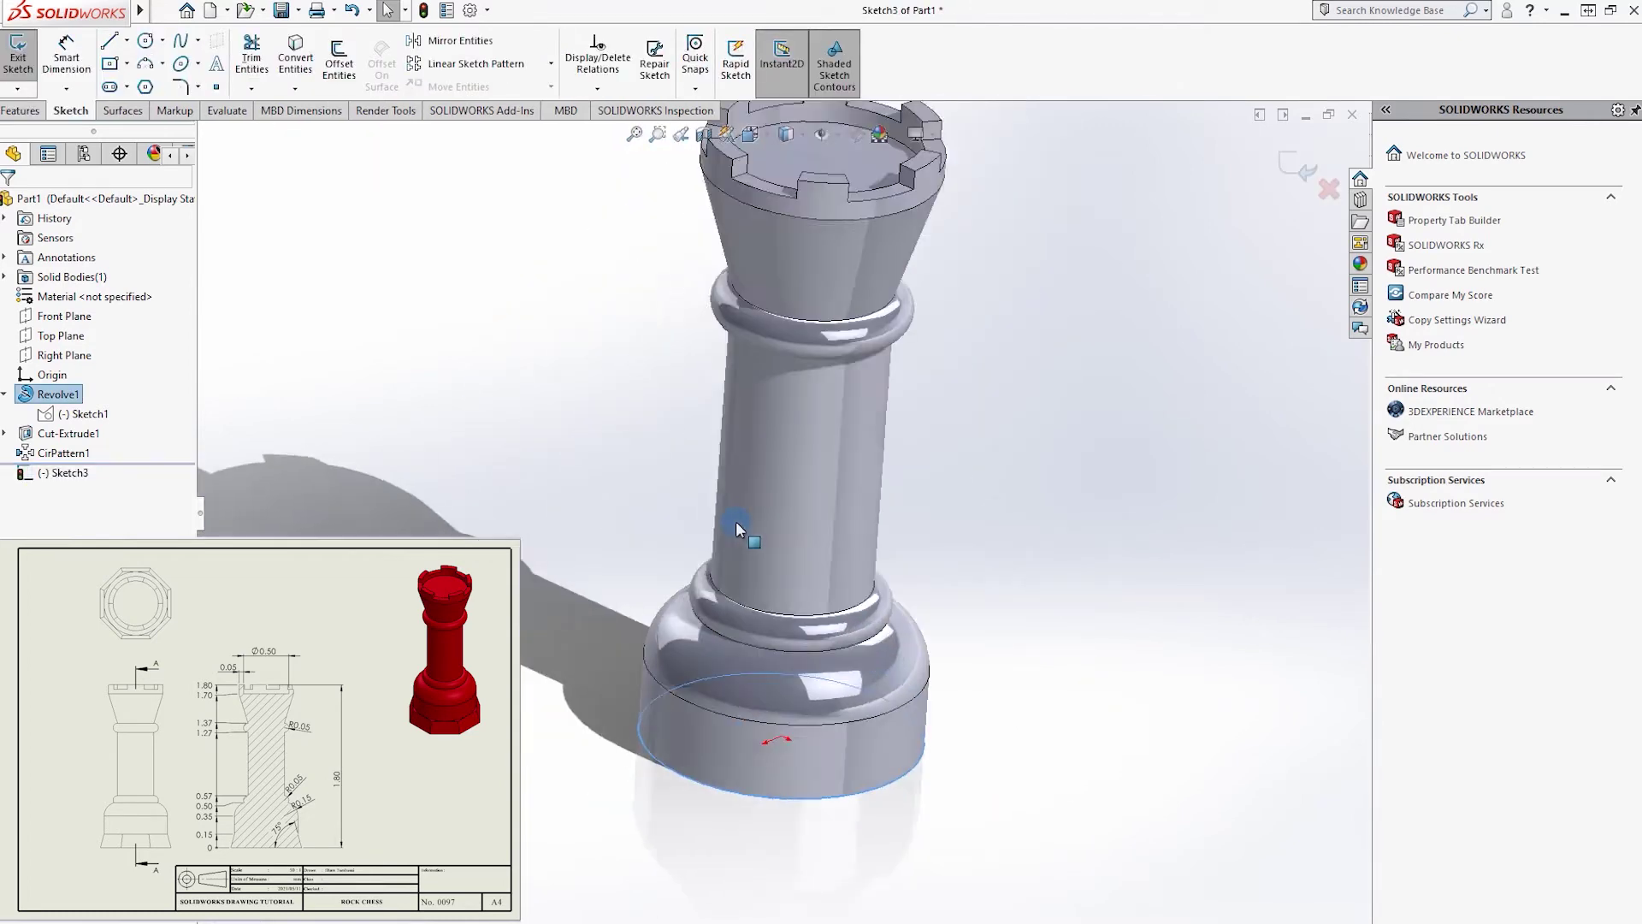
left_click(162, 43)
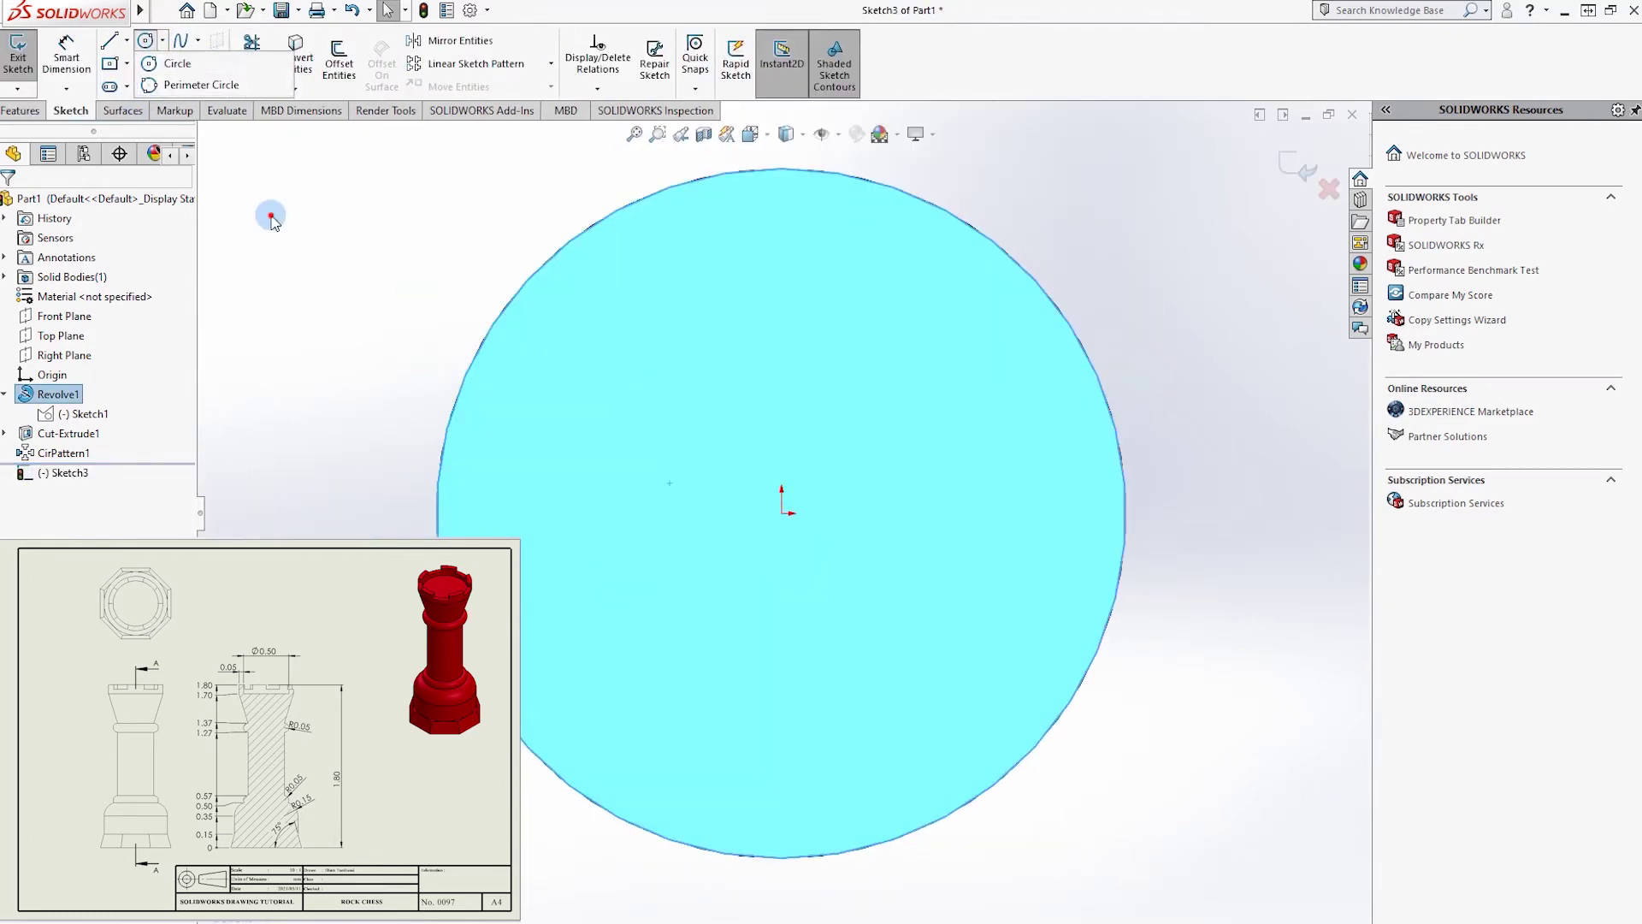
left_click(146, 86)
left_click(782, 513)
scroll(783, 513, "up", 2)
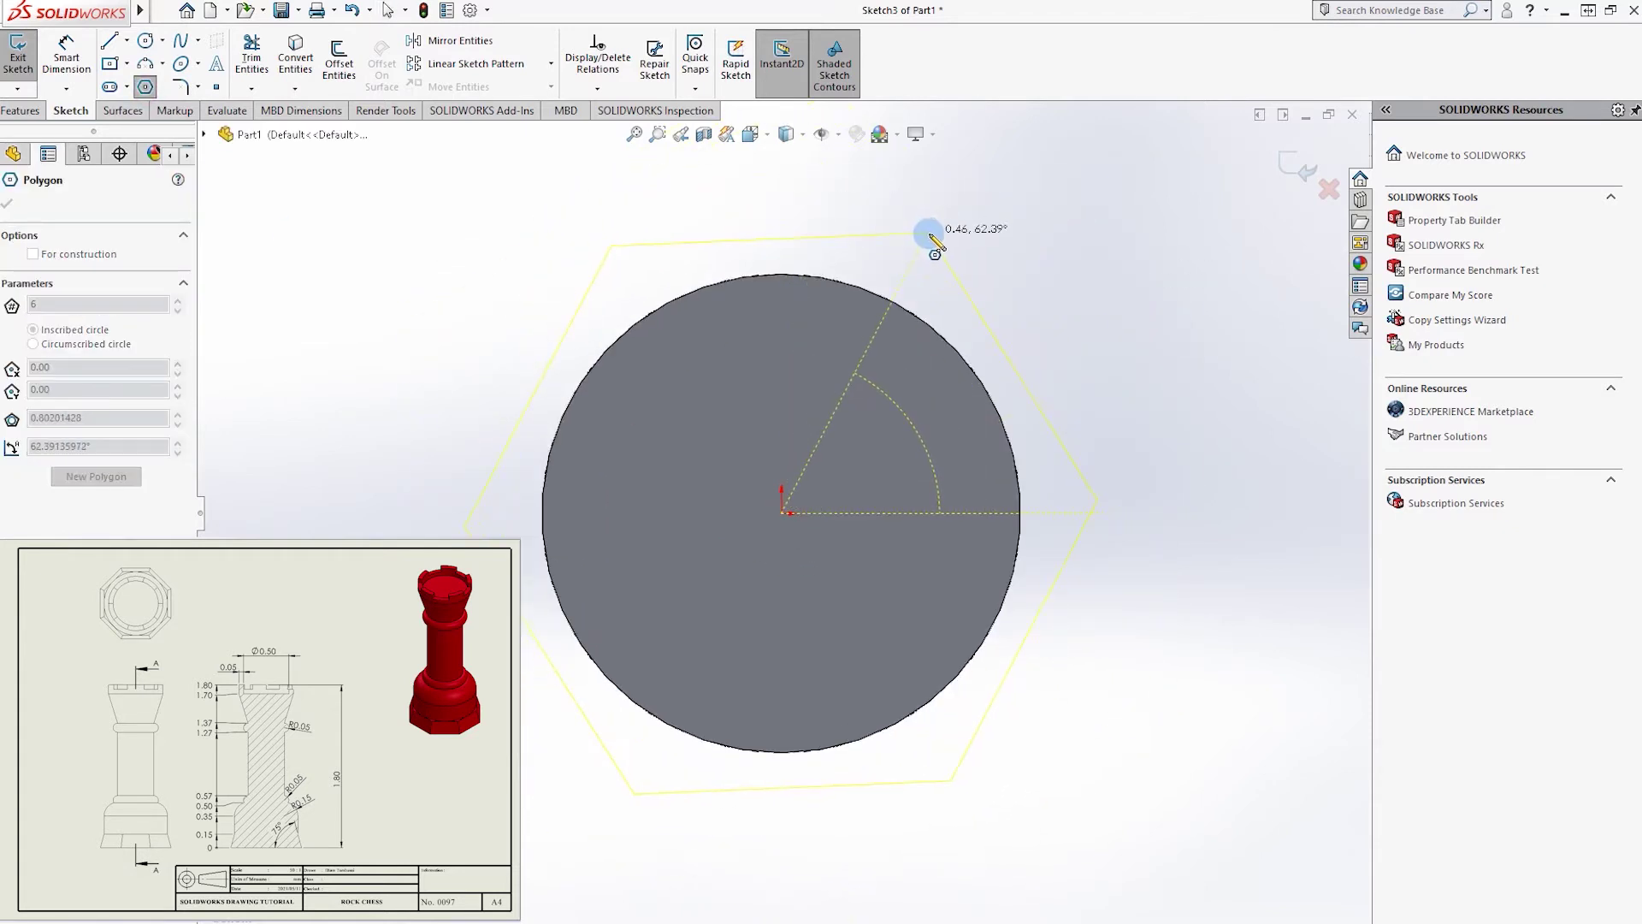
left_click(781, 195)
key("Escape")
left_click(674, 372)
left_click(68, 473)
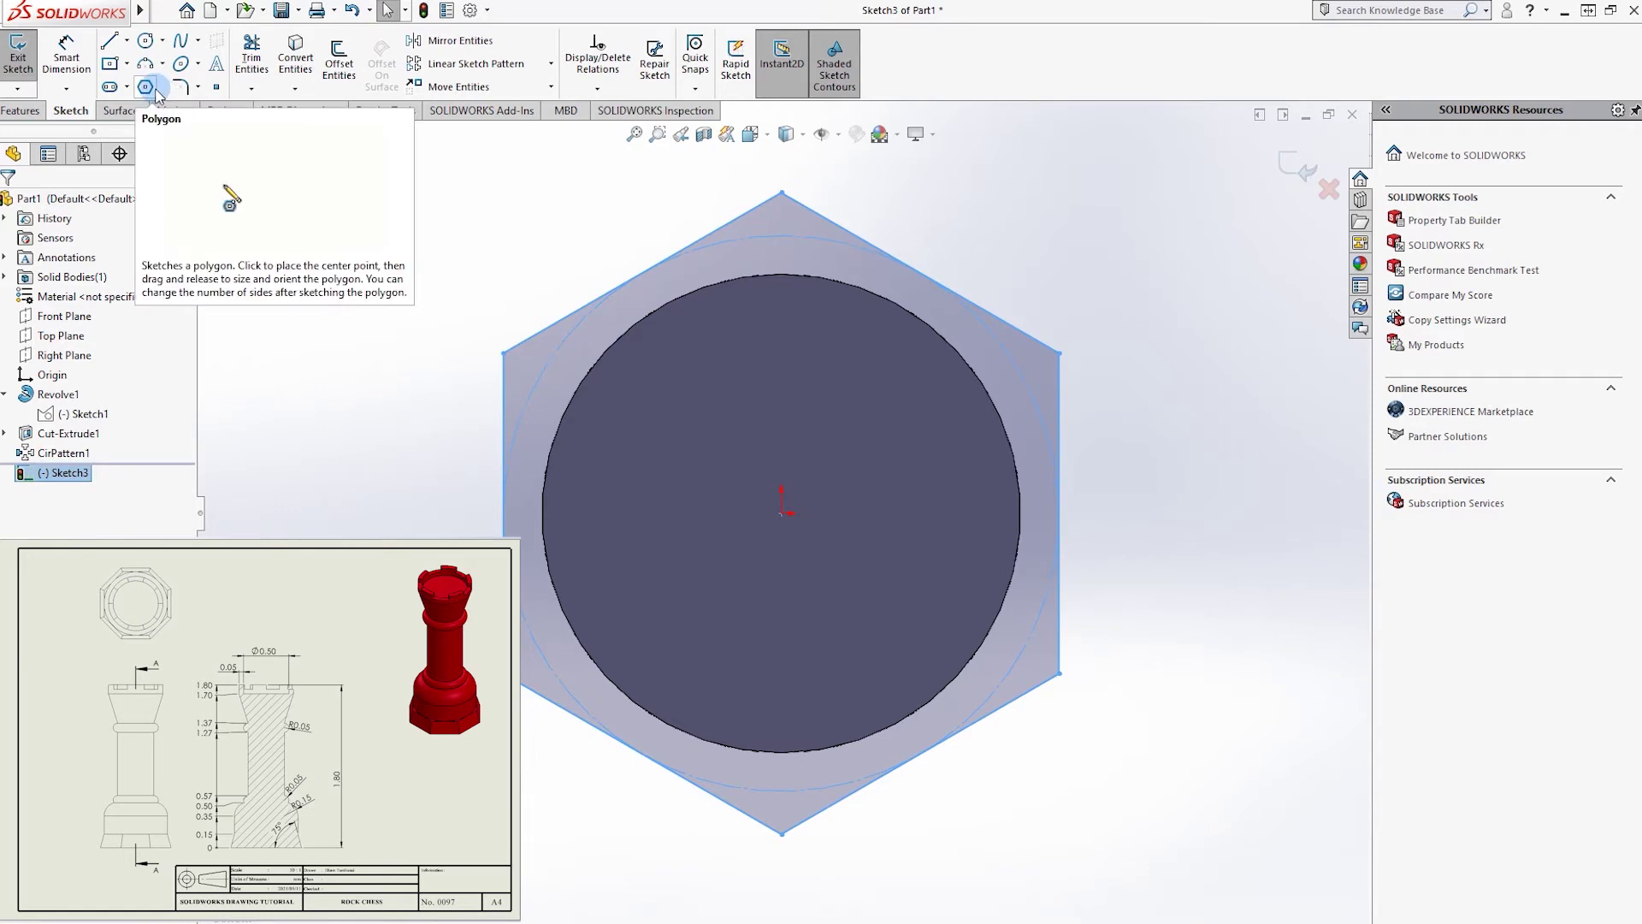
left_click(1246, 375)
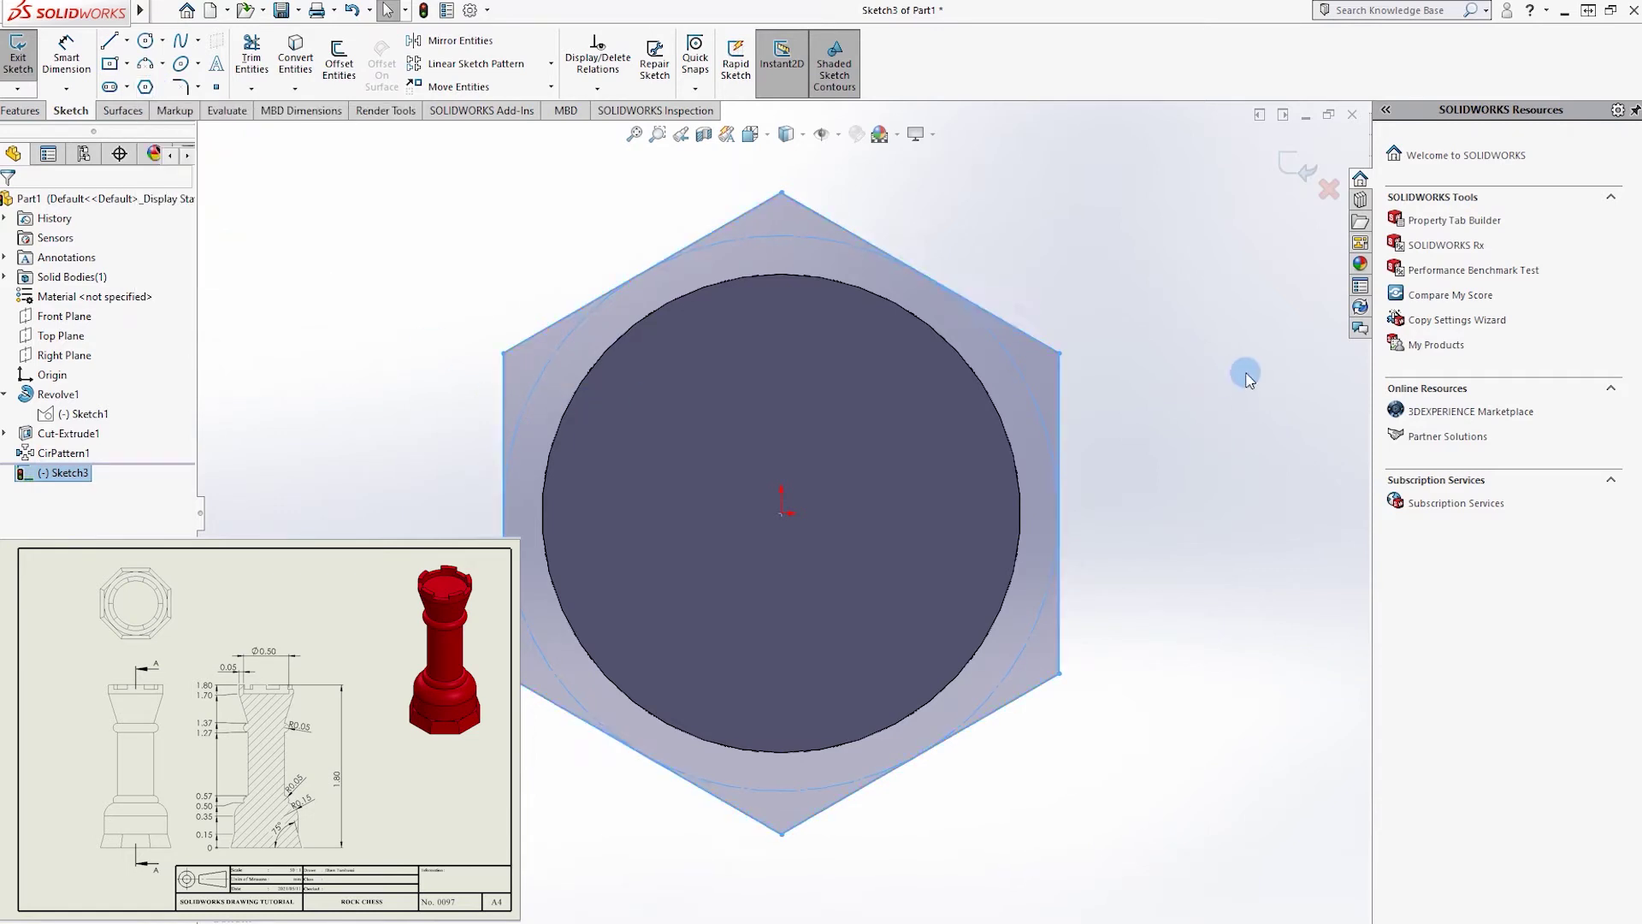
left_click(601, 273)
key("Delete")
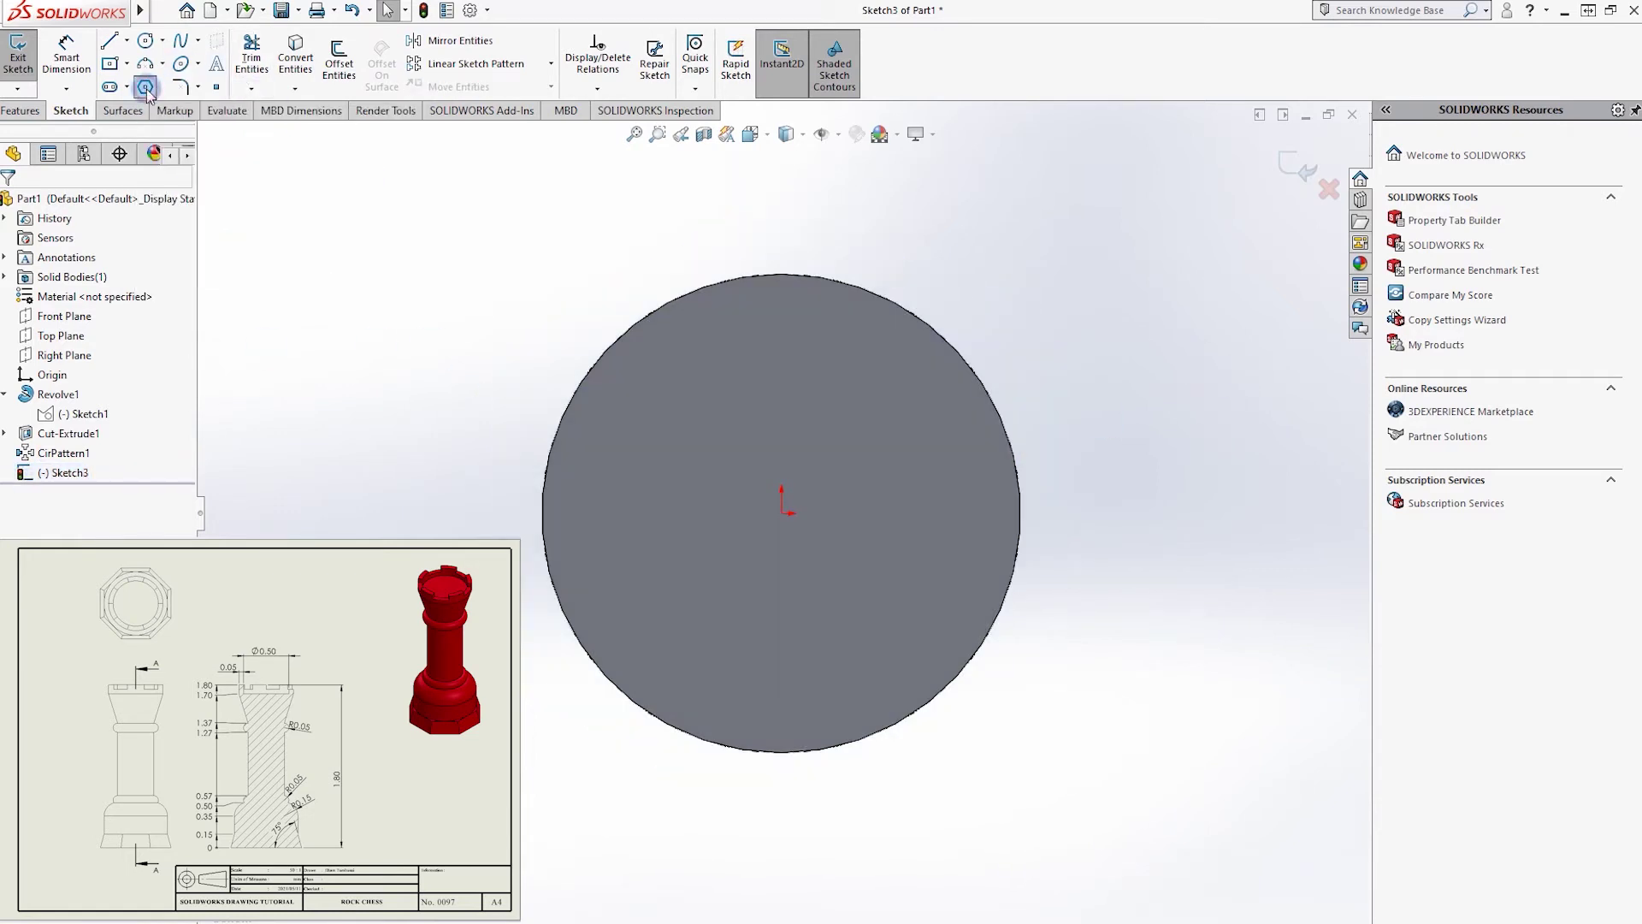
- Draw an eight-sided polygon centred on the origin around the base circle
left_click(147, 89)
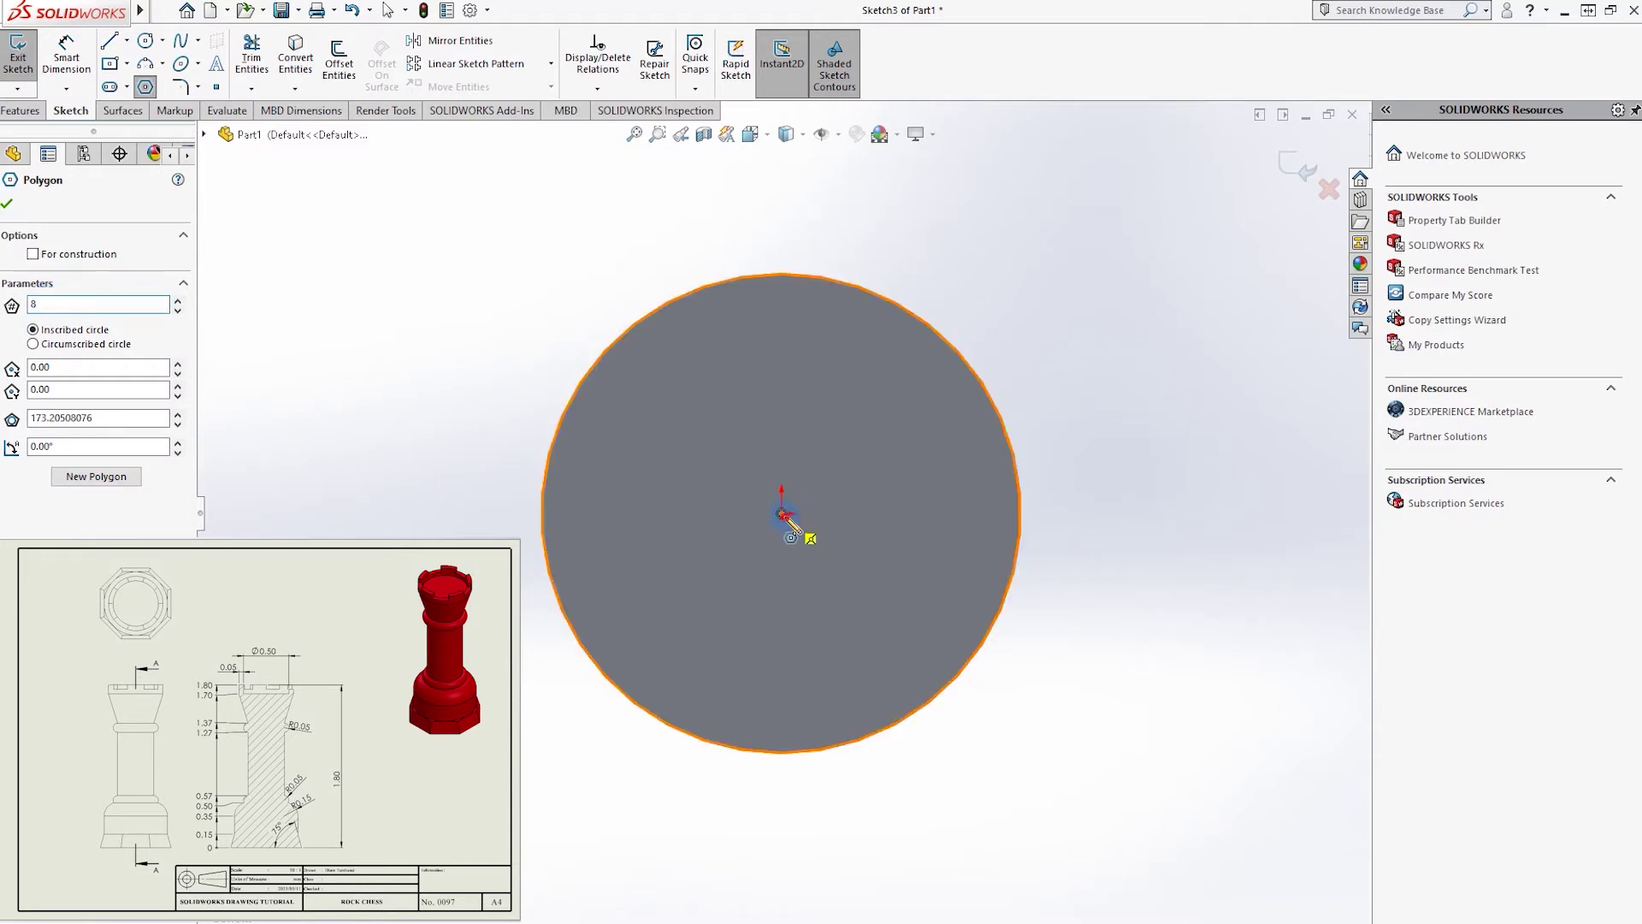
left_click(784, 512)
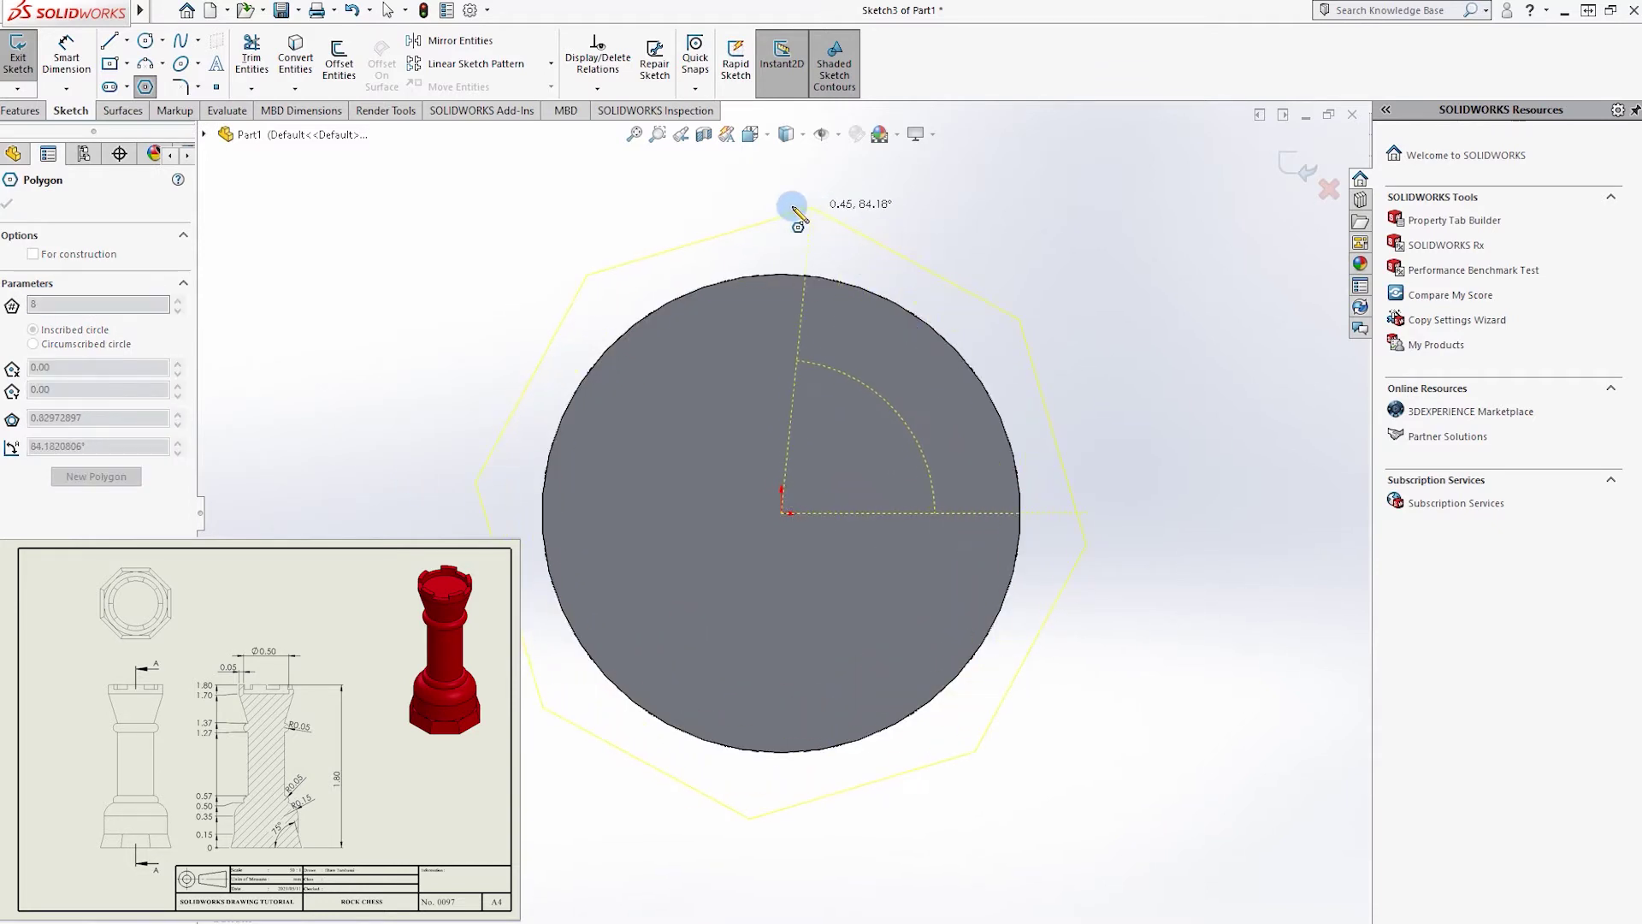
left_click(781, 206)
key("Escape")
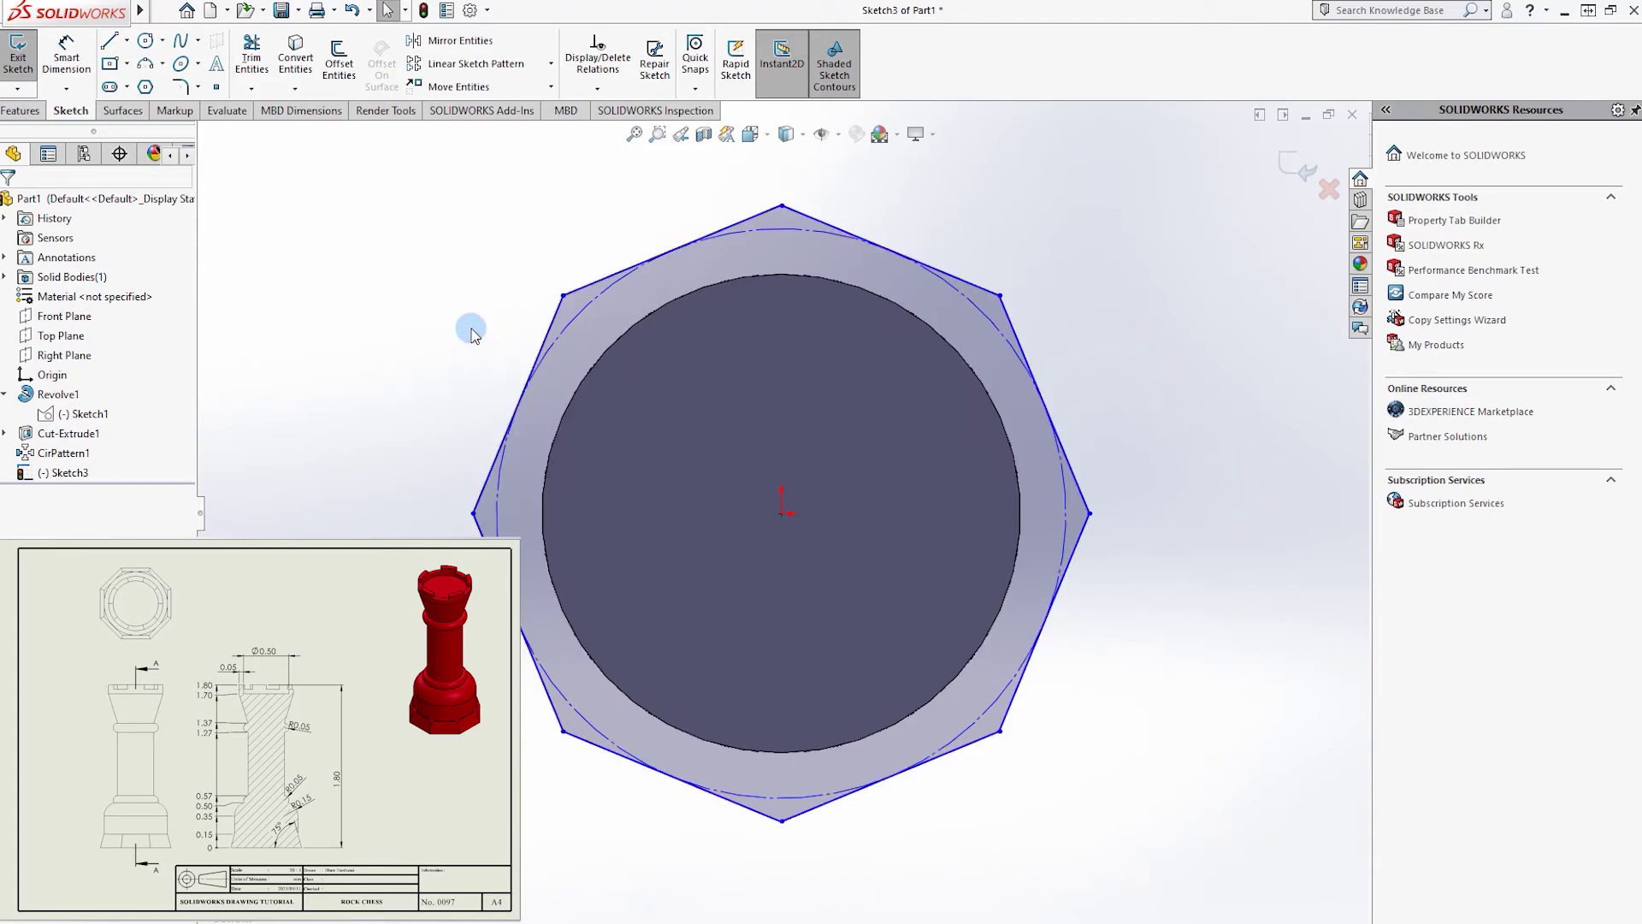
mouse_move(839, 455)
middle_mouse_down()
mouse_move(770, 696)
mouse_move(844, 465)
middle_mouse_up()
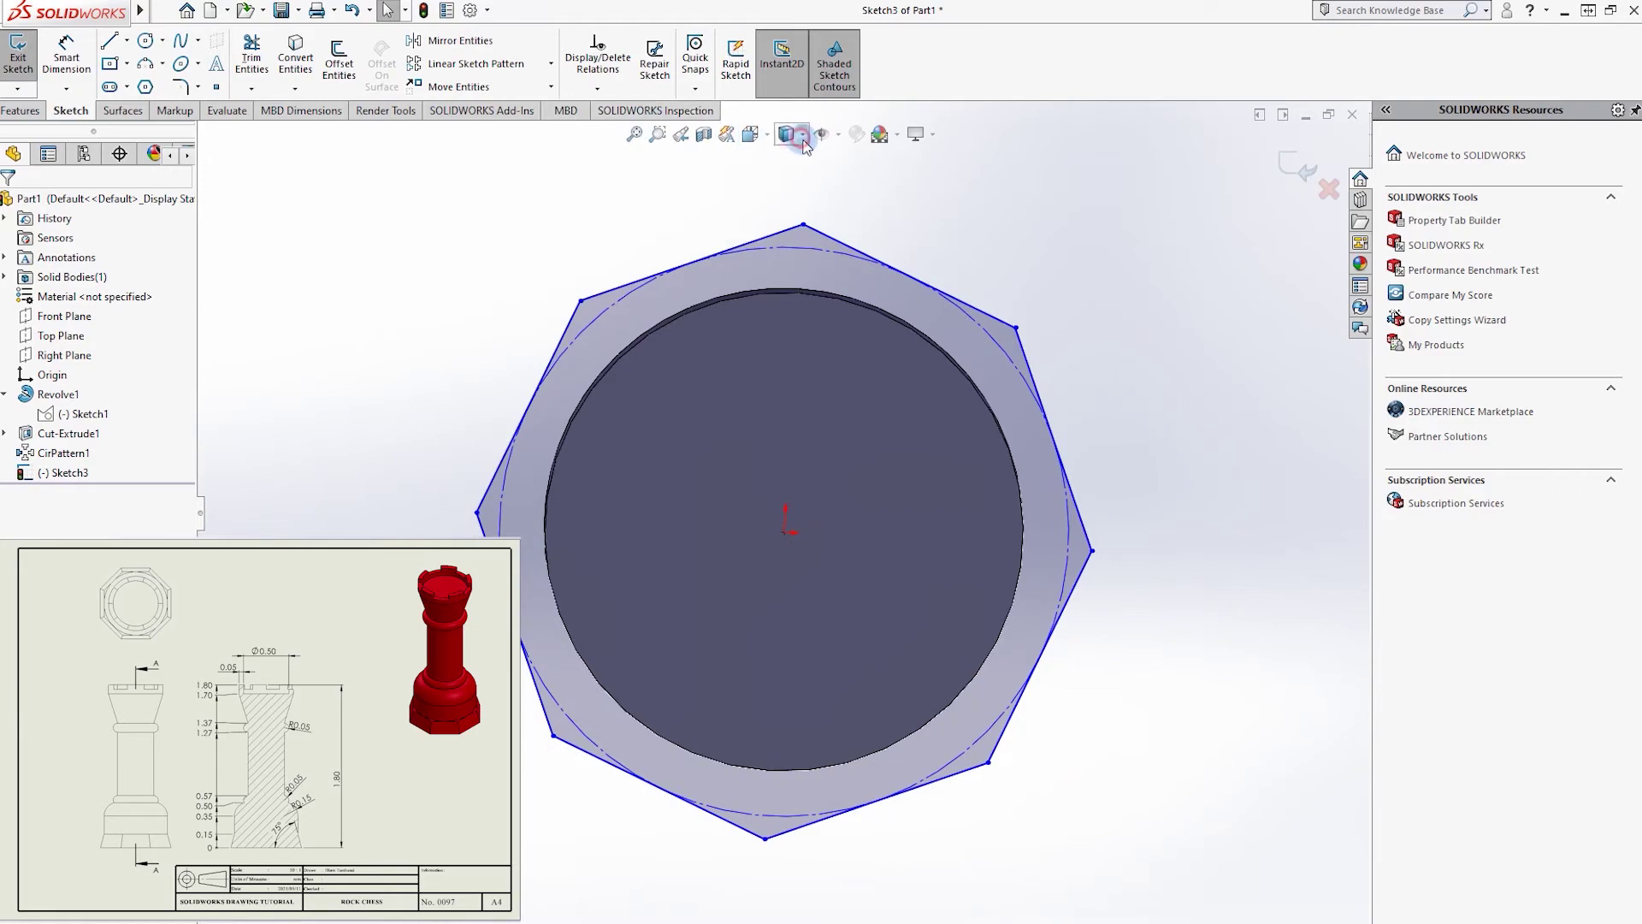
- Check the octagon against the rook in wireframe from below, then restore shaded display
left_click(791, 248)
mouse_move(1101, 278)
middle_mouse_down()
mouse_move(957, 253)
mouse_move(748, 374)
mouse_move(938, 469)
mouse_move(990, 451)
middle_mouse_up()
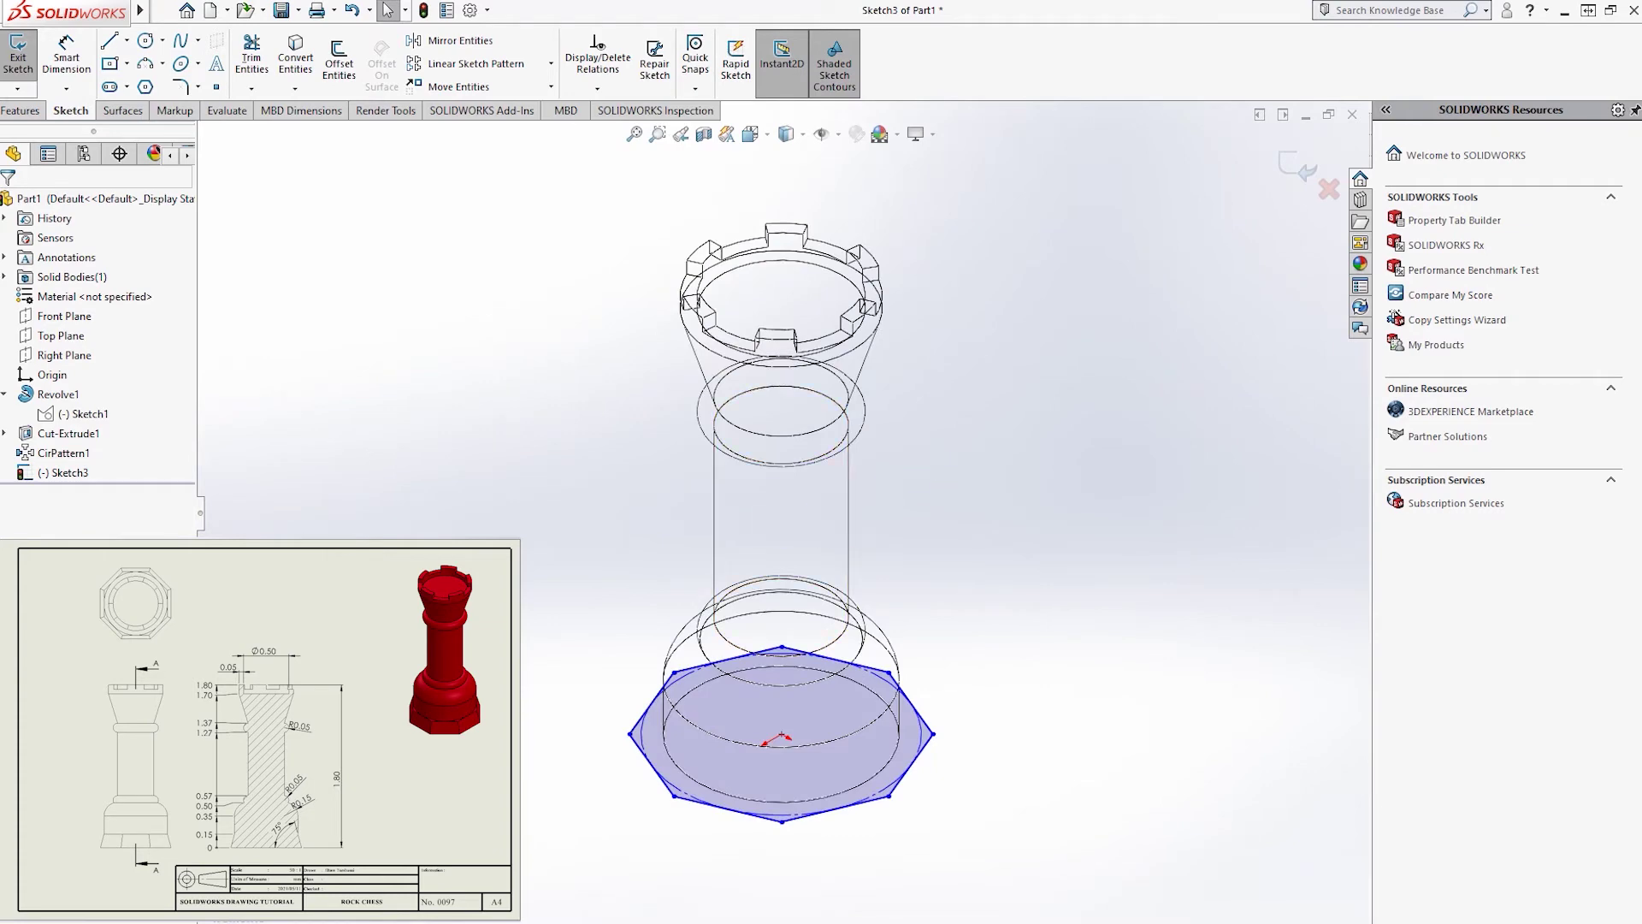
middle_click_drag(891, 491, 908, 521)
mouse_move(978, 376)
middle_mouse_down()
mouse_move(961, 568)
mouse_move(1086, 561)
mouse_move(985, 564)
mouse_move(847, 154)
mouse_move(783, 137)
middle_mouse_up()
left_click(784, 134)
left_click(780, 183)
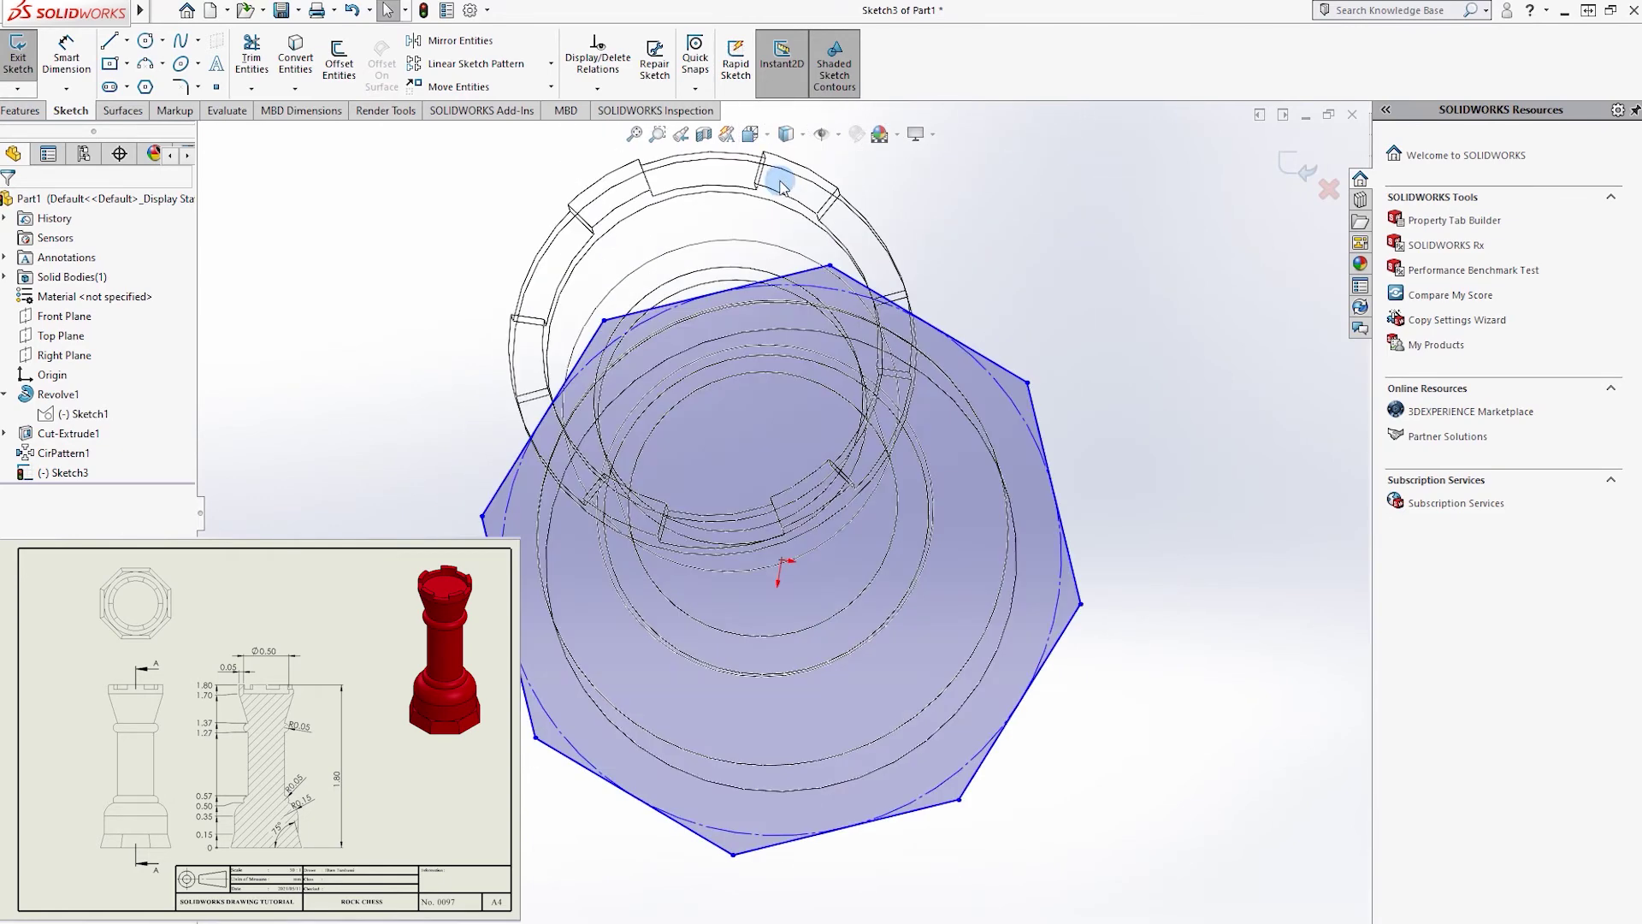
left_click(799, 184)
mouse_move(989, 370)
middle_mouse_down()
mouse_move(1086, 209)
mouse_move(1089, 372)
middle_mouse_up()
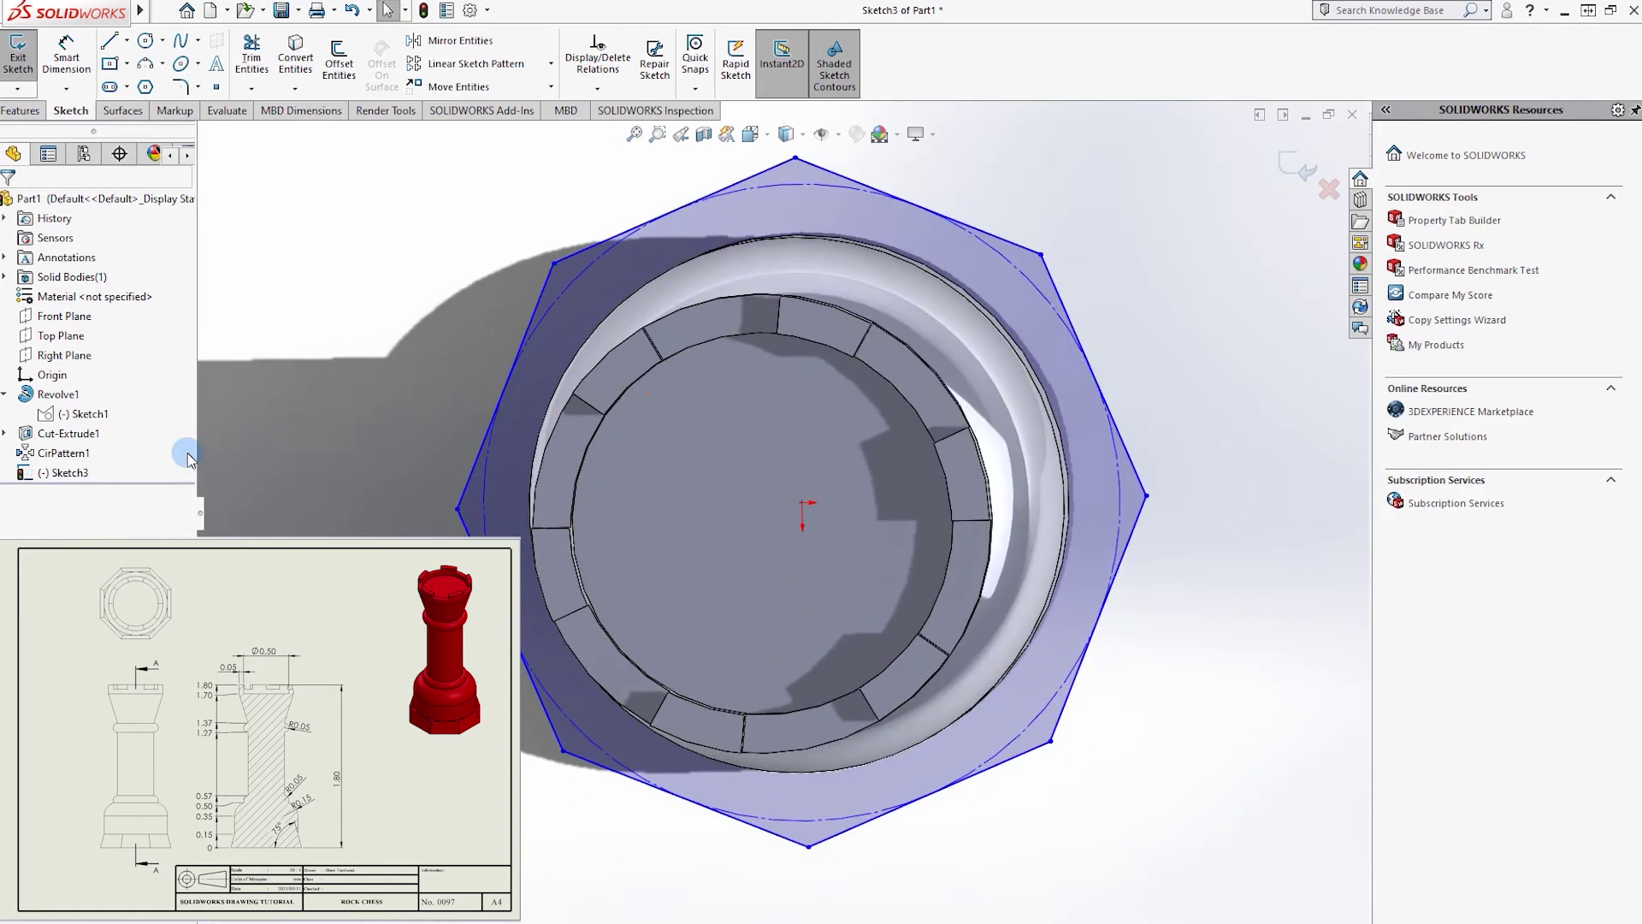
- Exit the octagon sketch and reopen CirPattern1 for editing
left_click(69, 453)
right_click(61, 453)
left_click(271, 334)
left_click(22, 70)
left_click(68, 452)
left_click(77, 396)
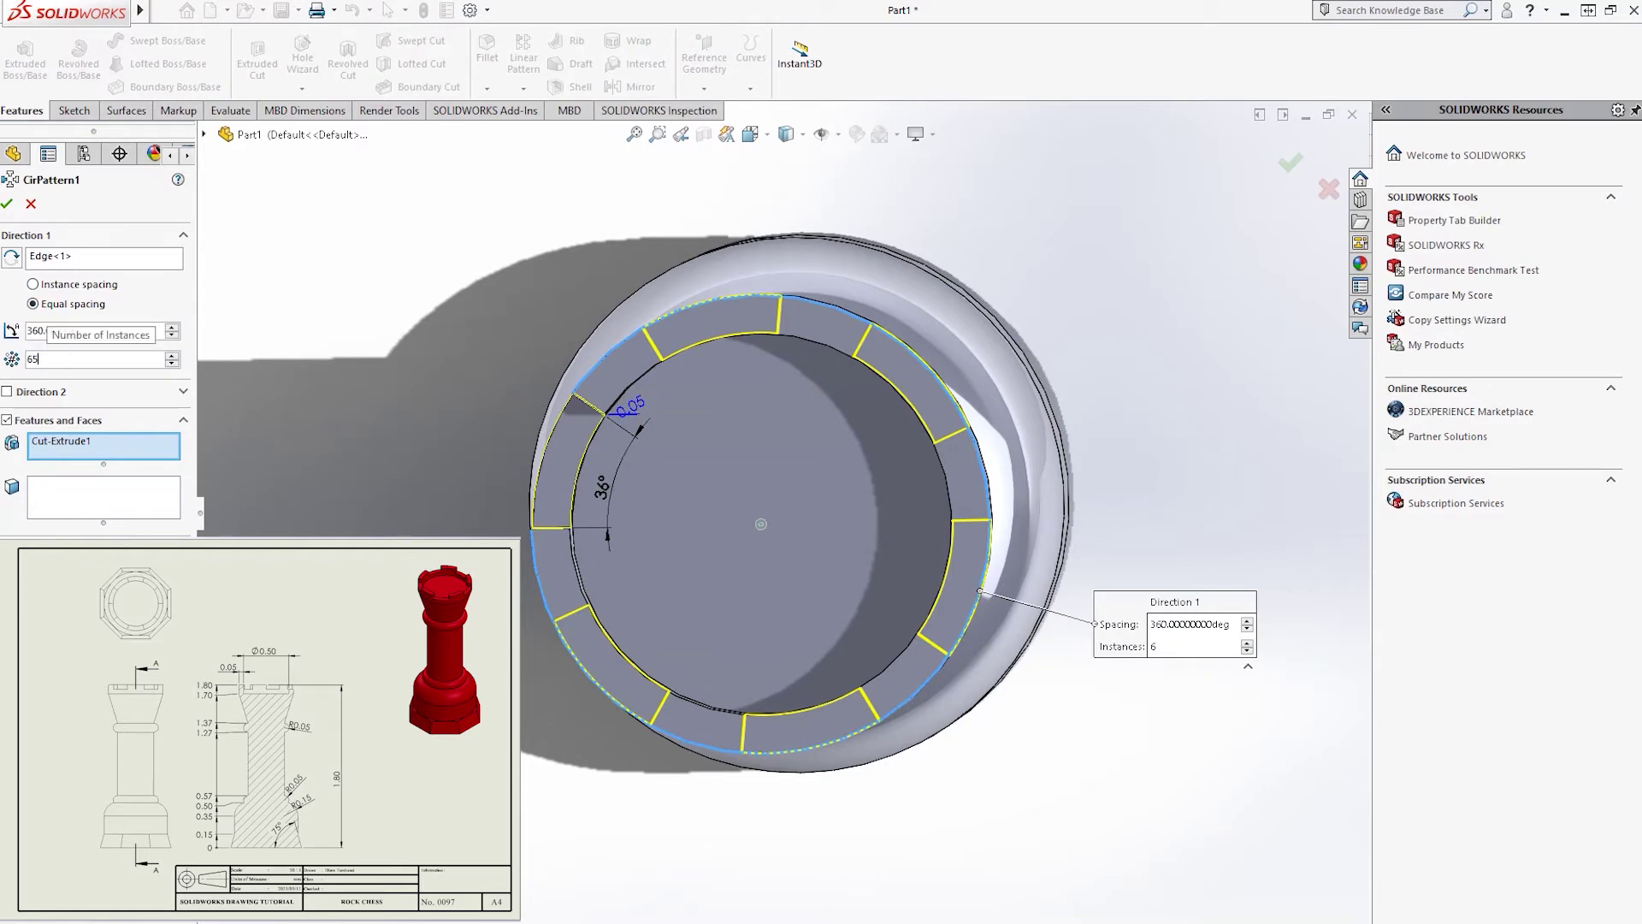
- Apply the CirPattern1 edit and turn the rook upright to an elevated Front view
left_click(1291, 162)
mouse_move(718, 424)
middle_mouse_down()
mouse_move(781, 351)
mouse_move(719, 337)
mouse_move(667, 474)
mouse_move(781, 572)
mouse_move(627, 619)
mouse_move(680, 583)
mouse_move(781, 608)
mouse_move(408, 291)
middle_mouse_up()
left_click(772, 147)
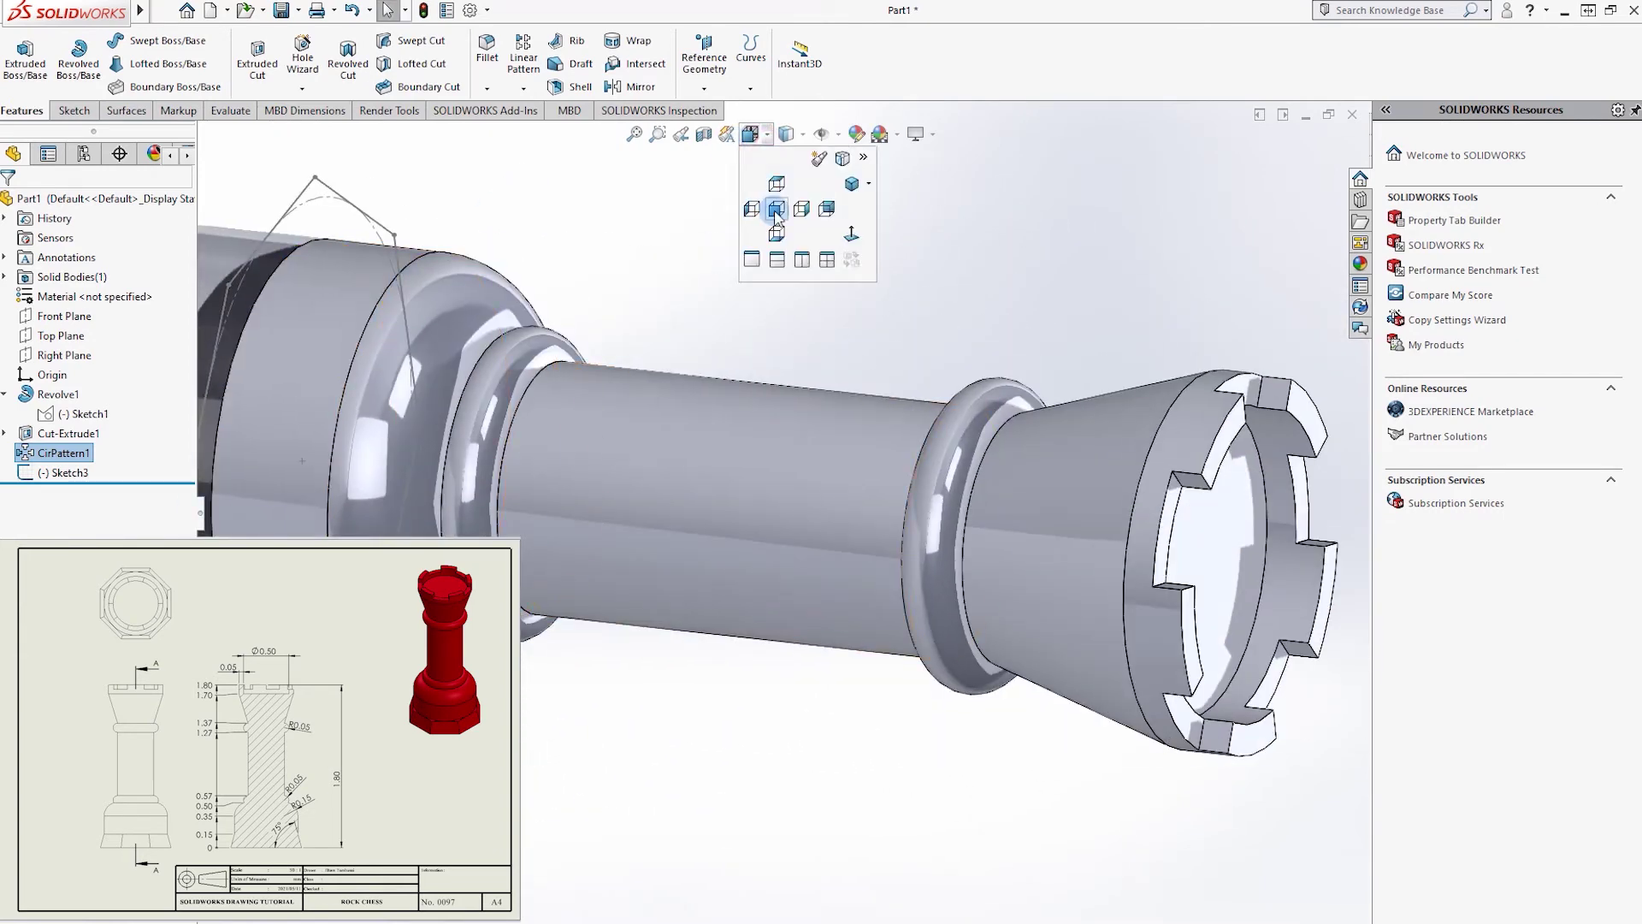
mouse_move(764, 211)
middle_mouse_down()
mouse_move(825, 293)
mouse_move(819, 346)
mouse_move(769, 367)
mouse_move(748, 612)
mouse_move(821, 568)
mouse_move(830, 444)
middle_mouse_up()
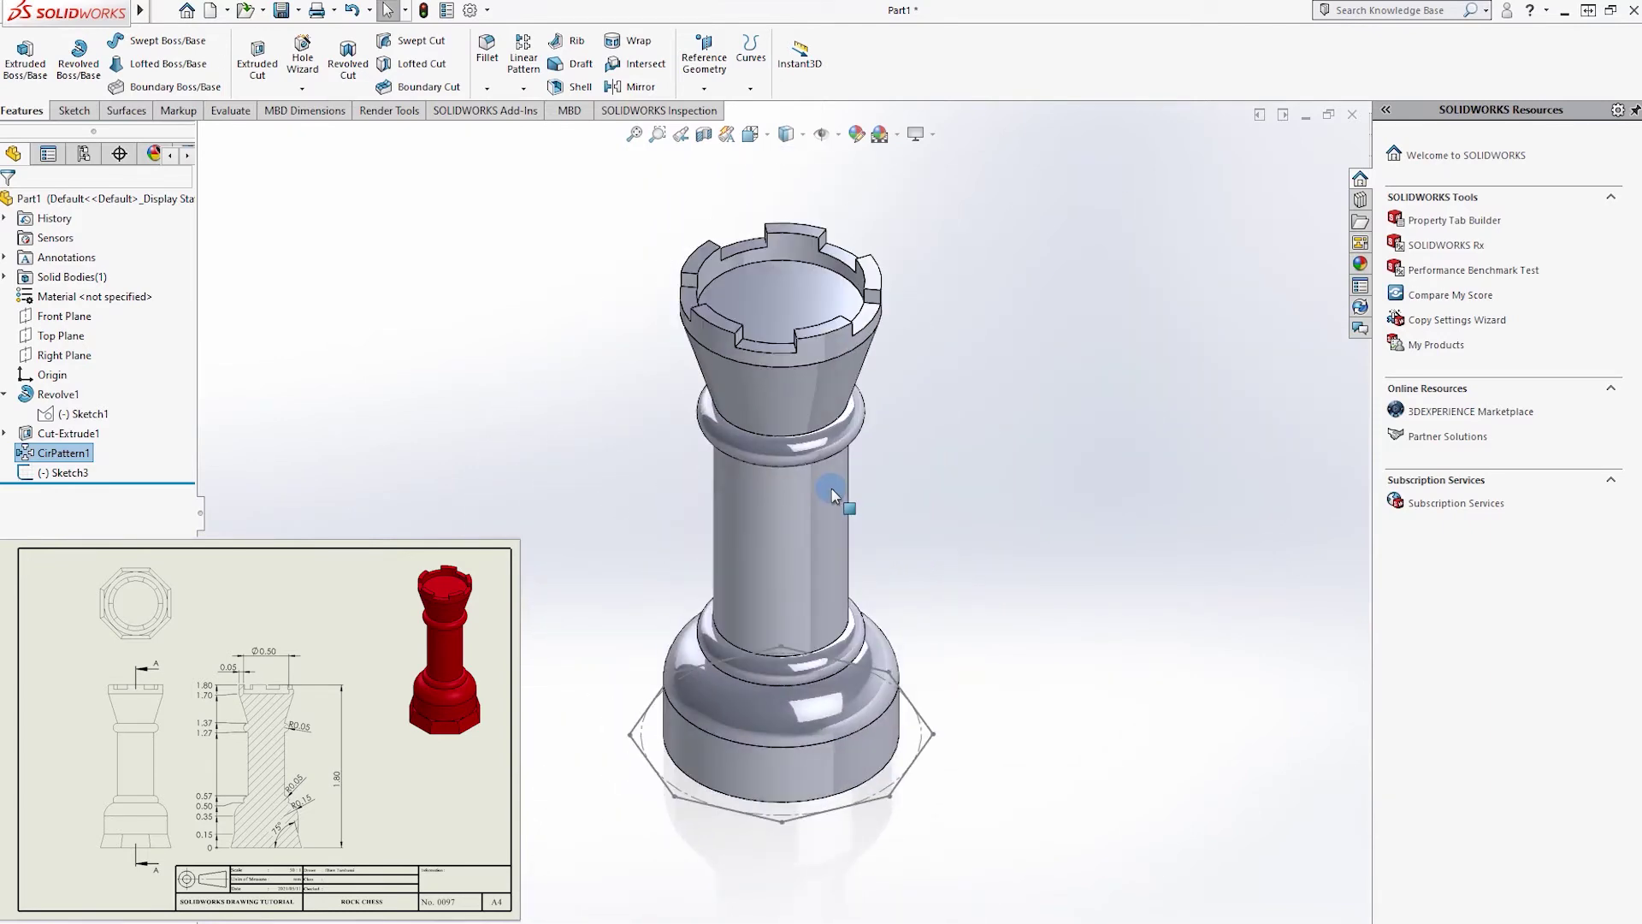
left_click(786, 134)
left_click(808, 214)
middle_click_drag(792, 294, 814, 386)
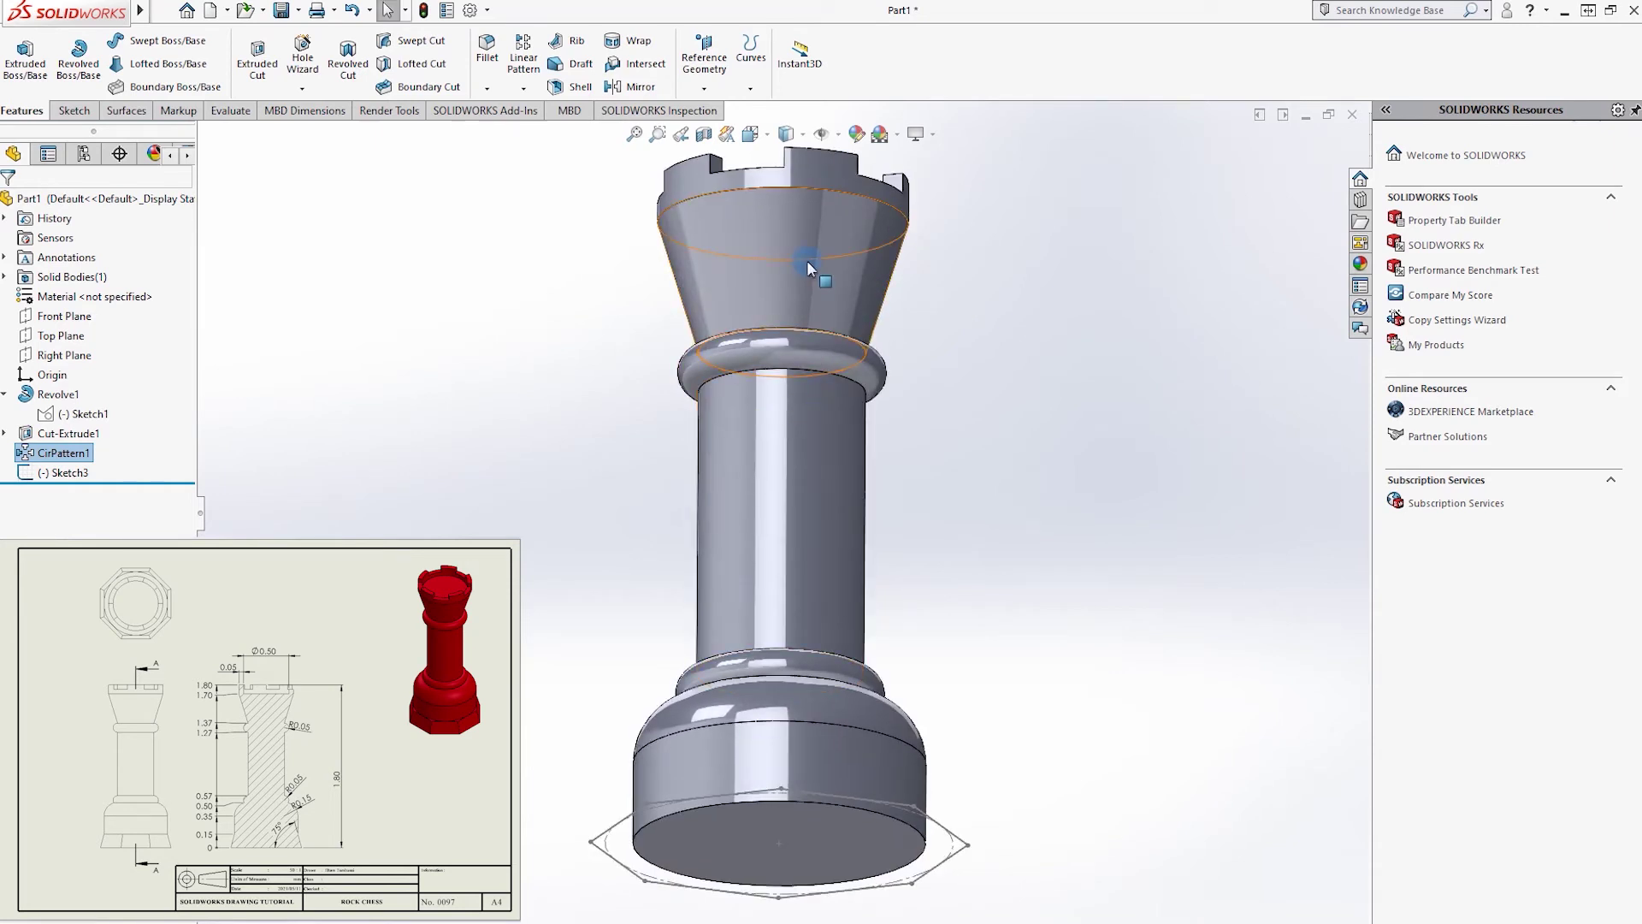
left_click(73, 110)
left_click(17, 88)
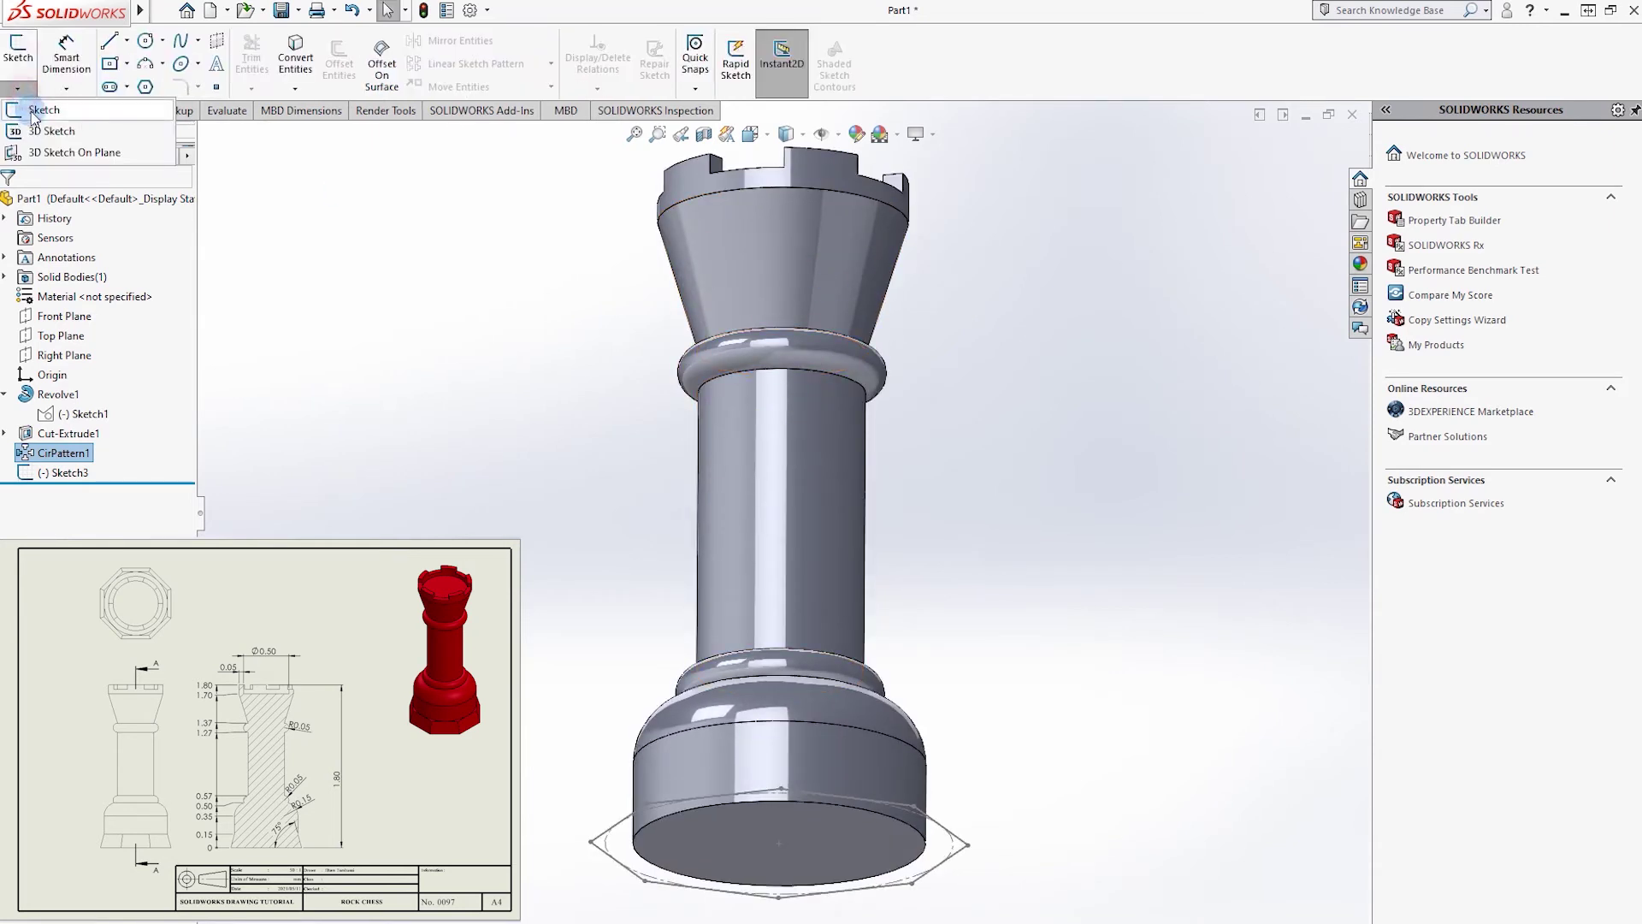
- In a new 3D sketch, draw a line from the rook's top rim down to the base edge
left_click(39, 124)
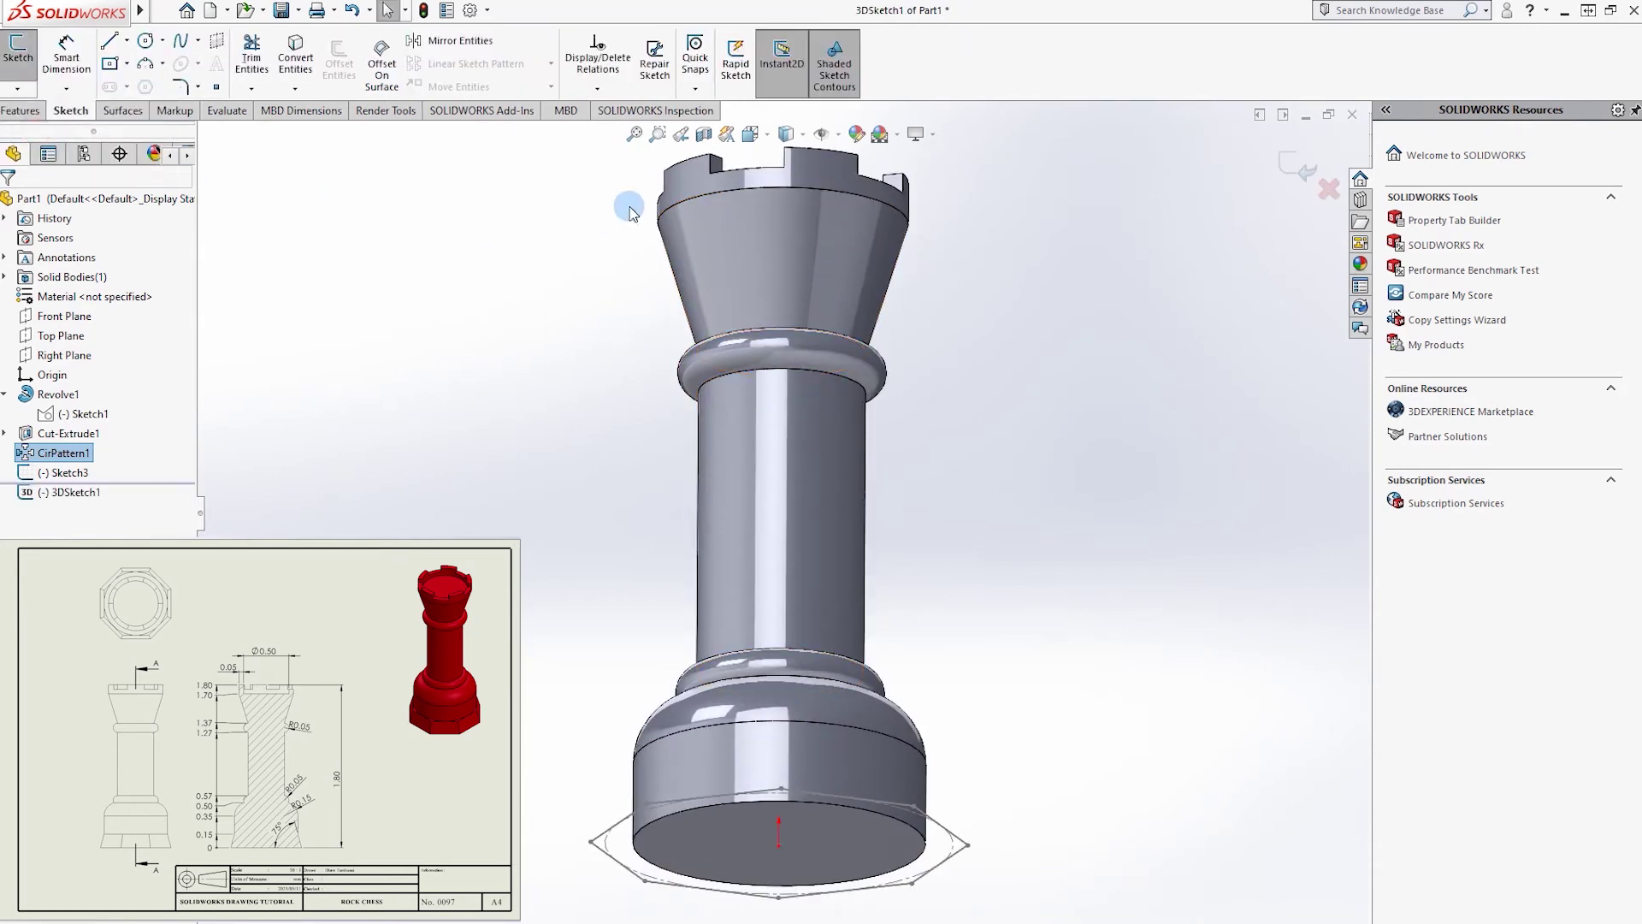
key("l")
left_click(784, 167)
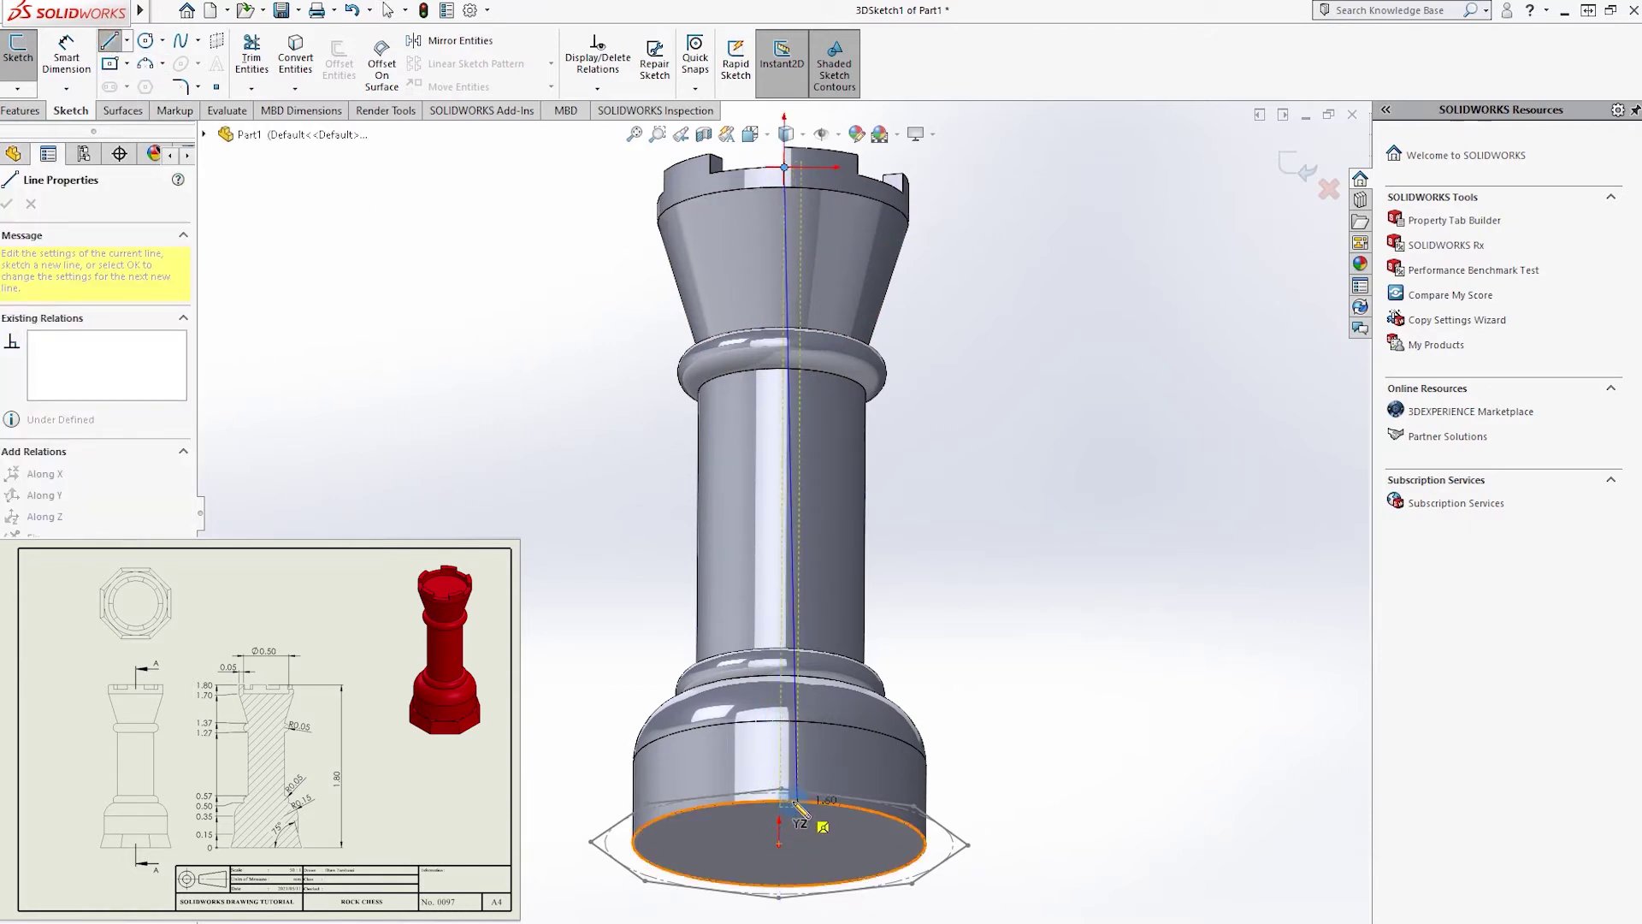
left_click(844, 813)
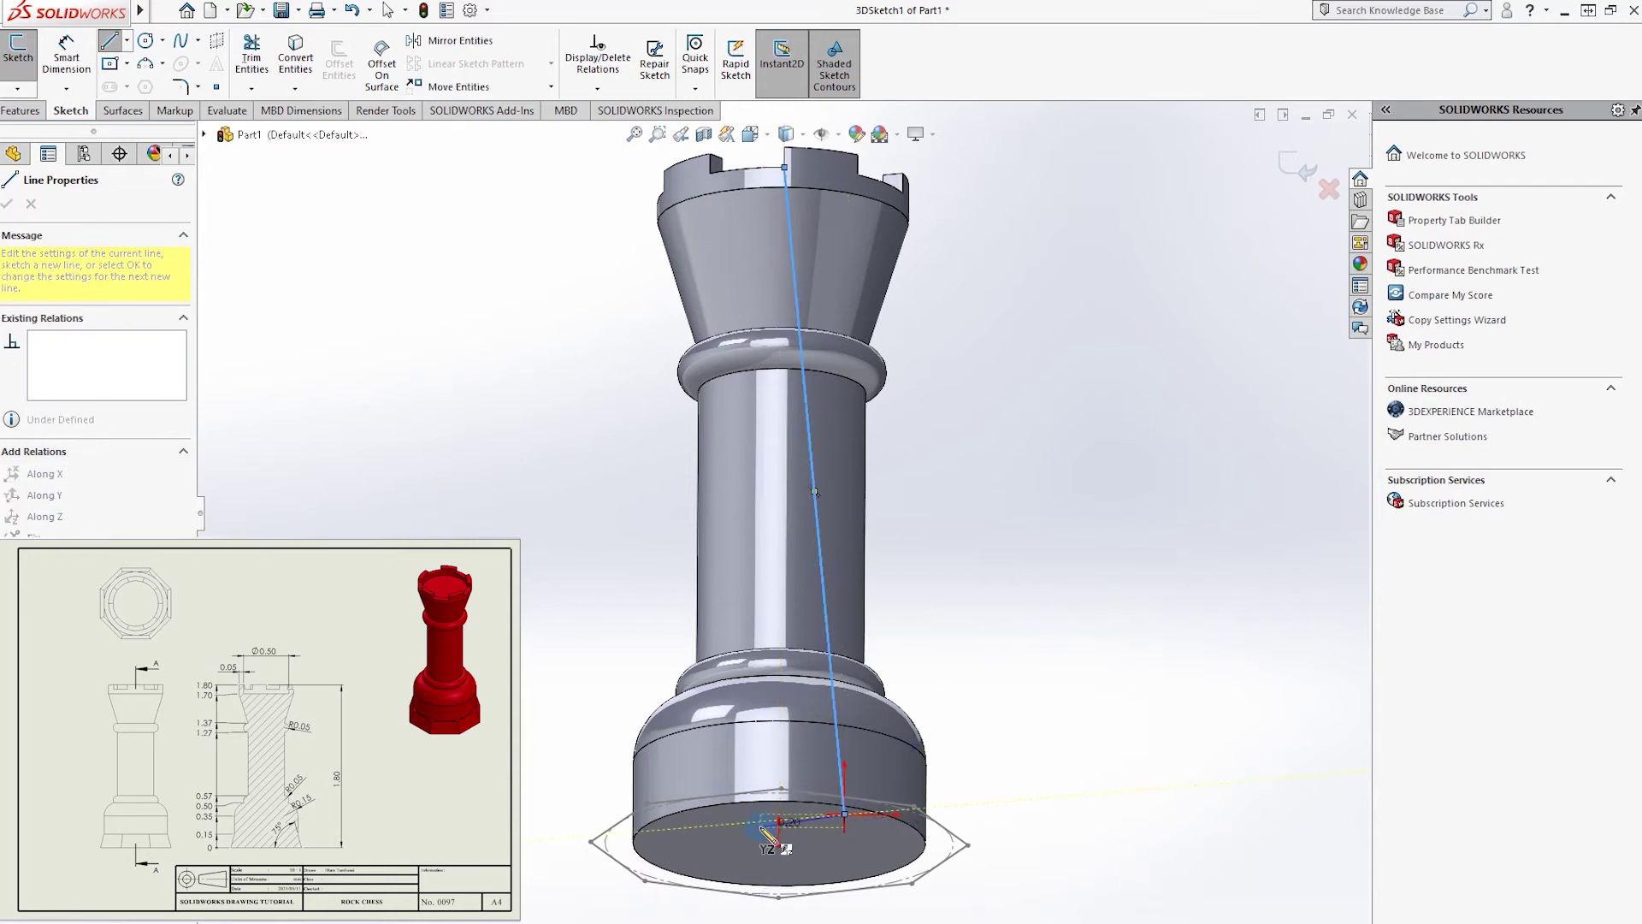
key("Escape")
key("ctrl+z")
left_click(318, 188)
left_click(112, 43)
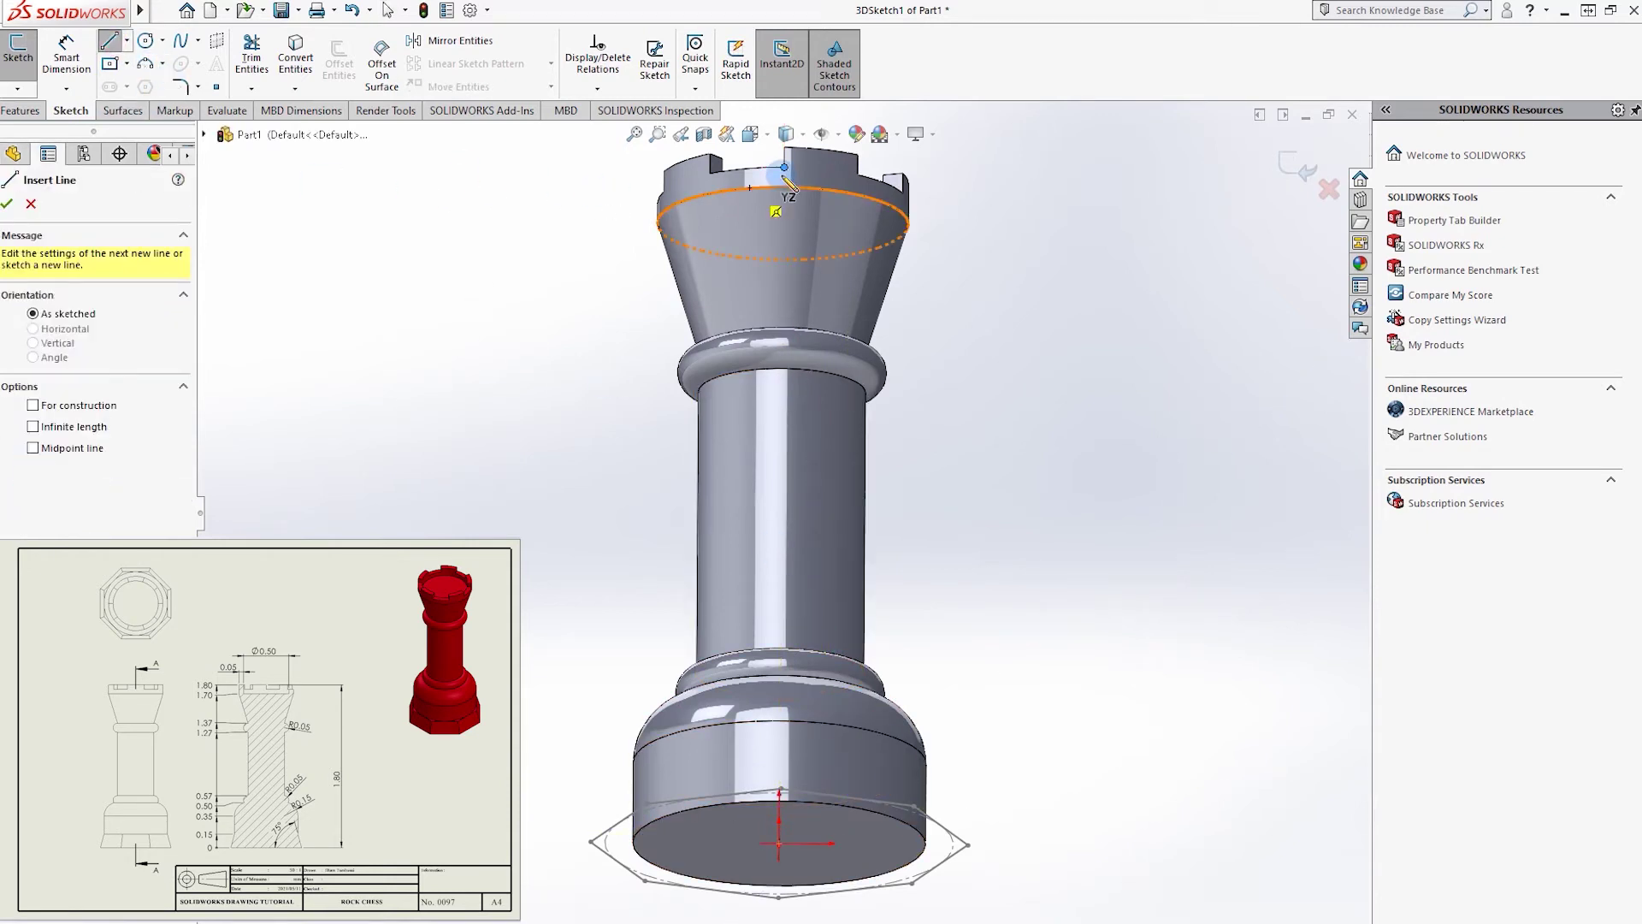
left_click(784, 167)
left_click(789, 725)
key("Escape")
- Check the line from Front and end-on views, then exit the 3D sketch
mouse_move(853, 743)
middle_mouse_down()
mouse_move(577, 592)
mouse_move(556, 906)
mouse_move(537, 893)
mouse_move(689, 869)
mouse_move(923, 920)
mouse_move(832, 623)
mouse_move(1004, 662)
mouse_move(907, 599)
mouse_move(793, 315)
middle_mouse_up()
left_click(763, 138)
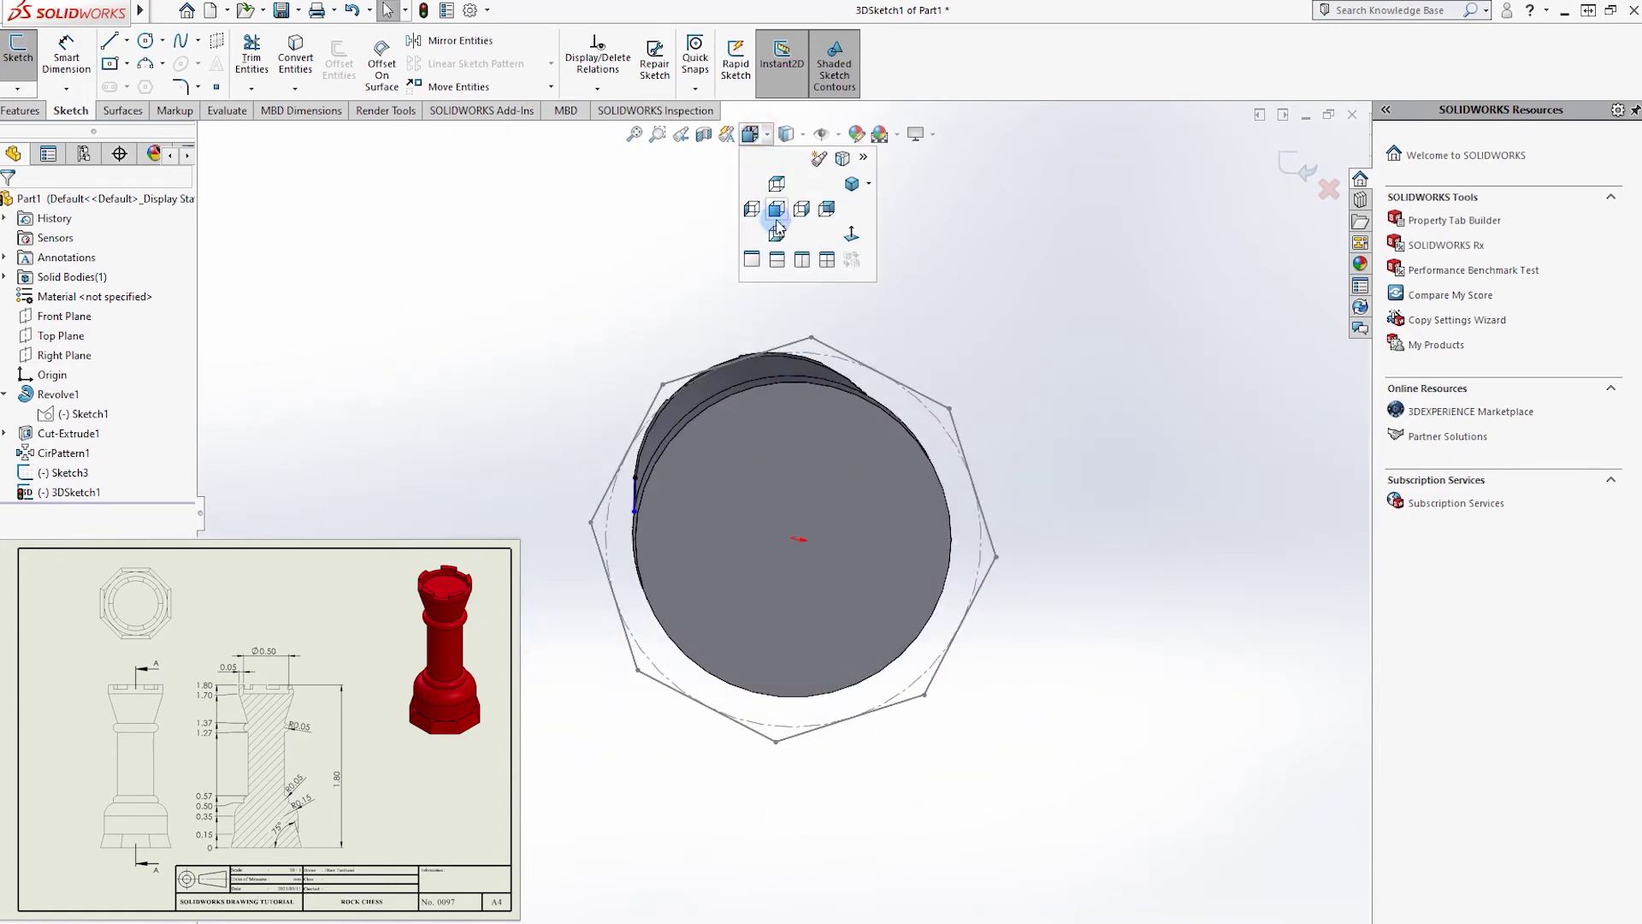
left_click(752, 214)
scroll(414, 318, "down", 2)
mouse_move(414, 318)
middle_mouse_down()
mouse_move(589, 494)
mouse_move(570, 499)
middle_mouse_up()
left_click(764, 137)
left_click(768, 221)
left_click(759, 451)
left_click(1181, 324)
left_click(527, 512)
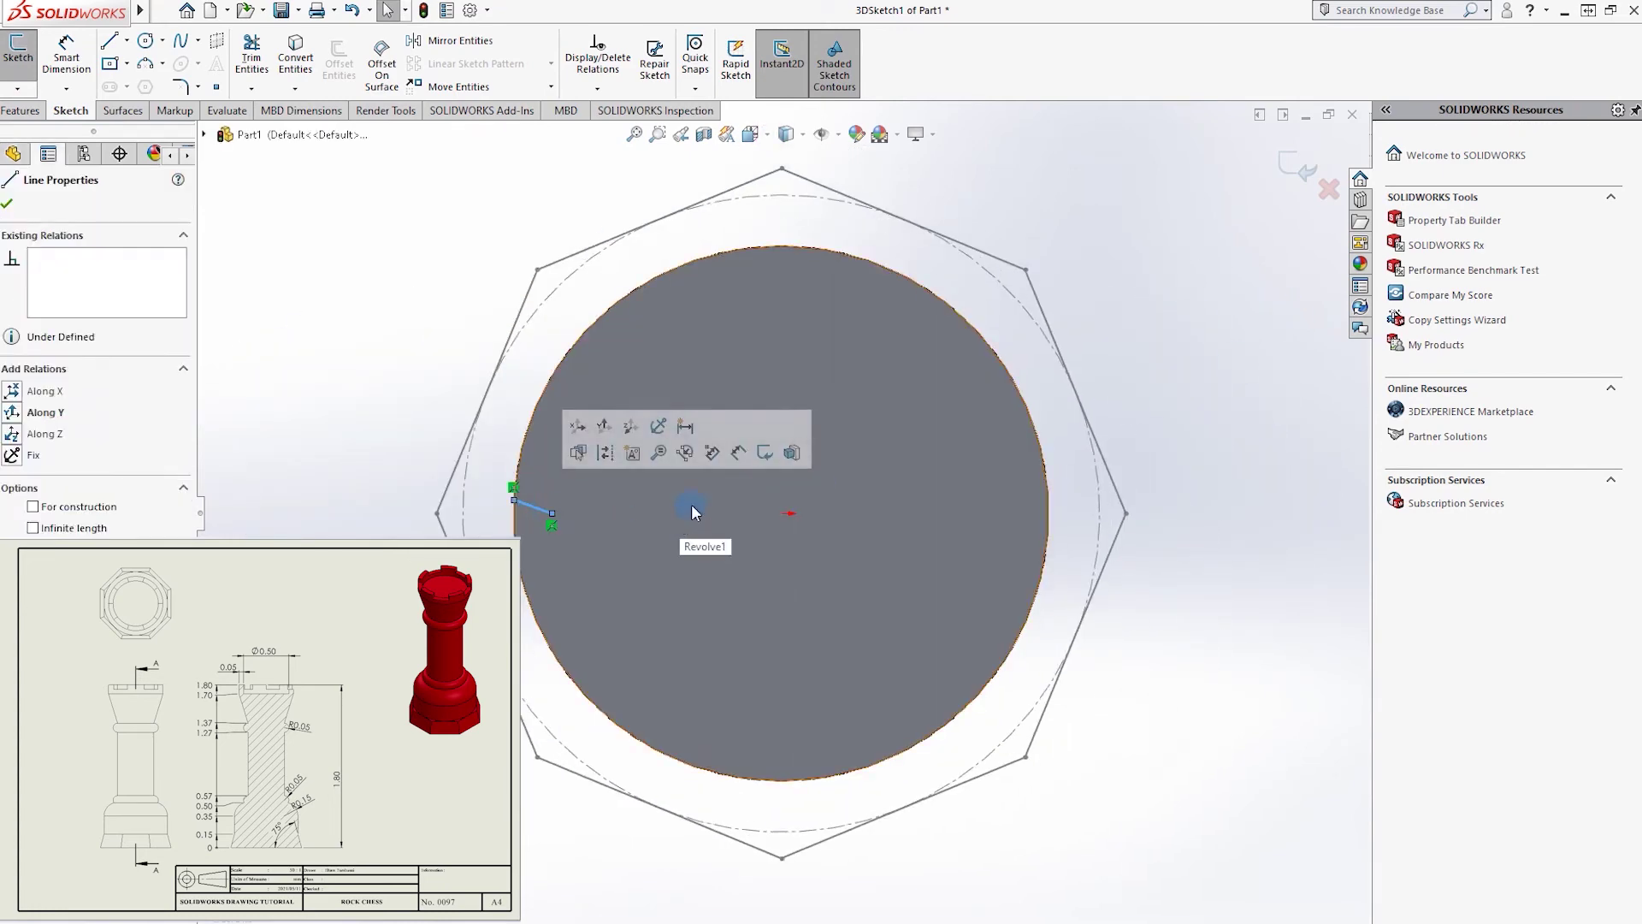
key("Escape")
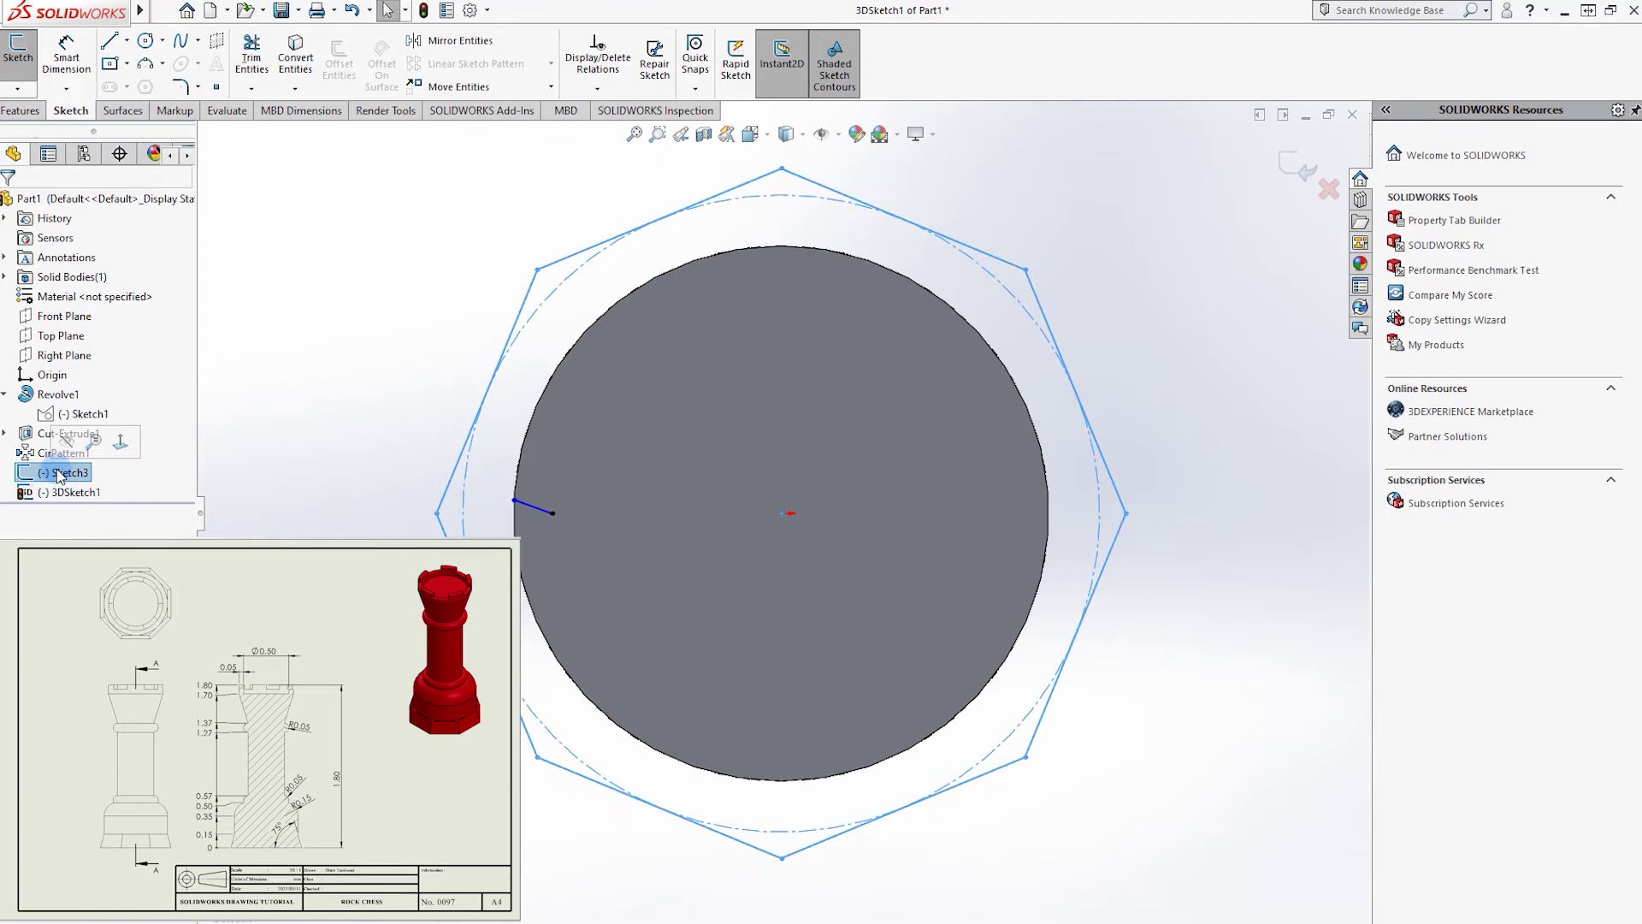
left_click(12, 75)
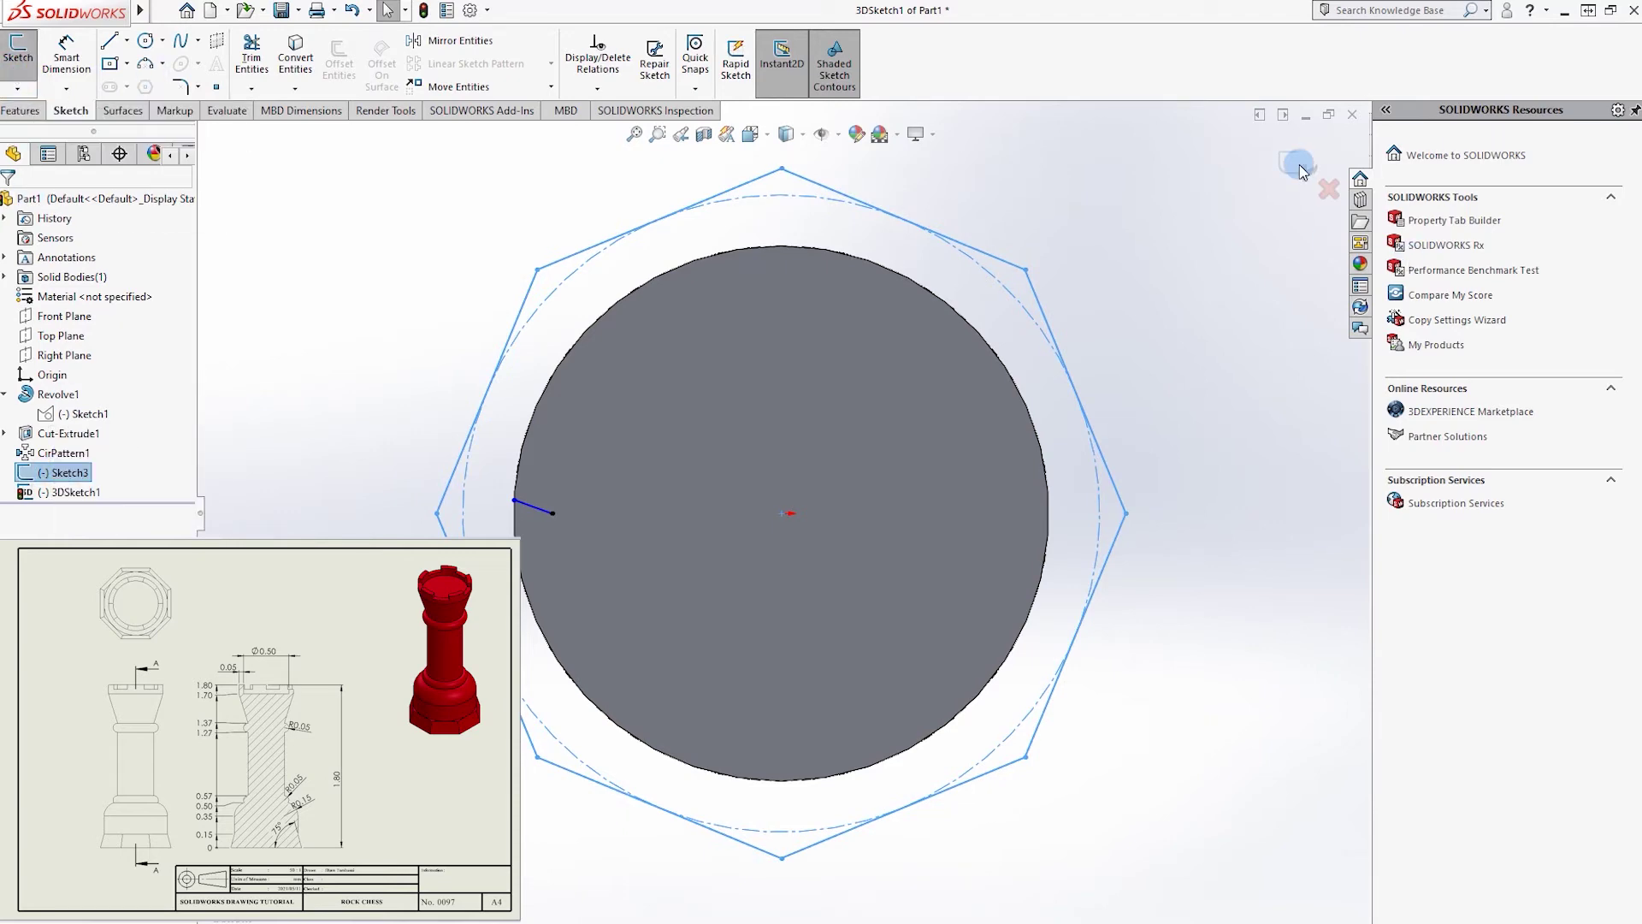
- Edit Sketch3, reshape the octagon, and dimension its construction circle to ⌀0.70
left_click(38, 477)
left_click(64, 423)
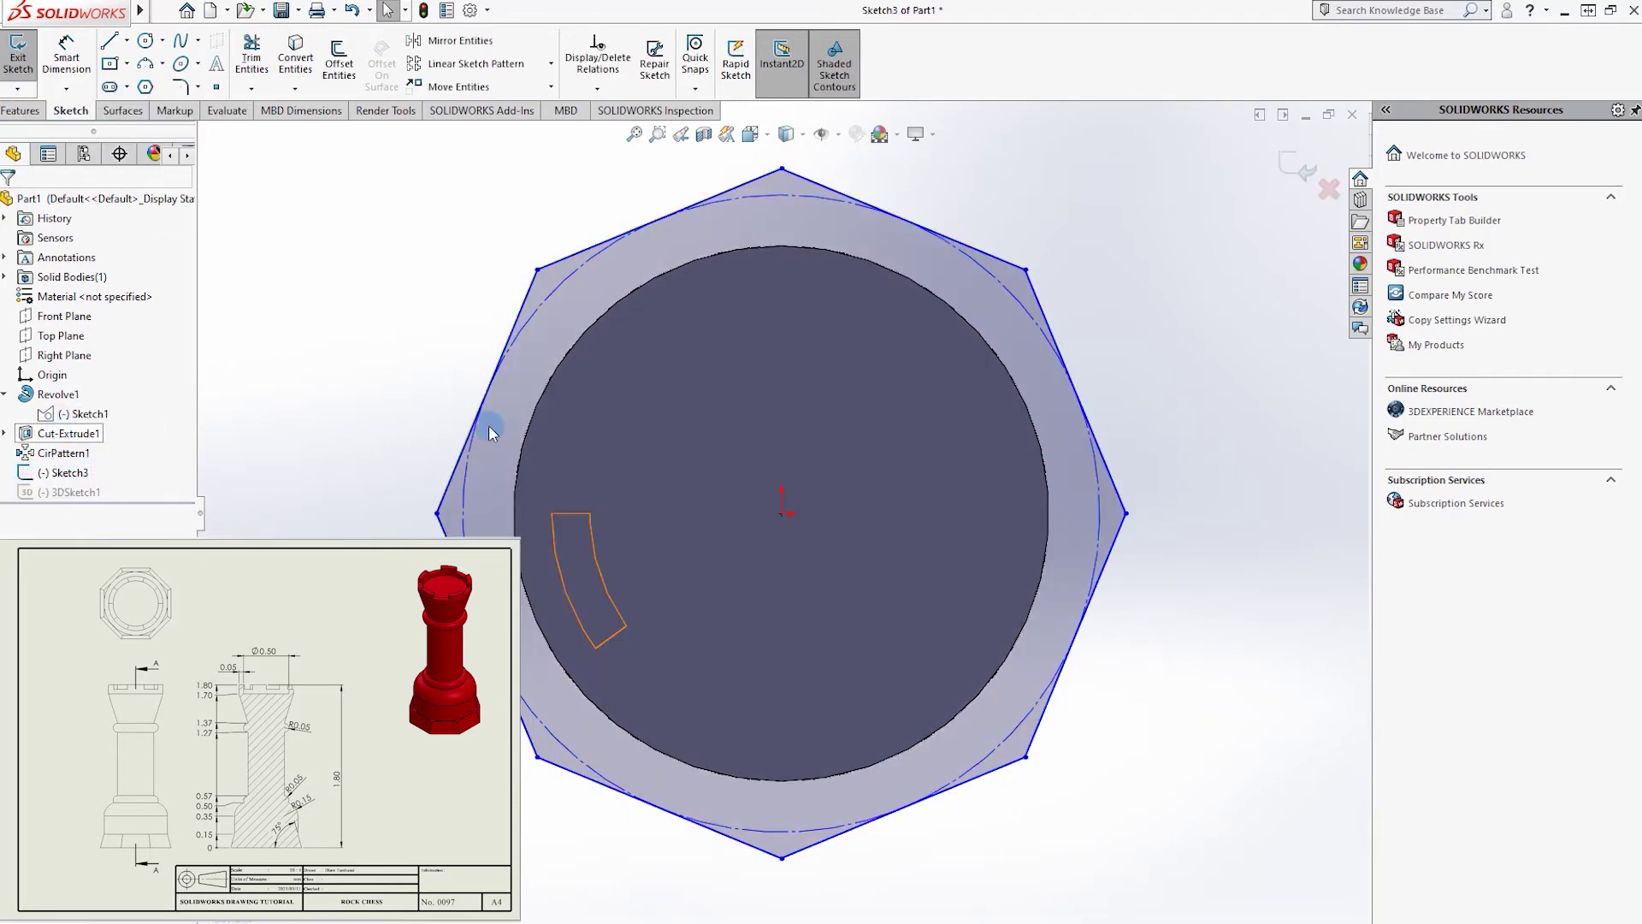
left_click(547, 258)
left_click_drag(537, 269, 484, 353)
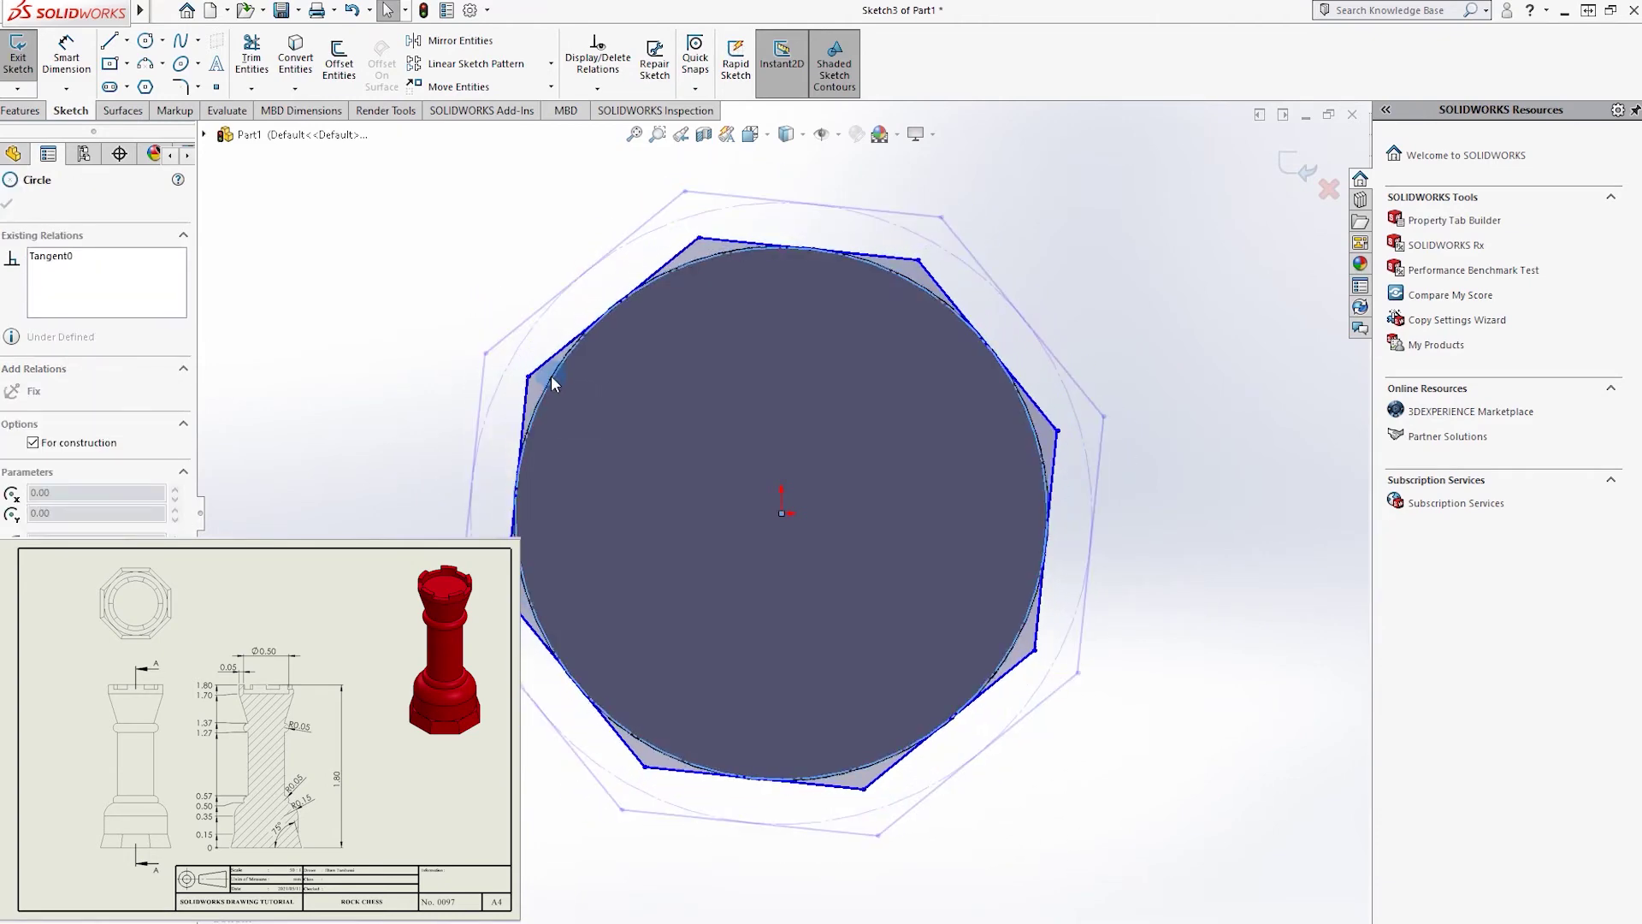
left_click(67, 56)
left_click(528, 332)
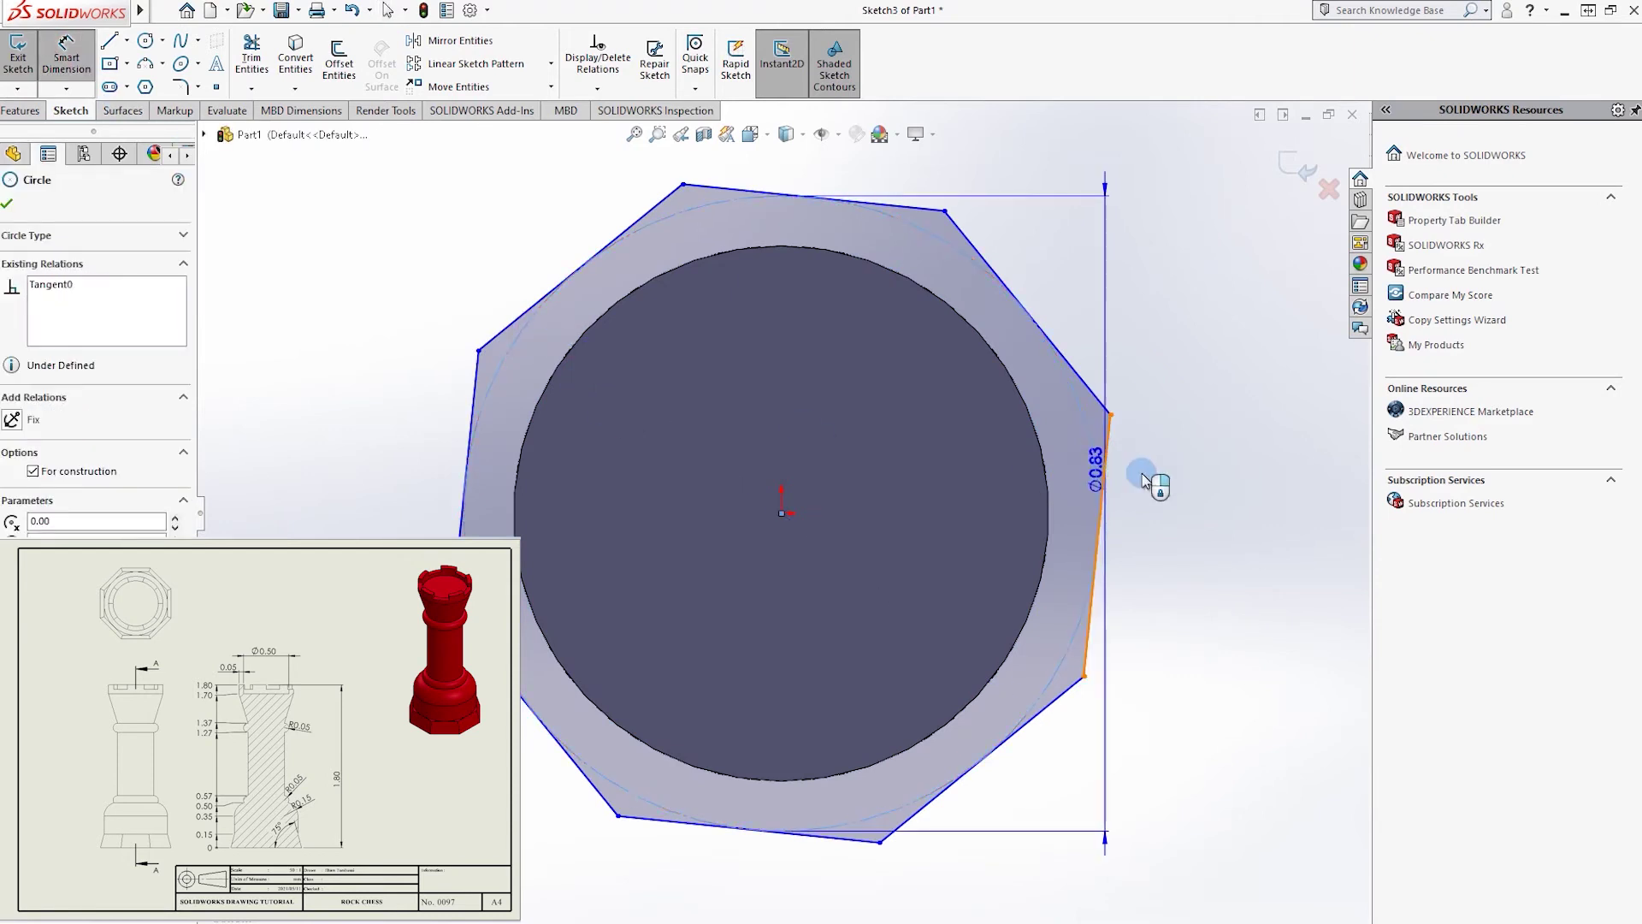
left_click(1208, 480)
type("0.7")
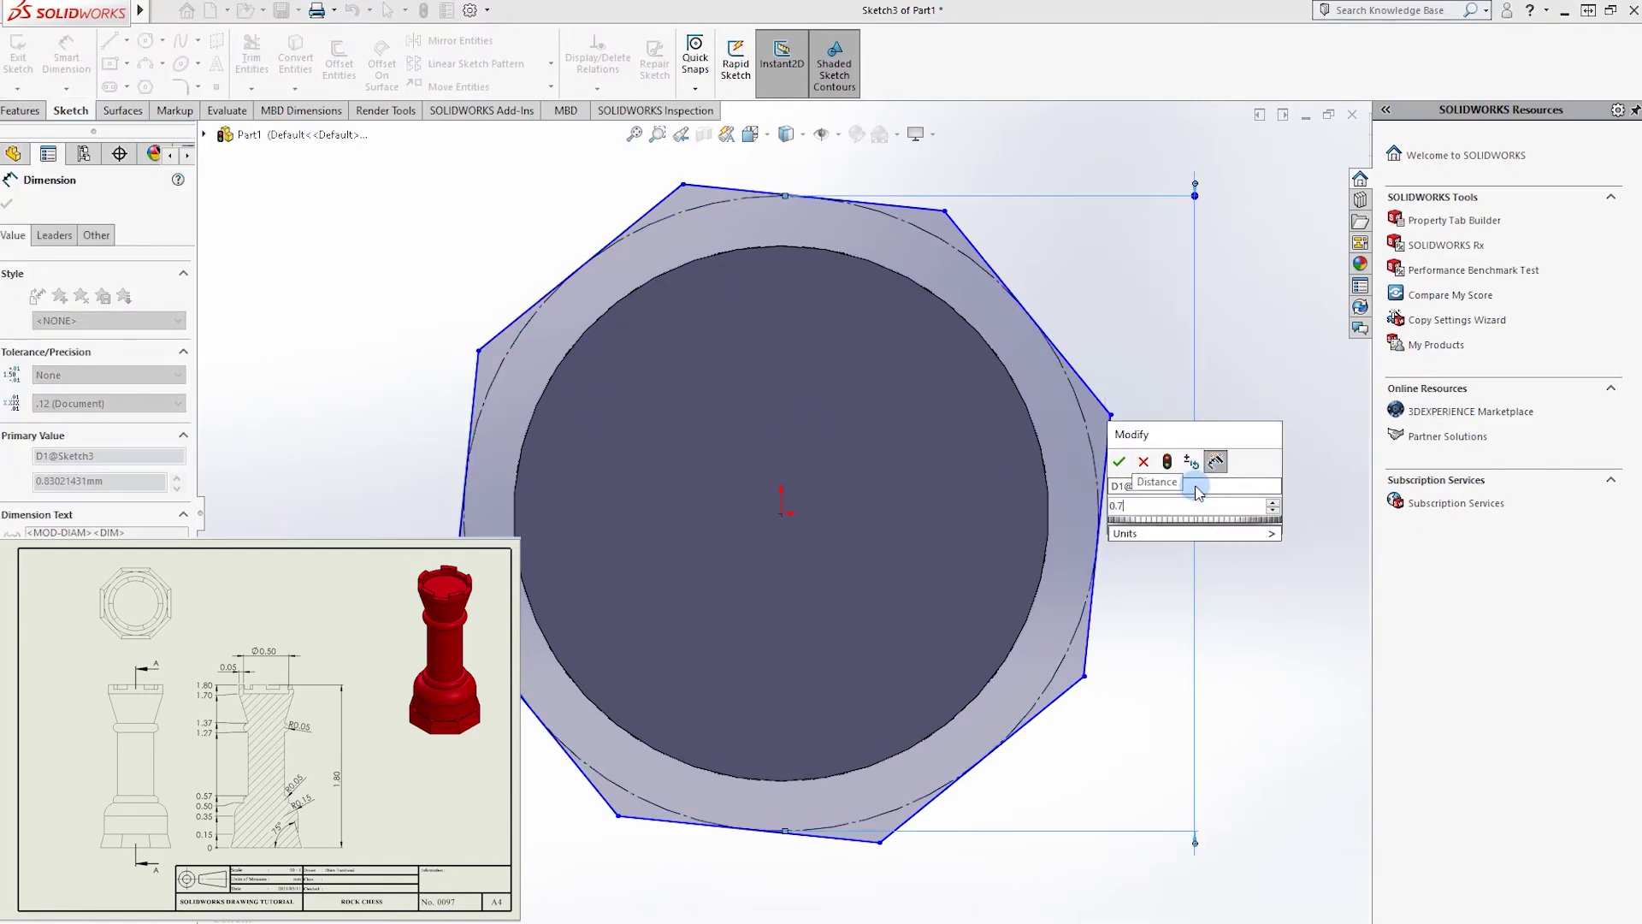
key("Return")
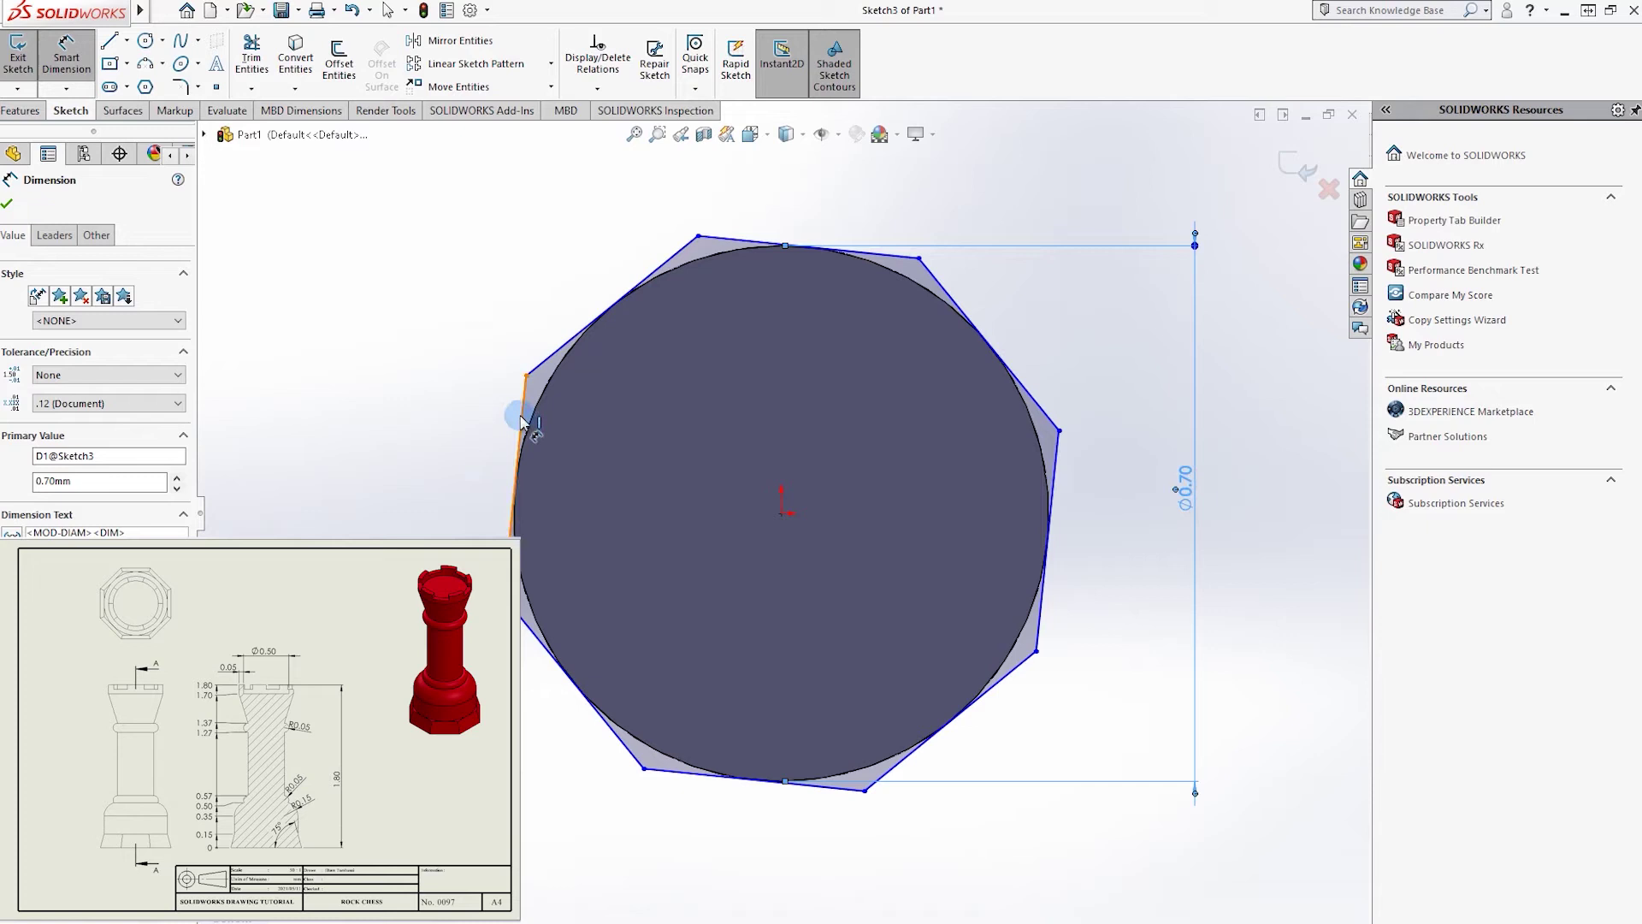
- Give the octagon's left edge a Vertical relation
left_click(530, 402)
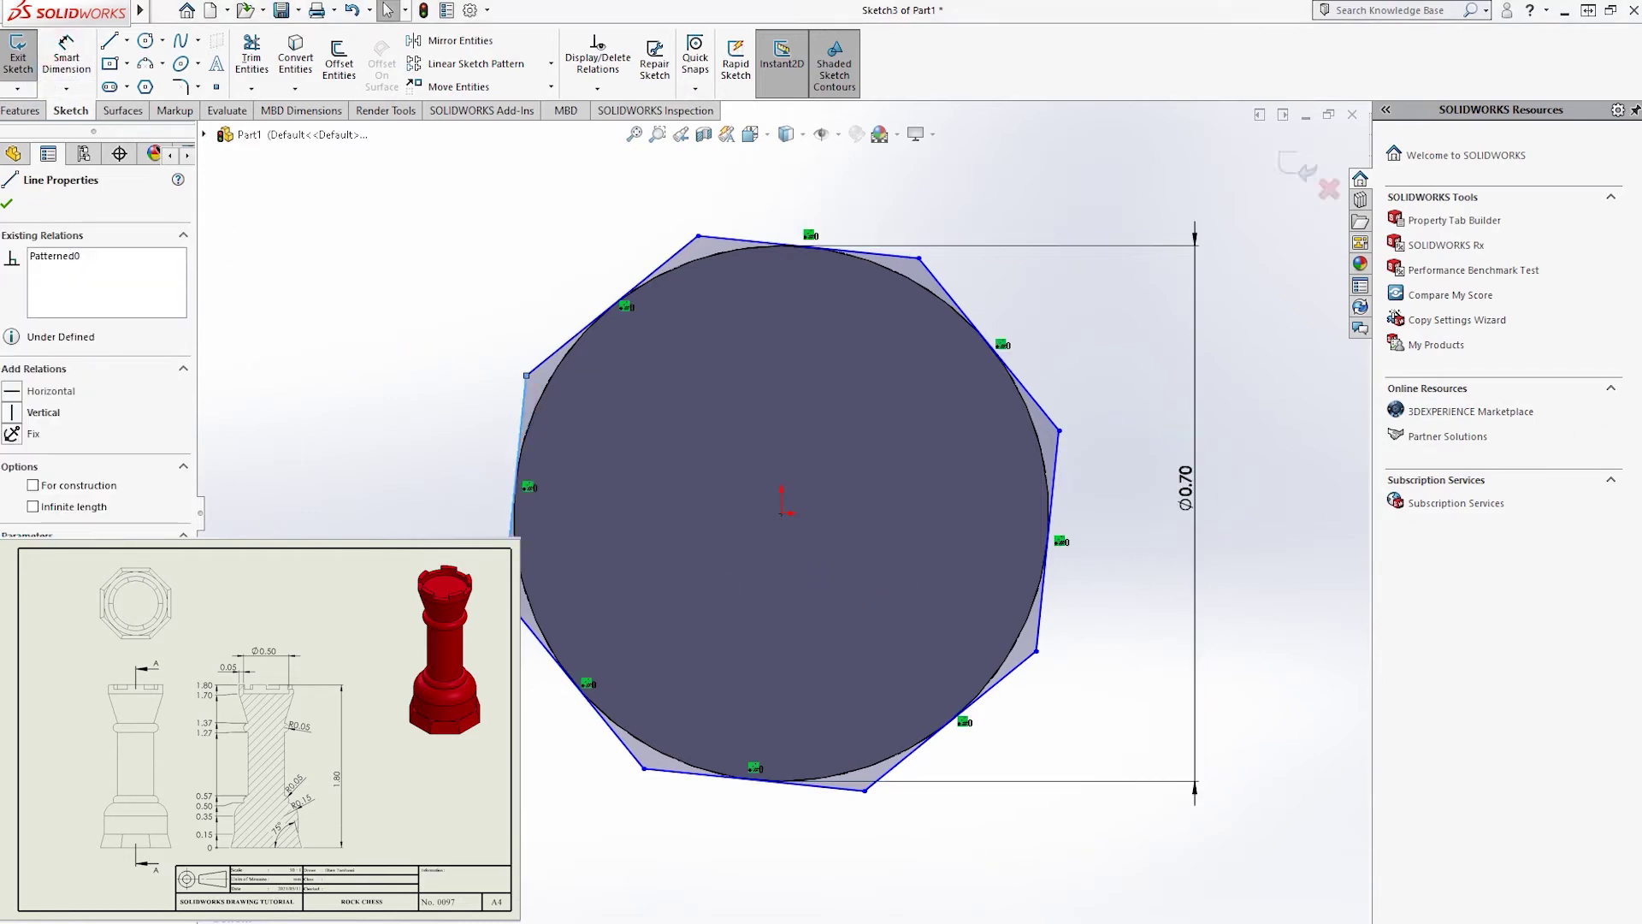
right_click(530, 431)
left_click(547, 378)
left_click(1114, 382)
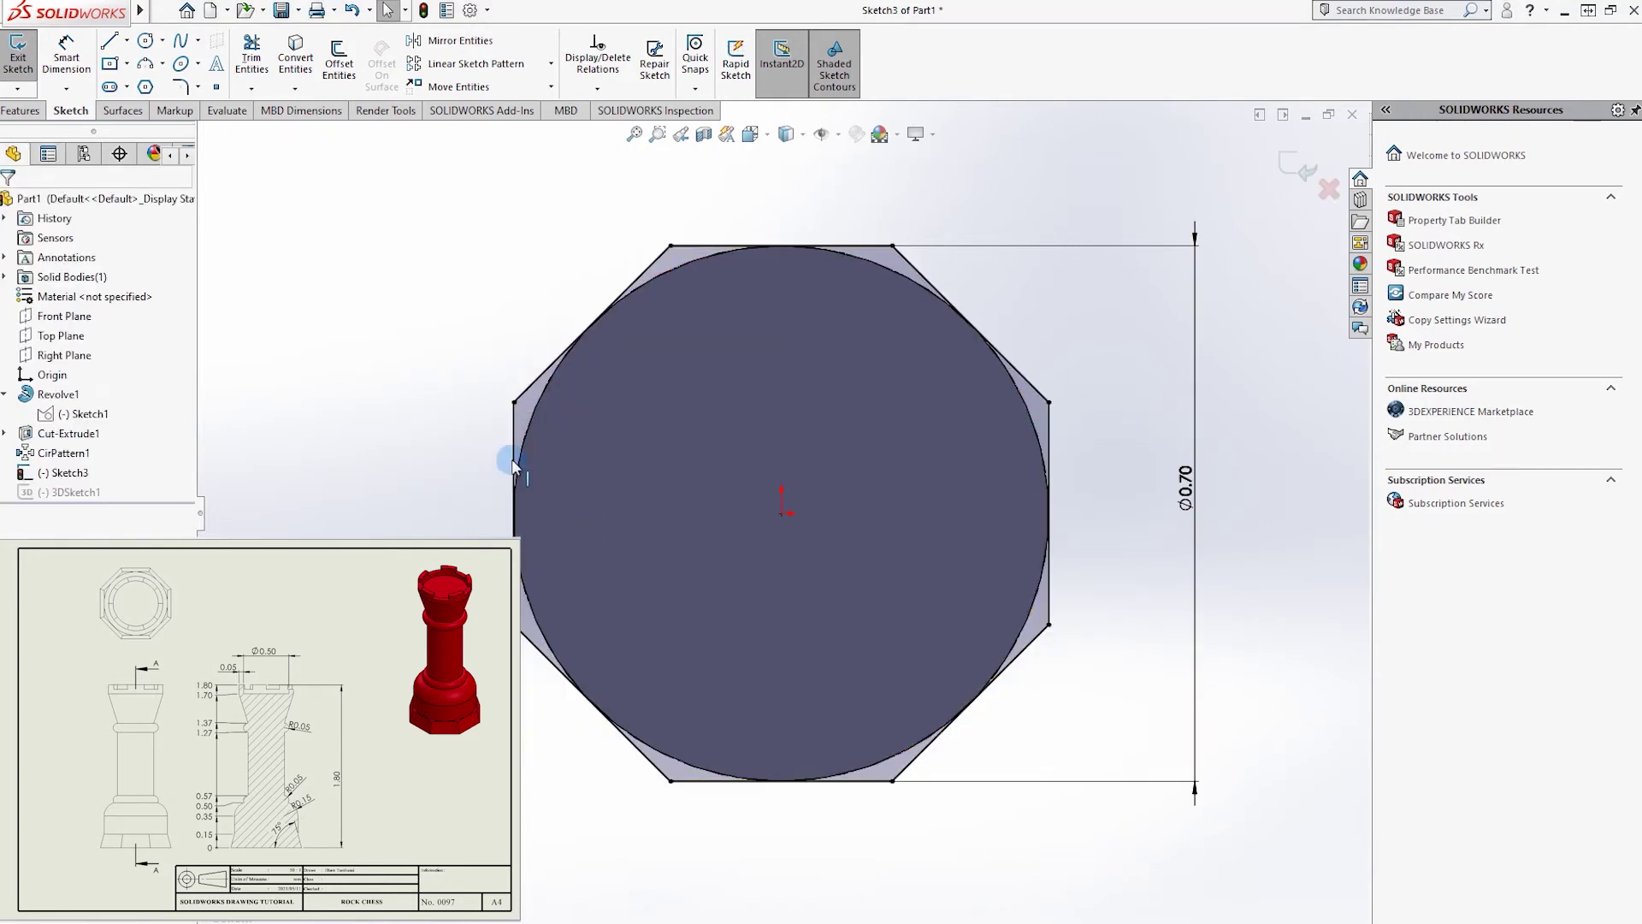
left_click(20, 110)
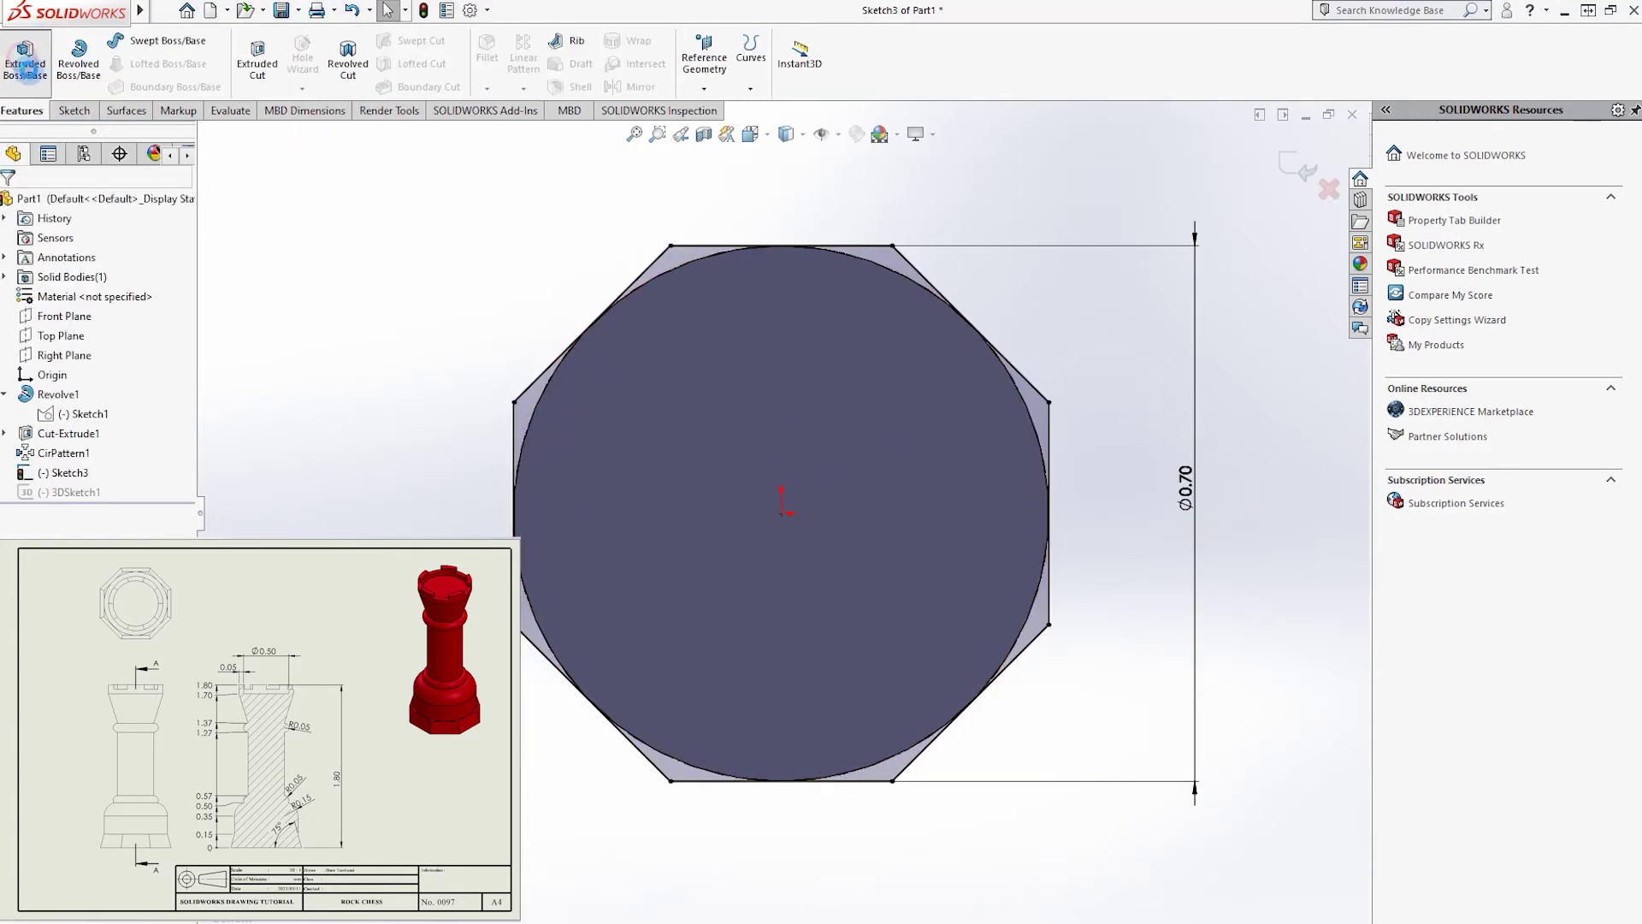
- Extrude the octagon 0.15 mm with a 15° outward draft as the rook's tapered base
left_click(24, 58)
middle_click_drag(895, 633, 696, 718)
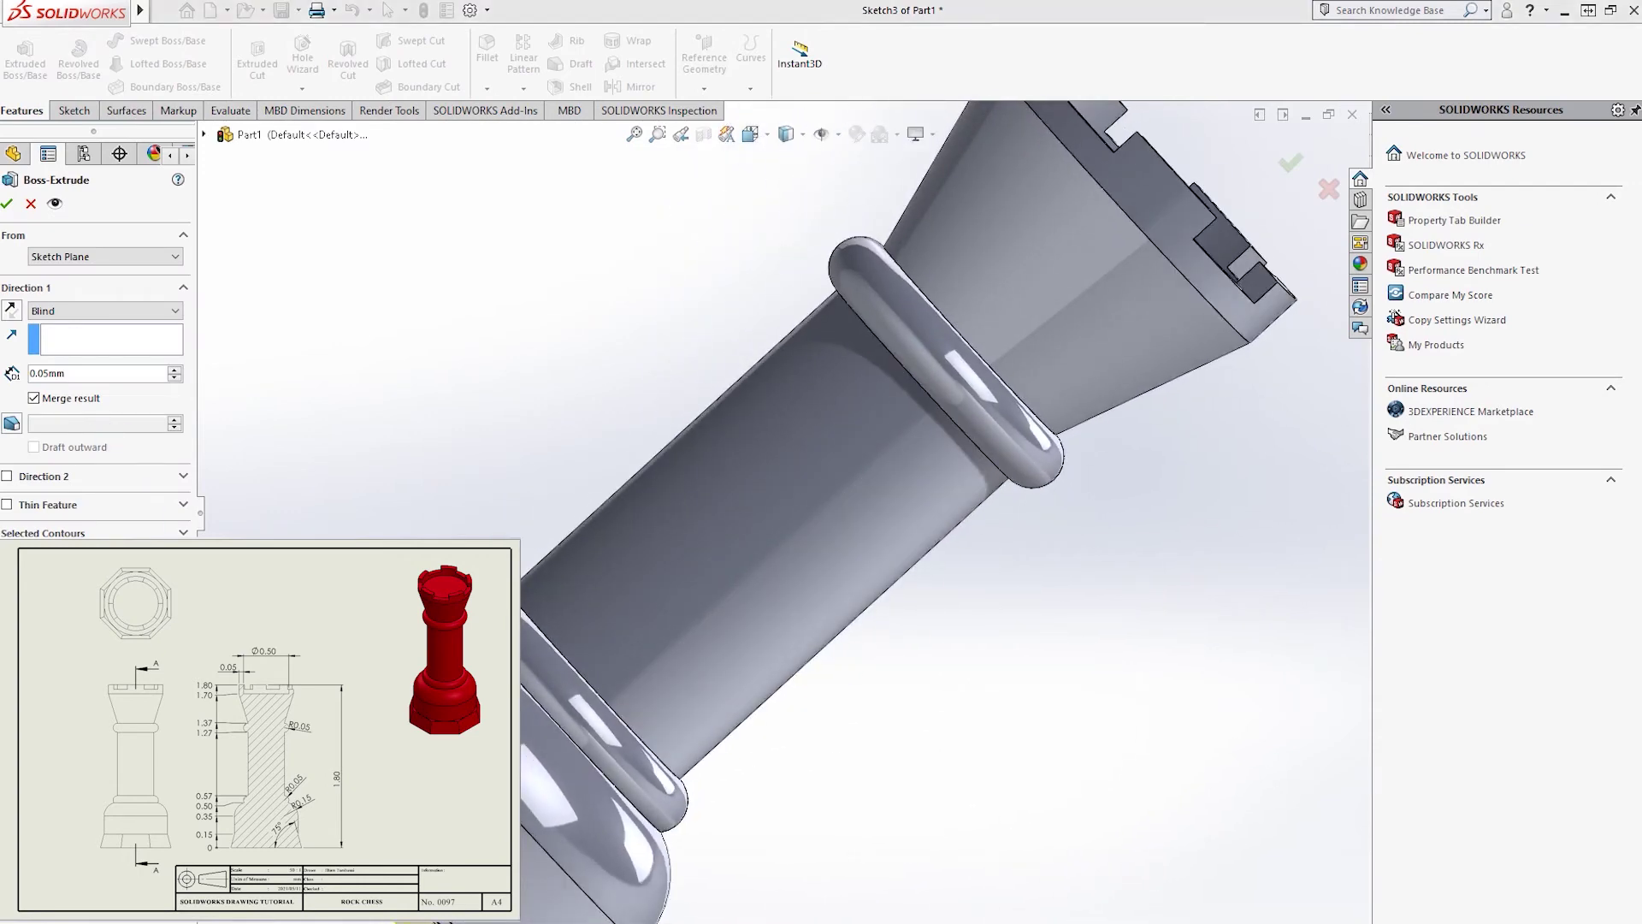
key("f")
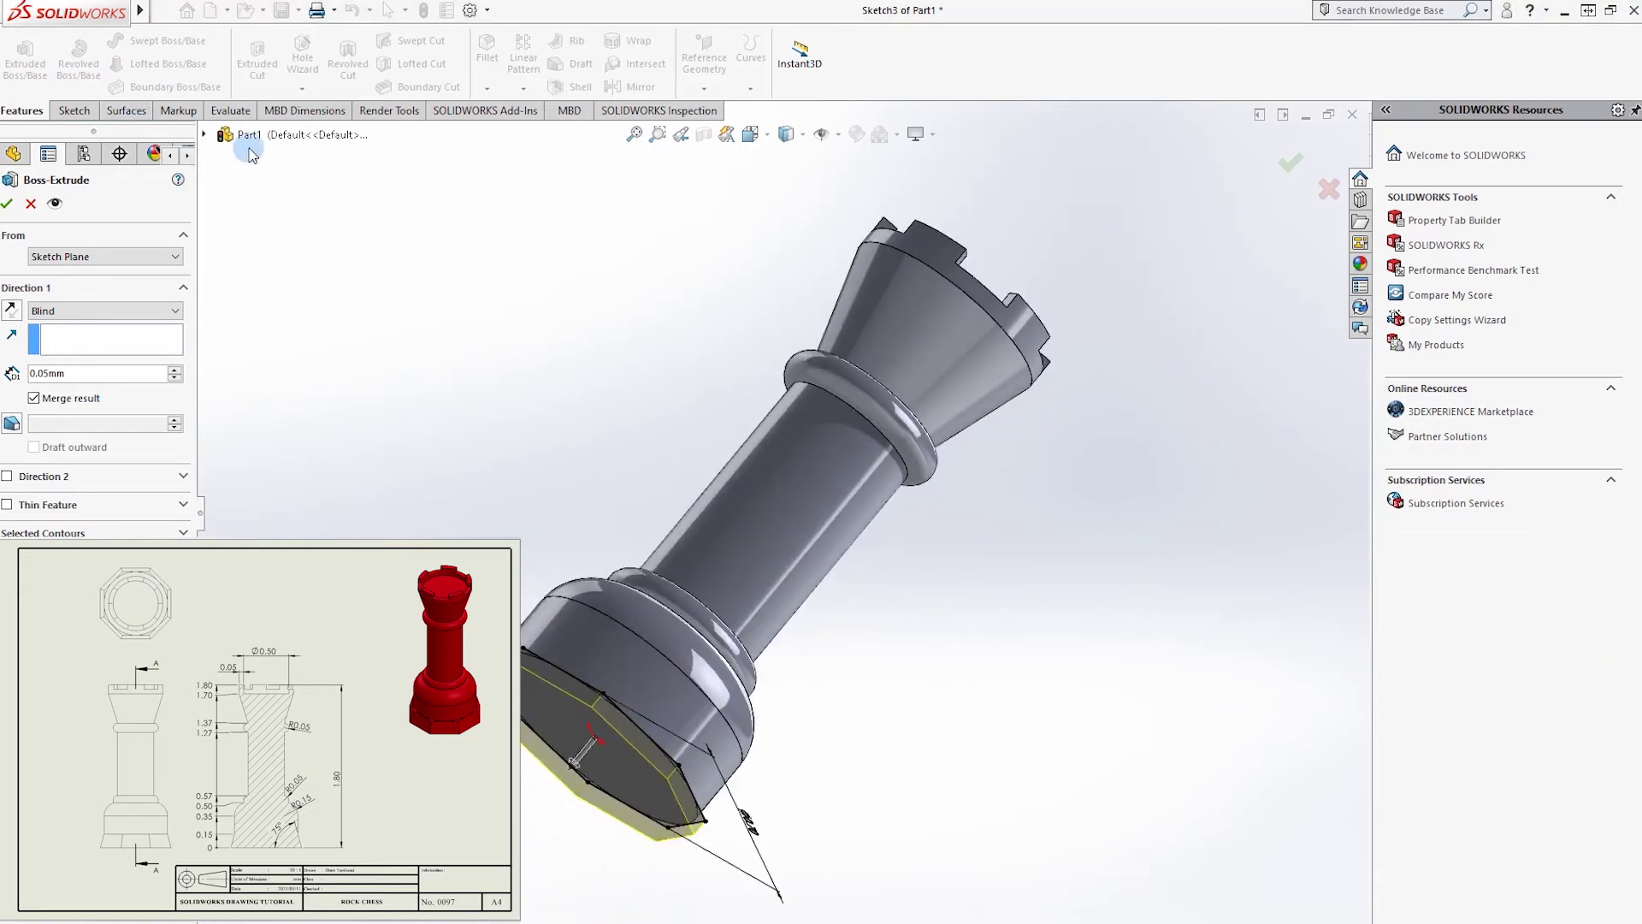
type("0.15")
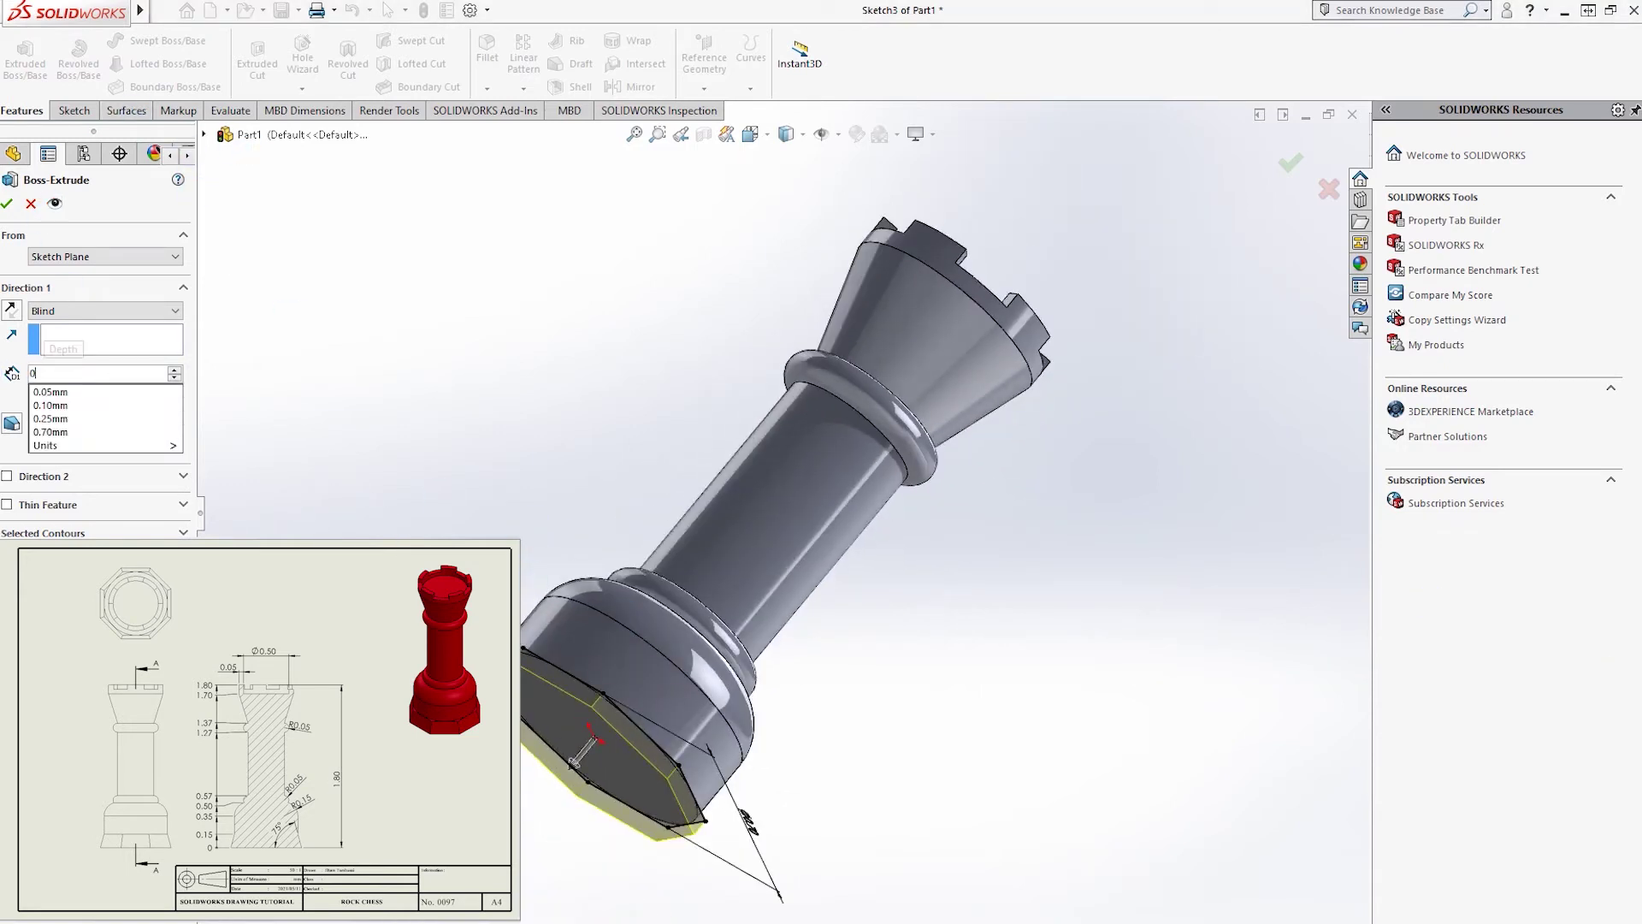
key("Return")
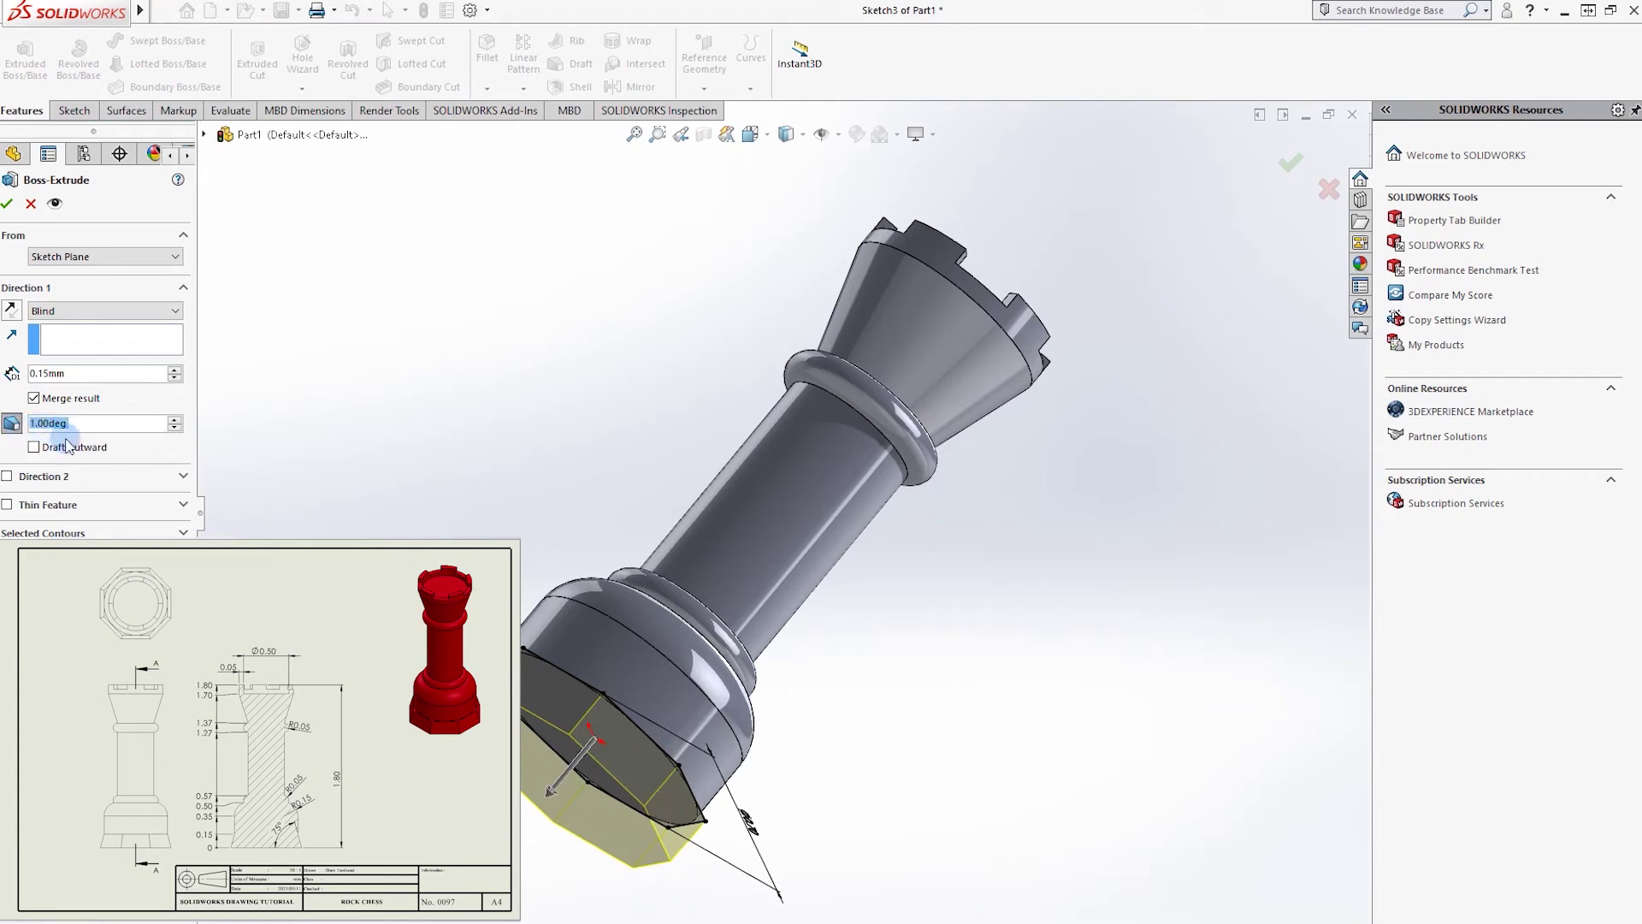
type("5")
key("Return")
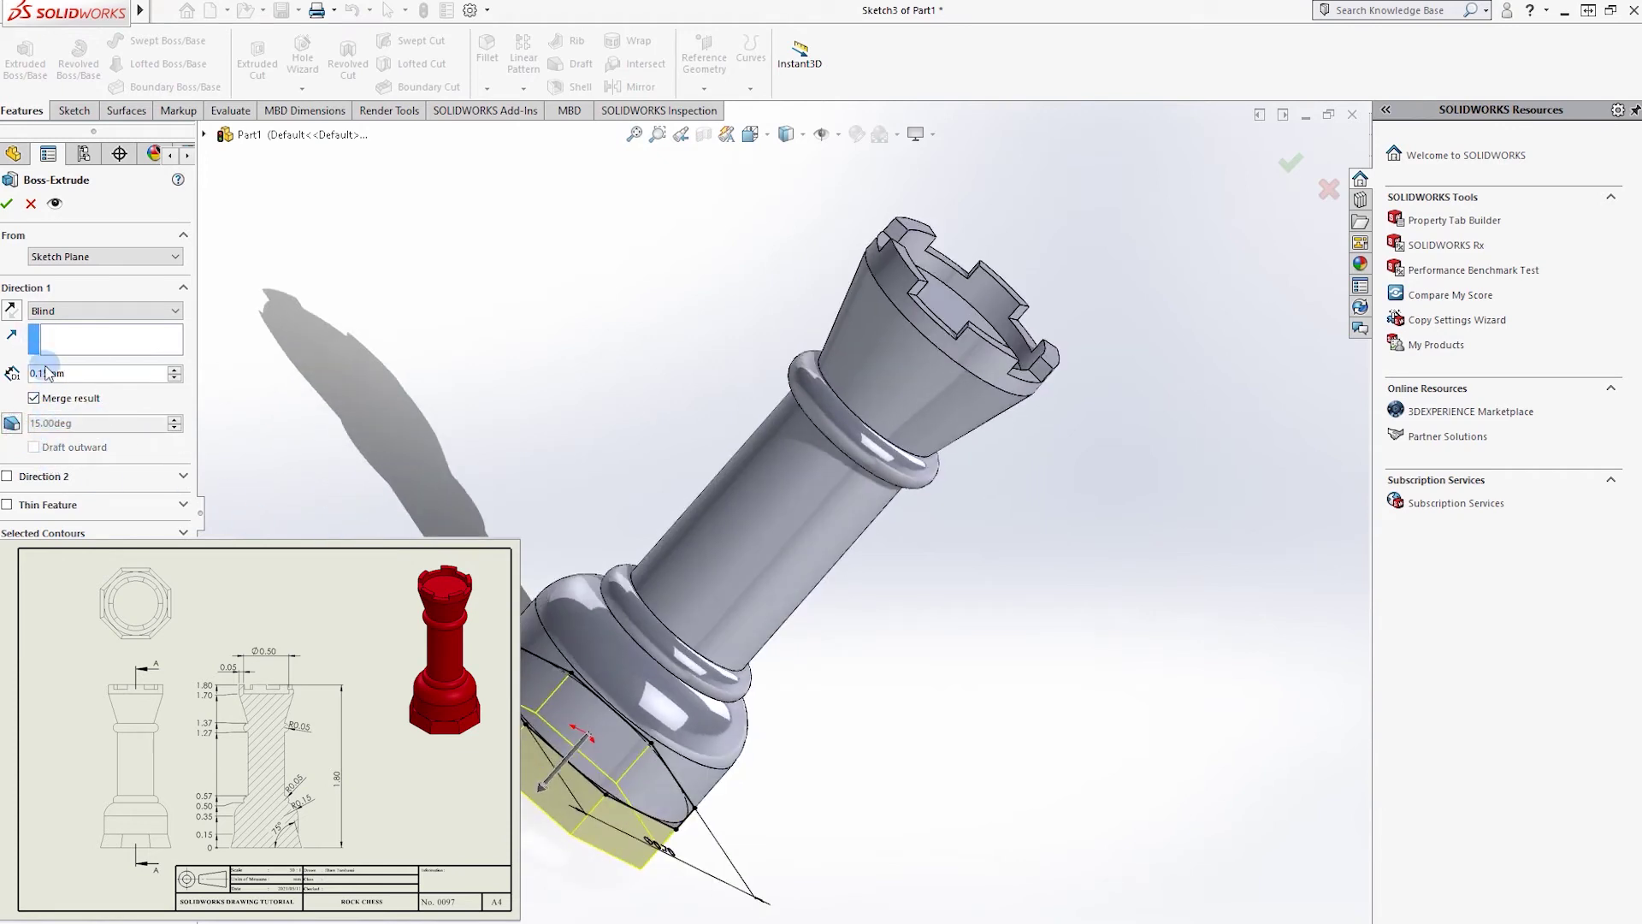
left_click(12, 423)
left_click(62, 449)
middle_click_drag(722, 744, 769, 650)
key("Return")
mouse_move(641, 494)
middle_mouse_down()
mouse_move(550, 371)
mouse_move(641, 410)
middle_mouse_up()
left_click(640, 419)
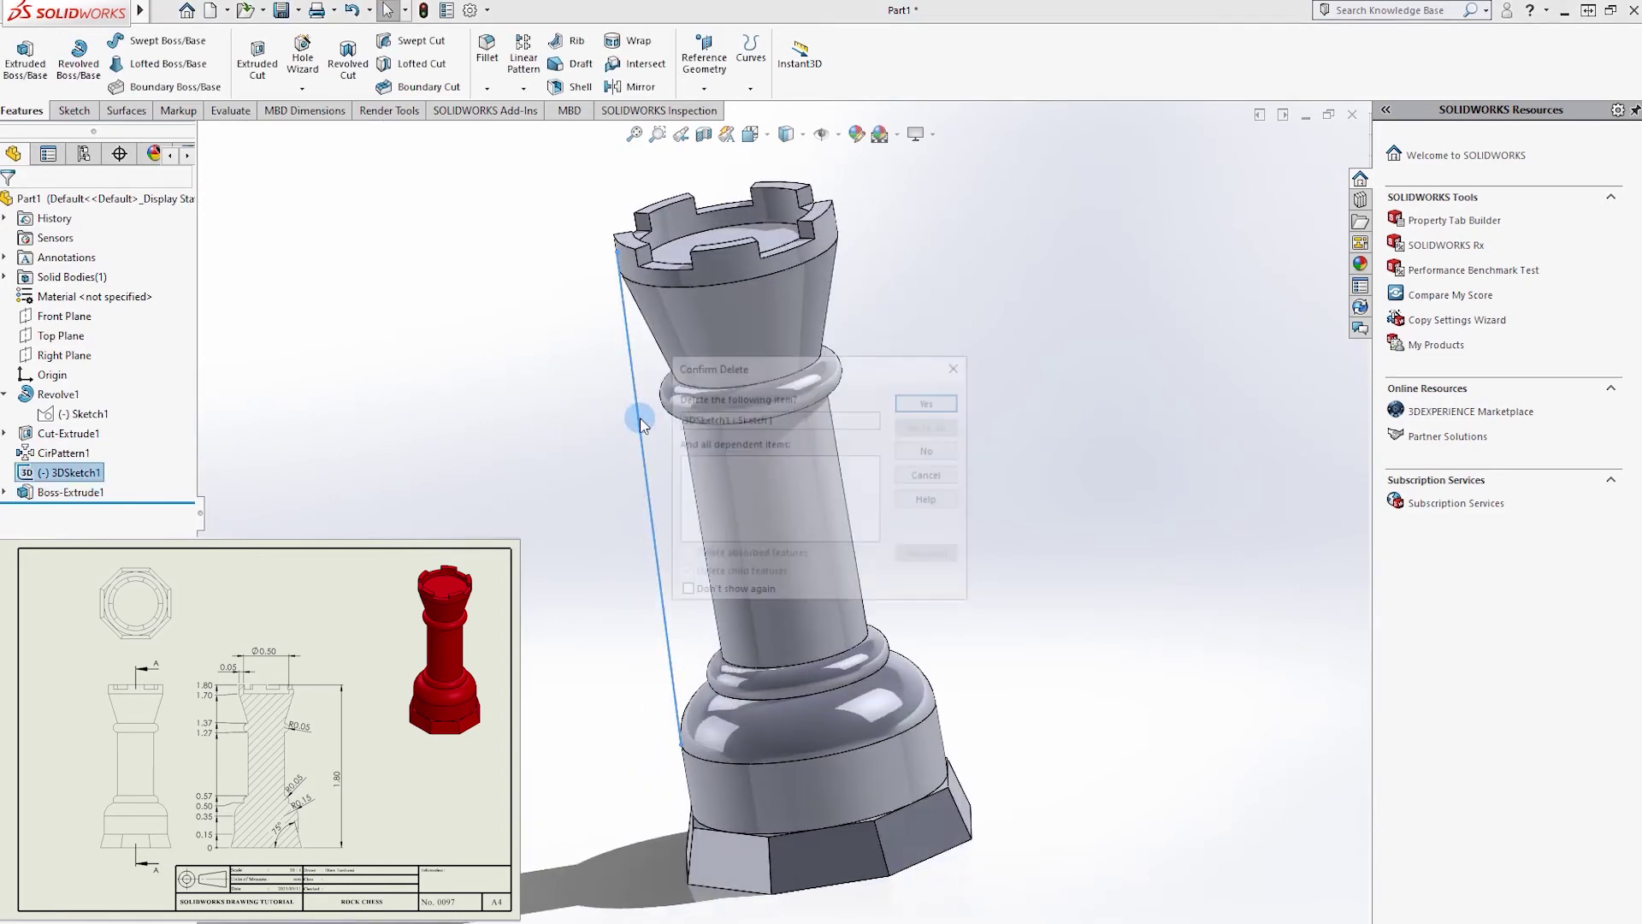
- Delete 3DSketch1 and apply blue high-gloss ABS plastic to the rook
key("Delete")
middle_click_drag(758, 428, 826, 169)
left_click(876, 145)
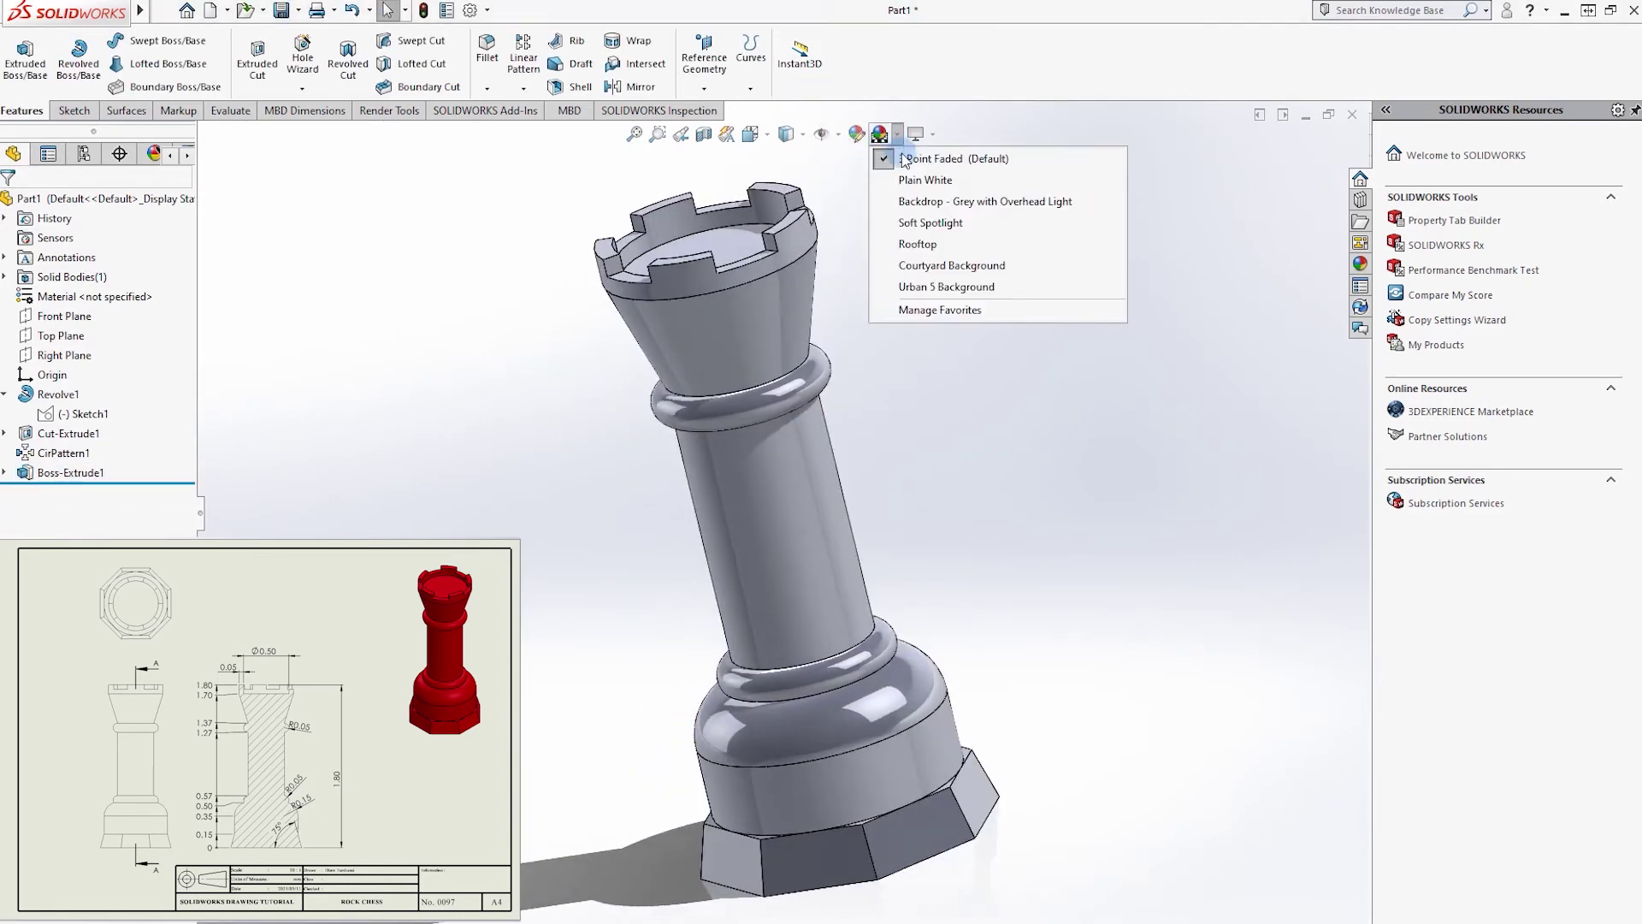
left_click(856, 135)
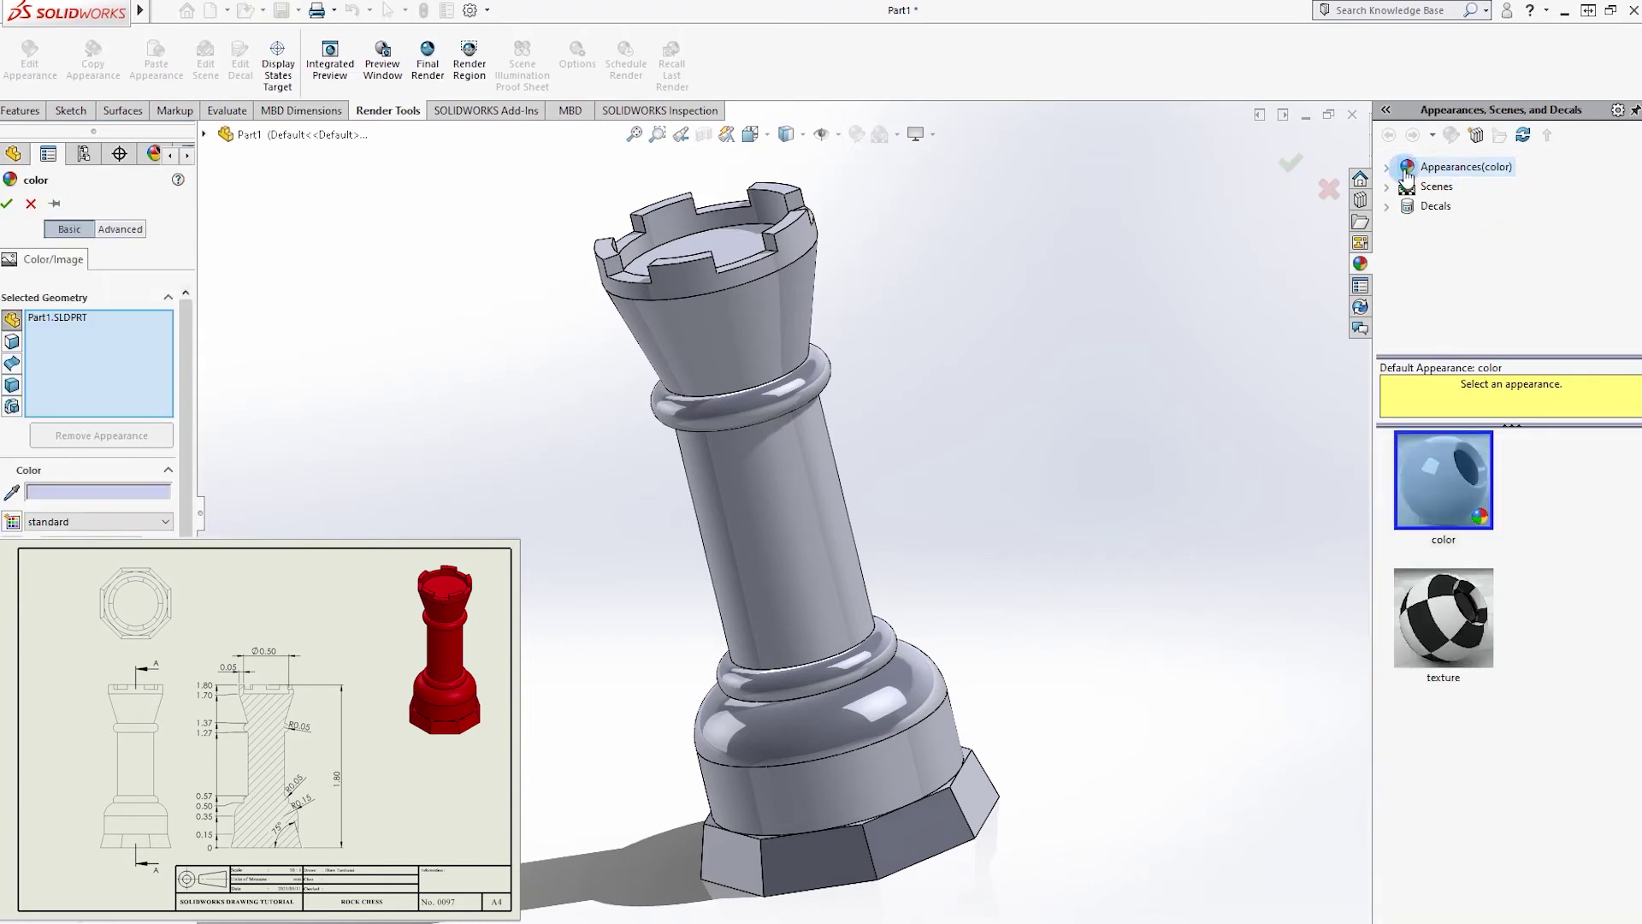
left_click(1387, 166)
left_click(1406, 190)
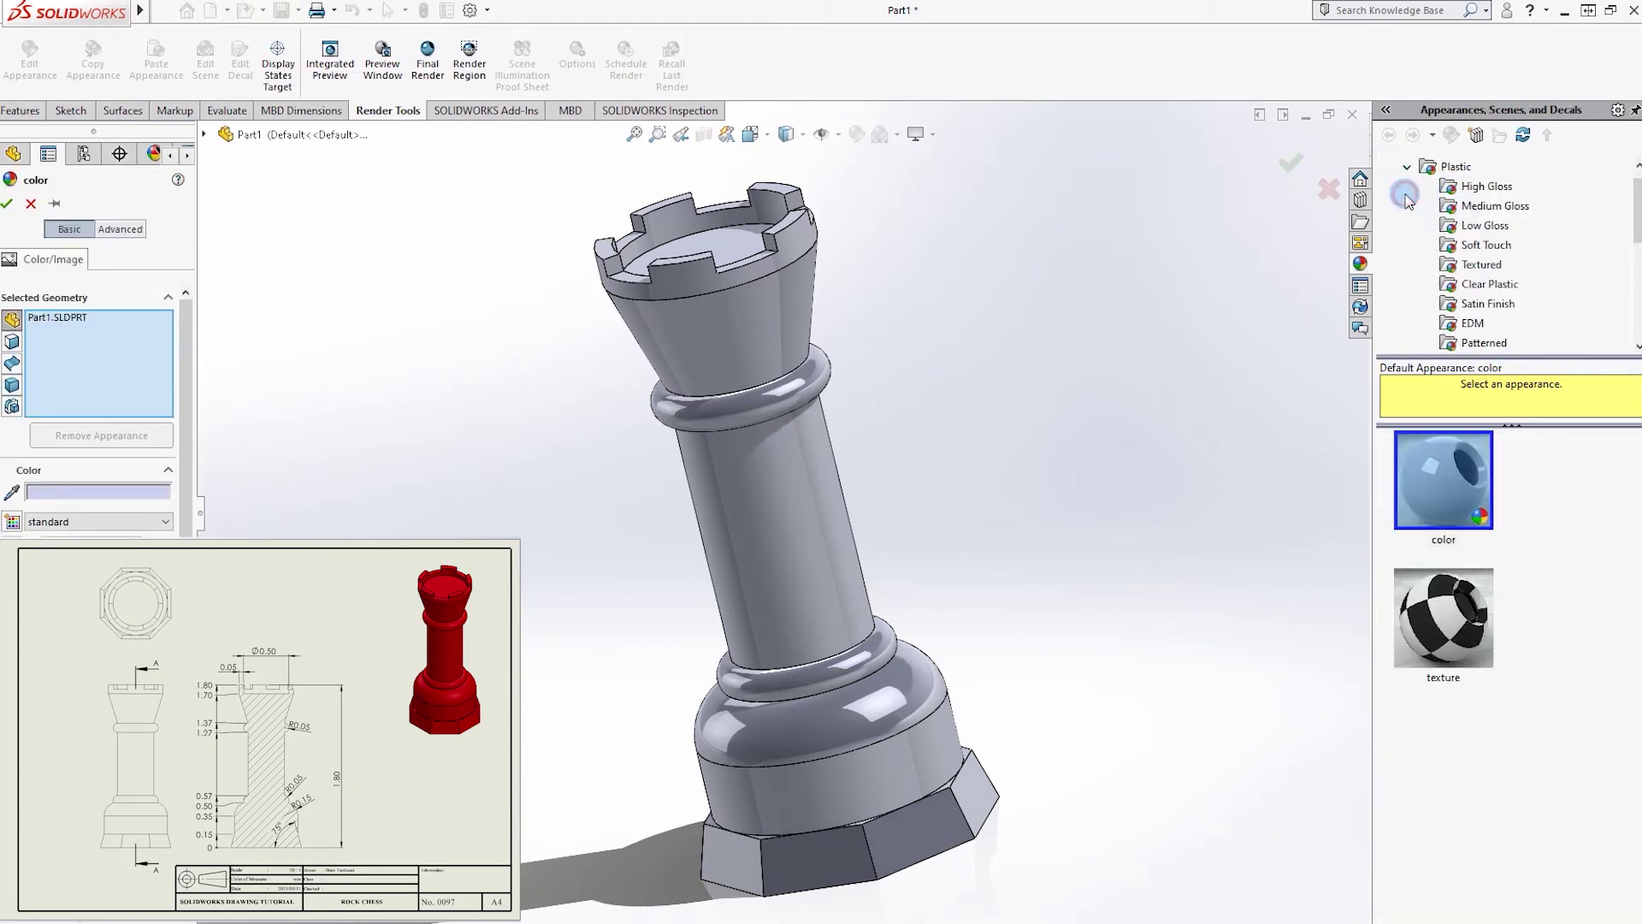
left_click(1484, 195)
scroll(1443, 641, "down", 3)
left_click_drag(1443, 727, 697, 534)
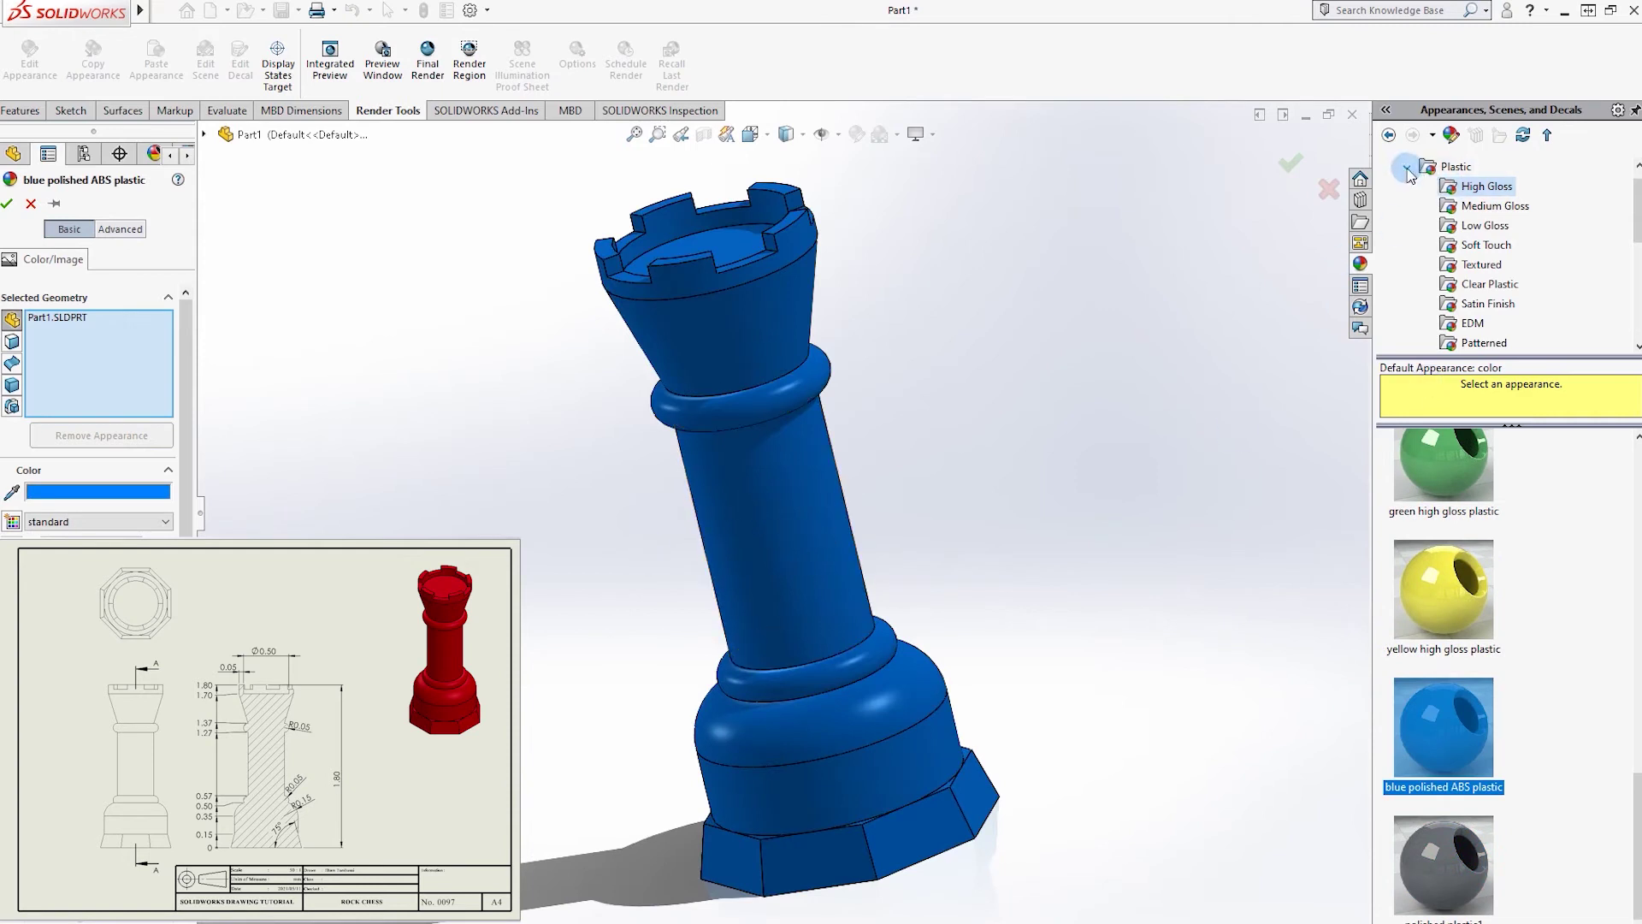
- Replace it with polished steel, recoloured red, across the whole rook
left_click(1406, 167)
left_click(1472, 186)
left_click_drag(1444, 479, 728, 481)
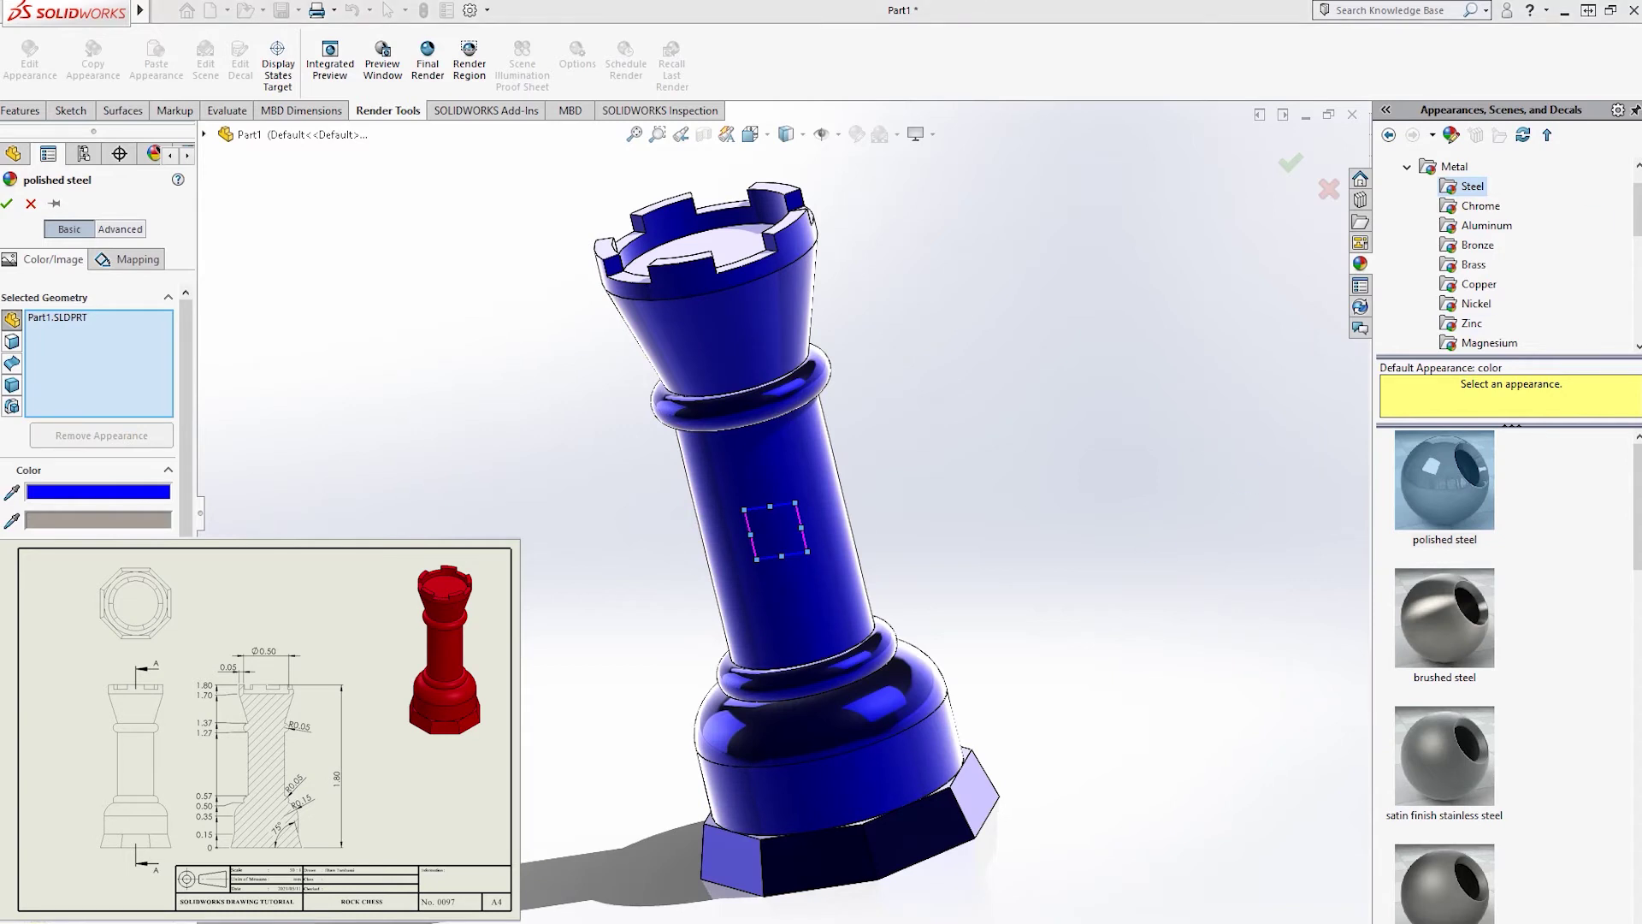
left_click(1296, 428)
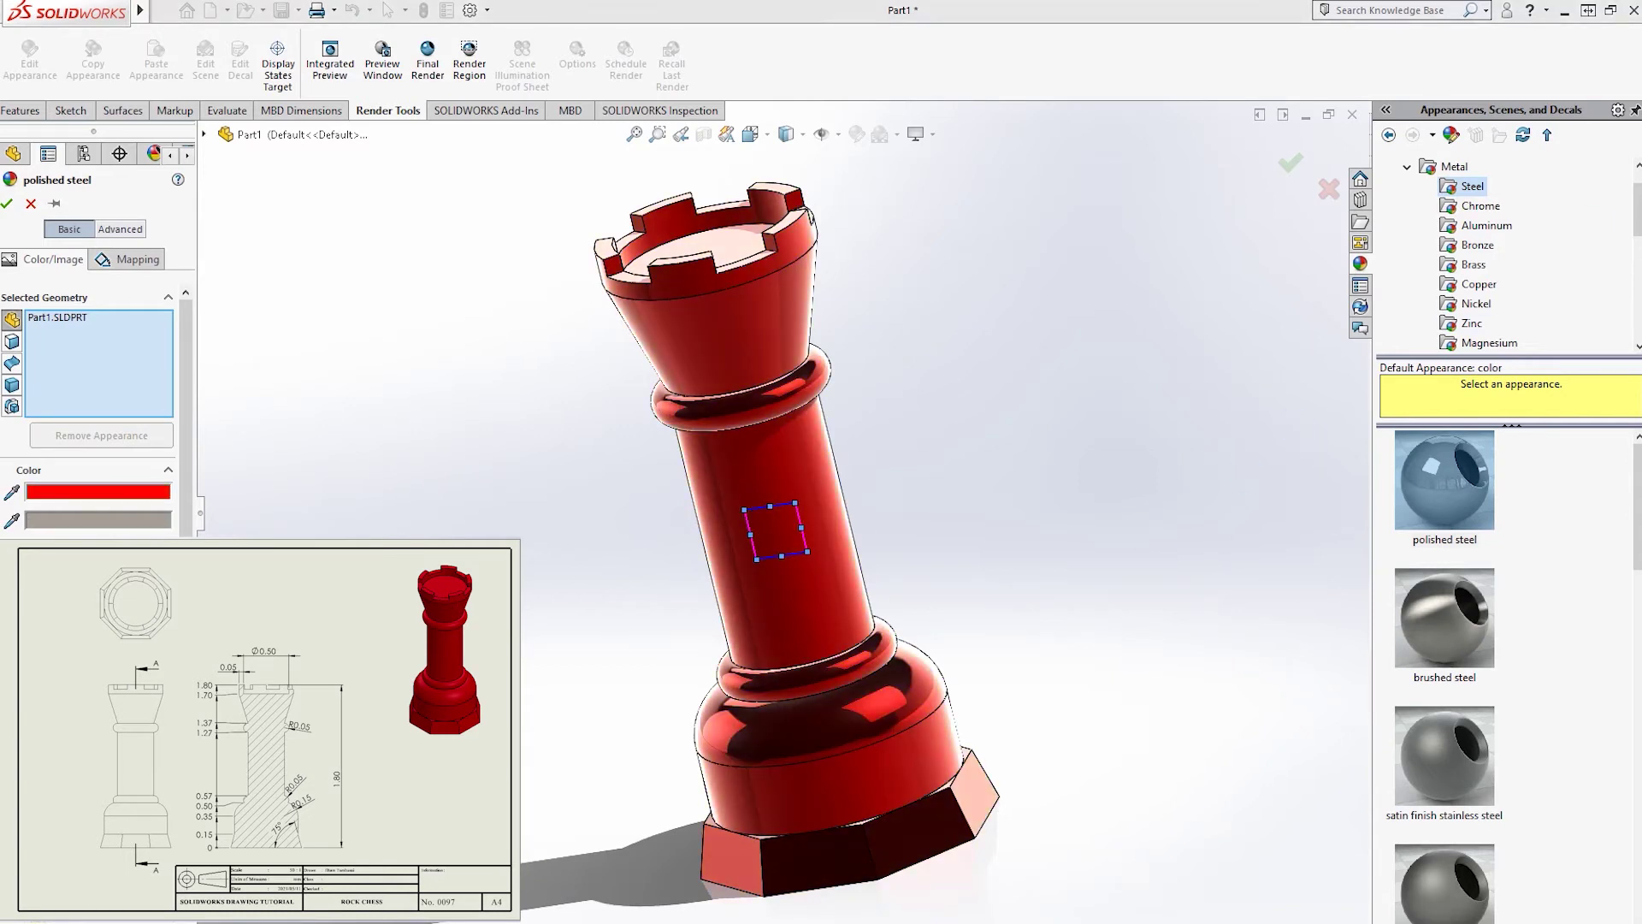
left_click(7, 202)
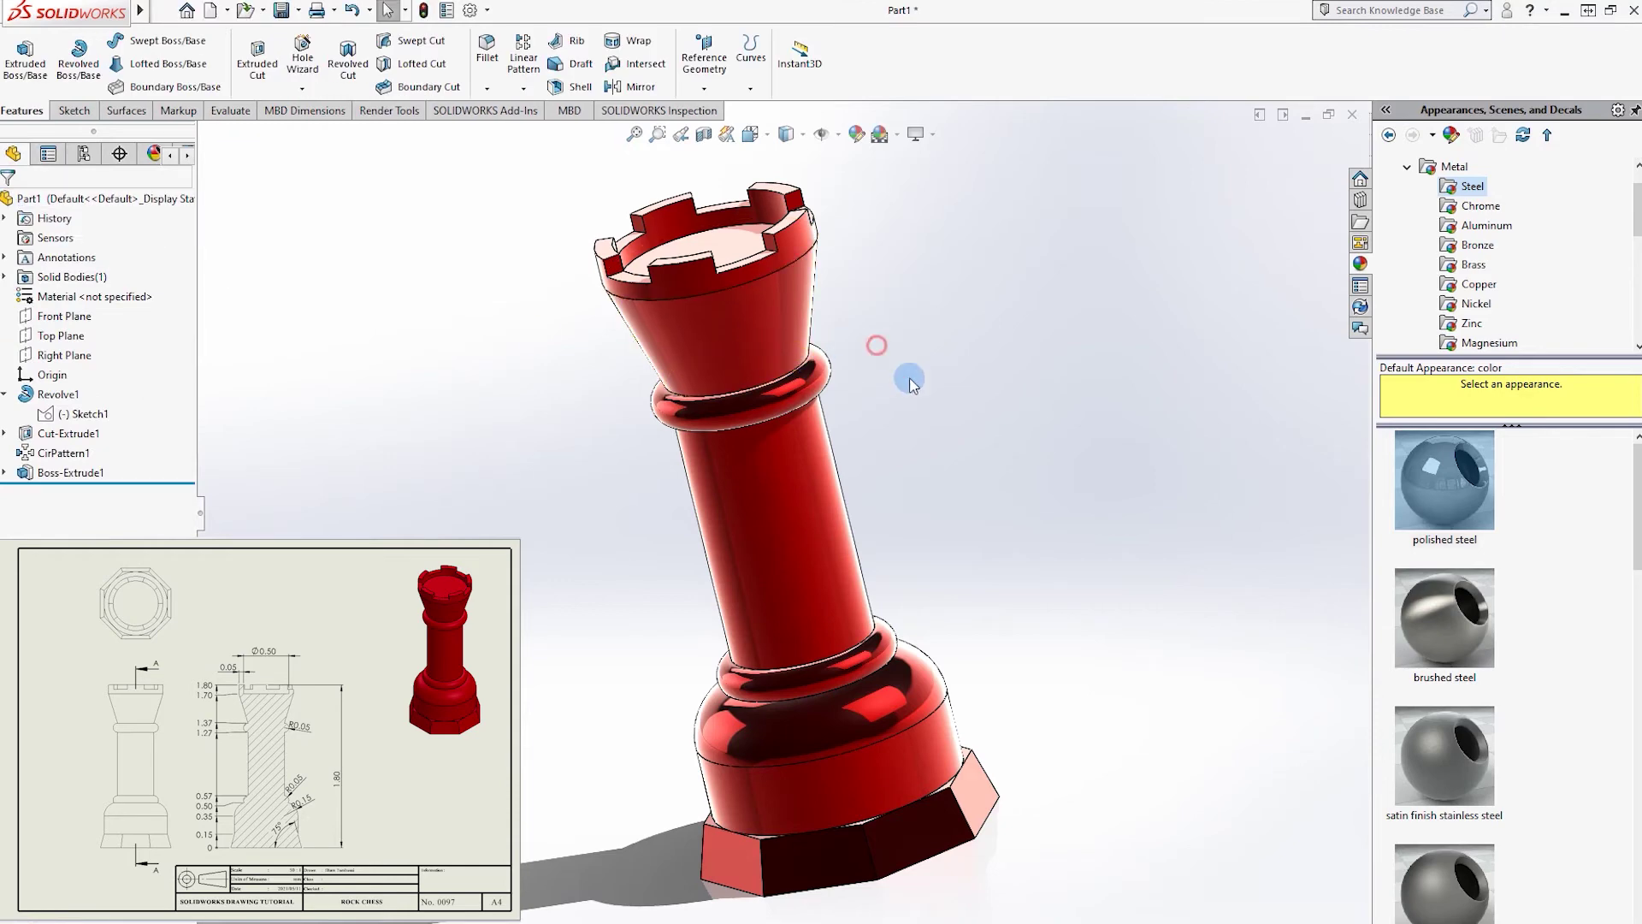
- Orbit the rook upright and collapse the appearances panel to widen the view
middle_click_drag(910, 384, 861, 495)
left_click_drag(1376, 154, 1524, 162)
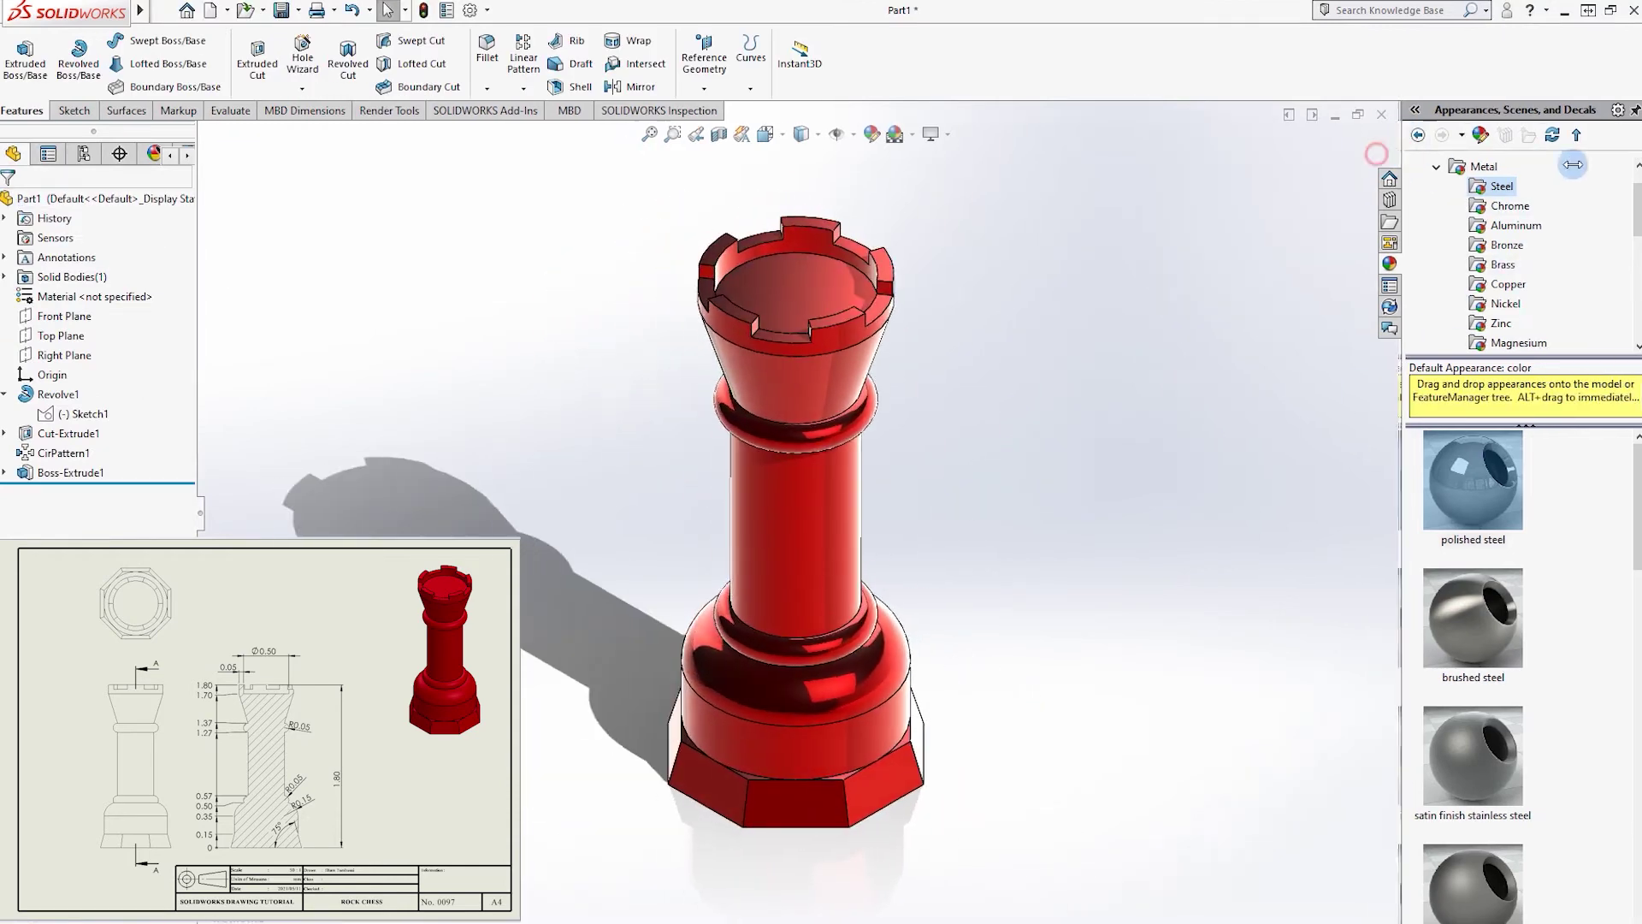
mouse_move(699, 545)
middle_mouse_down()
mouse_move(847, 561)
mouse_move(1119, 492)
mouse_move(1474, 491)
mouse_move(1530, 434)
mouse_move(1436, 311)
mouse_move(1419, 257)
mouse_move(1255, 255)
mouse_move(960, 308)
mouse_move(428, 295)
mouse_move(1195, 468)
middle_mouse_up()
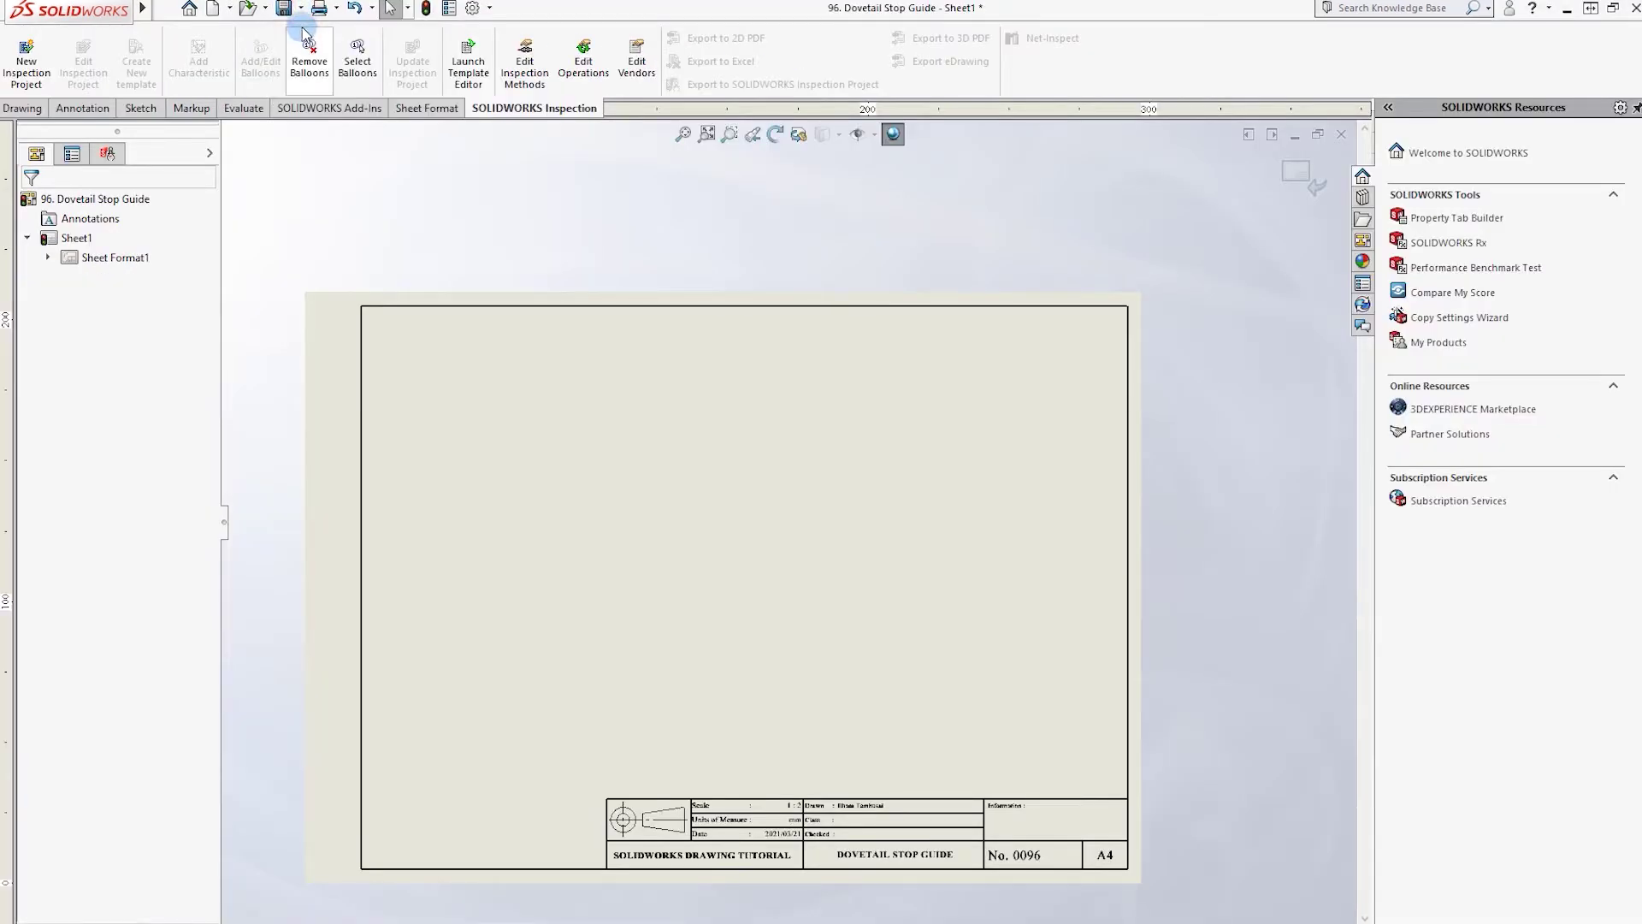
left_click(301, 8)
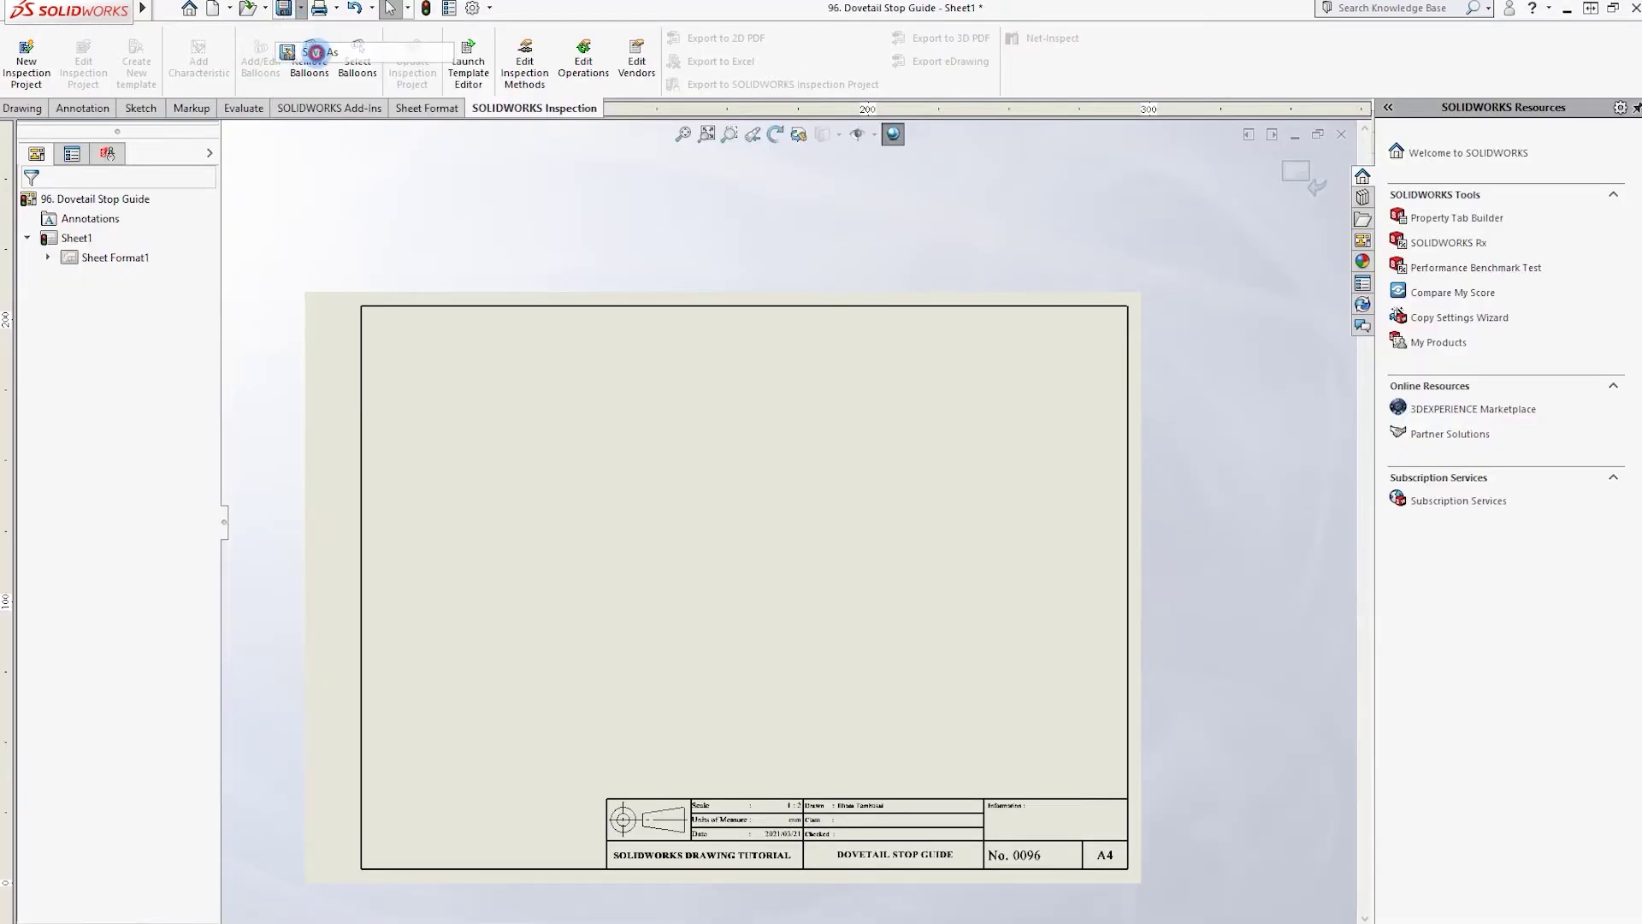
- Save the drawing to Documents as a Detached Drawing
left_click(318, 53)
left_click(617, 412)
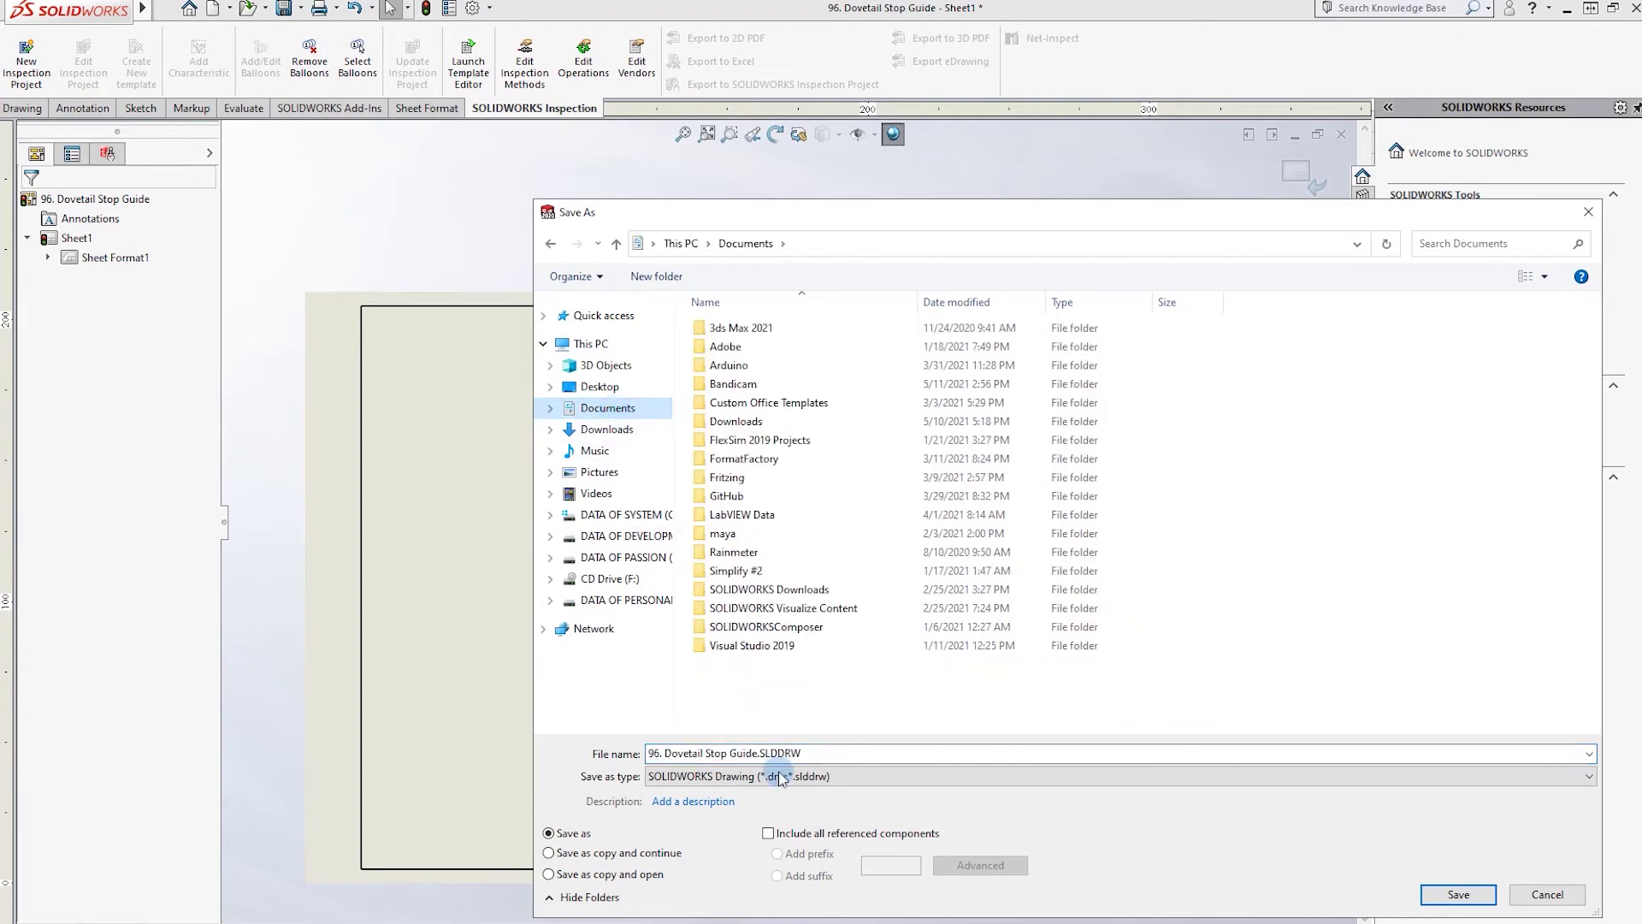
left_click(800, 778)
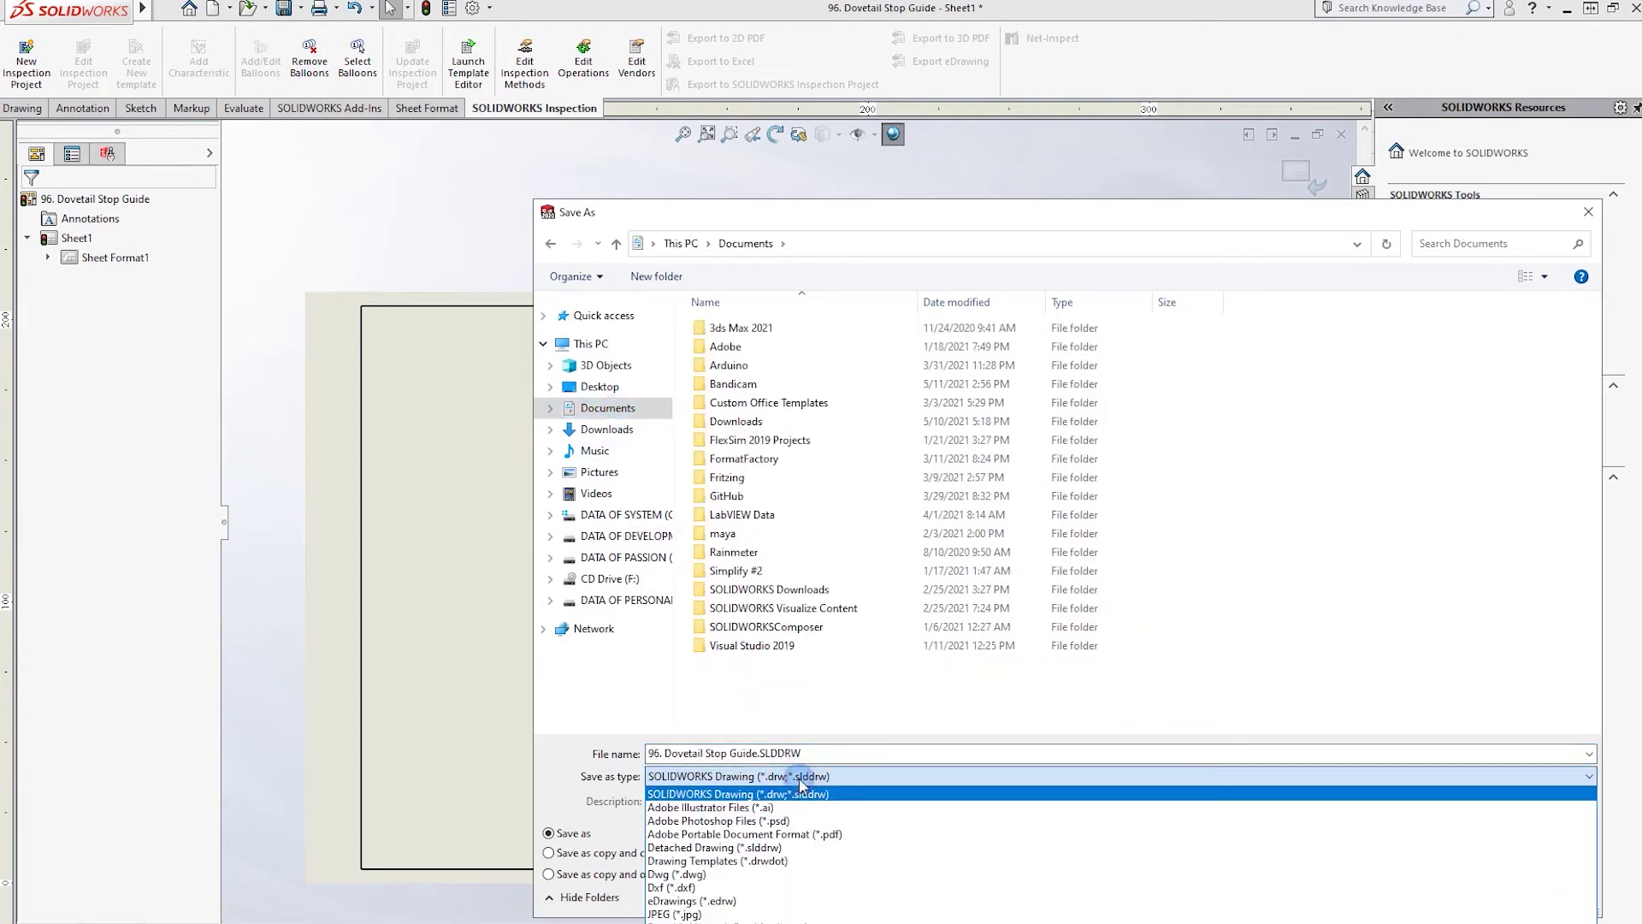
left_click(746, 849)
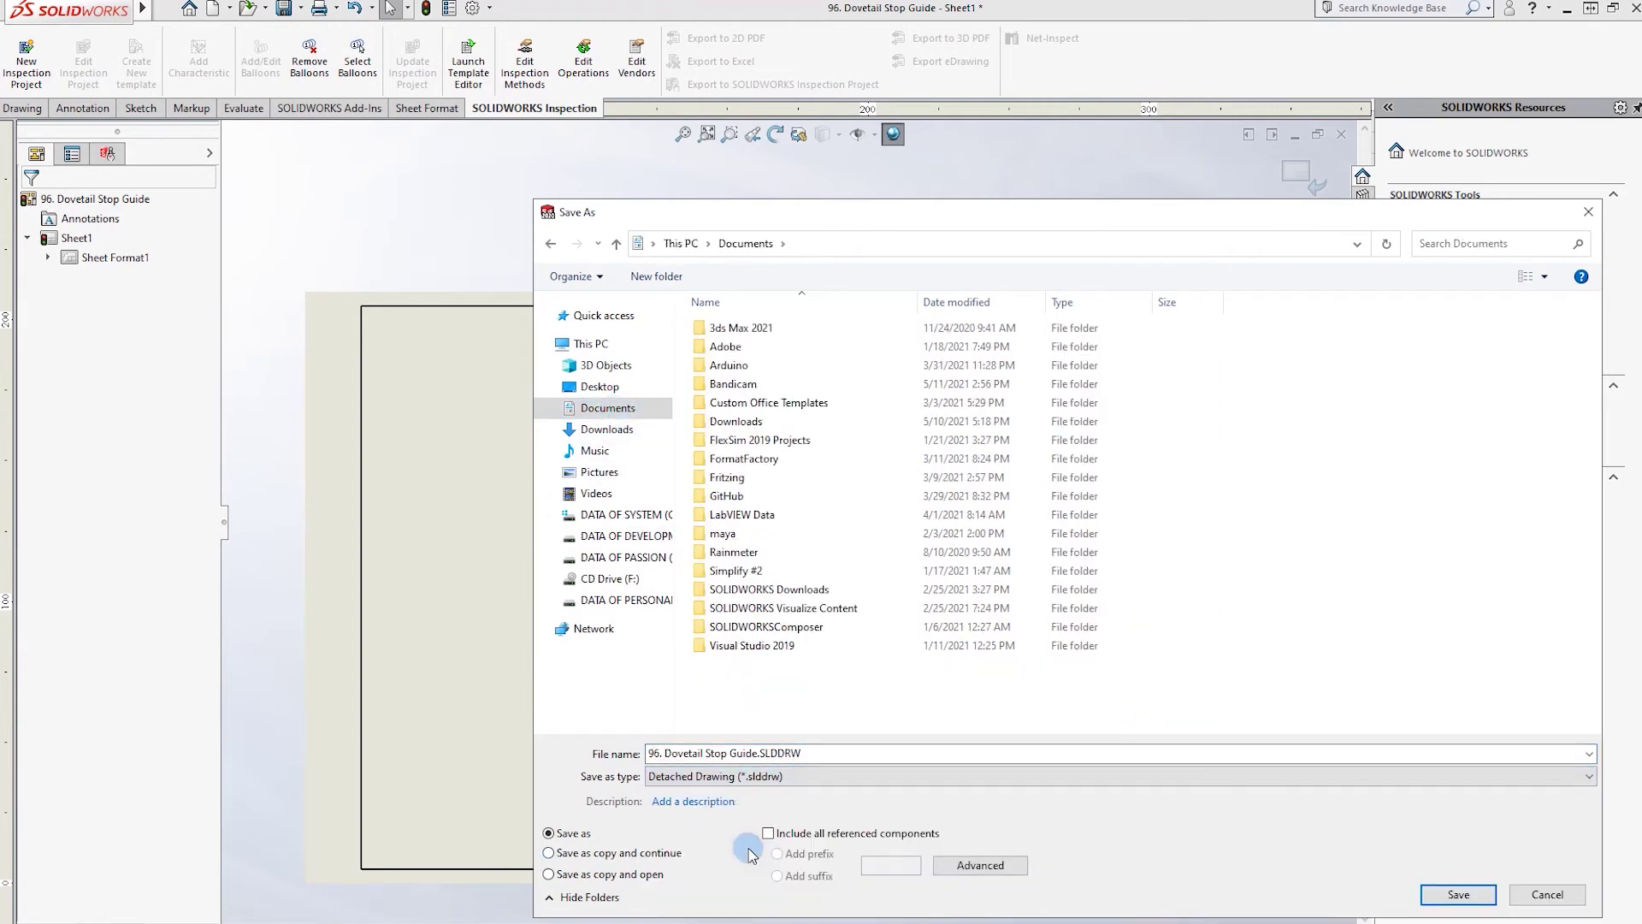
left_click(1430, 894)
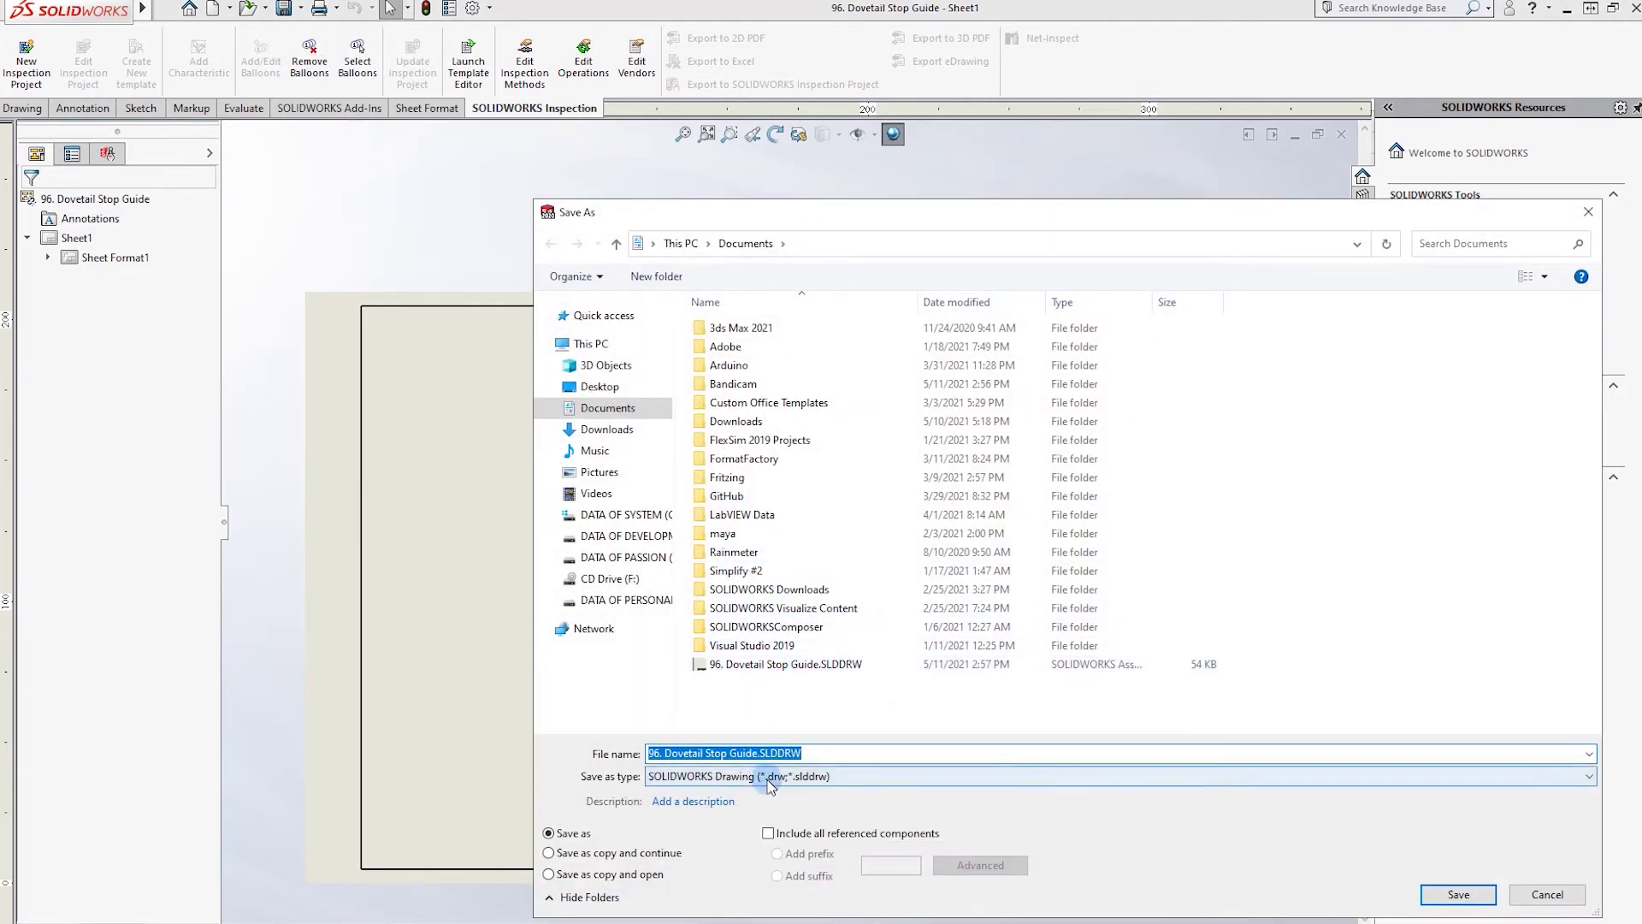
- Save the sheet again as a Drawing Template and dismiss the warning
left_click(767, 776)
left_click(758, 862)
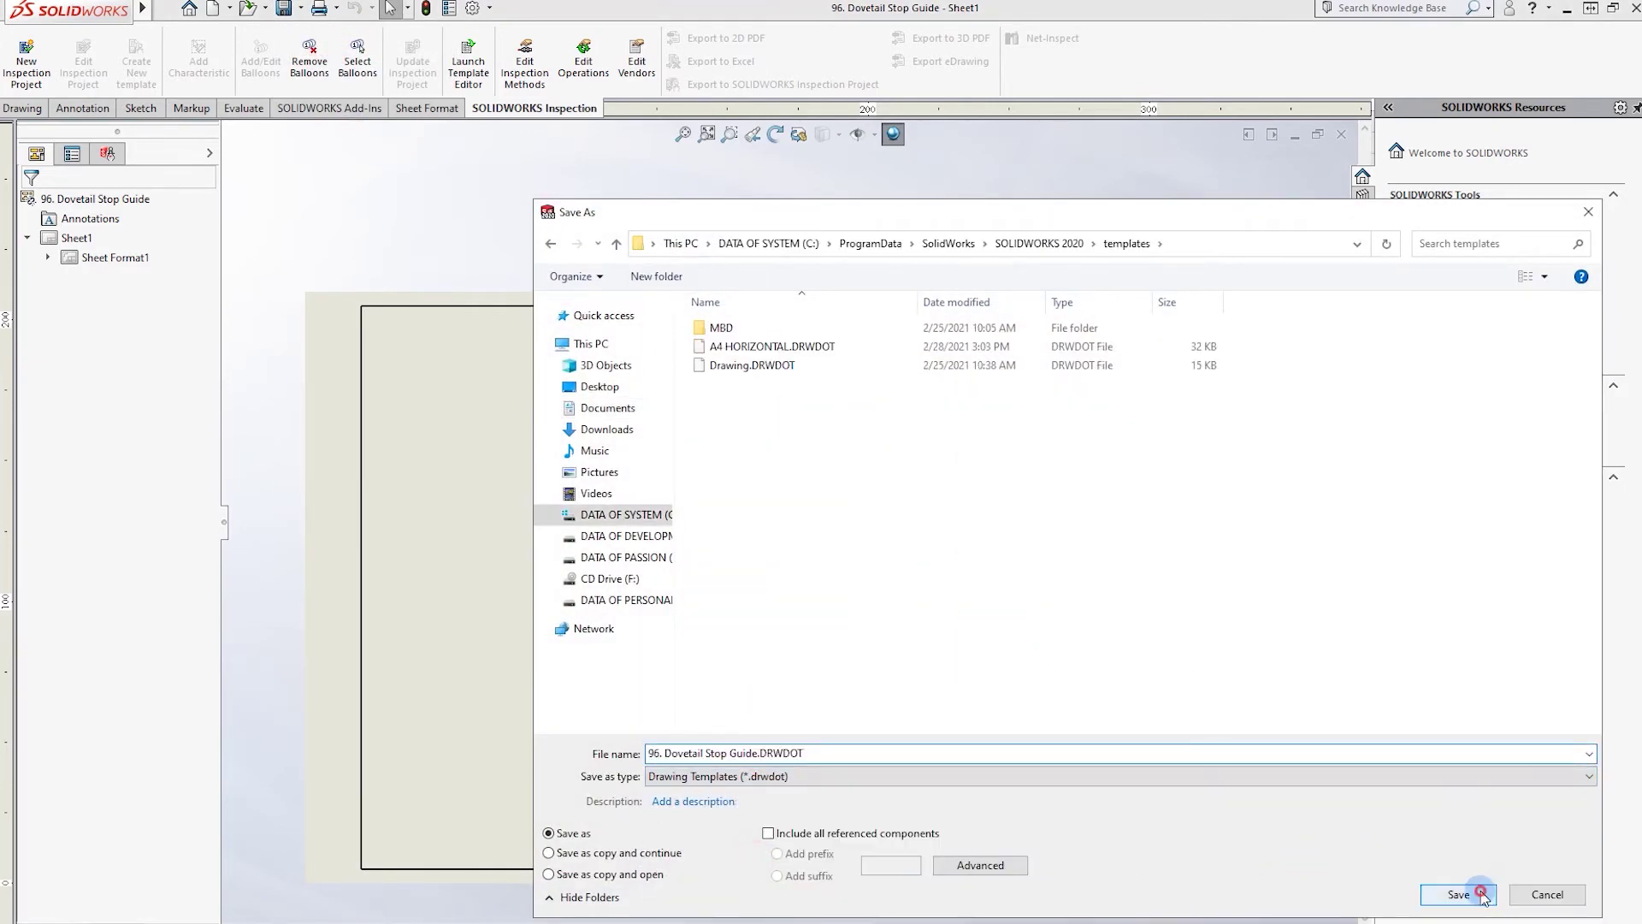
left_click(1482, 895)
left_click(876, 496)
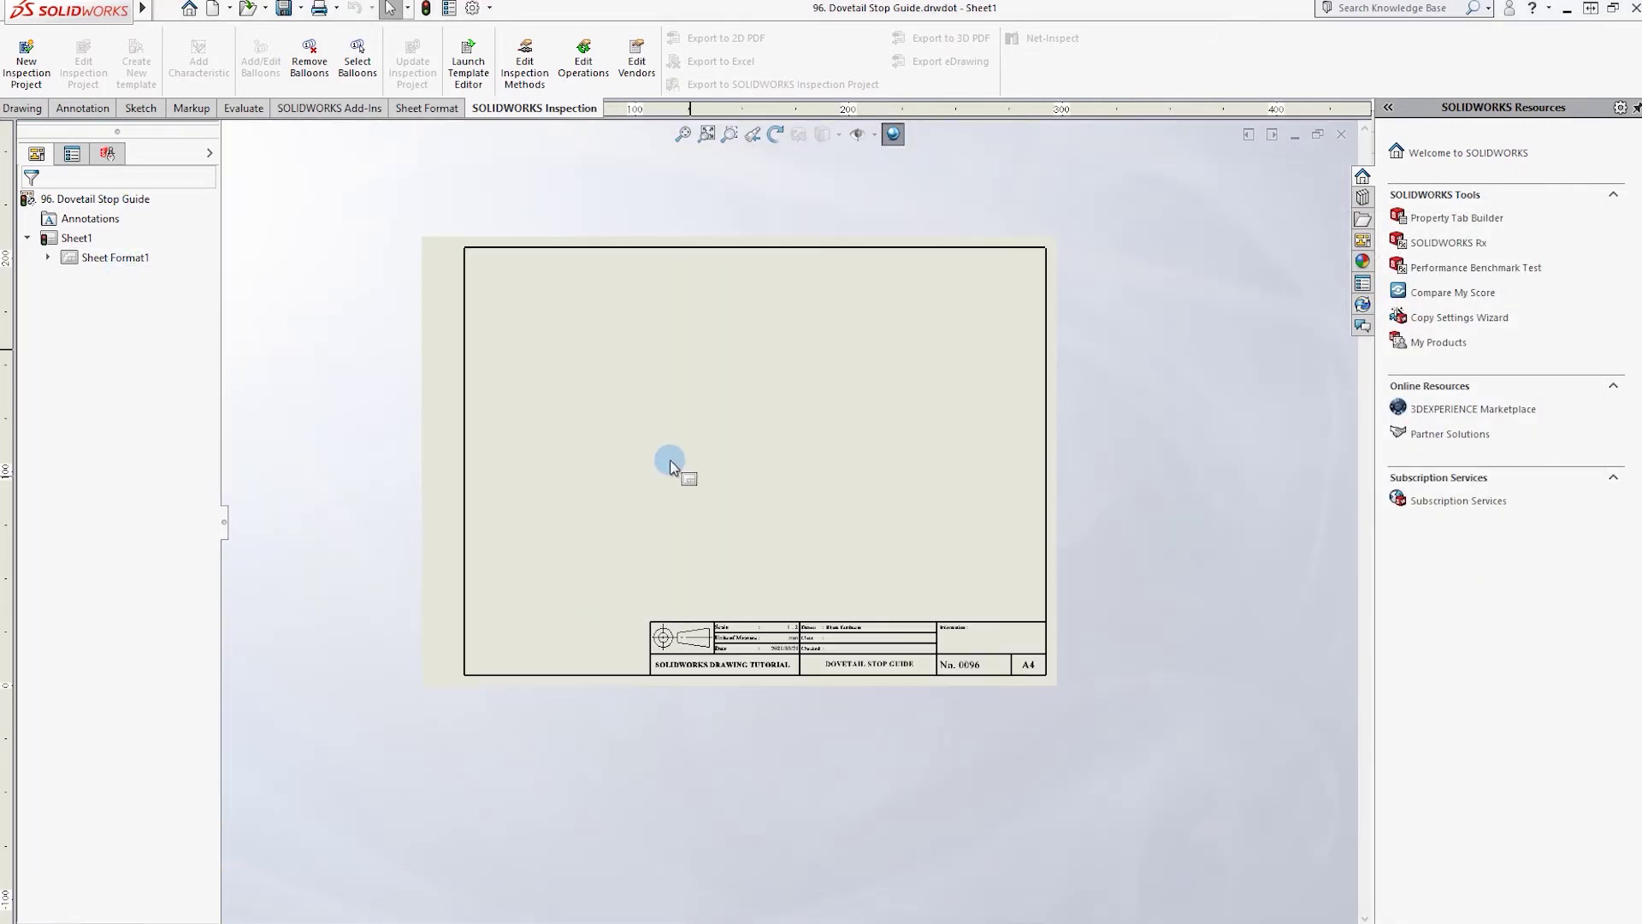
- Leave sheet format editing via Sheet Format1's Edit Sheet, returning to the drawing sheet
middle_click_drag(670, 467, 707, 612)
key("f")
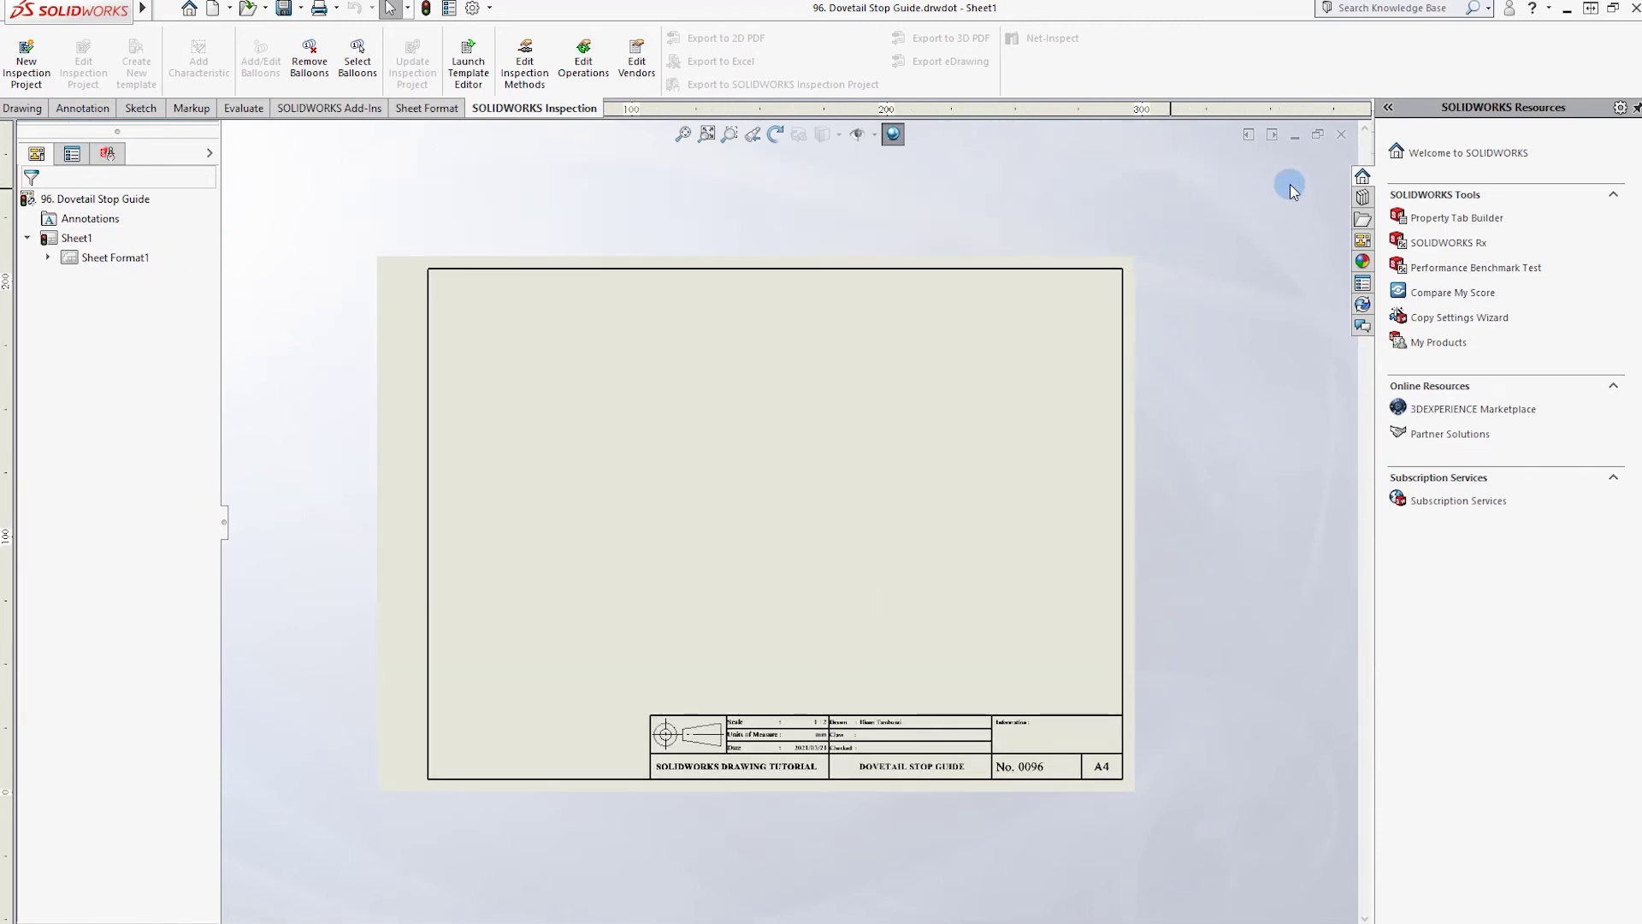
left_click(120, 259)
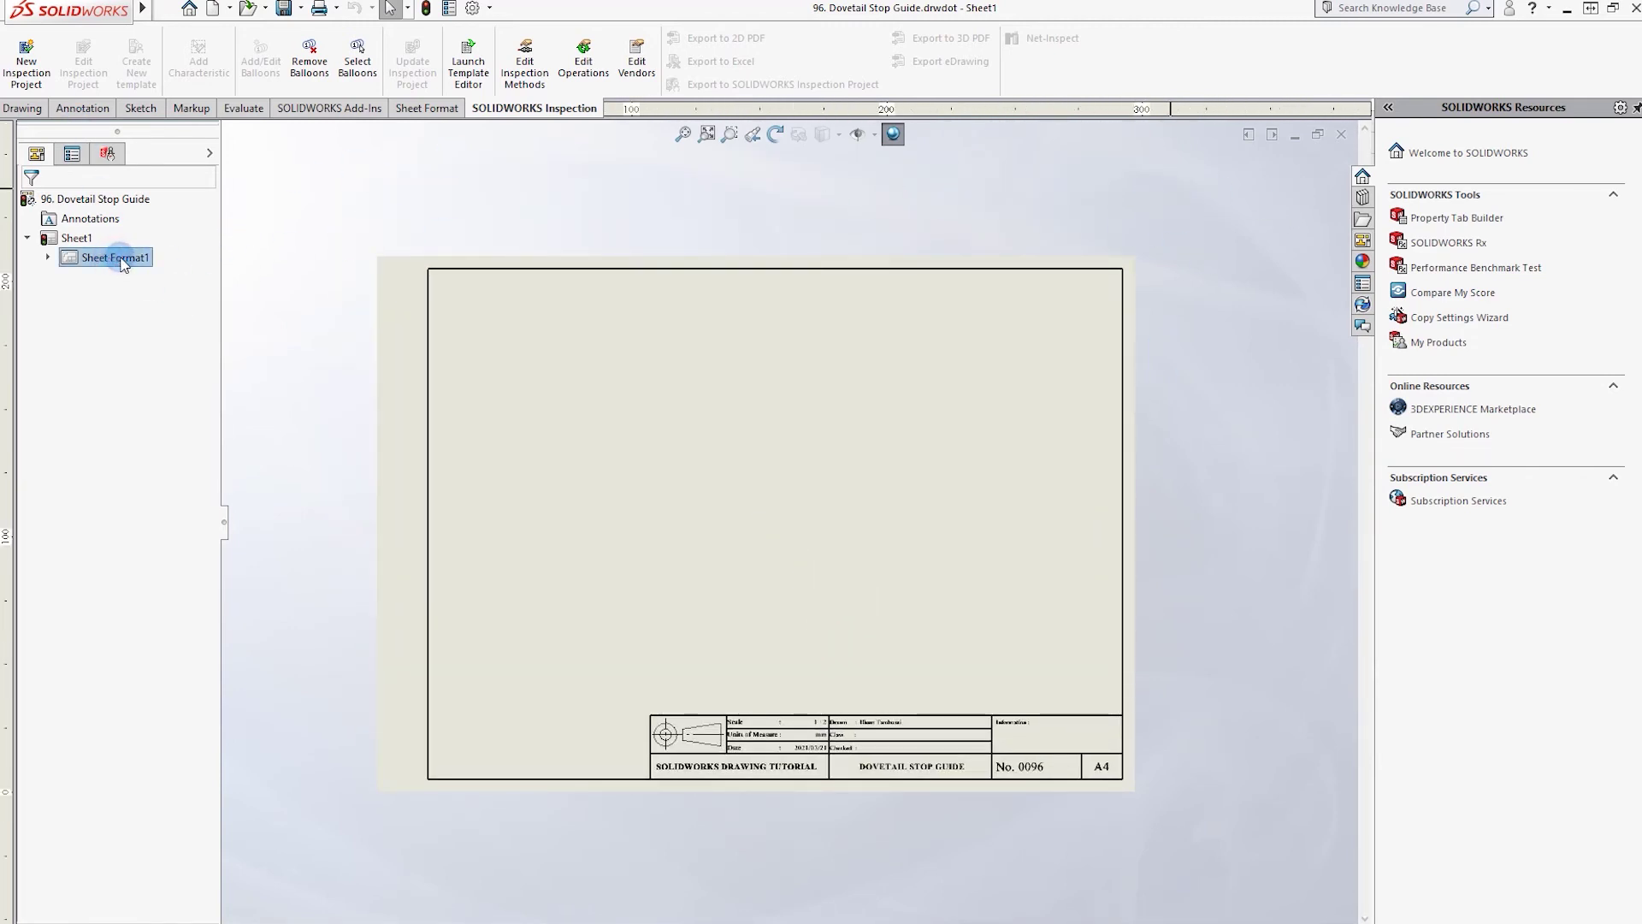
left_click(22, 109)
left_click(817, 724)
left_click(1176, 543)
left_click(92, 296)
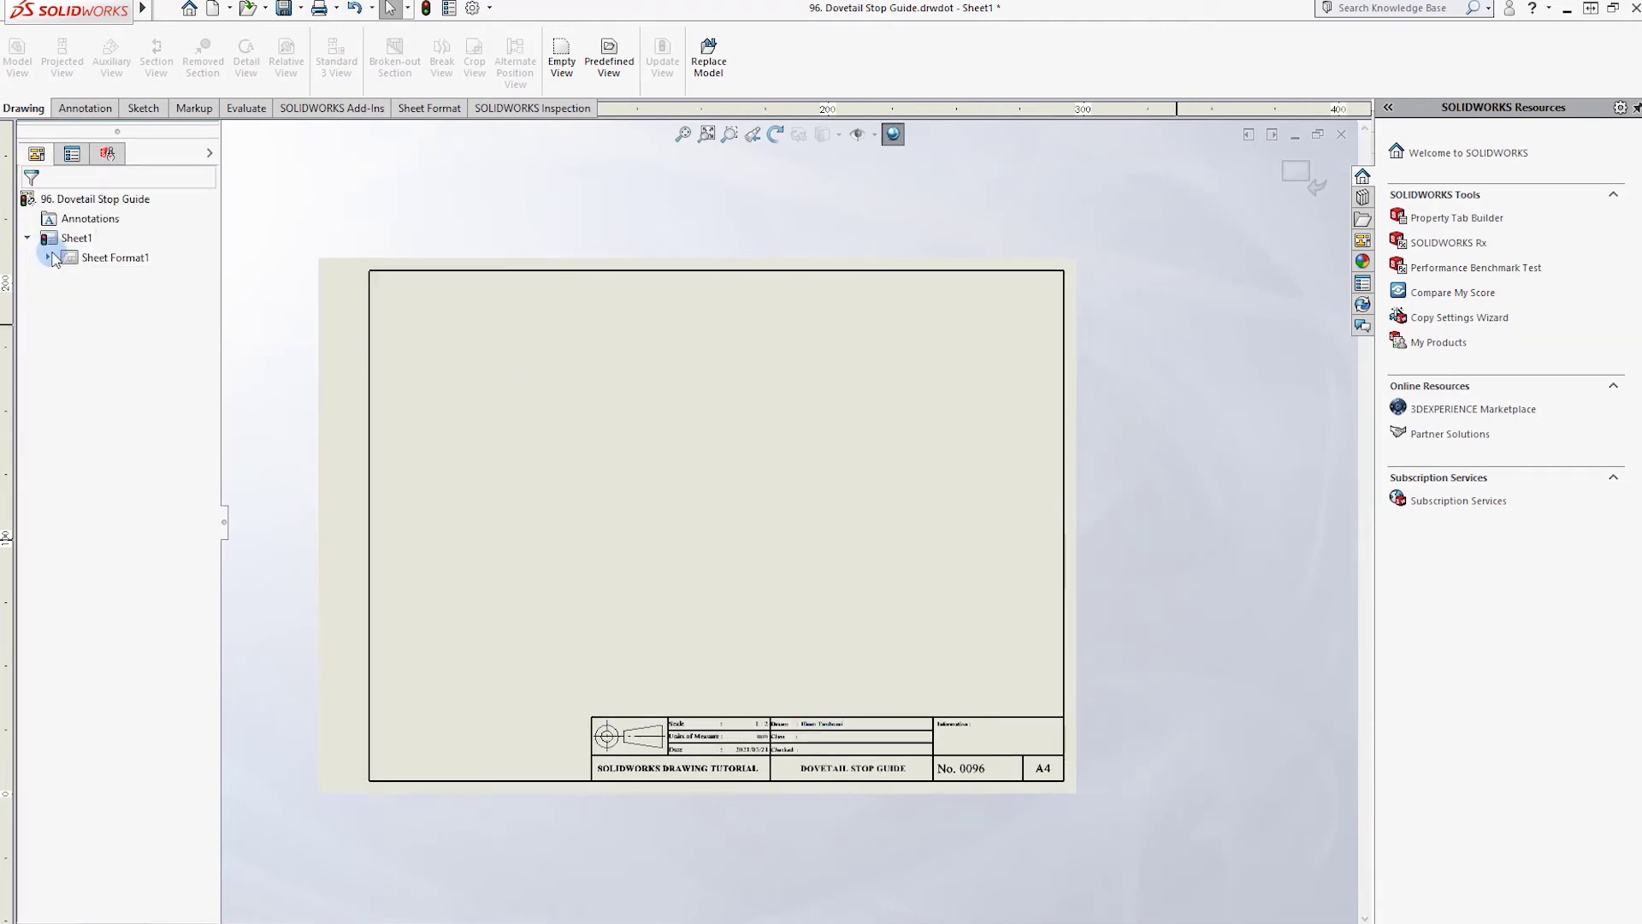
right_click(69, 257)
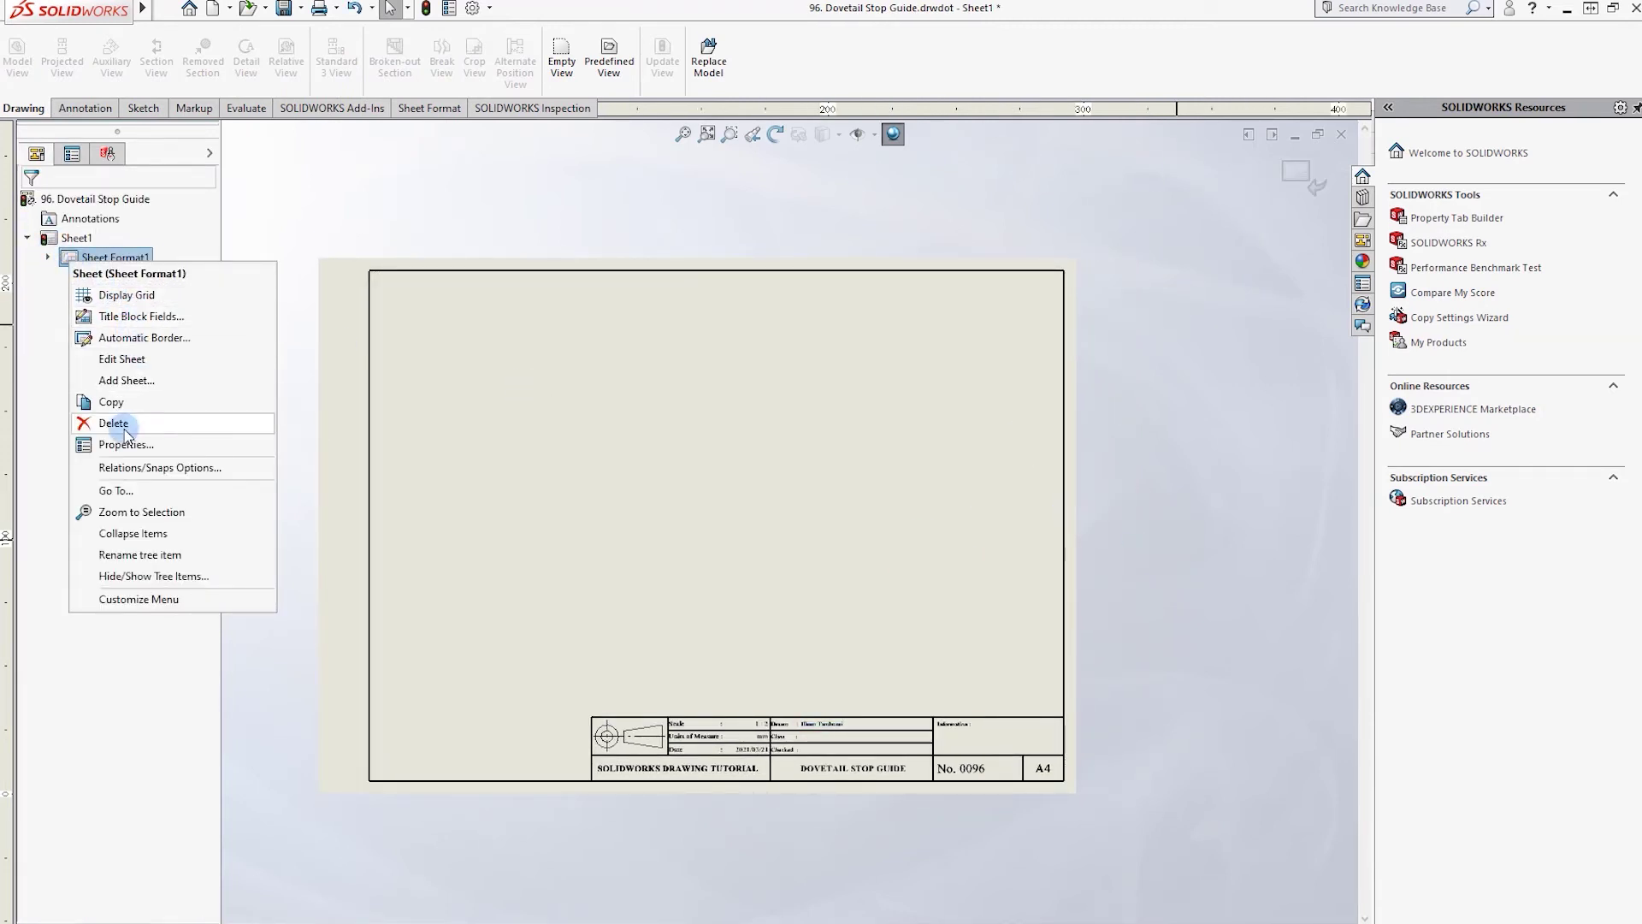
left_click(950, 194)
left_click(1299, 171)
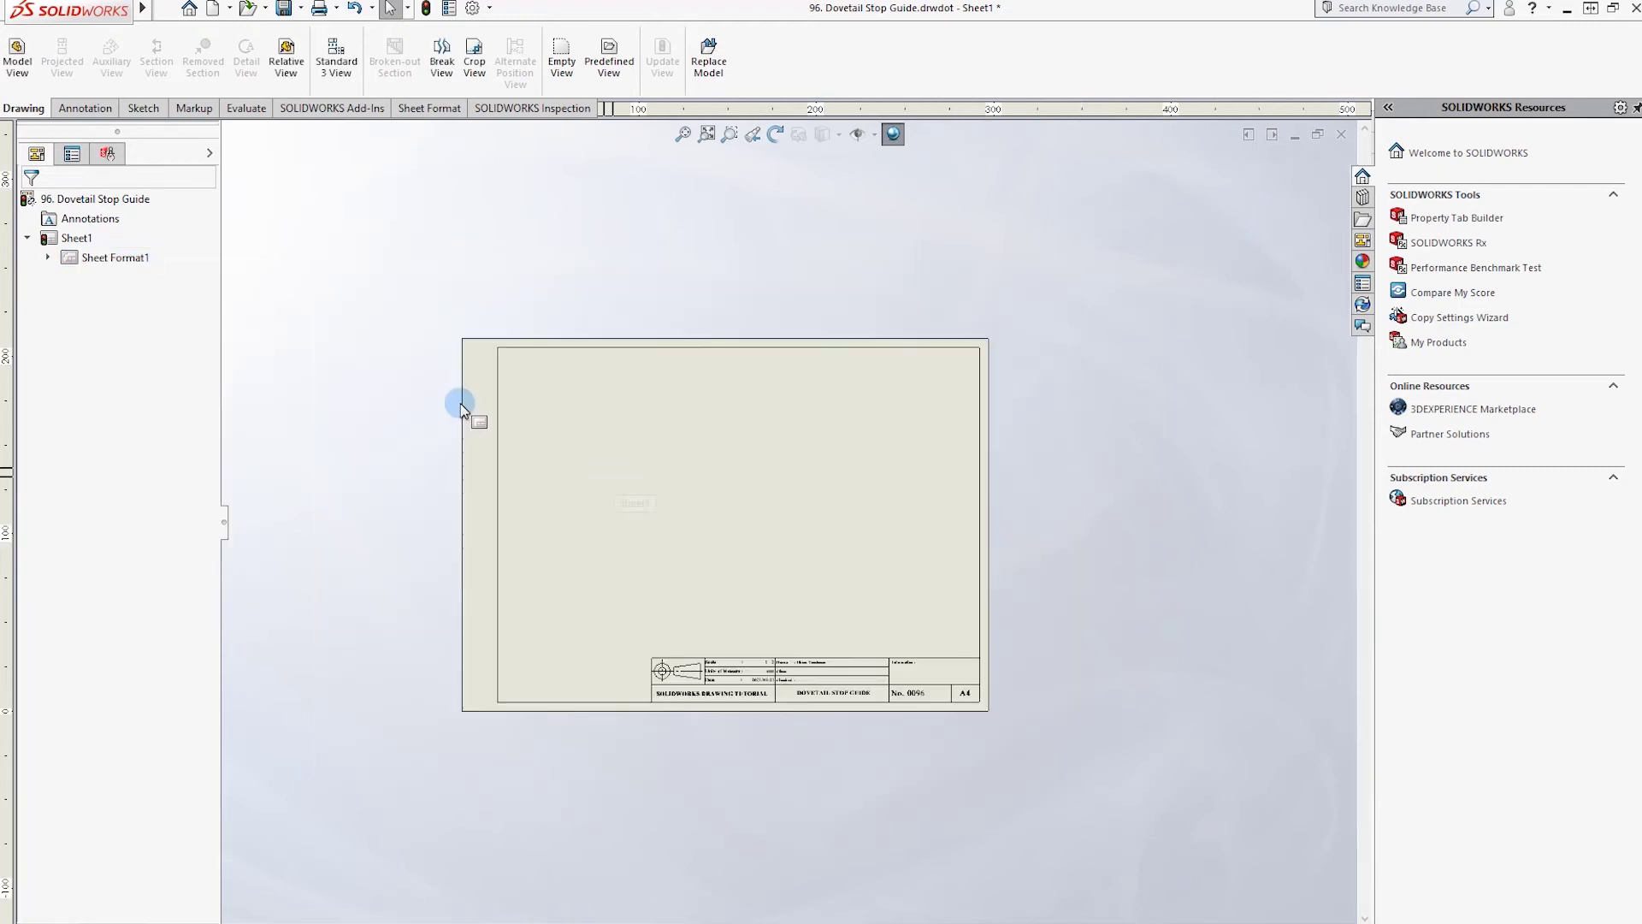
left_click(68, 108)
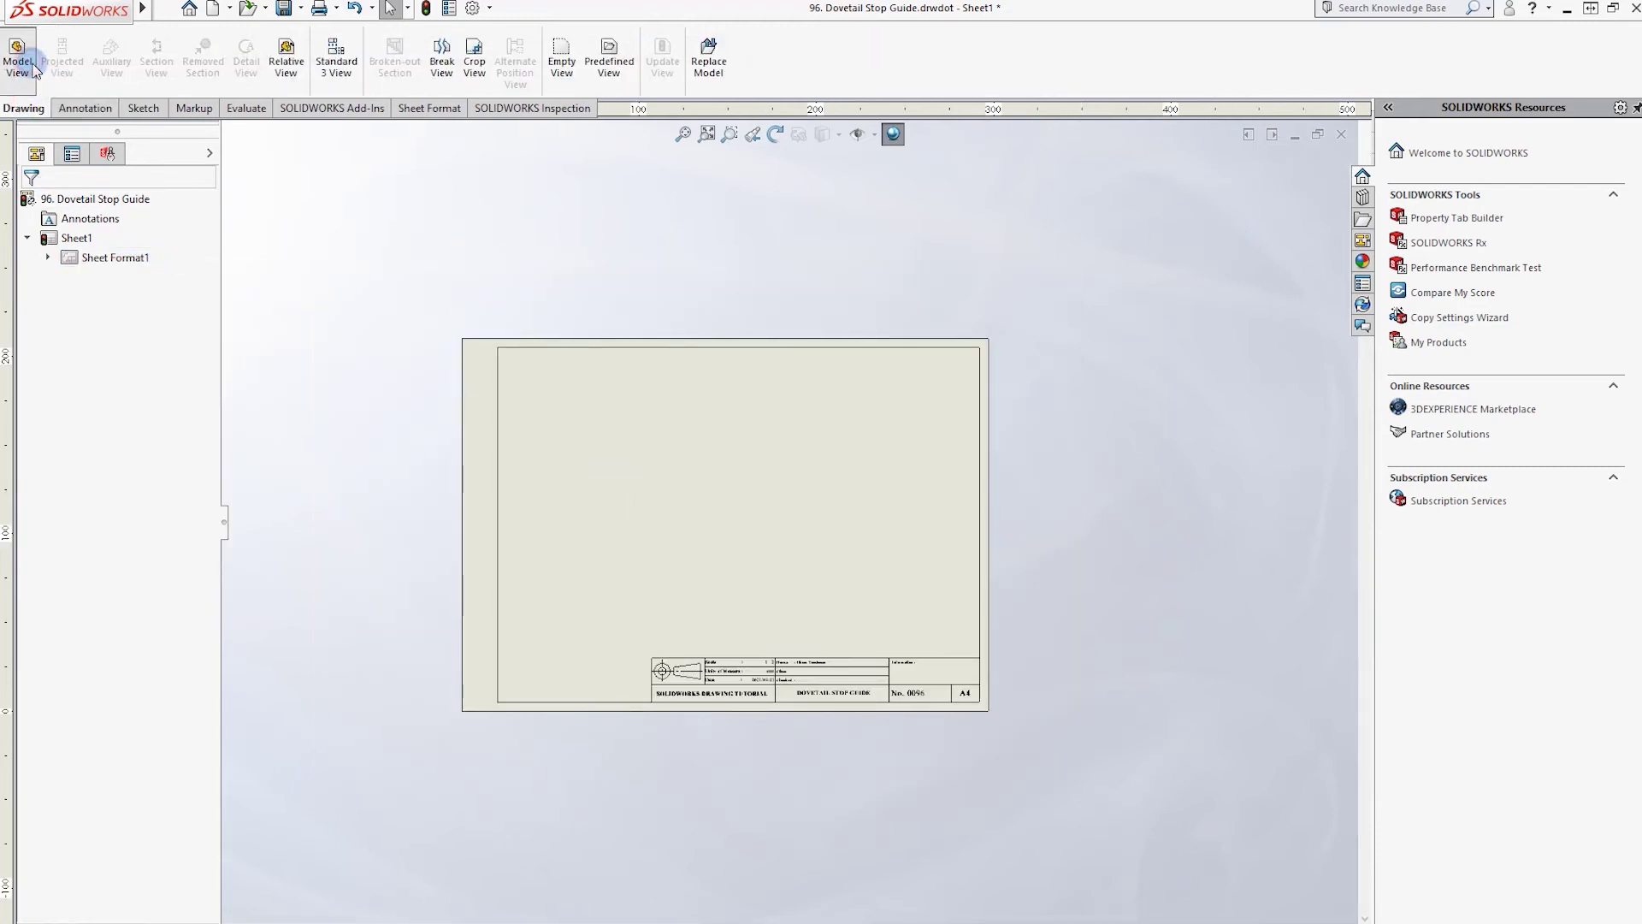
- Insert a model view of 97. ROCK (chess) from the D: drive's COURSES OF SOLIDWORKS\PART folder
left_click(17, 60)
left_click(131, 446)
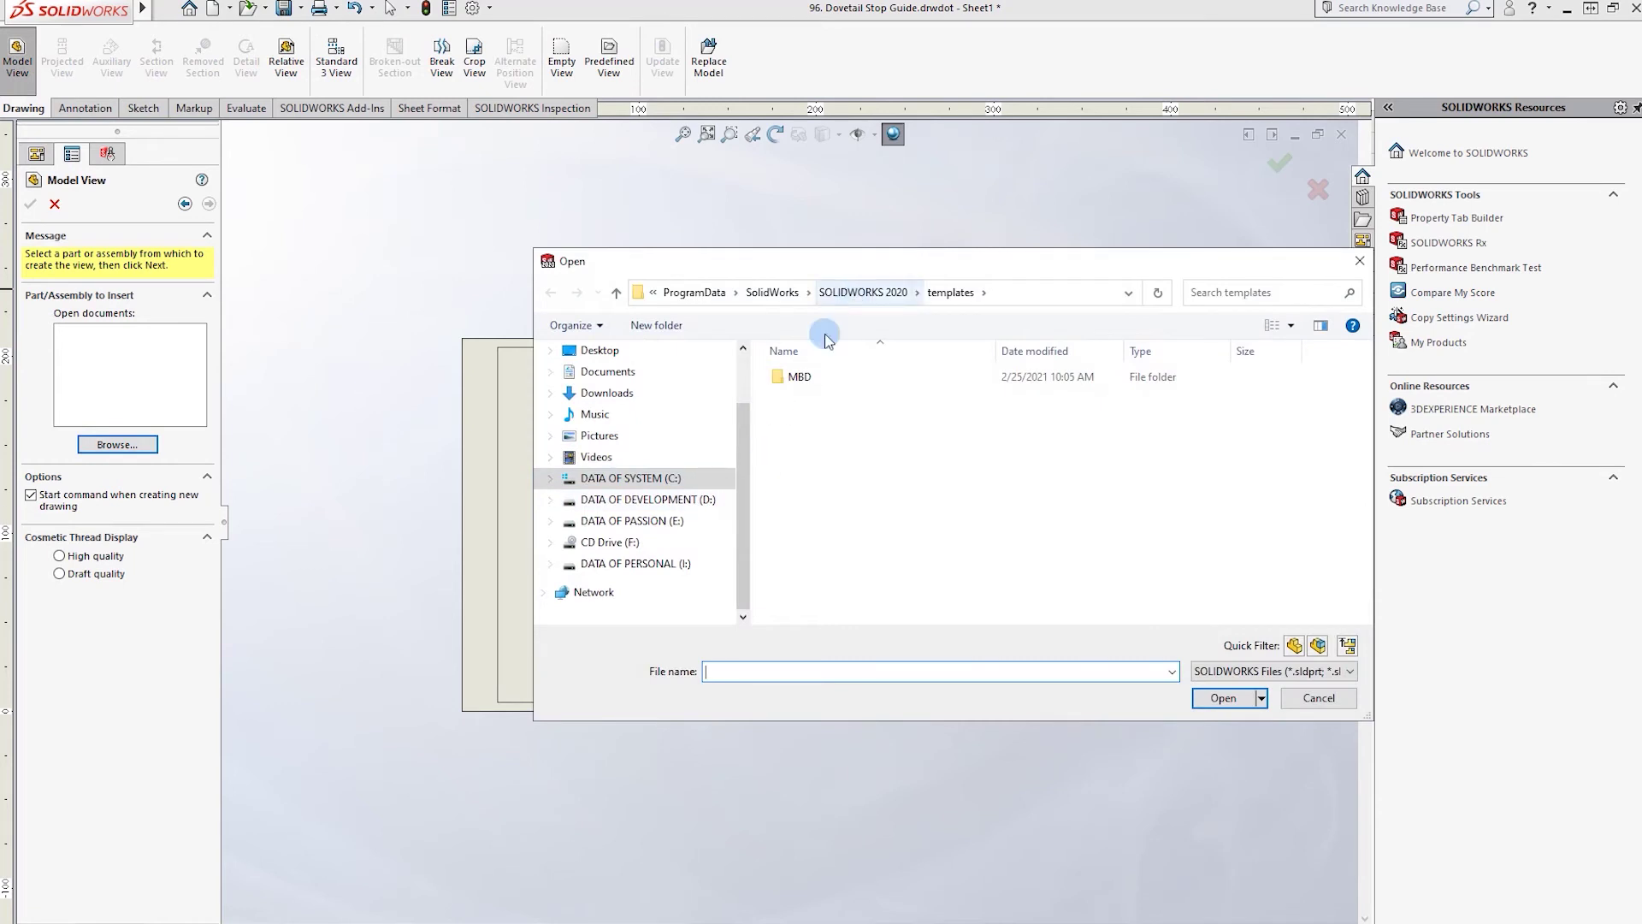
left_click(650, 499)
double_click(844, 395)
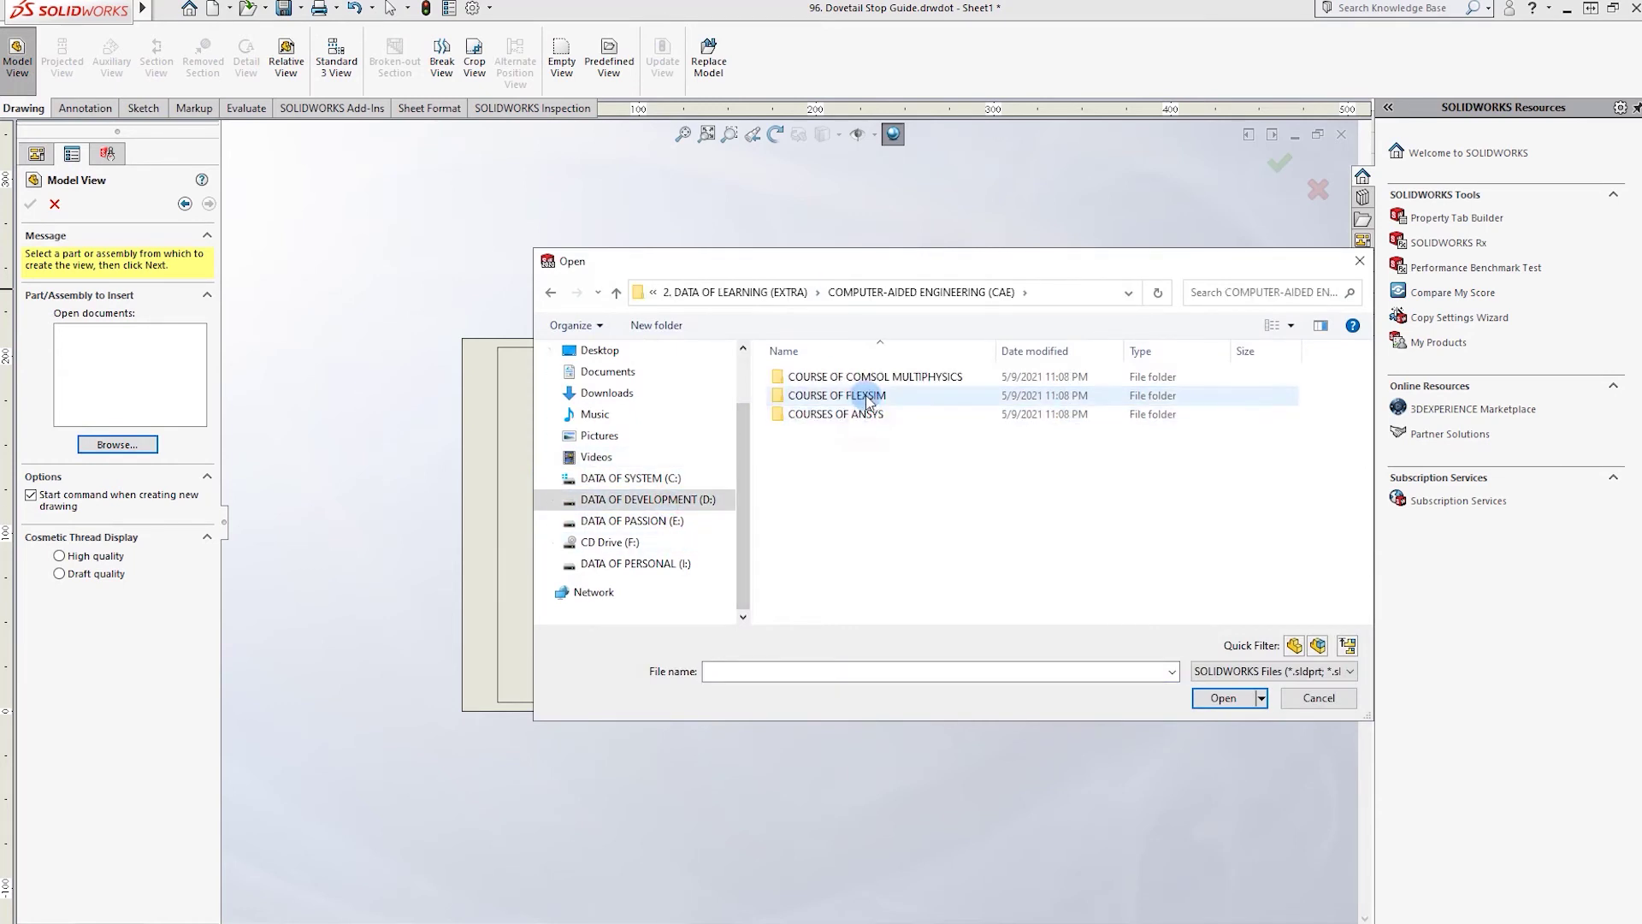
double_click(882, 400)
double_click(821, 414)
key("BackSpace")
left_click(809, 433)
double_click(810, 432)
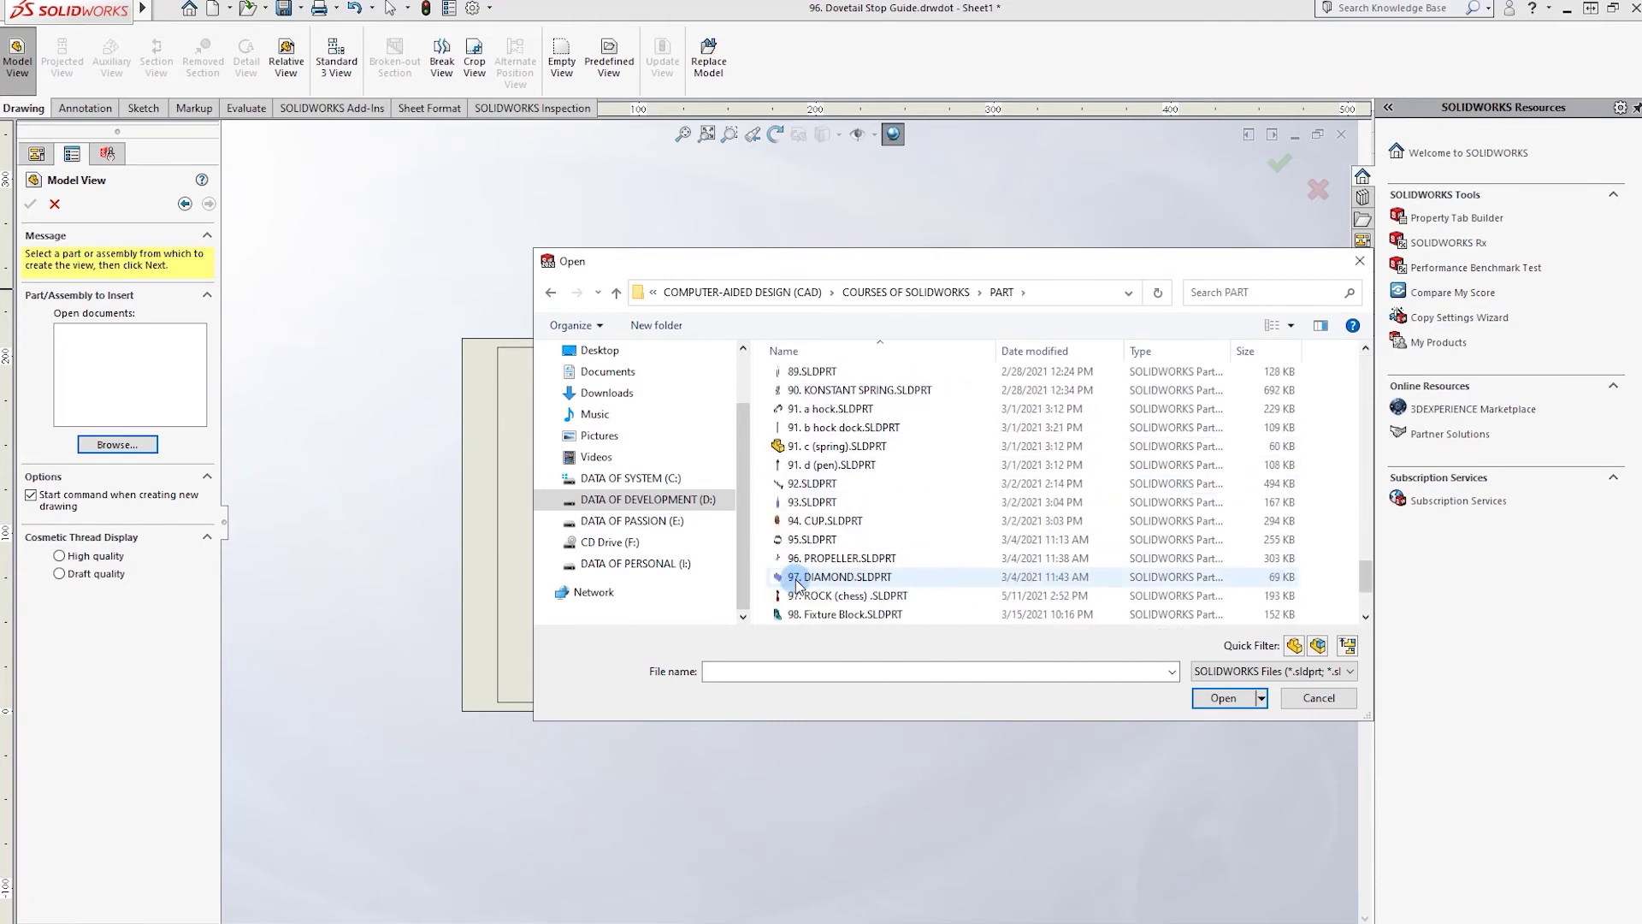
left_click(846, 572)
left_click(1223, 698)
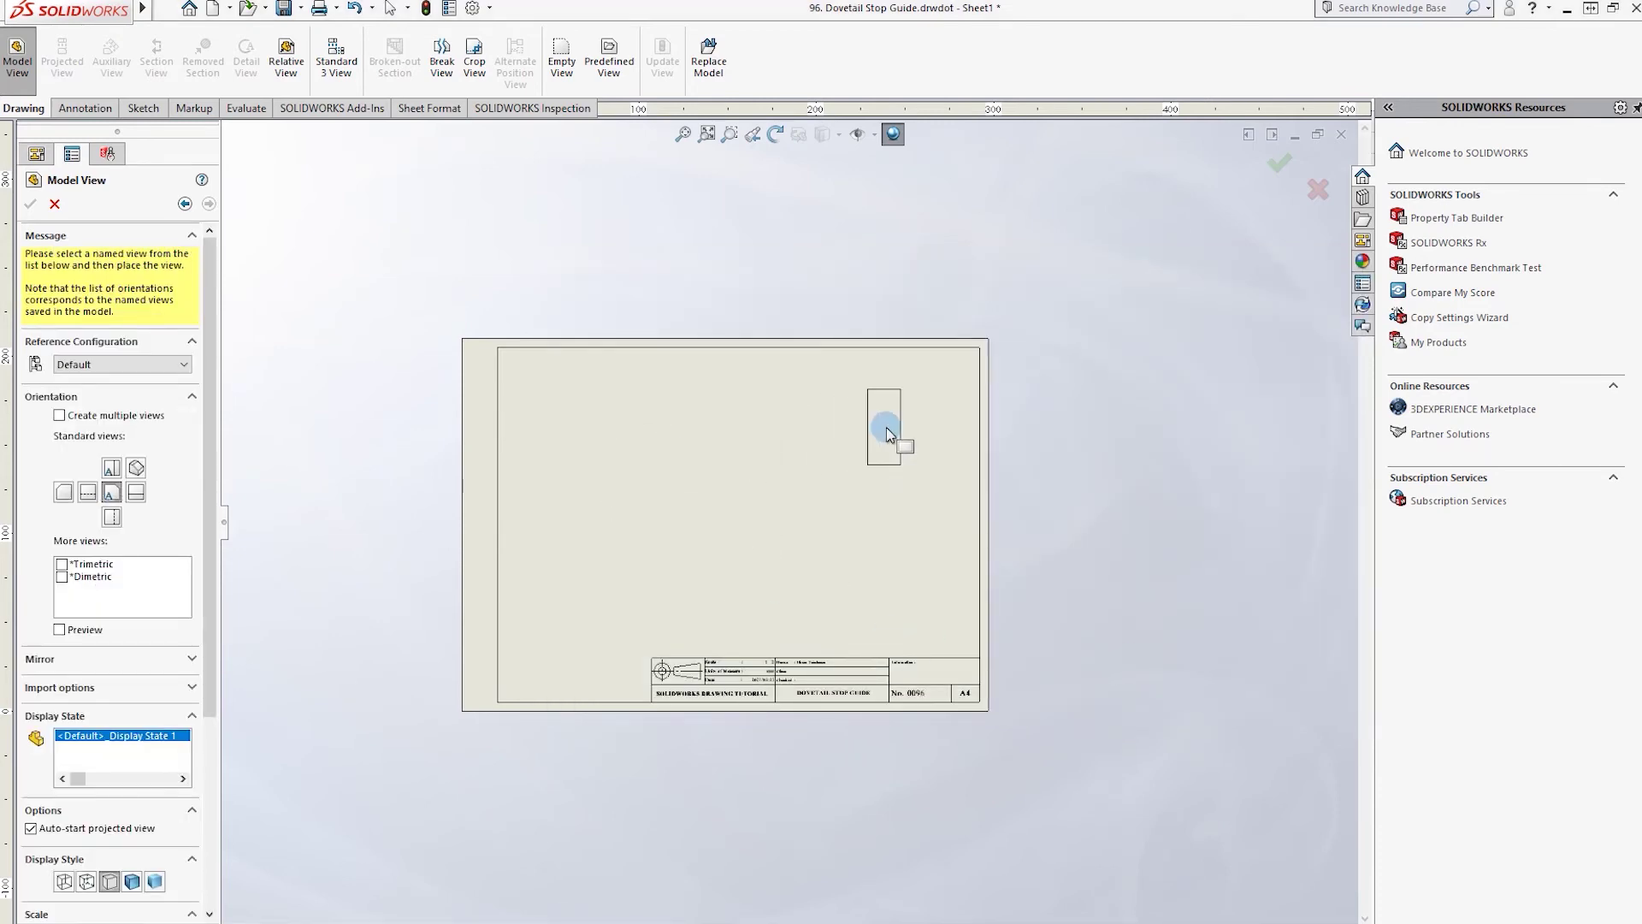
- Place the rook view top right, shaded with edges at custom scale 50:1
left_click(906, 420)
key("f")
scroll(914, 456, "down", 3)
key("Escape")
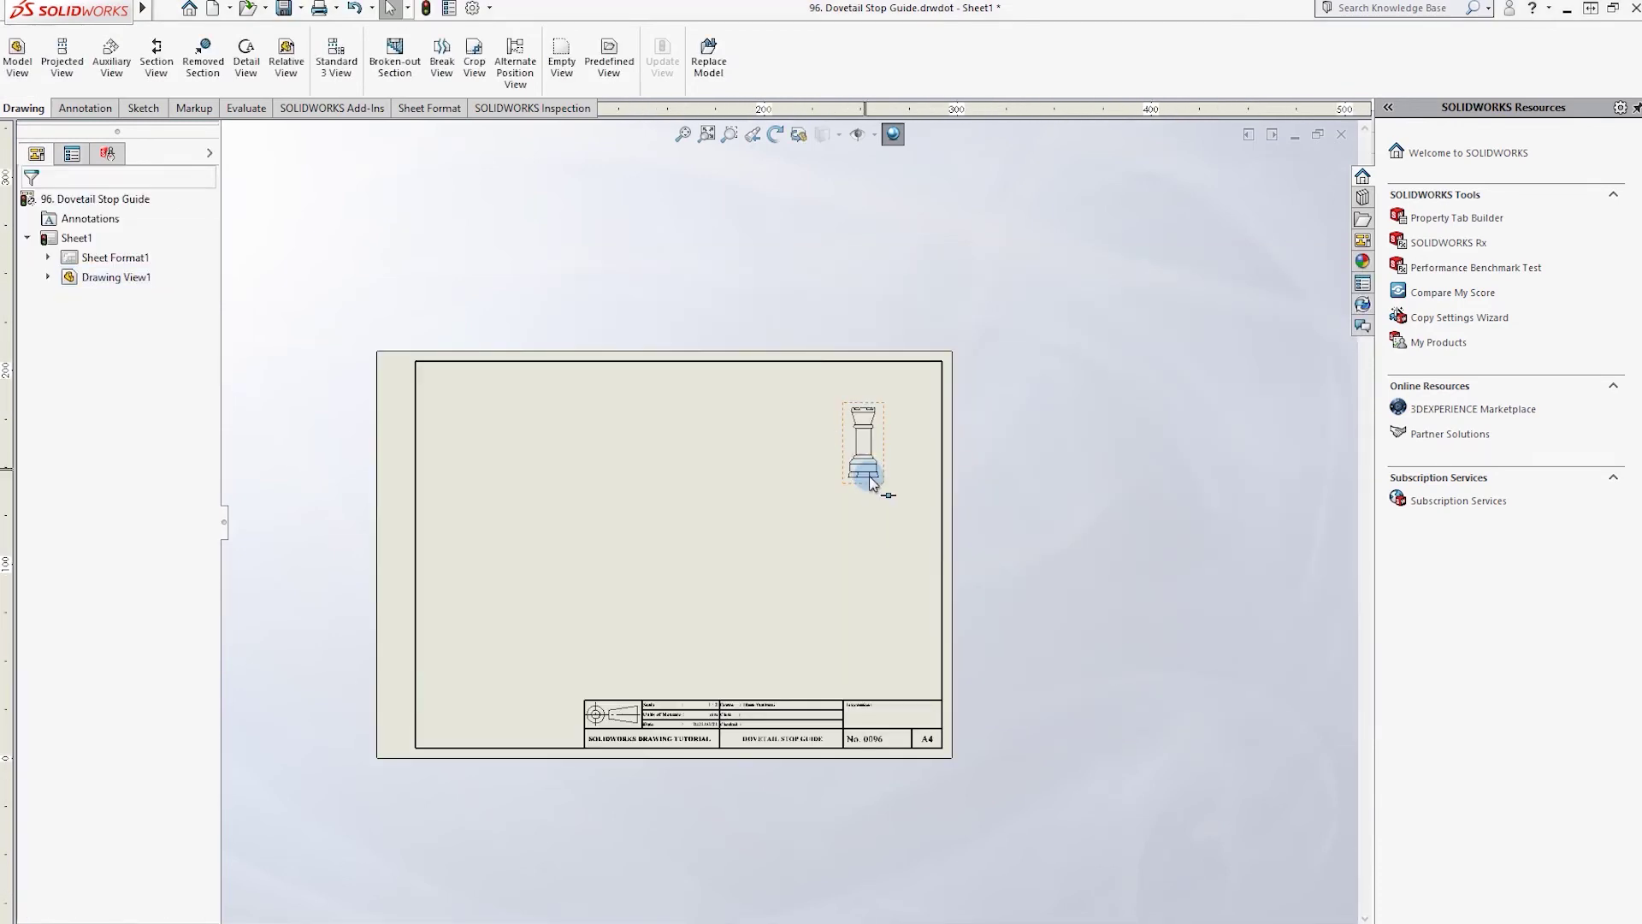
left_click(863, 445)
left_click(137, 689)
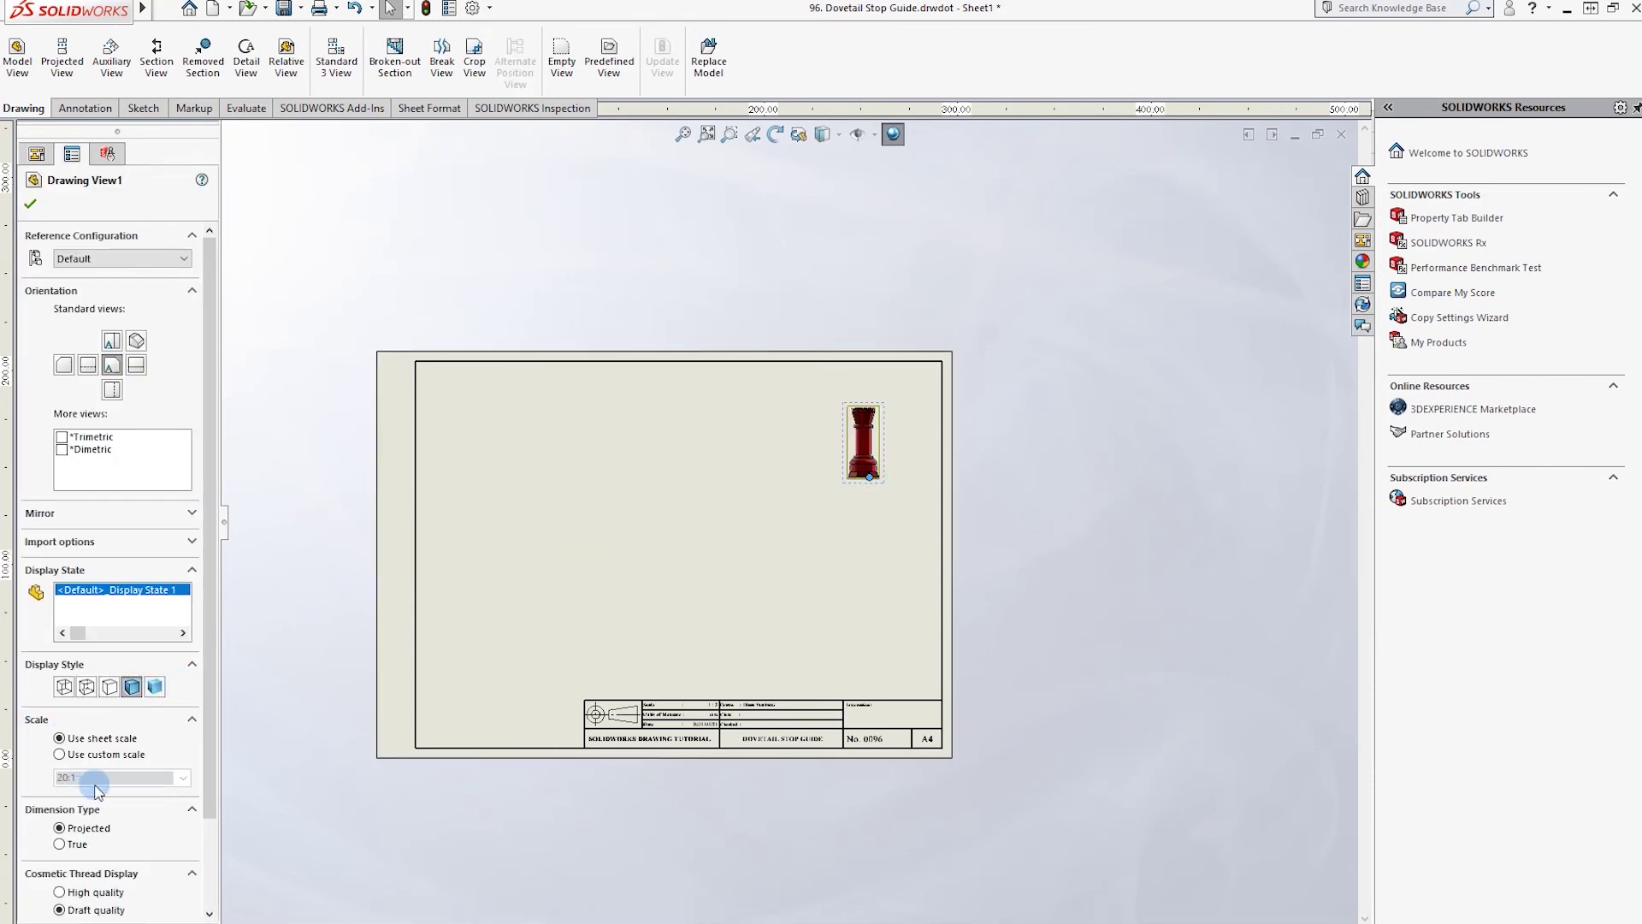
left_click(82, 761)
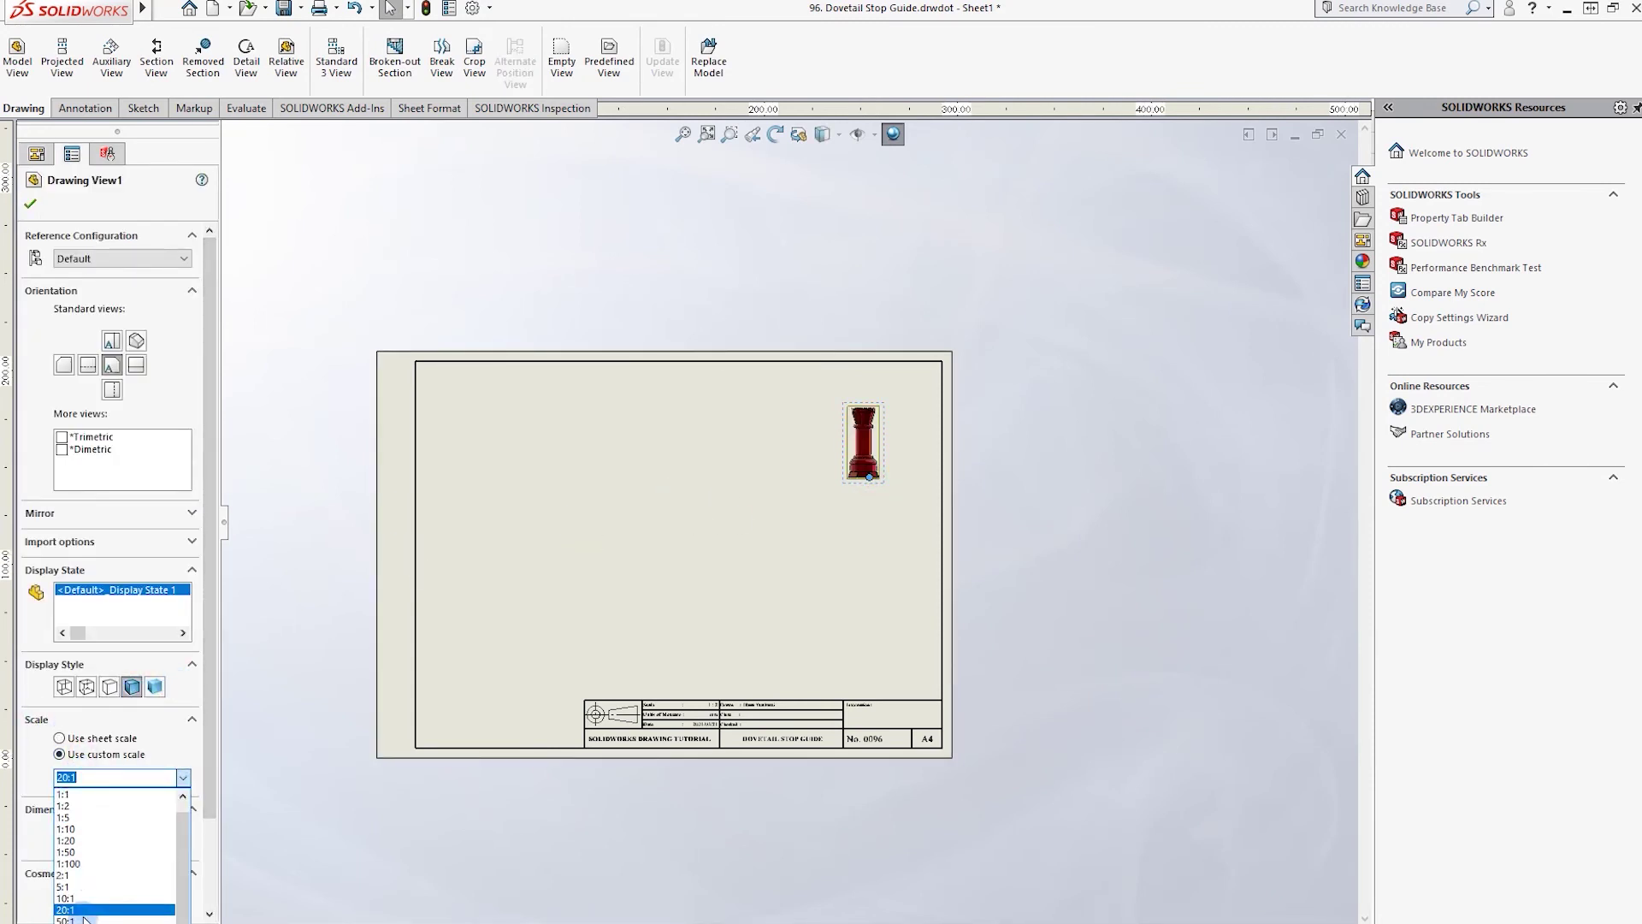
left_click(83, 913)
left_click(1004, 528)
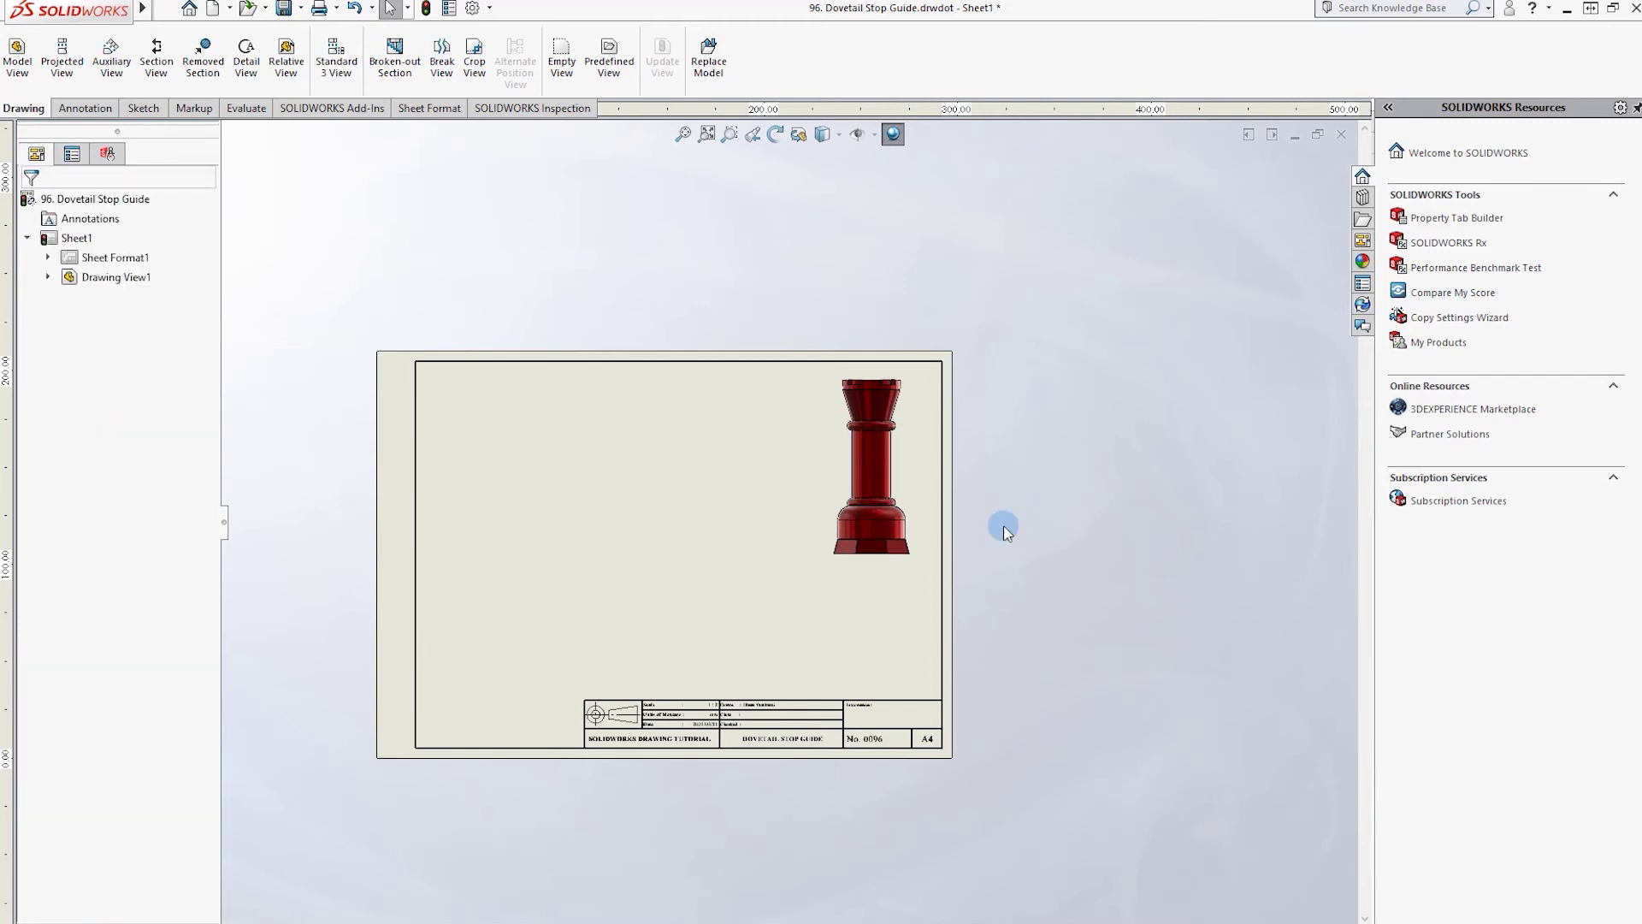
- Turn the rook view to Isometric orientation and confirm
scroll(906, 530, "down", 2)
scroll(1143, 601, "down", 2)
scroll(1197, 573, "up", 2)
scroll(1203, 547, "up", 1)
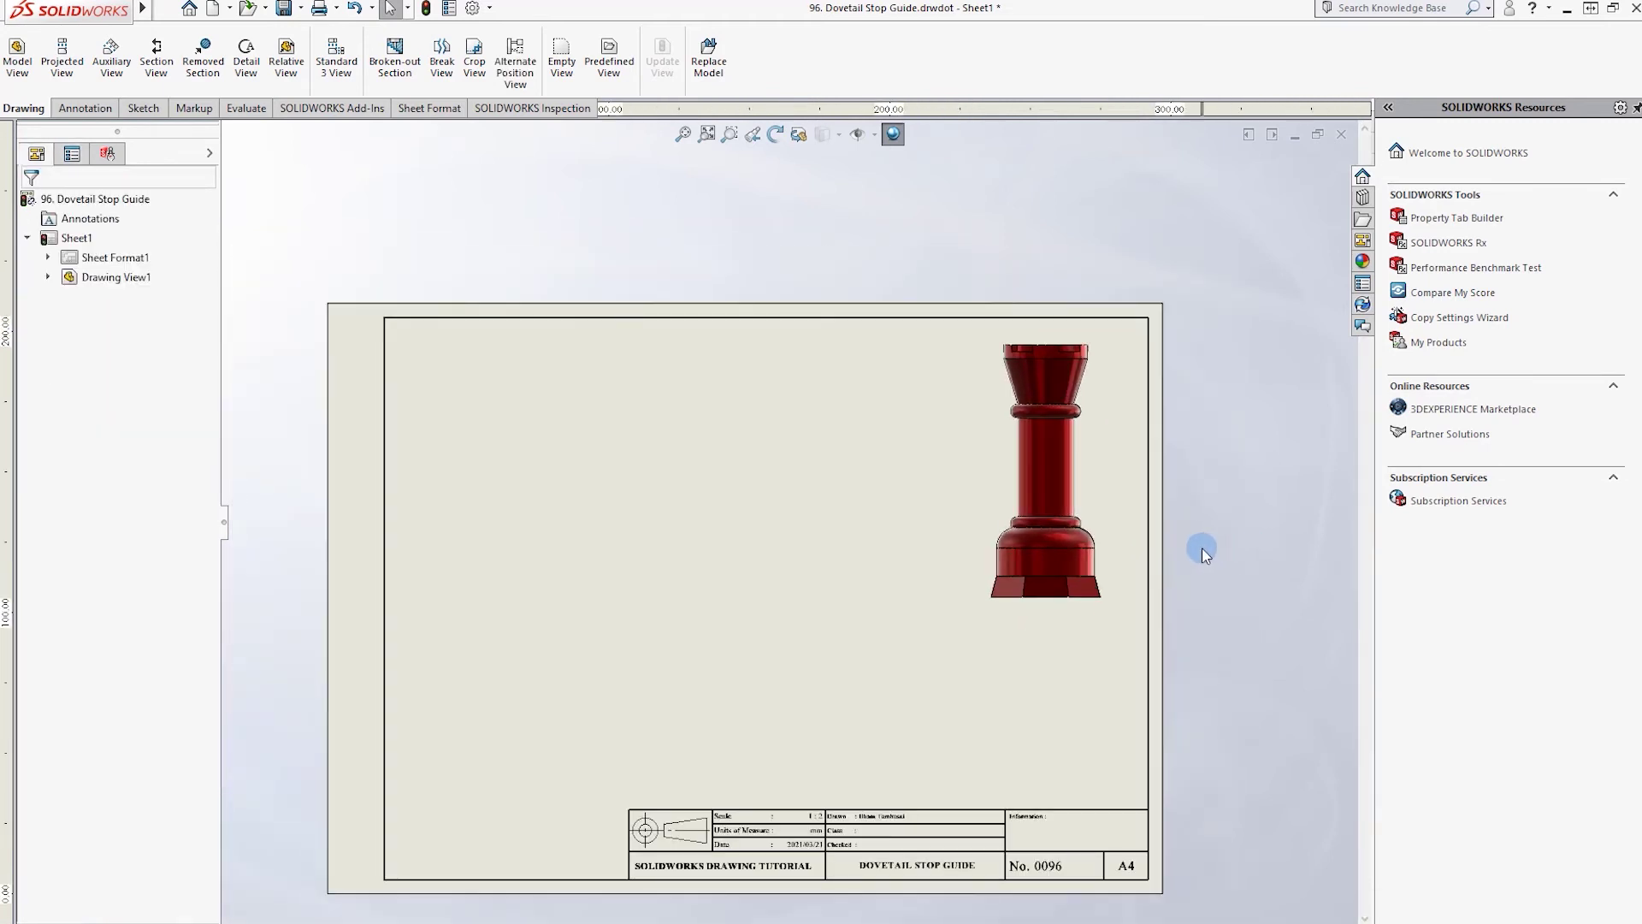
scroll(1111, 495, "down", 1)
right_click_drag(1124, 503, 1119, 532)
key("f")
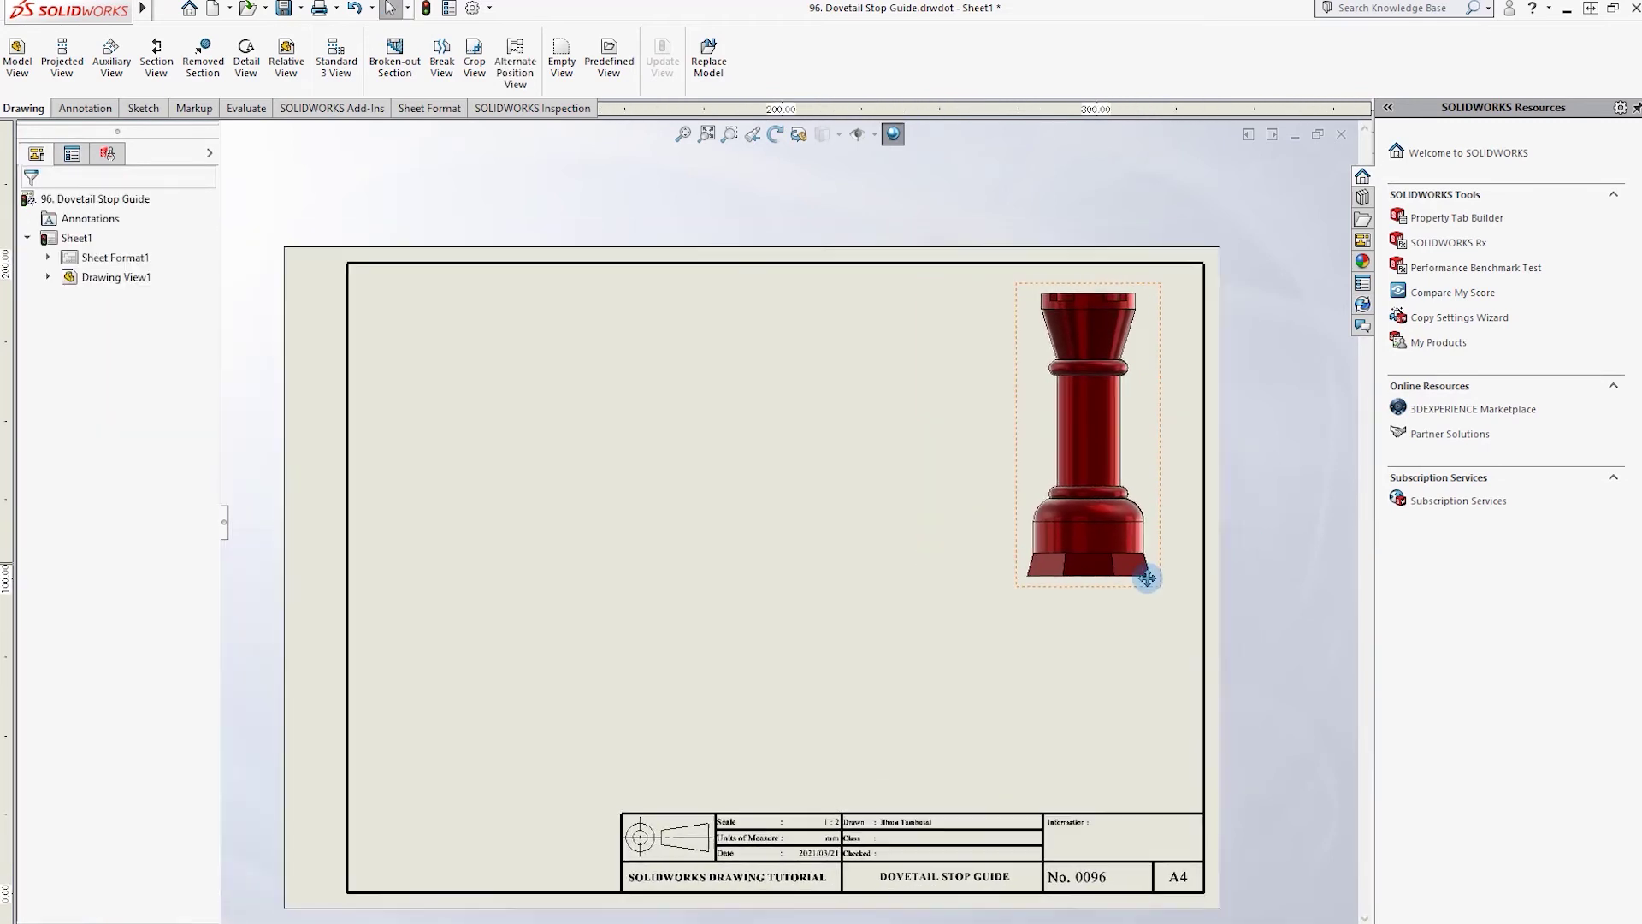
left_click(1116, 552)
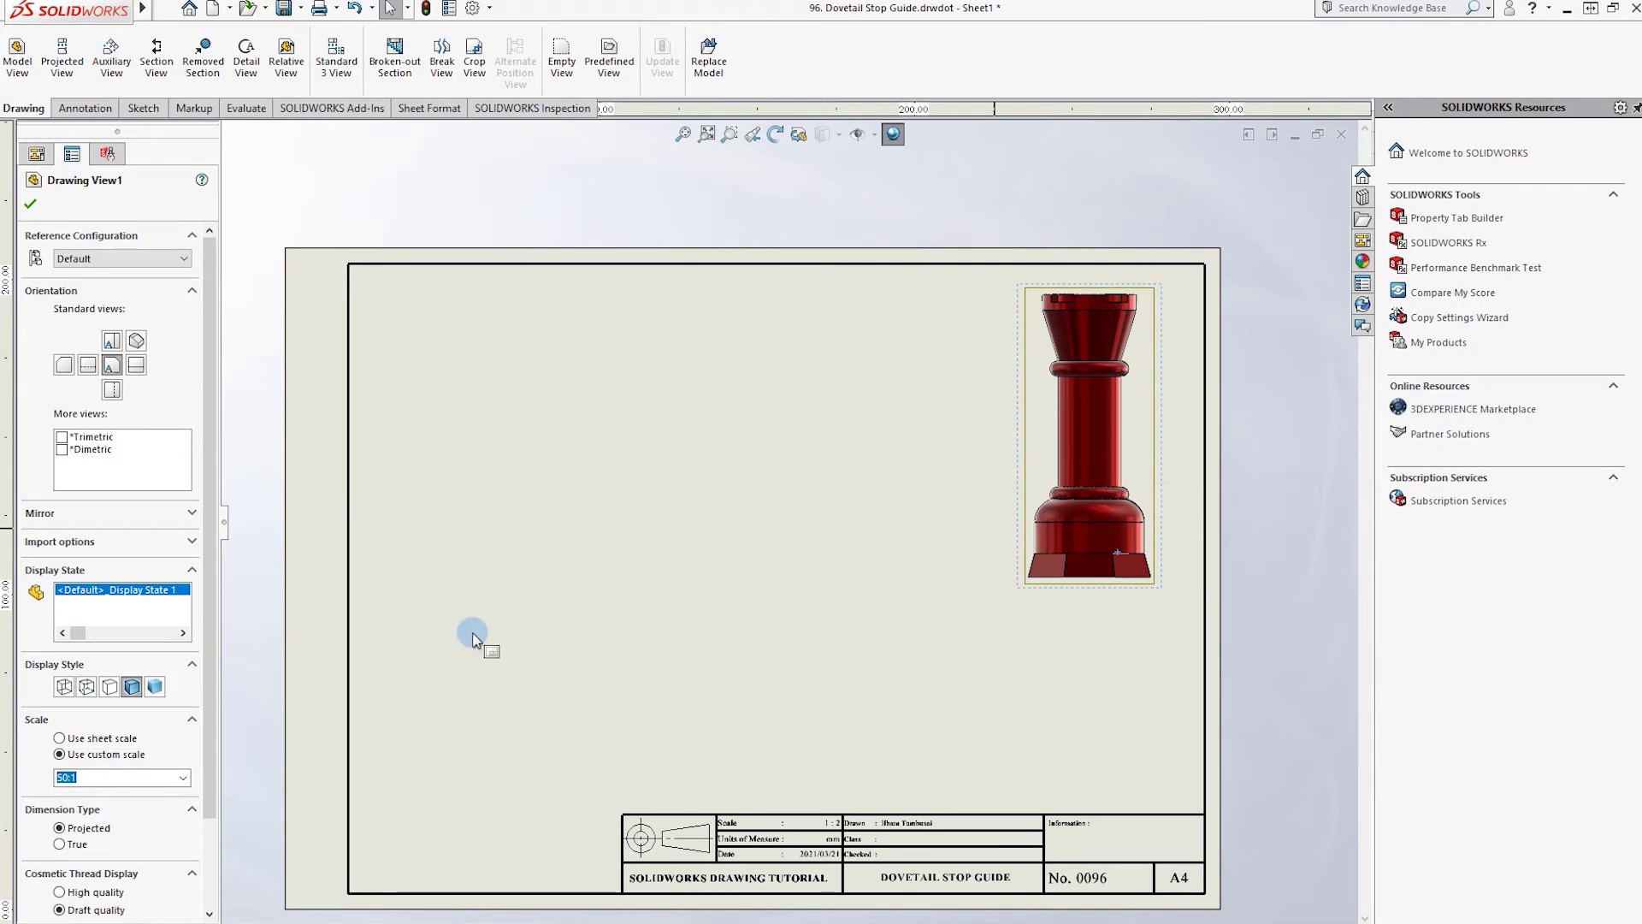
left_click(142, 346)
left_click(861, 246)
left_click(1001, 604)
left_click(524, 542)
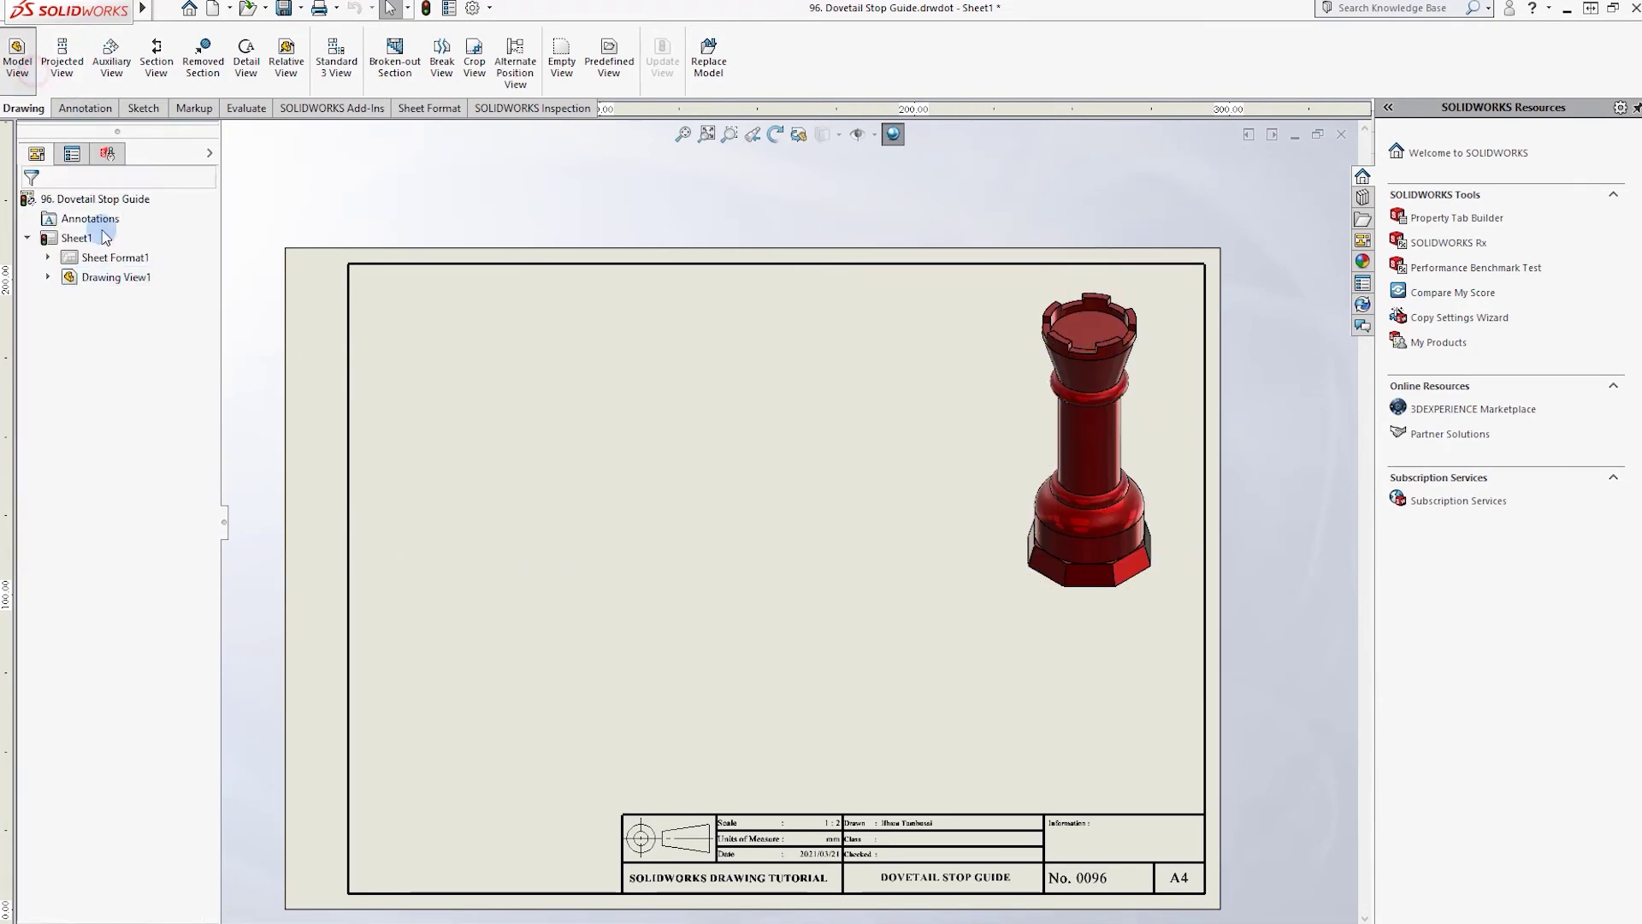
left_click(19, 62)
left_click(516, 622)
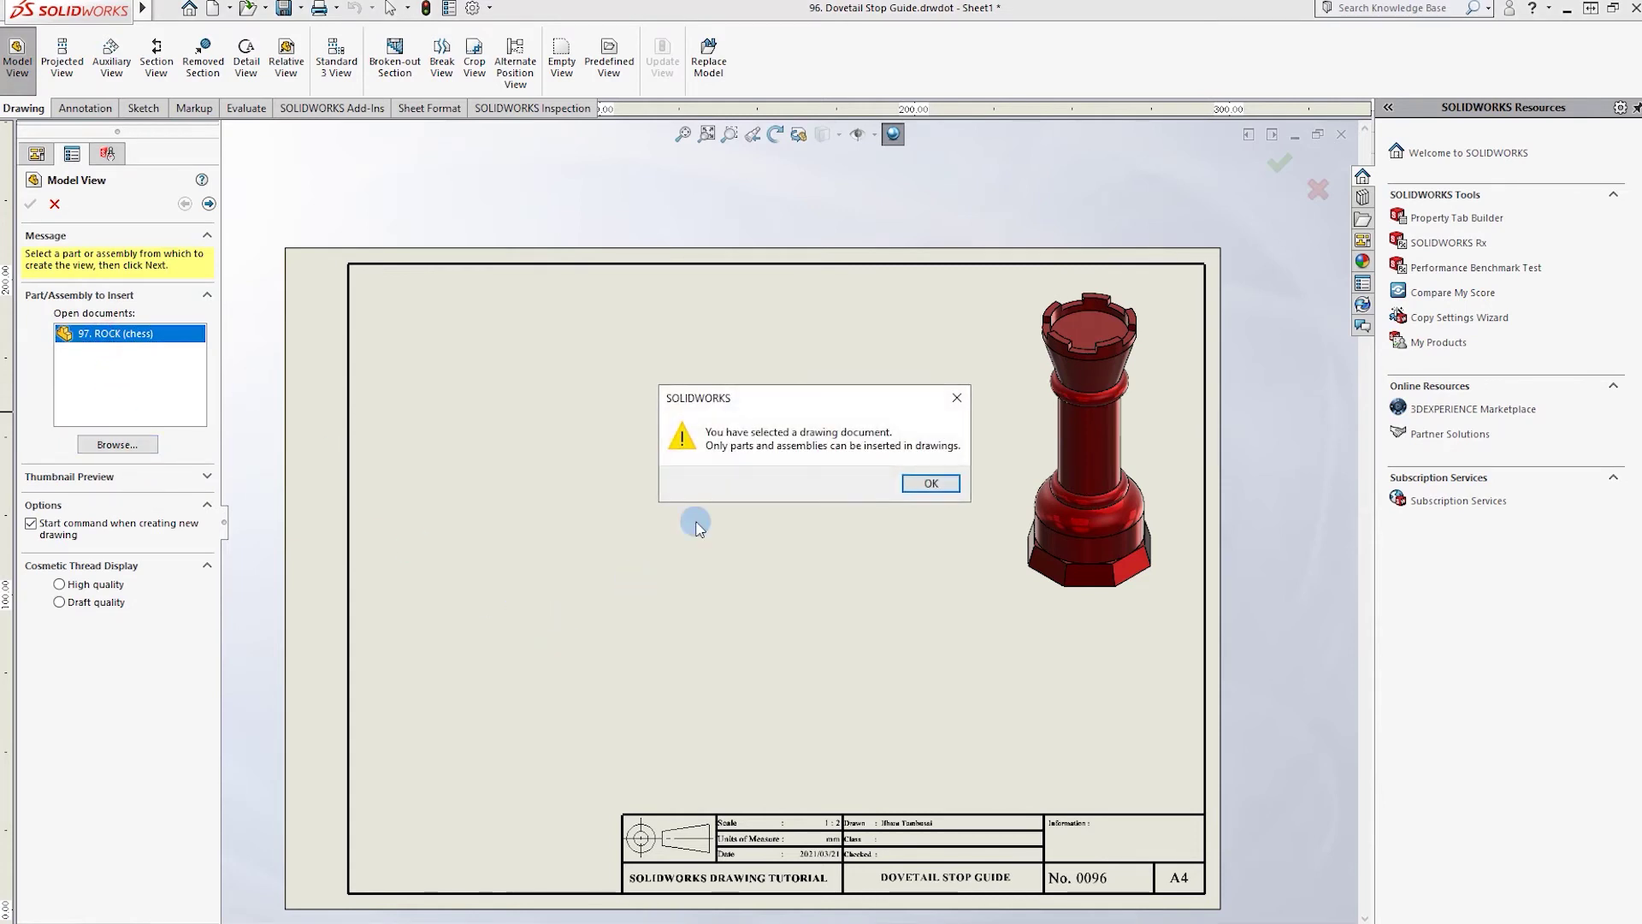
- Place front, top and right-side views of 97. ROCK (chess) on the sheet
left_click(931, 484)
left_click(489, 661)
left_click(936, 484)
left_click(90, 349)
double_click(85, 333)
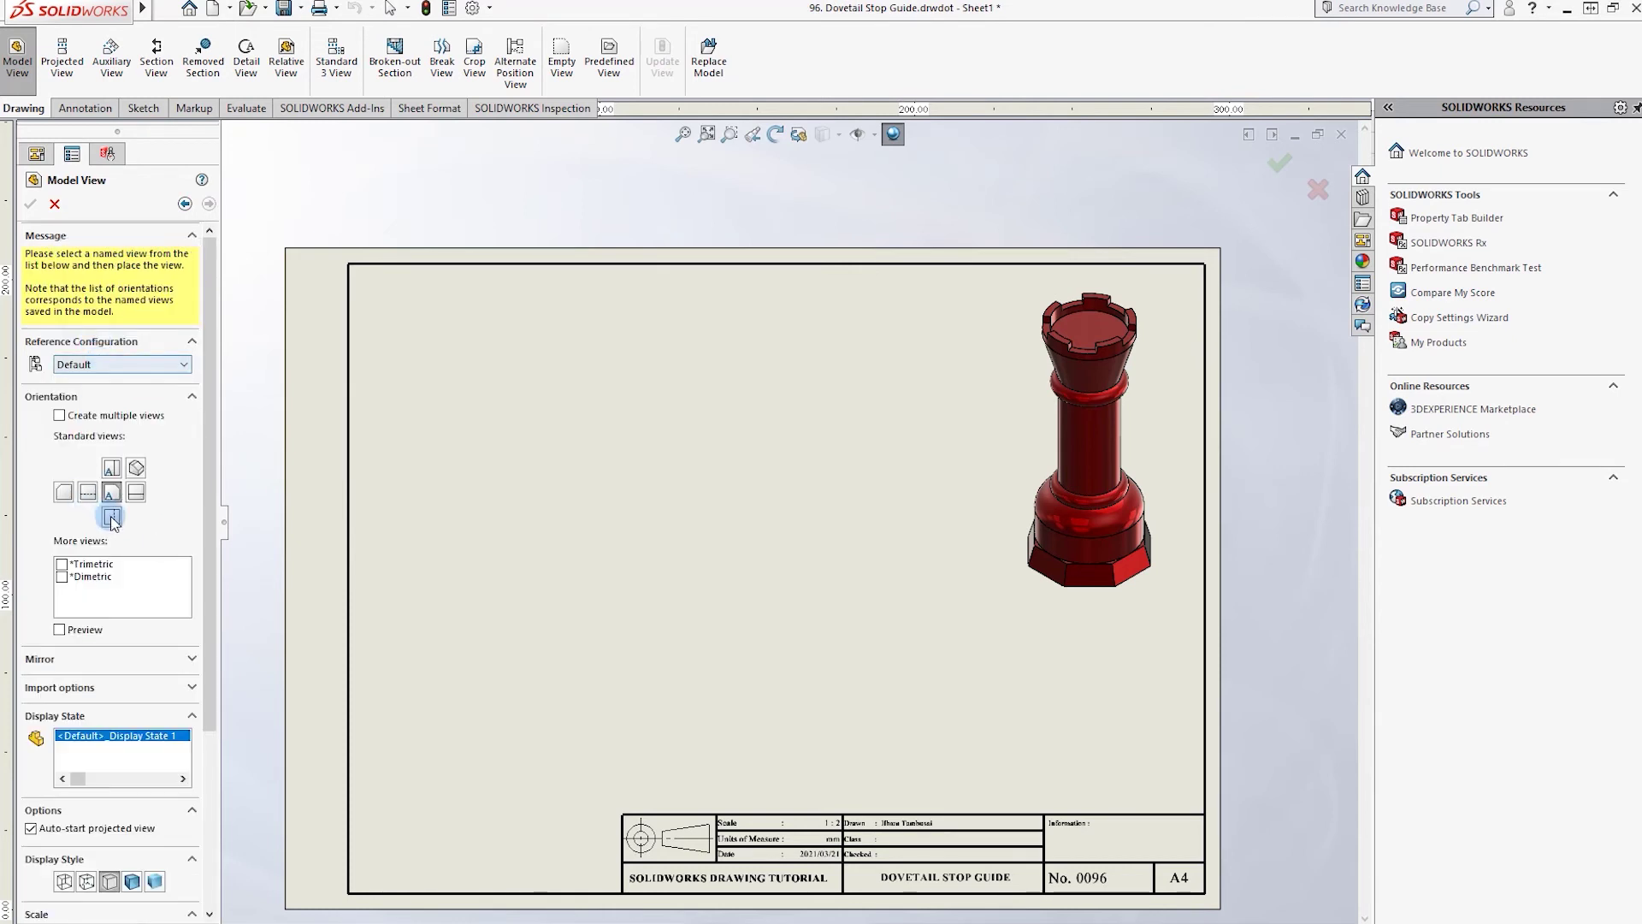
left_click(539, 610)
left_click(537, 397)
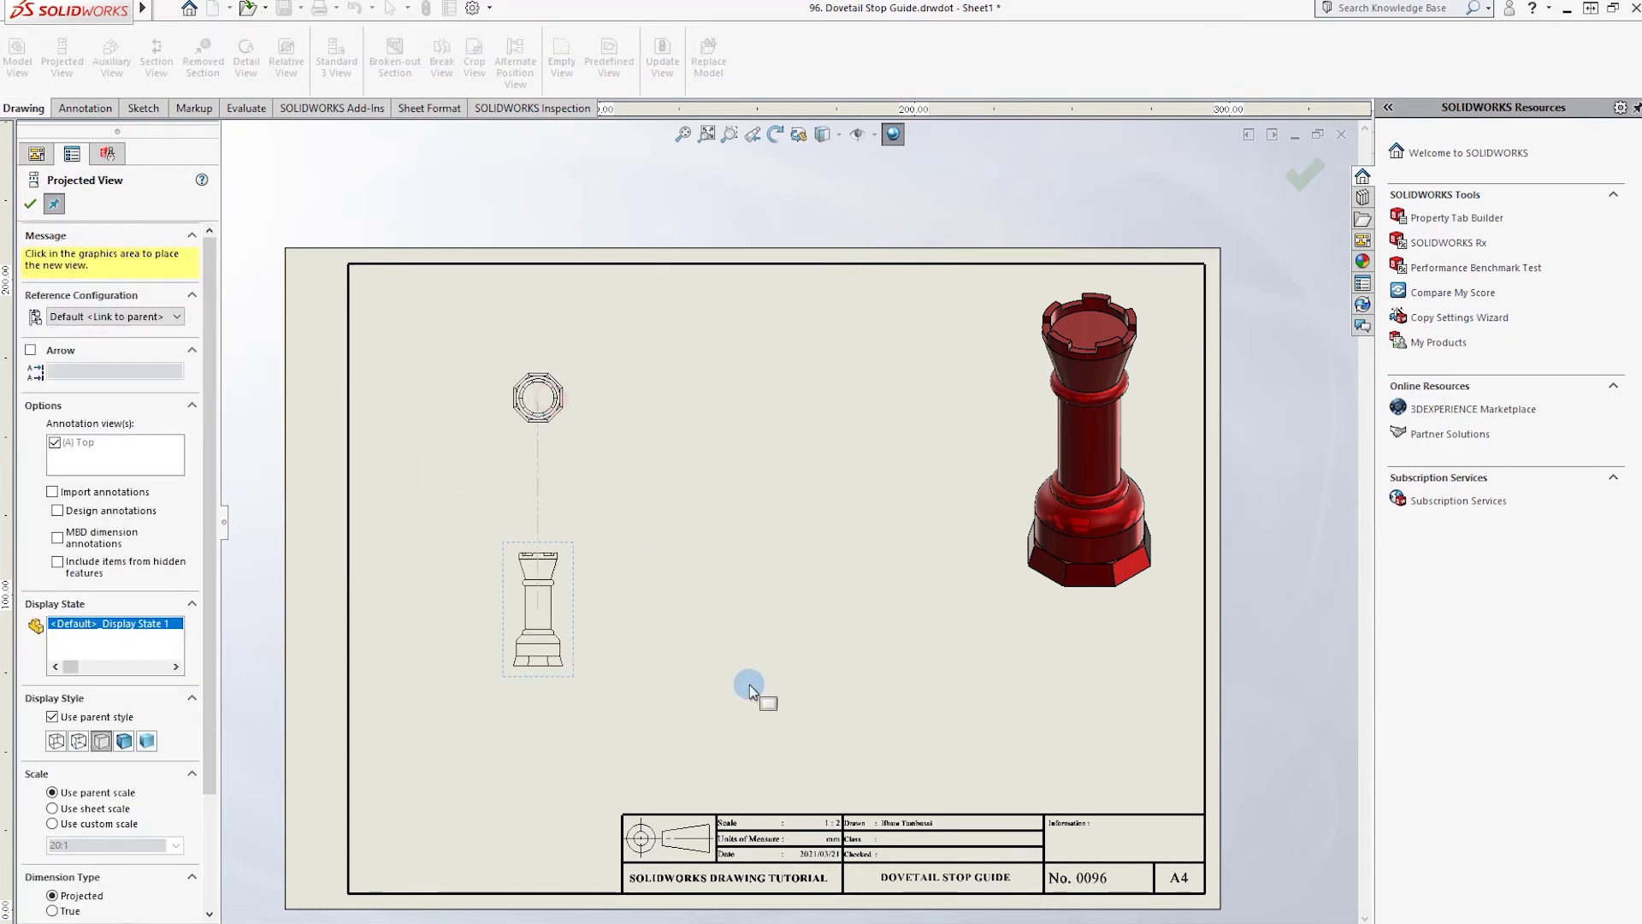
left_click(740, 633)
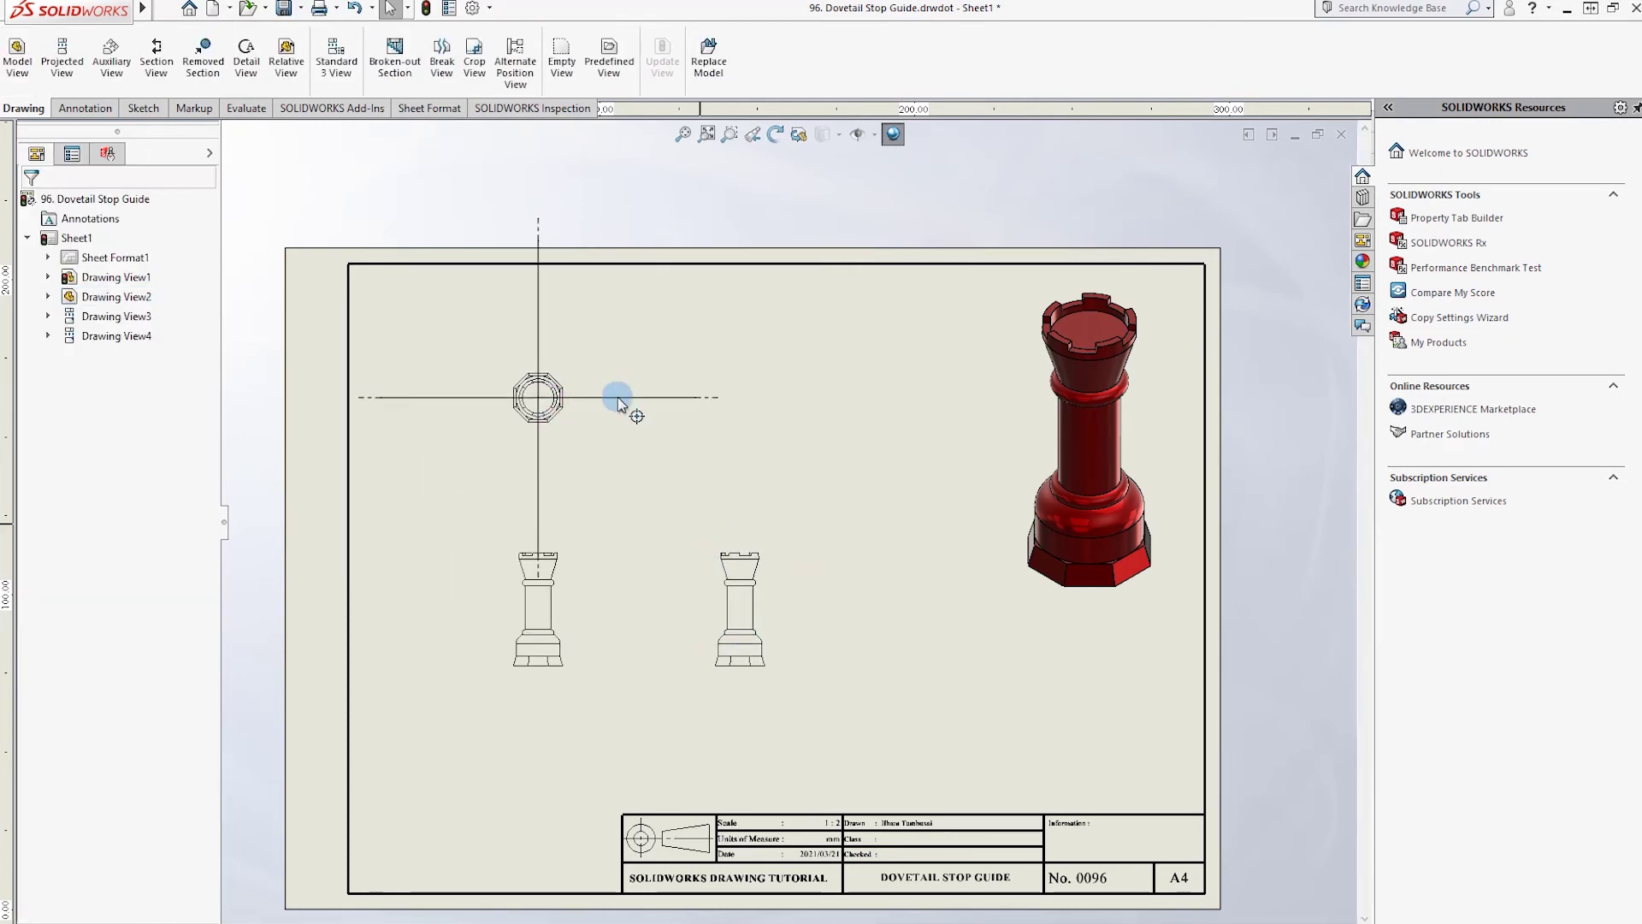
- Remove the top view's center mark, lower the front view and set scale 50:1
left_click(535, 515)
left_click(301, 454)
left_click(574, 582)
left_click_drag(574, 571, 570, 608)
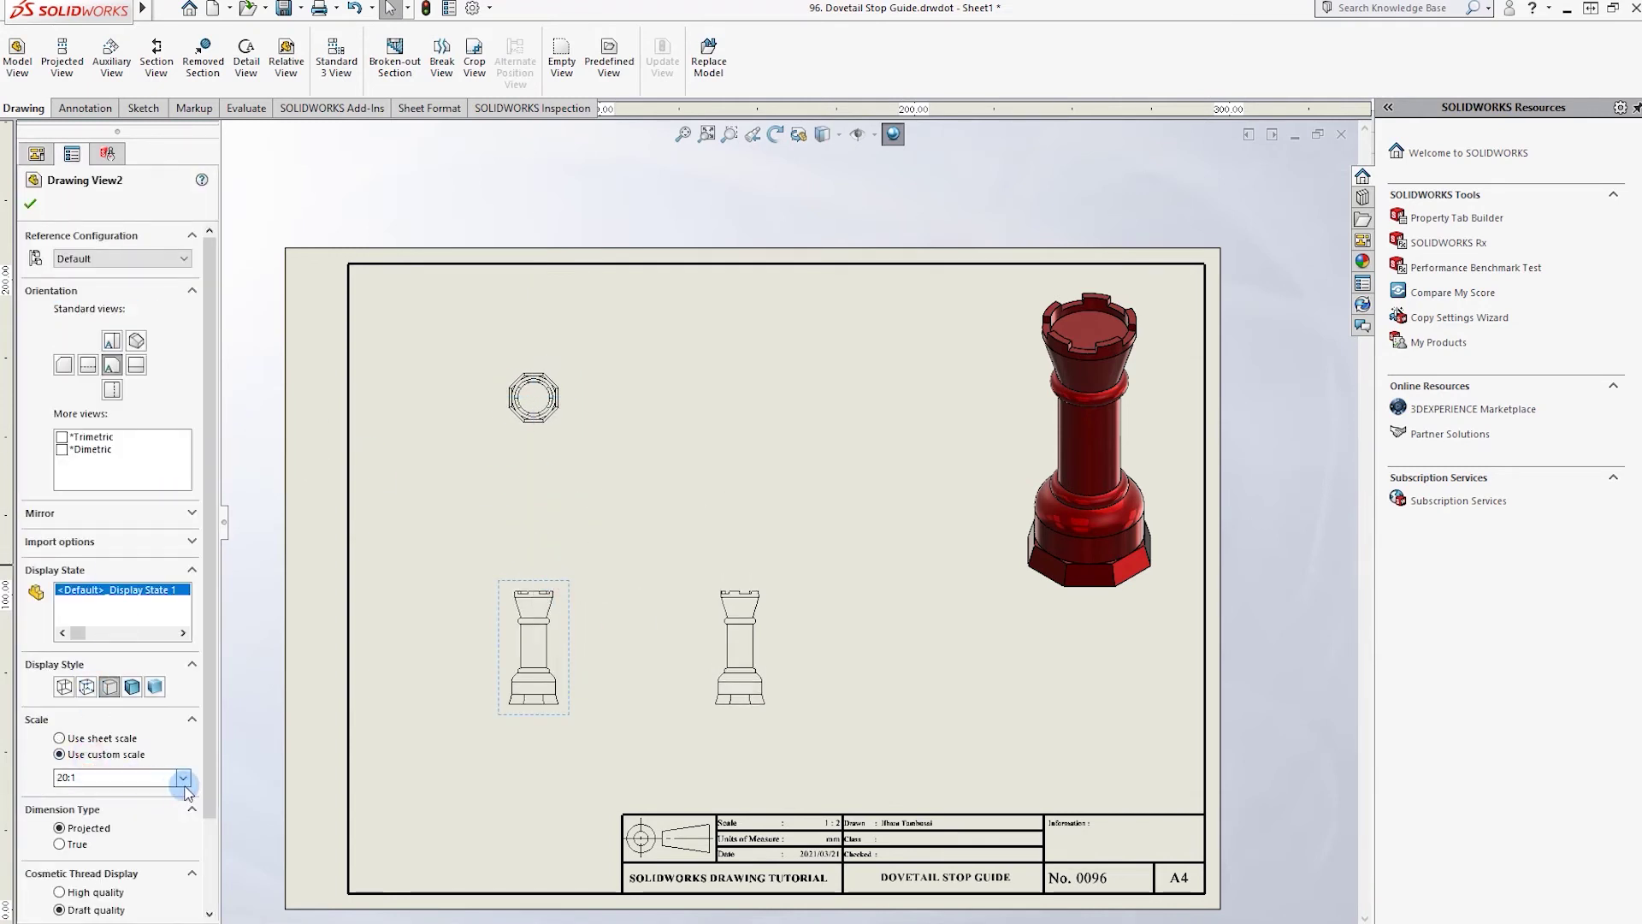
left_click(183, 779)
left_click(75, 914)
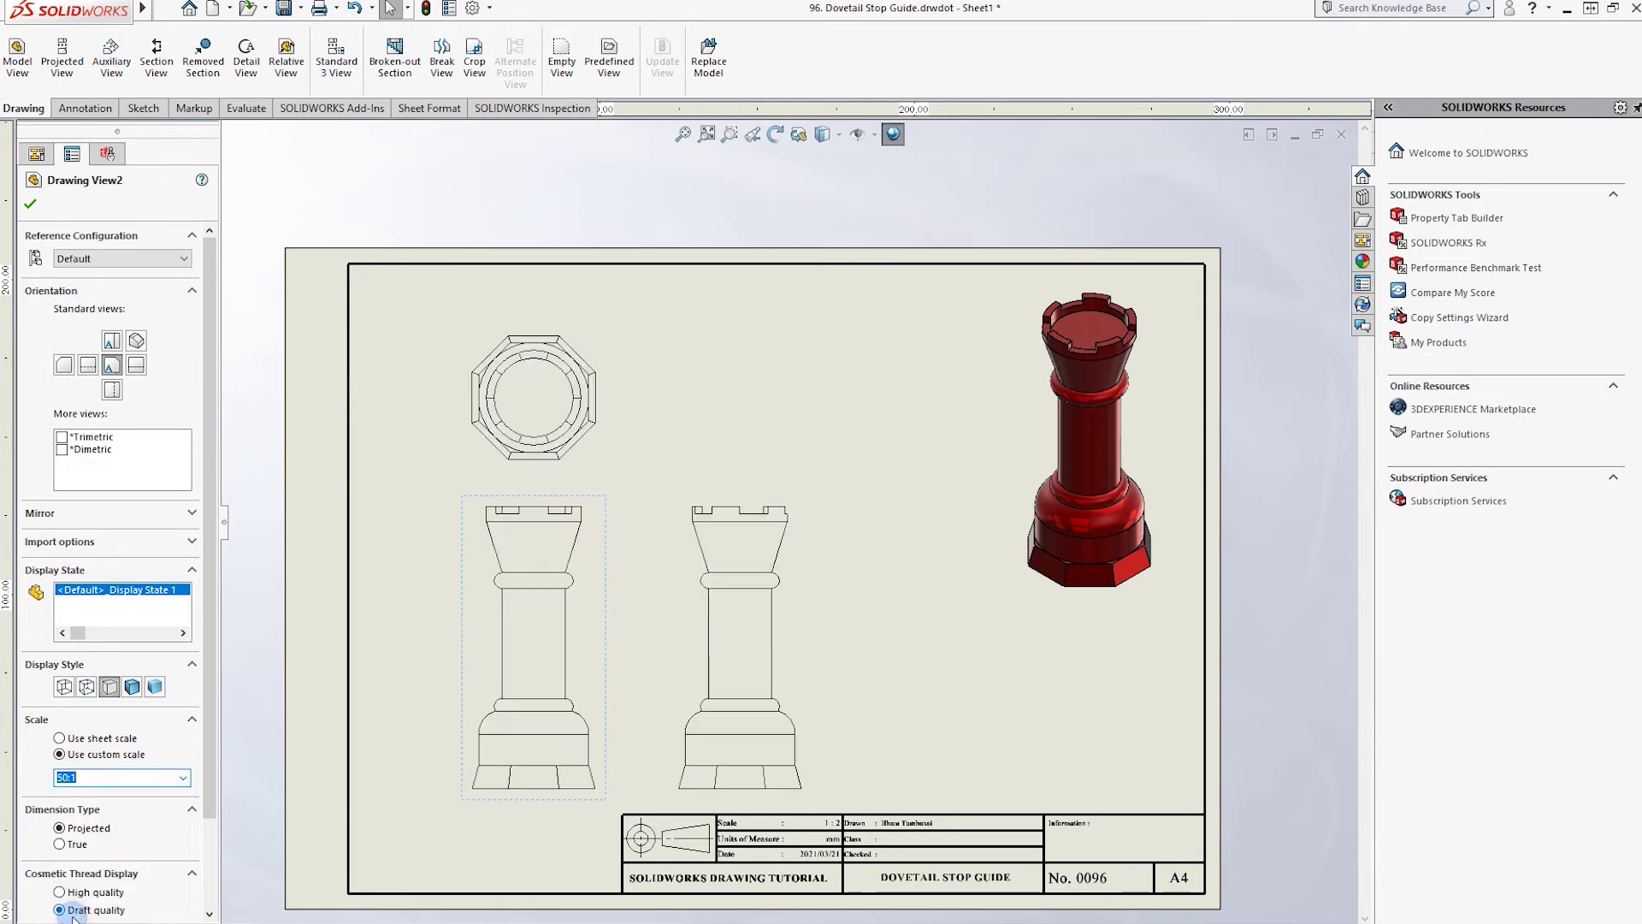
left_click(834, 630)
- Delete the right-side view and reposition the front and top views
left_click_drag(568, 423, 568, 395)
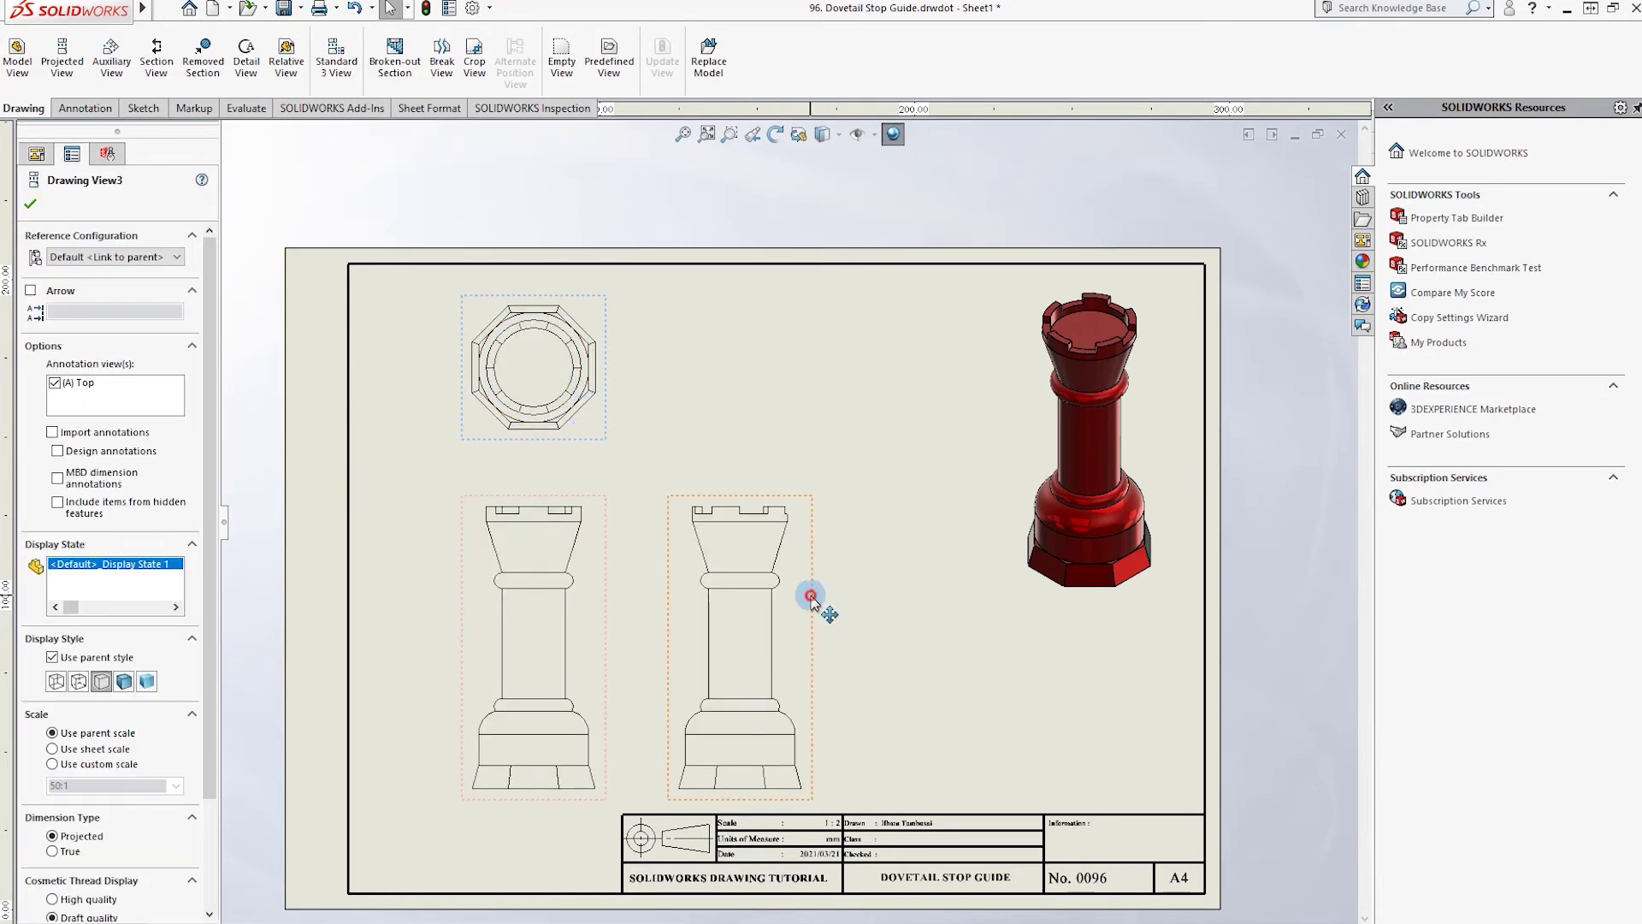
key("Delete")
left_click(941, 419)
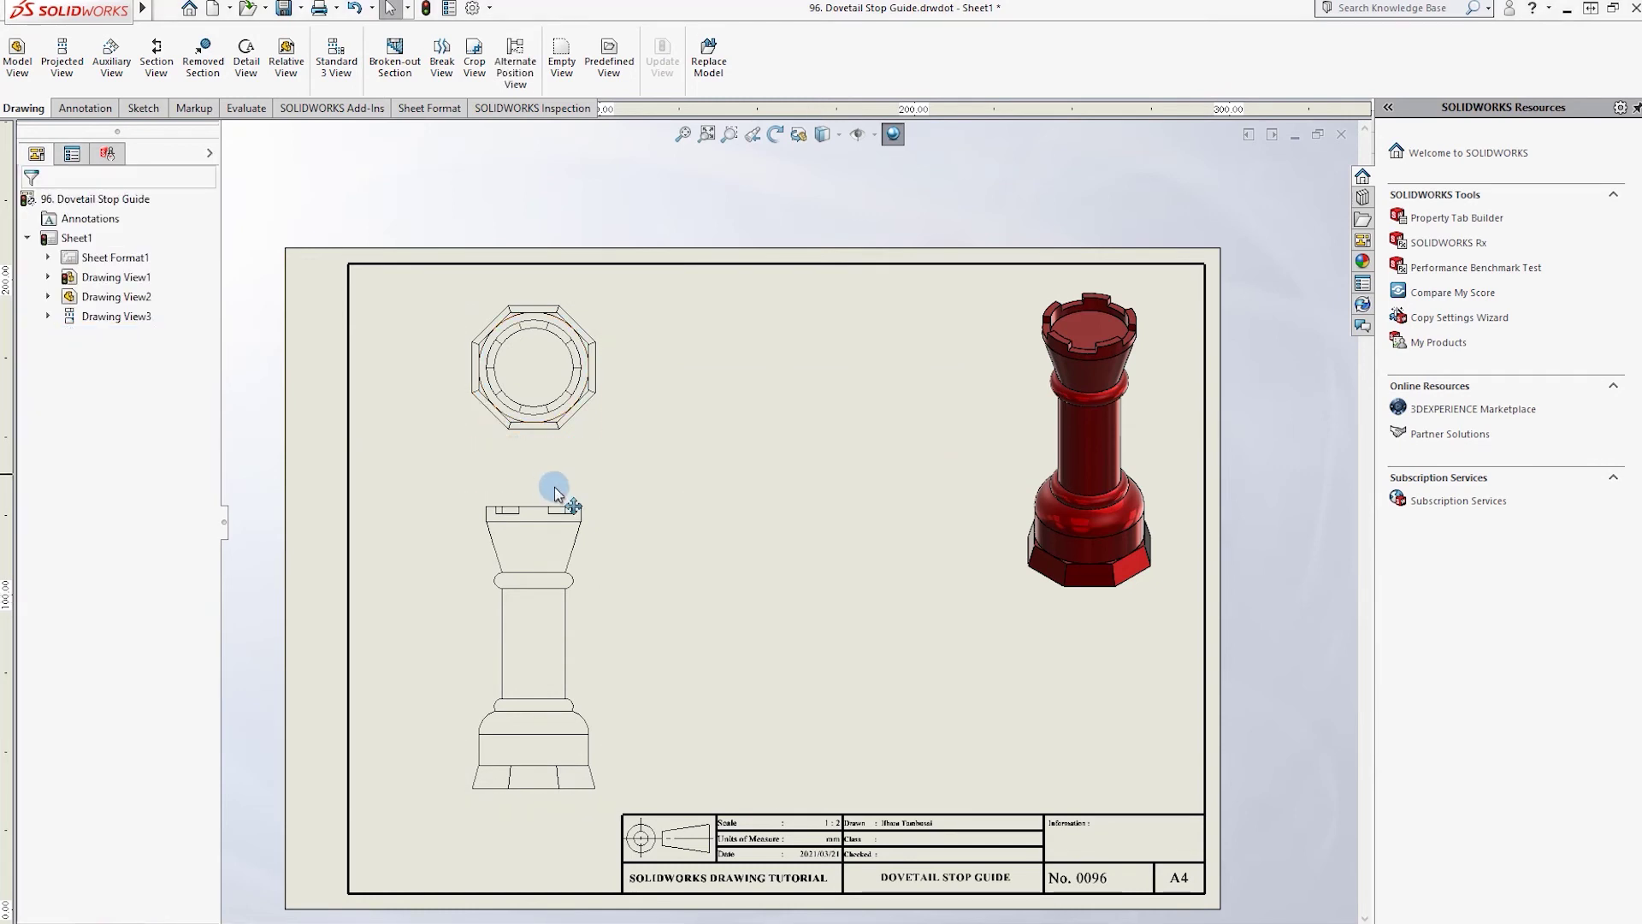
left_click_drag(605, 573, 622, 573)
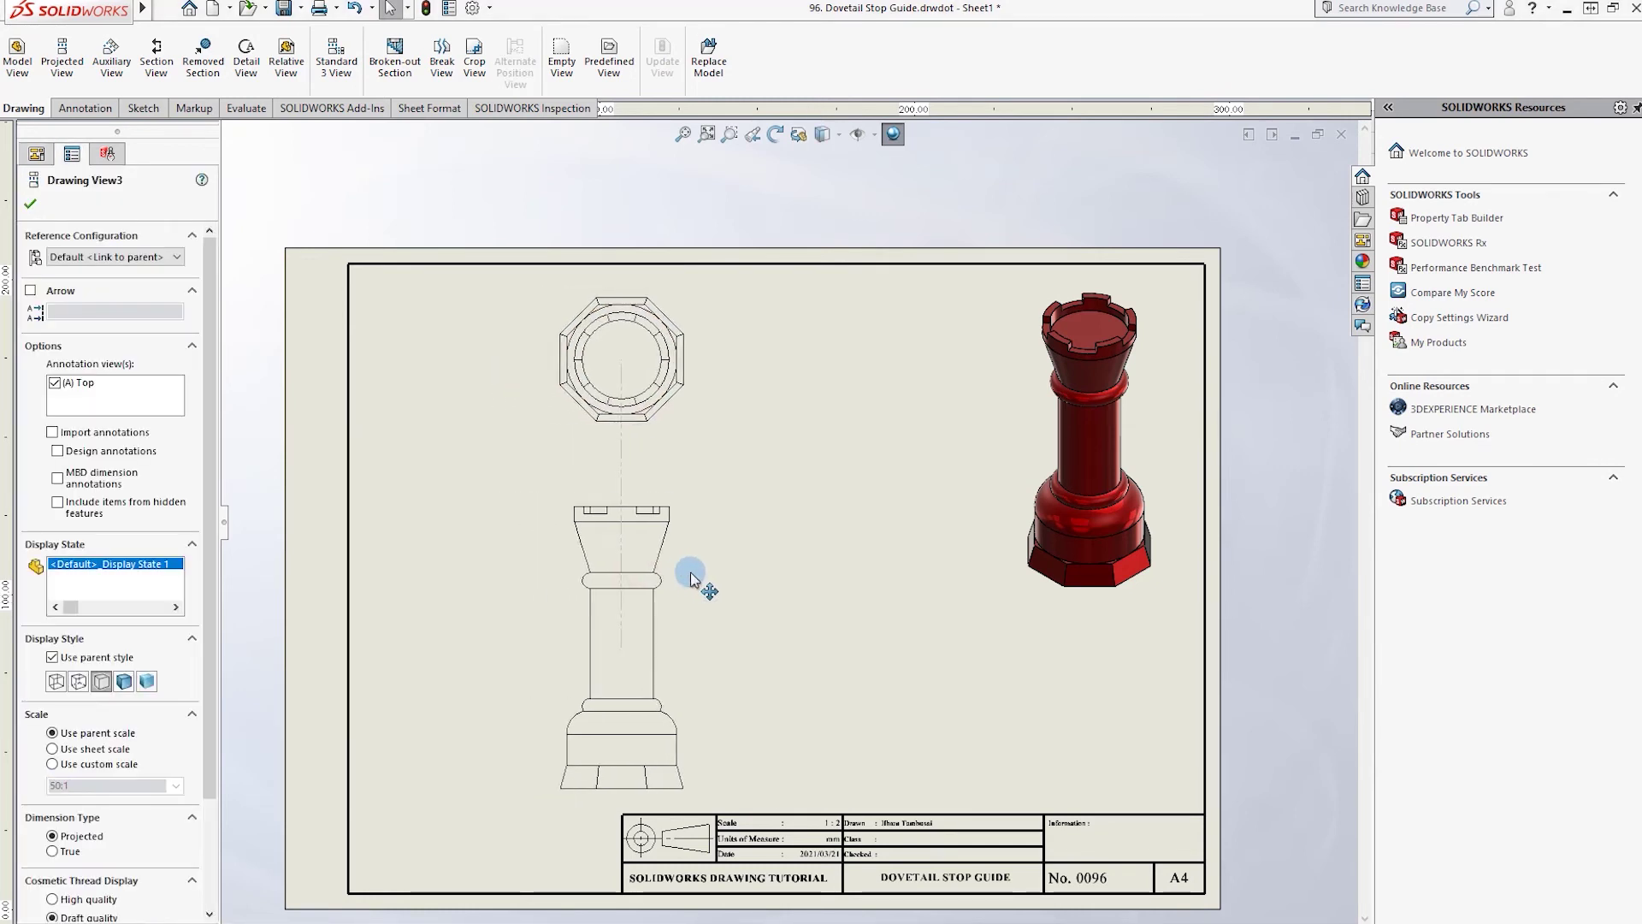
left_click(699, 617)
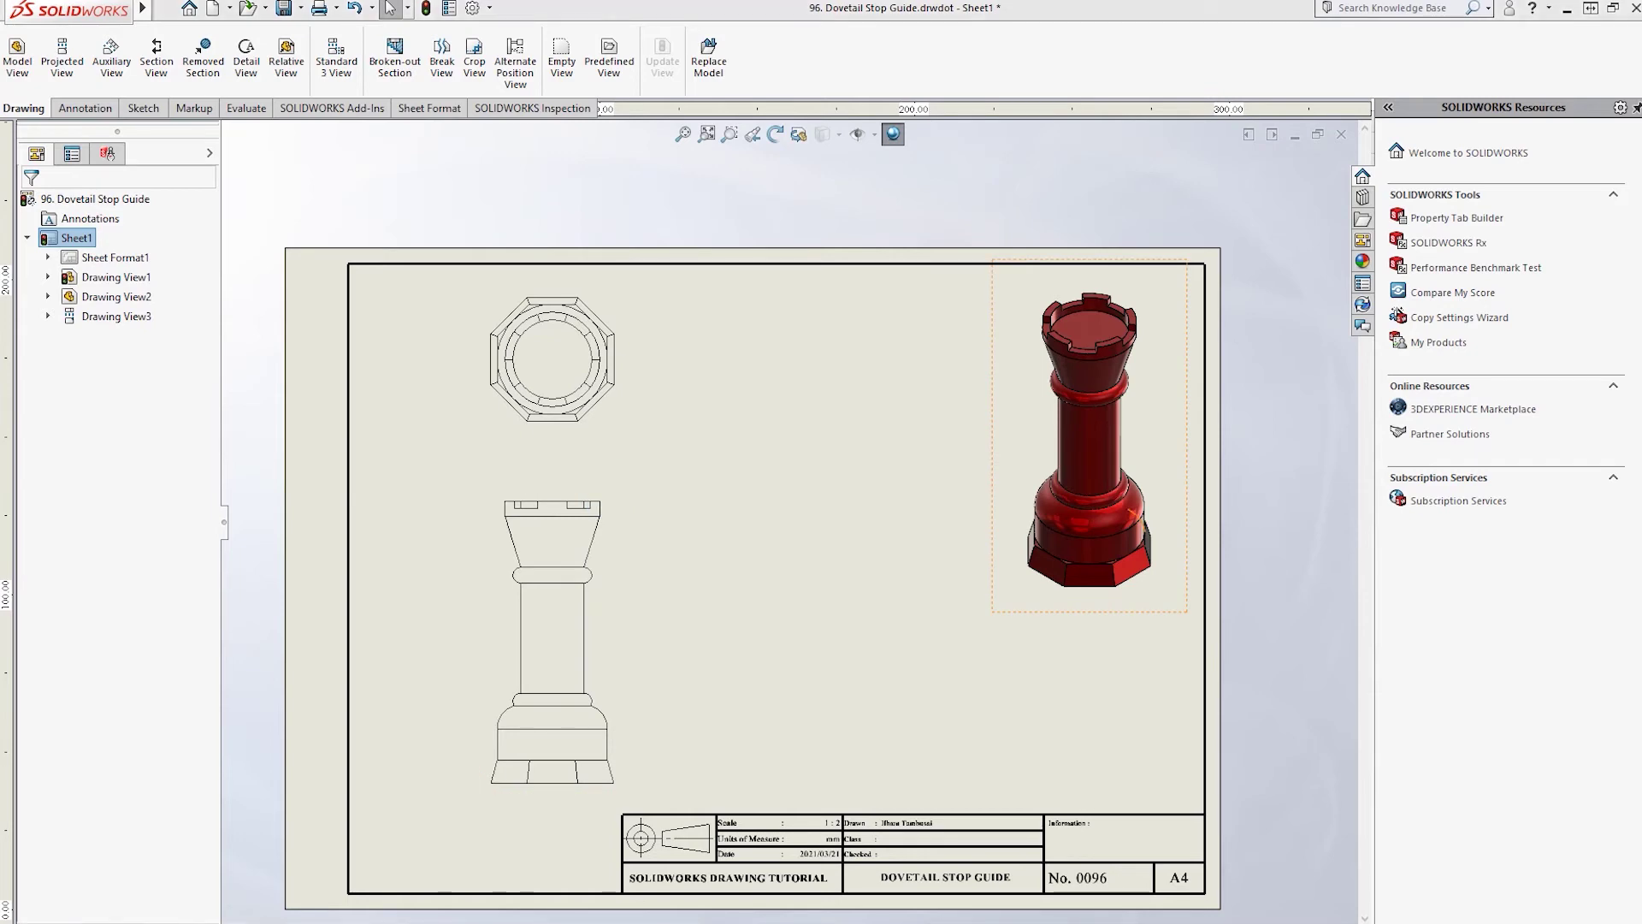
- Fit the whole sheet and bring up Smart Dimension on the Annotation tab
left_click(980, 454)
scroll(543, 342, "down", 2)
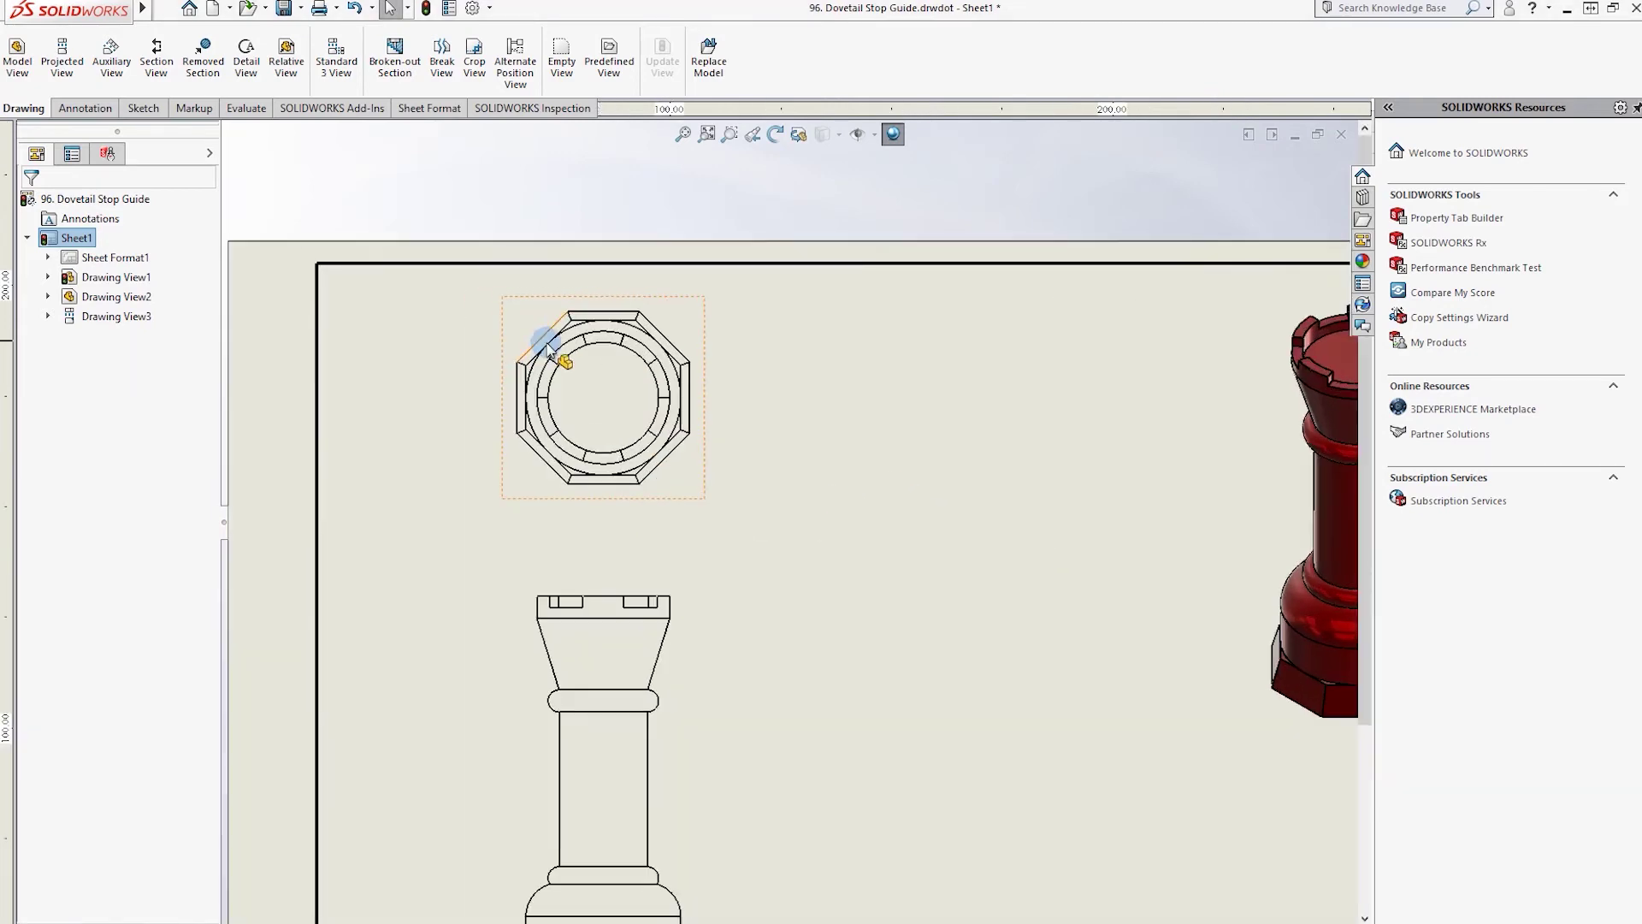
key("f")
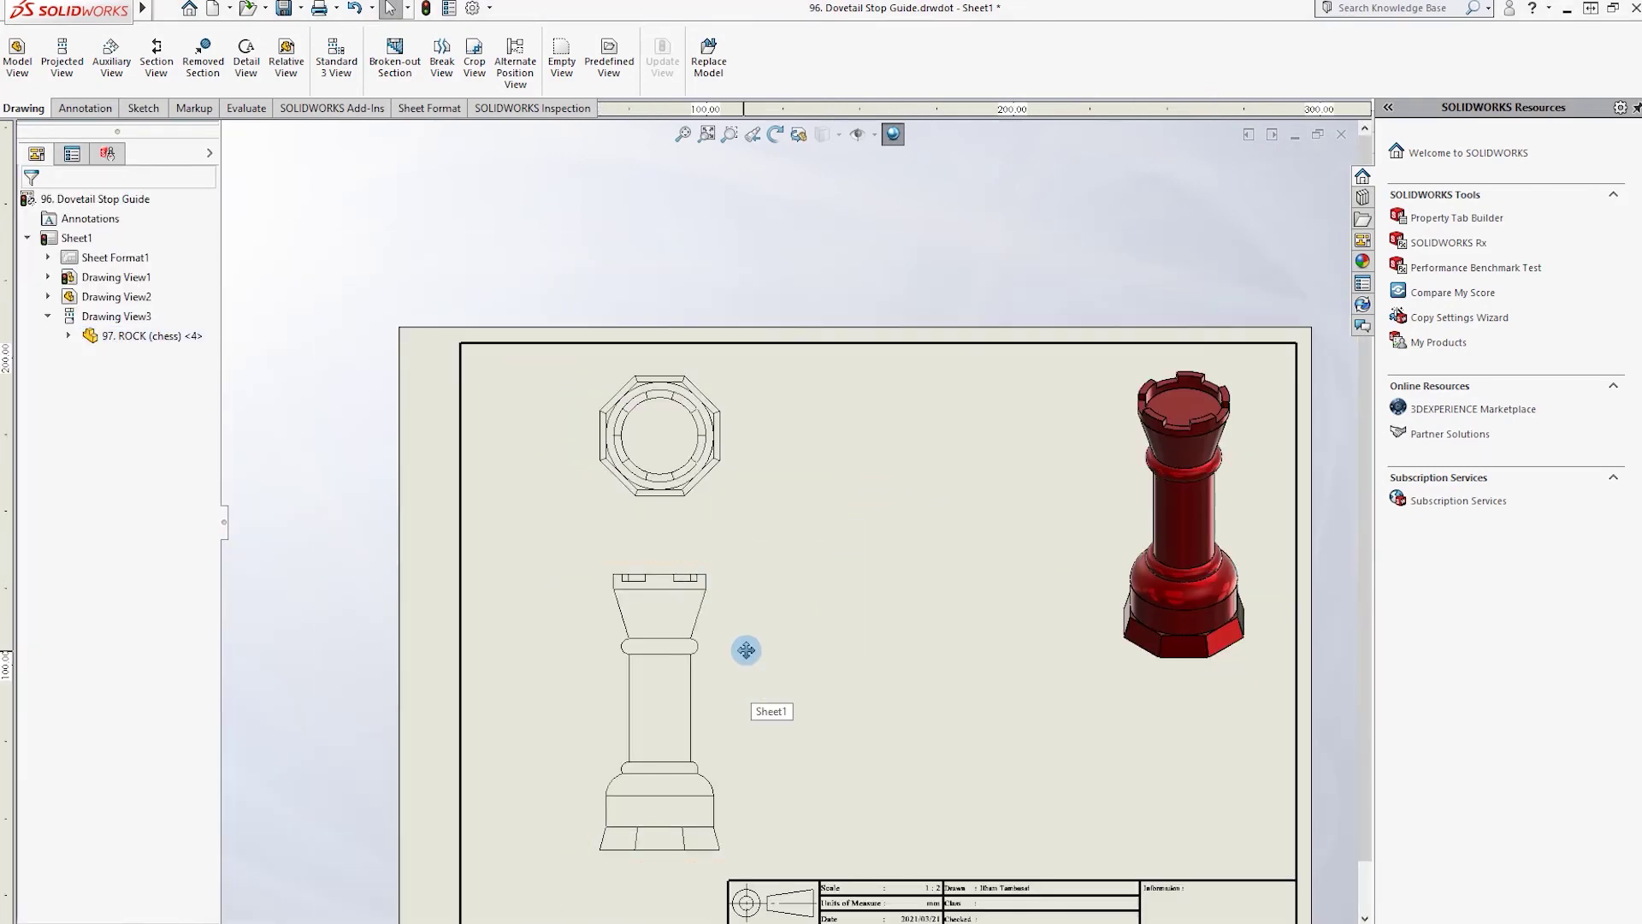
scroll(704, 448, "down", 2)
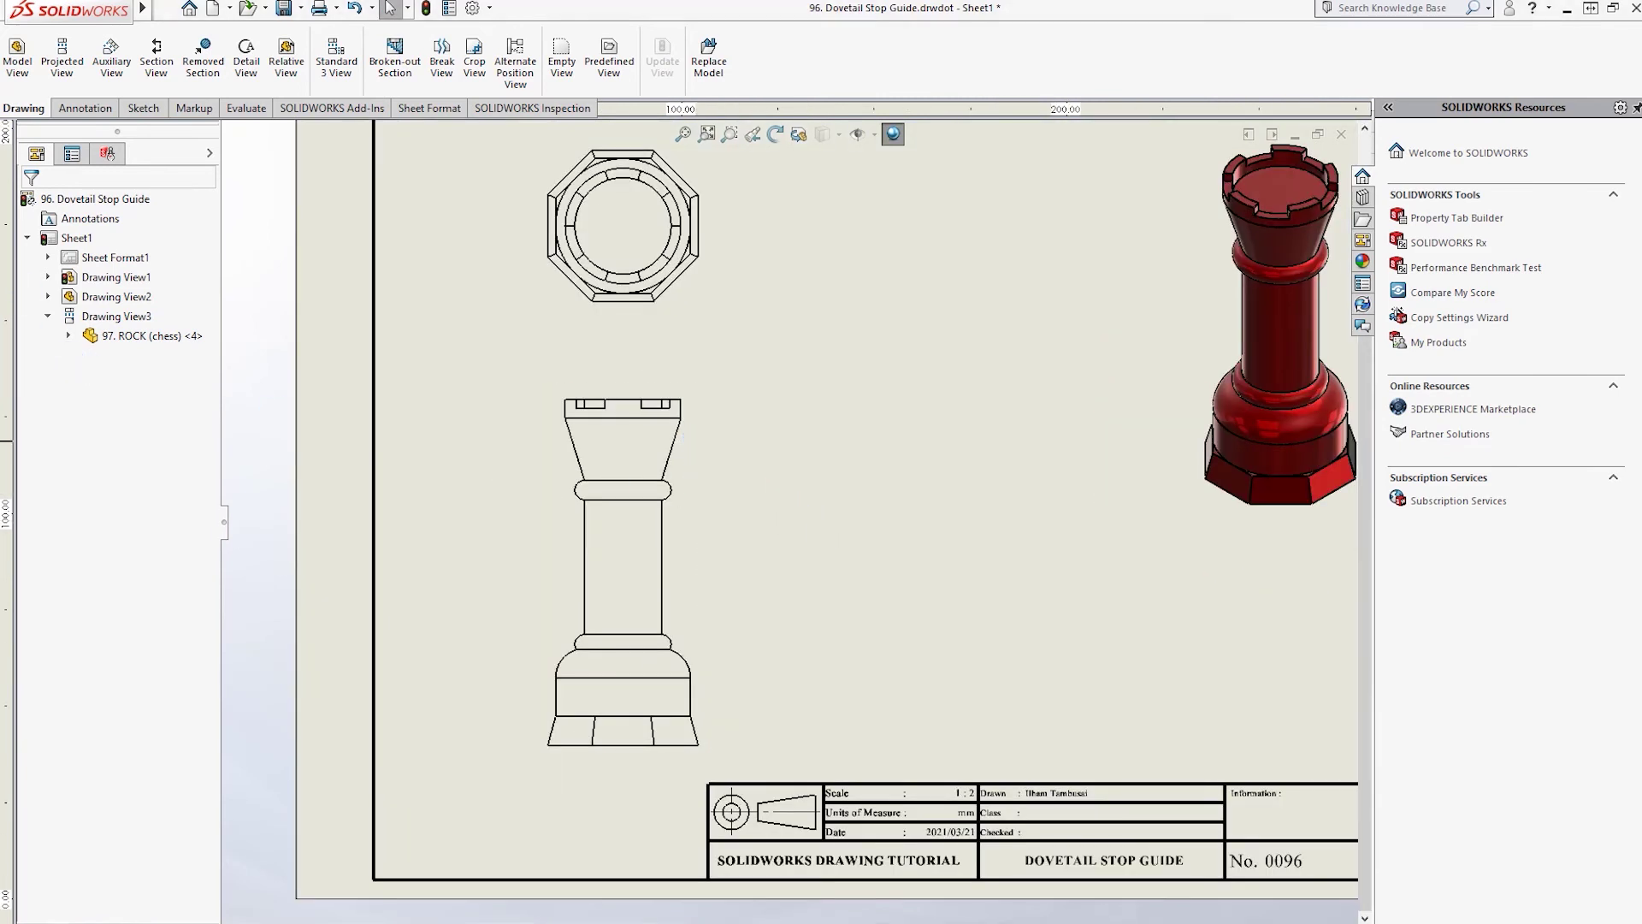
left_click(744, 698)
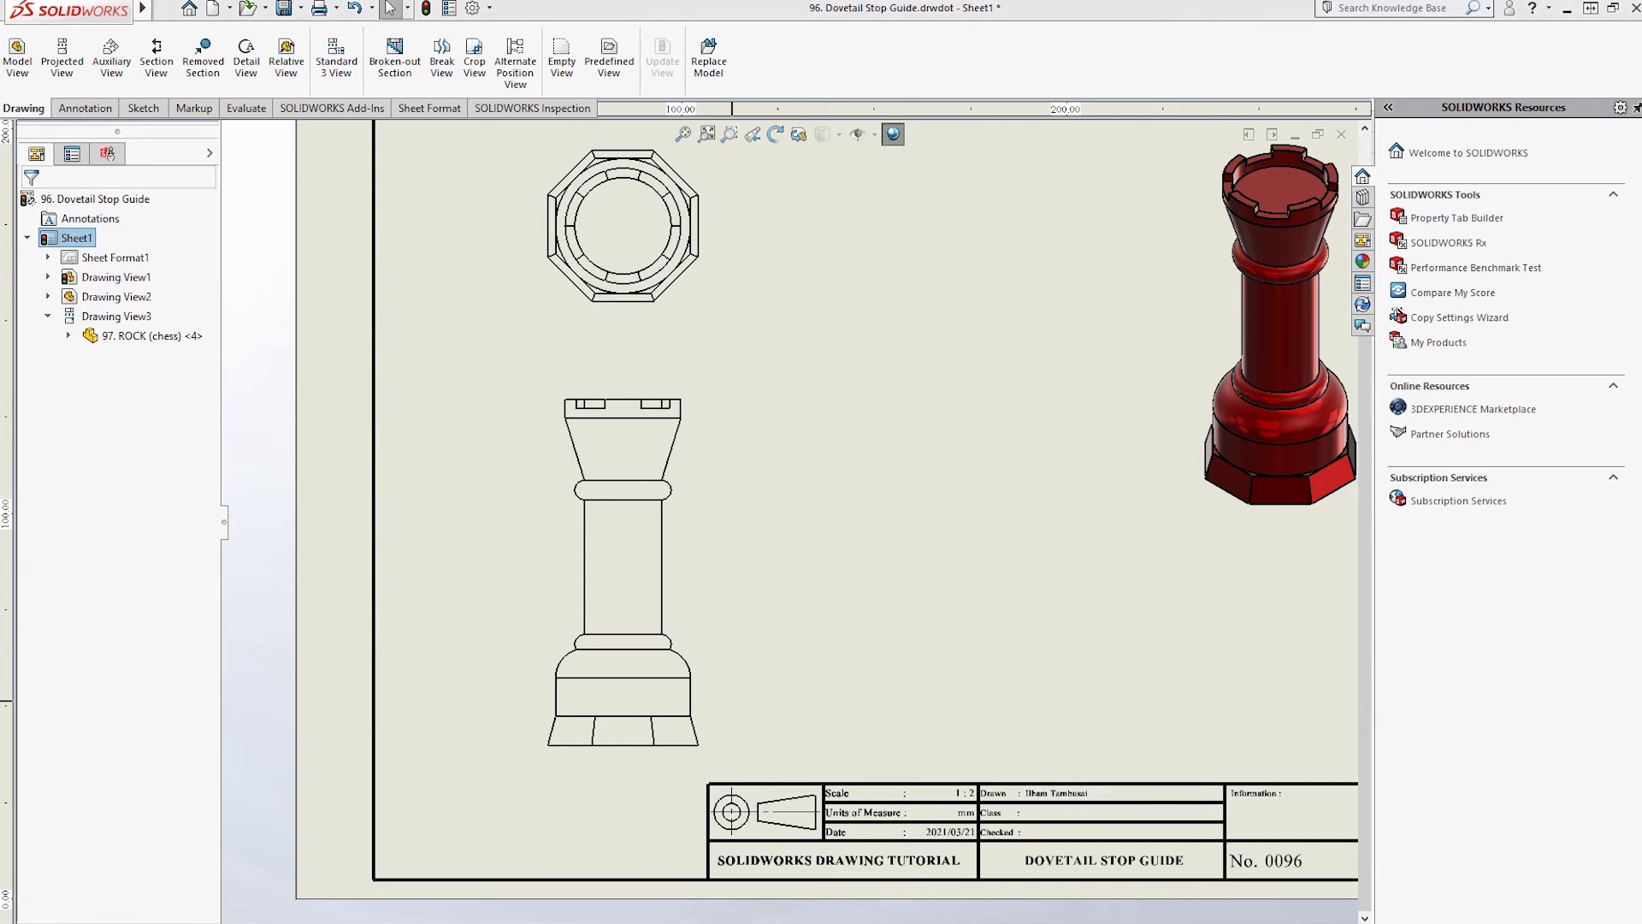
left_click(1243, 688)
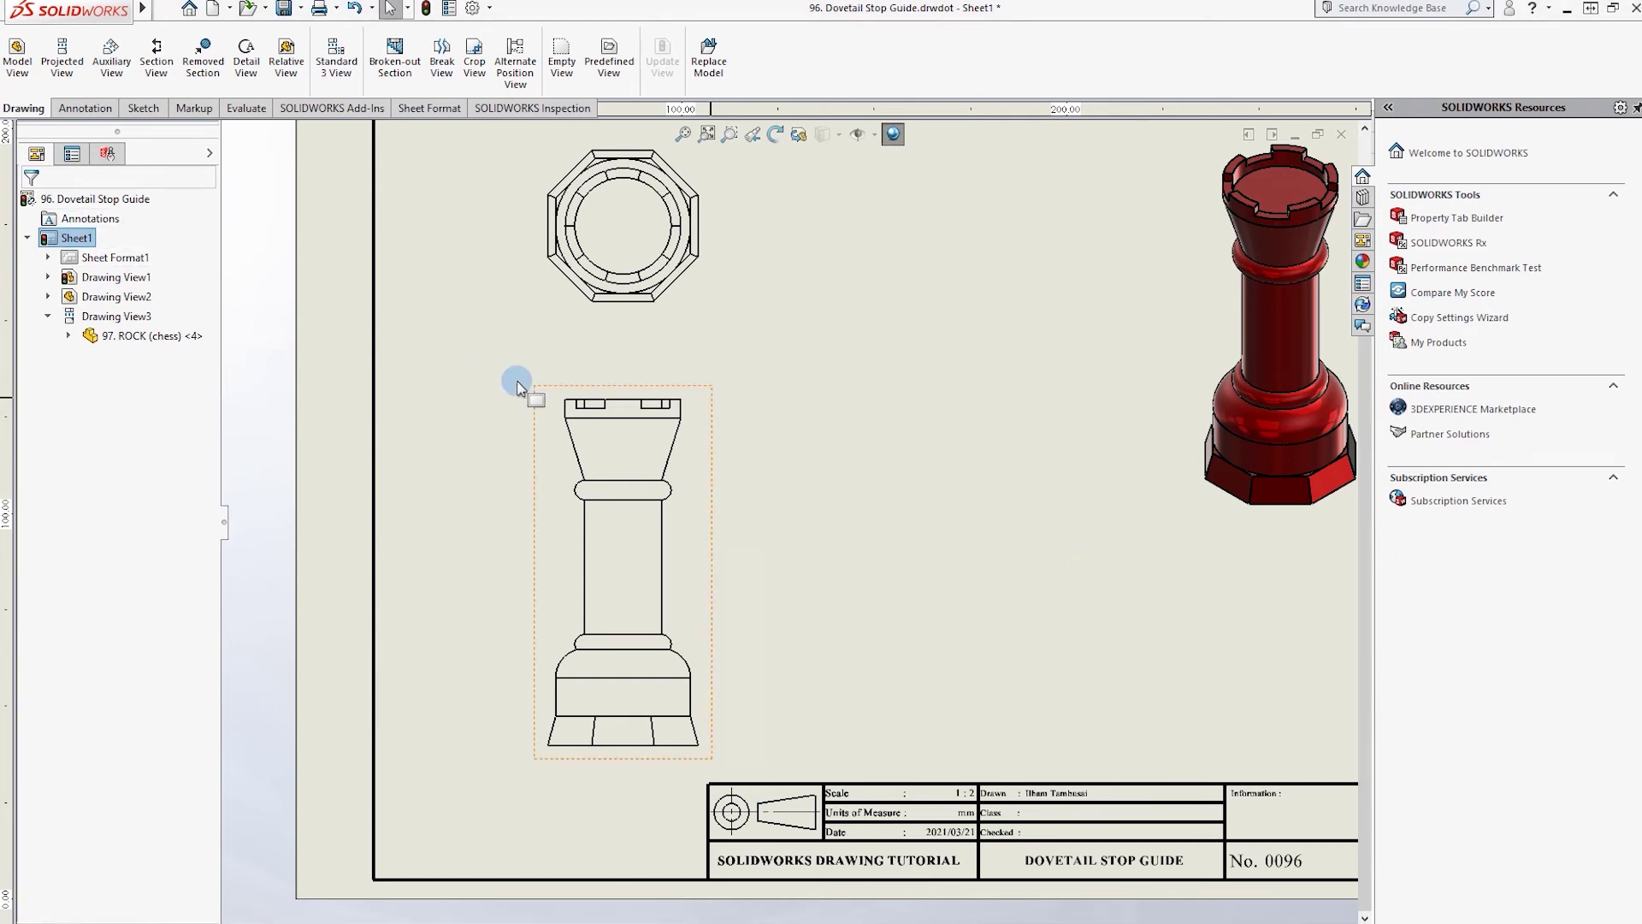
left_click(85, 108)
left_click(27, 53)
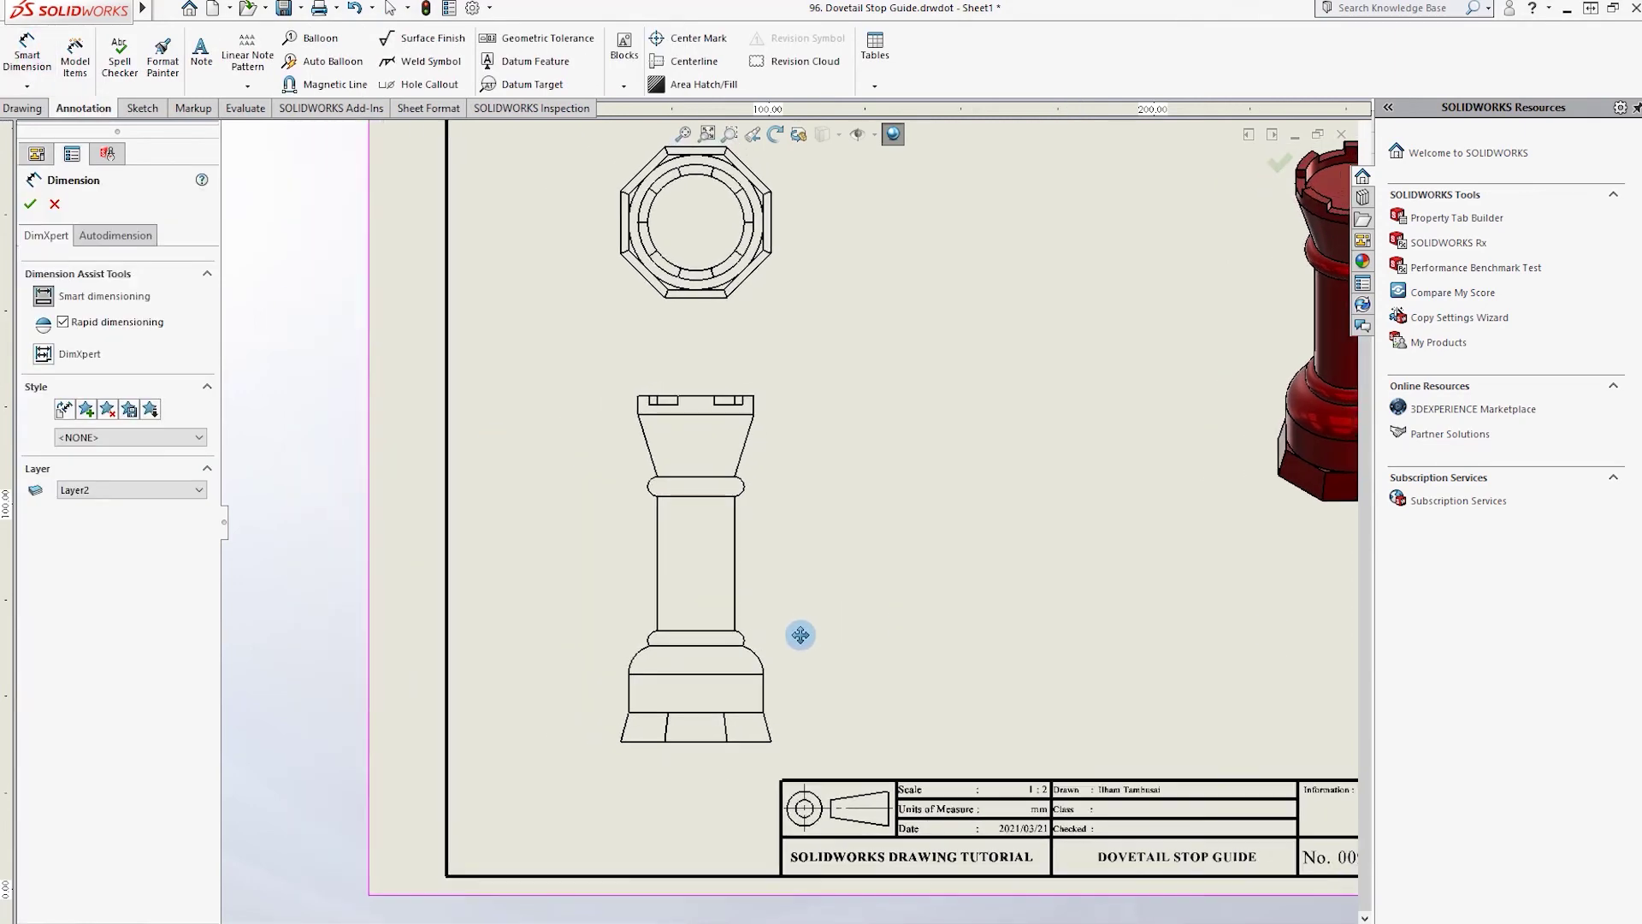
- Create section A-A with a vertical cut through the front view, placed to its right
key("f")
key("Escape")
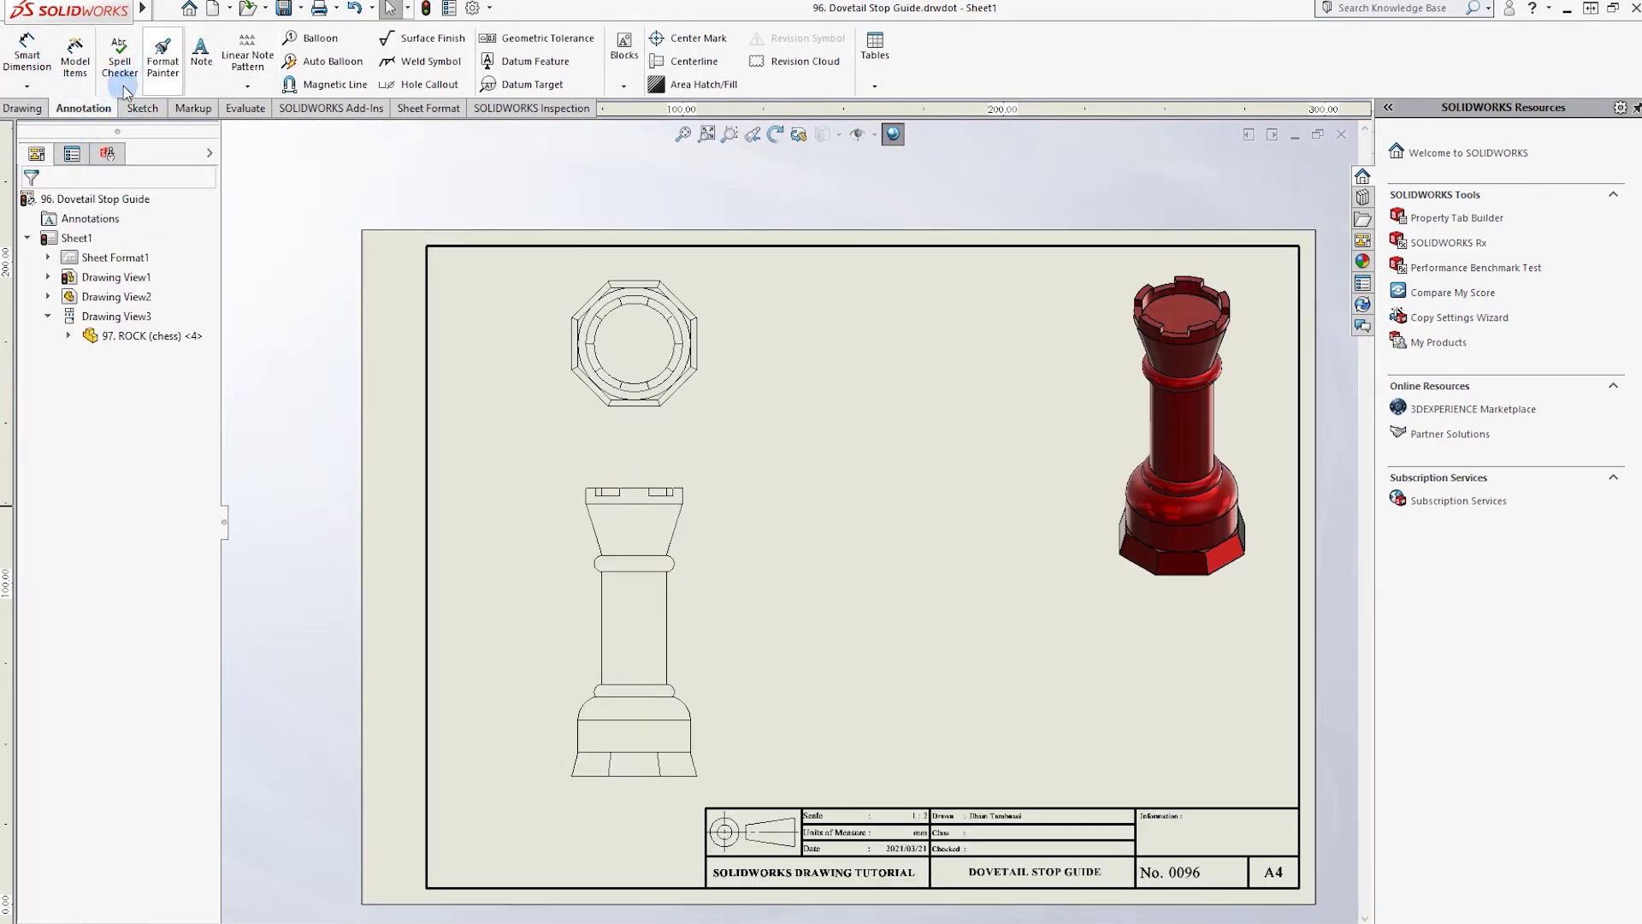
left_click(141, 109)
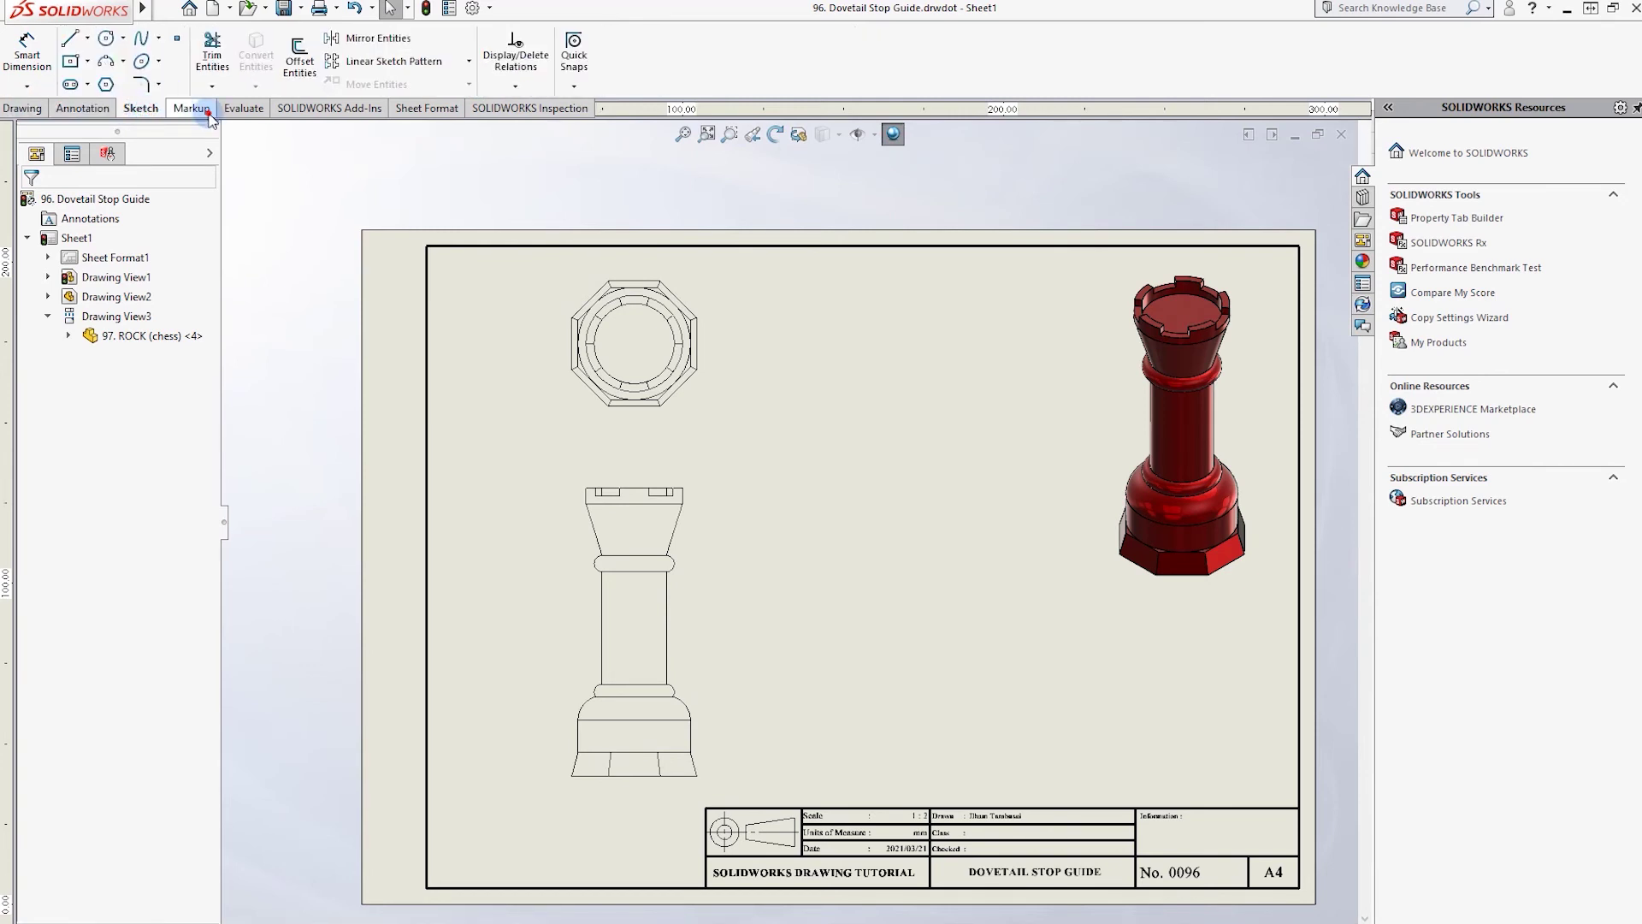
left_click(83, 108)
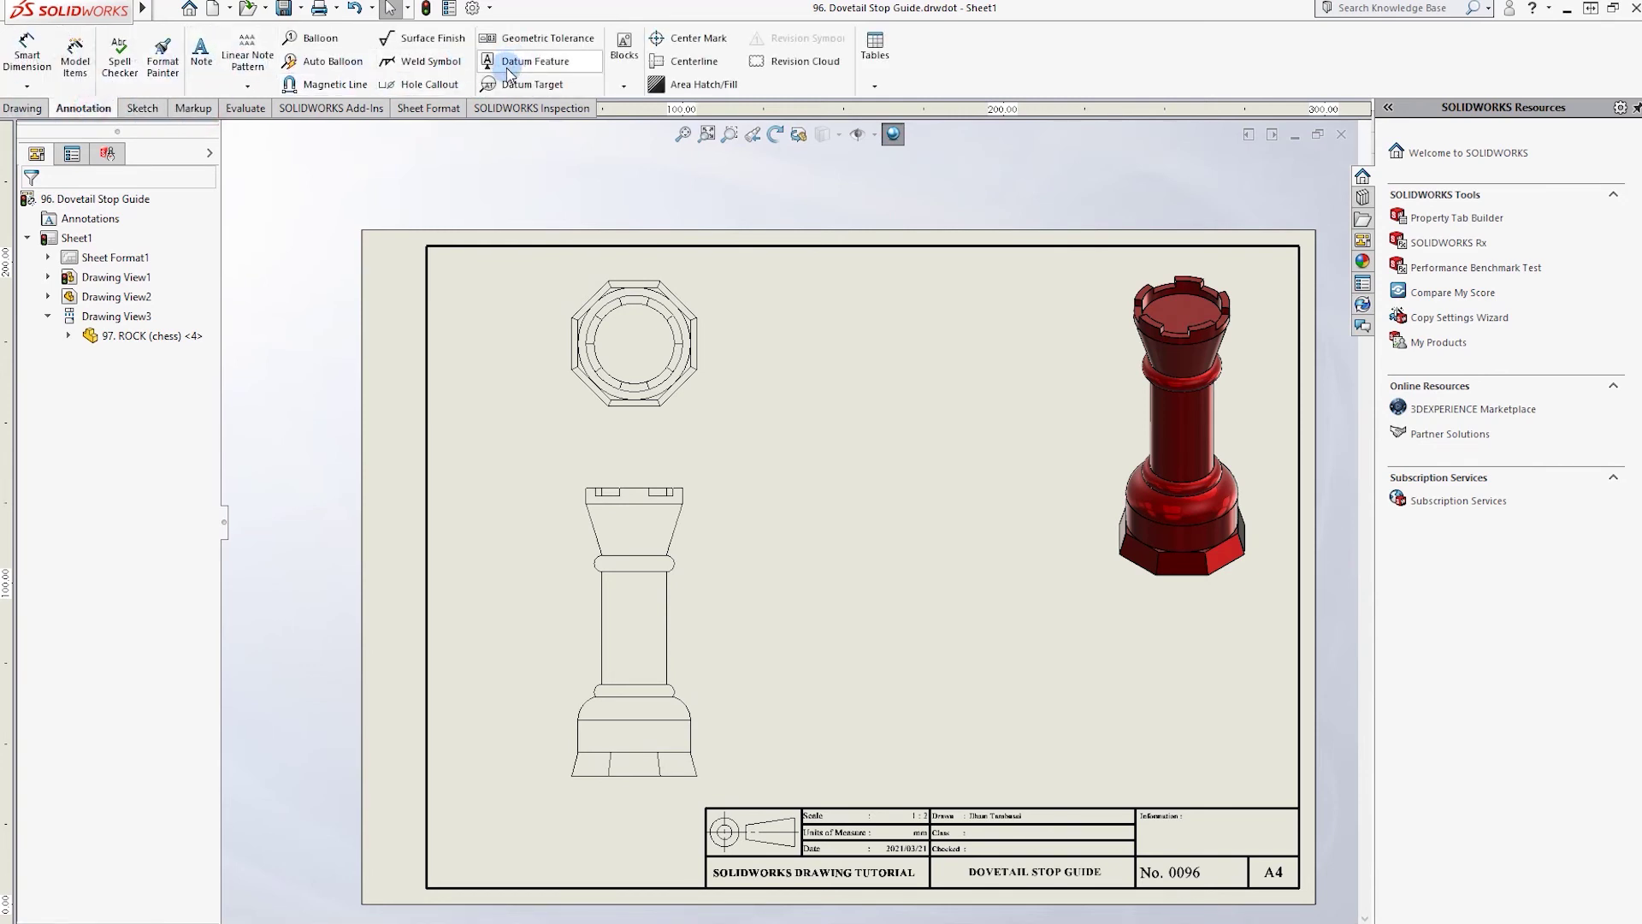
left_click(23, 108)
left_click(156, 60)
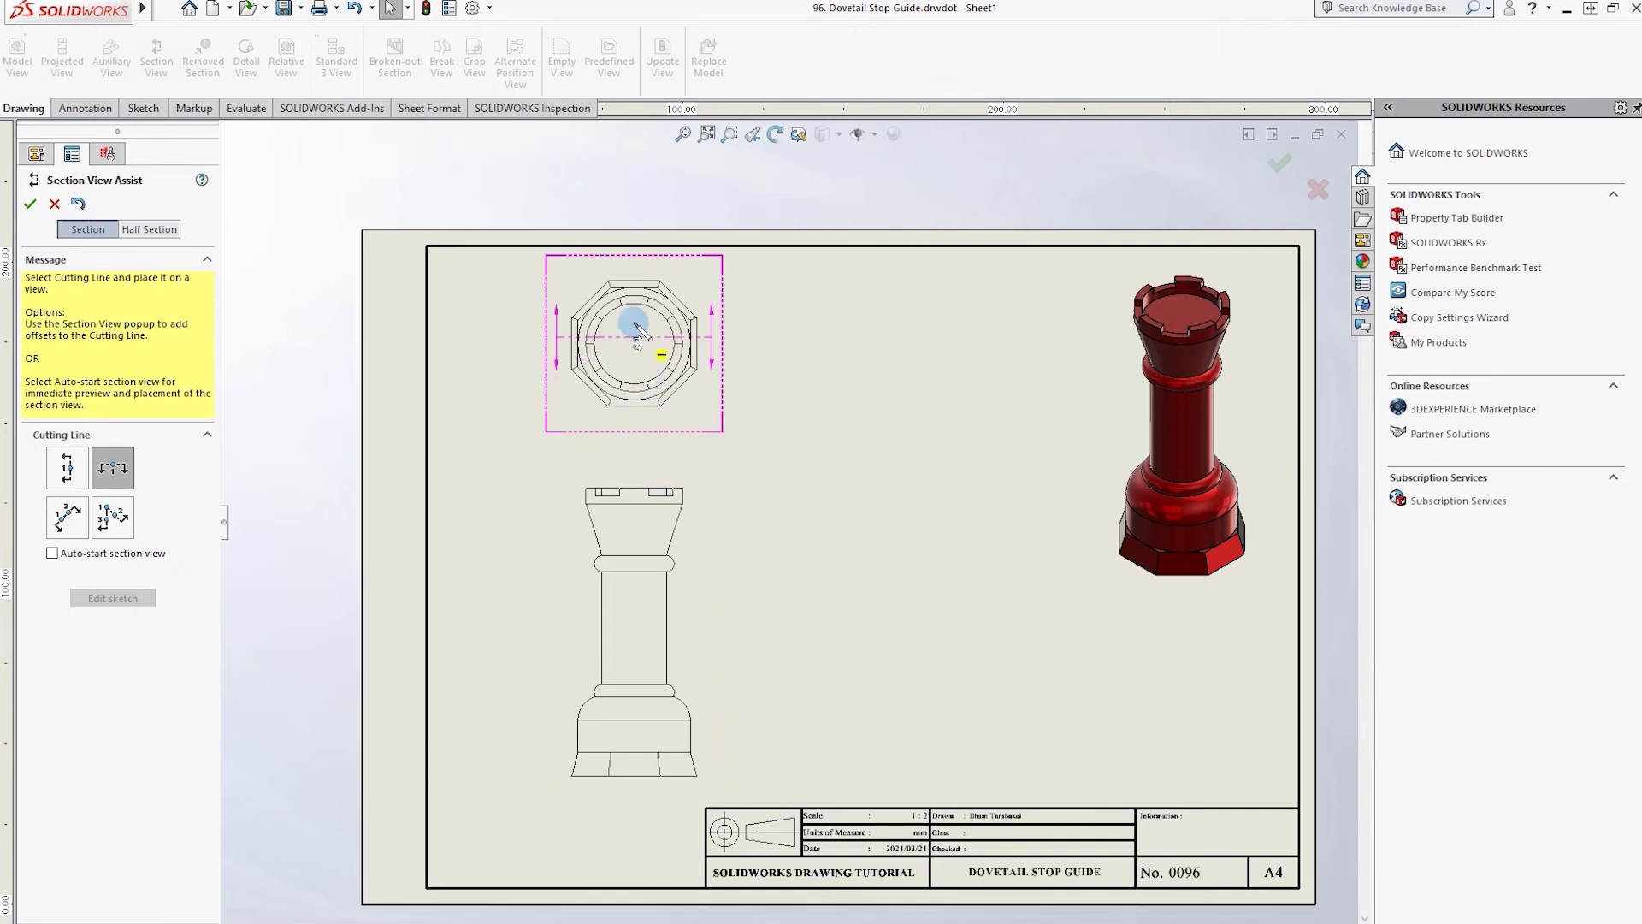
key("v")
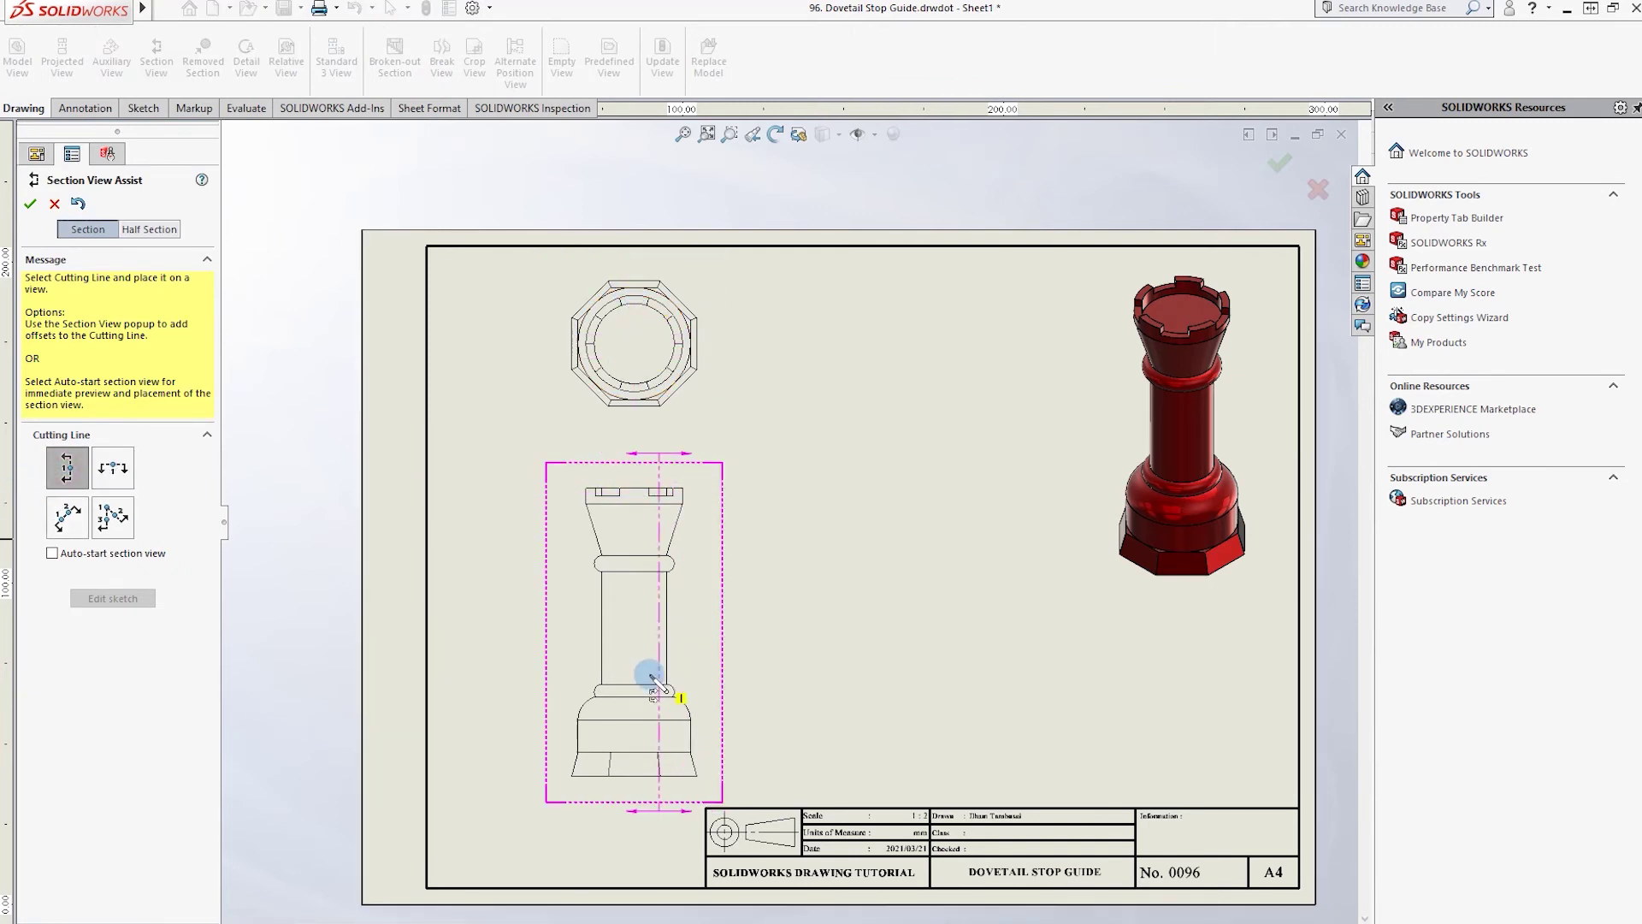
left_click(635, 719)
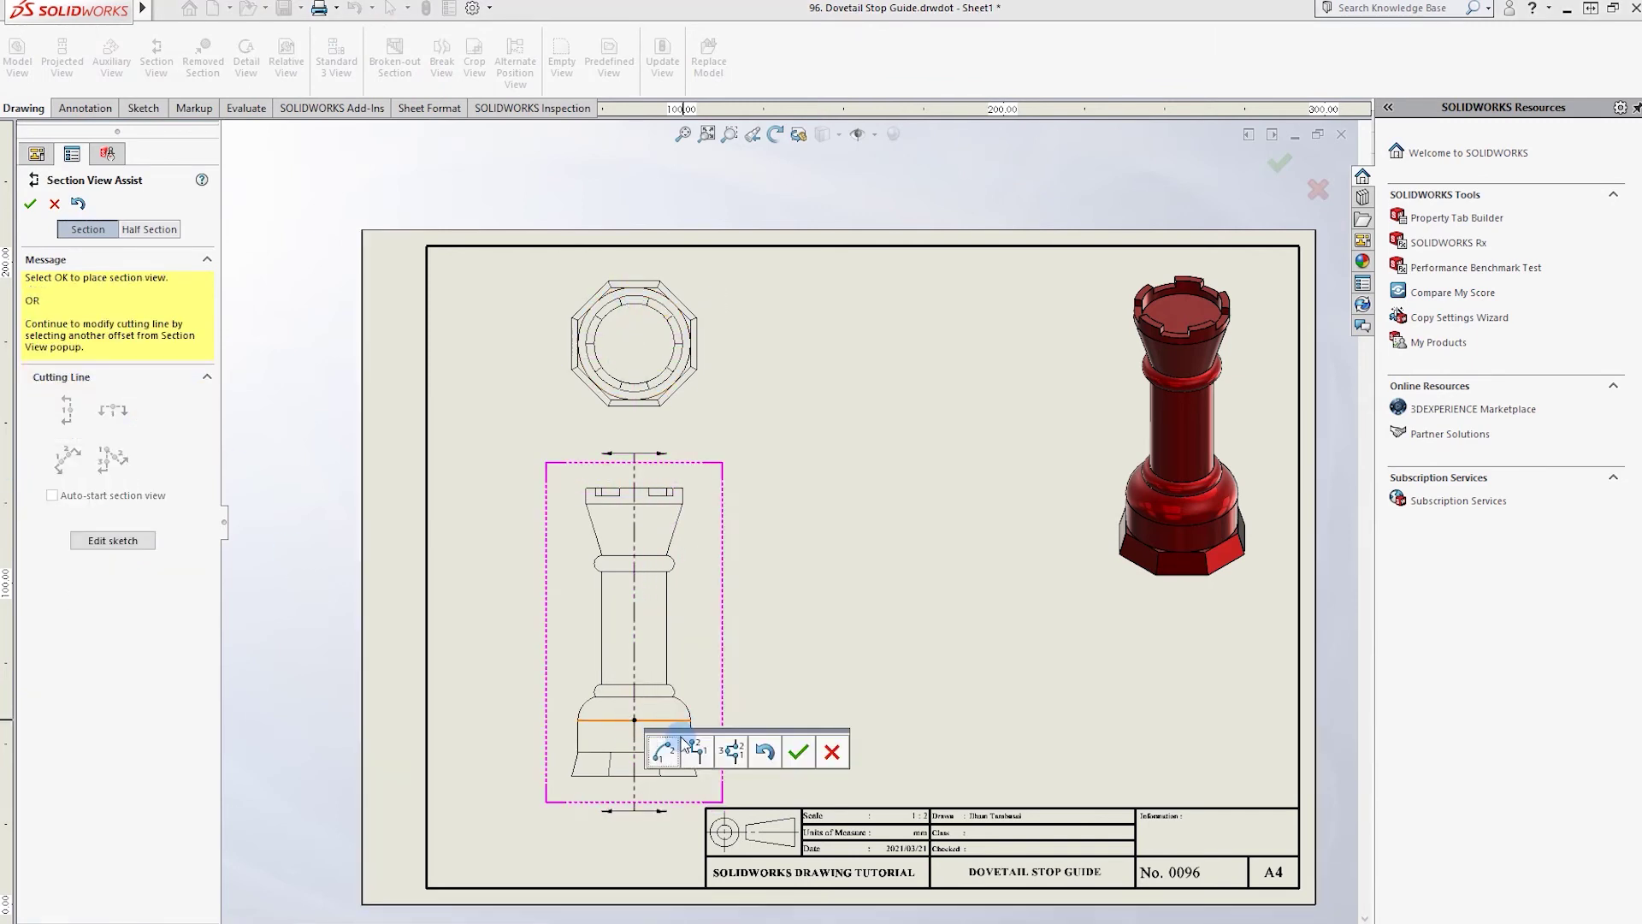
left_click(799, 750)
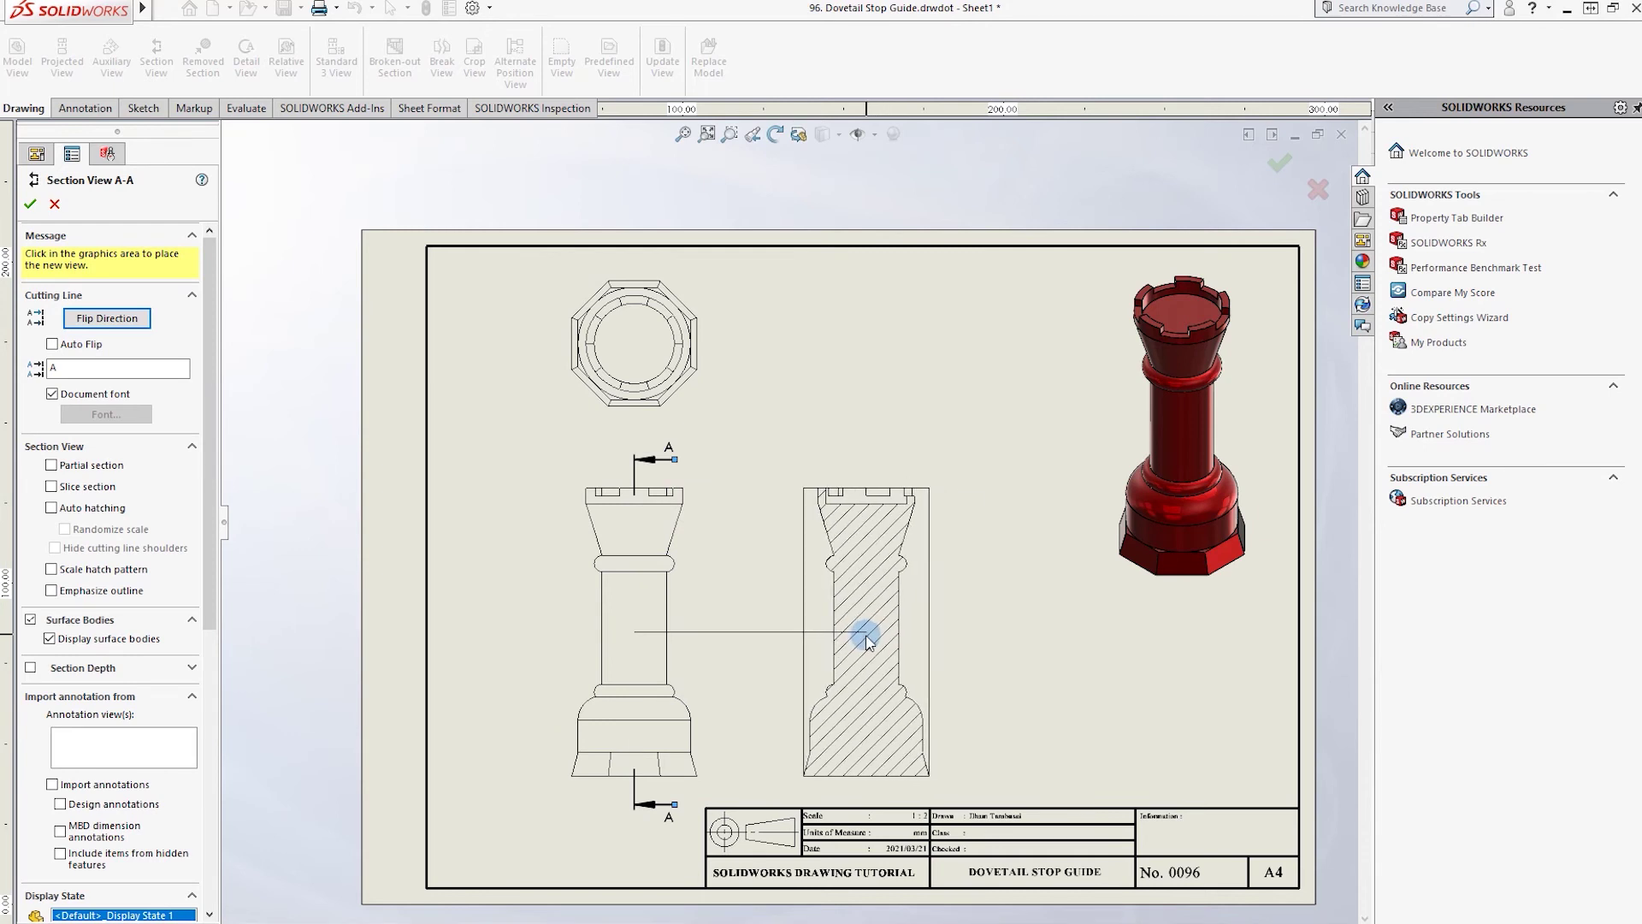
left_click(866, 633)
left_click(996, 648)
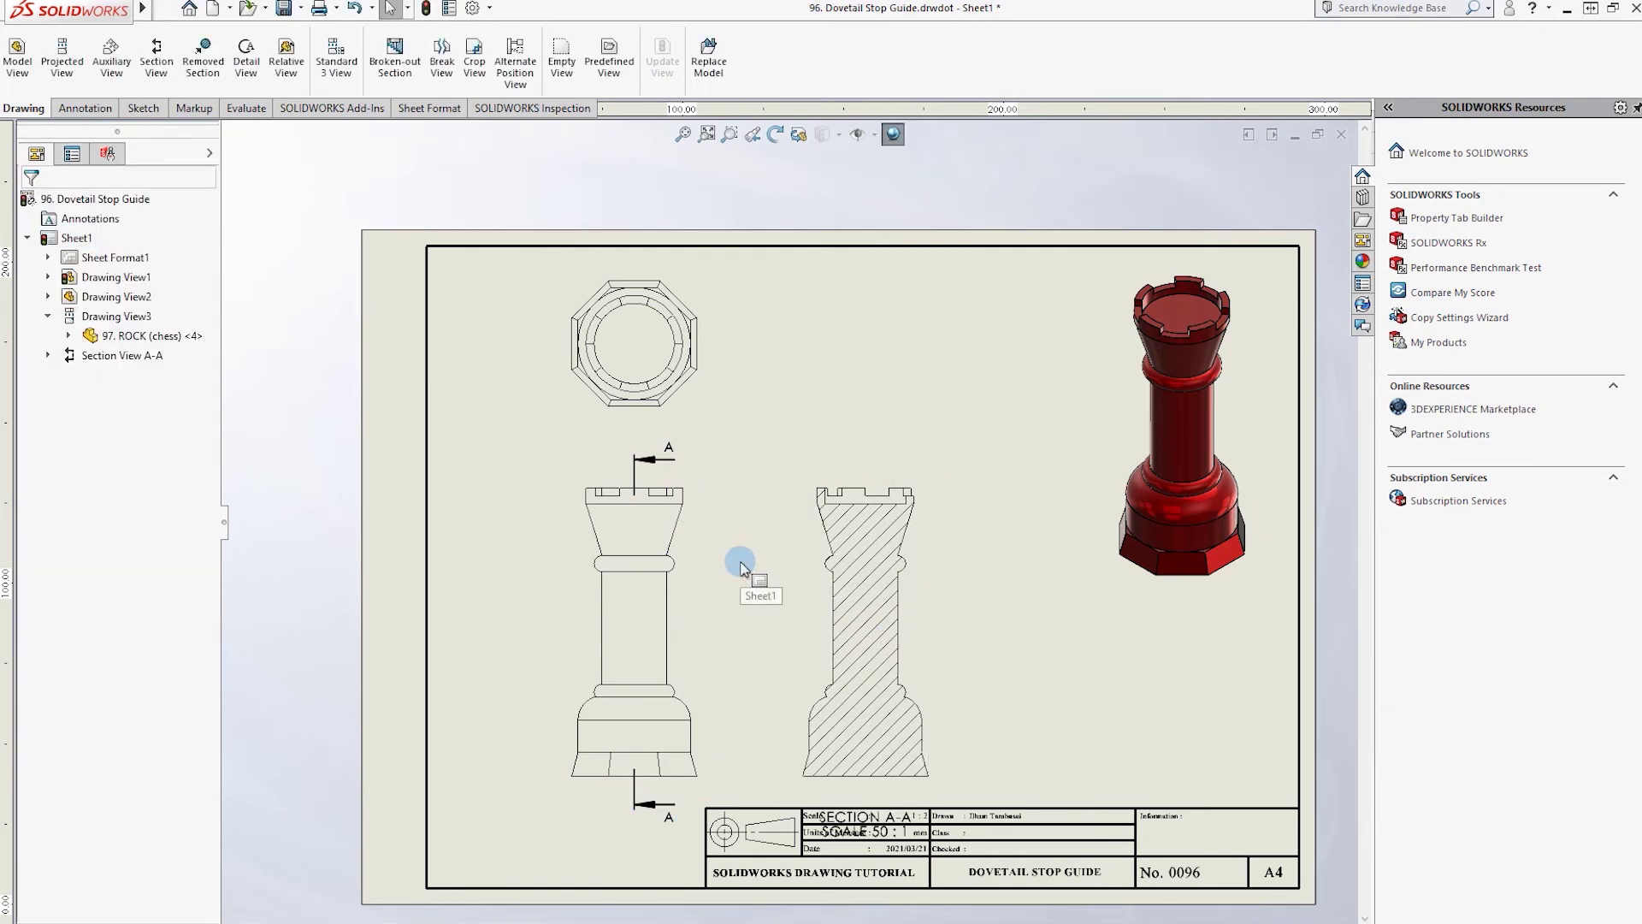
- Dimension section A-A's overall height as 1.80
left_click(84, 107)
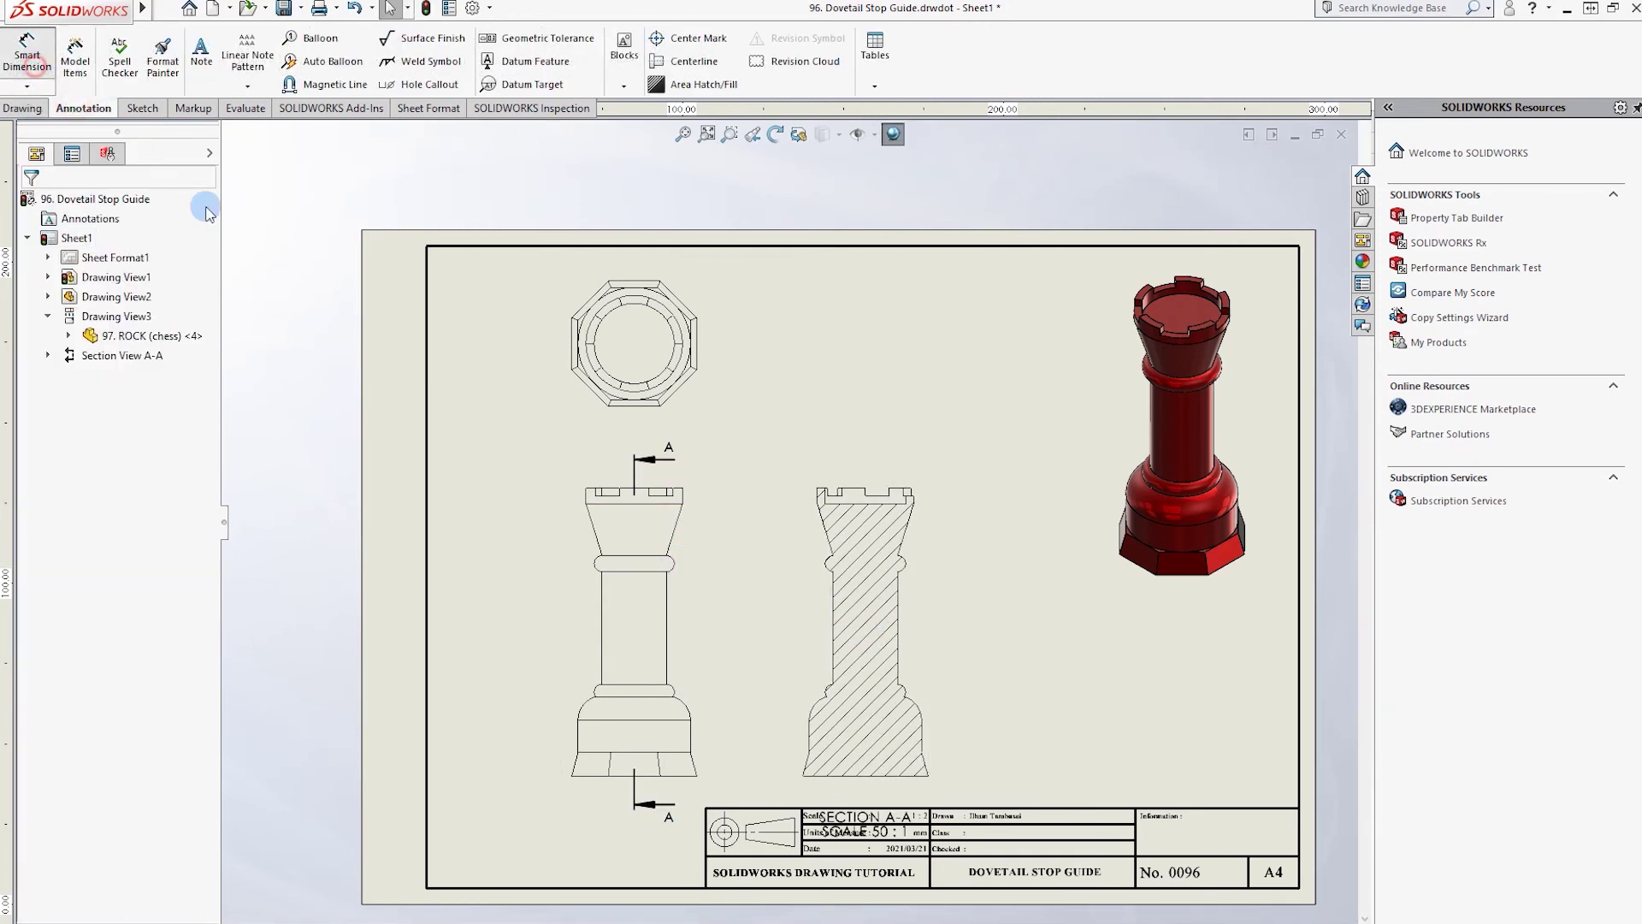
left_click(27, 52)
scroll(821, 742, "down", 2)
scroll(821, 742, "down", 1)
scroll(790, 723, "down", 1)
left_click(823, 737)
scroll(803, 520, "up", 2)
left_click(847, 318)
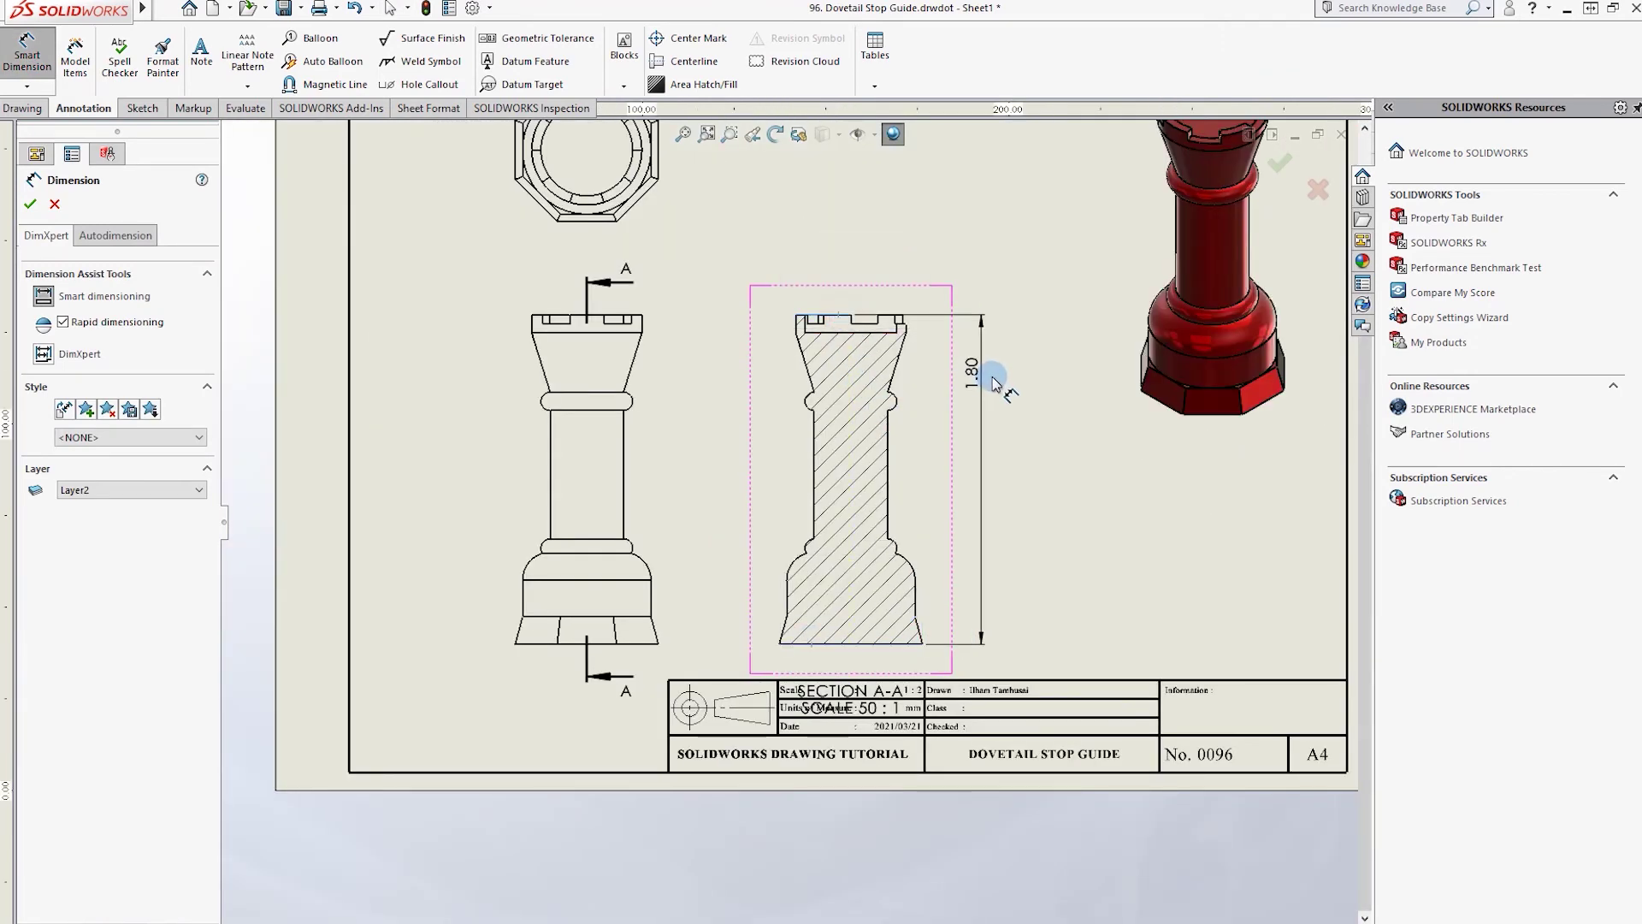
left_click(992, 505)
key("Escape")
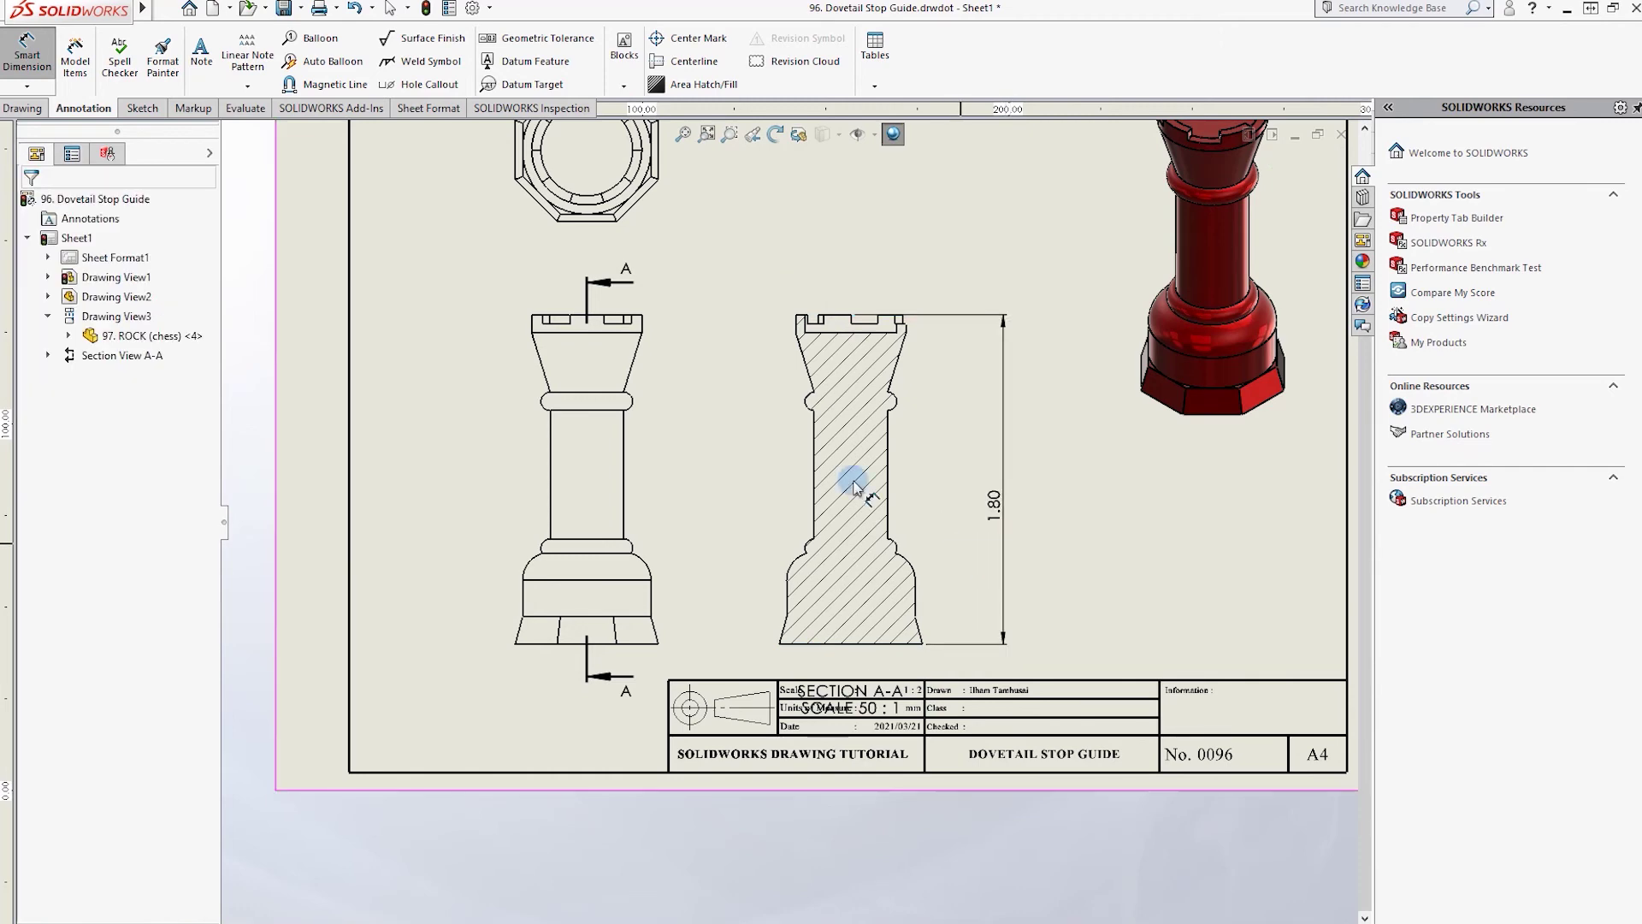
scroll(979, 557, "down", 1)
scroll(735, 714, "down", 1)
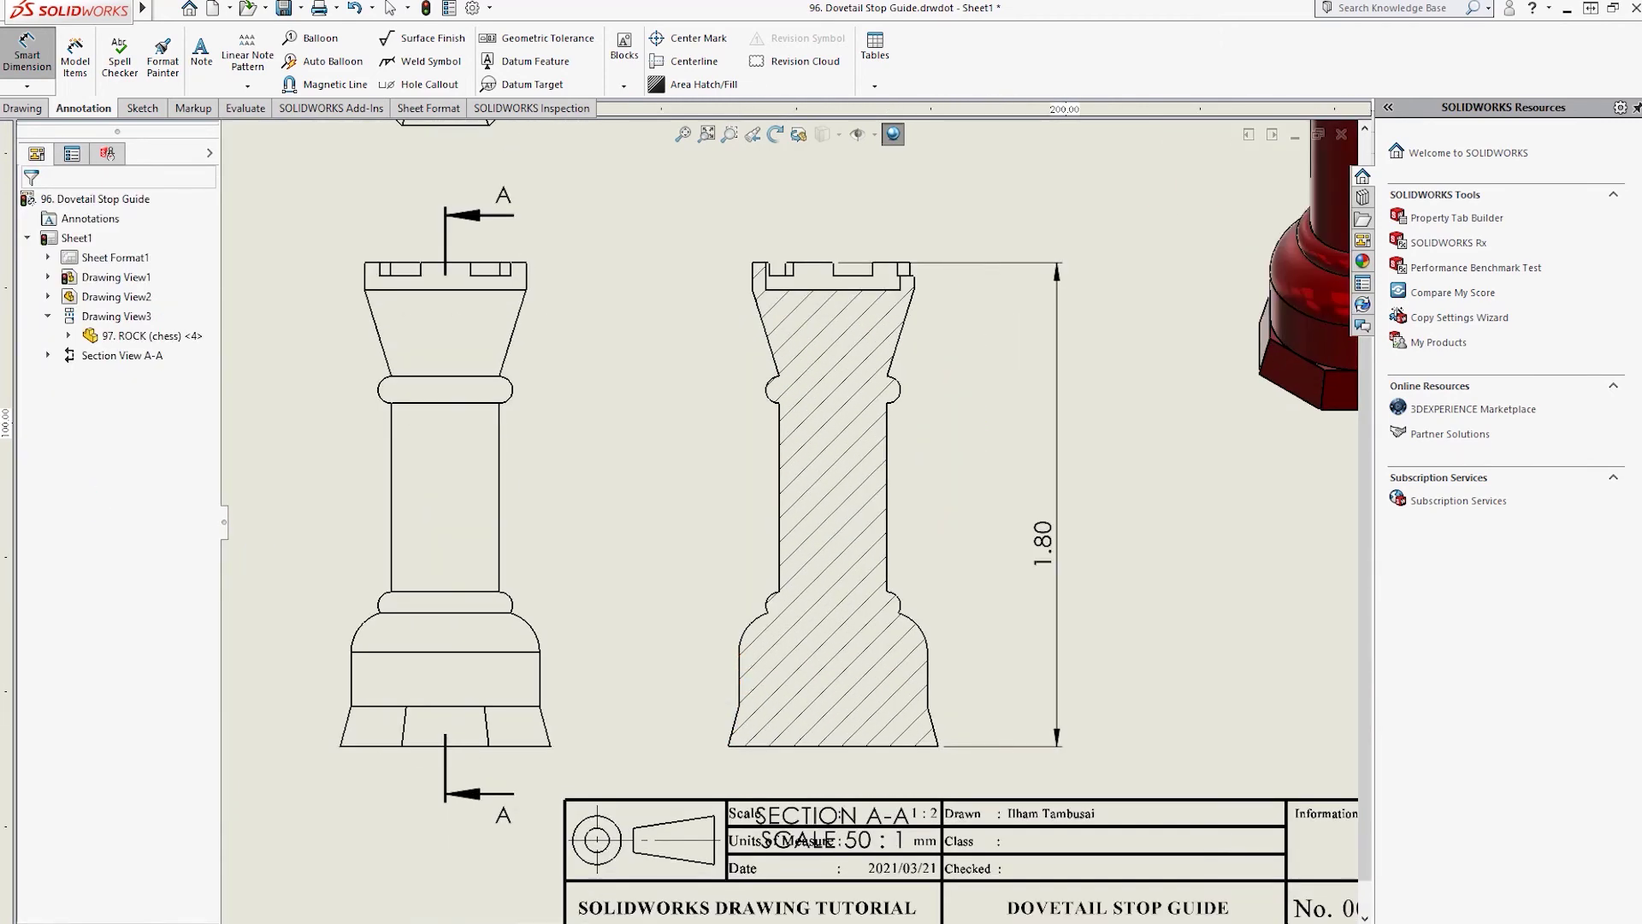
- Try an ordinate dimension at the section's base, then undo the misplaced zero
left_click(27, 87)
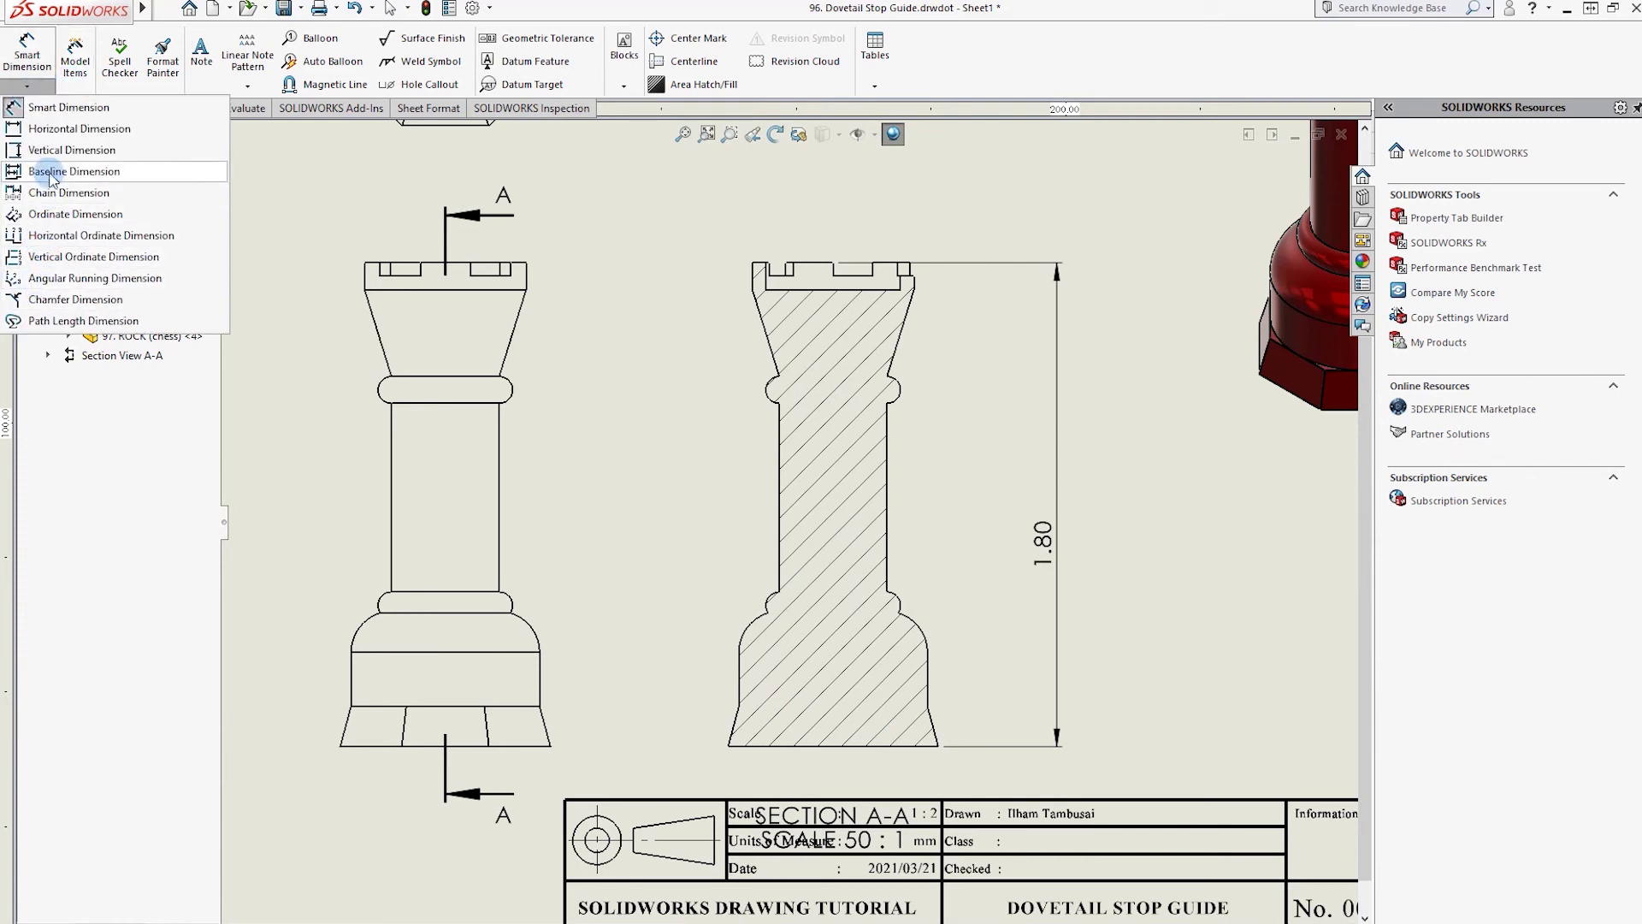
left_click(53, 215)
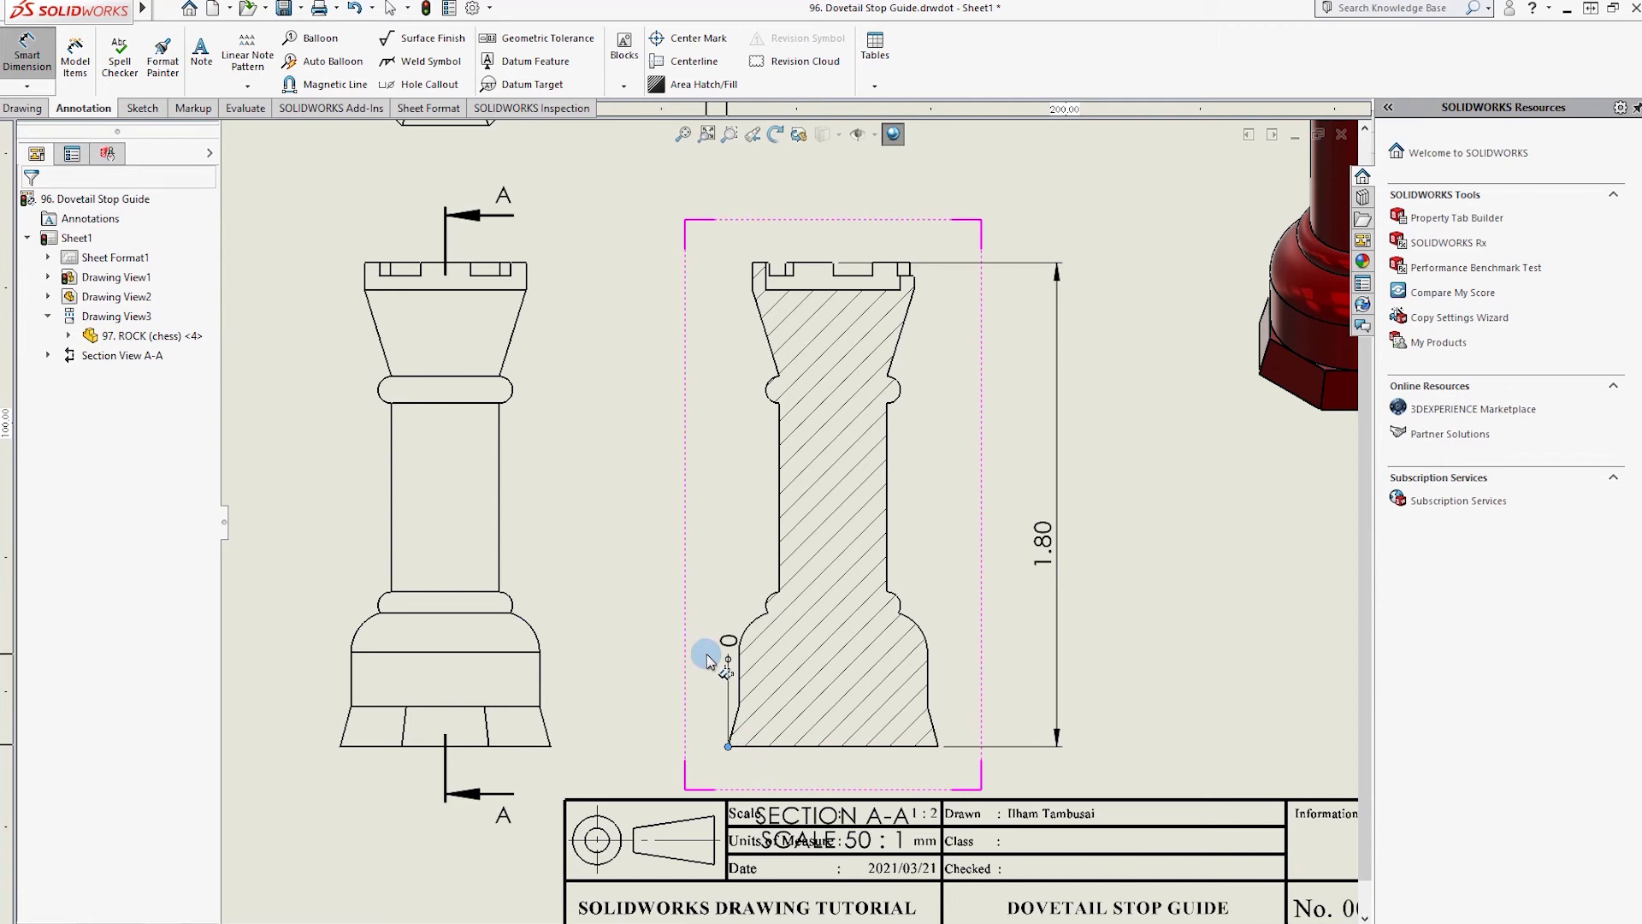
left_click(27, 85)
left_click(66, 274)
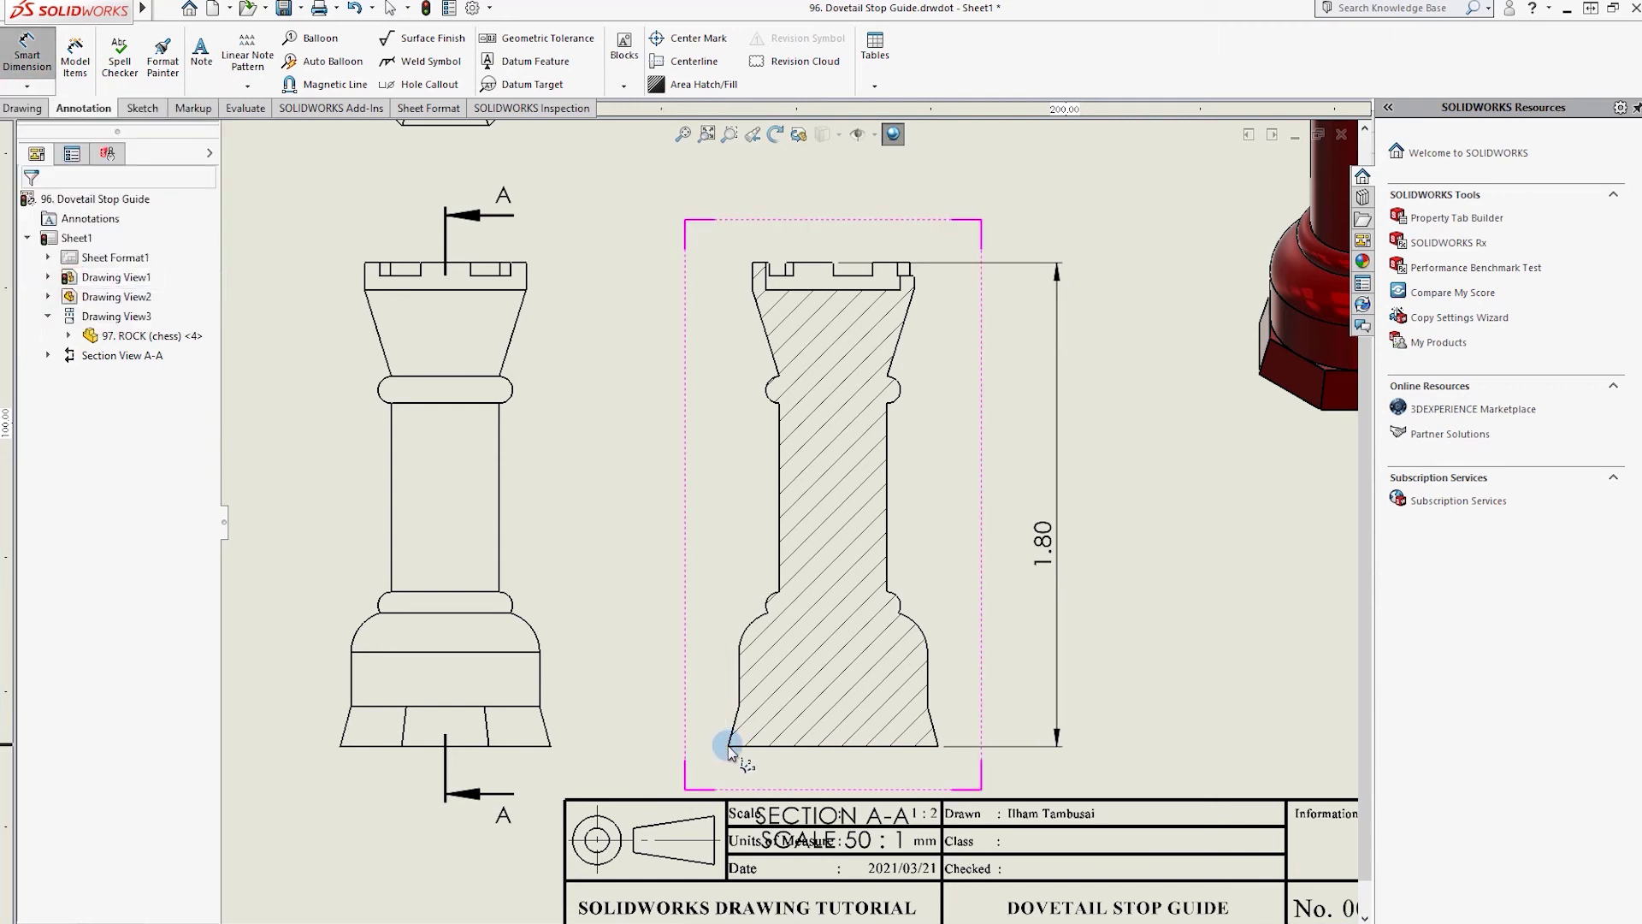
left_click(654, 744)
left_click(657, 723)
key("Escape")
key("ctrl+z")
- Start vertical ordinates with zero at the section's base and 0.15 at the first step
left_click(27, 86)
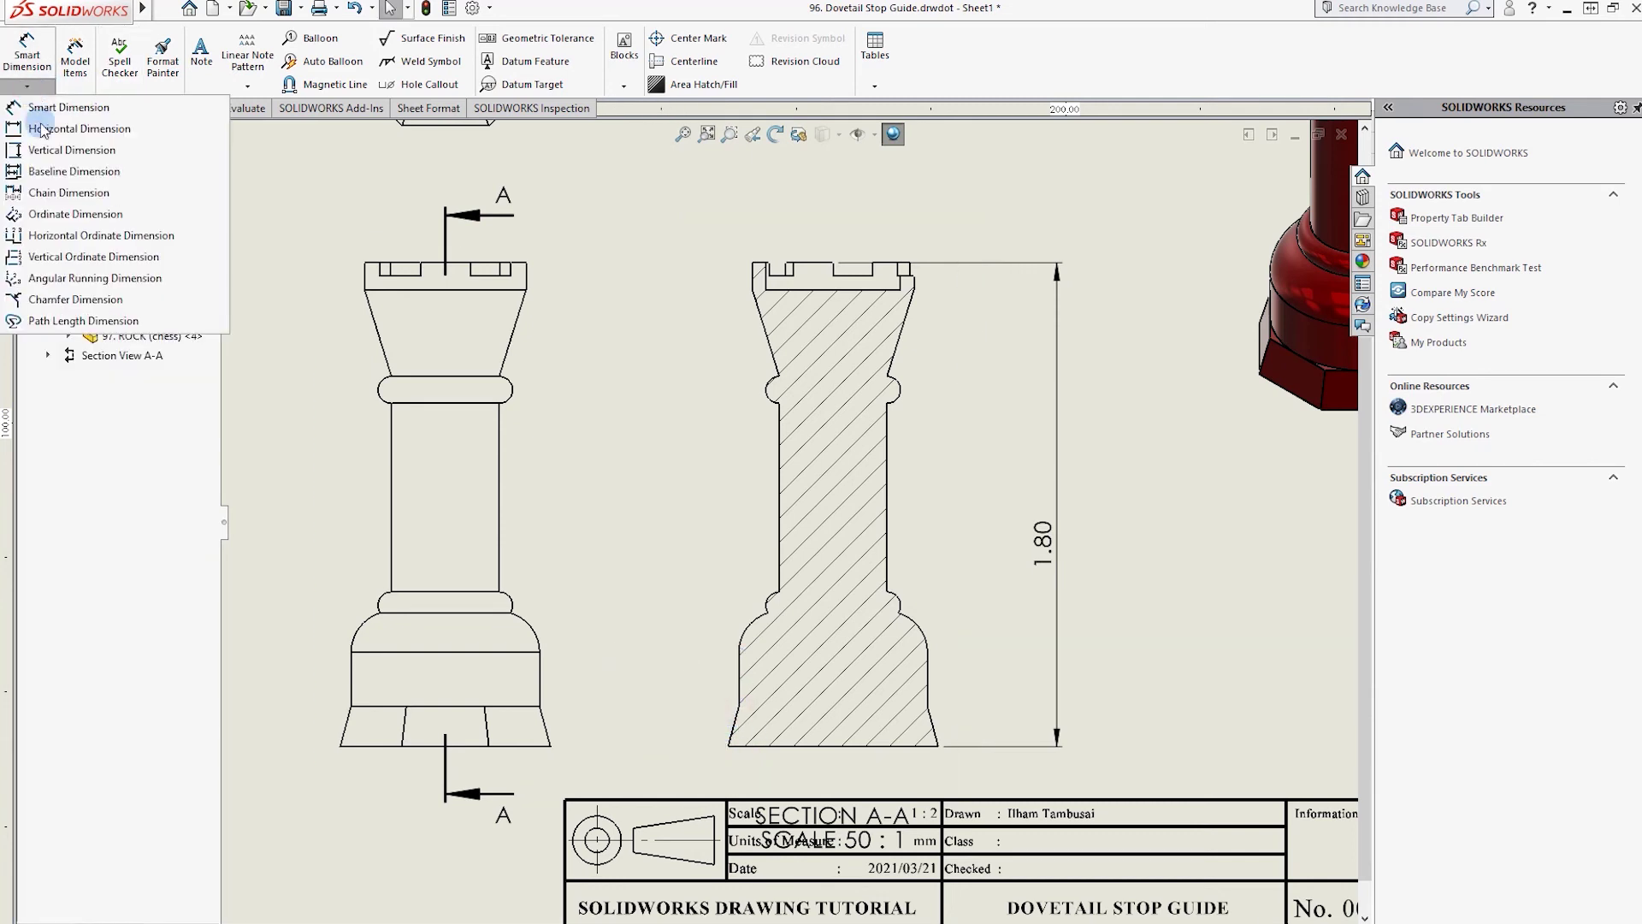
left_click(56, 257)
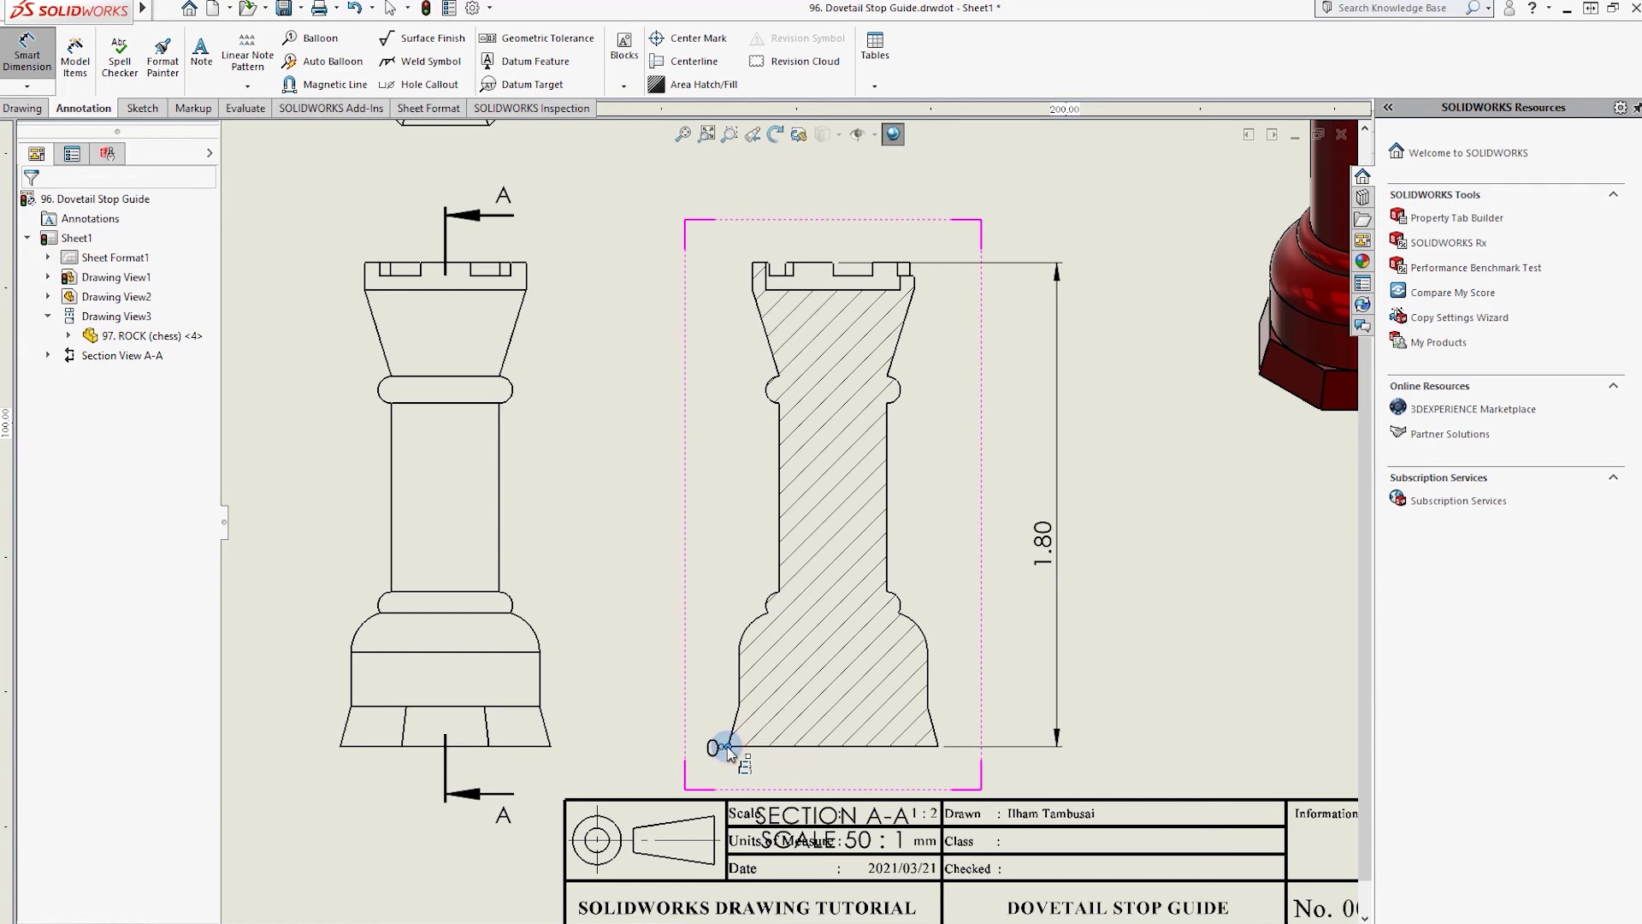
left_click(690, 738)
left_click(668, 720)
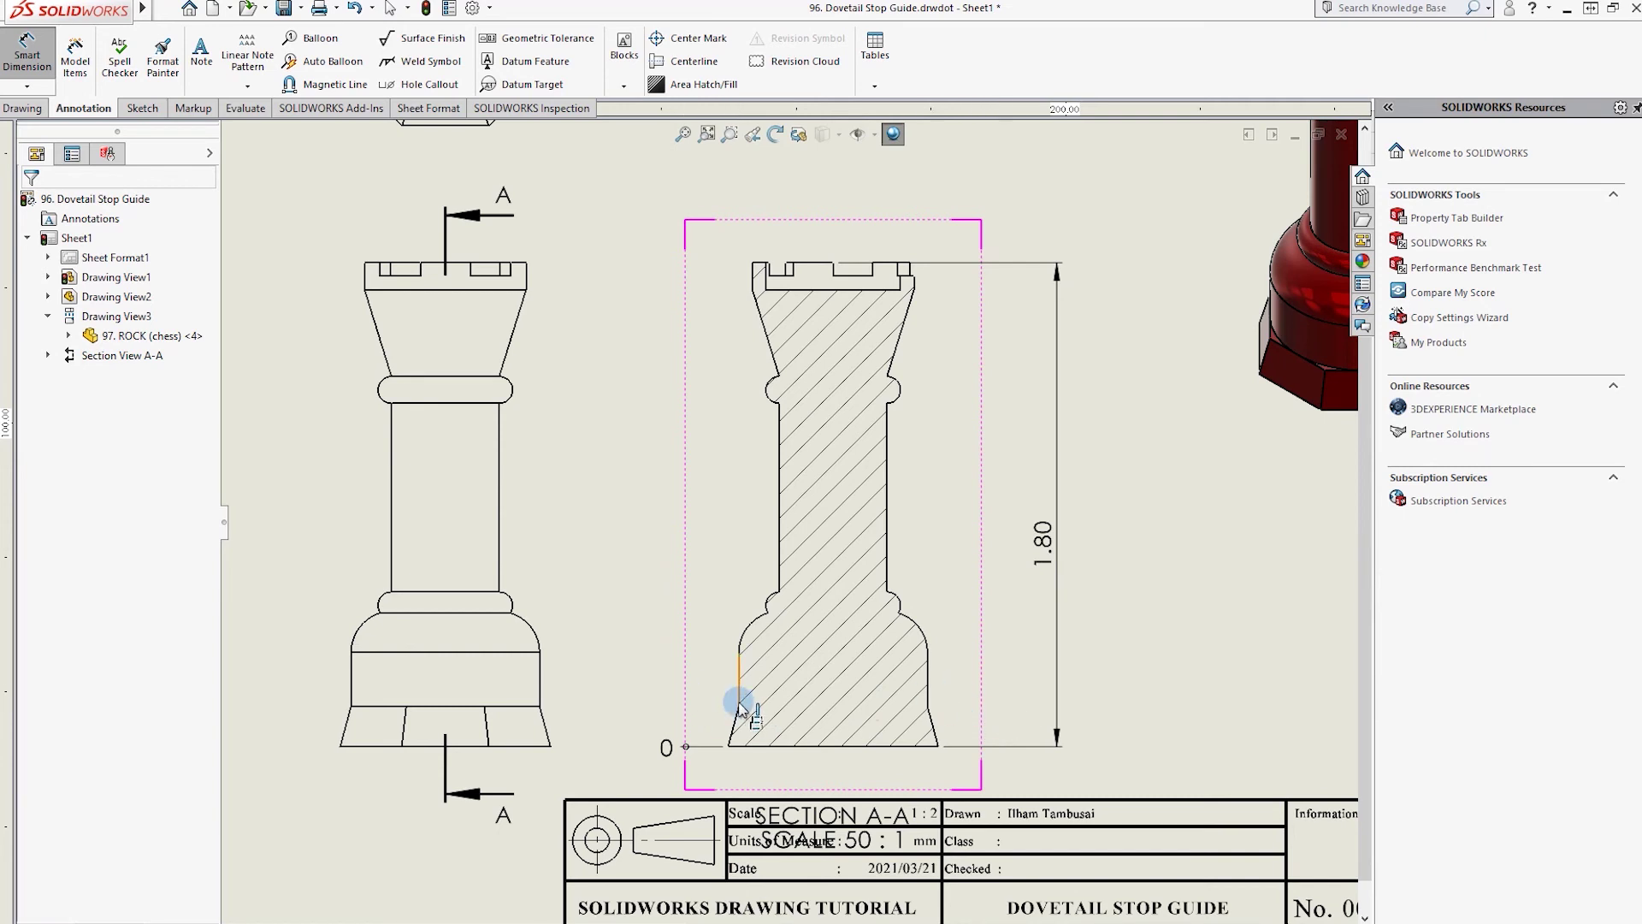
left_click(672, 703)
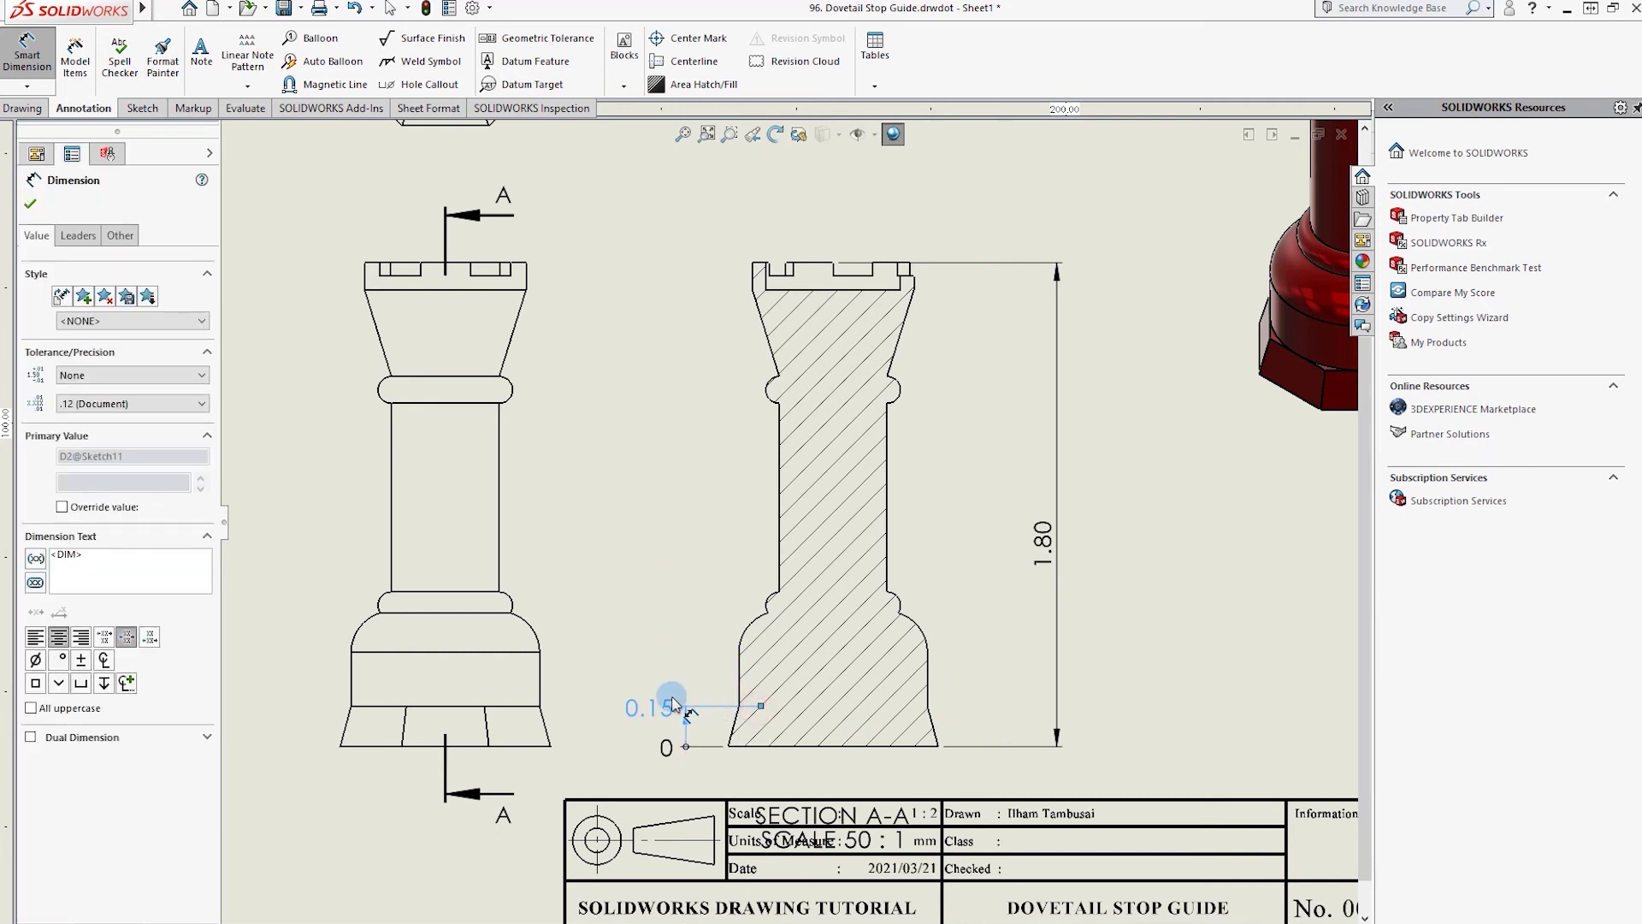
- Add ordinate heights 0.35, 0.50, 0.57, 1.27, 1.37, 1.70 and 1.80 up the section
left_click(734, 654)
left_click(764, 614)
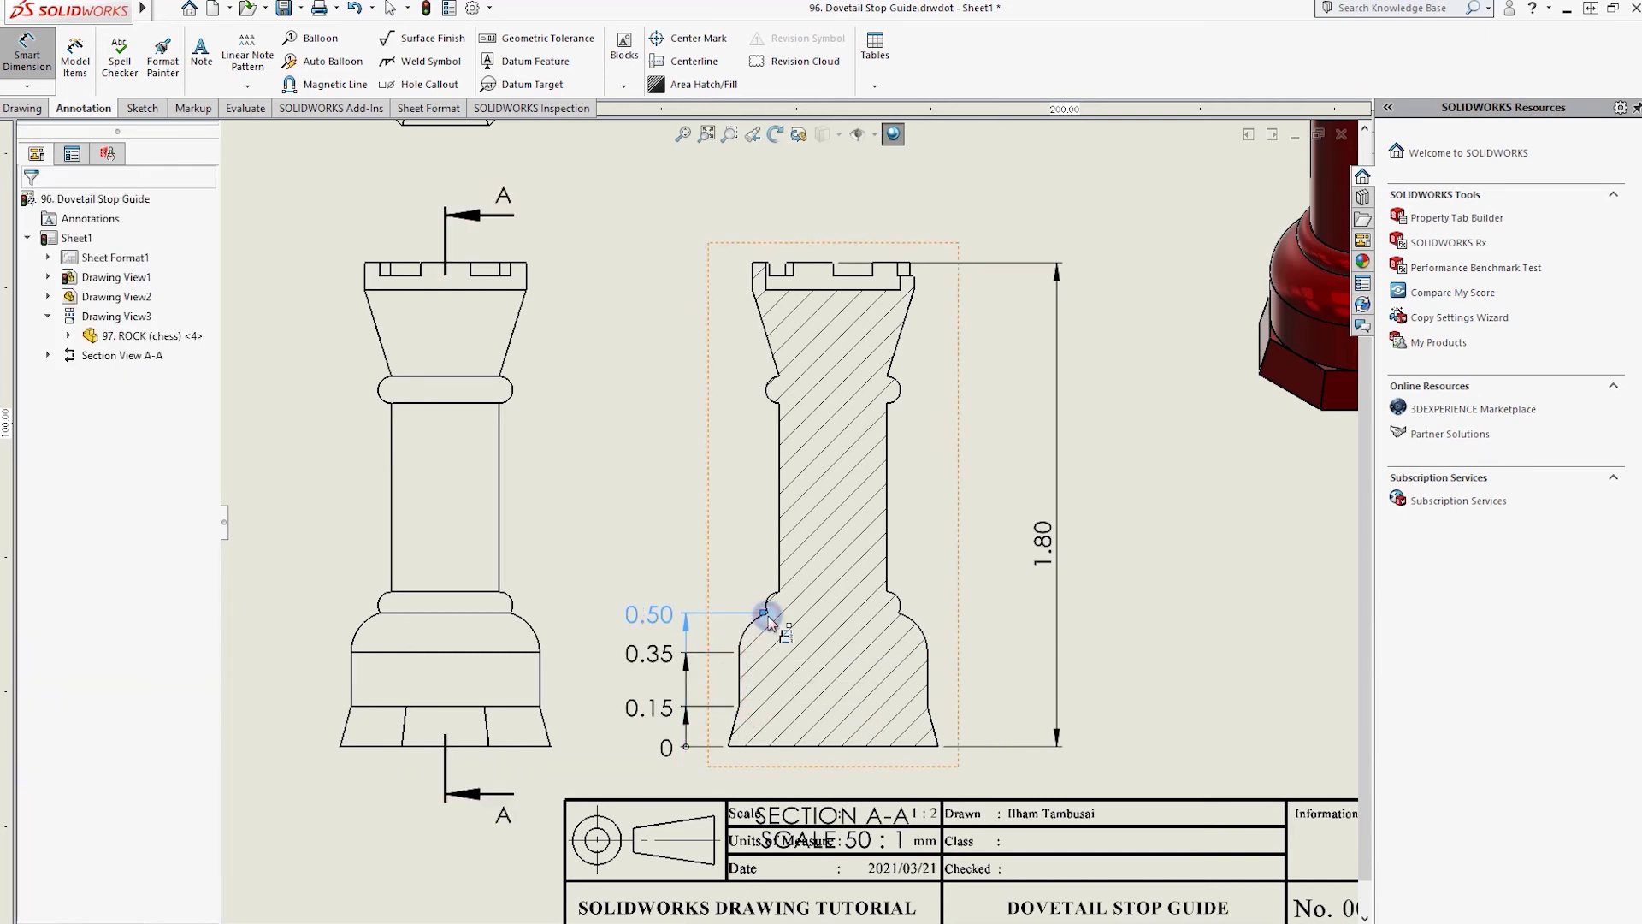
left_click(774, 592)
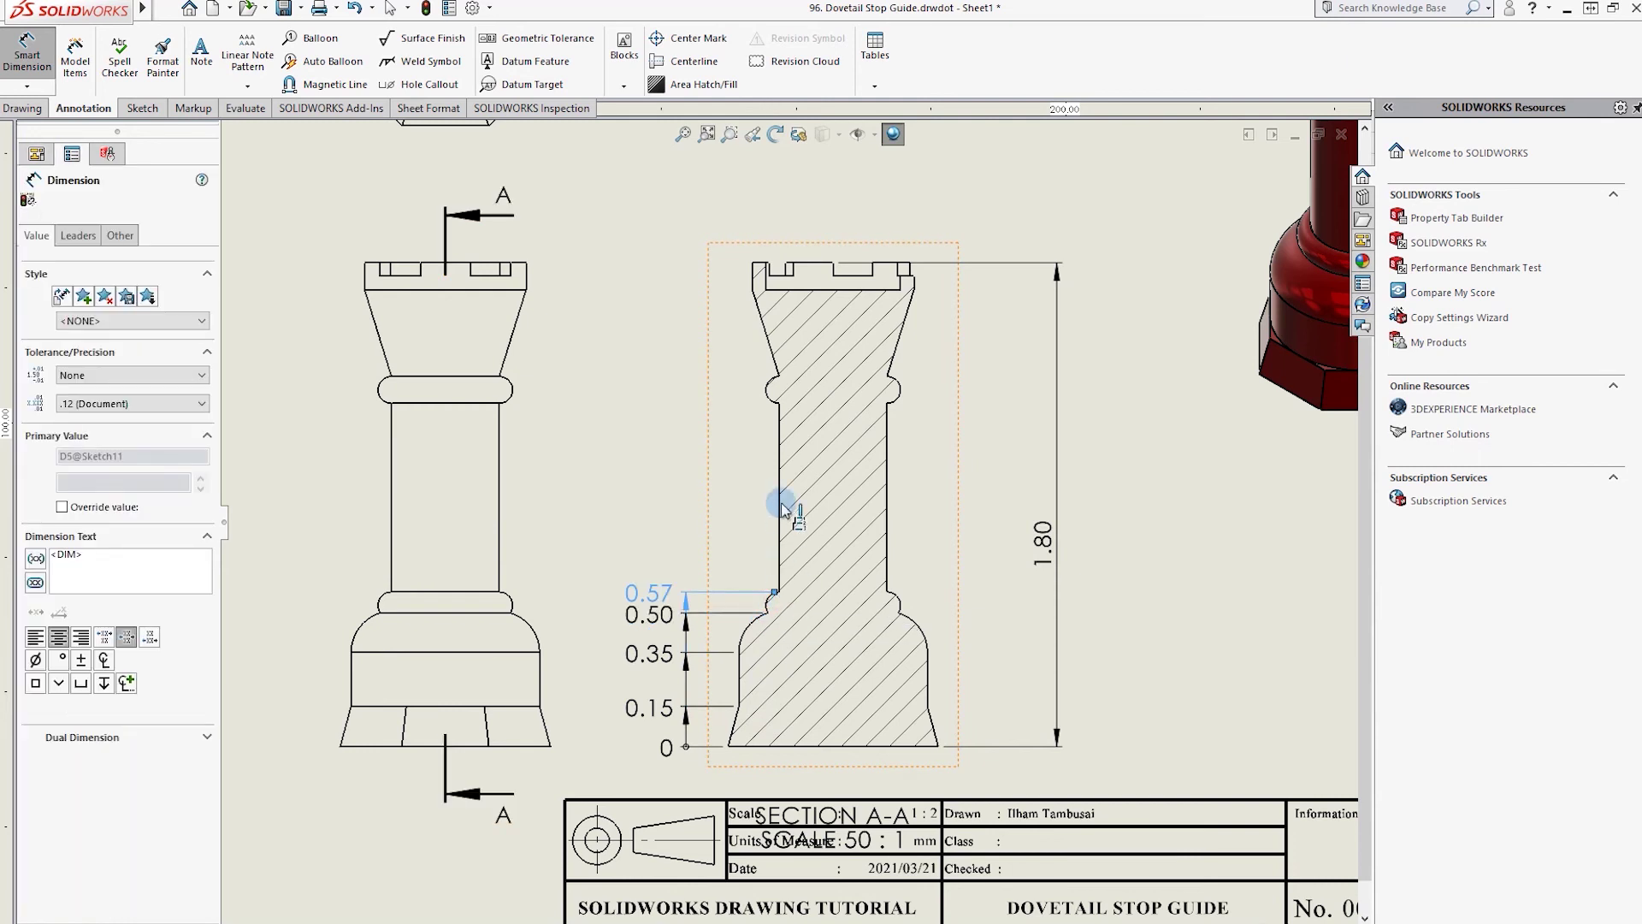
left_click(777, 403)
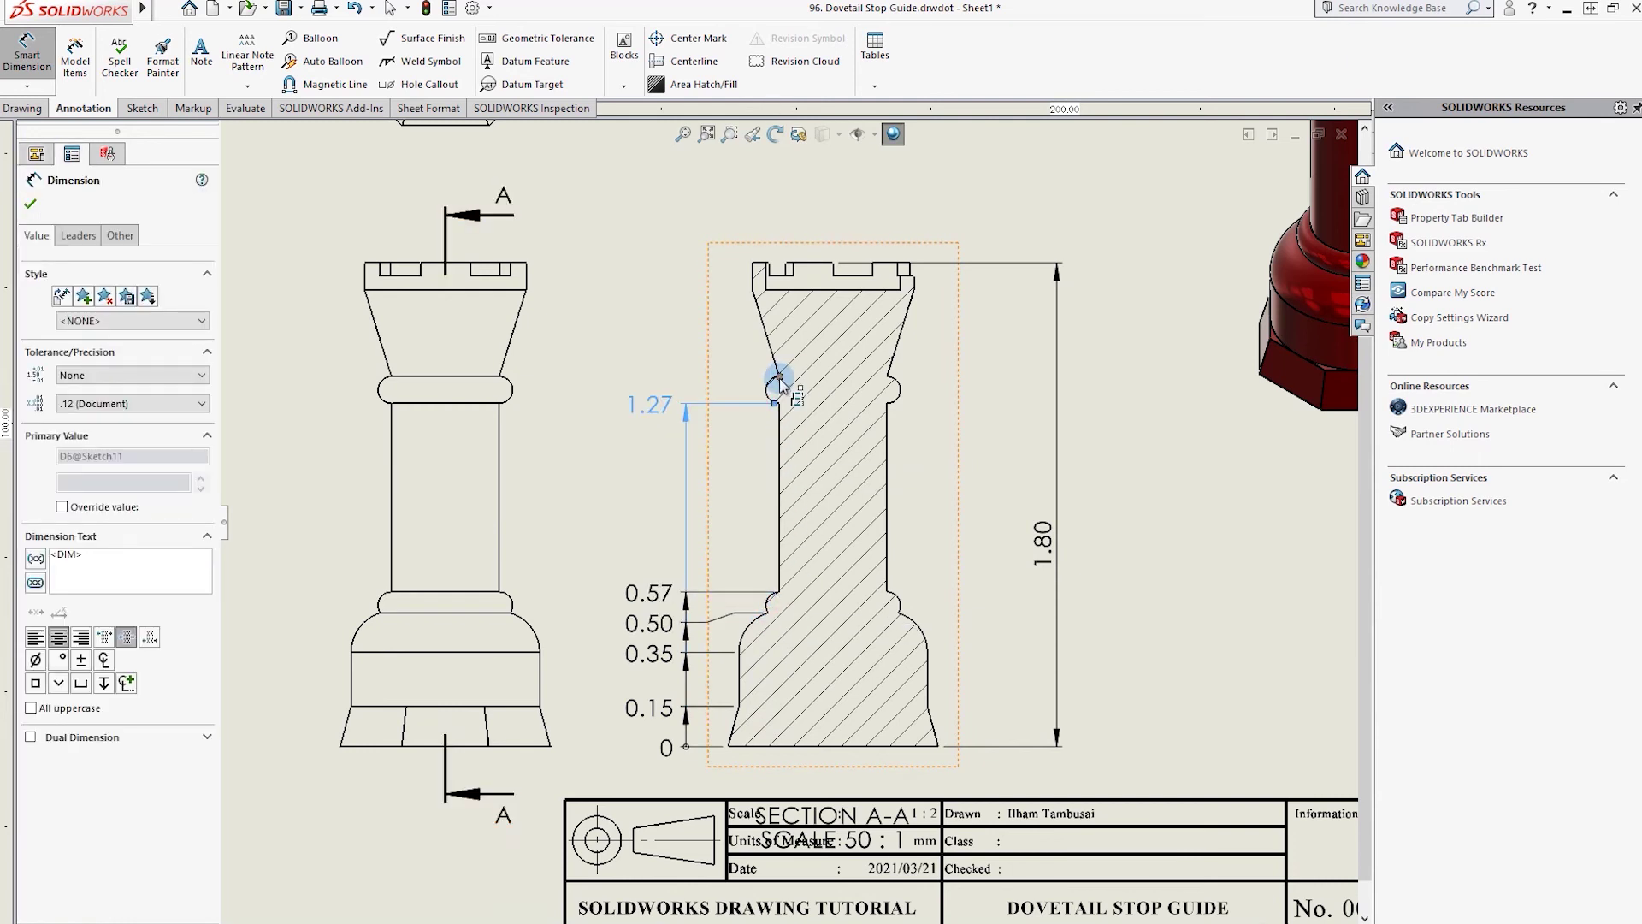
left_click(776, 377)
left_click(752, 264)
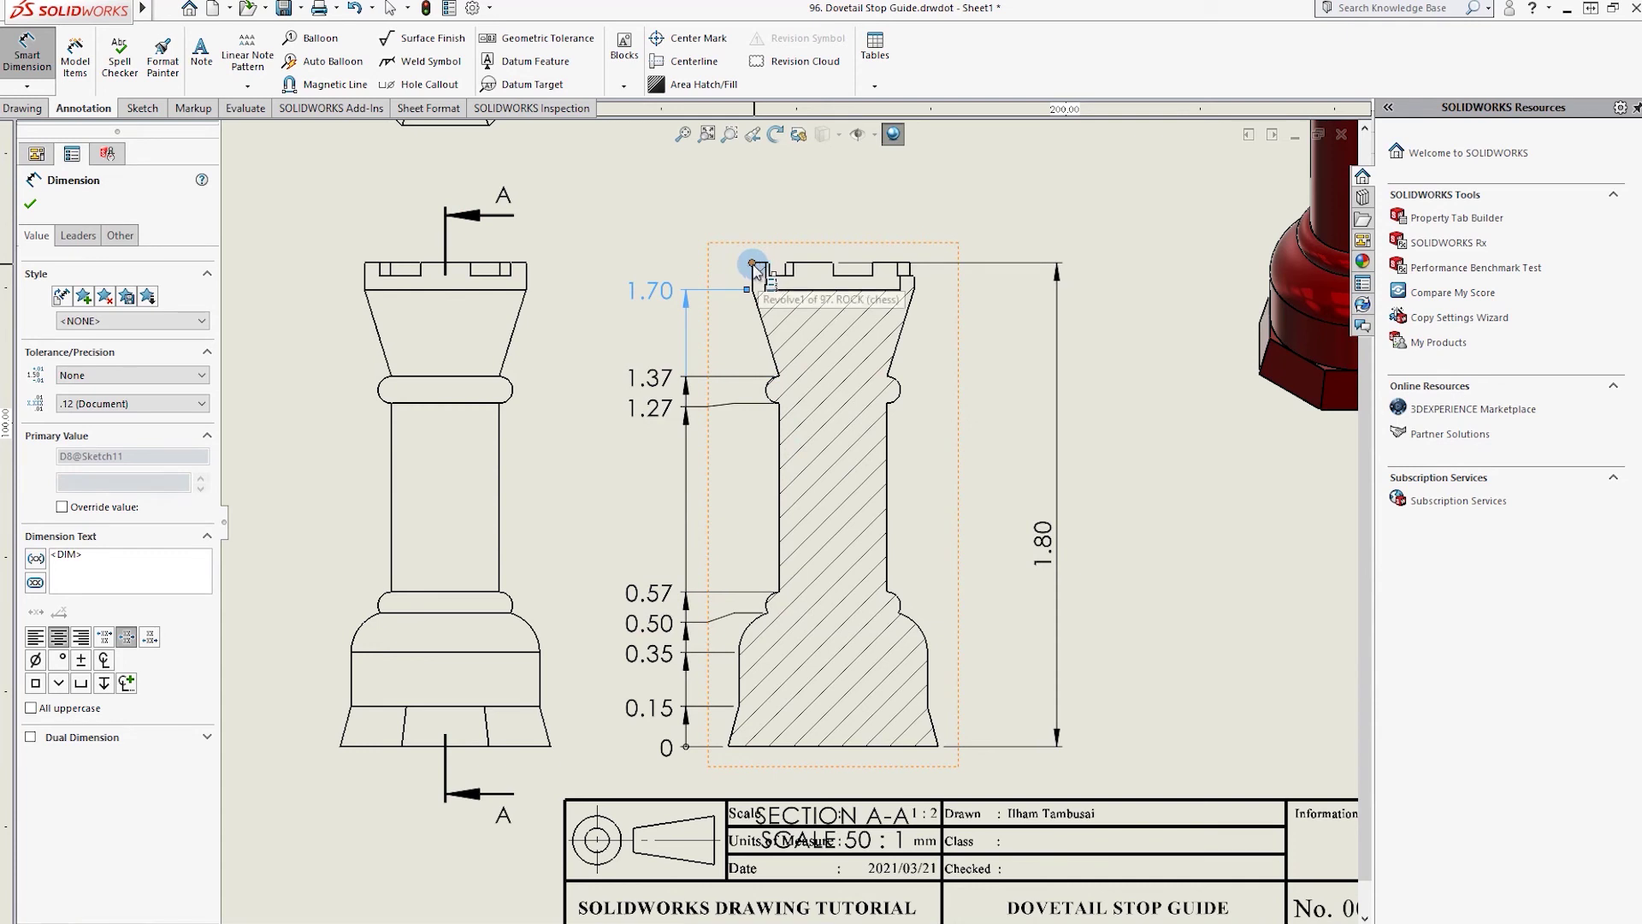
left_click(753, 263)
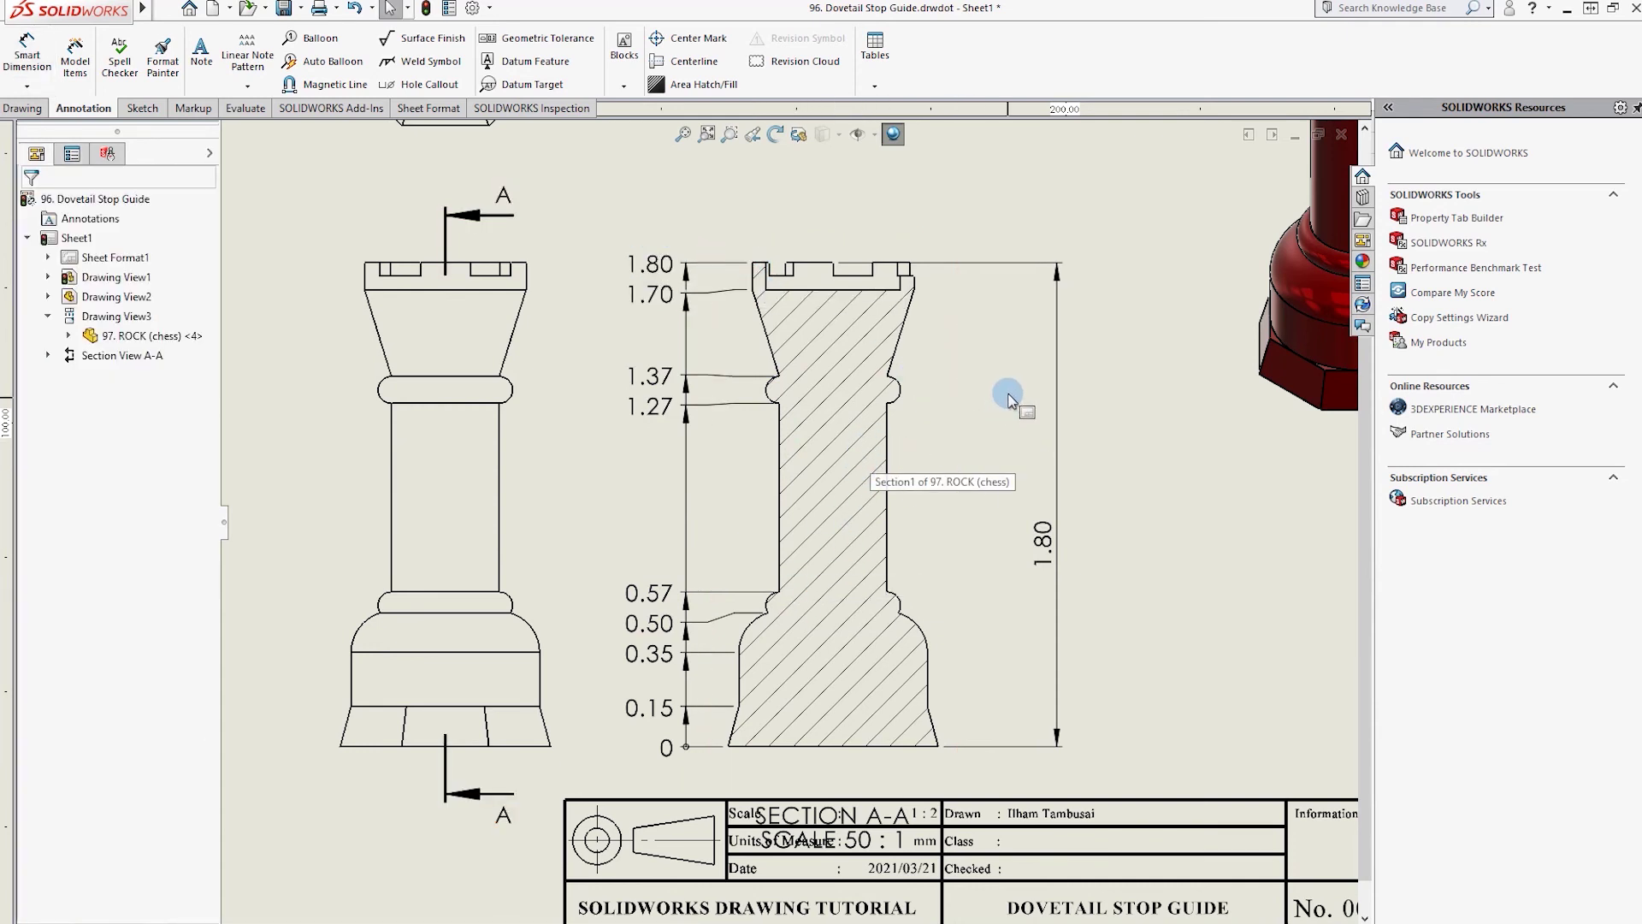
left_click(26, 53)
left_click(891, 609)
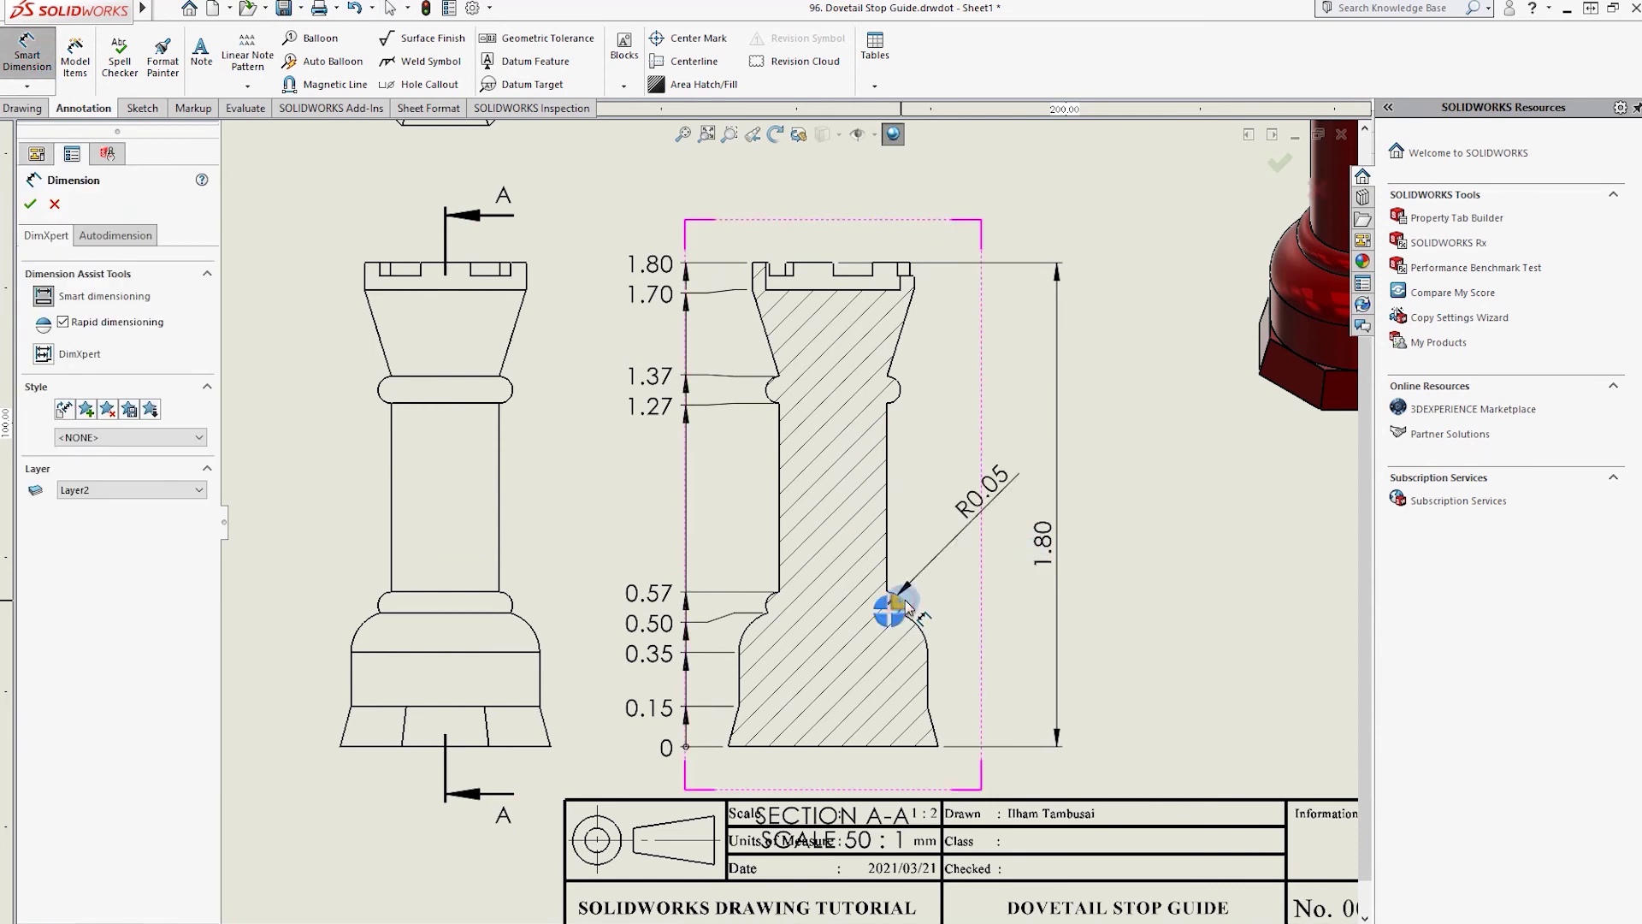
left_click(937, 543)
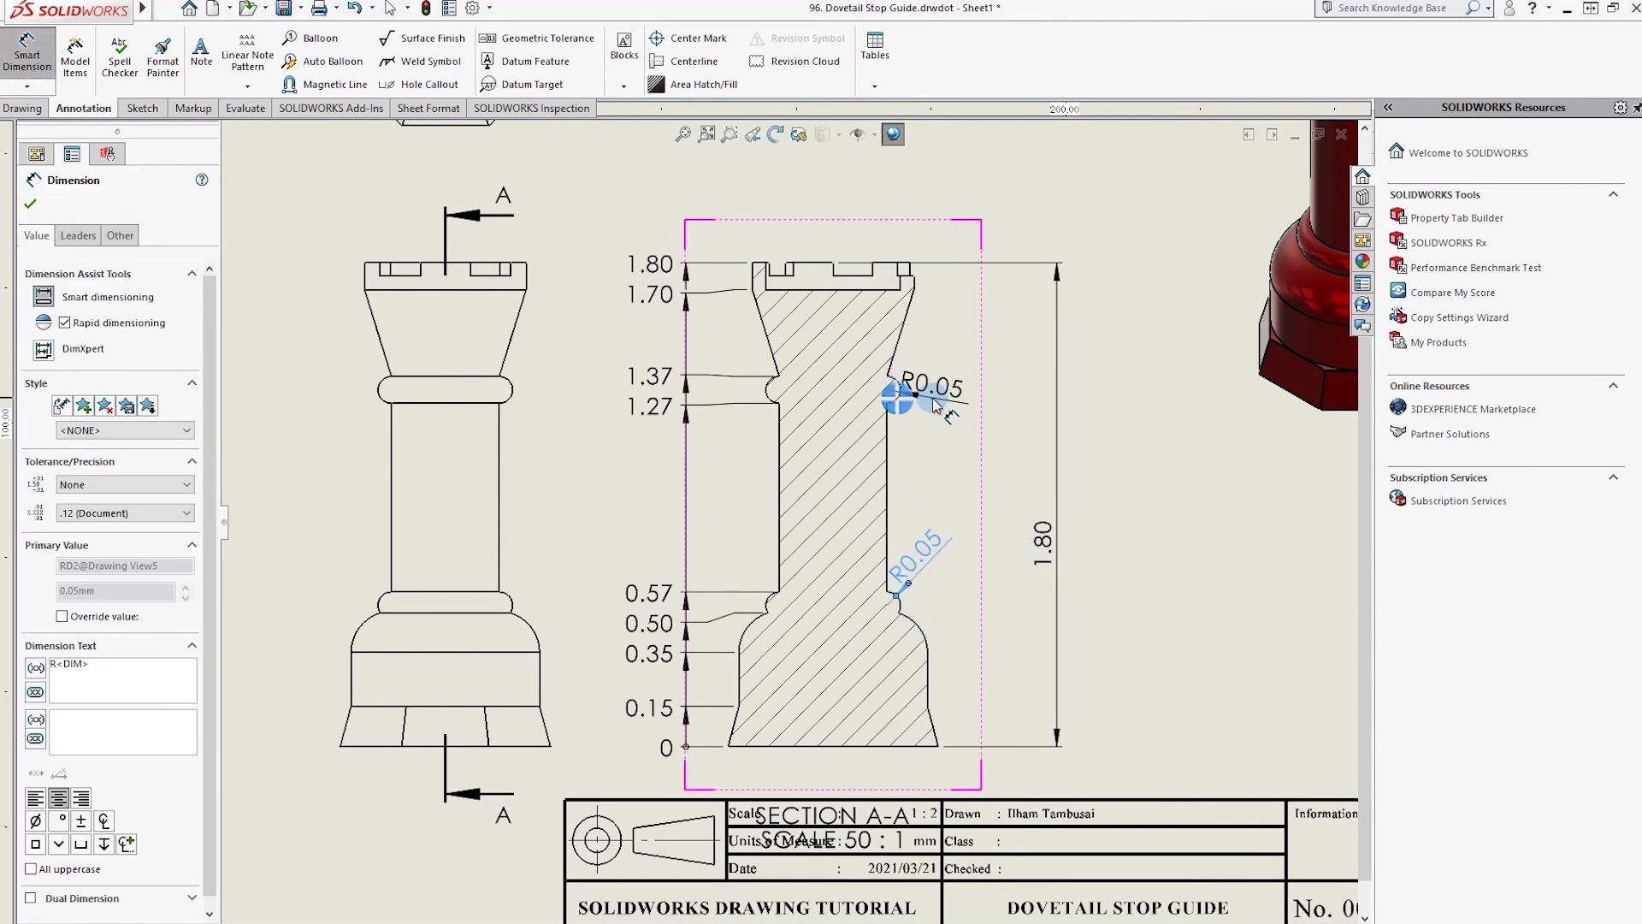
left_click(922, 648)
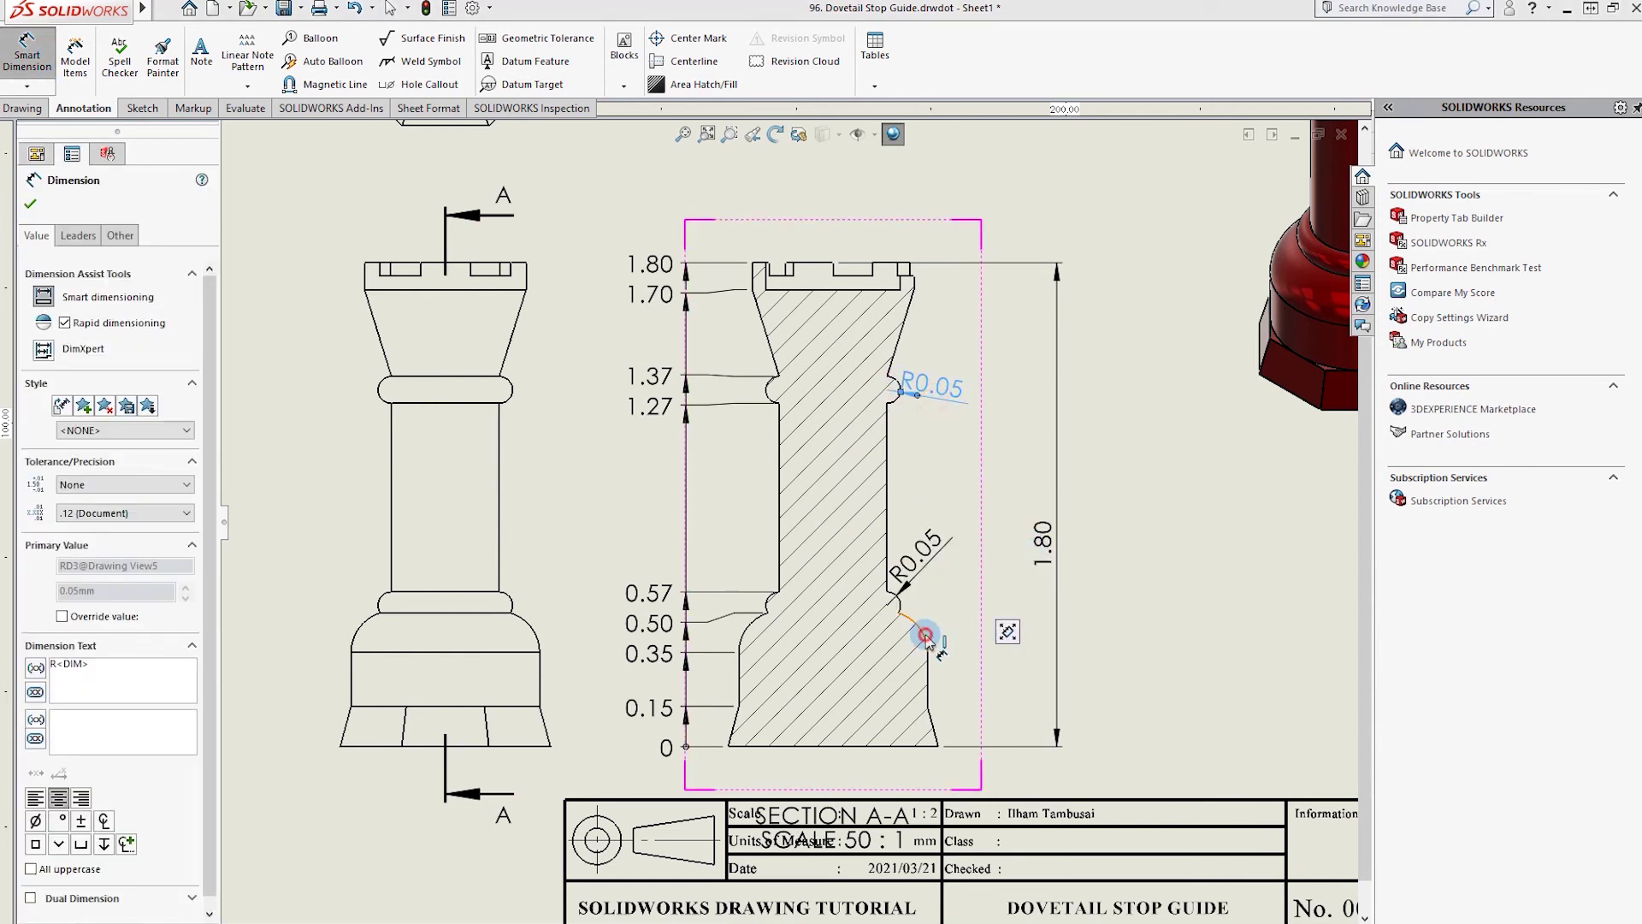
left_click(1017, 676)
key("Escape")
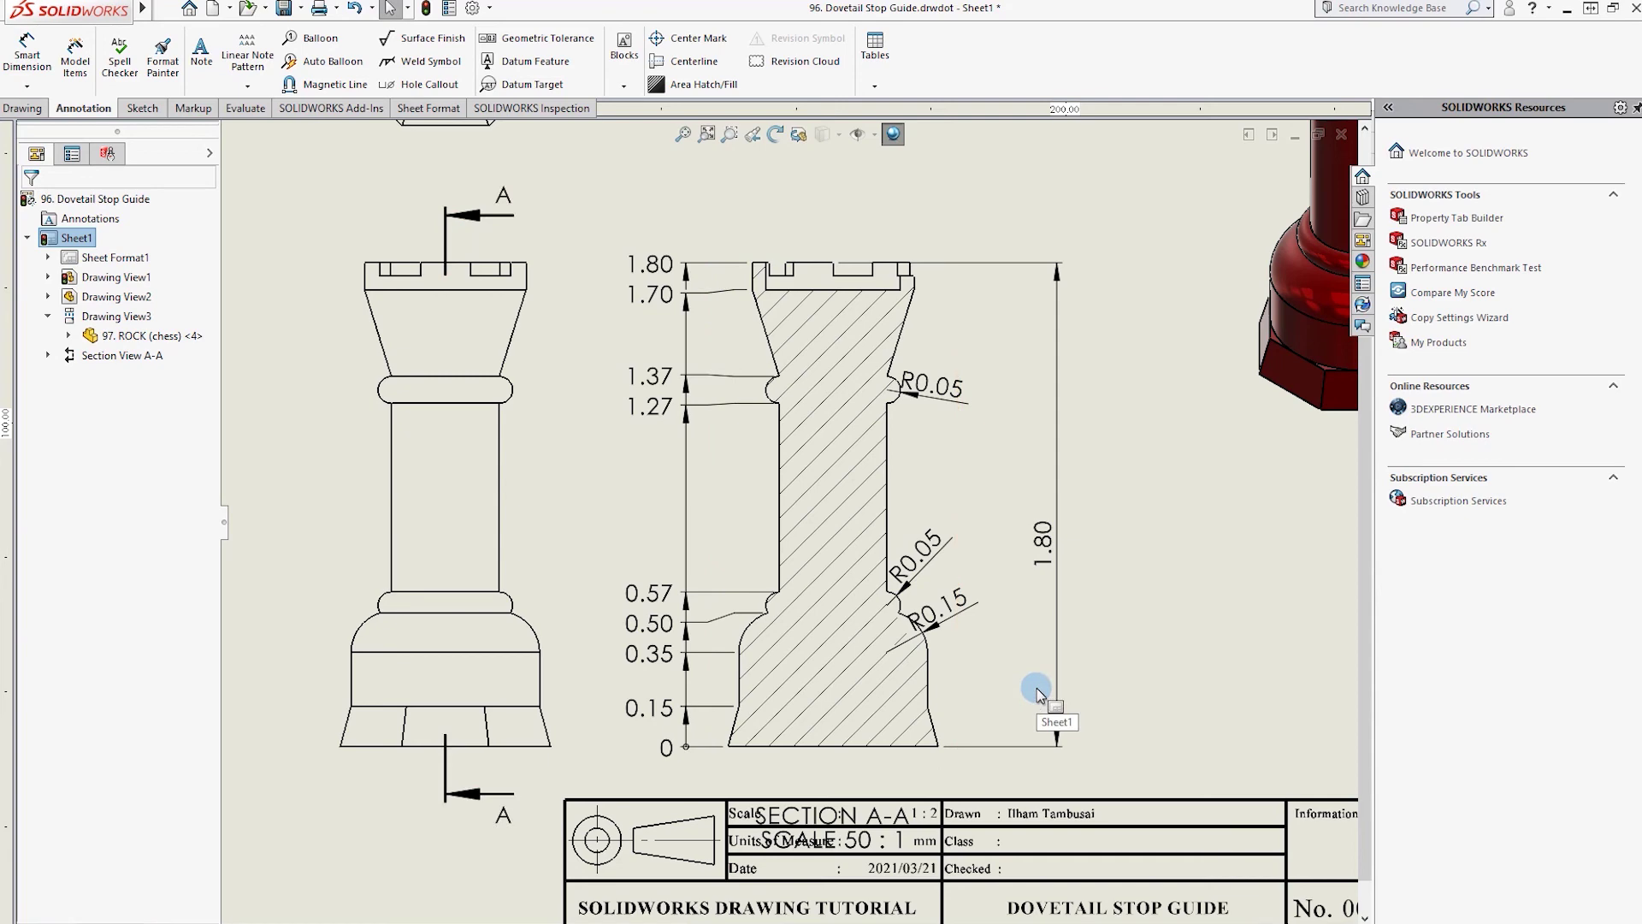
left_click_drag(881, 821, 1158, 678)
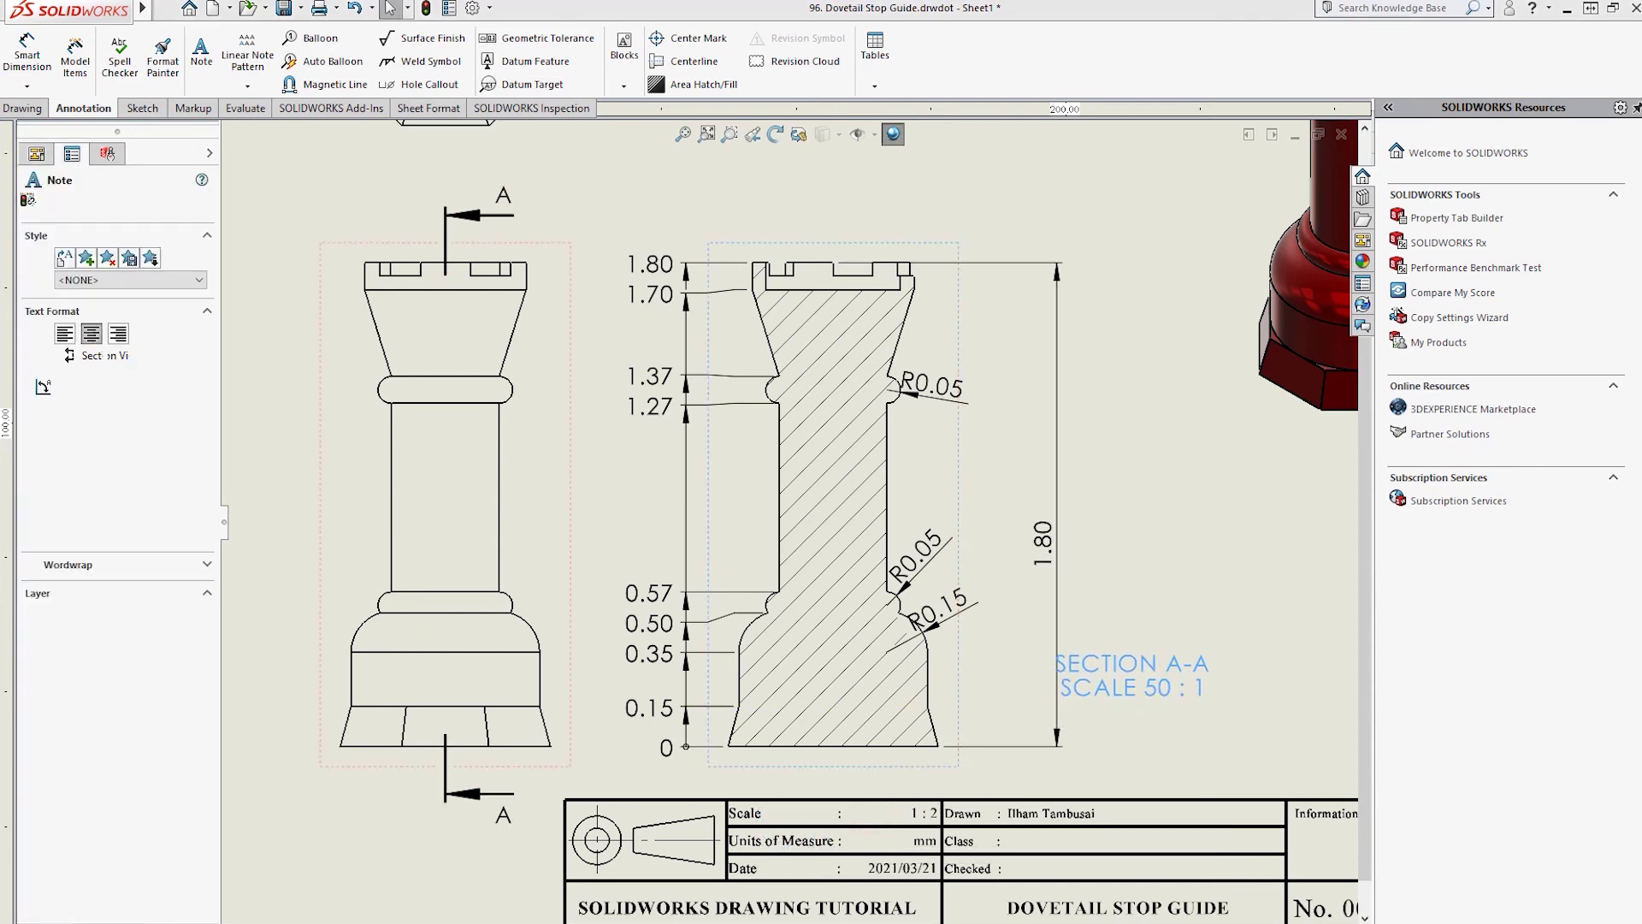
mouse_move(1157, 616)
middle_mouse_down()
mouse_move(1094, 657)
mouse_move(1158, 641)
middle_mouse_up()
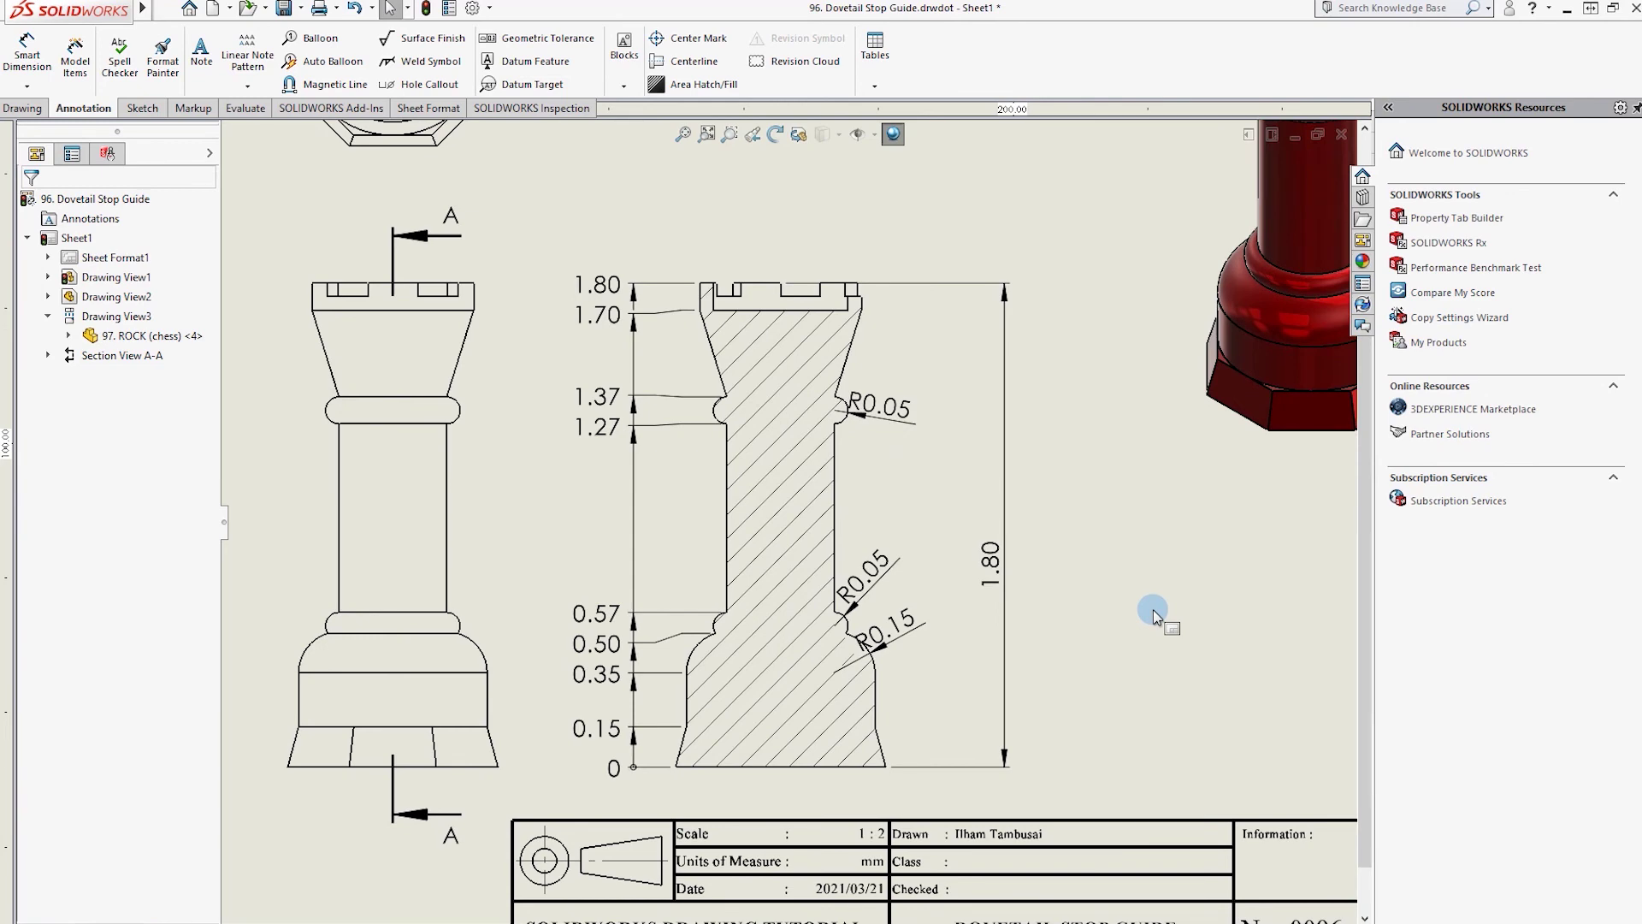
middle_click_drag(1152, 609, 1077, 656)
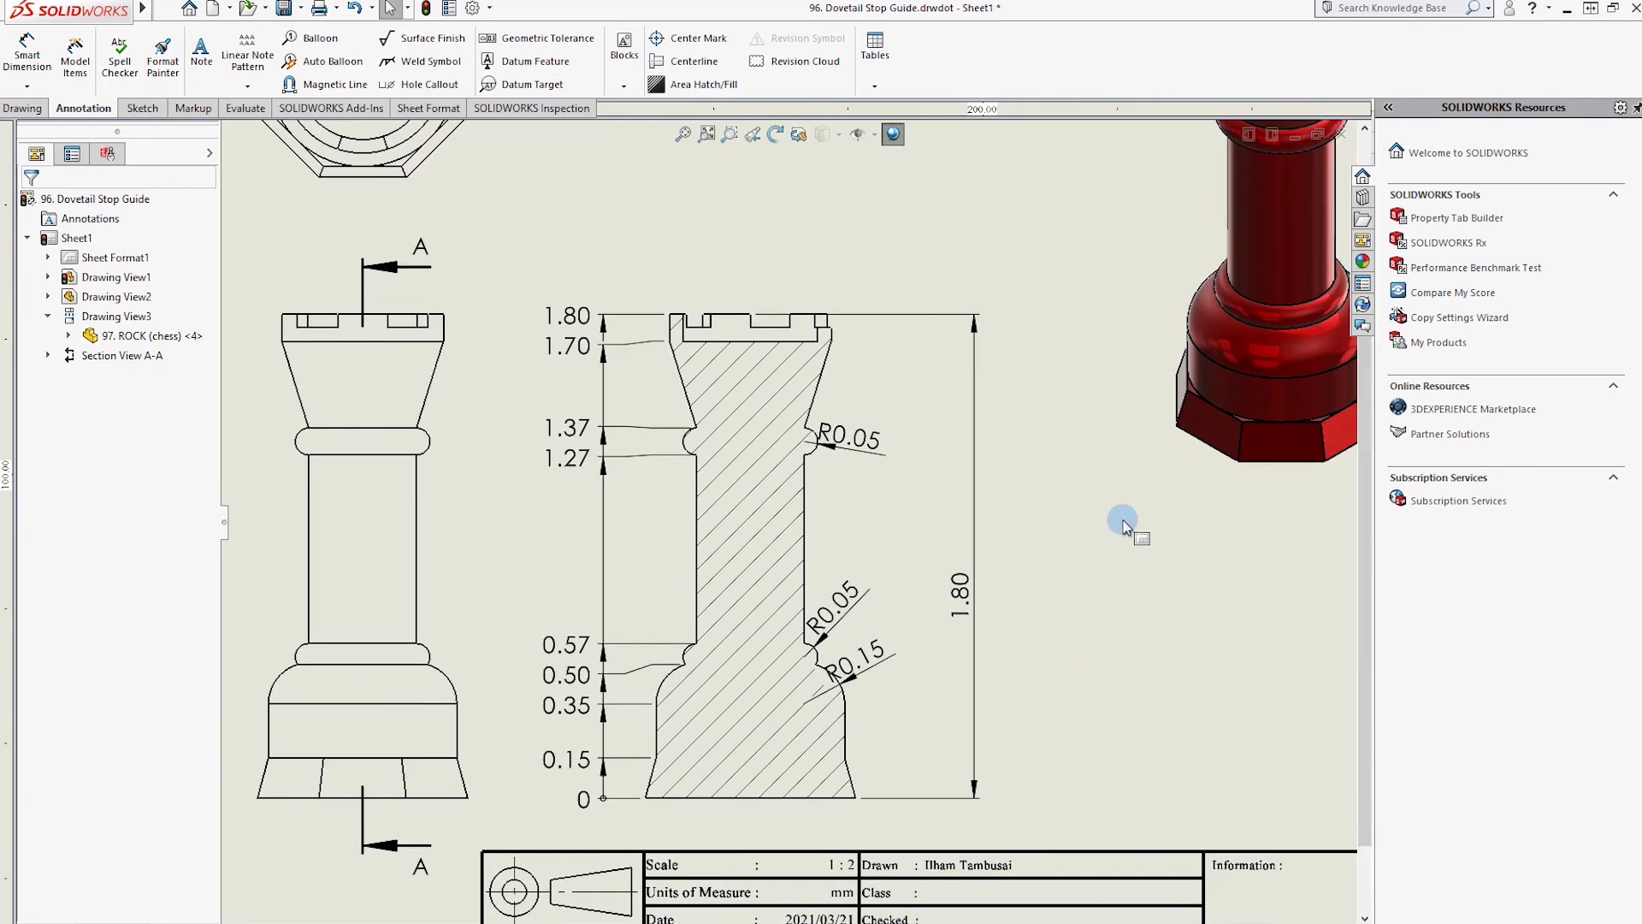
middle_click_drag(787, 411, 864, 681)
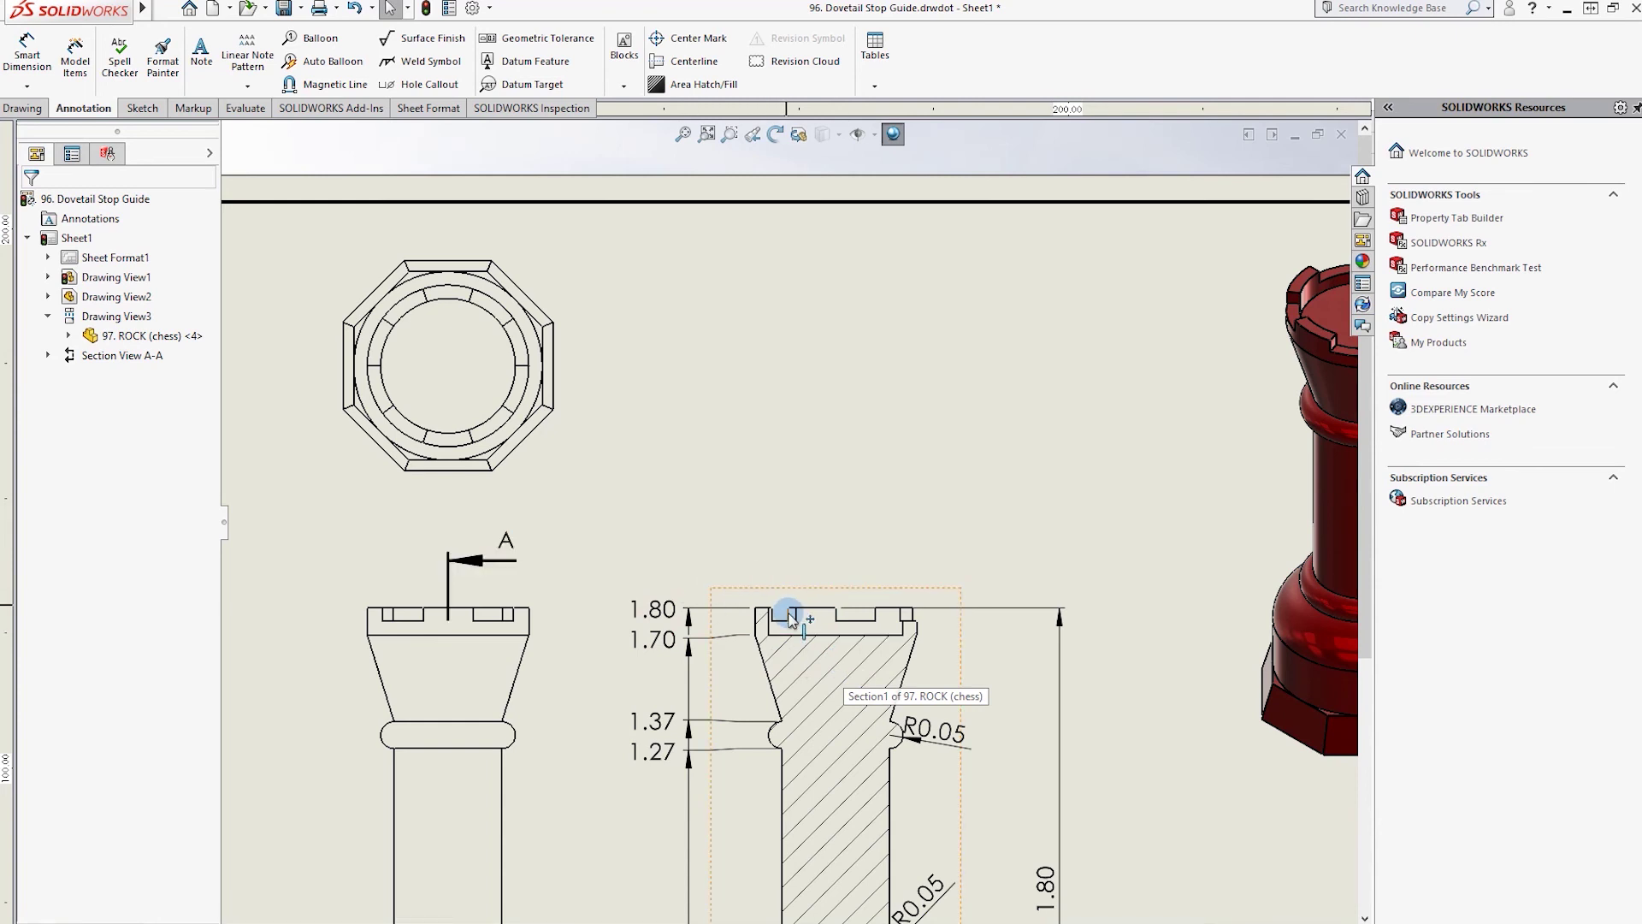
- Dimension the 0.05 width of the notch at the top of the section
scroll(791, 620, "down", 3)
key("d")
left_click(754, 609)
left_click(671, 514)
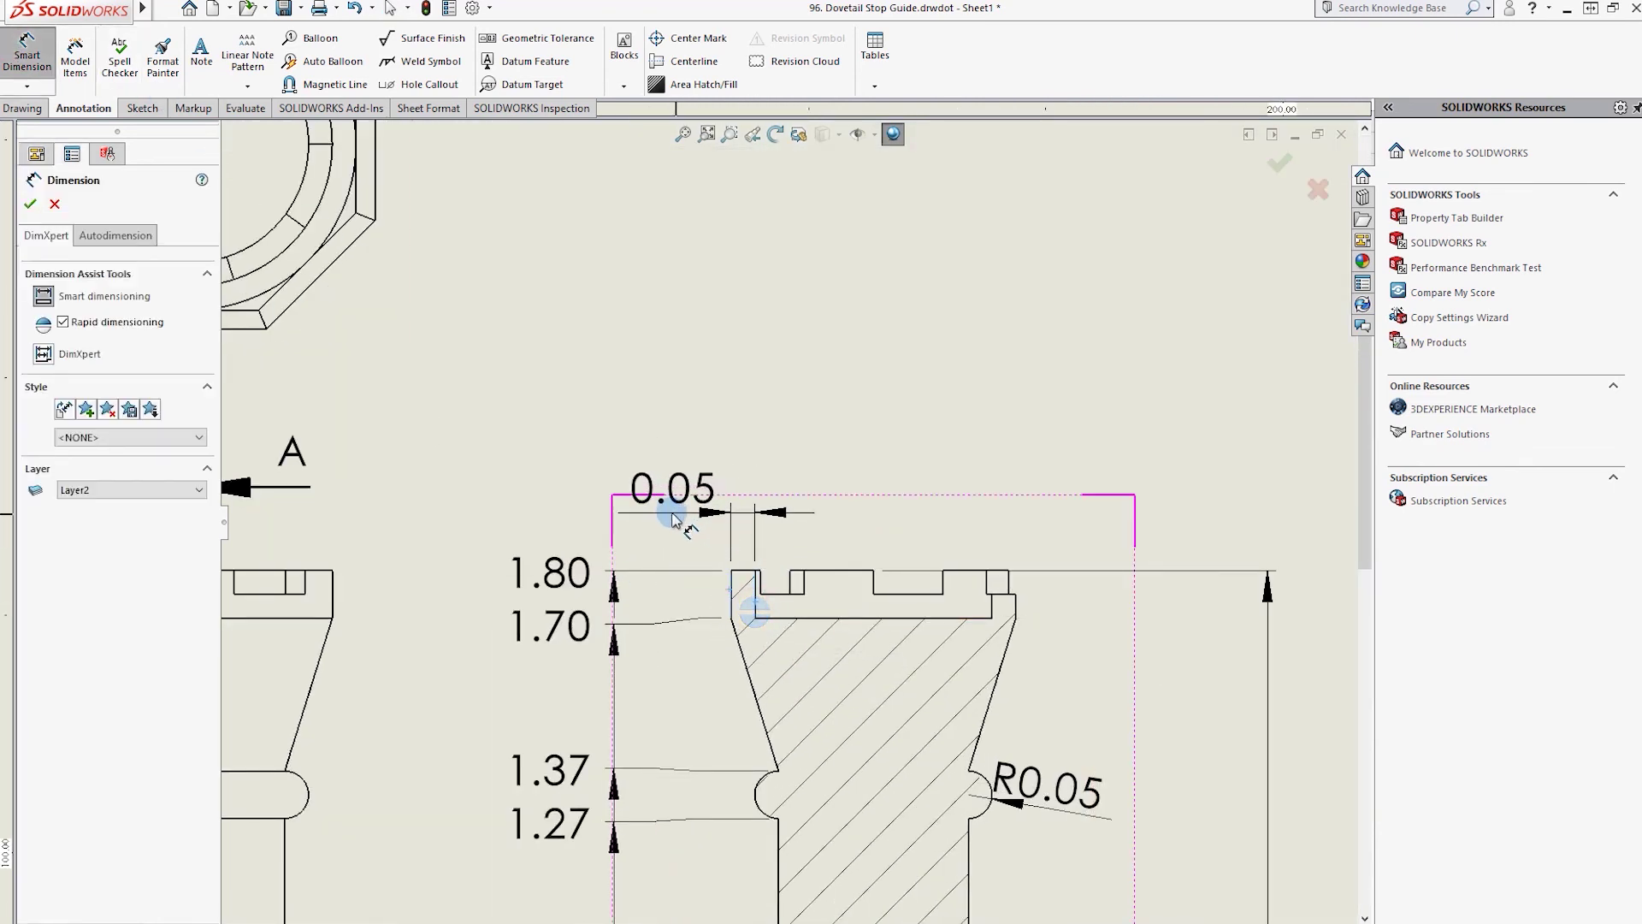
left_click(672, 508)
key("Escape")
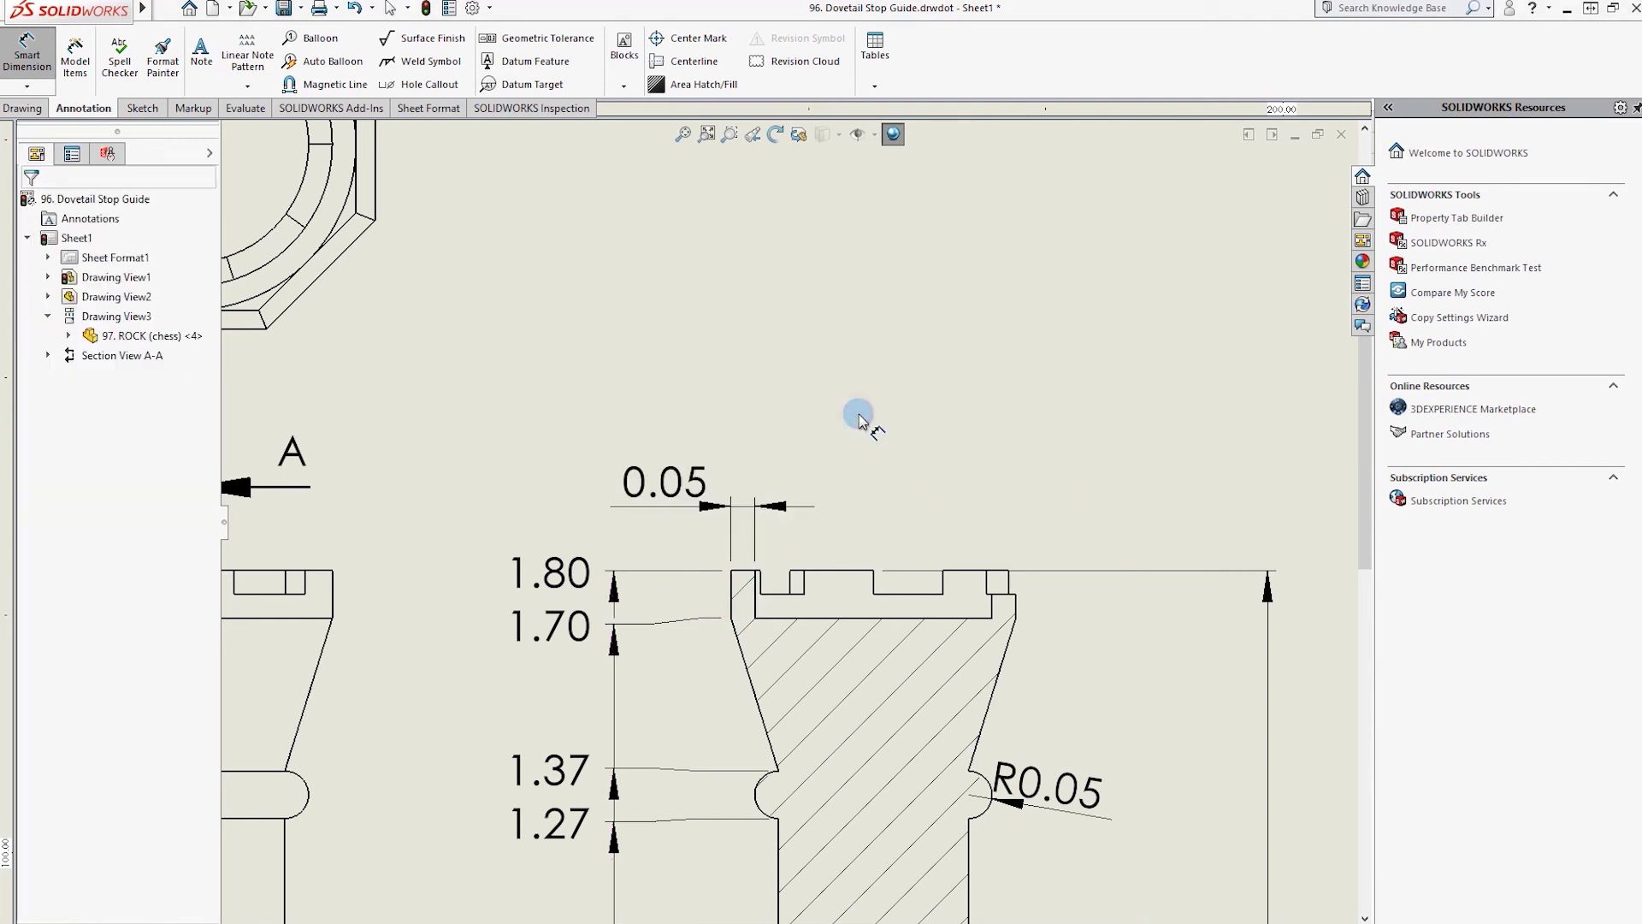
key("Escape")
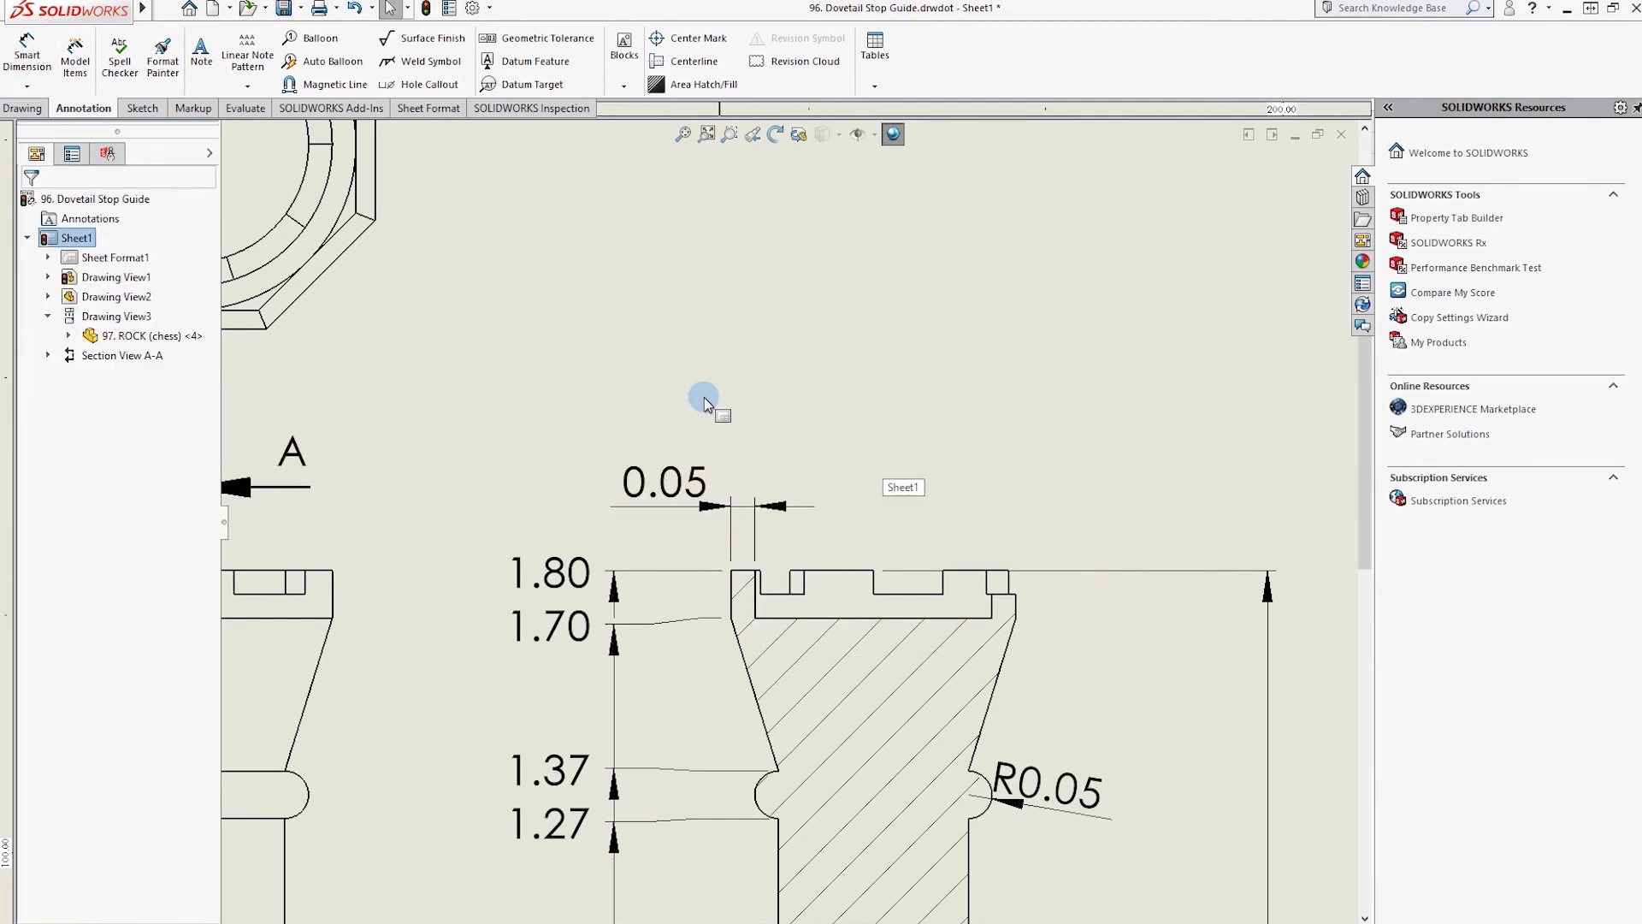
- Add the Ø0.50 diameter across the rook's top and lower it toward the rook
left_click(27, 51)
left_click(865, 618)
left_click(865, 366)
mouse_move(693, 491)
left_mouse_down()
mouse_move(723, 419)
mouse_move(684, 361)
left_mouse_up()
left_click(834, 422)
left_click_drag(889, 342, 975, 440)
- Reposition the 0.05 dimension just below the Ø0.50 diameter
left_click(1154, 496)
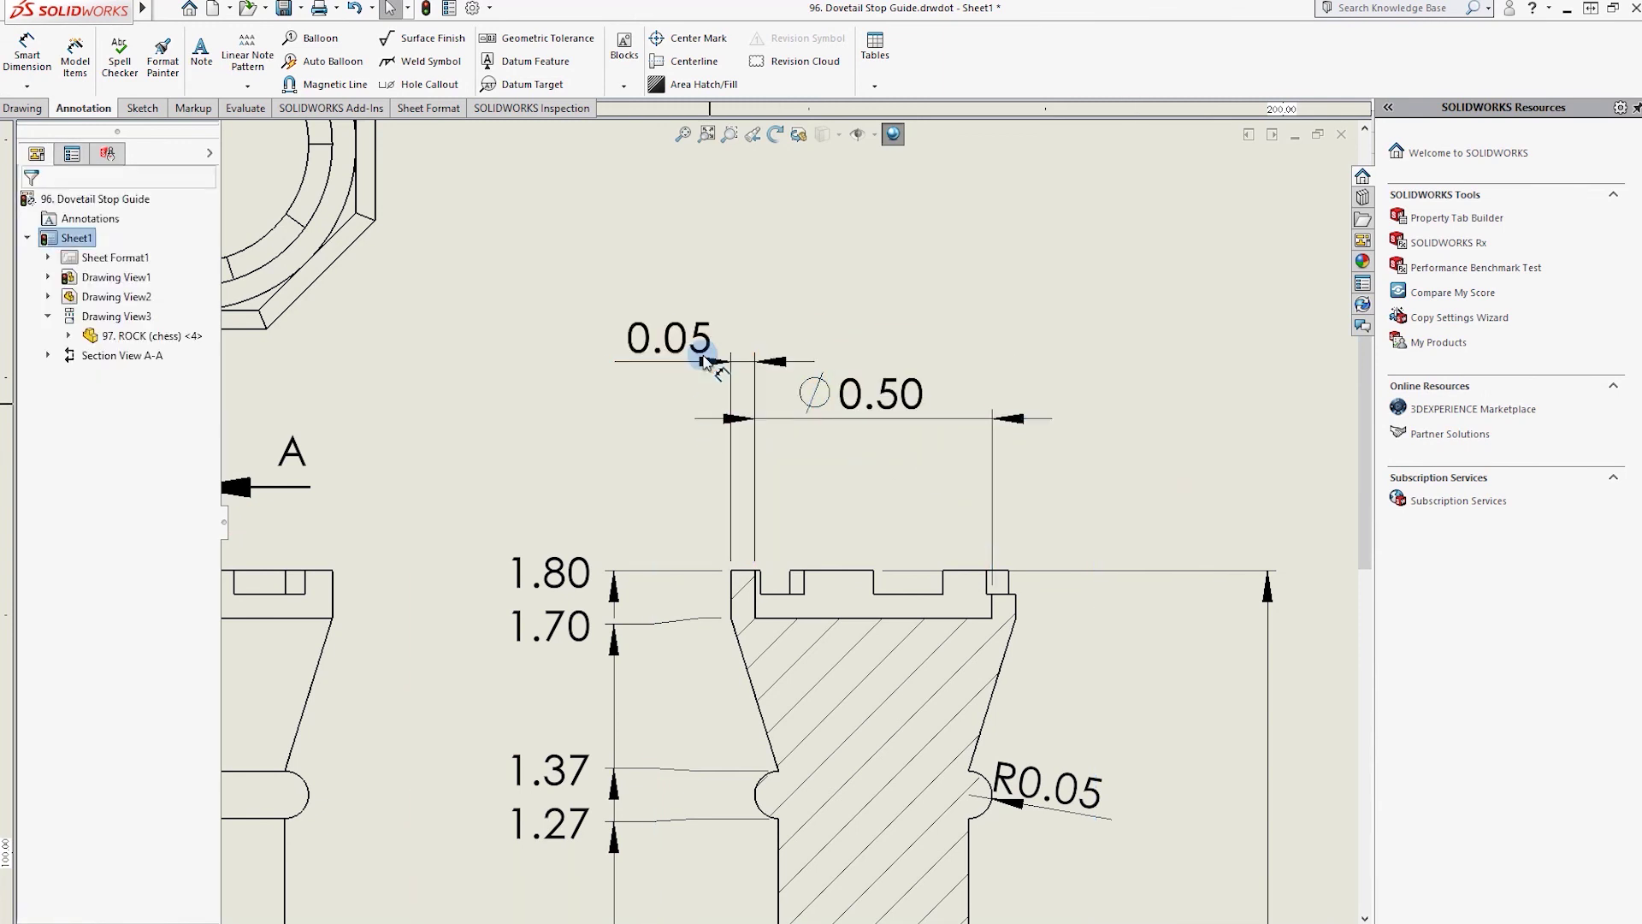
left_click_drag(710, 412, 716, 554)
left_click(1267, 484)
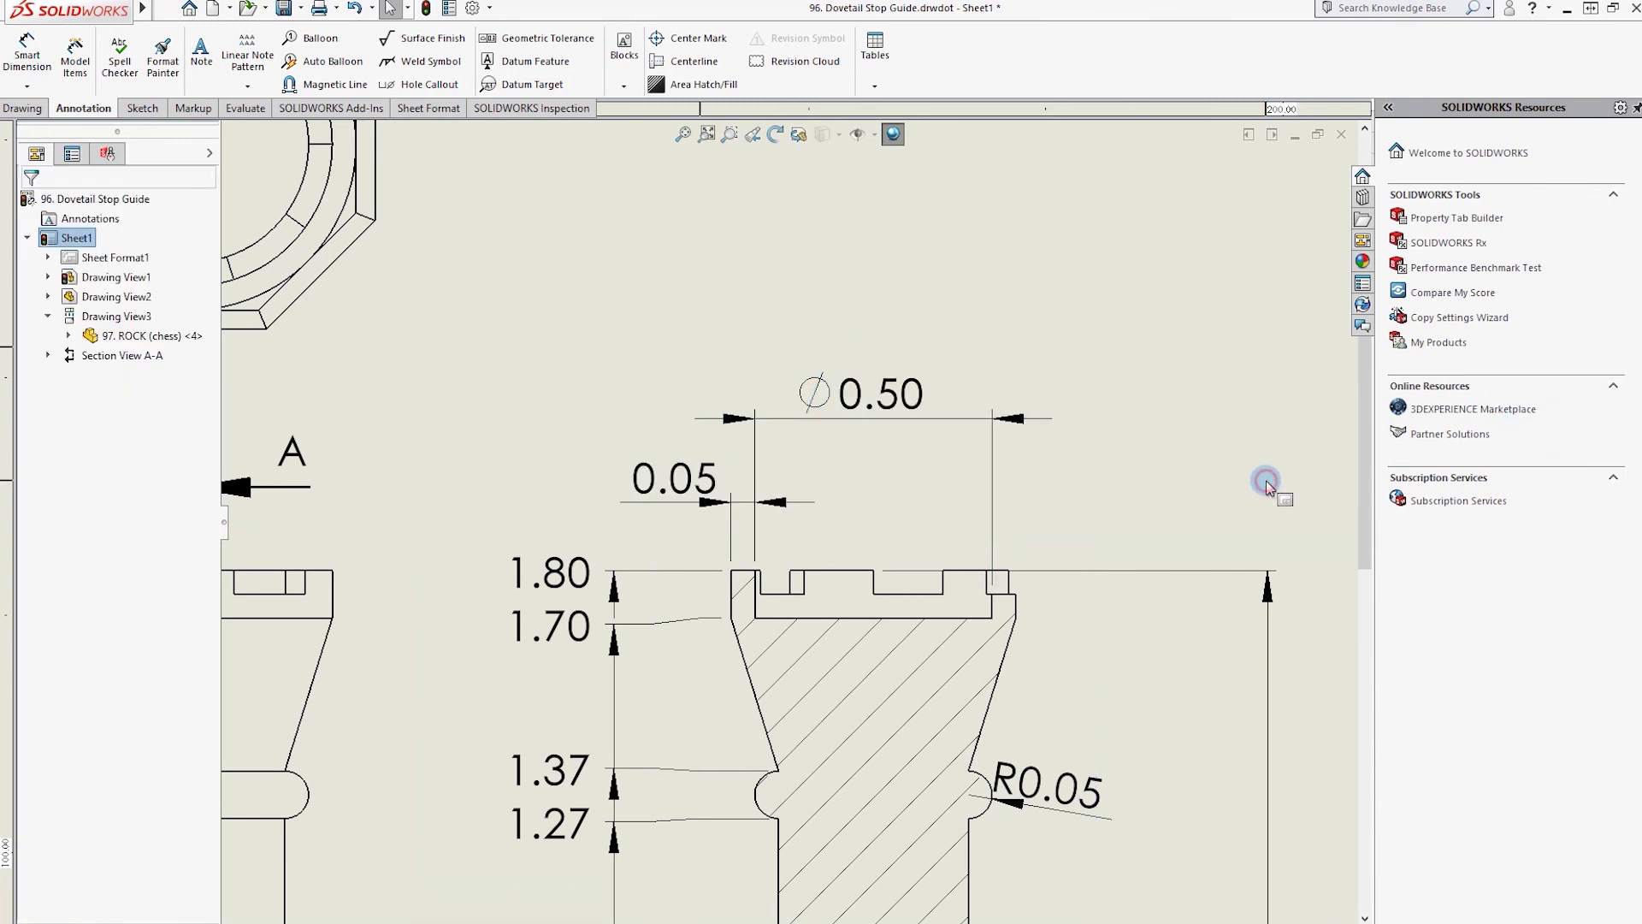
scroll(855, 659, "up", 1)
scroll(931, 670, "up", 3)
scroll(905, 539, "up", 1)
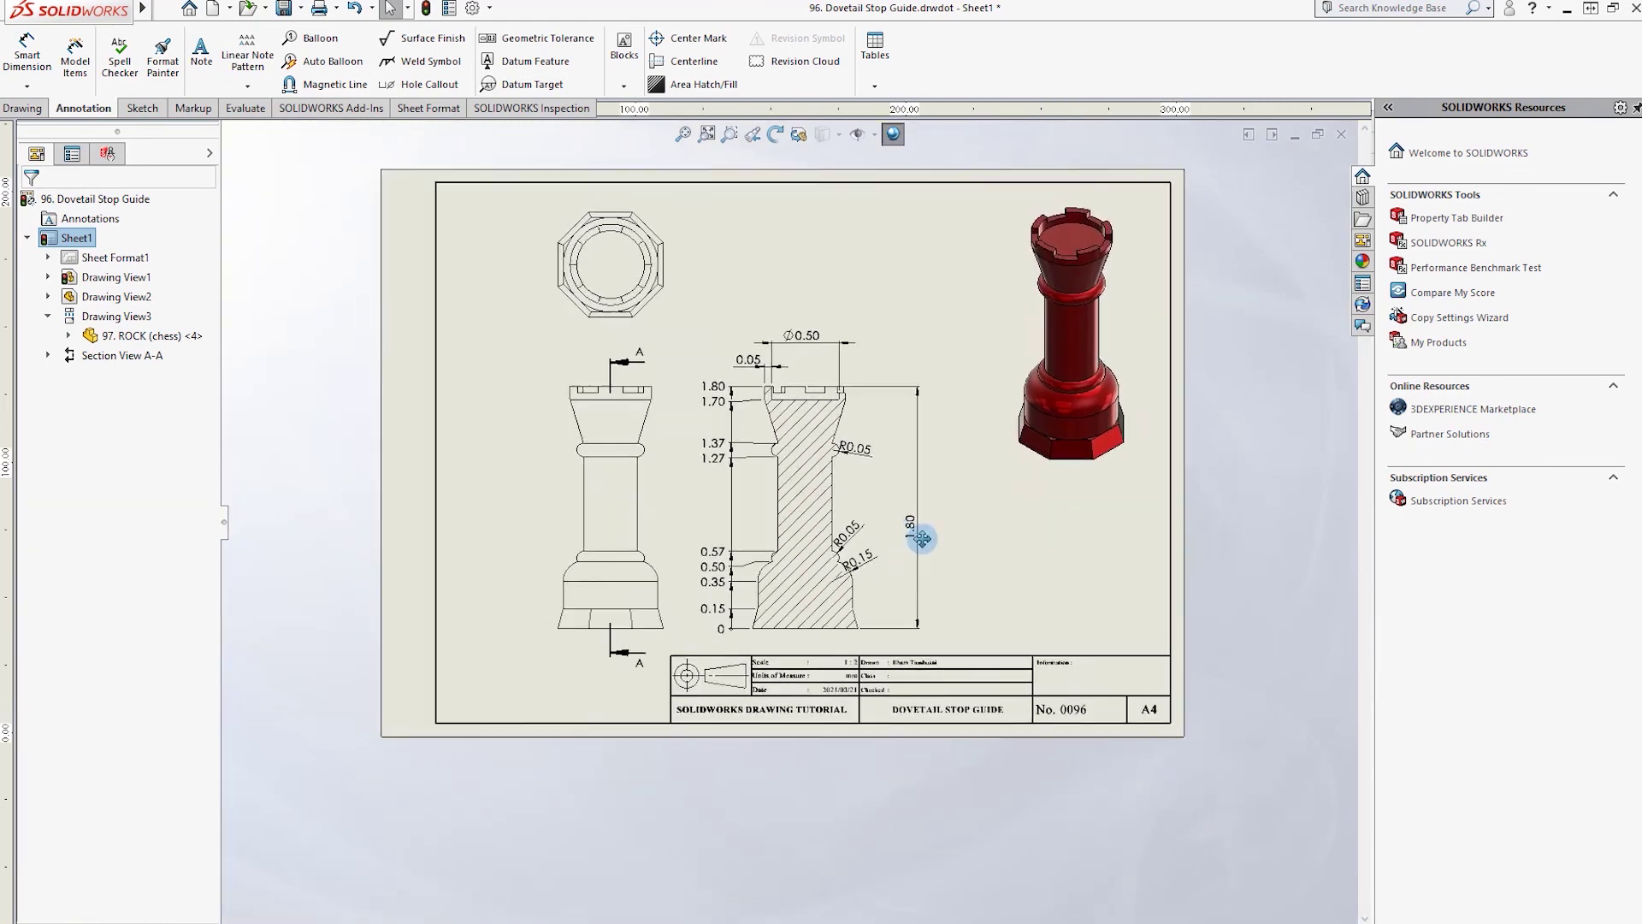
scroll(892, 629, "down", 3)
scroll(892, 628, "up", 2)
- Remove the unwanted 0.16 dimension placed on the base chamfer
left_click(821, 598)
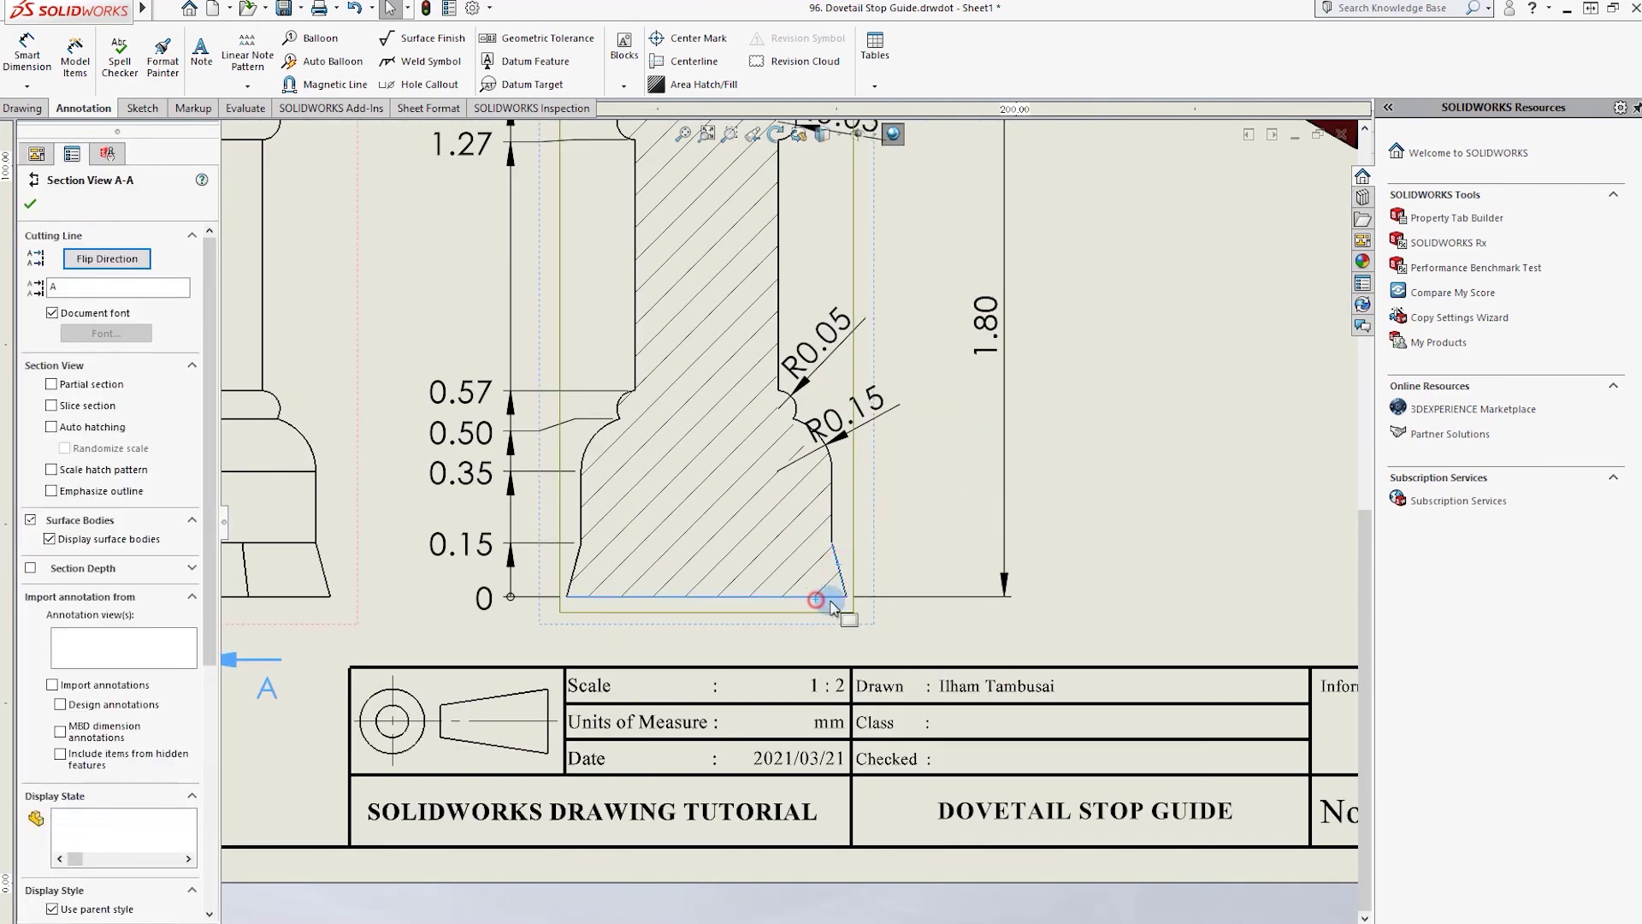
key("d")
left_click(825, 560)
left_click(804, 599)
key("Escape")
left_click_drag(808, 564, 849, 590)
key("Delete")
- Add a 75° angle between the base chamfer edge and the bottom edge
left_click(27, 51)
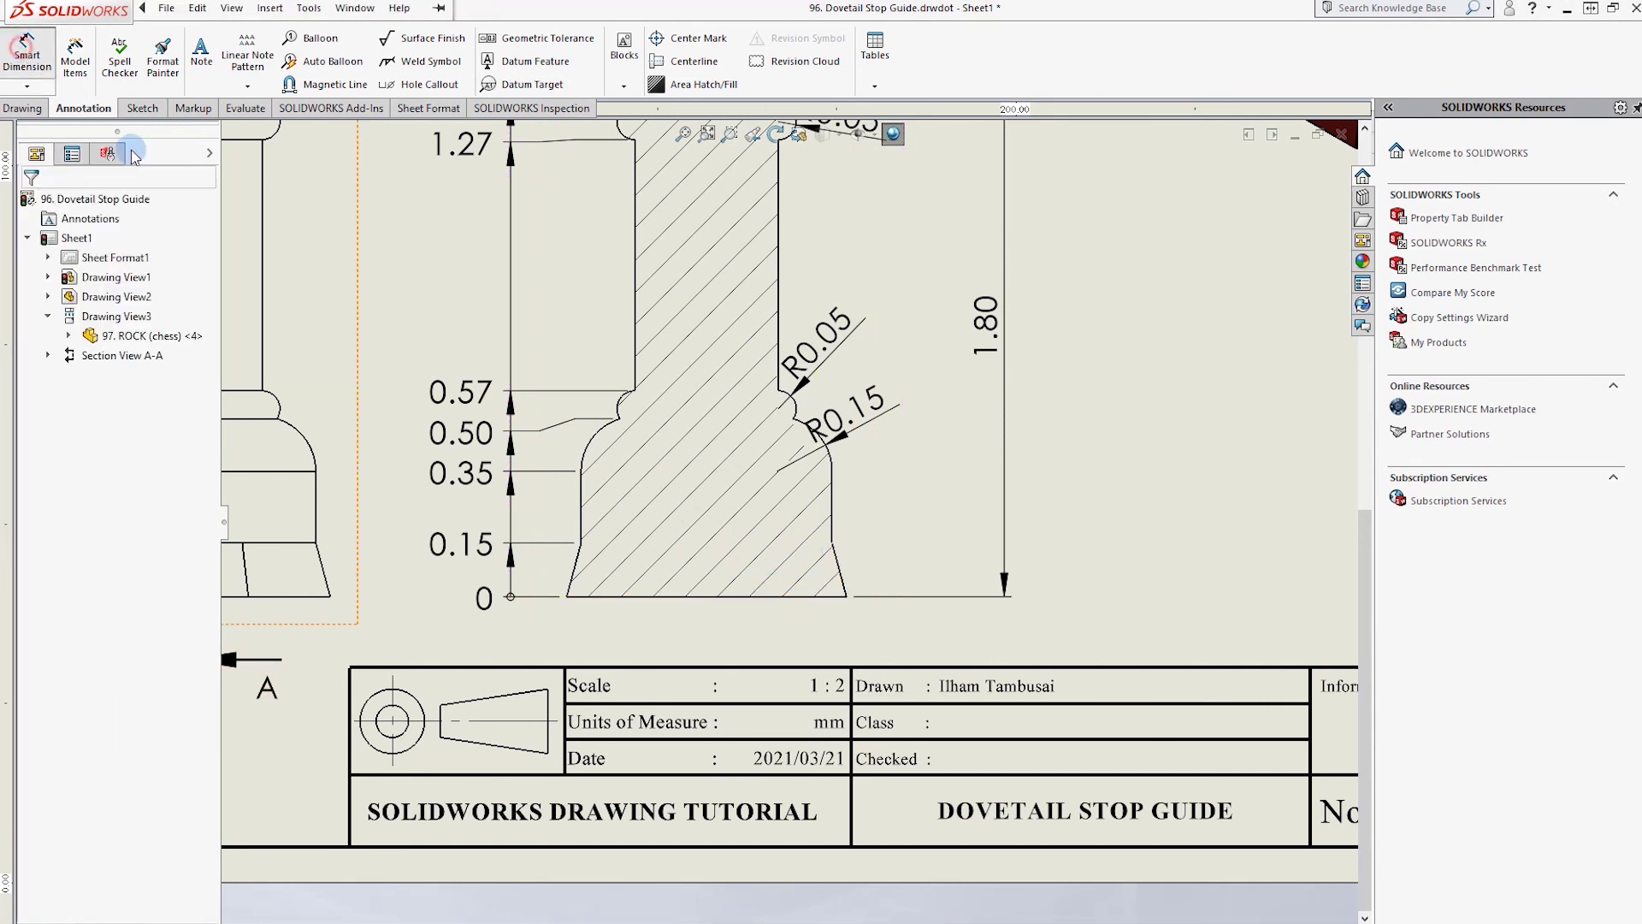
left_click(835, 561)
left_click(804, 596)
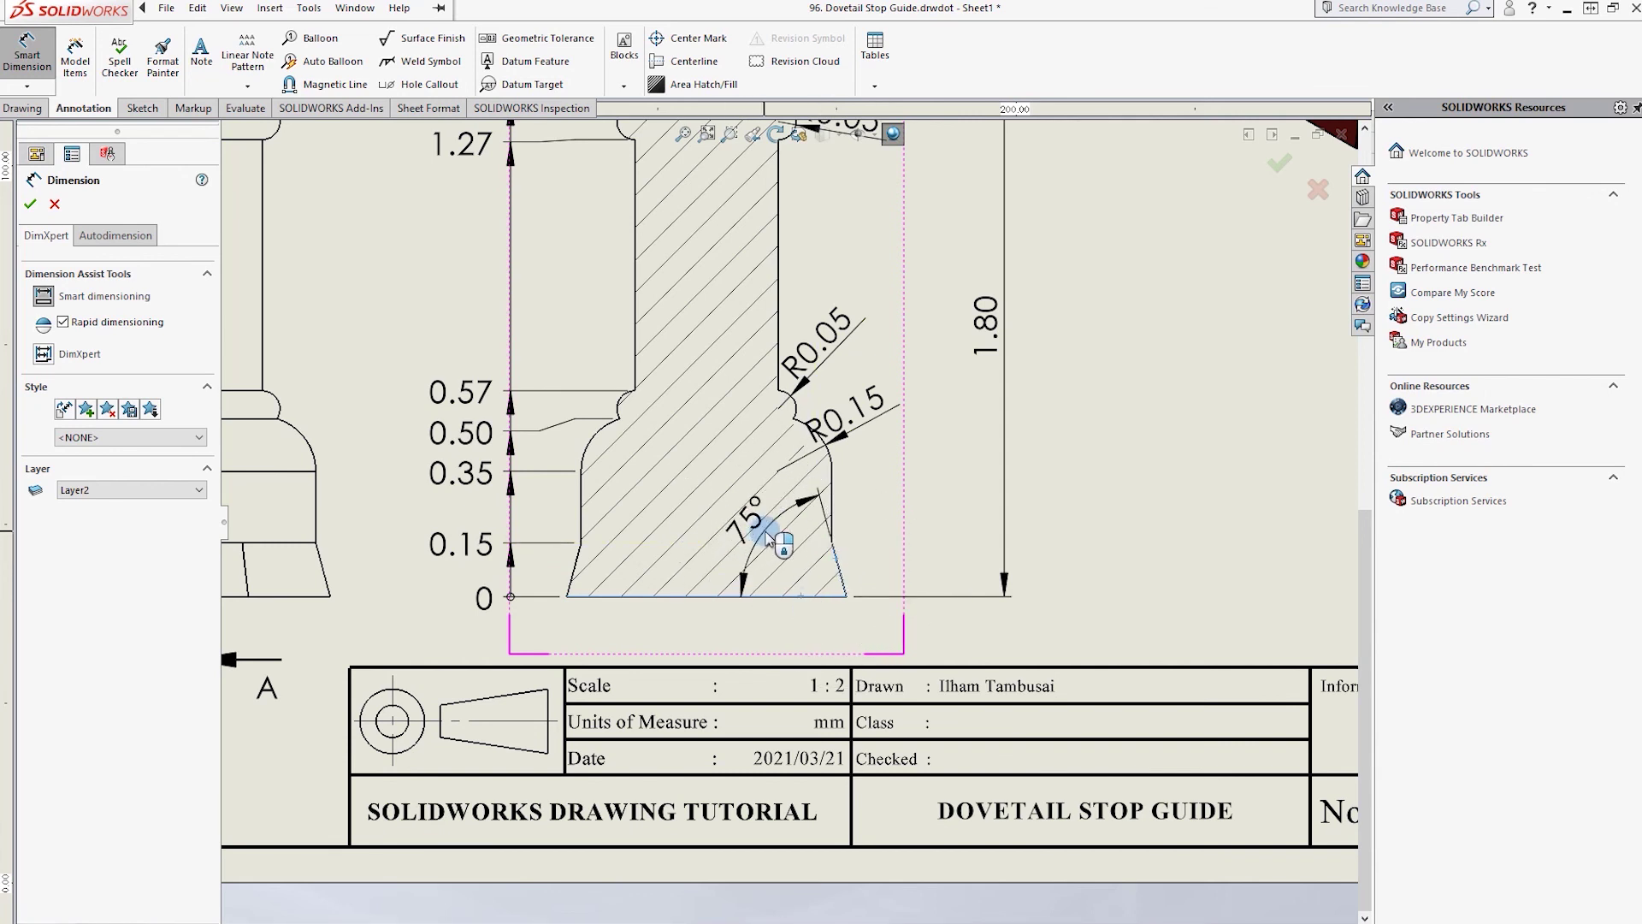
left_click(767, 537)
key("Escape")
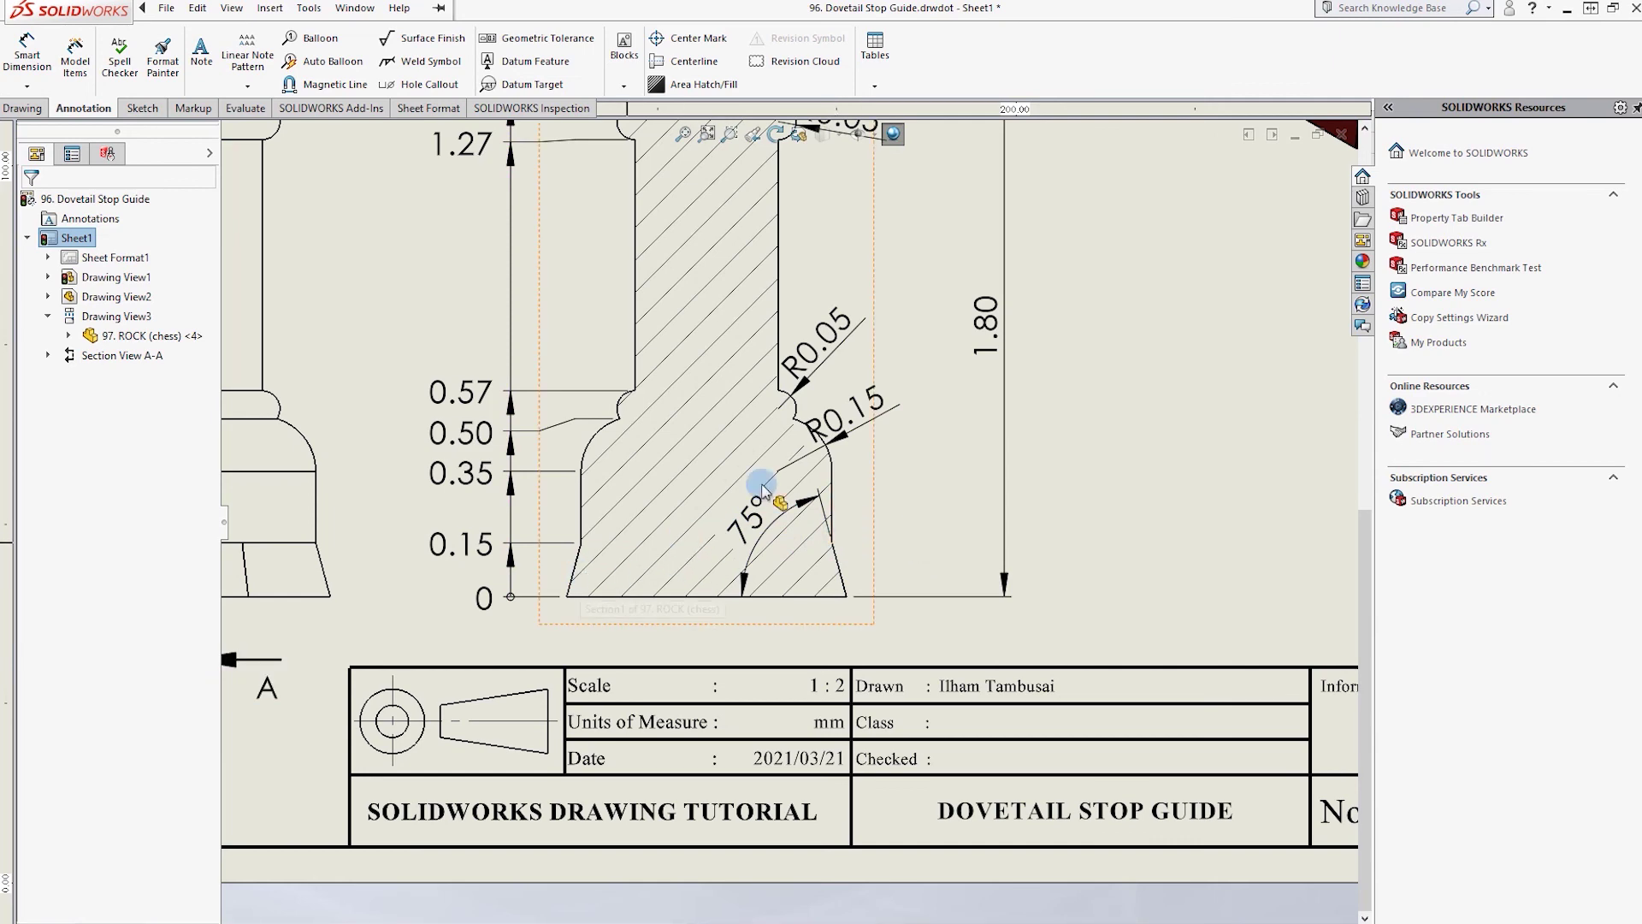
scroll(590, 481, "up", 3)
scroll(652, 356, "up", 2)
scroll(650, 342, "down", 3)
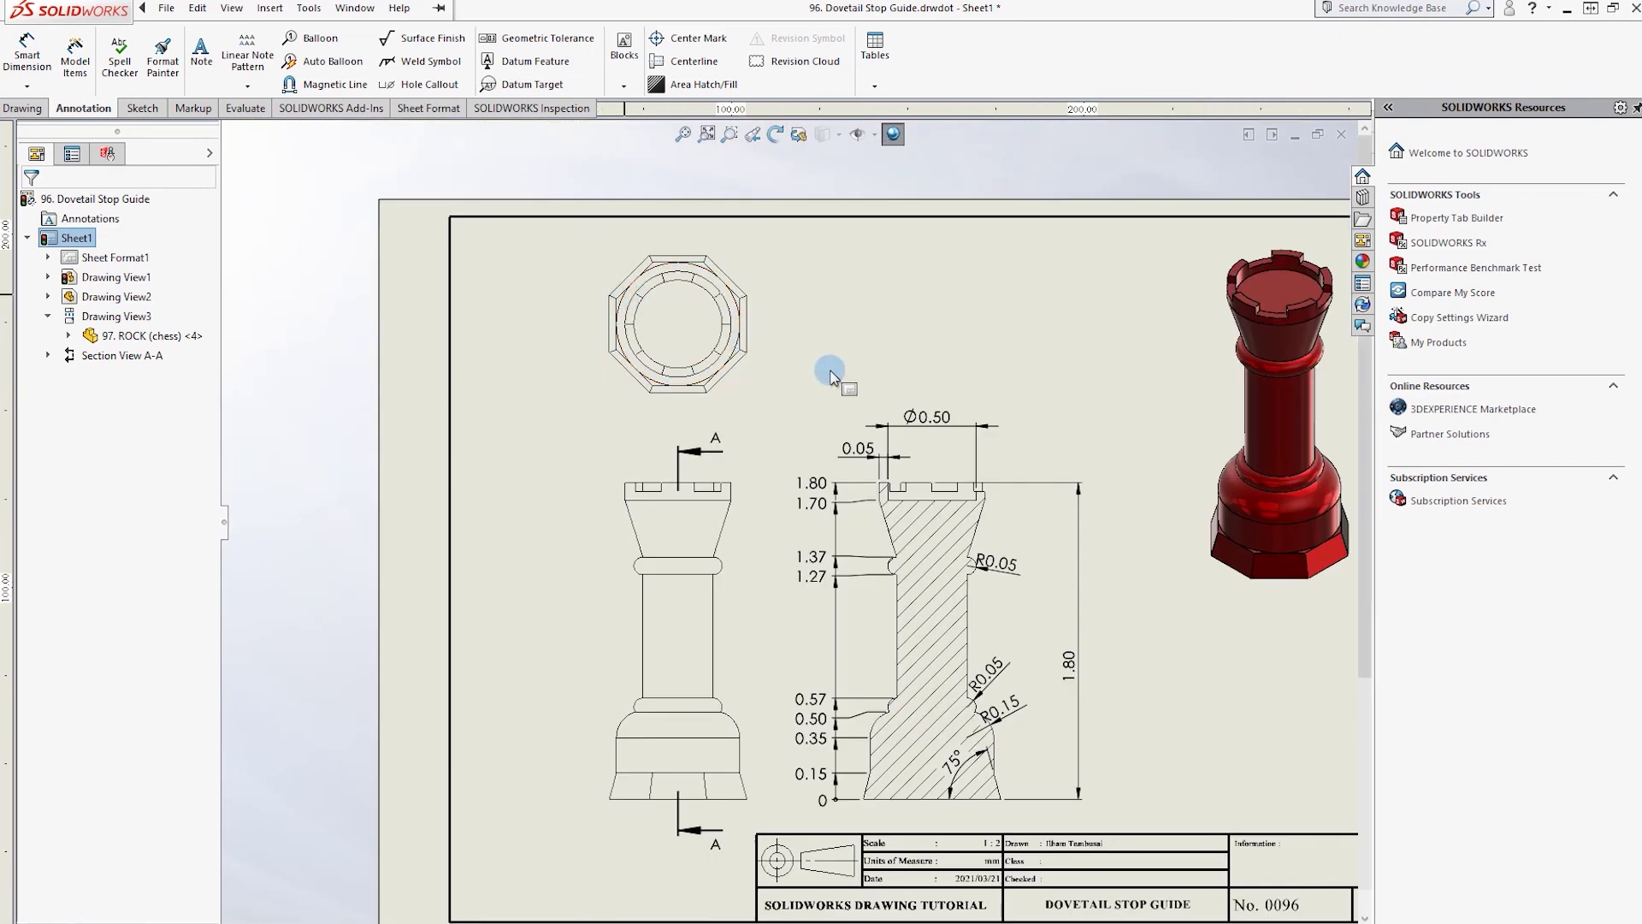
right_click(111, 295)
- Hide the drawing views and set the title block scale to 50 : 1
left_click(146, 316)
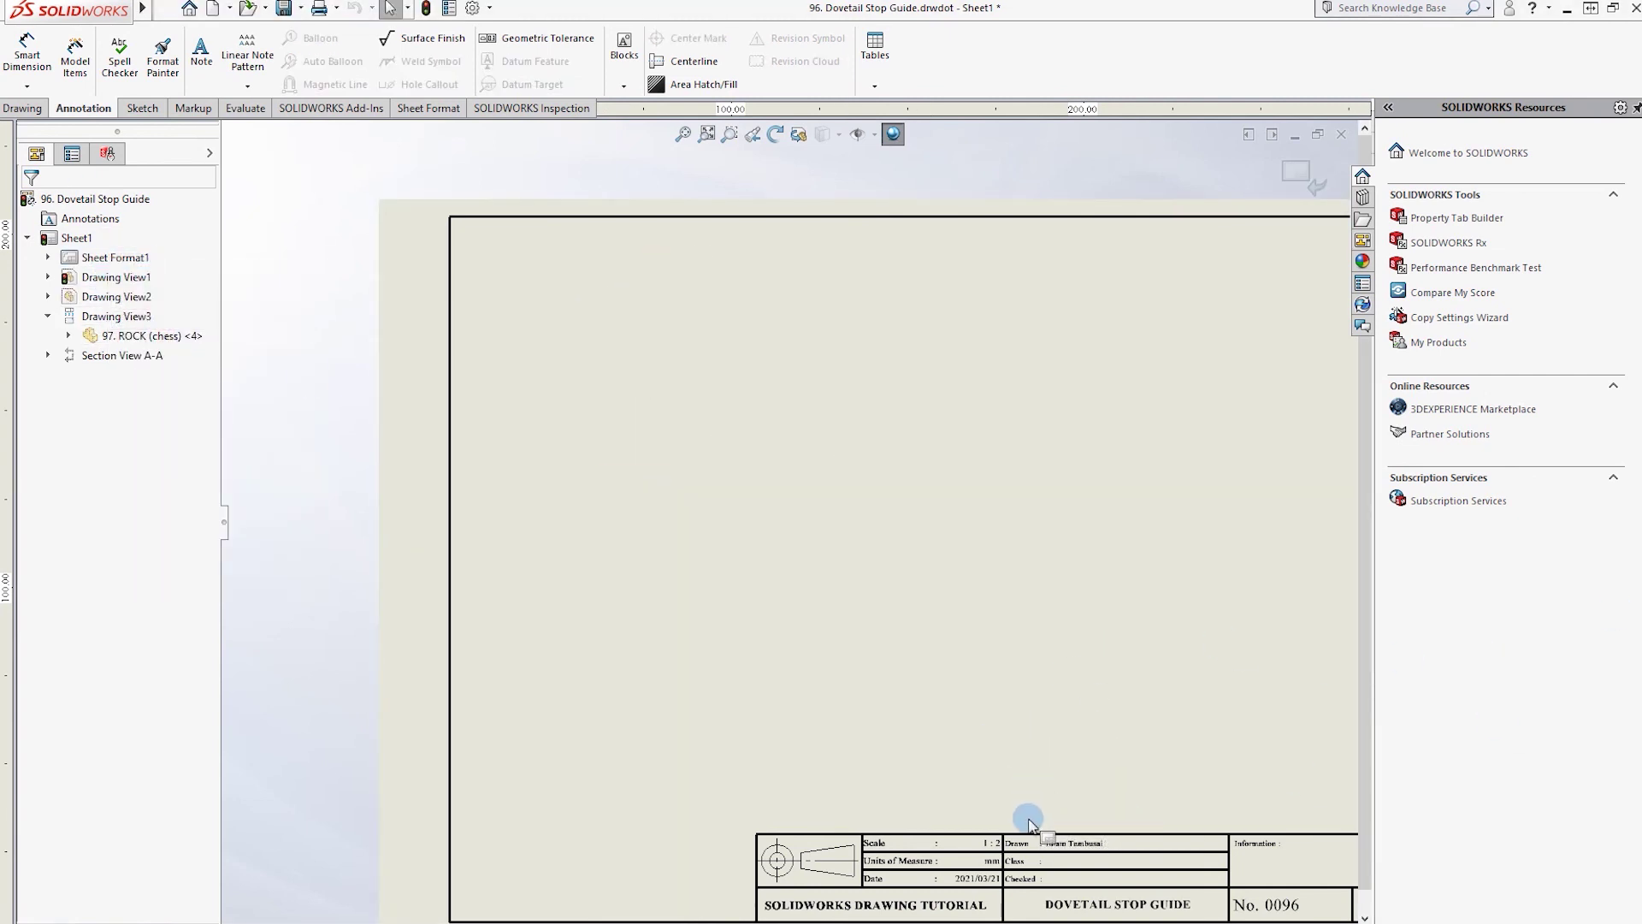
scroll(1026, 814, "down", 2)
scroll(821, 707, "down", 1)
double_click(851, 569)
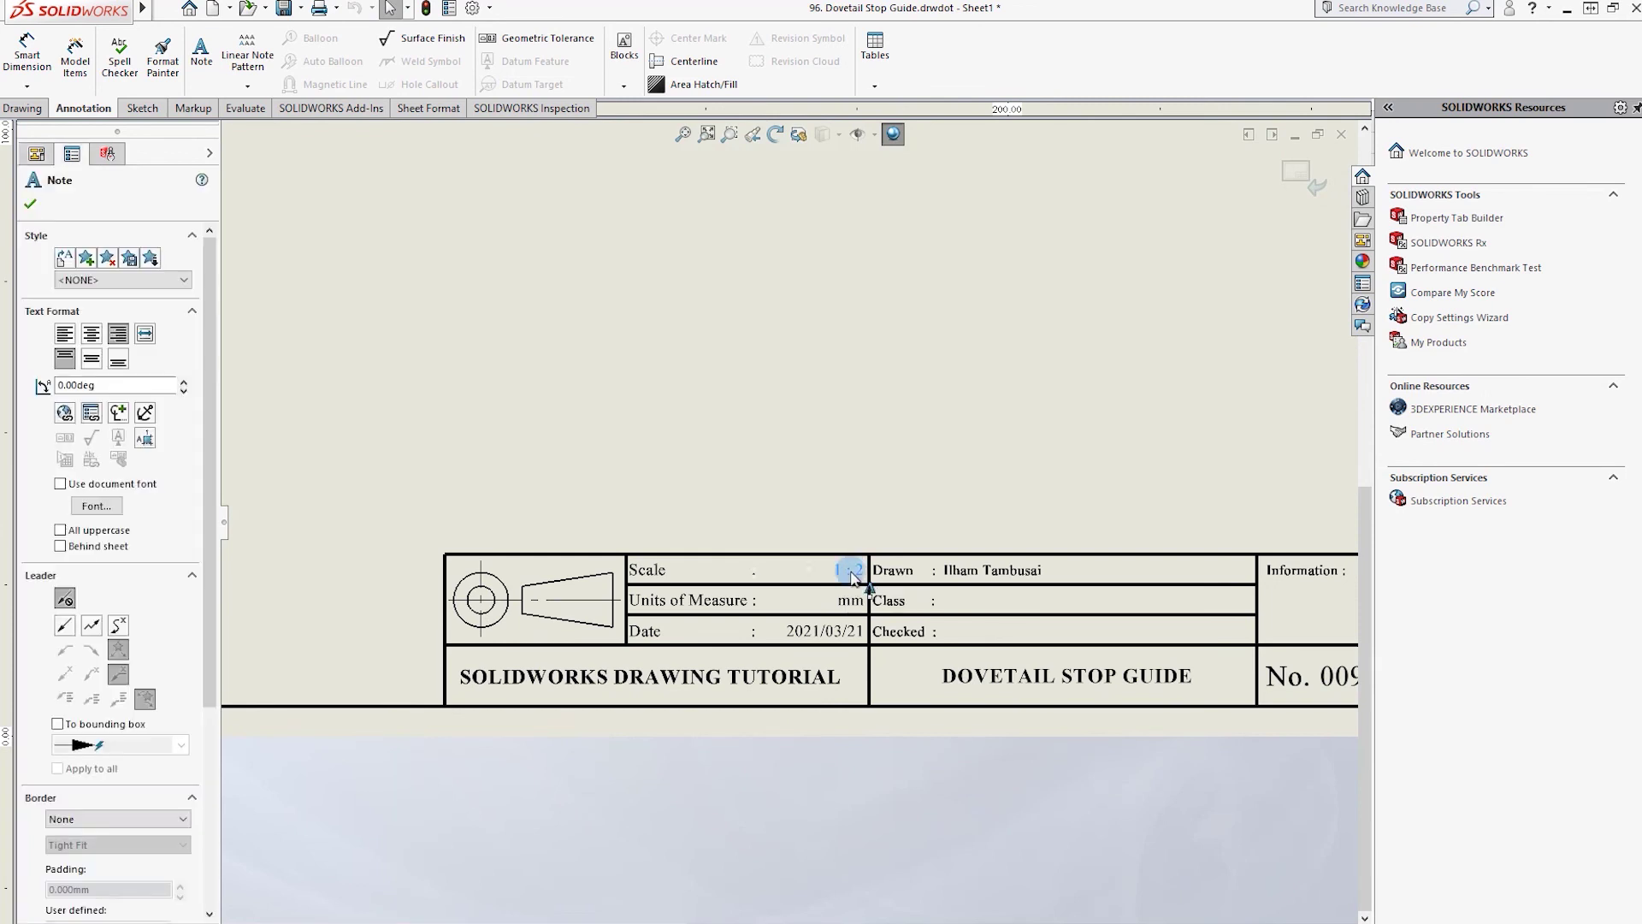
type("50 : 1")
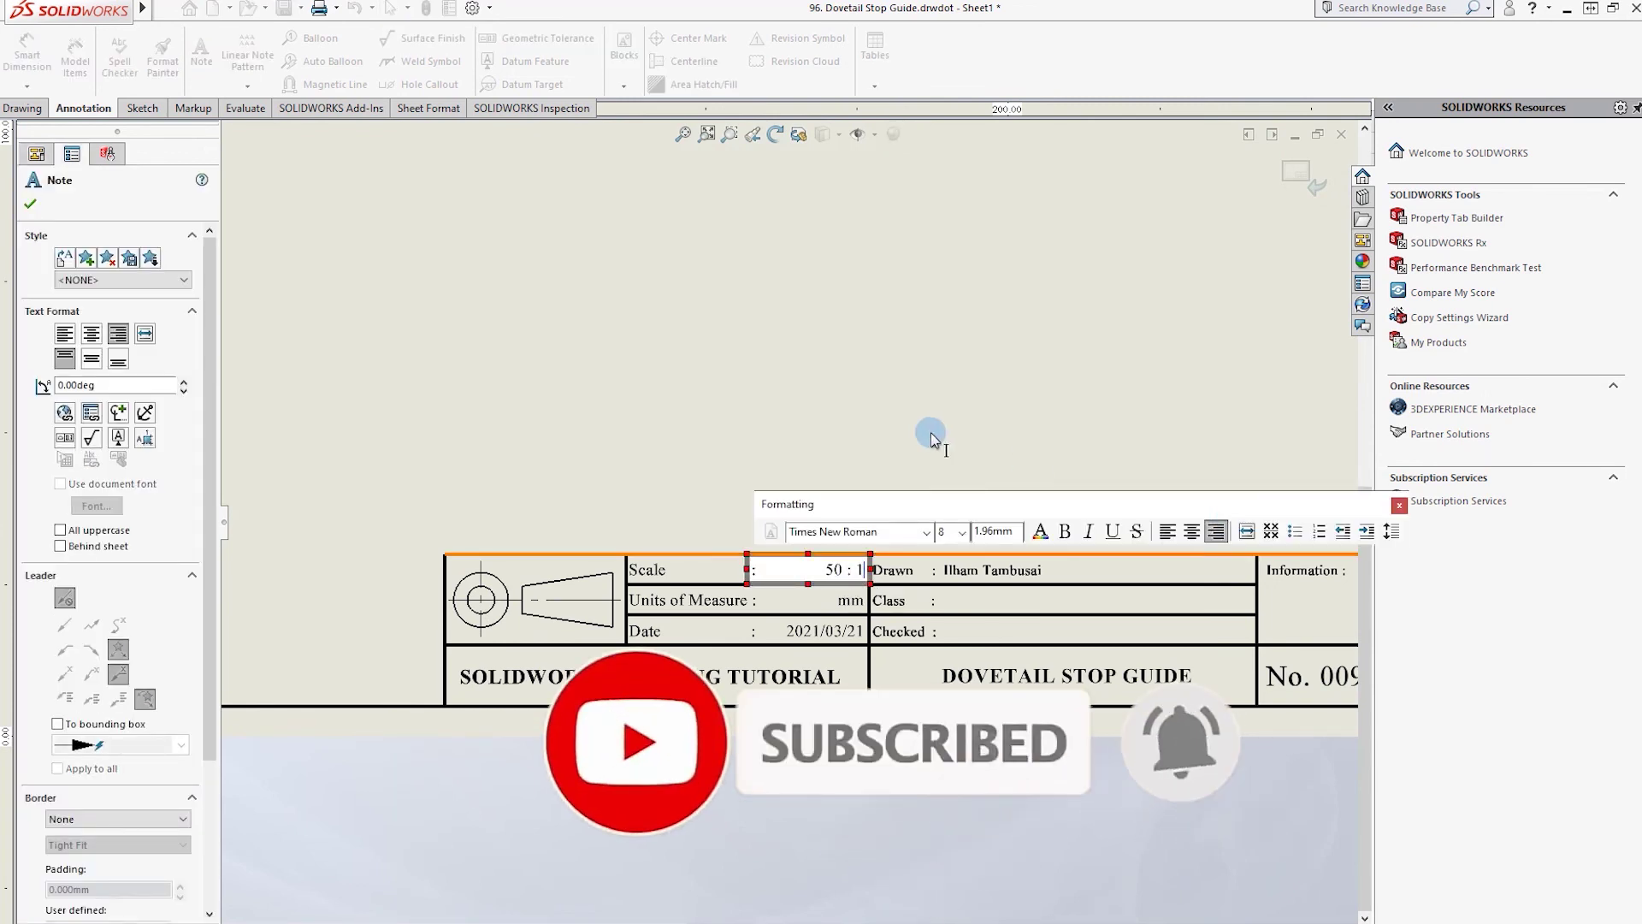
left_click(1033, 458)
- Change the title block date to 2021/05/11
double_click(827, 634)
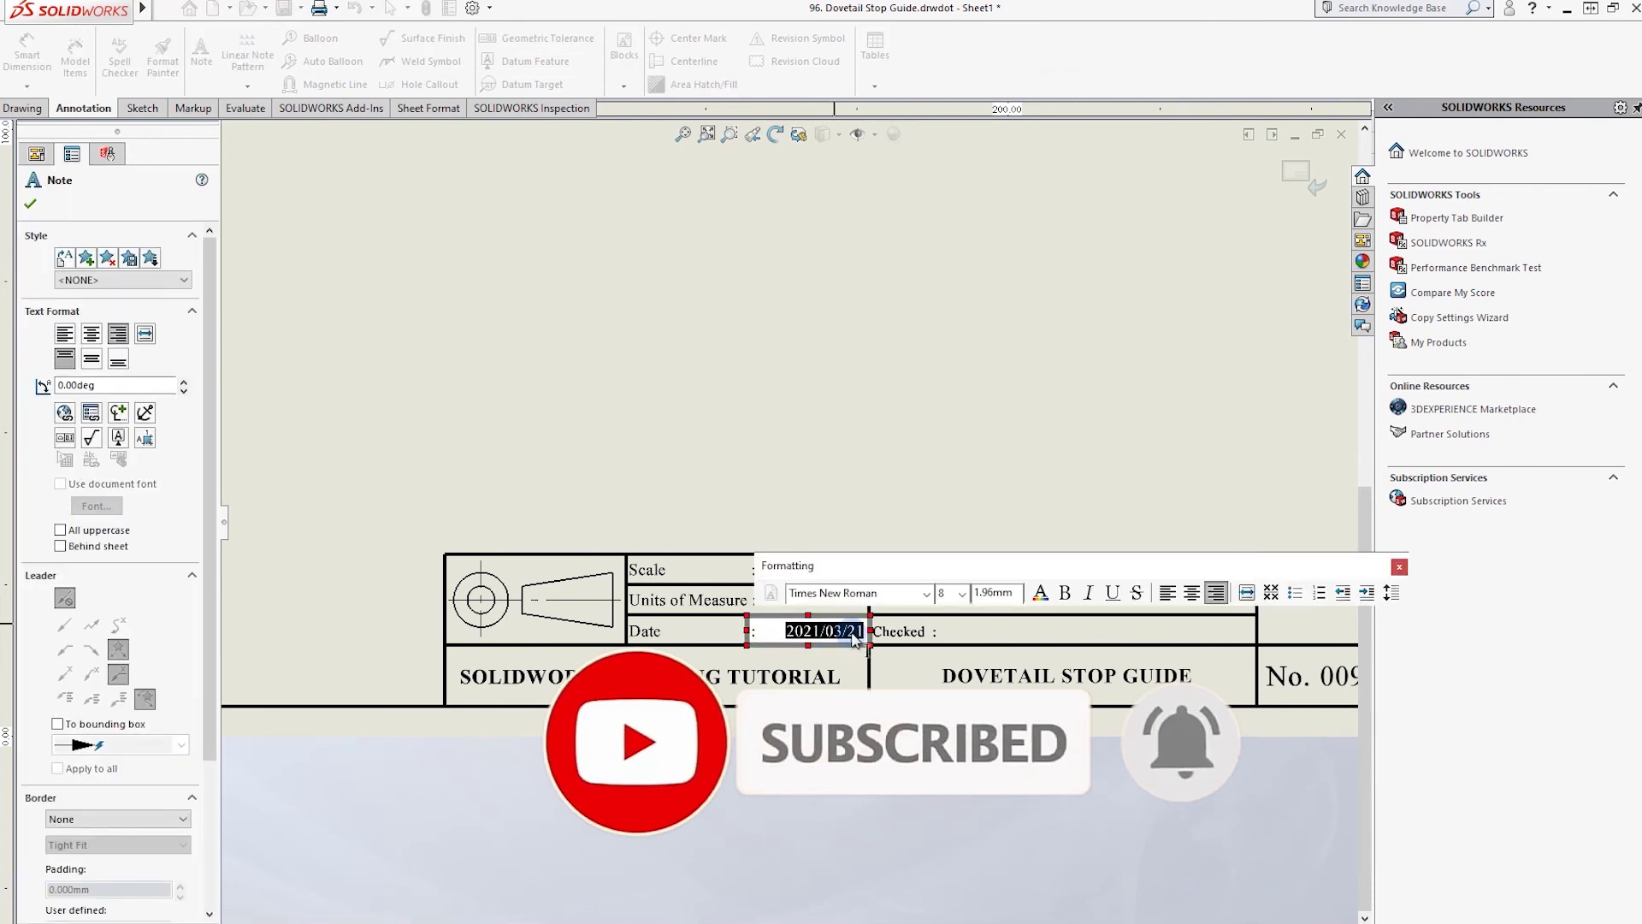
left_click(844, 630)
key("BackSpace")
type("5")
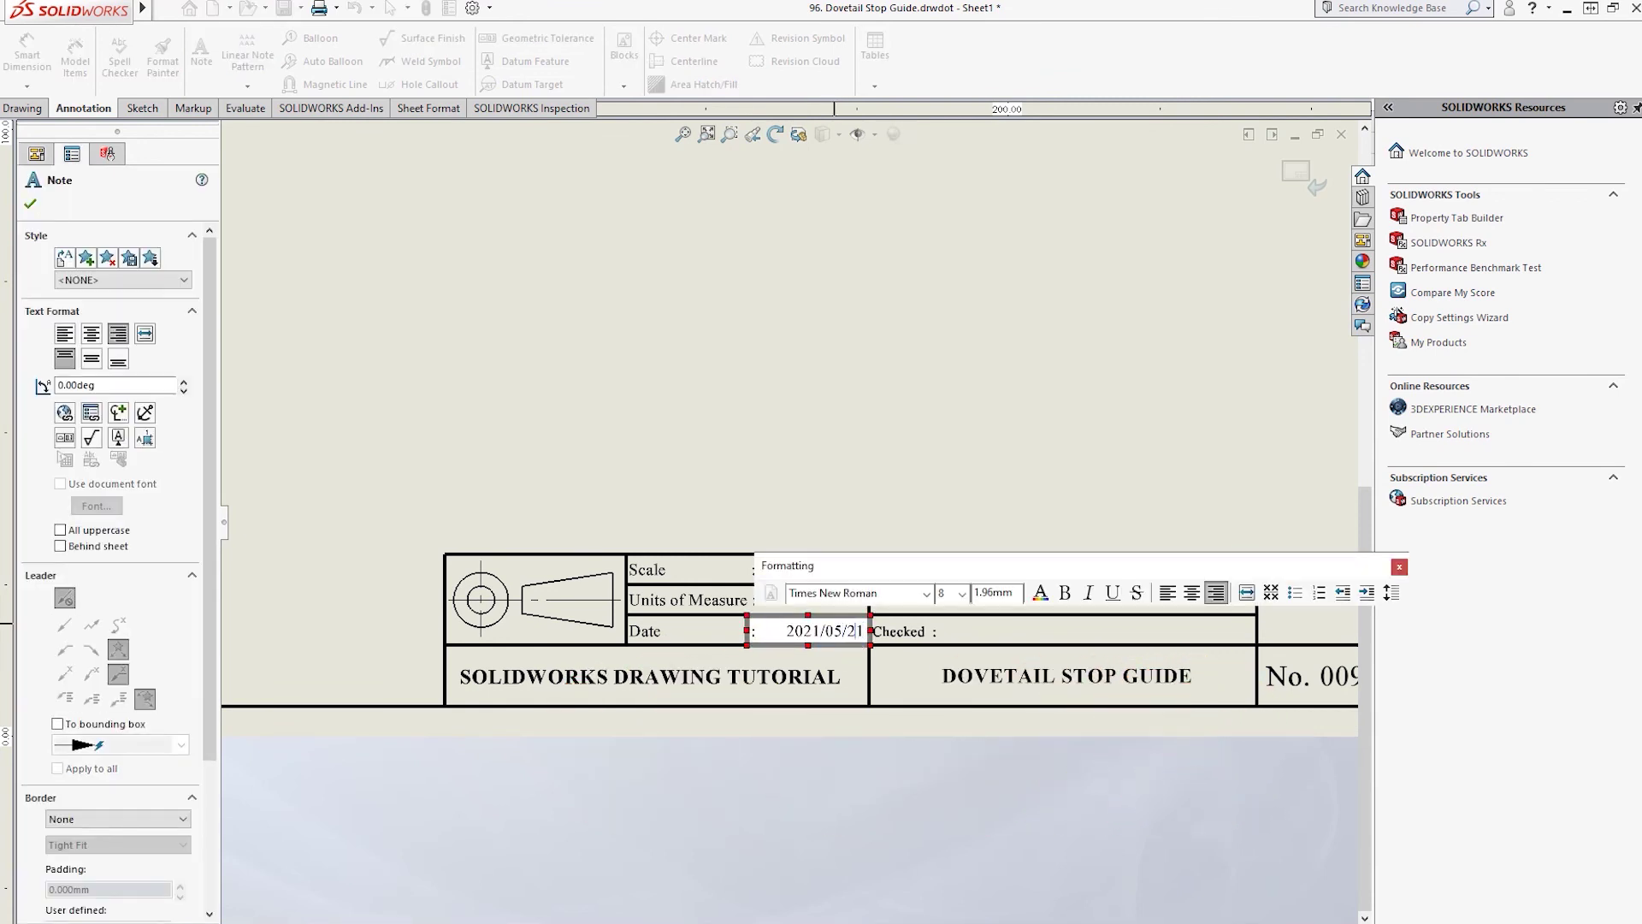
left_click(1132, 417)
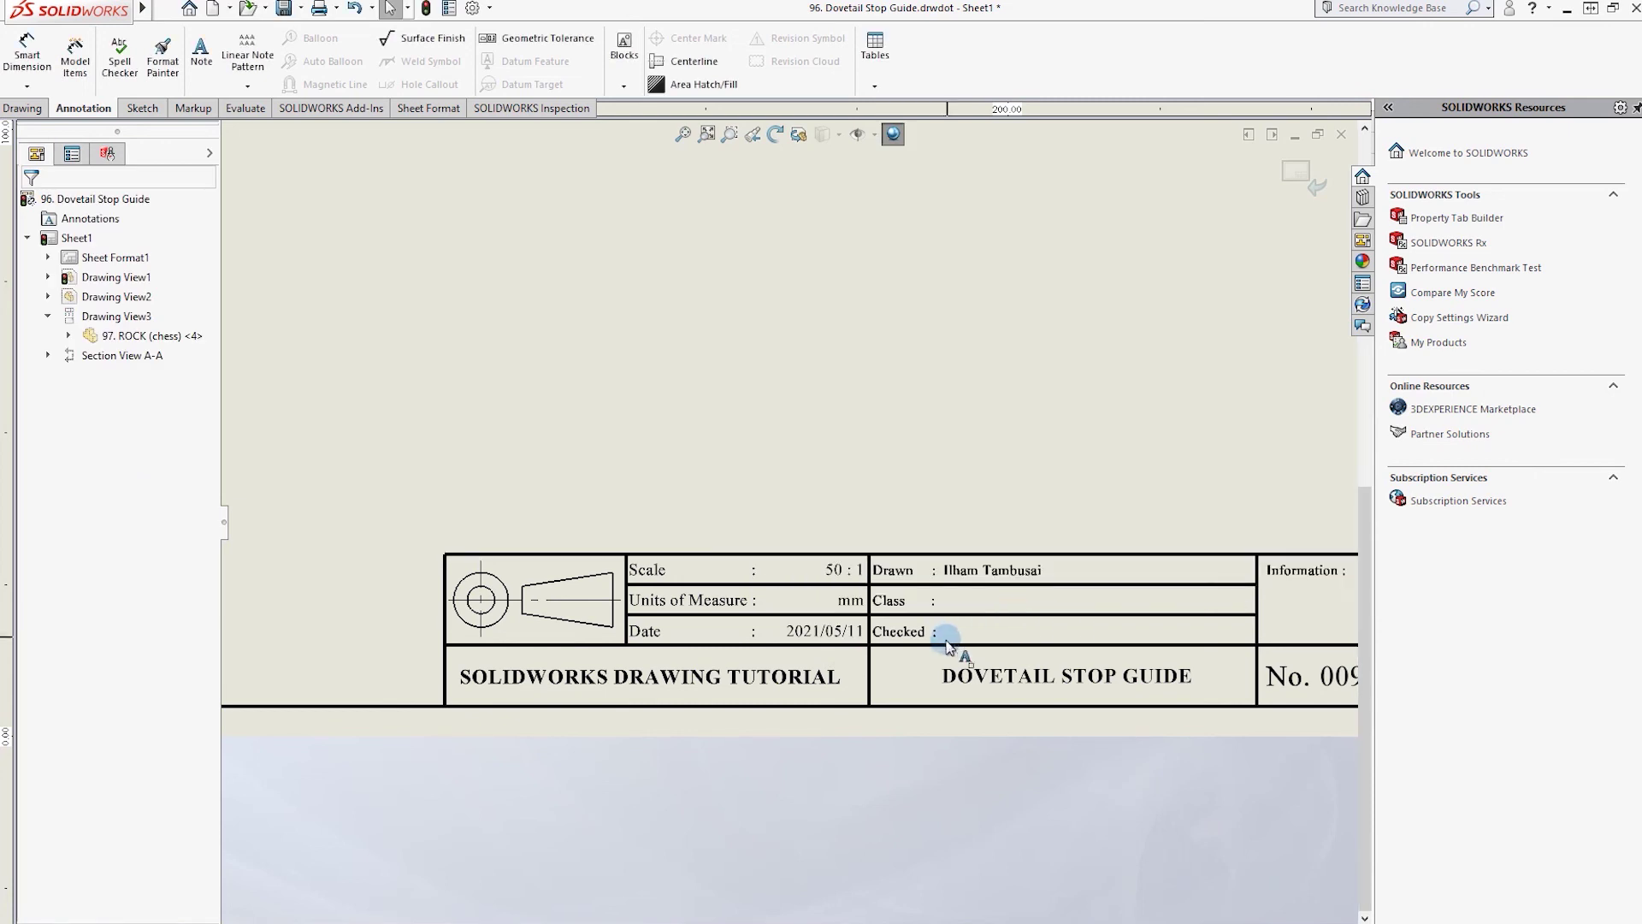
- Replace the DOVETAIL STOP GUIDE title with ROCK CHESS
left_click(984, 689)
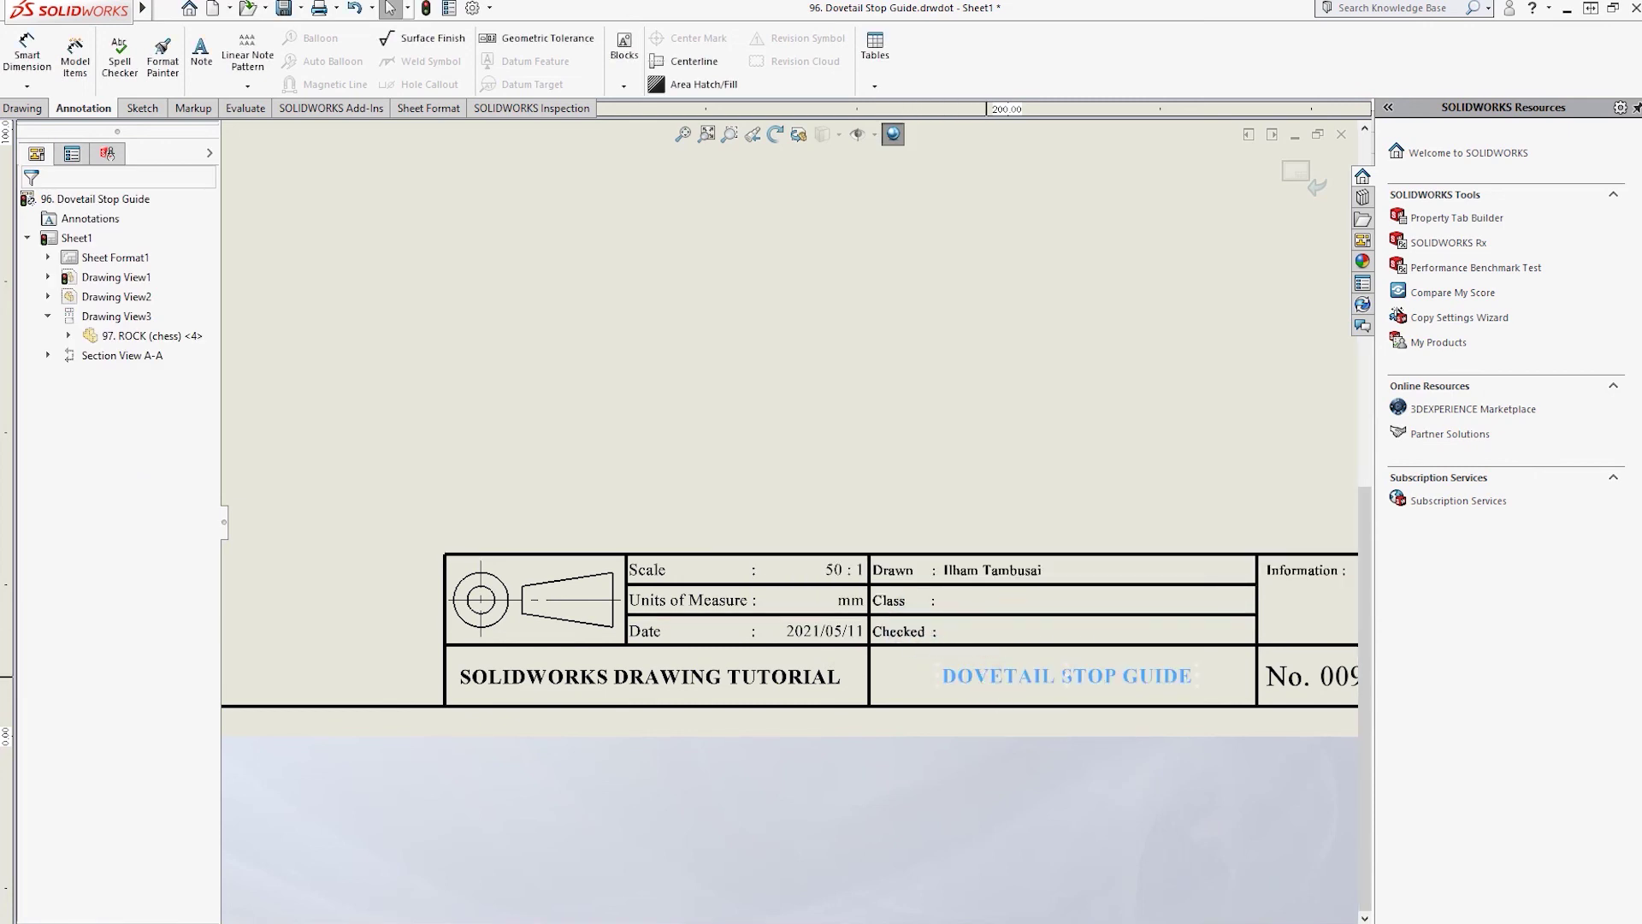
double_click(1008, 684)
type("ROCK")
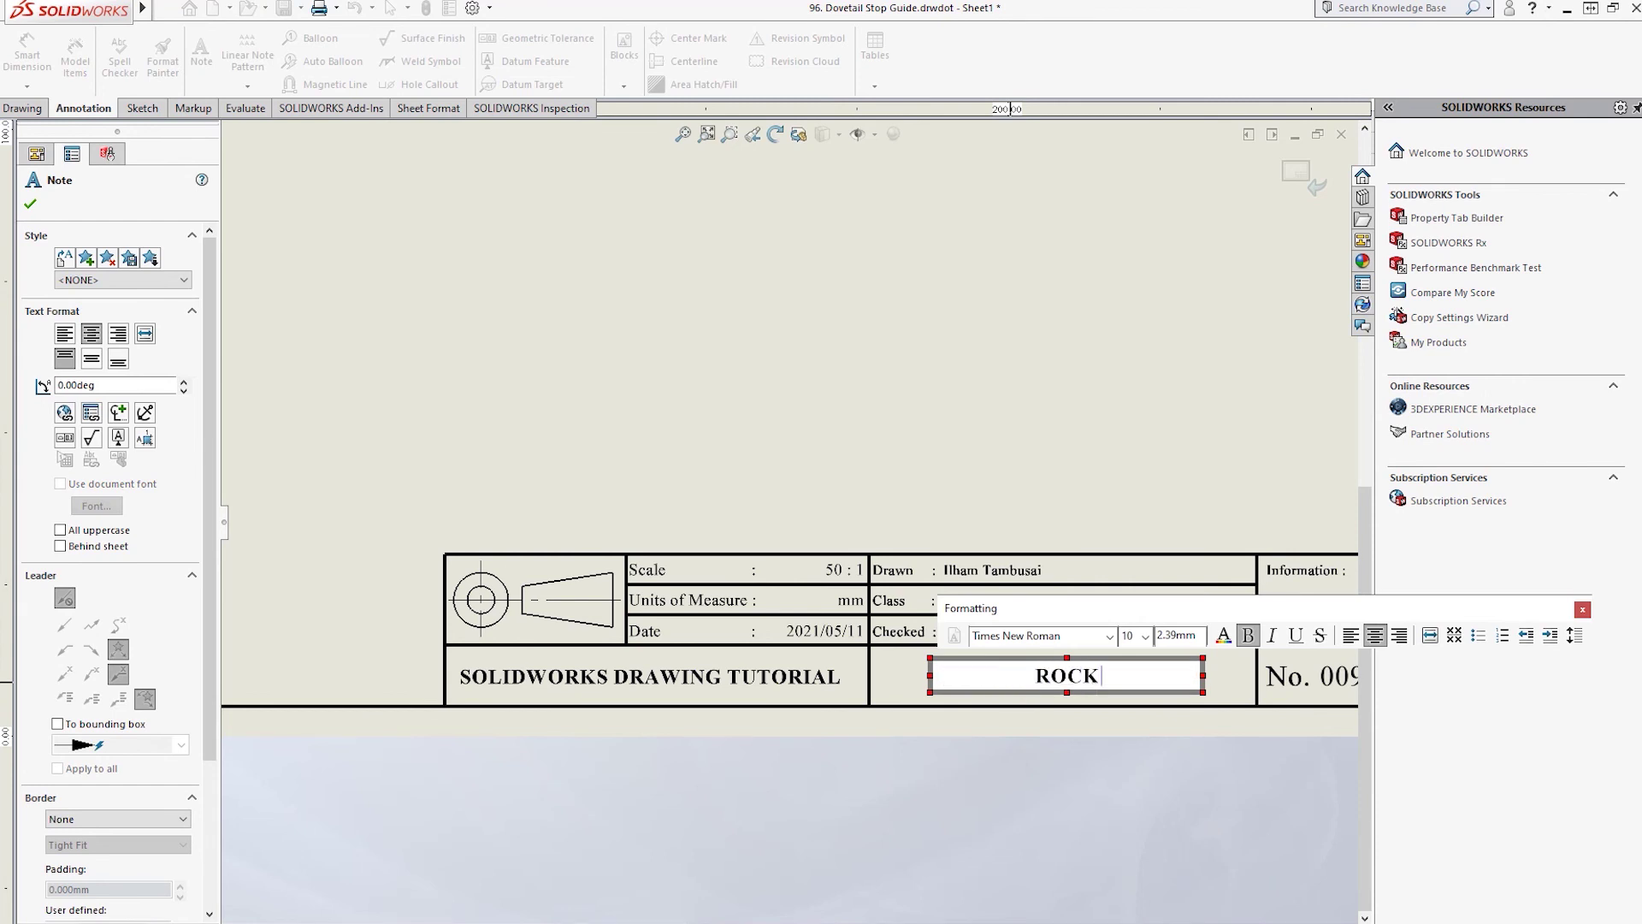
left_click(744, 451)
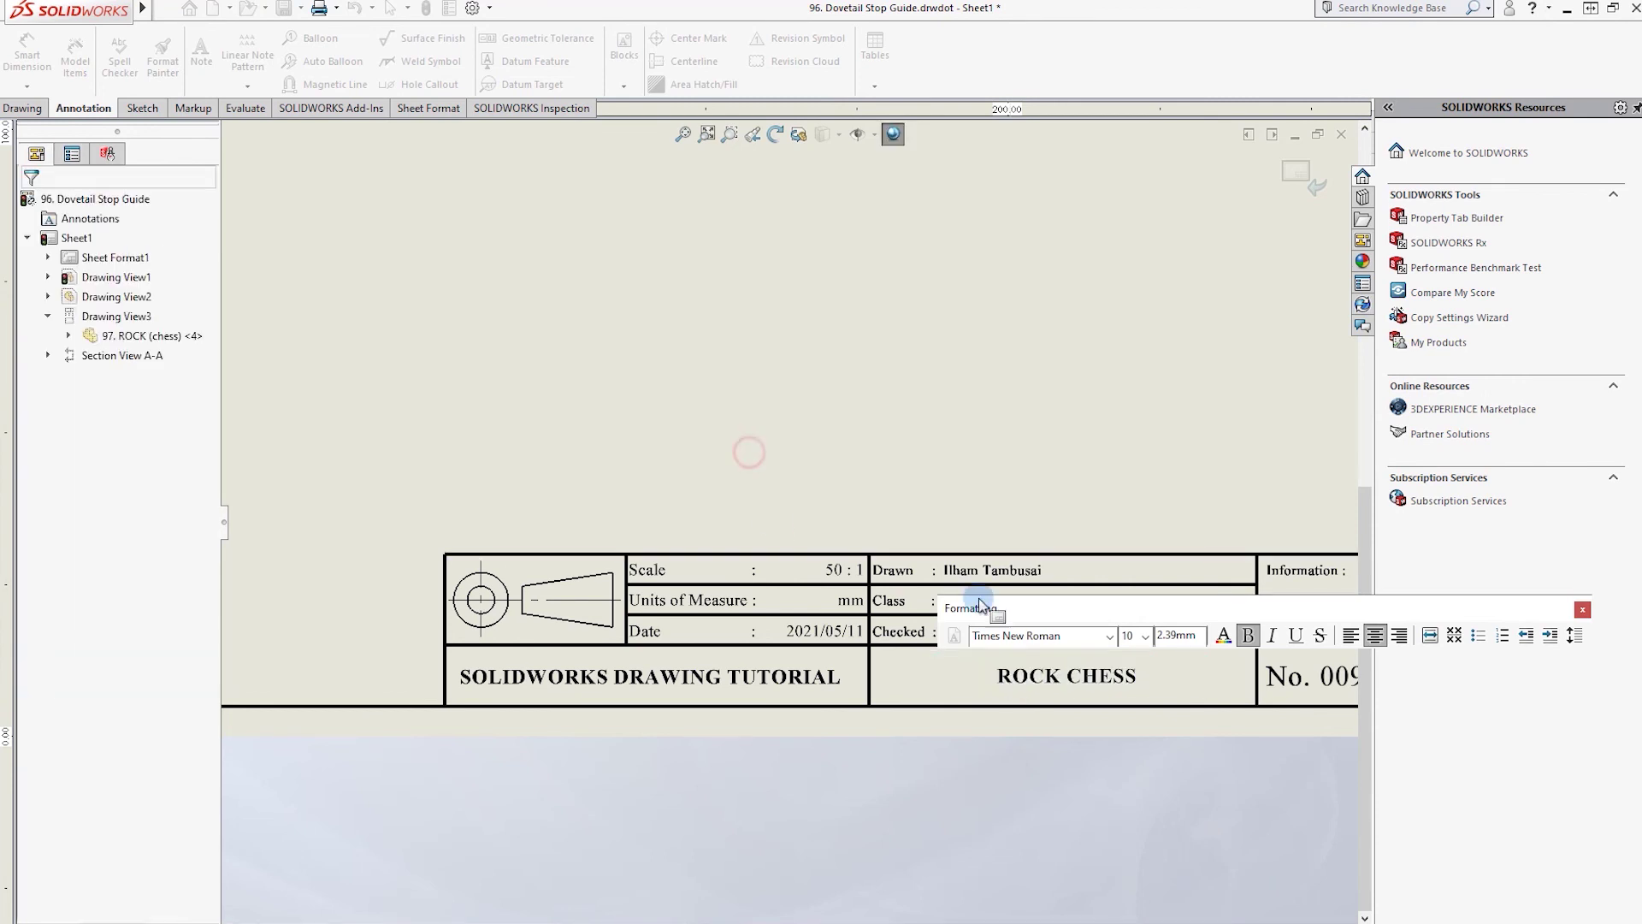
scroll(752, 462, "up", 4)
- Change the drawing number from 0096 to 0097 and fit the whole sheet on screen
double_click(1066, 605)
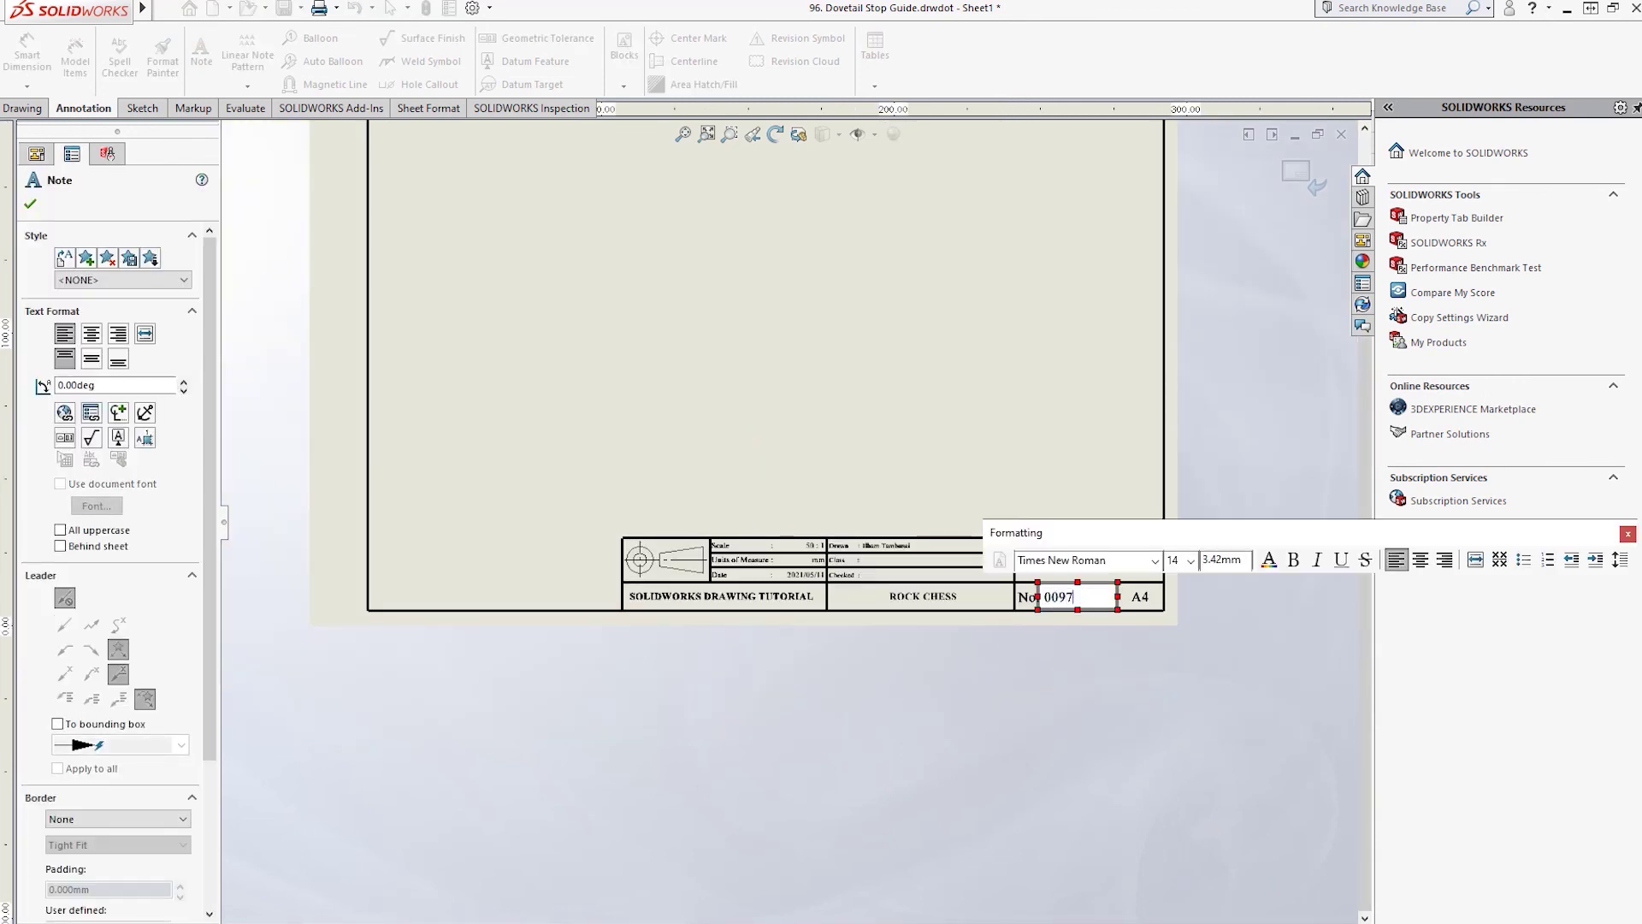
left_click(975, 448)
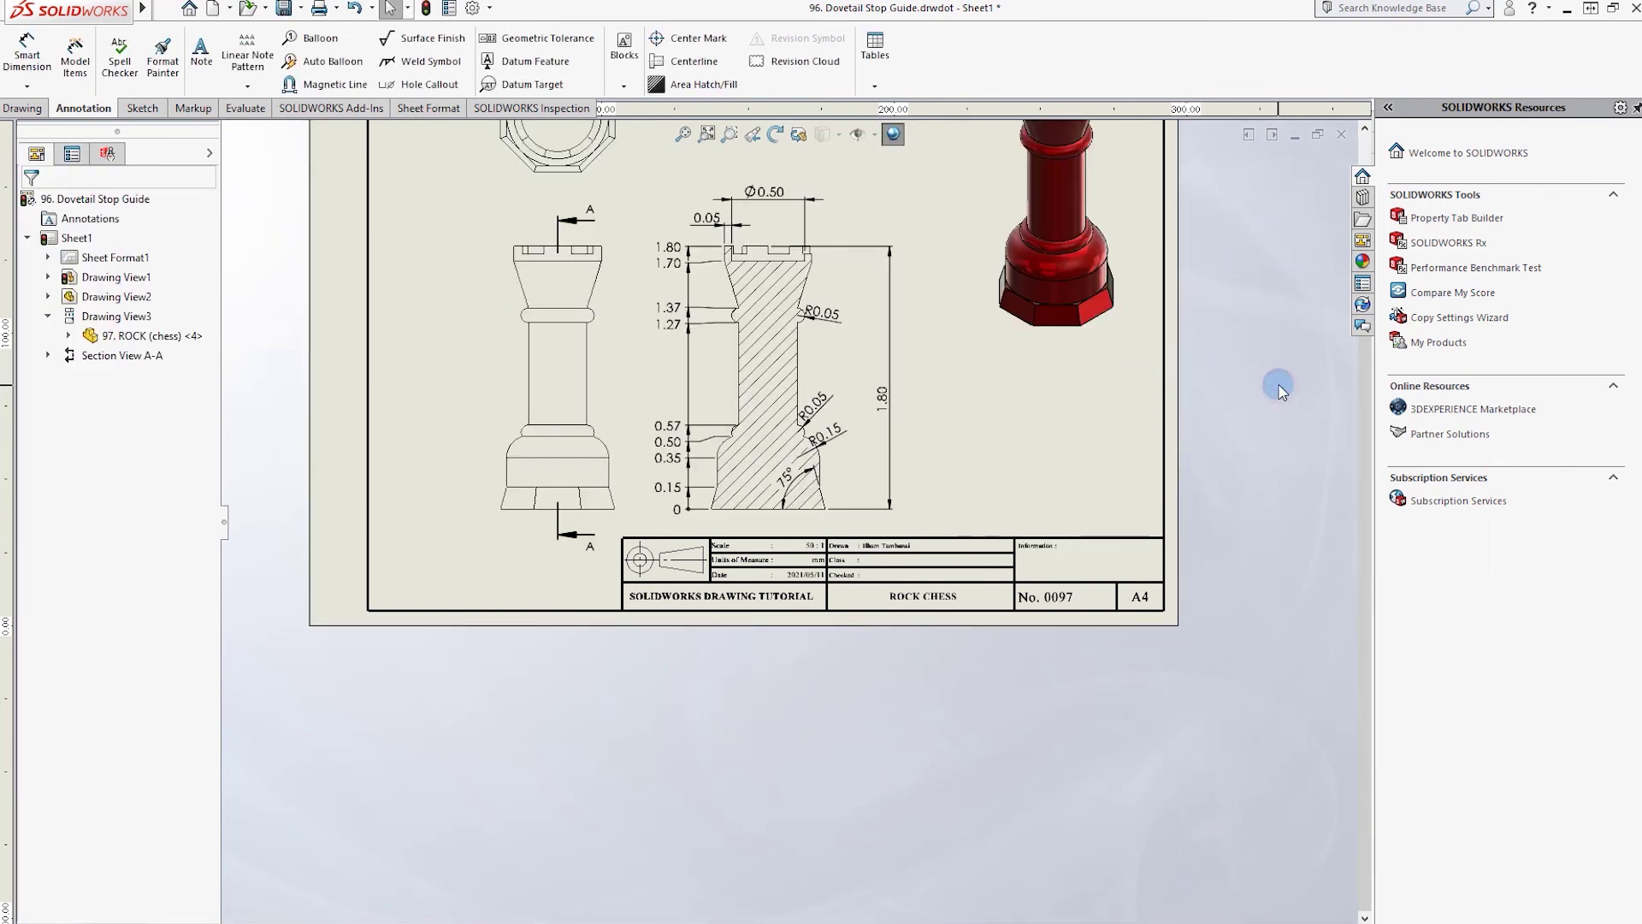
left_click(1133, 332)
key("f")
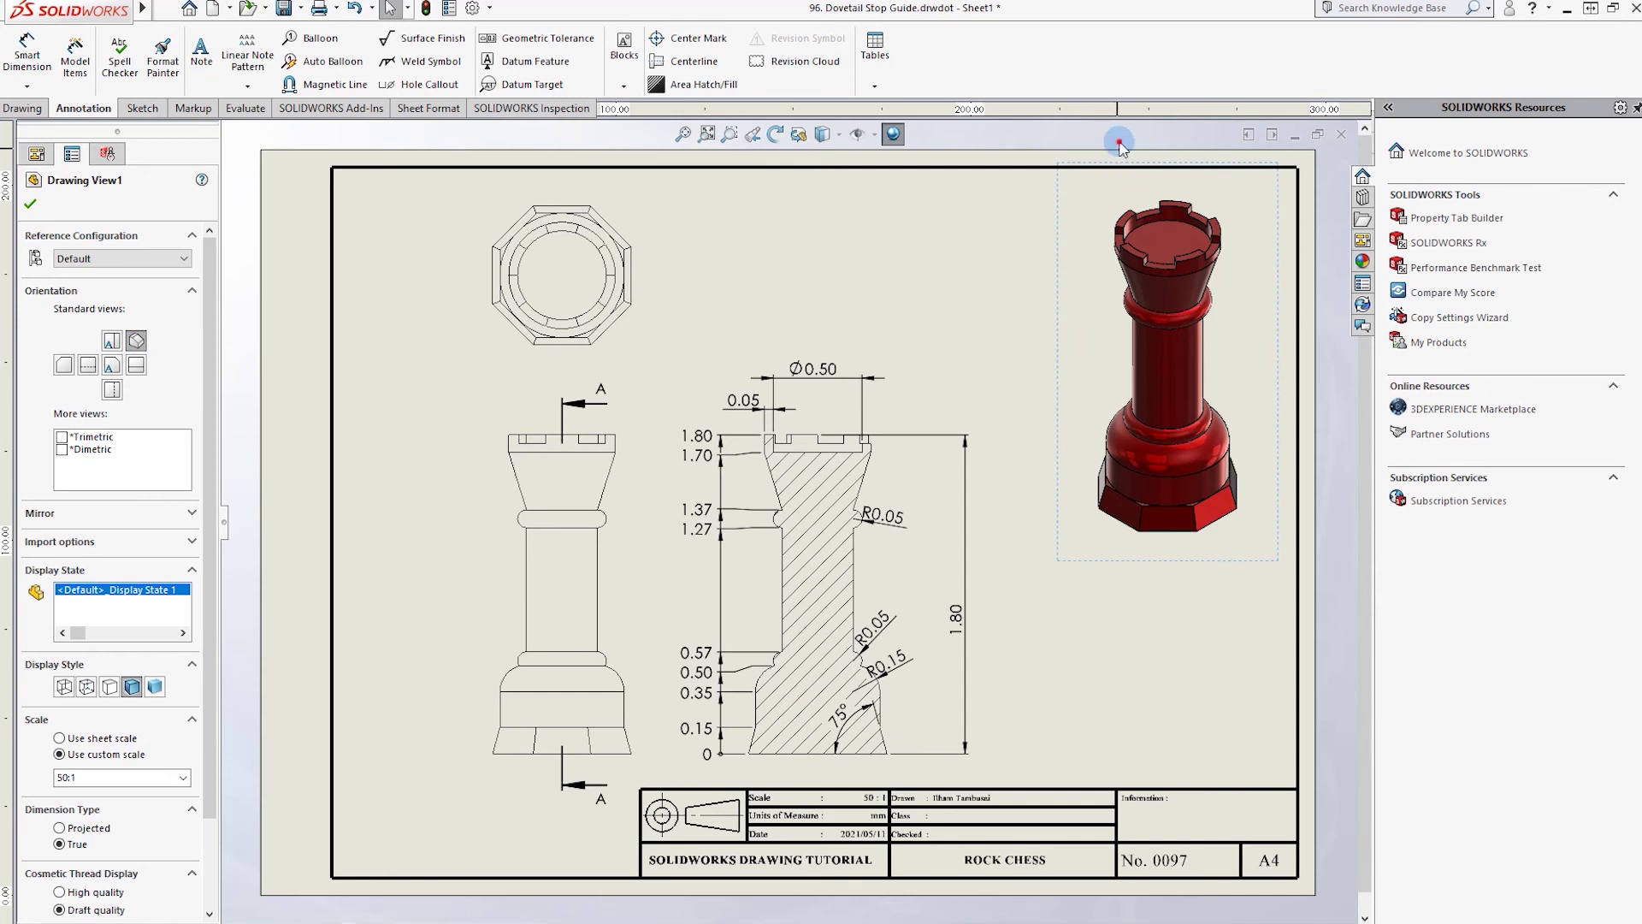
key("Escape")
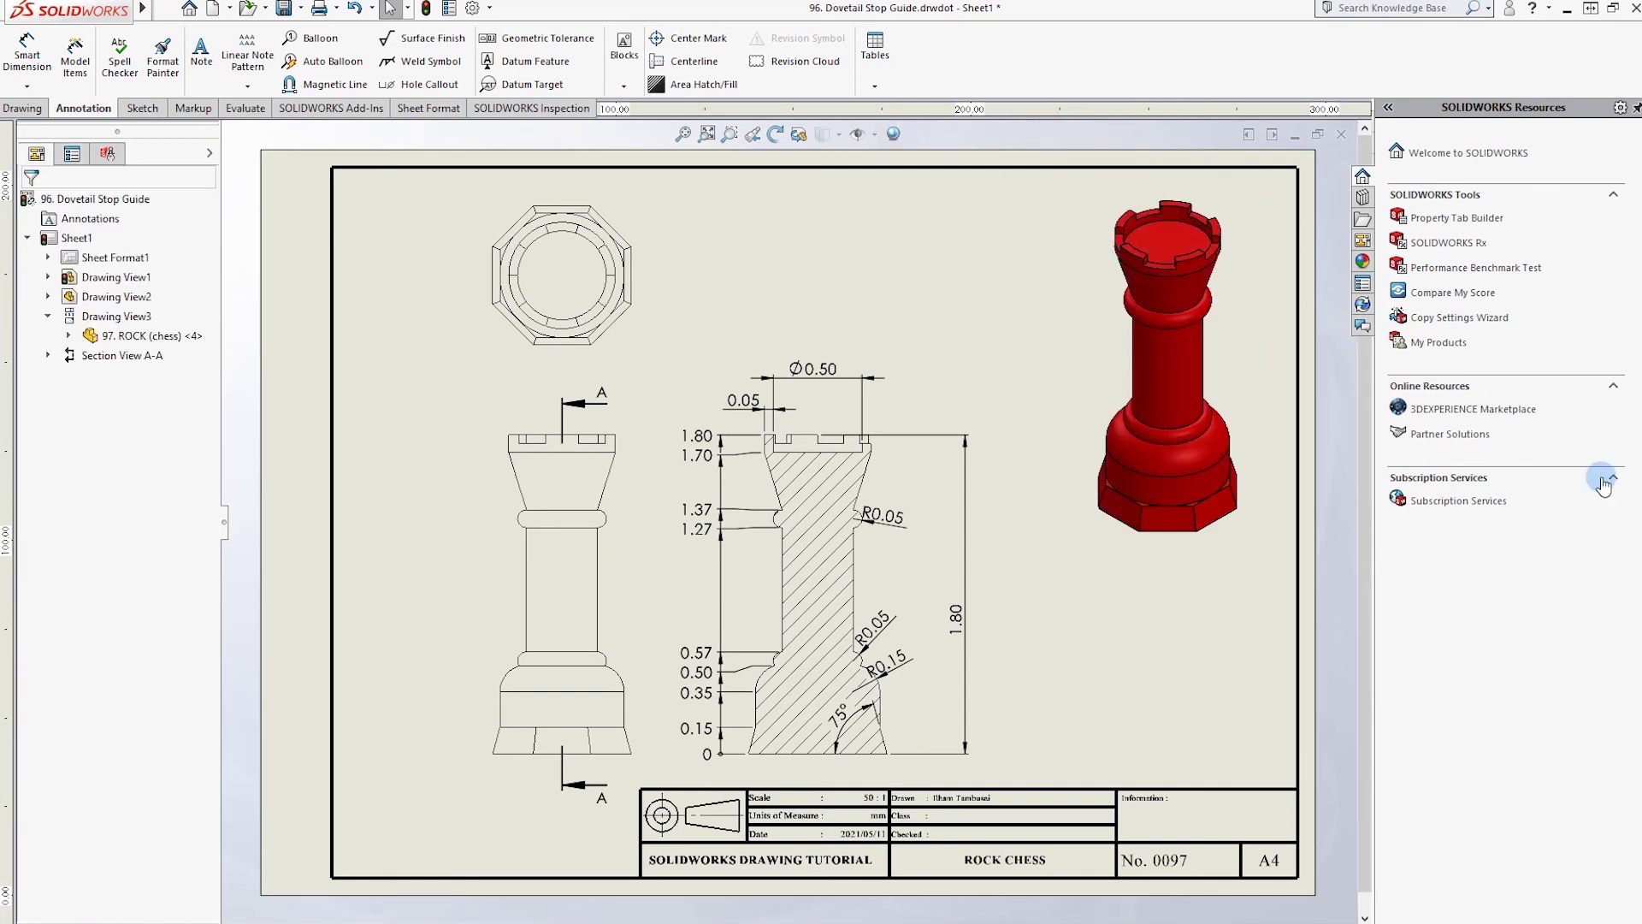